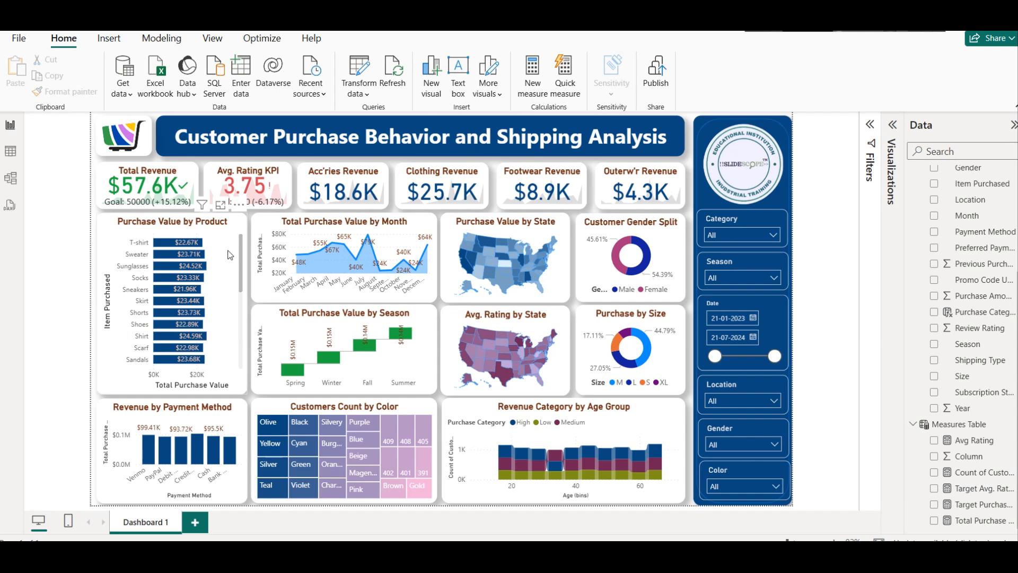
Sort the Purchase Value by Product chart by Total Purchase Value
{"action": "scroll", "coordinate": [229, 255], "scroll_direction": "down", "scroll_amount": 5}
{"action": "scroll", "coordinate": [230, 255], "scroll_direction": "up", "scroll_amount": 5}
{"action": "right_click", "coordinate": [233, 212]}
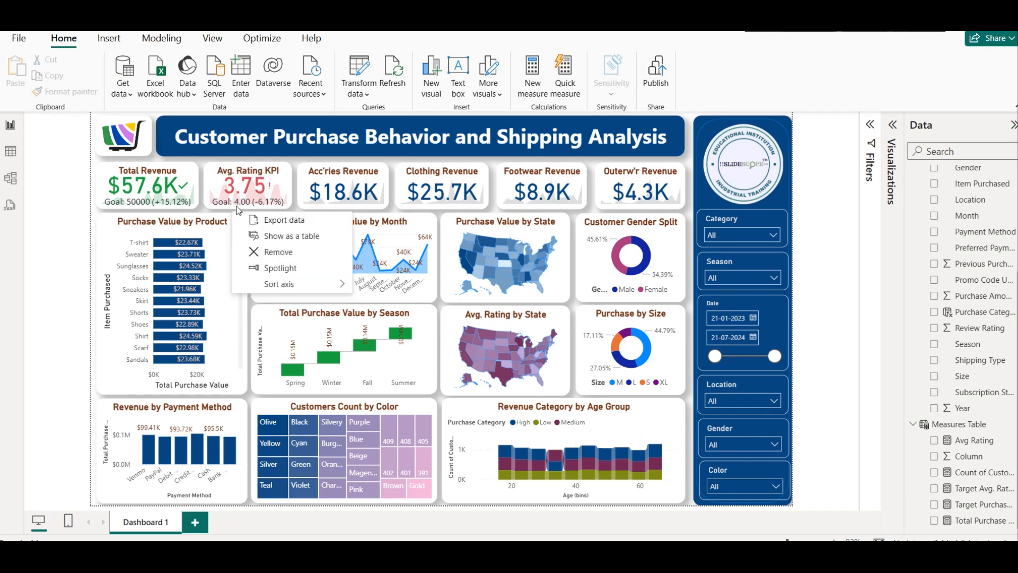
{"action": "mouse_move", "coordinate": [317, 285]}
{"action": "left_click", "coordinate": [407, 299]}
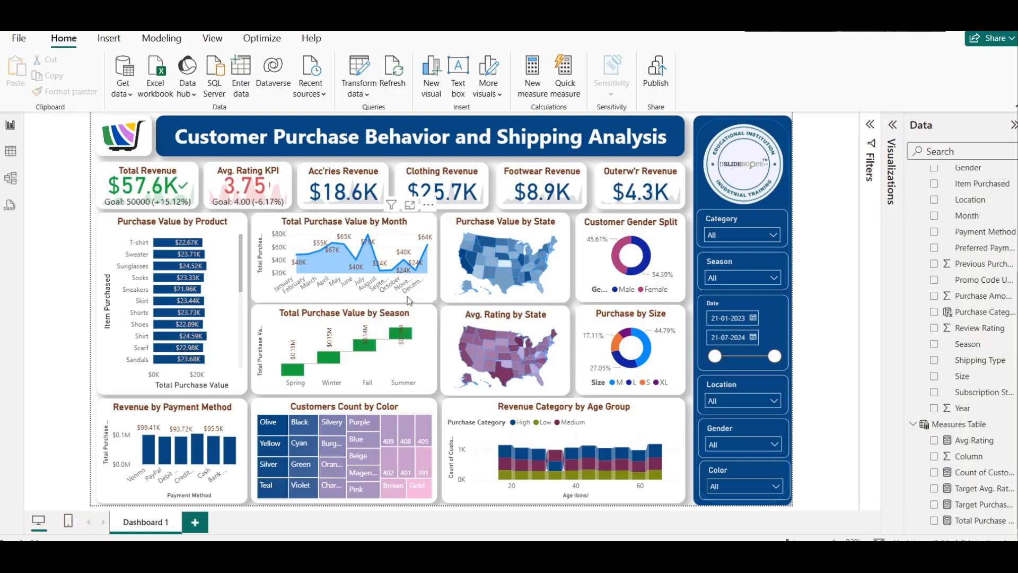
Sort the Purchase Value by Product chart by Item Purchased
{"action": "right_click", "coordinate": [233, 213]}
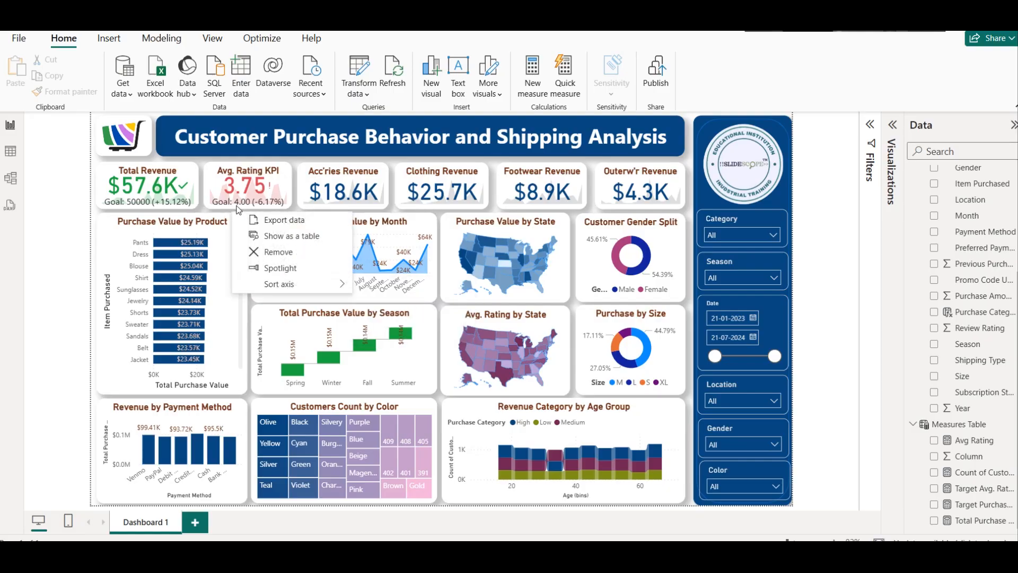
{"action": "mouse_move", "coordinate": [300, 291]}
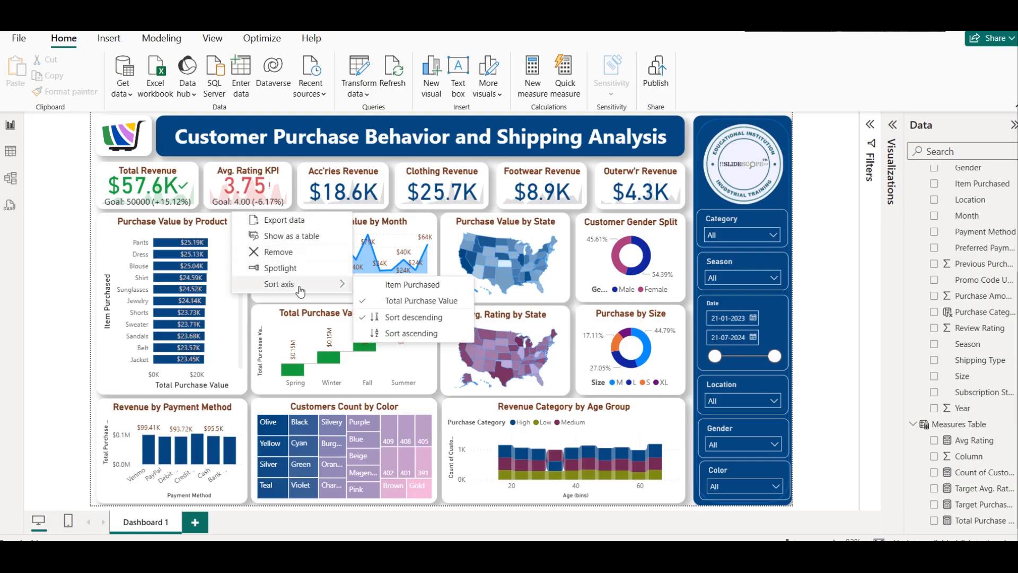
{"action": "left_click", "coordinate": [381, 286]}
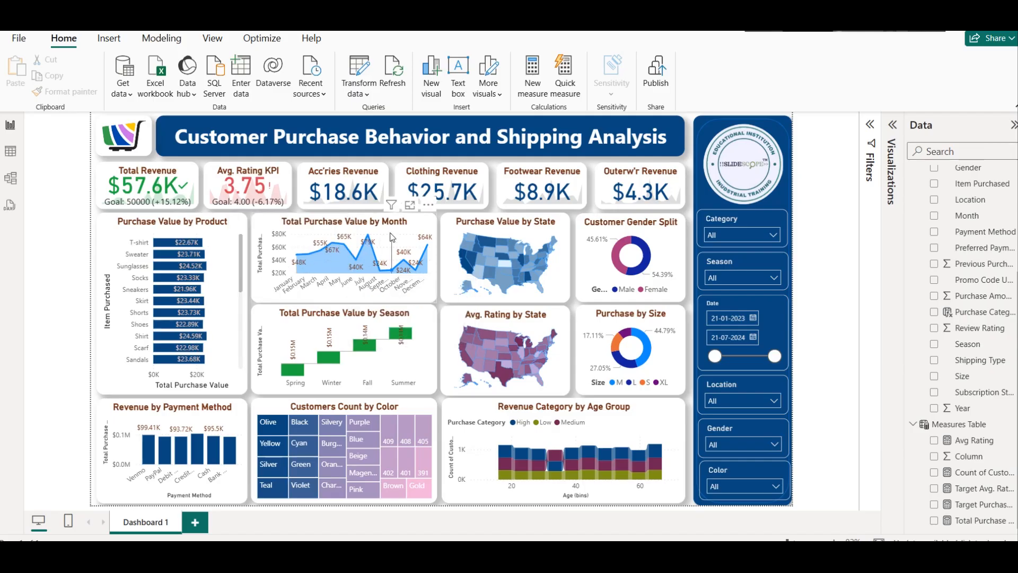
View the Purchase by Size donut and the Revenue Category by Age Group chart enlarged in focus mode, returning to the report each time
{"action": "mouse_move", "coordinate": [423, 244]}
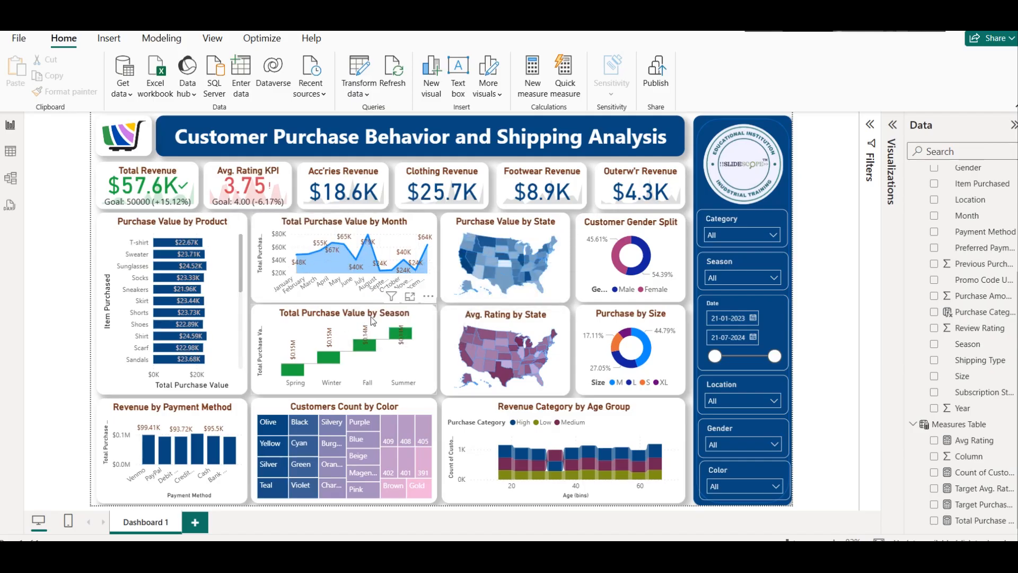
{"action": "left_click", "coordinate": [407, 321]}
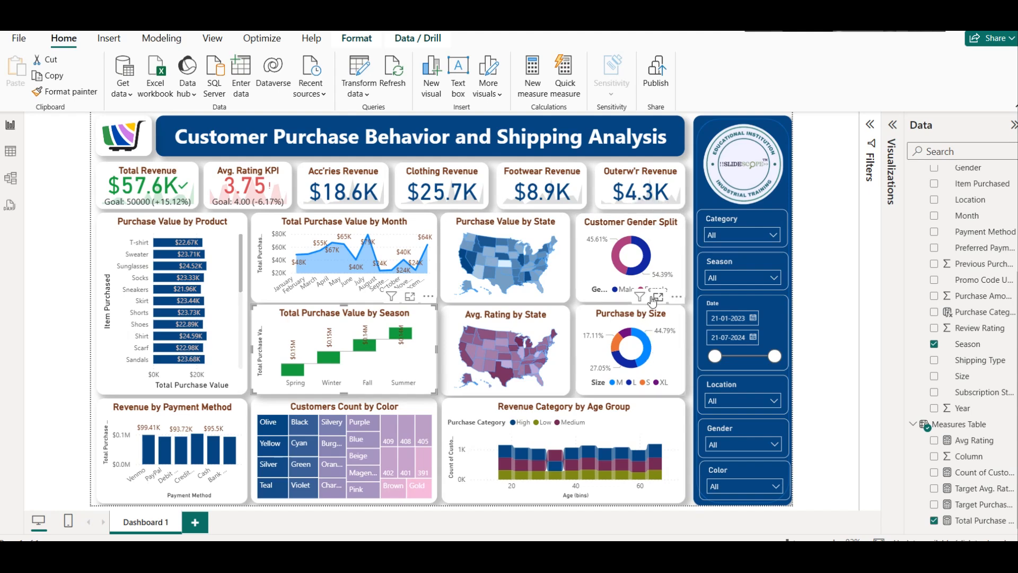
{"action": "left_click", "coordinate": [657, 298]}
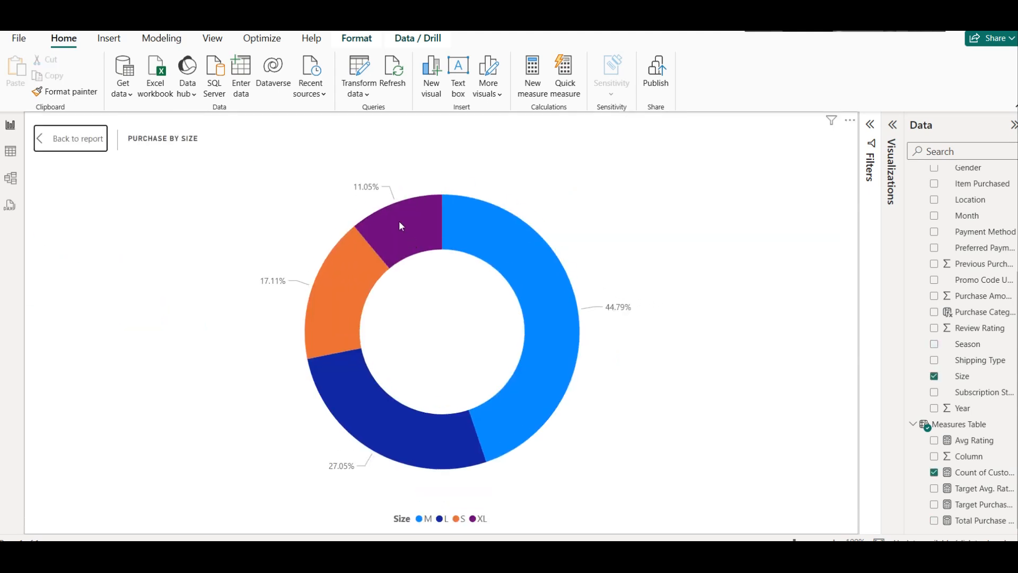
{"action": "mouse_move", "coordinate": [340, 349]}
{"action": "left_click", "coordinate": [79, 140]}
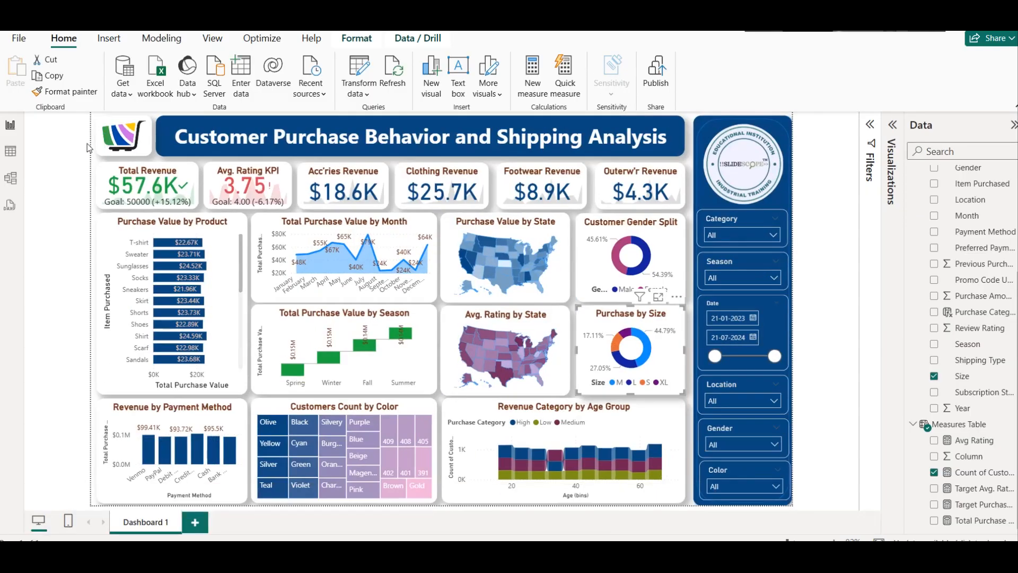
{"action": "left_click", "coordinate": [810, 272]}
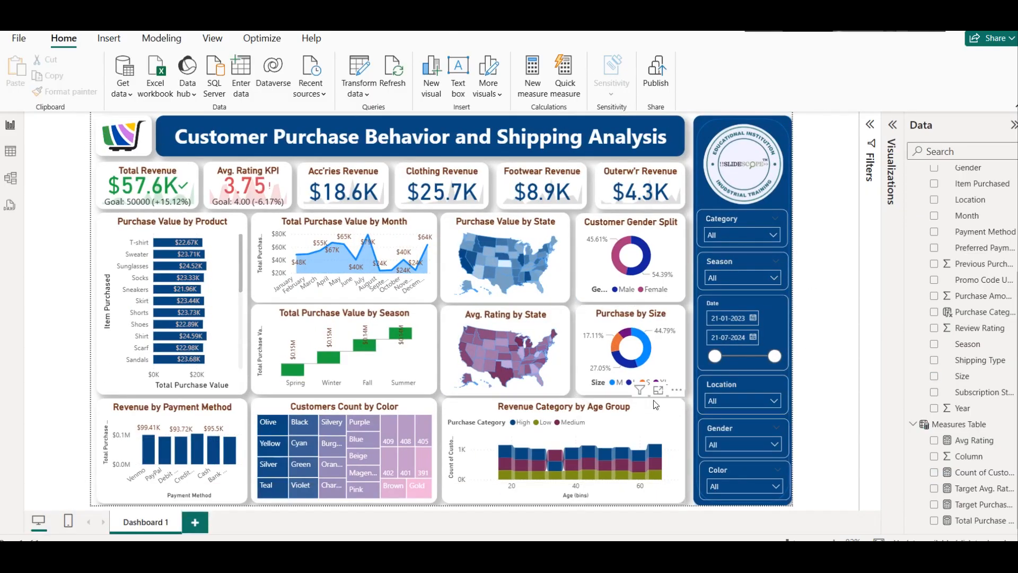
{"action": "left_click", "coordinate": [658, 390]}
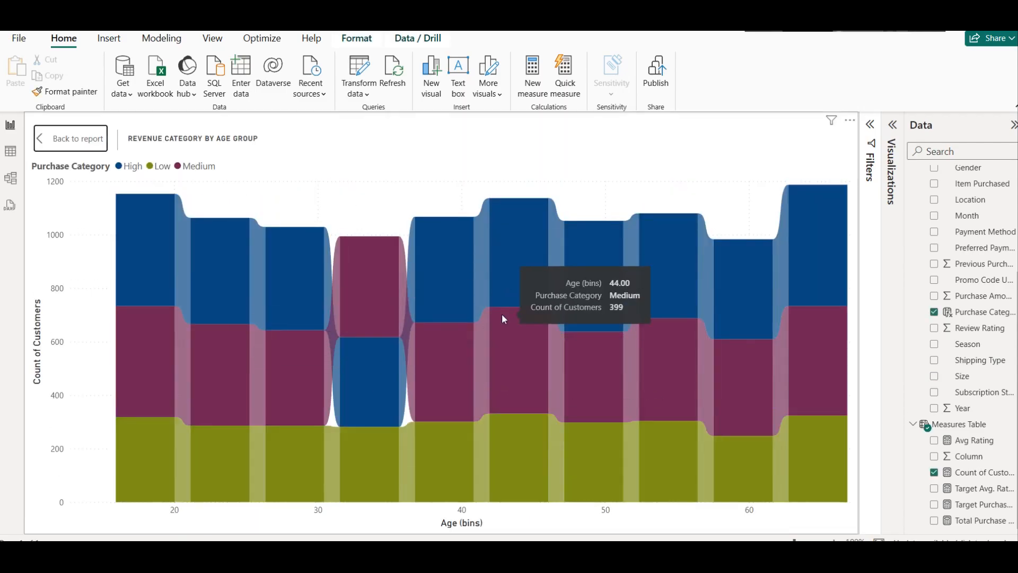
{"action": "left_click", "coordinate": [55, 143]}
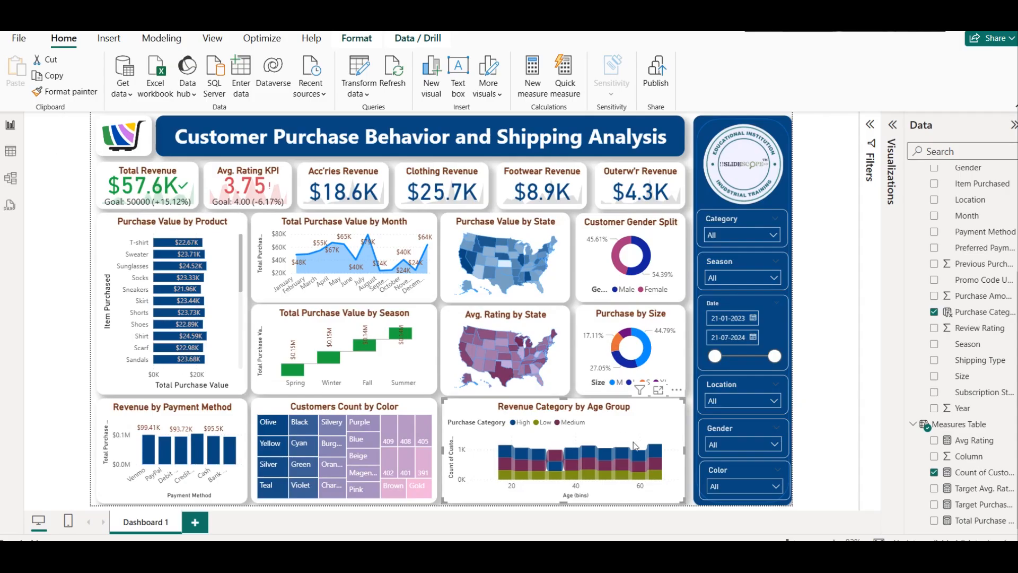
Show the full DAX formula of the Purchase Category column in the data table
{"action": "scroll", "coordinate": [1005, 347], "scroll_direction": "up", "scroll_amount": 3}
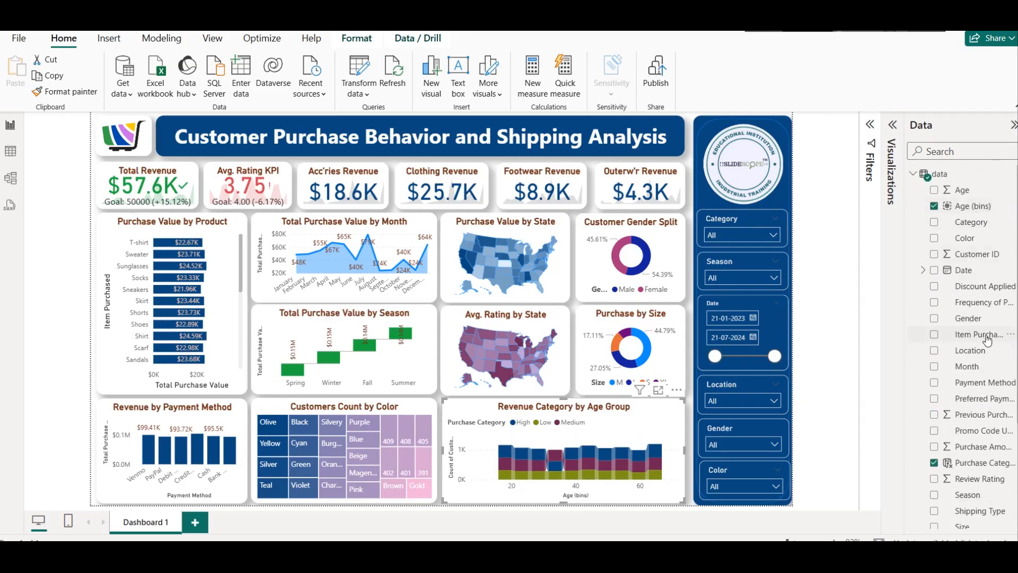
{"action": "left_click", "coordinate": [978, 470]}
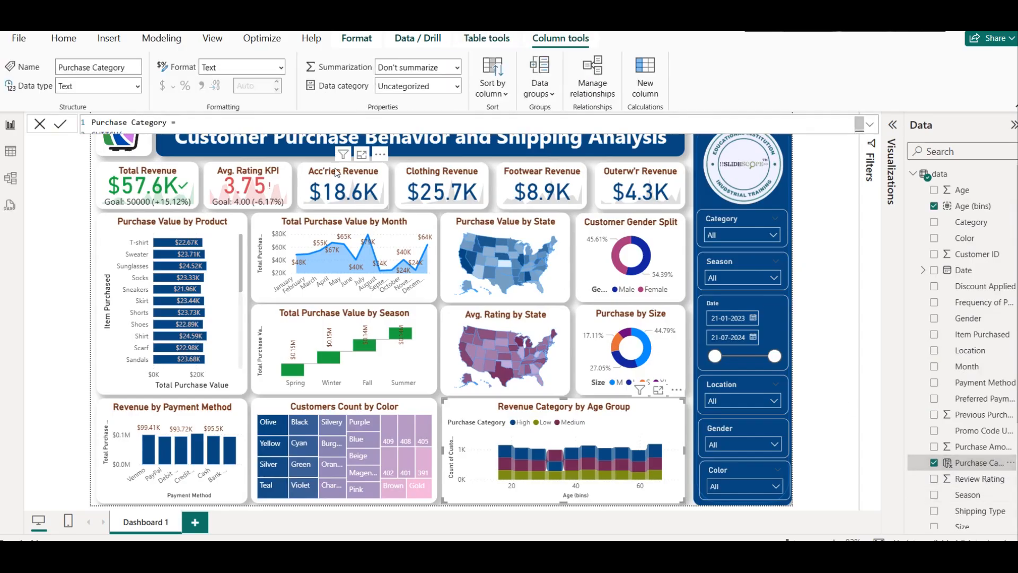
{"action": "left_click", "coordinate": [868, 126]}
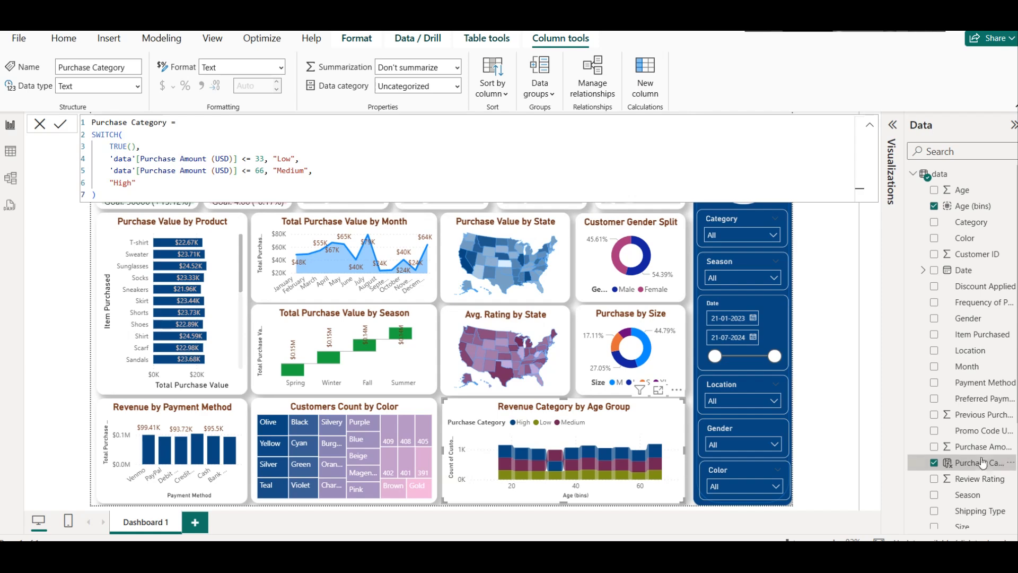
Examine the formulas of the measures in Measures Table, from Avg Rating through Total Purchase Value
{"action": "scroll", "coordinate": [981, 445], "scroll_direction": "down", "scroll_amount": 3}
{"action": "left_click", "coordinate": [973, 427]}
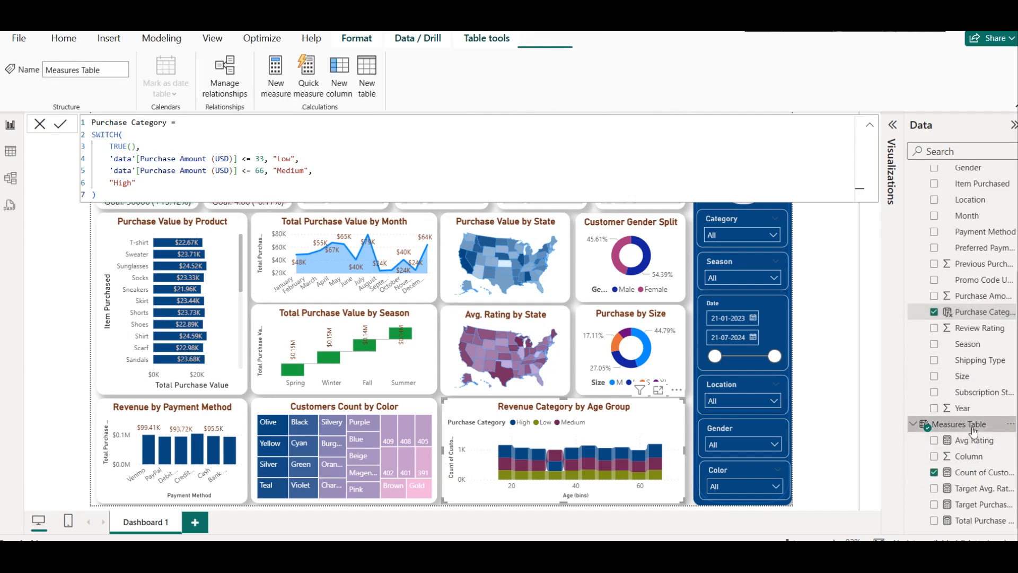
{"action": "left_click", "coordinate": [974, 440]}
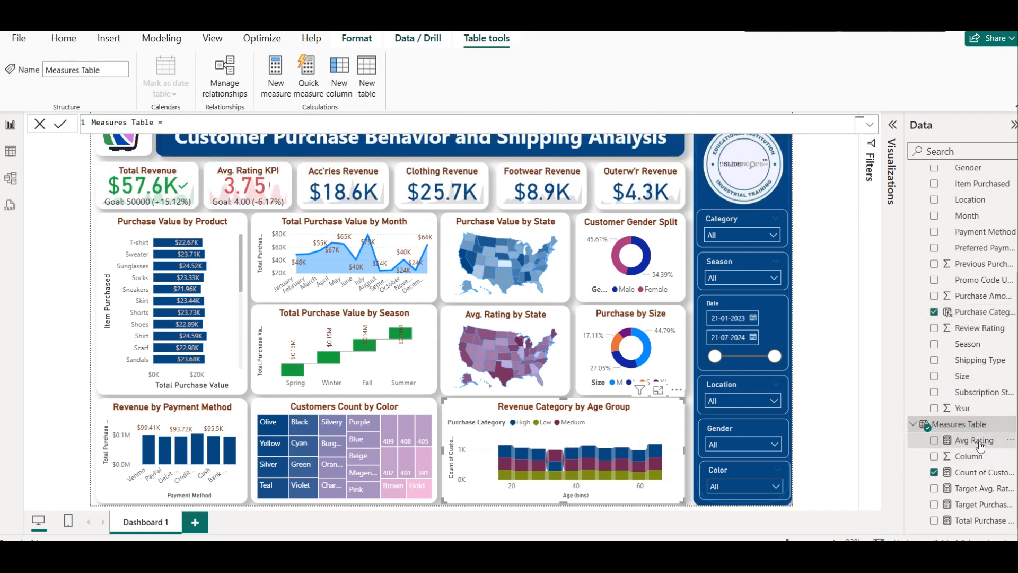
{"action": "left_click", "coordinate": [975, 474]}
{"action": "left_click", "coordinate": [989, 488]}
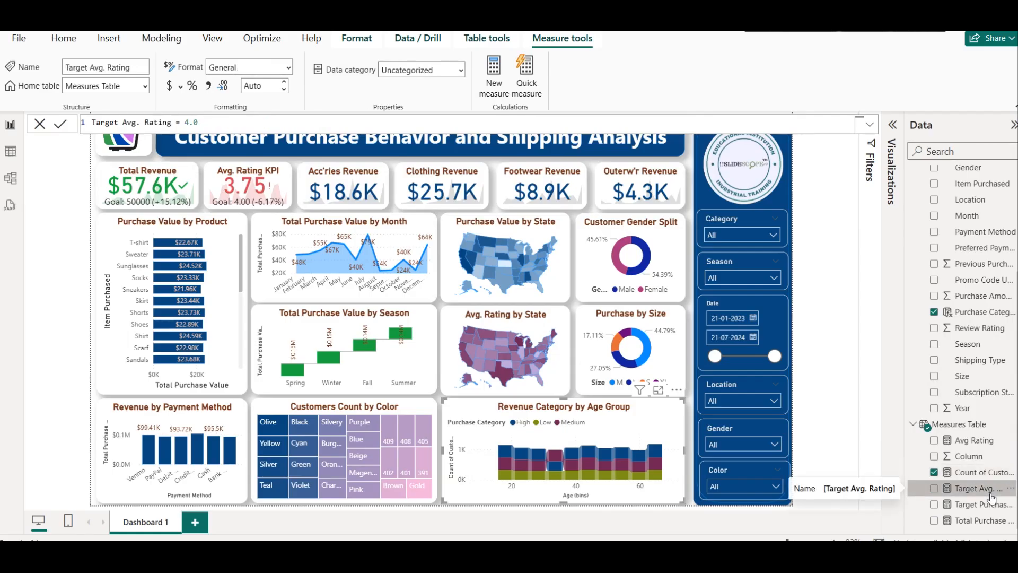
{"action": "left_click", "coordinate": [981, 504]}
{"action": "left_click", "coordinate": [980, 525]}
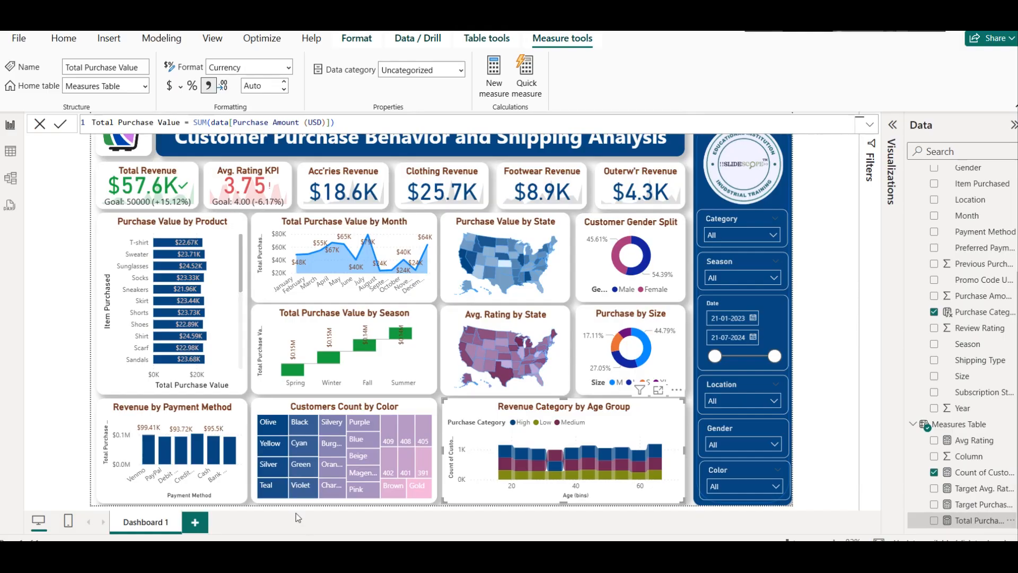
Examine the Customers Count by Color treemap on the dashboard
{"action": "left_click", "coordinate": [344, 414]}
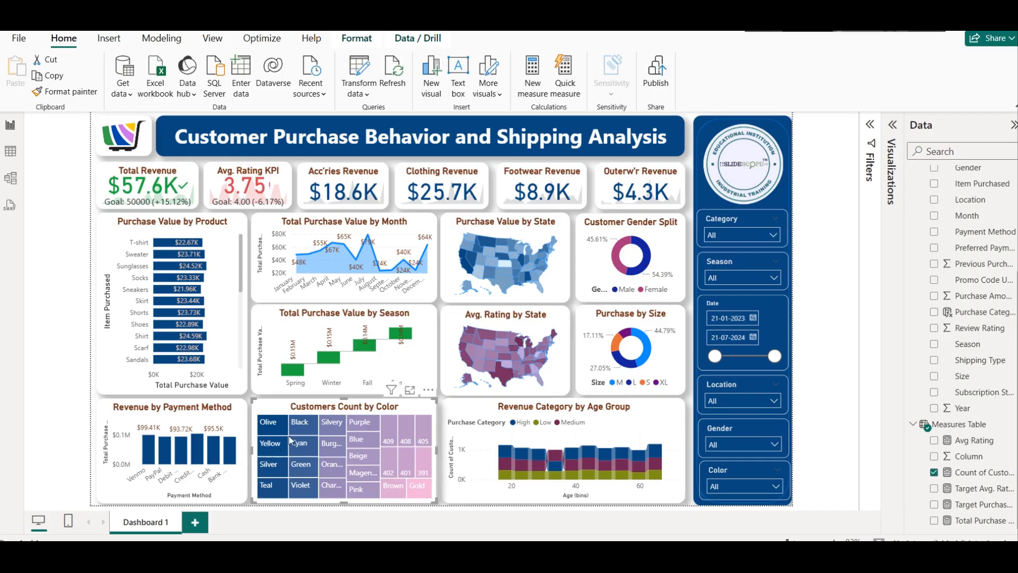
{"action": "mouse_move", "coordinate": [291, 439]}
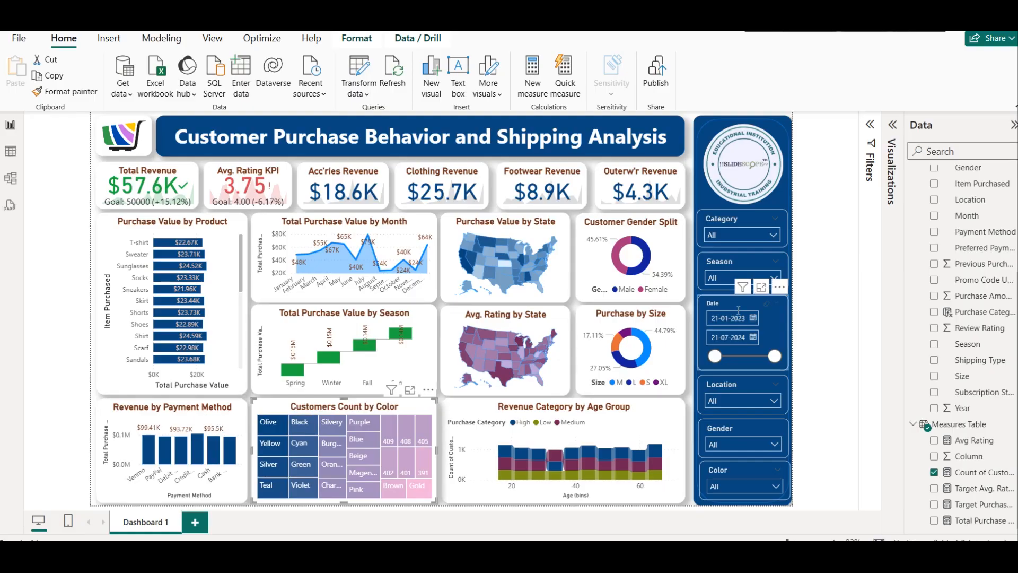
{"action": "left_click", "coordinate": [801, 260]}
Try the Date slicer with end date 31-01-2024 and the Season slicer with Spring, resetting them to 21-07-2024 and All
{"action": "left_click", "coordinate": [766, 357]}
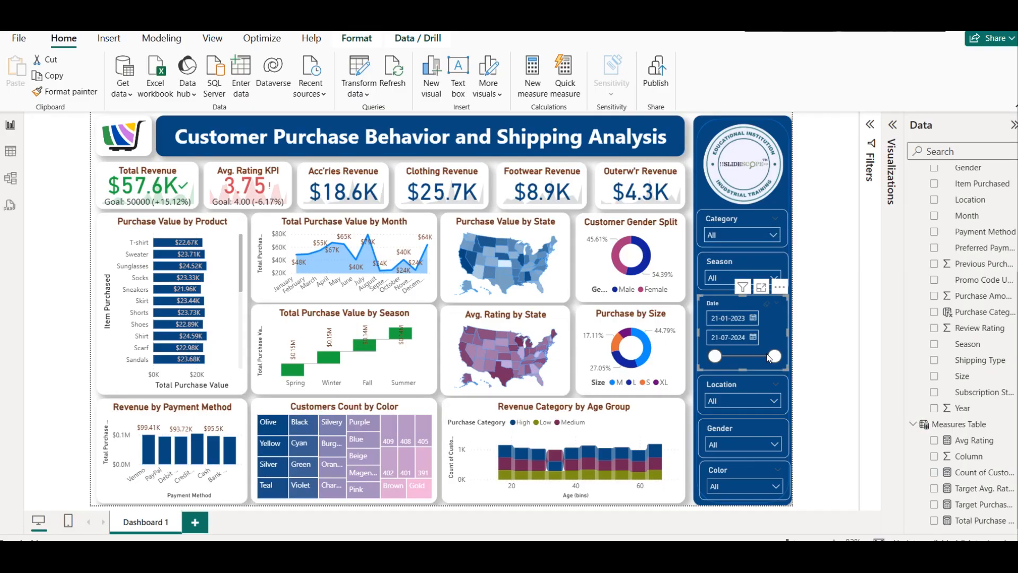
{"action": "left_click", "coordinate": [721, 278]}
{"action": "left_click", "coordinate": [735, 310]}
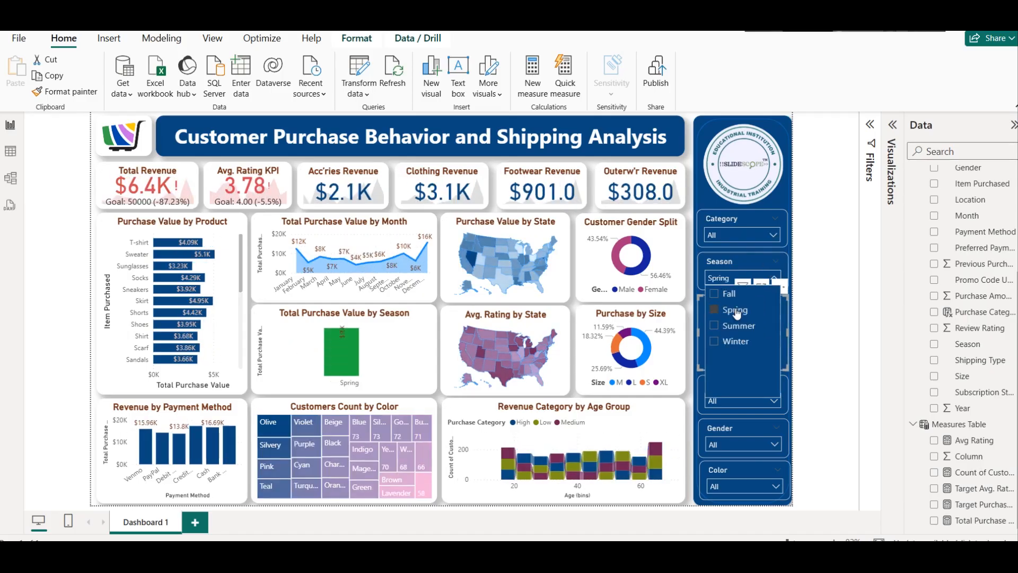
{"action": "left_click", "coordinate": [736, 310]}
{"action": "left_click", "coordinate": [844, 316]}
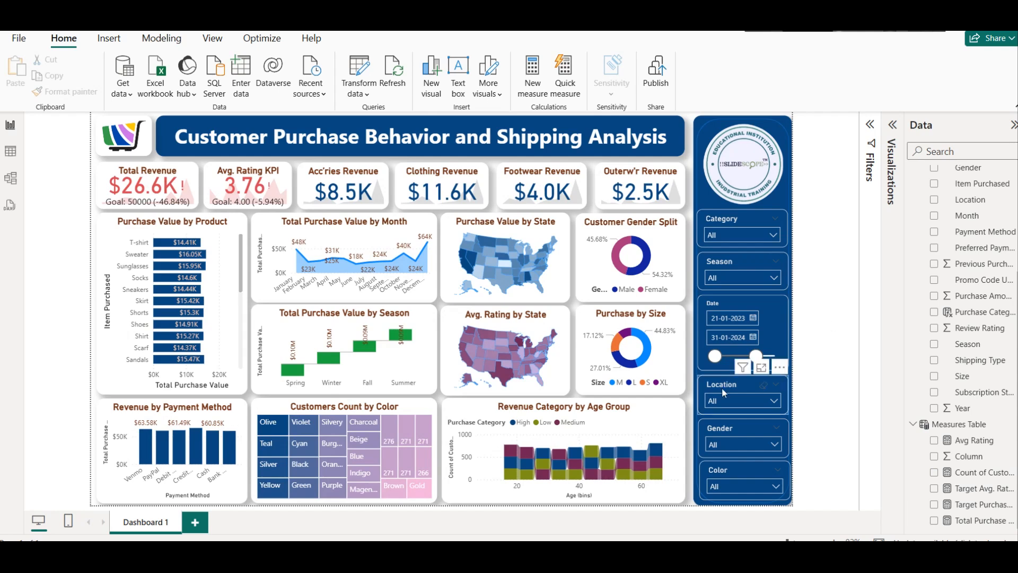
{"action": "left_click_drag", "start_coordinate": [755, 355], "coordinate": [775, 356]}
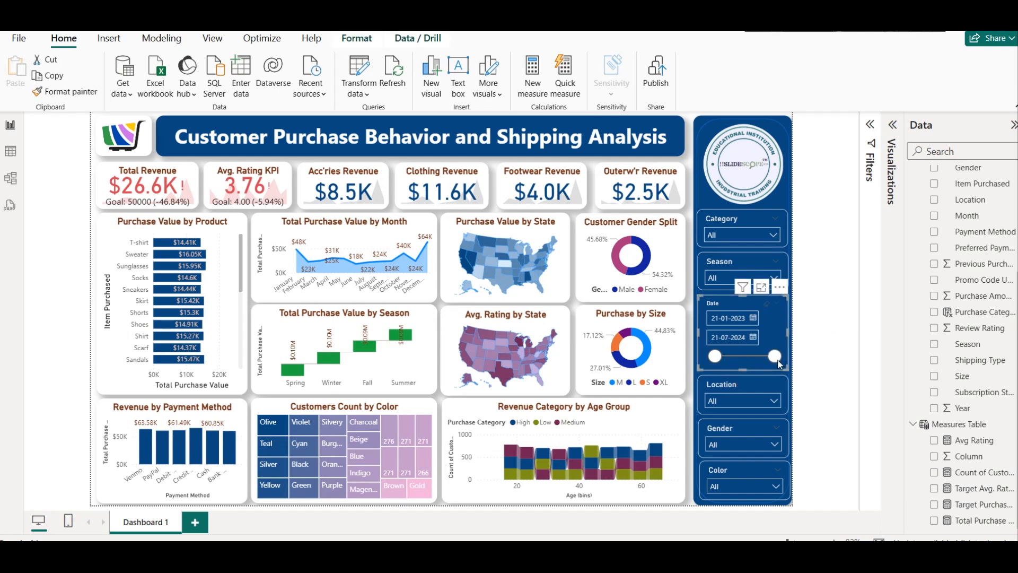
{"action": "left_click", "coordinate": [836, 324]}
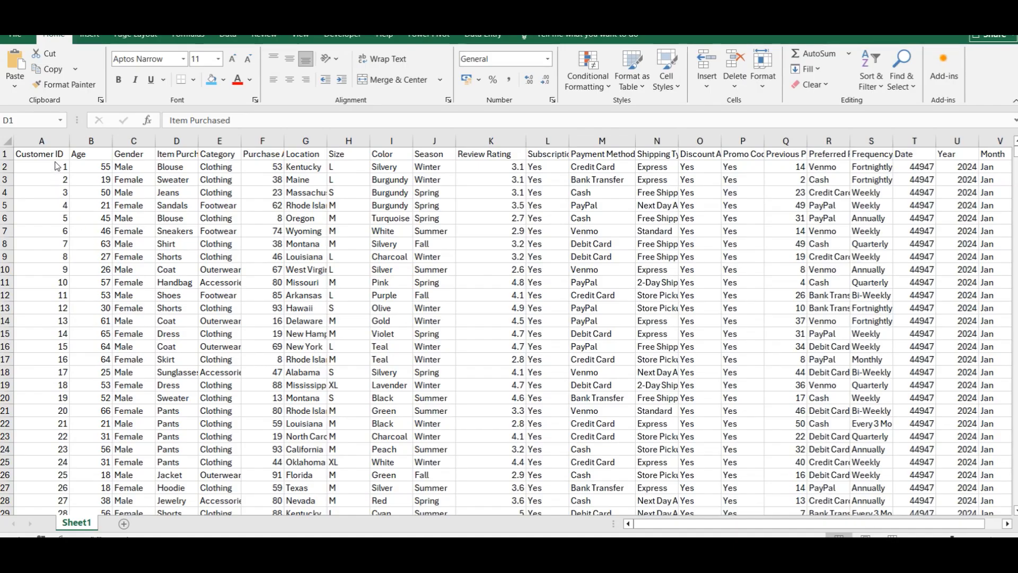
Examine the source sheet's columns one by one, from Customer ID through Payment Method
{"action": "key", "text": "ctrl+space"}
{"action": "left_click", "coordinate": [93, 140]}
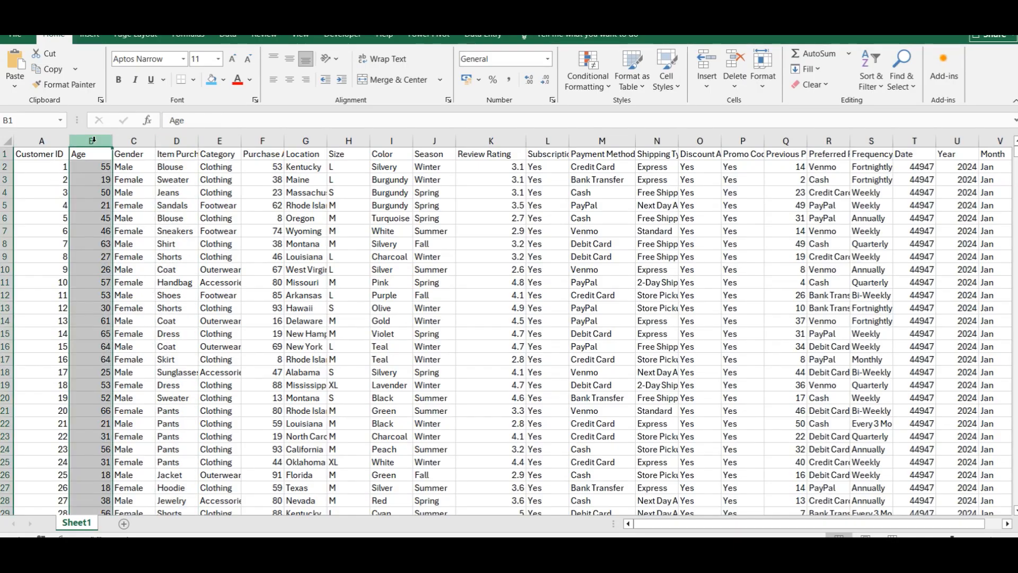
{"action": "left_click", "coordinate": [173, 141]}
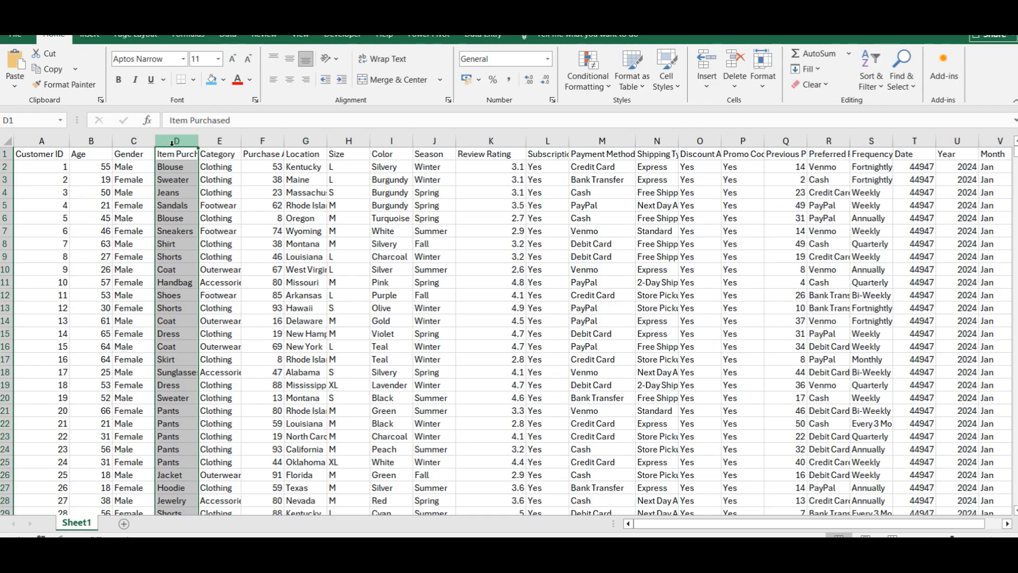
{"action": "left_click", "coordinate": [207, 141]}
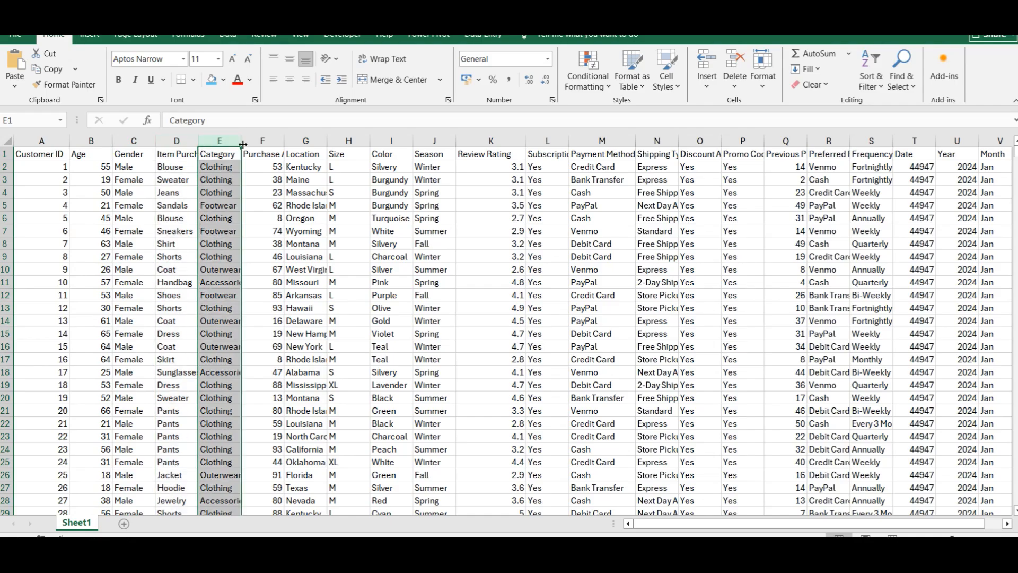
{"action": "left_click", "coordinate": [262, 141]}
{"action": "left_click", "coordinate": [308, 141]}
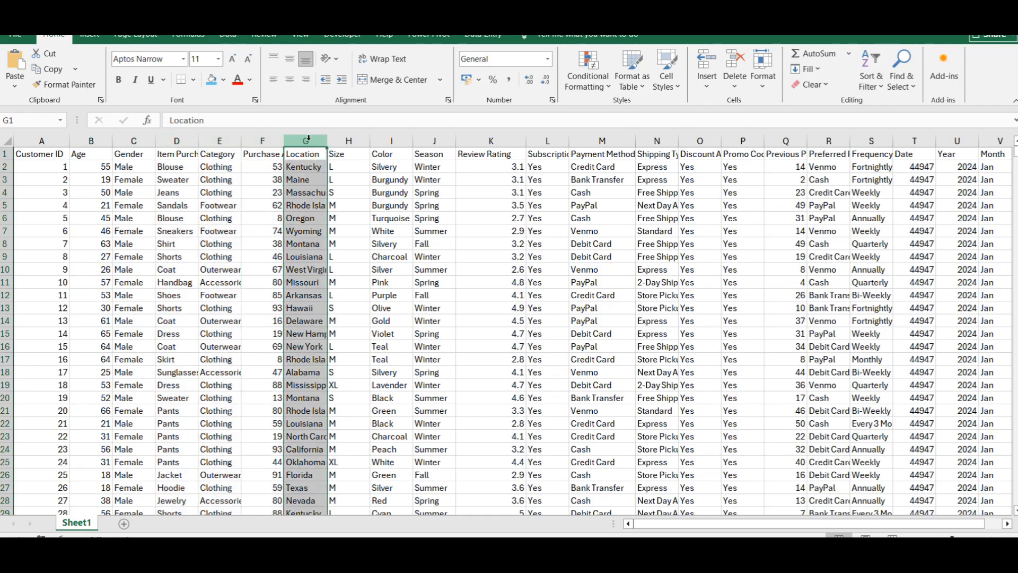
{"action": "left_click", "coordinate": [345, 141]}
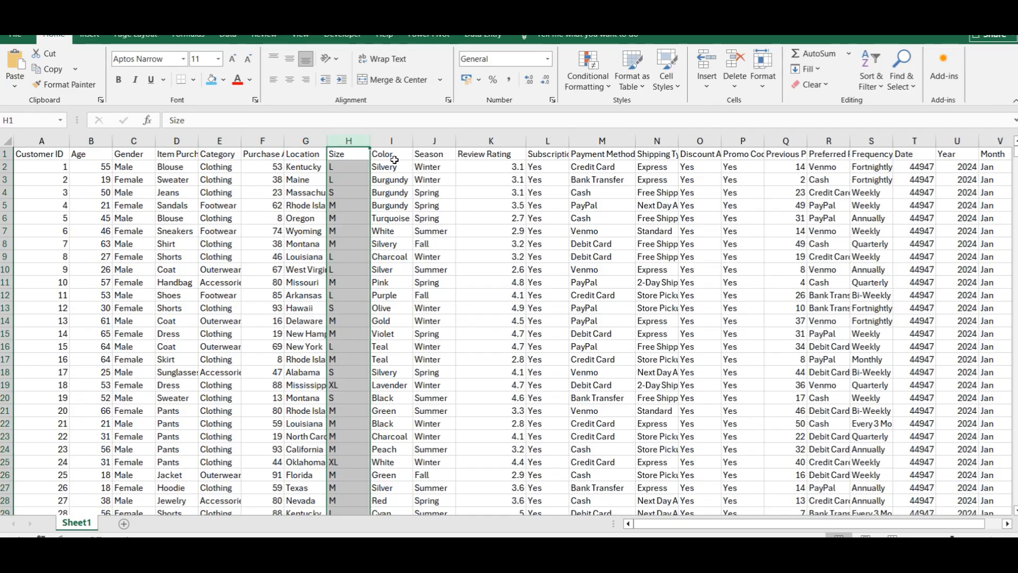
{"action": "left_click", "coordinate": [392, 141]}
{"action": "left_click", "coordinate": [432, 141]}
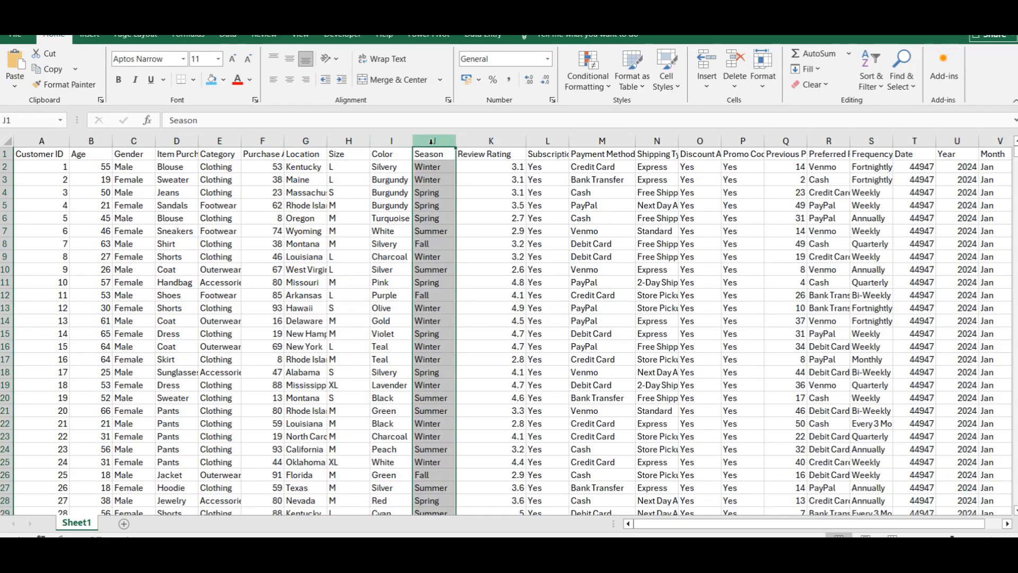
{"action": "left_click", "coordinate": [466, 141]}
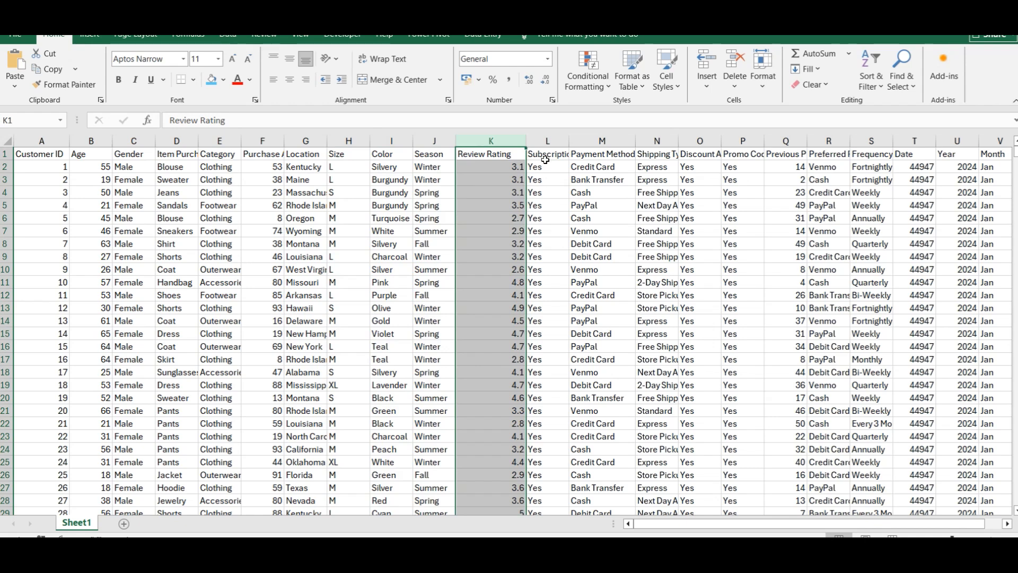
{"action": "left_click", "coordinate": [548, 142]}
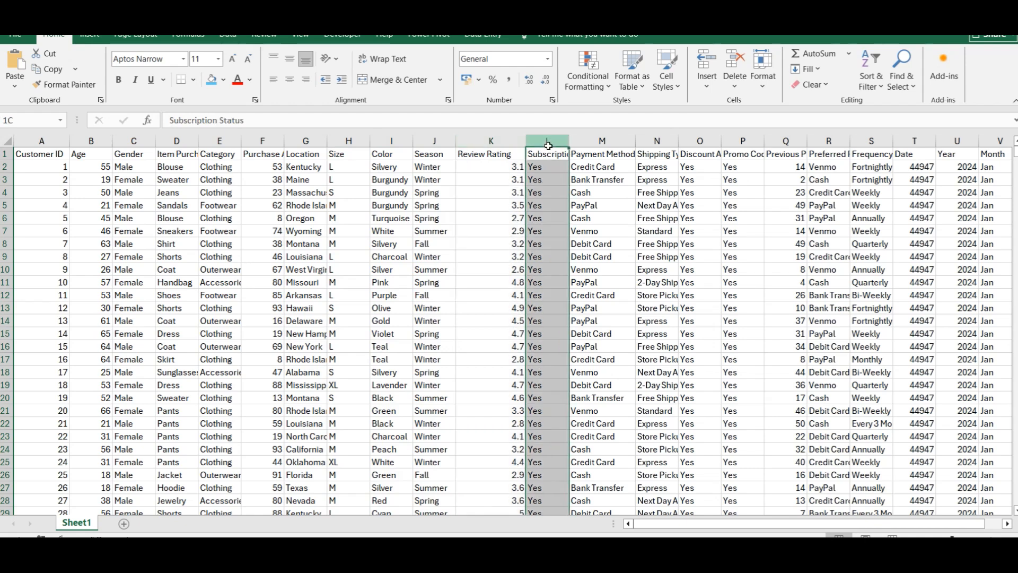
{"action": "left_click", "coordinate": [605, 142]}
Widen the Shipping Type column to fit its contents
{"action": "left_click", "coordinate": [657, 140]}
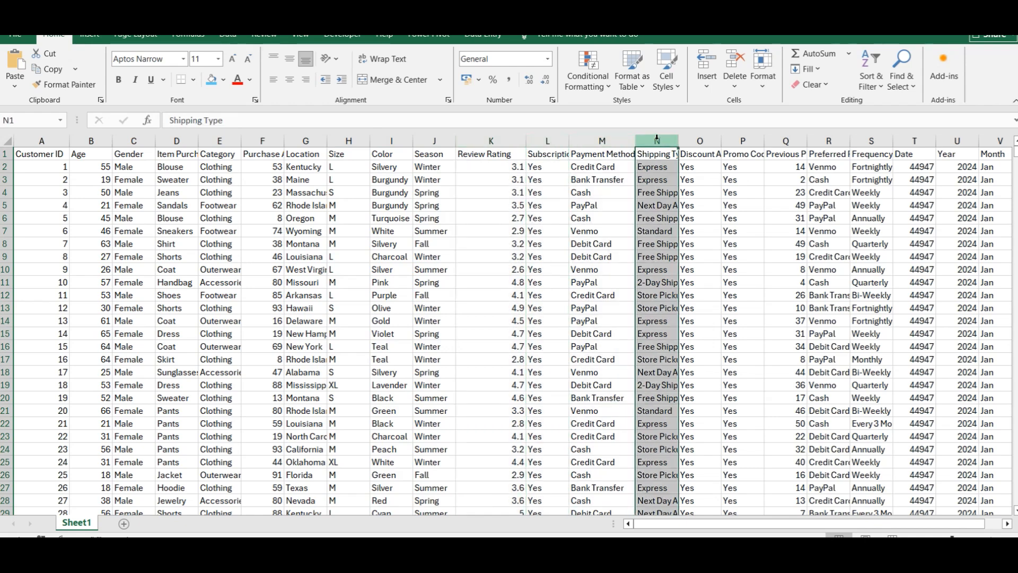
{"action": "double_click", "coordinate": [679, 141]}
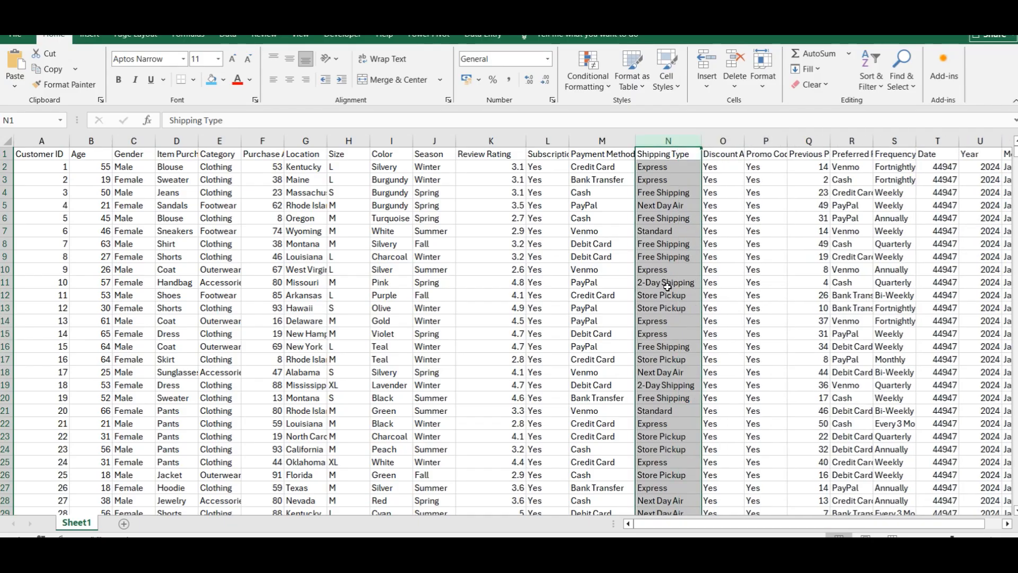
Examine the columns from Discount Applied through Year, slightly widening the Date column
{"action": "left_click", "coordinate": [728, 141]}
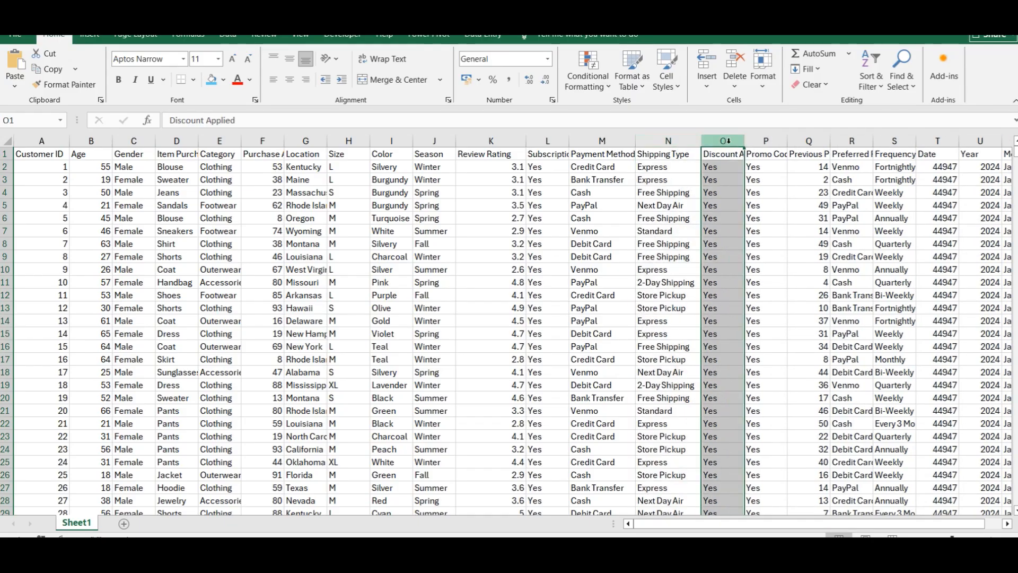
{"action": "left_click", "coordinate": [765, 140]}
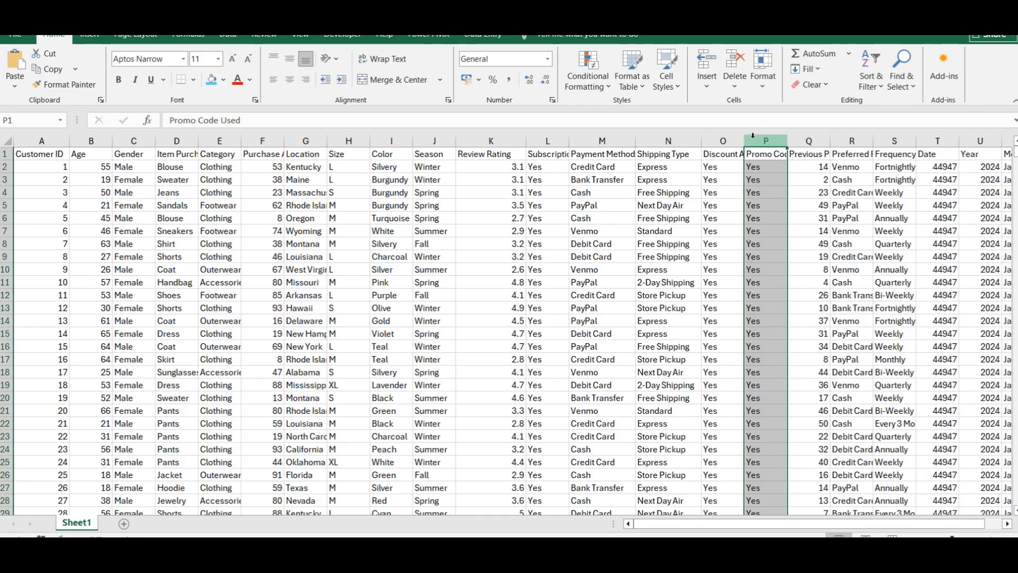
{"action": "left_click", "coordinate": [822, 142]}
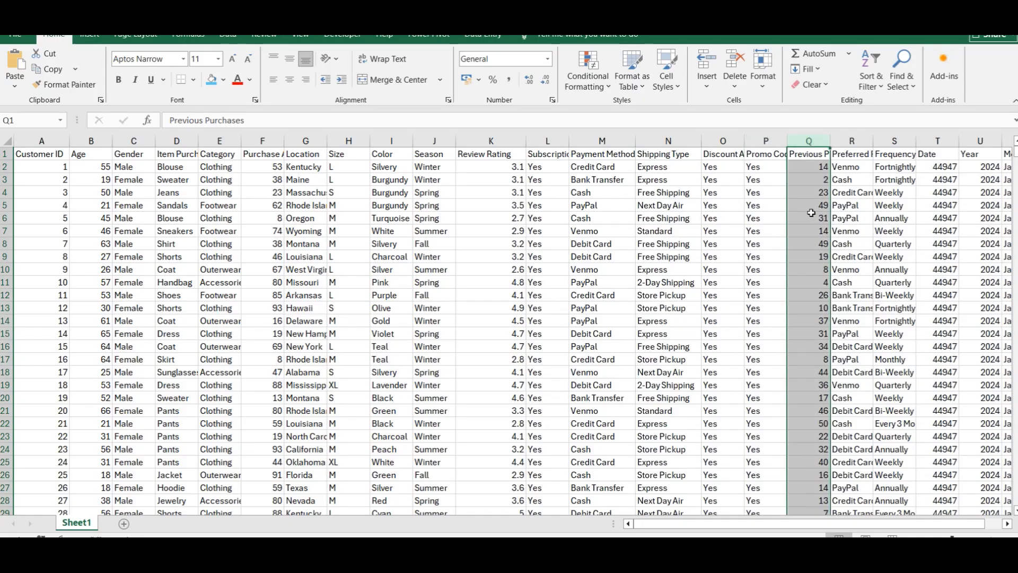
{"action": "left_click", "coordinate": [865, 135]}
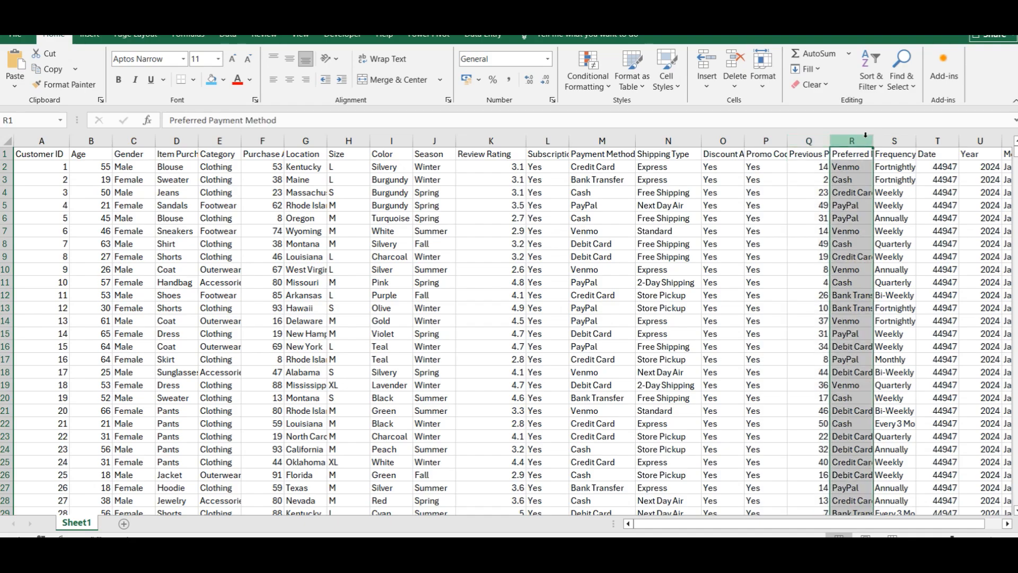
{"action": "left_click", "coordinate": [901, 141]}
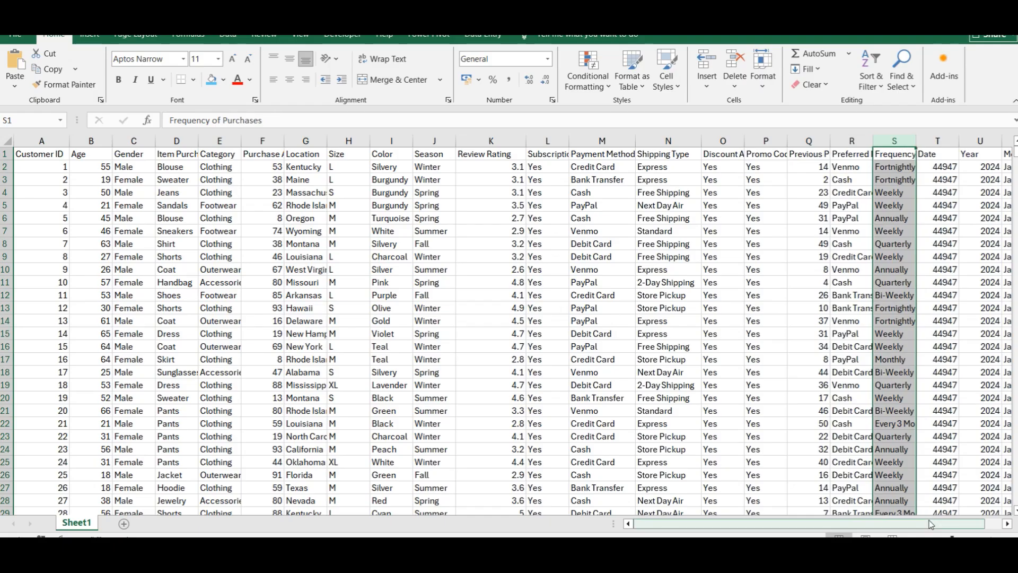
{"action": "left_click_drag", "start_coordinate": [930, 524], "coordinate": [970, 485]}
{"action": "left_click_drag", "start_coordinate": [904, 146], "coordinate": [918, 145]}
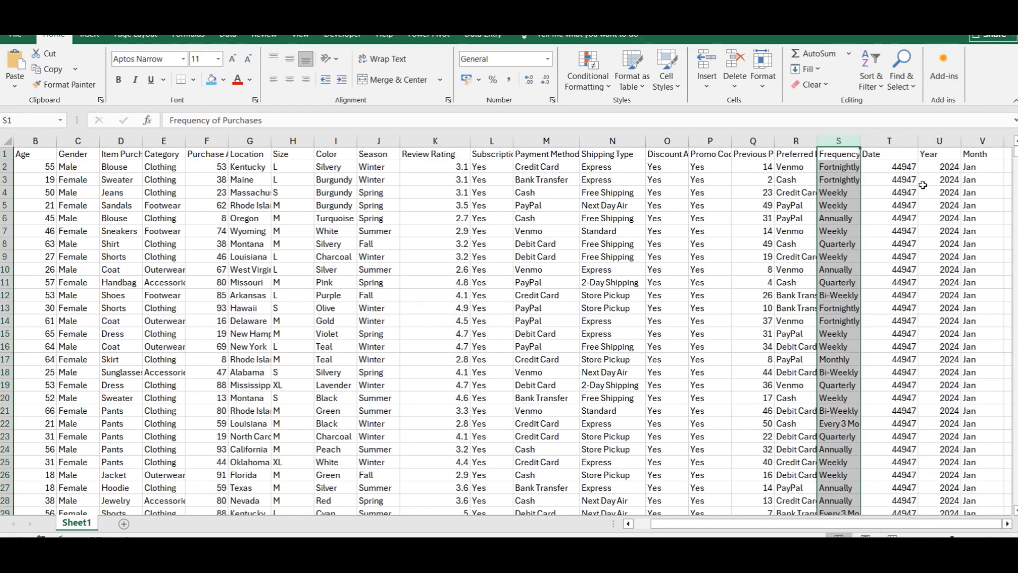
{"action": "left_click", "coordinate": [899, 144]}
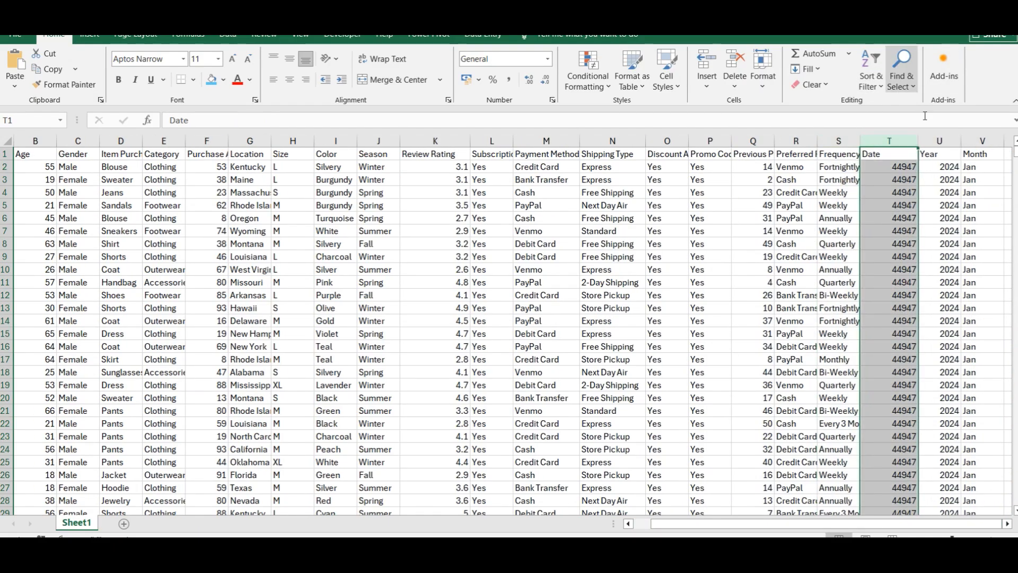
{"action": "left_click", "coordinate": [949, 141]}
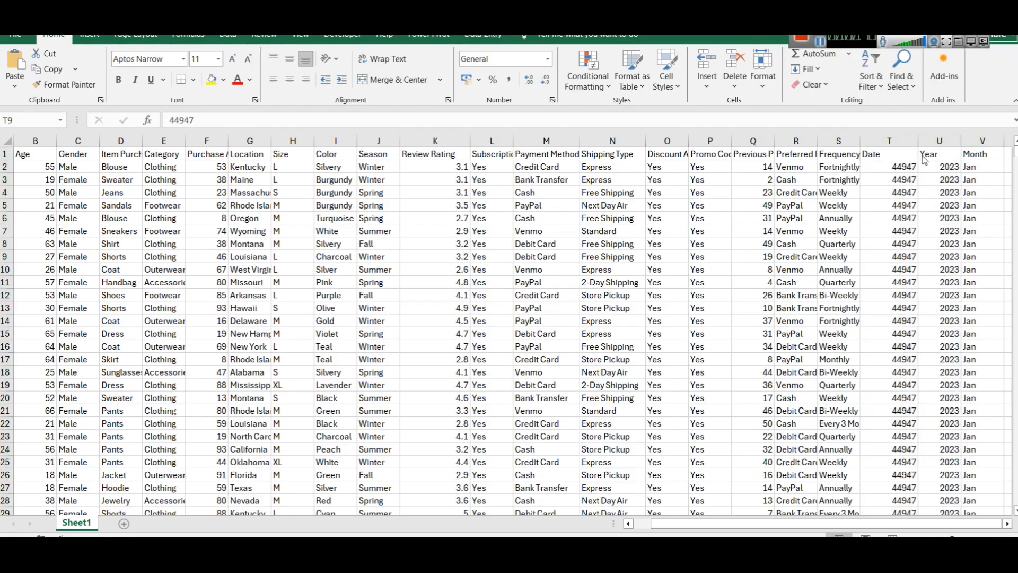
Format the Date column as a date of type *14 March 2012 and widen it to fit the full dates
{"action": "left_click", "coordinate": [894, 141]}
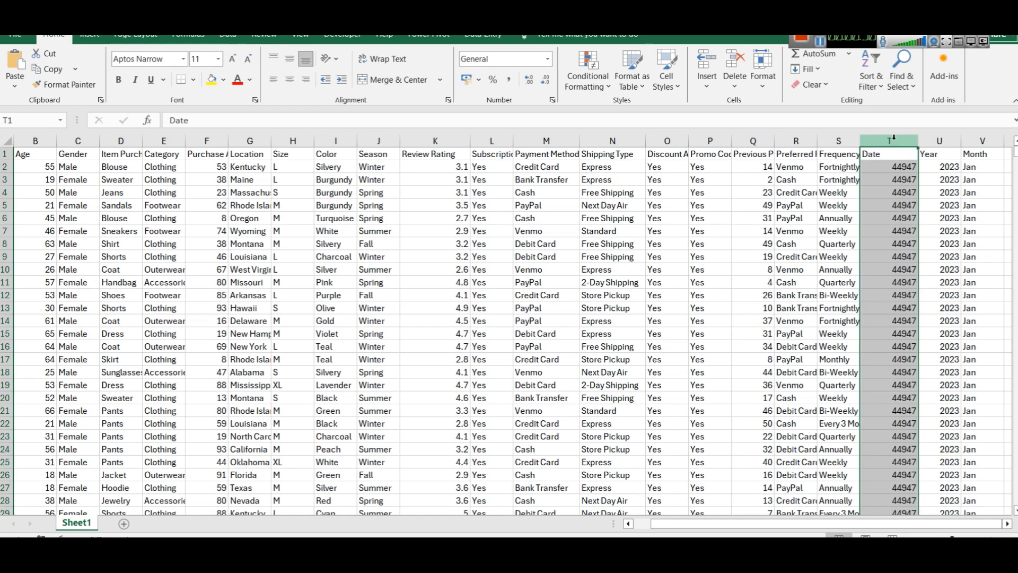
{"action": "right_click", "coordinate": [894, 142]}
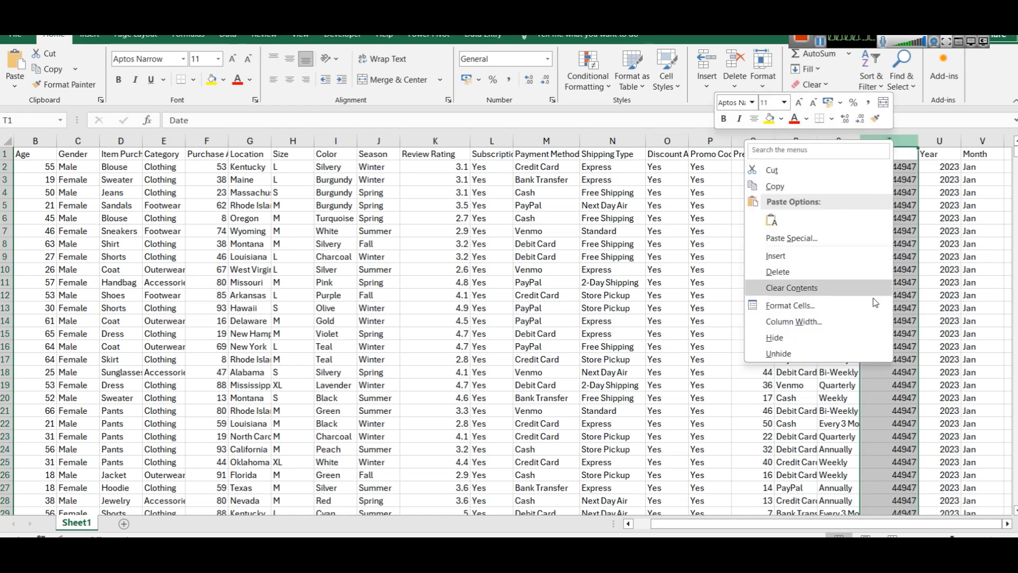
{"action": "left_click", "coordinate": [843, 306]}
{"action": "left_click_drag", "start_coordinate": [757, 149], "coordinate": [434, 147]}
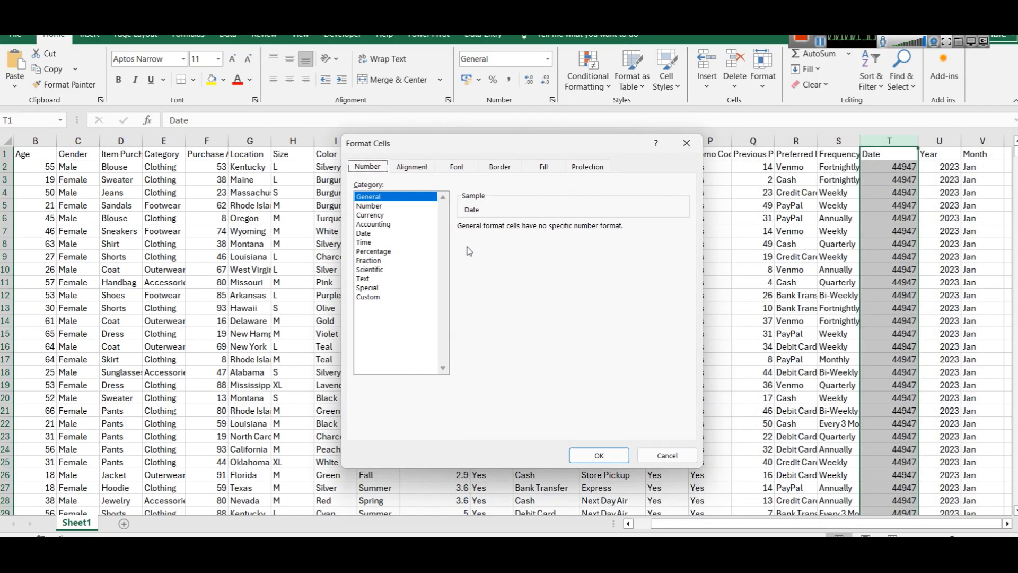
{"action": "left_click", "coordinate": [372, 236]}
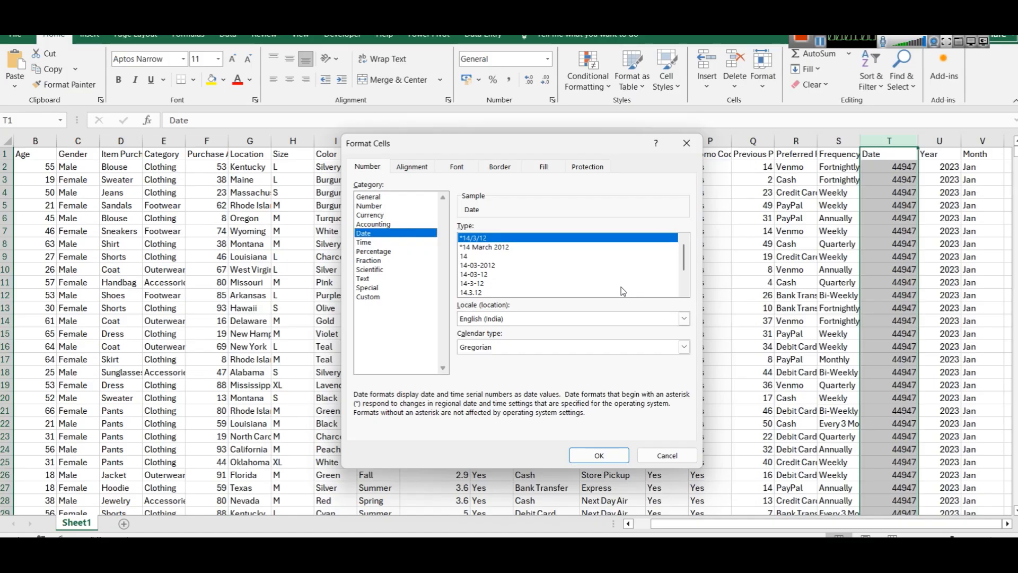
{"action": "left_click", "coordinate": [502, 248]}
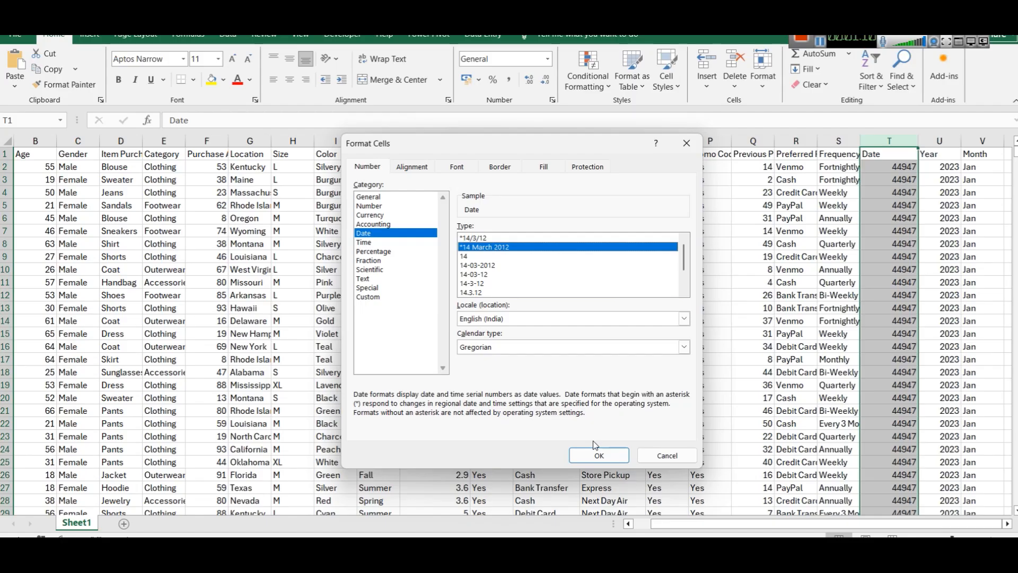
{"action": "left_click", "coordinate": [607, 460]}
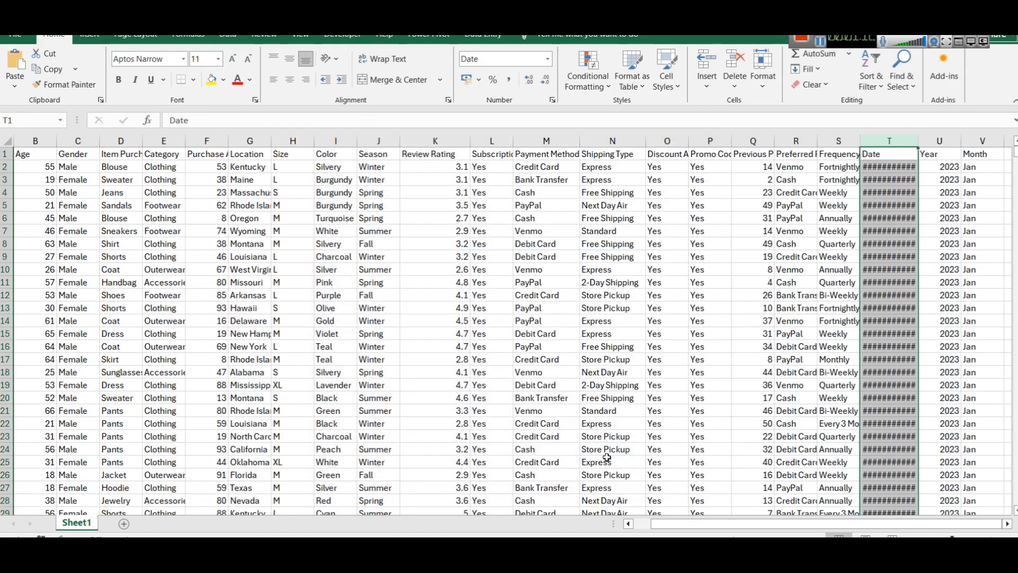
{"action": "double_click", "coordinate": [919, 145]}
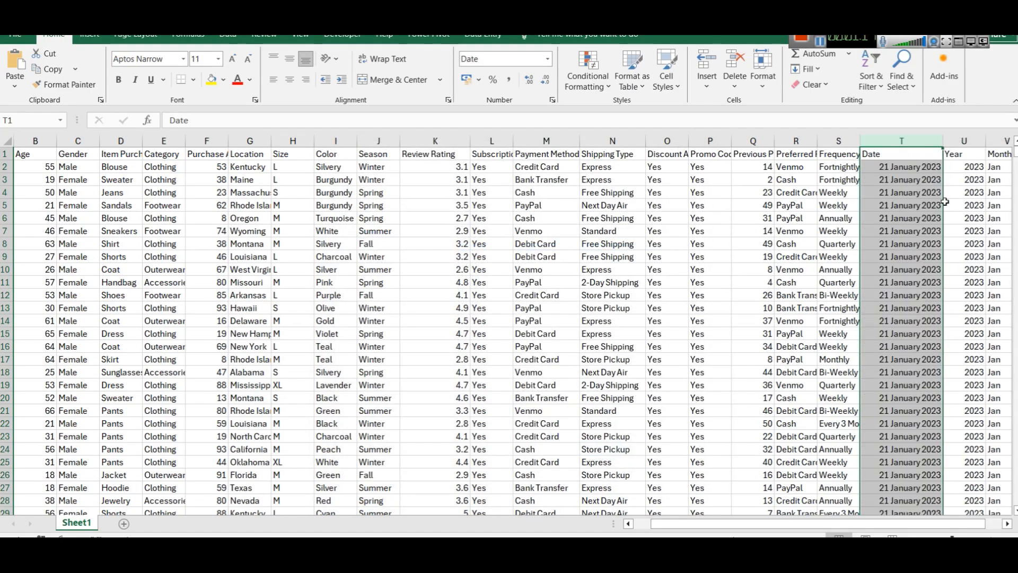
Check the formatted Date column down through the sheet's rows and return to the upper rows
{"action": "scroll", "coordinate": [938, 252], "scroll_direction": "down", "scroll_amount": 6}
{"action": "scroll", "coordinate": [938, 253], "scroll_direction": "down", "scroll_amount": 20}
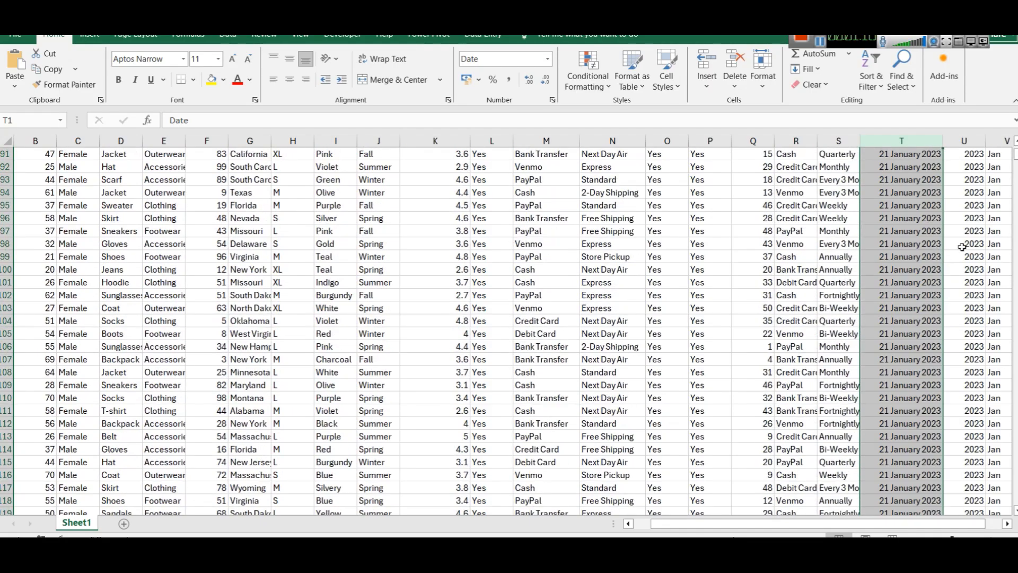
{"action": "left_click_drag", "start_coordinate": [1016, 154], "coordinate": [1016, 329]}
{"action": "left_click_drag", "start_coordinate": [1014, 364], "coordinate": [1014, 150]}
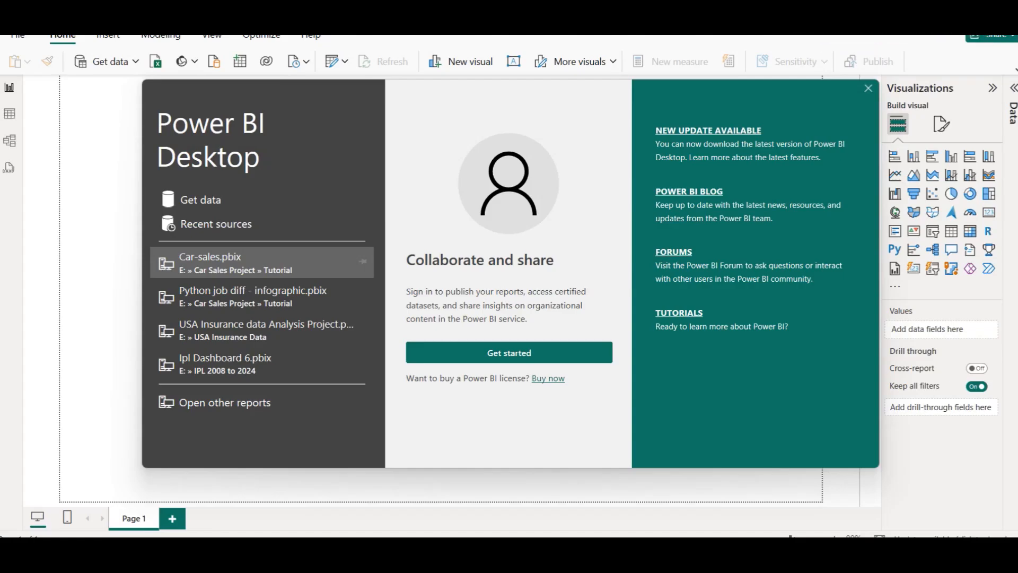
Switch to a blank Power BI Desktop report and connect it to the Excel workbook purchase_shipping_data.xlsx
{"action": "left_click", "coordinate": [870, 89]}
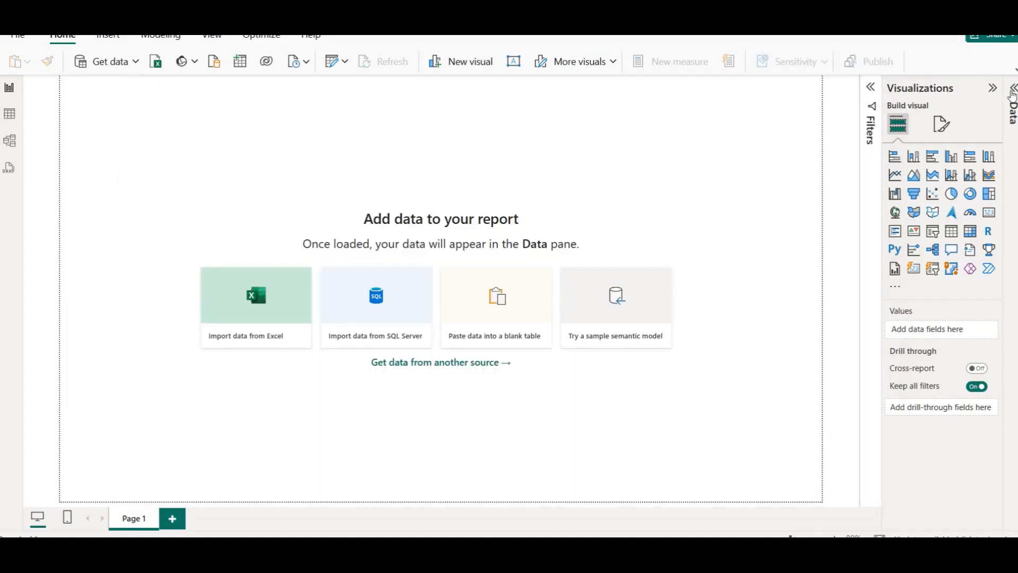
{"action": "left_click", "coordinate": [1015, 69]}
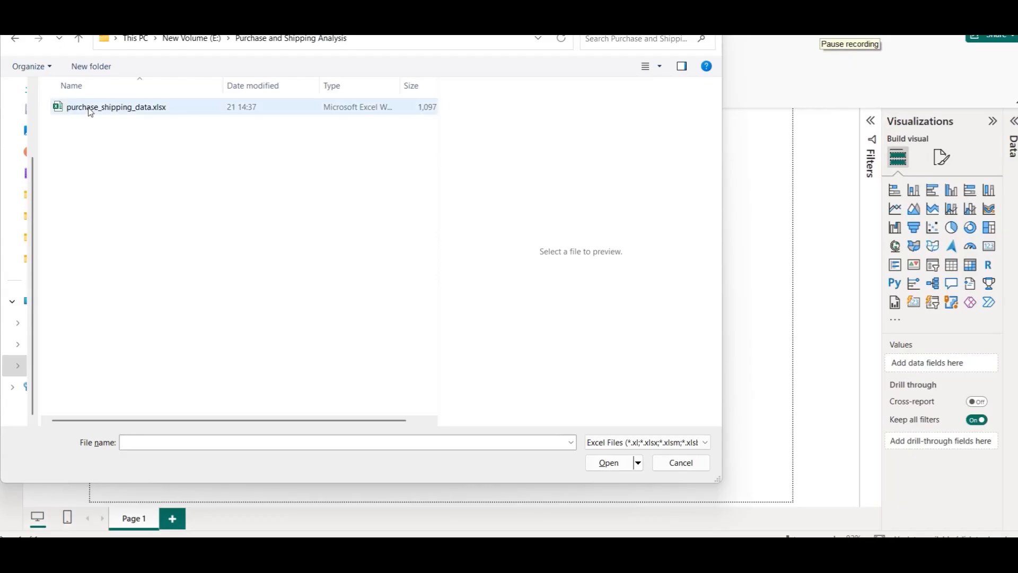
{"action": "left_click", "coordinate": [91, 108]}
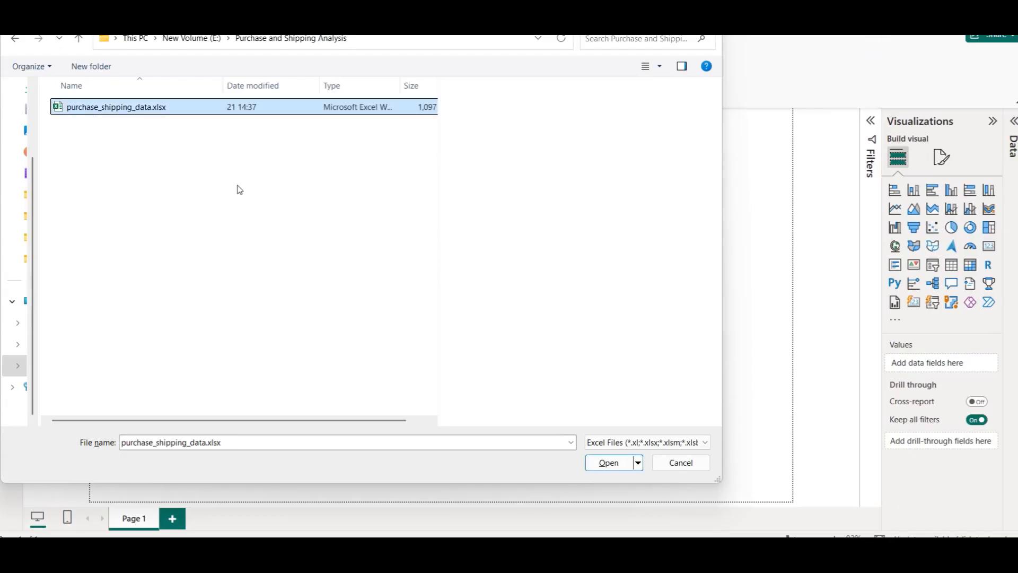
{"action": "left_click", "coordinate": [609, 462]}
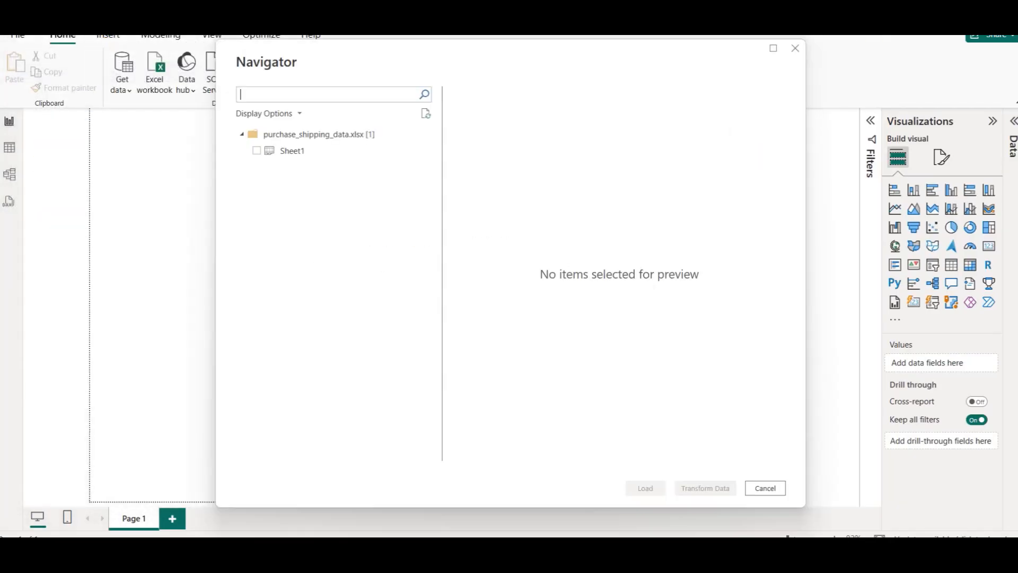
Preview Sheet1 through its Month column, load it into the report and expand the table to list its fields
{"action": "left_click", "coordinate": [257, 151]}
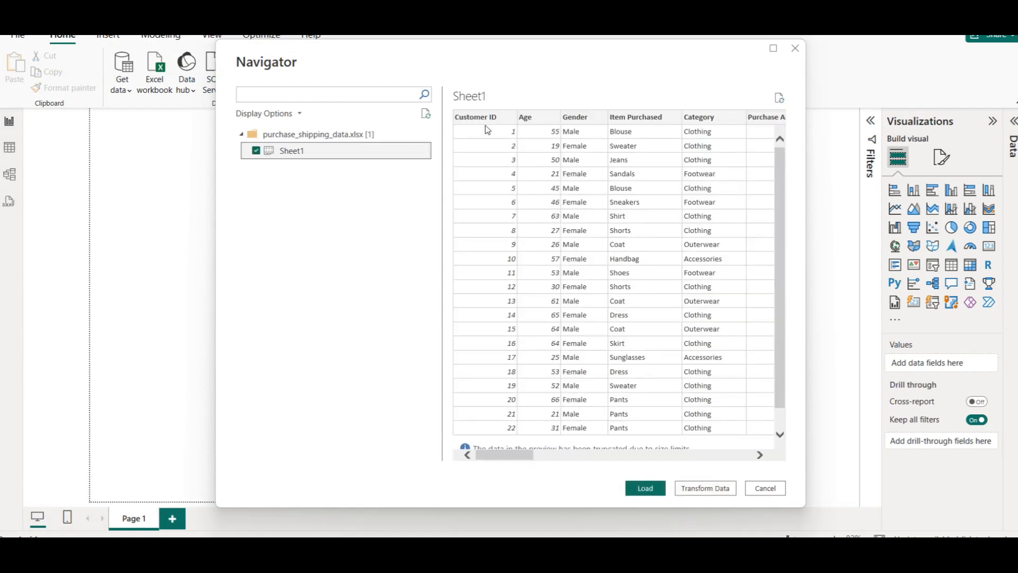
{"action": "left_click", "coordinate": [556, 456]}
{"action": "left_click_drag", "start_coordinate": [556, 456], "coordinate": [734, 447]}
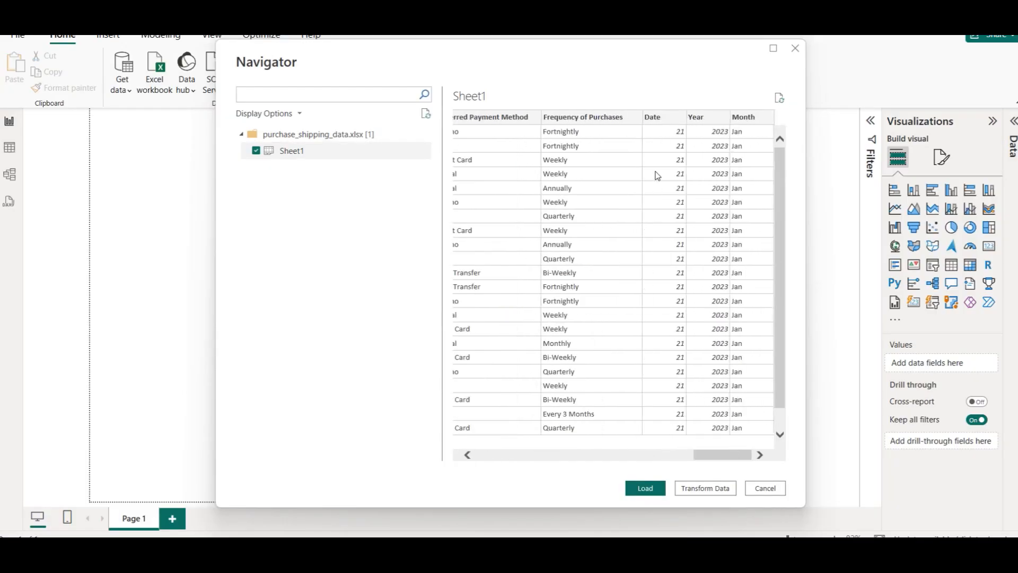
{"action": "left_click", "coordinate": [641, 488]}
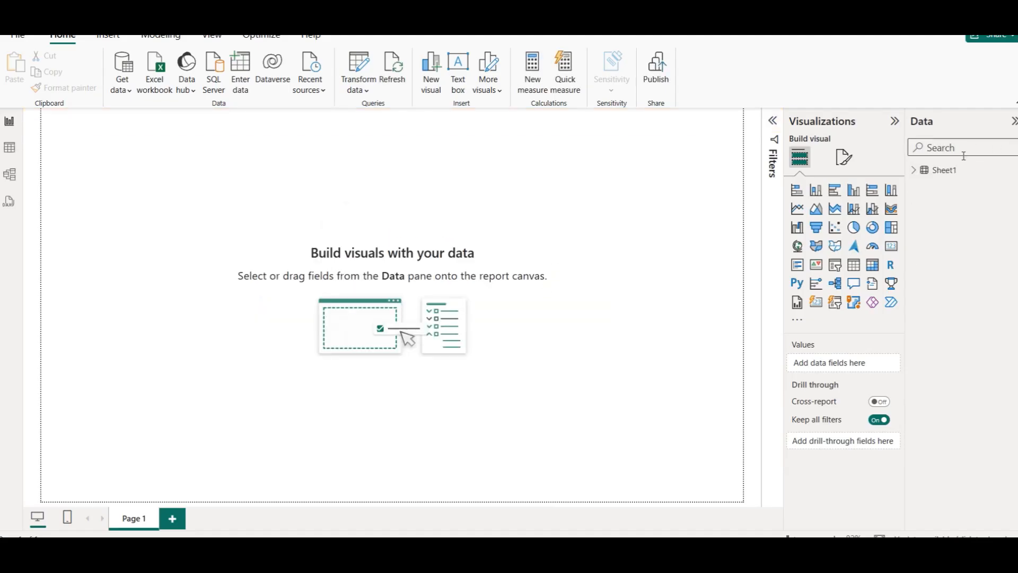
{"action": "left_click", "coordinate": [914, 170]}
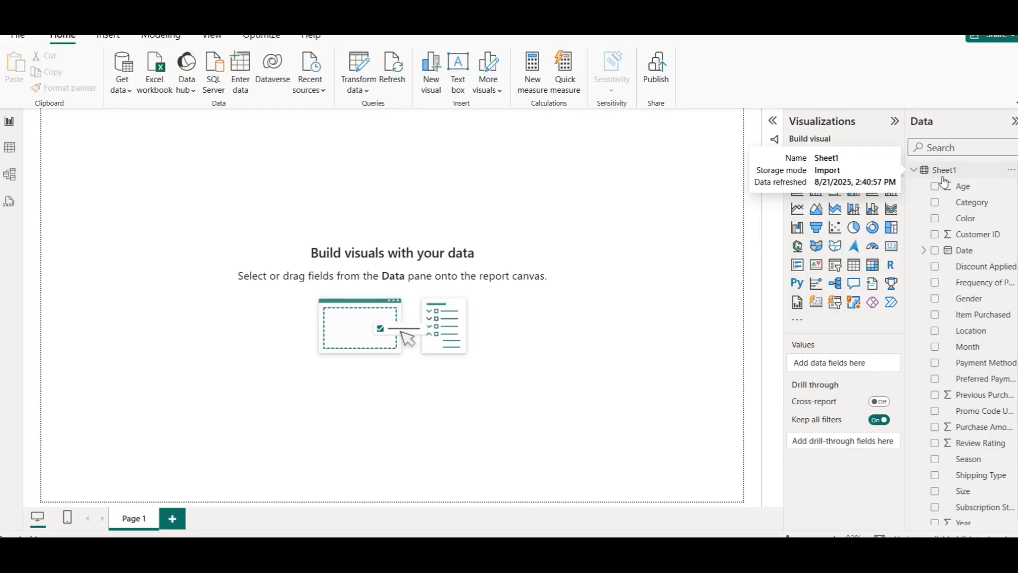
Rename the Sheet1 table as data
{"action": "right_click", "coordinate": [944, 180]}
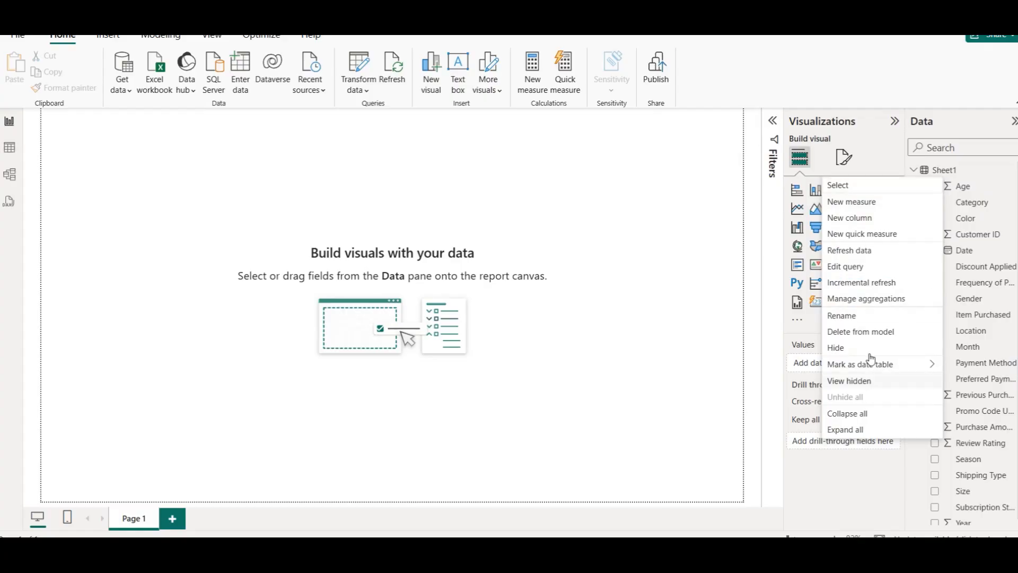
{"action": "left_click", "coordinate": [859, 318]}
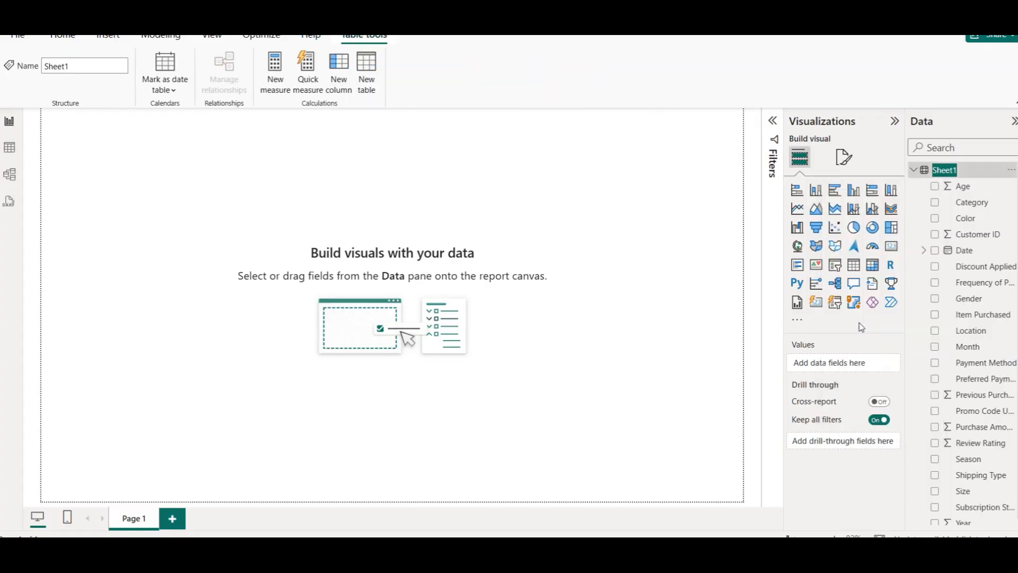
{"action": "type", "text": "data"}
{"action": "left_click", "coordinate": [420, 208]}
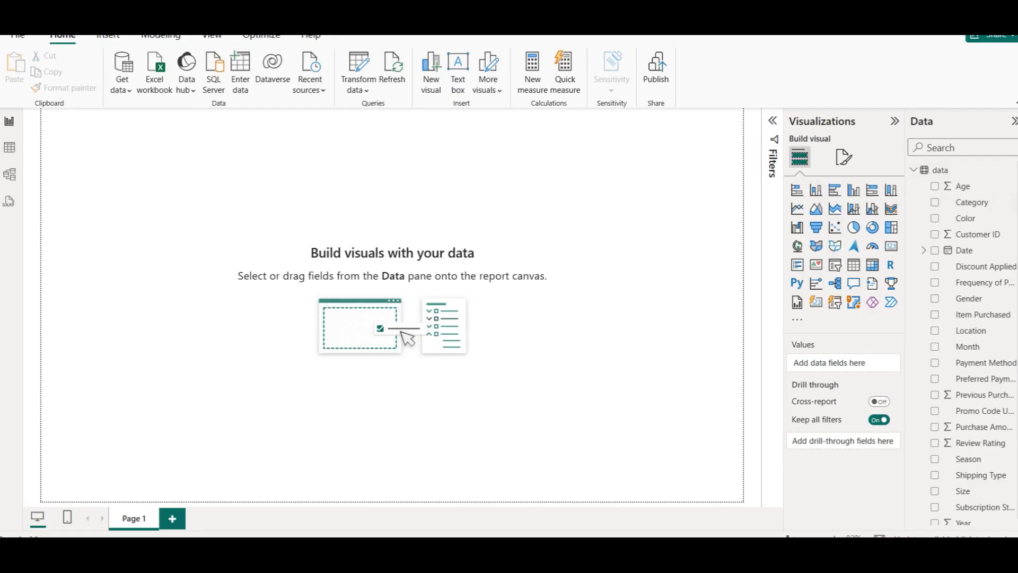
Insert a text box reading "Customer Purchase Behaviour and Shipping Analysis" and widen it to the right
{"action": "left_click", "coordinate": [107, 36]}
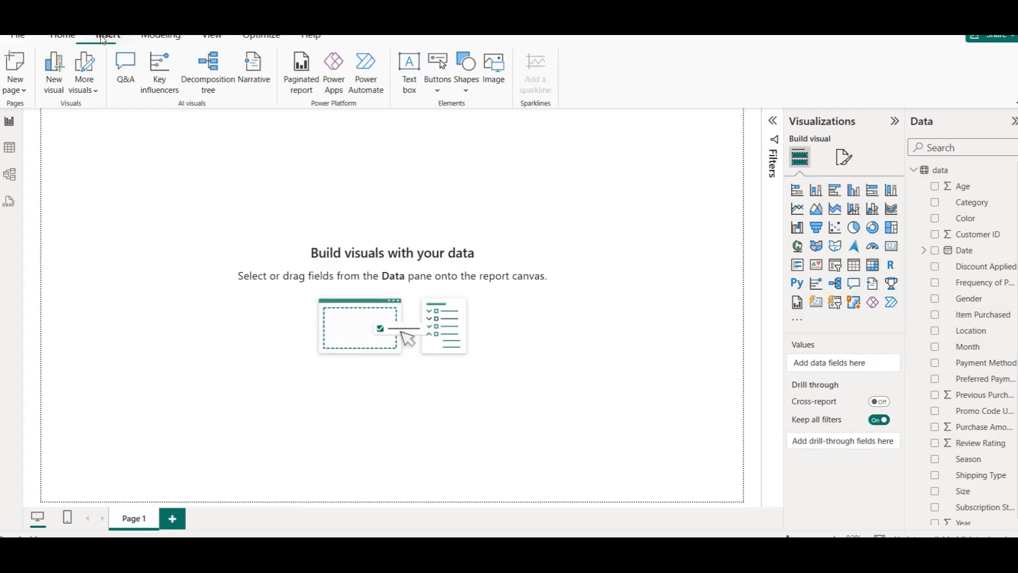
{"action": "left_click", "coordinate": [466, 92]}
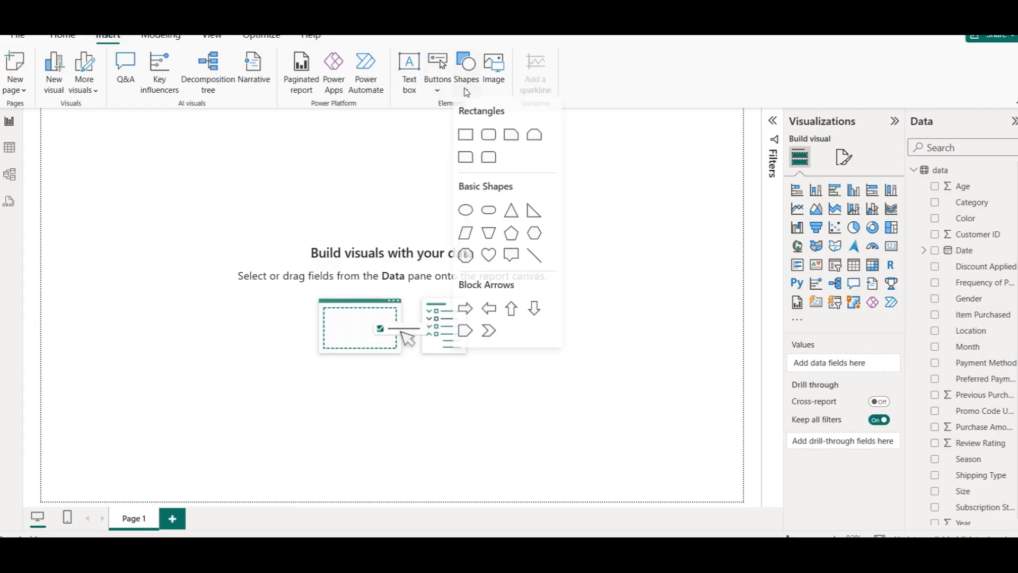
{"action": "left_click", "coordinate": [410, 85]}
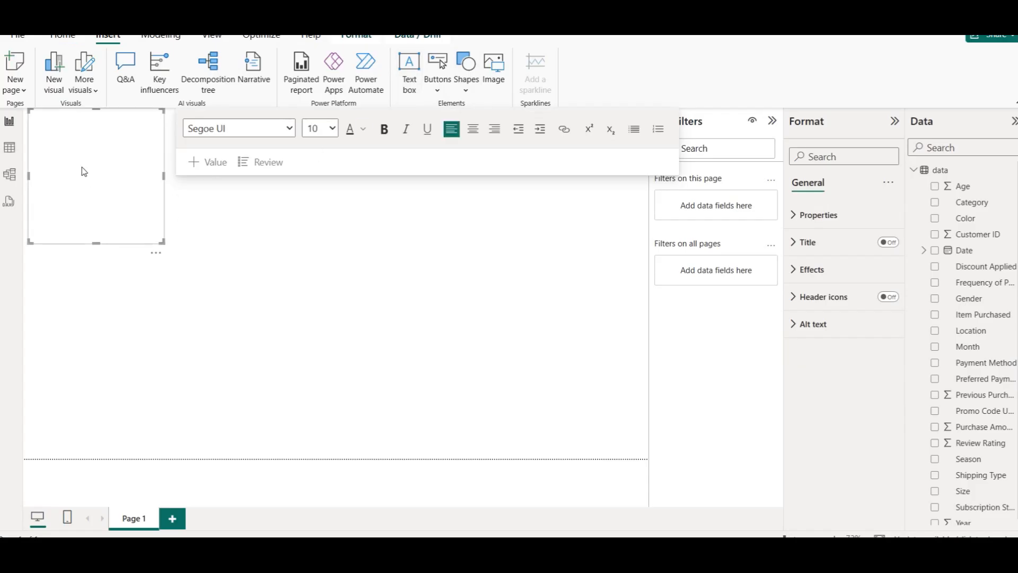
{"action": "type", "text": "Pur"}
{"action": "key", "text": "ctrl+a"}
{"action": "type", "text": "Customer Purchase Behaviour"}
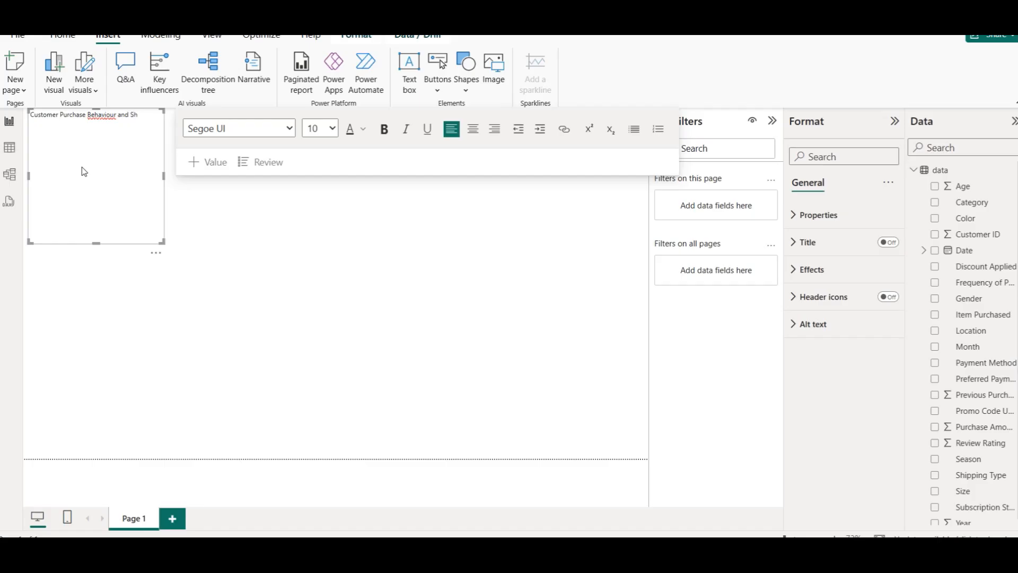
{"action": "type", "text": " and Shipping Analysis"}
{"action": "left_click_drag", "start_coordinate": [162, 176], "coordinate": [368, 174]}
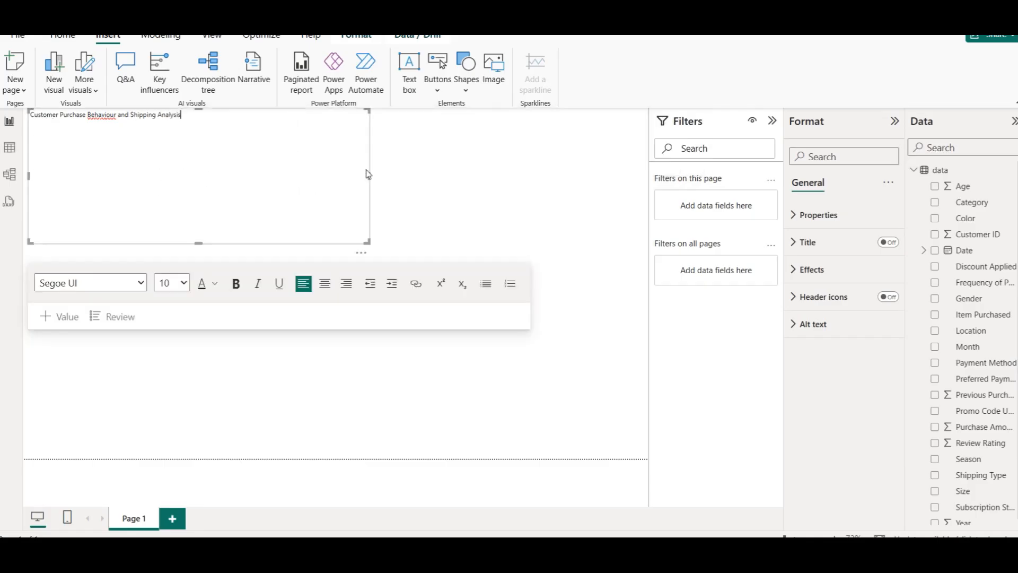
Correct the spelling of "Behaviour" to "Behavior" in the title text
{"action": "right_click", "coordinate": [95, 112]}
{"action": "left_click", "coordinate": [95, 120]}
{"action": "left_click", "coordinate": [104, 120]}
{"action": "key", "text": "BackSpace"}
Center the whole title text, make it bold and set its font size to 24
{"action": "key", "text": "ctrl+a"}
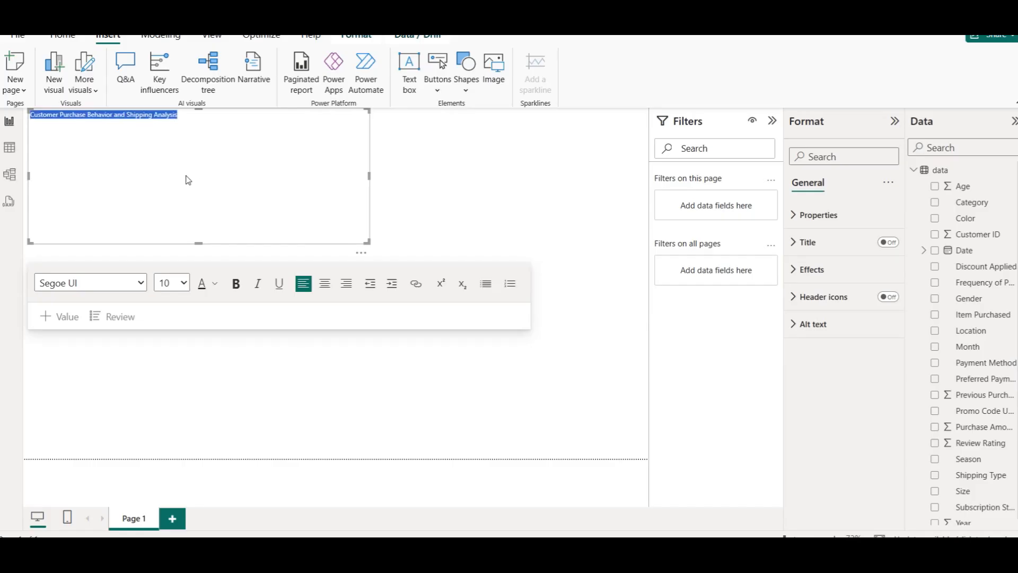
{"action": "left_click", "coordinate": [325, 284]}
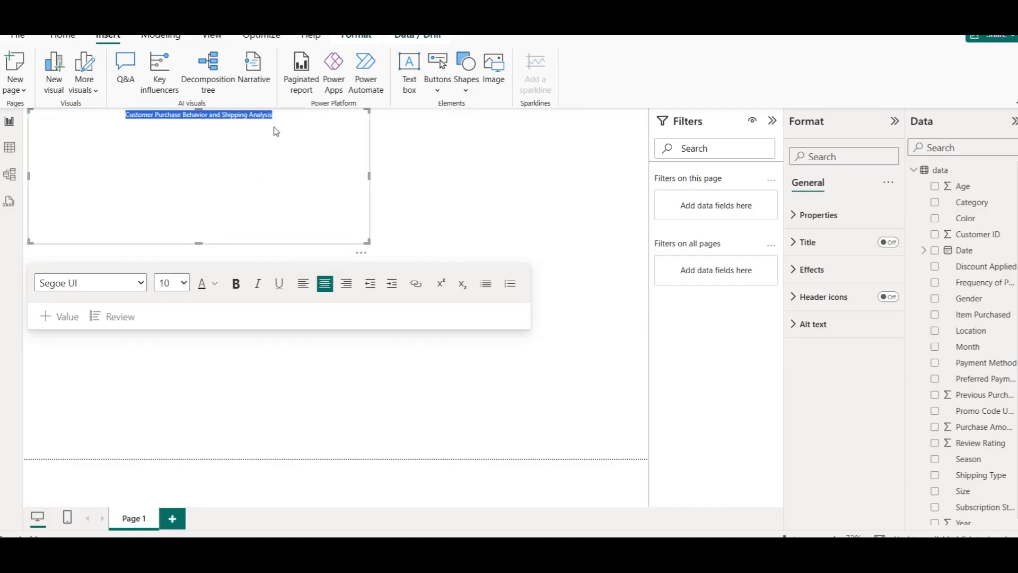
{"action": "left_click", "coordinate": [243, 290]}
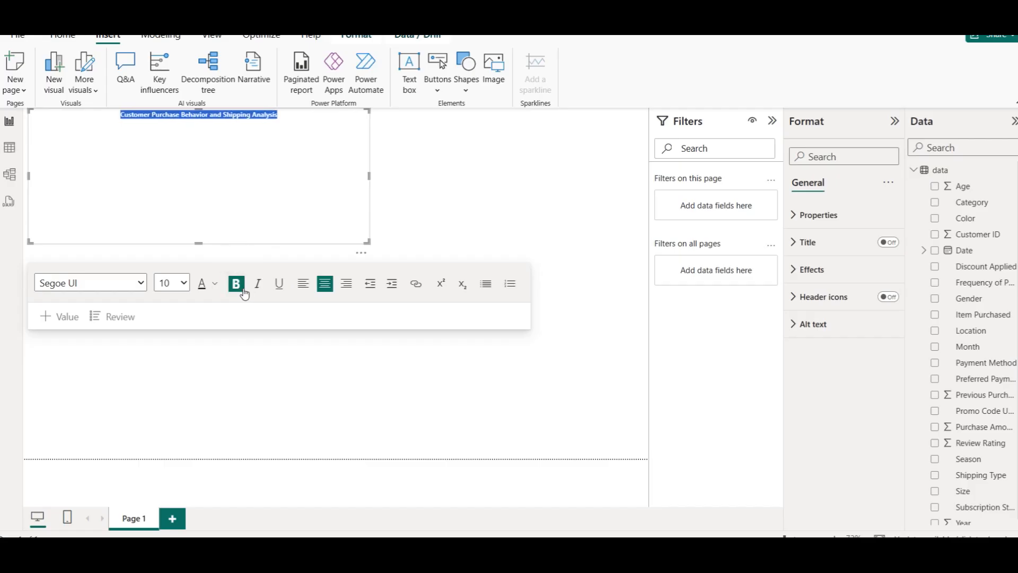
{"action": "left_click", "coordinate": [178, 285]}
{"action": "left_click", "coordinate": [170, 190]}
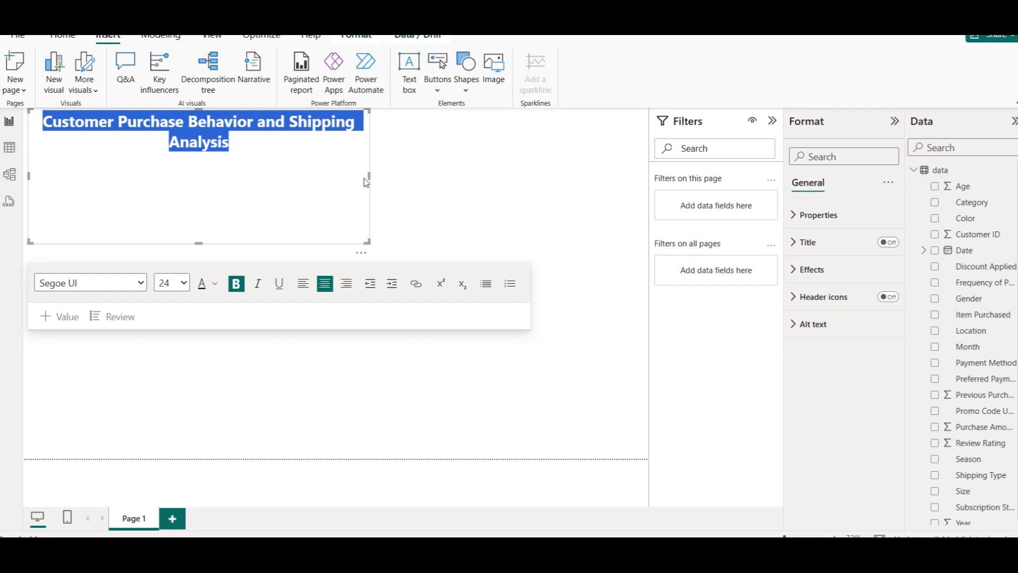
Resize the title box to fit closely around its text on one line and nudge it slightly down
{"action": "left_click_drag", "start_coordinate": [370, 178], "coordinate": [501, 172]}
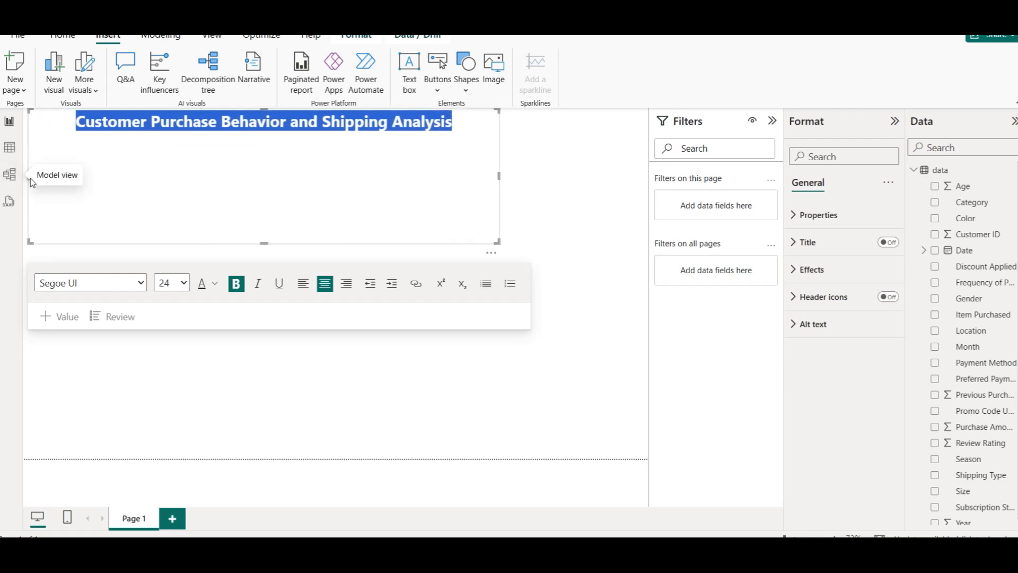
{"action": "left_click_drag", "start_coordinate": [28, 176], "coordinate": [104, 166]}
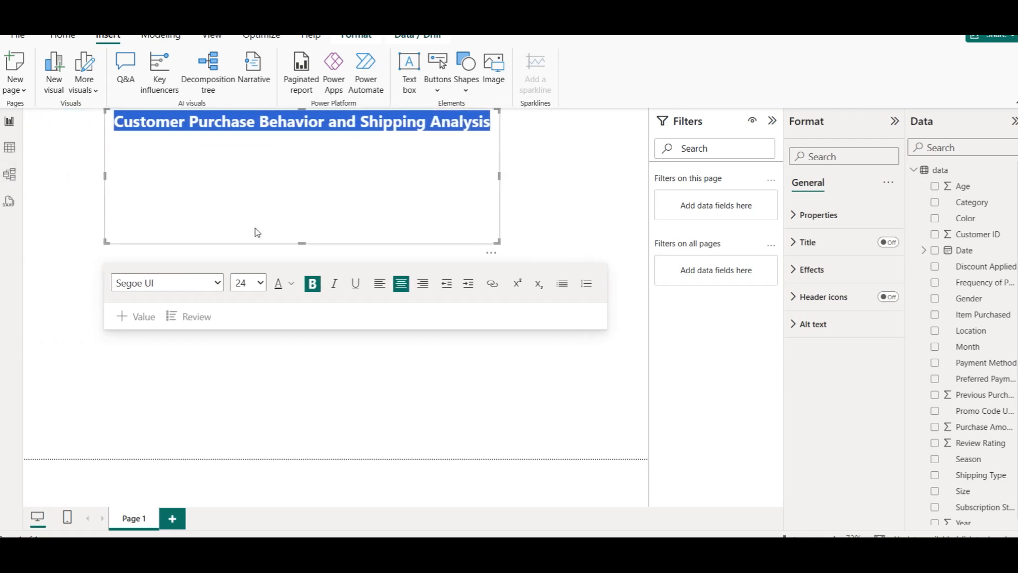
{"action": "left_click_drag", "start_coordinate": [300, 241], "coordinate": [301, 141]}
{"action": "left_click", "coordinate": [453, 144]}
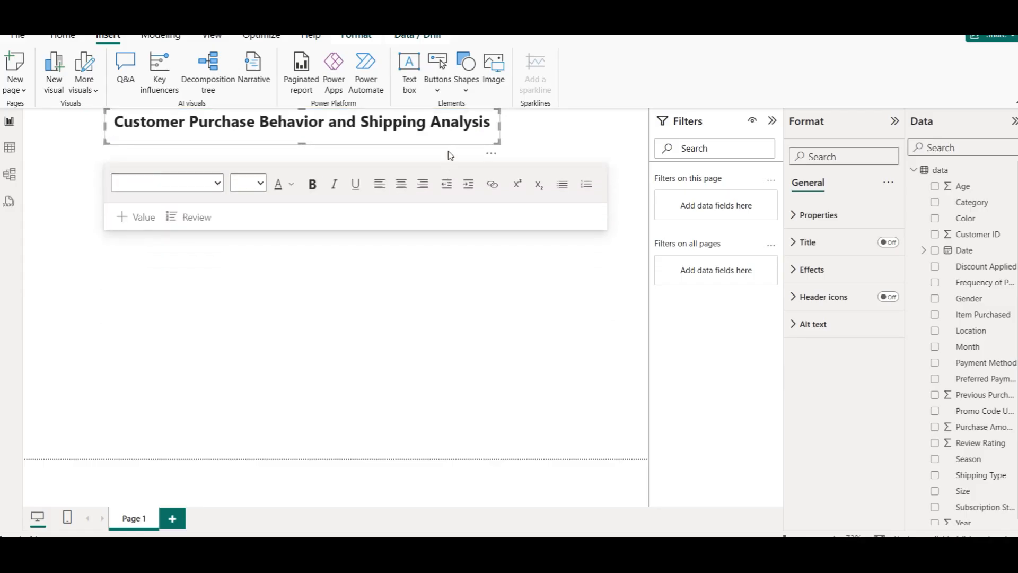
{"action": "key", "text": "Down"}
{"action": "key", "text": "Down"}
{"action": "key", "text": "Down"}
{"action": "key", "text": "Down"}
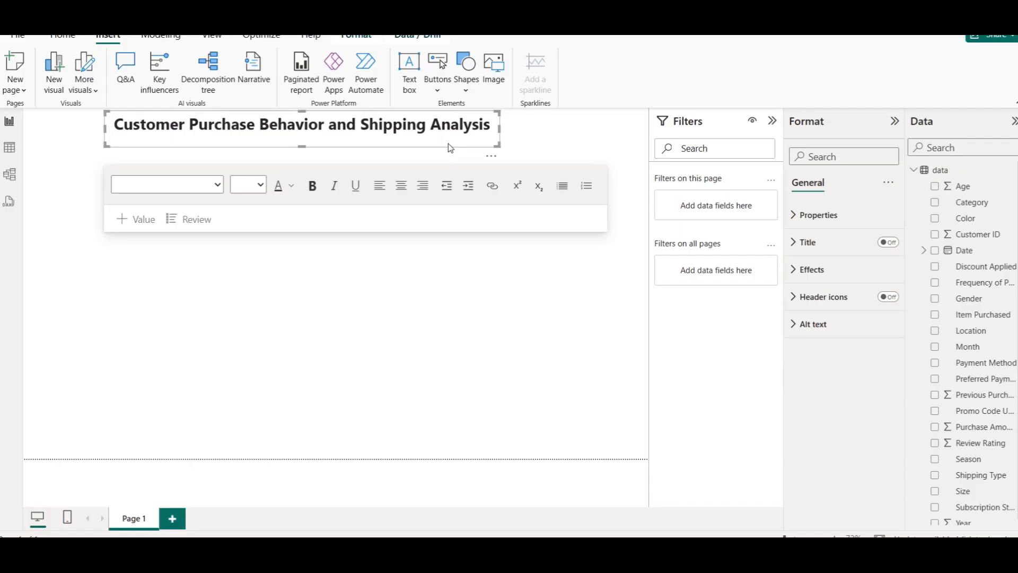
Fill the title box's background with dark blue
{"action": "left_click", "coordinate": [843, 268]}
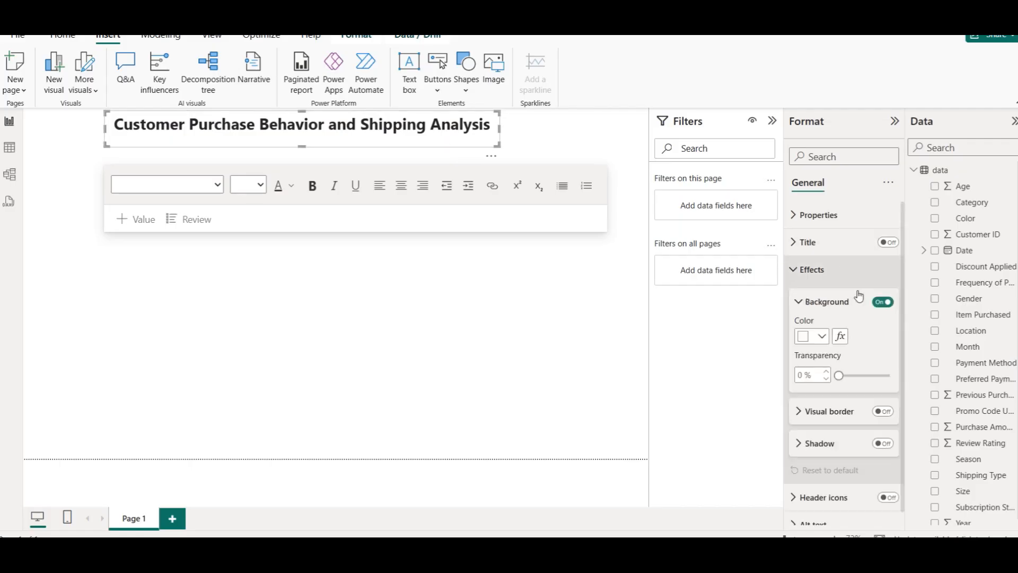
{"action": "left_click", "coordinate": [821, 336]}
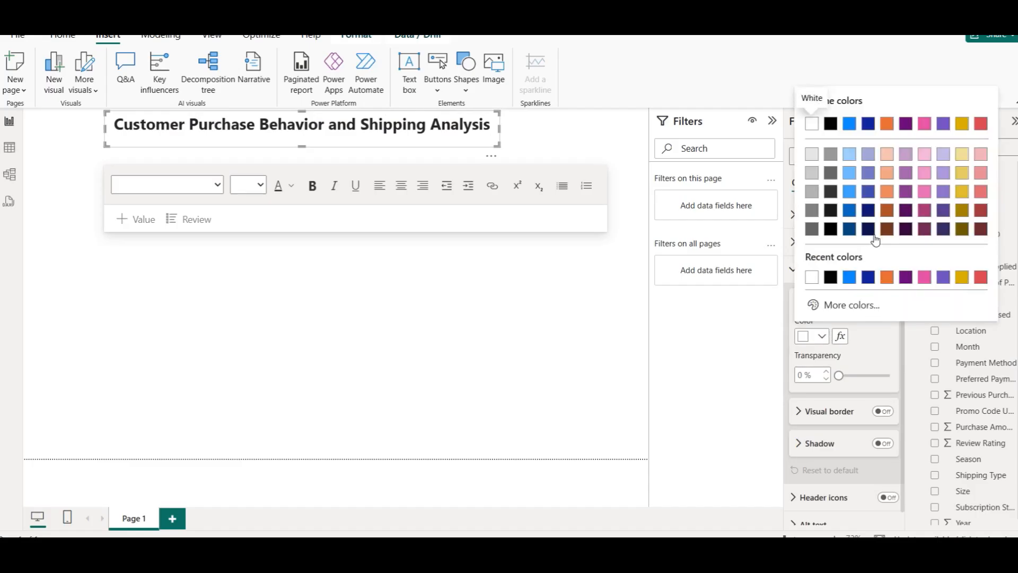
{"action": "left_click", "coordinate": [849, 229]}
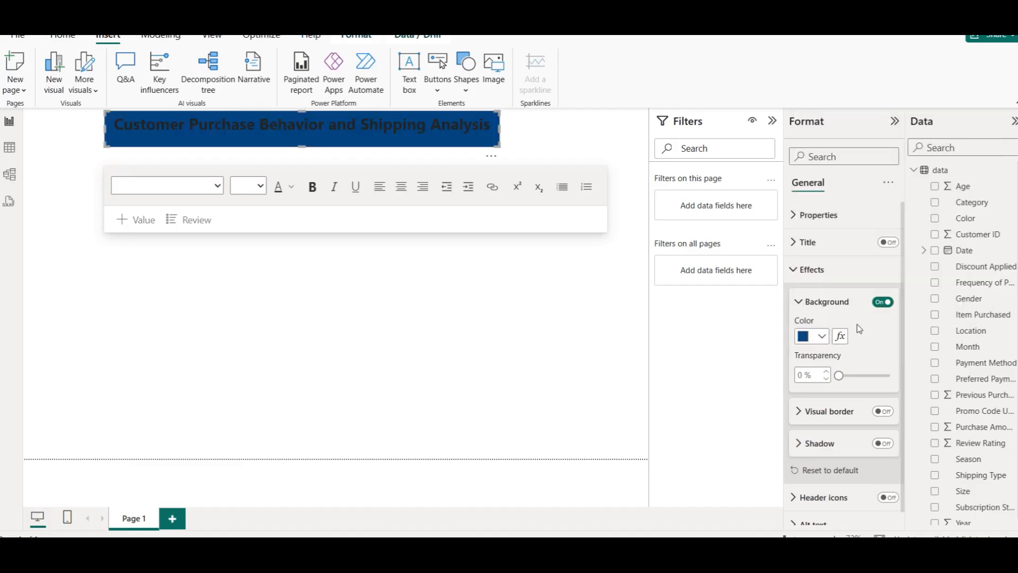
Color the title text light gray
{"action": "triple_click", "coordinate": [328, 123]}
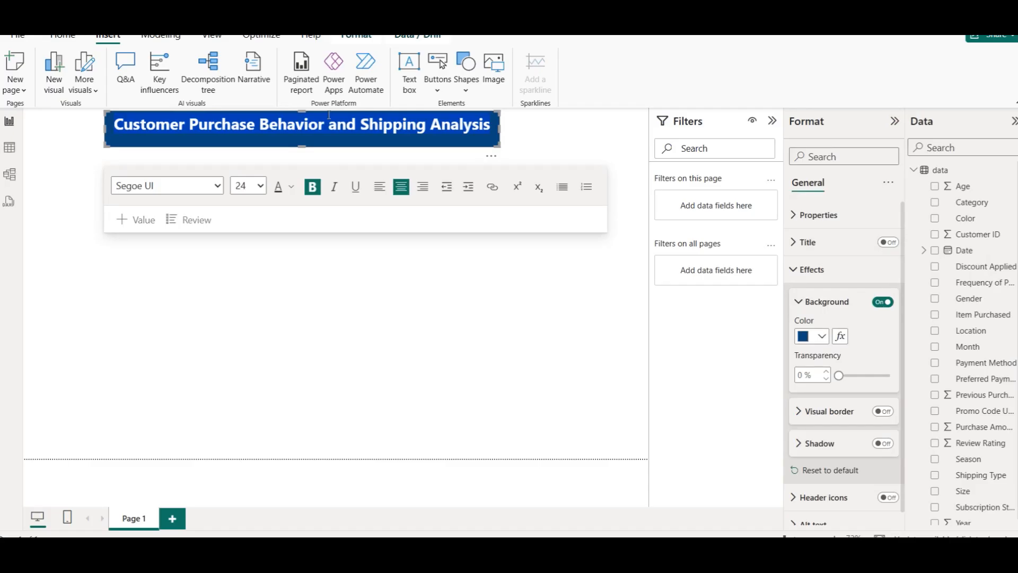
{"action": "left_click", "coordinate": [292, 191]}
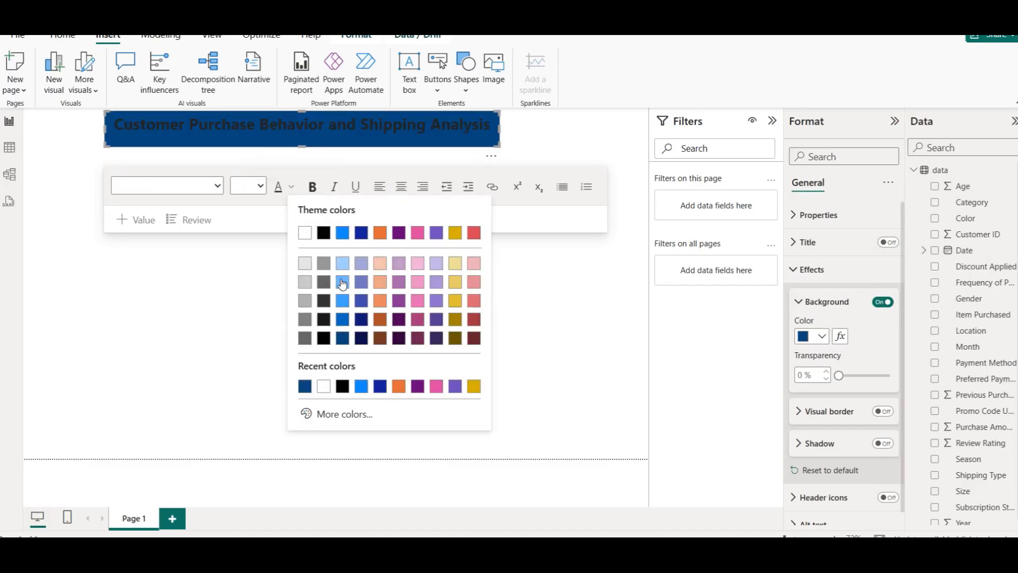
{"action": "left_click", "coordinate": [310, 264]}
Set the title text's font color to white and widen the title box slightly to the right
{"action": "left_click", "coordinate": [347, 127]}
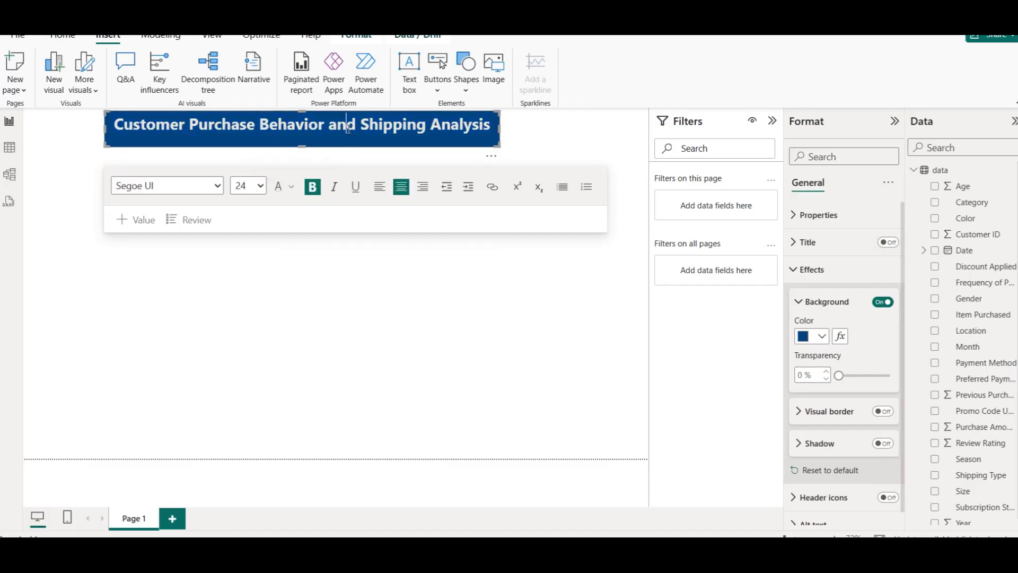
{"action": "triple_click", "coordinate": [348, 129]}
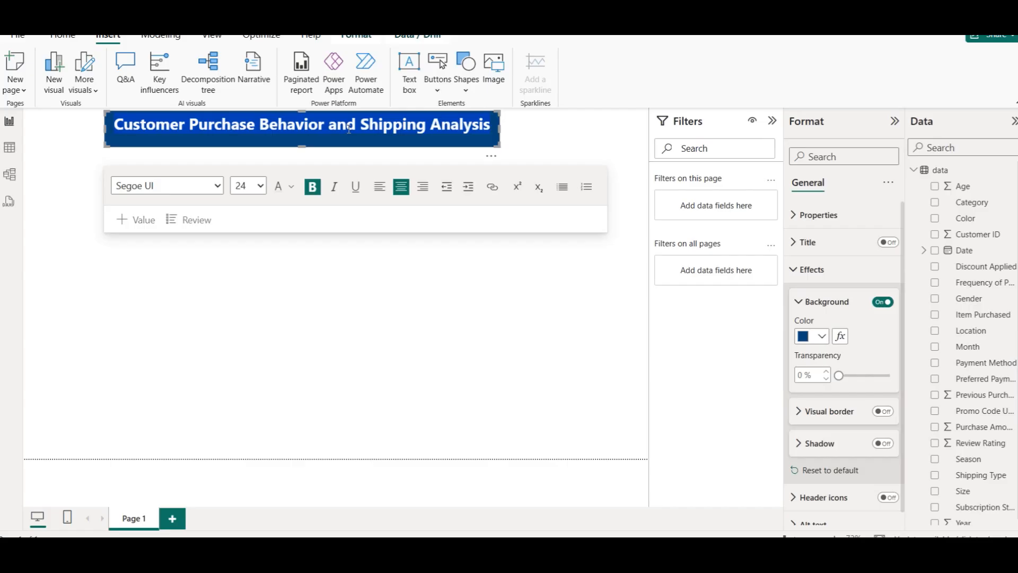
{"action": "left_click", "coordinate": [291, 186]}
{"action": "left_click", "coordinate": [308, 230]}
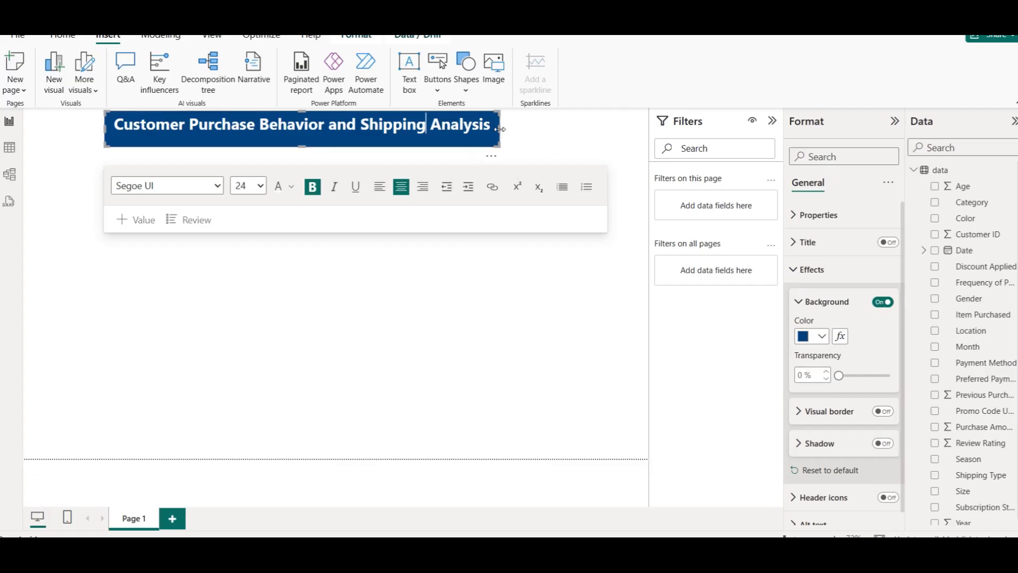
{"action": "left_click_drag", "start_coordinate": [500, 129], "coordinate": [508, 129]}
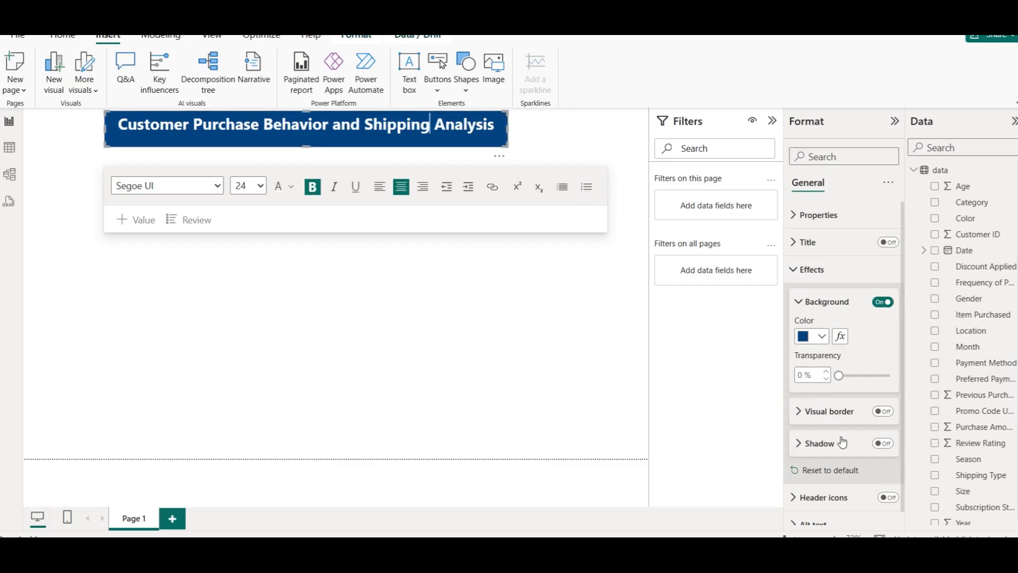
Give the title box a dark blue visual border with 14 px rounded corners
{"action": "left_click", "coordinate": [831, 417]}
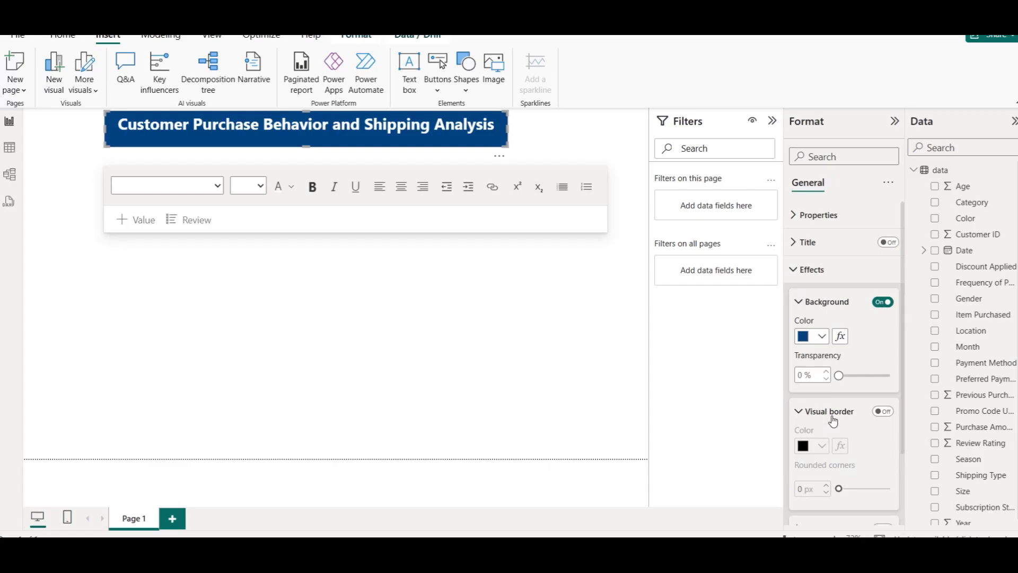
{"action": "scroll", "coordinate": [827, 408], "scroll_direction": "down", "scroll_amount": 2}
{"action": "left_click", "coordinate": [883, 313]}
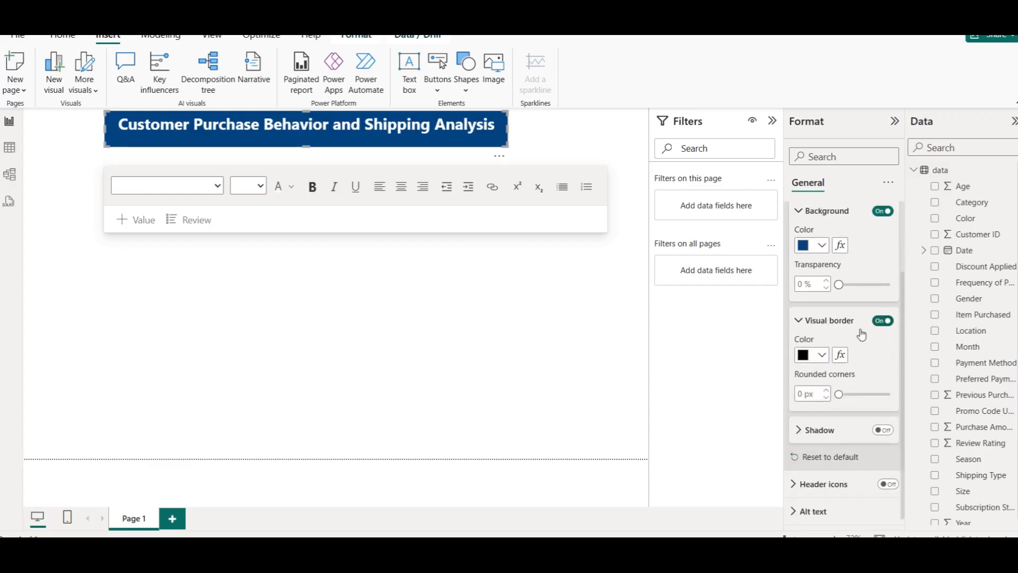
{"action": "left_click", "coordinate": [822, 354]}
{"action": "left_click", "coordinate": [849, 295]}
{"action": "type", "text": "14"}
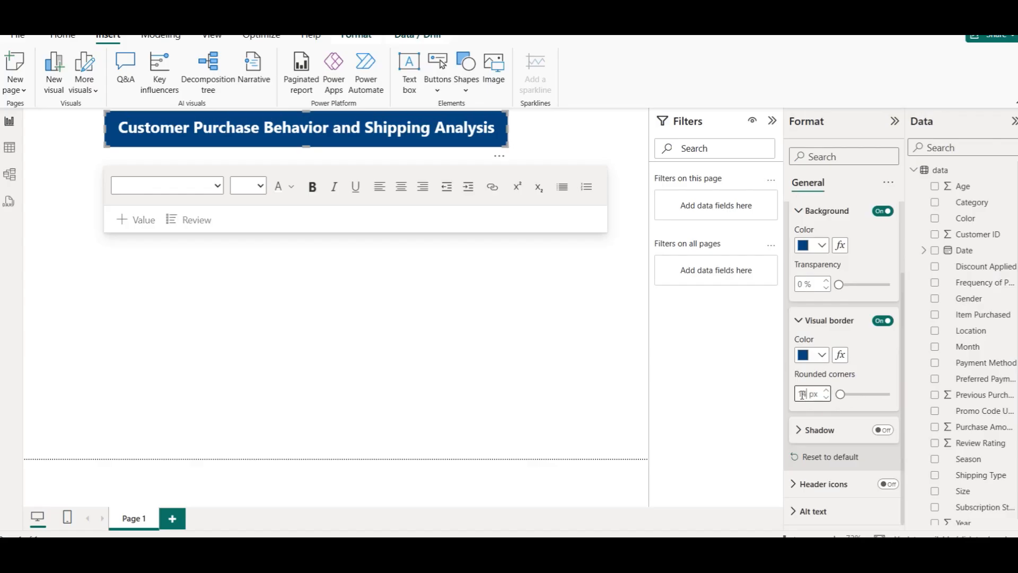
{"action": "left_click", "coordinate": [525, 307]}
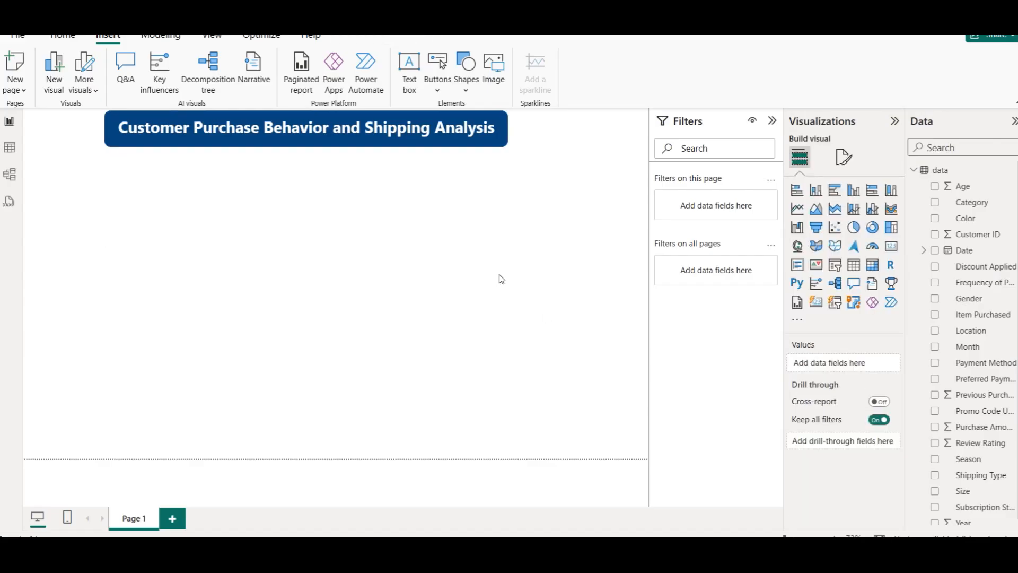
Add a shadow effect to the title box
{"action": "left_click", "coordinate": [426, 146]}
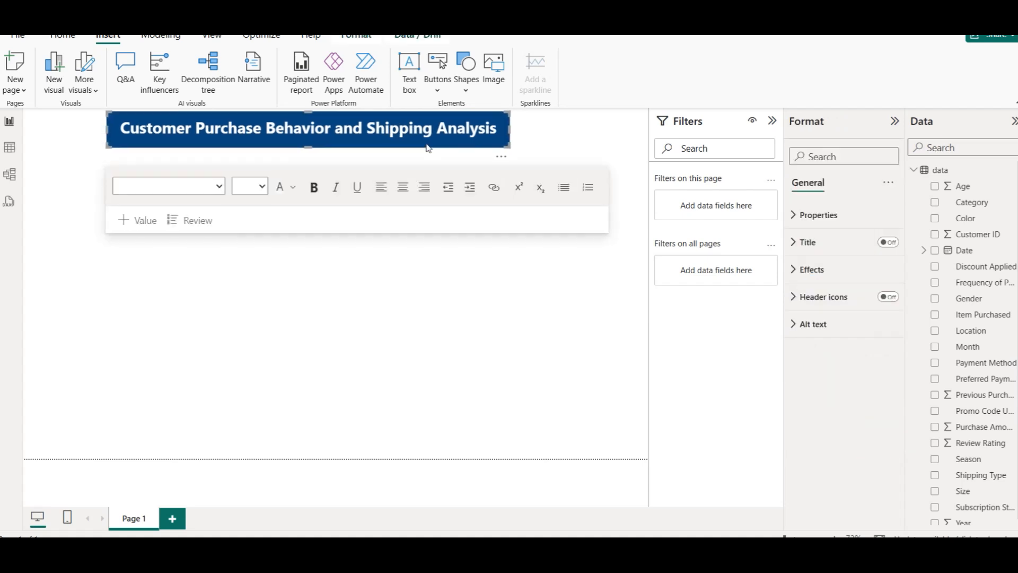
{"action": "left_click", "coordinate": [840, 271]}
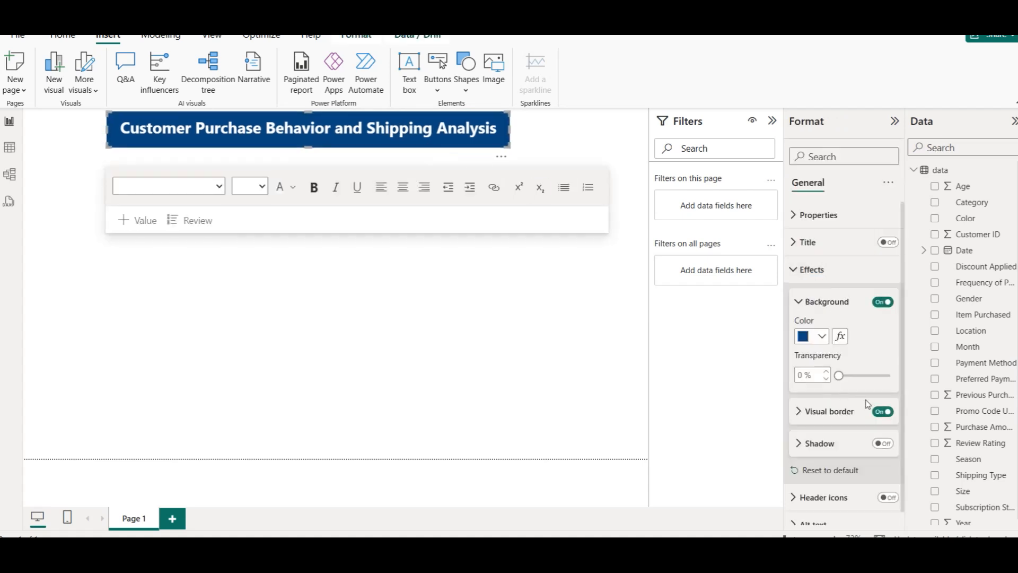
{"action": "scroll", "coordinate": [890, 432], "scroll_direction": "down", "scroll_amount": 1}
{"action": "left_click", "coordinate": [889, 432]}
{"action": "left_click", "coordinate": [572, 338]}
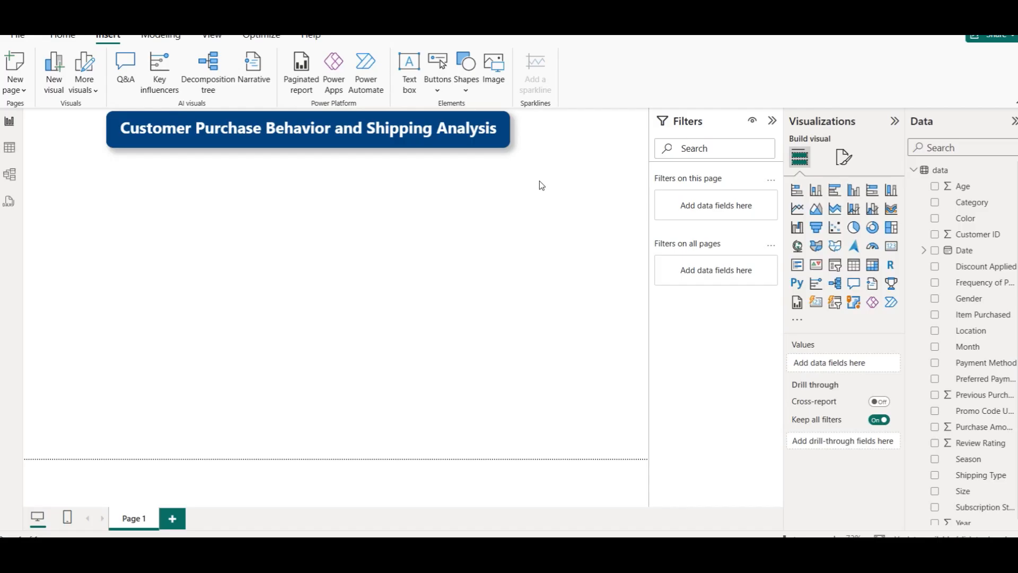
Rename the report page Page 1 as Dashboard 1
{"action": "right_click", "coordinate": [127, 518]}
{"action": "left_click", "coordinate": [159, 509]}
{"action": "type", "text": "Dashboard 1"}
{"action": "key", "text": "Return"}
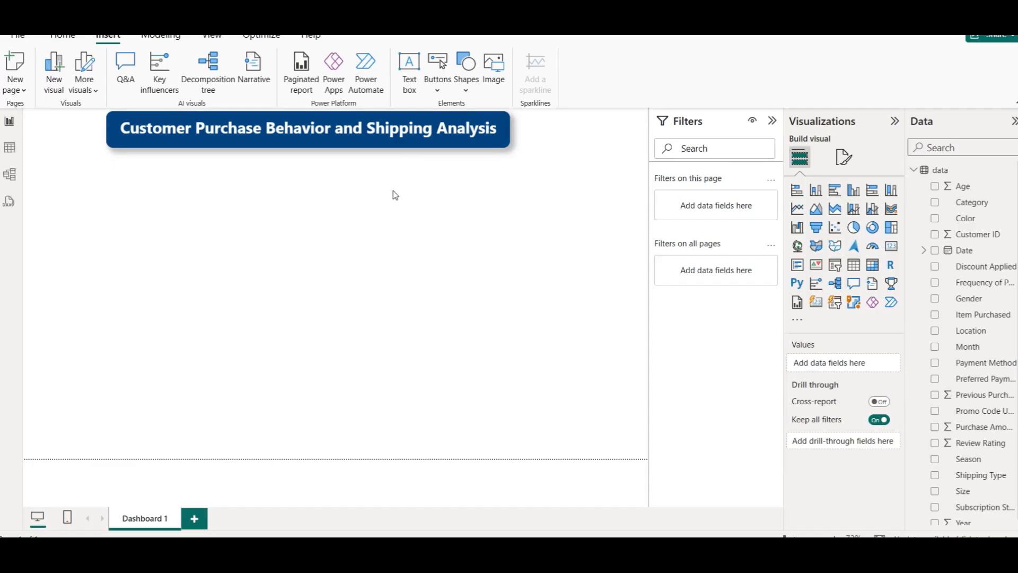
Collapse the Filters pane, insert a rounded rectangle and move it to the right edge of the report page
{"action": "left_click", "coordinate": [772, 121]}
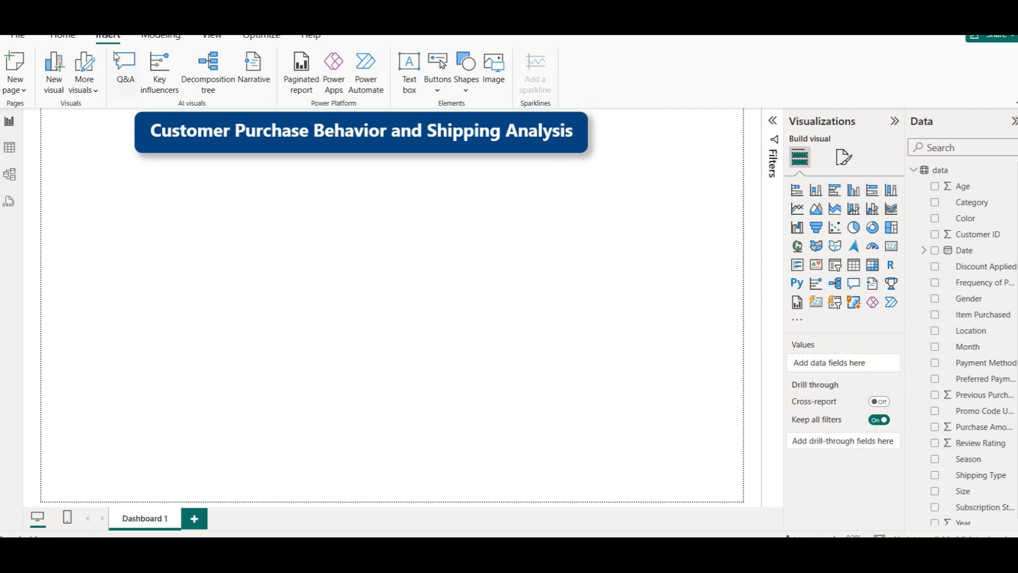
{"action": "left_click", "coordinate": [464, 90]}
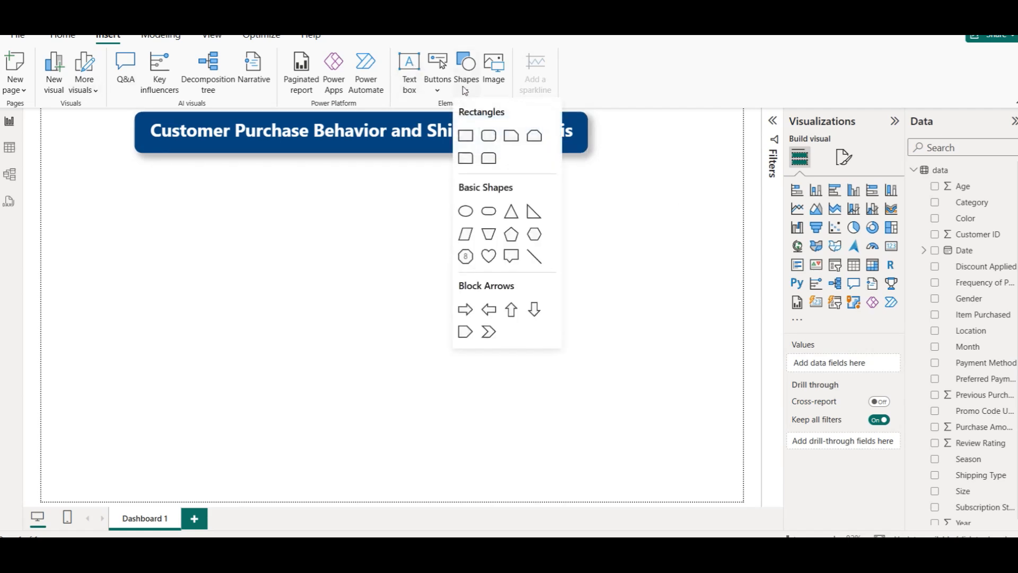
{"action": "left_click", "coordinate": [488, 136]}
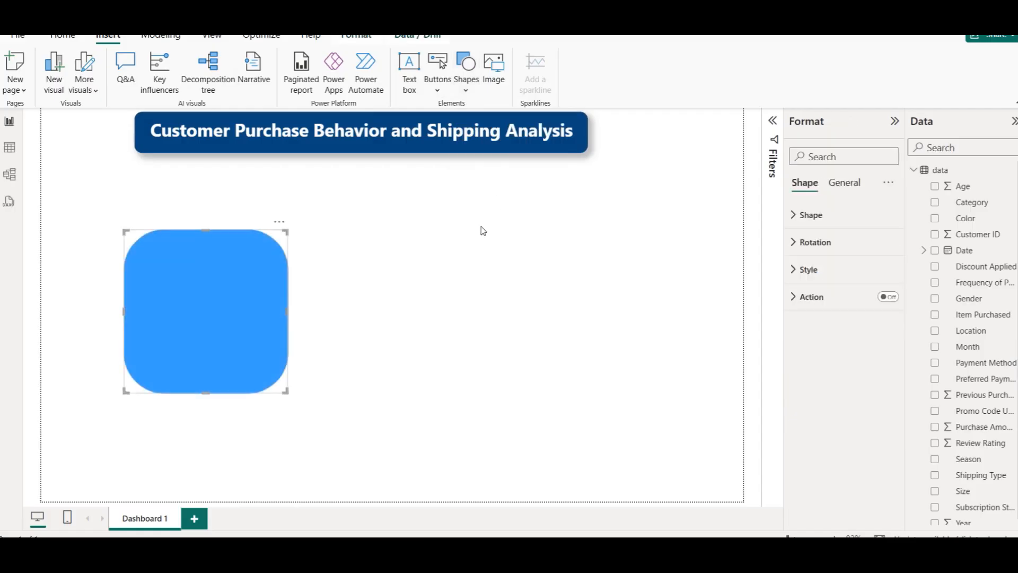
{"action": "left_click_drag", "start_coordinate": [246, 284], "coordinate": [709, 230]}
Copy the title box's formatting onto the rounded rectangle with Format painter
{"action": "left_click", "coordinate": [476, 123]}
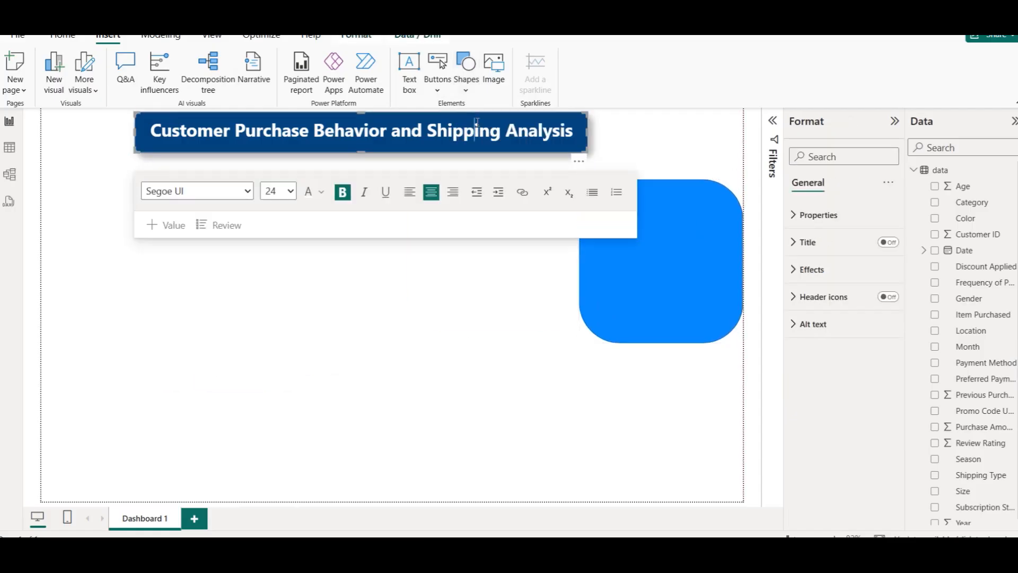
{"action": "left_click", "coordinate": [63, 36]}
{"action": "left_click", "coordinate": [63, 88]}
{"action": "left_click", "coordinate": [682, 266]}
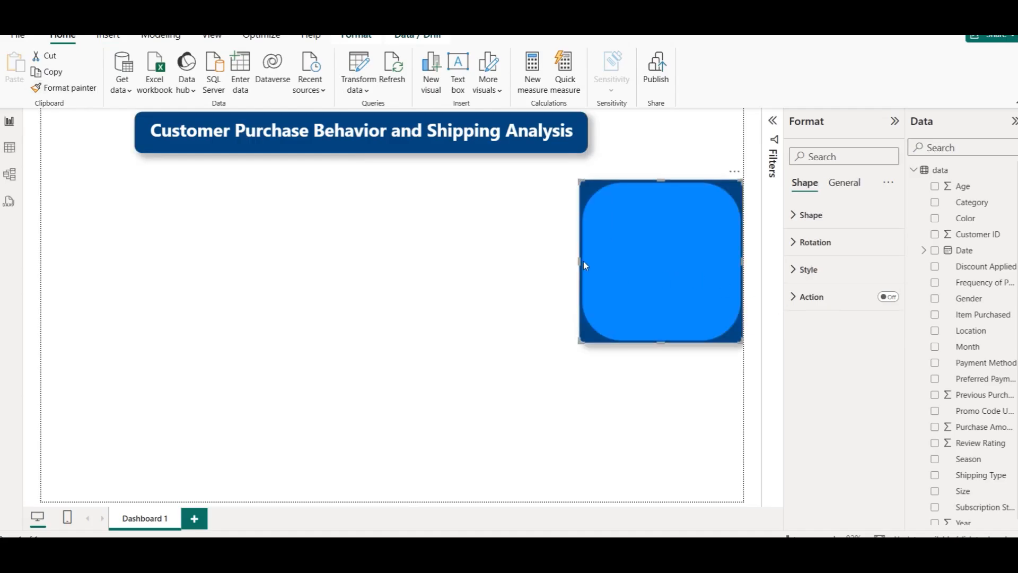
Resize the rounded rectangle into a tall, narrower side panel spanning the full page height along the right edge
{"action": "left_click_drag", "start_coordinate": [583, 264], "coordinate": [661, 213]}
{"action": "left_click_drag", "start_coordinate": [671, 278], "coordinate": [698, 504]}
{"action": "left_click", "coordinate": [479, 367]}
{"action": "left_click", "coordinate": [631, 351]}
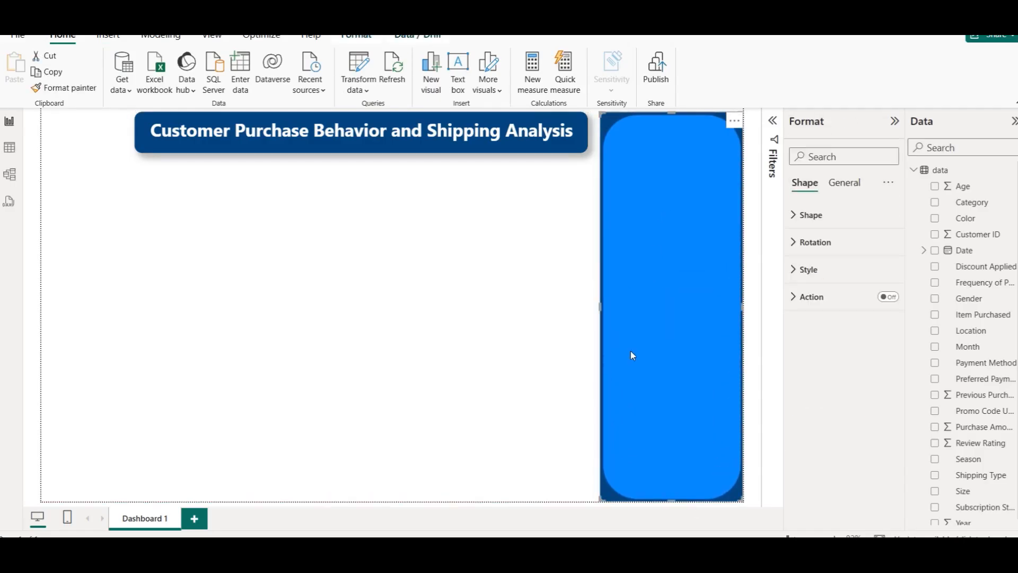
Turn off the side panel shape's fill so only its dark blue background shows
{"action": "left_click", "coordinate": [839, 253]}
{"action": "left_click", "coordinate": [835, 248]}
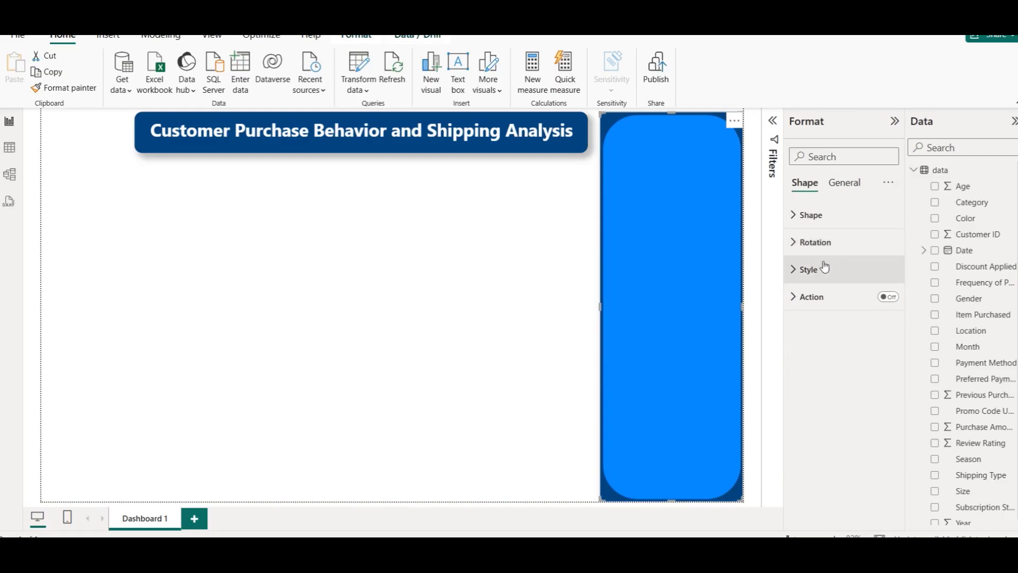
{"action": "left_click", "coordinate": [824, 268]}
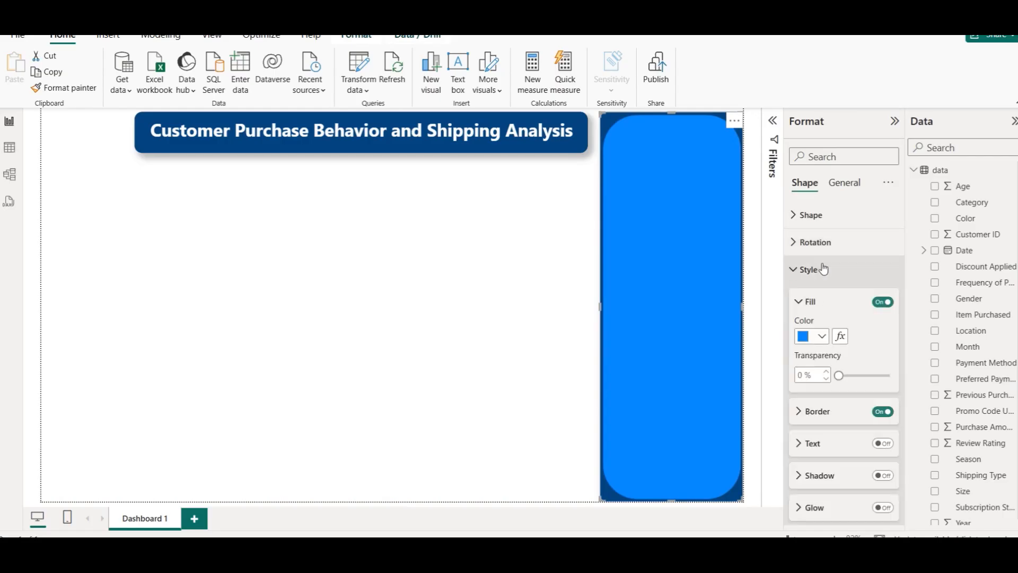
{"action": "left_click", "coordinate": [883, 302]}
{"action": "left_click", "coordinate": [480, 268]}
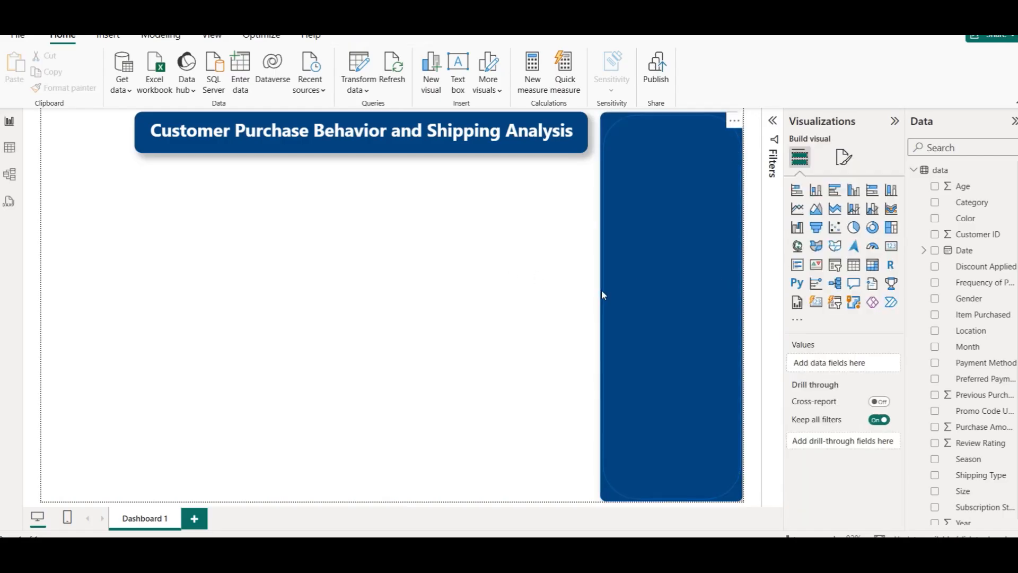
Narrow the side panel from its left edge and widen the title box rightward until it nearly meets the panel
{"action": "left_click", "coordinate": [601, 292]}
{"action": "left_click_drag", "start_coordinate": [603, 306], "coordinate": [633, 307]}
{"action": "left_click", "coordinate": [497, 276]}
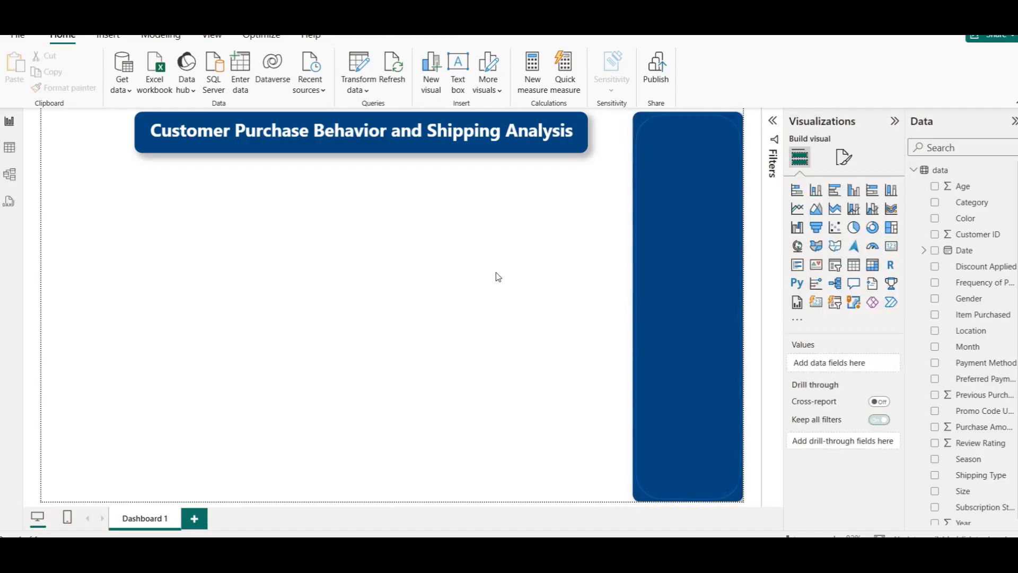
{"action": "left_click", "coordinate": [583, 131]}
{"action": "left_click_drag", "start_coordinate": [587, 132], "coordinate": [624, 136]}
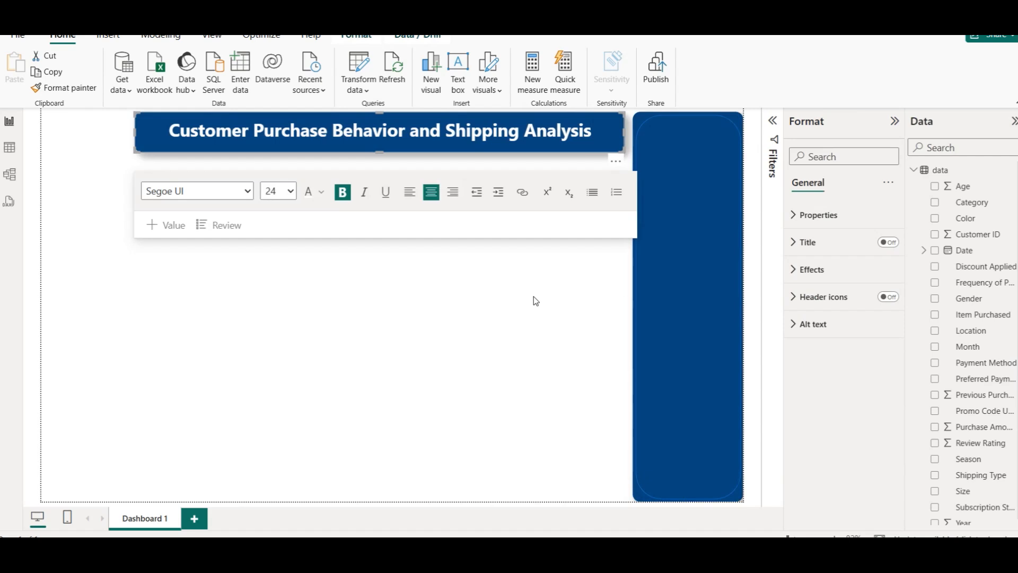
{"action": "left_click", "coordinate": [535, 300]}
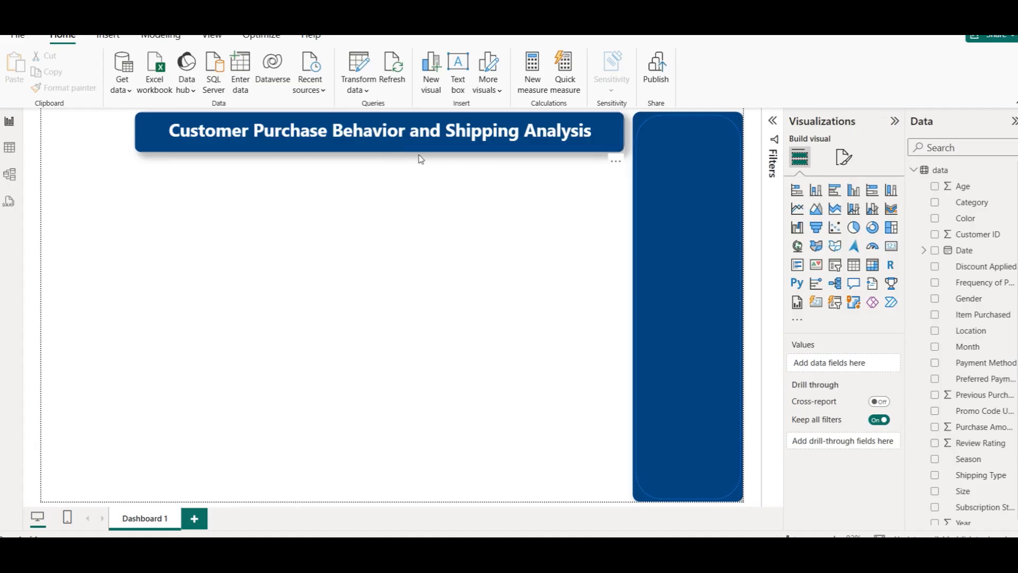
Insert the image grocey.png from the assets folder onto the report page
{"action": "left_click", "coordinate": [108, 36]}
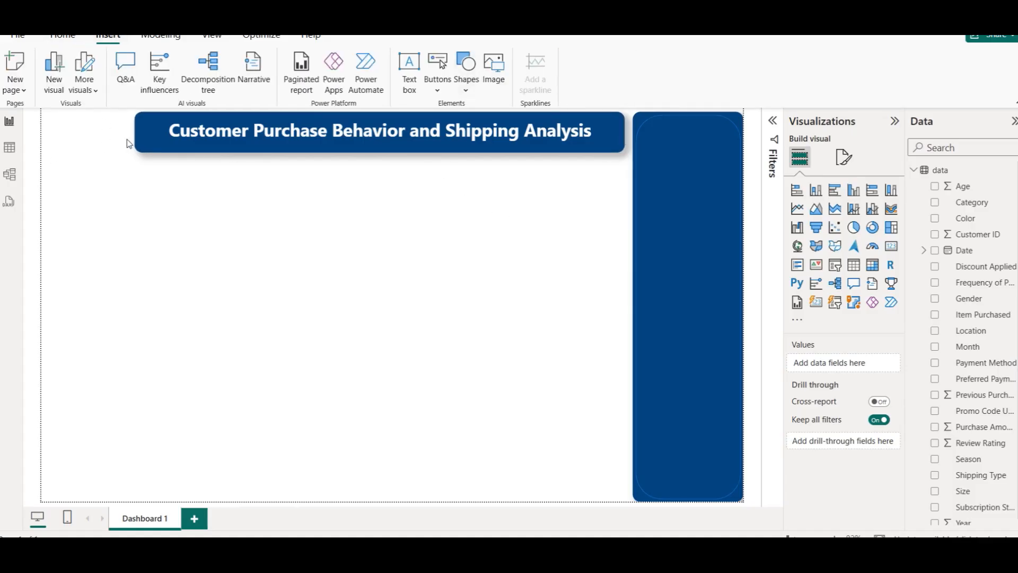
{"action": "left_click", "coordinate": [493, 69]}
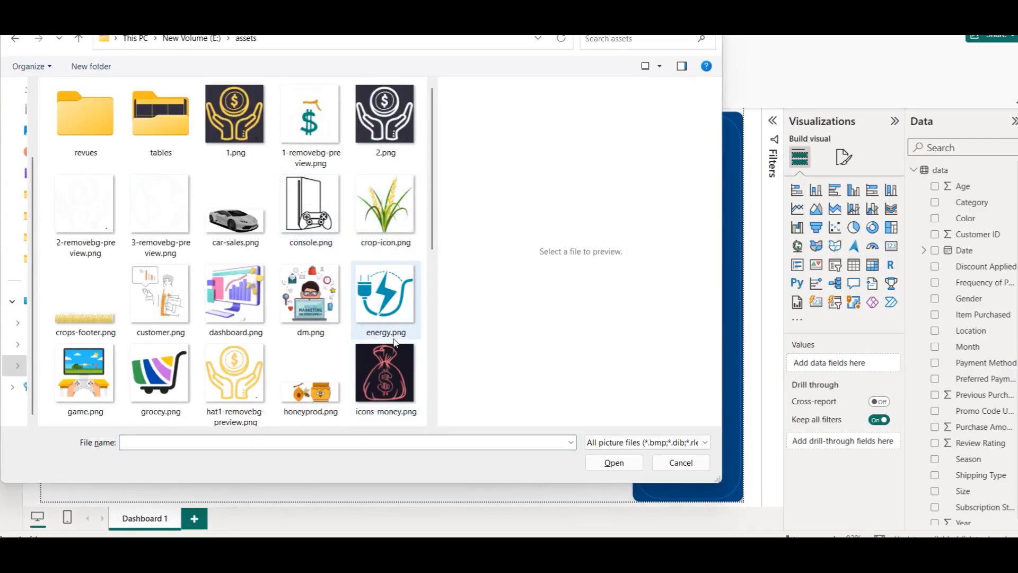
{"action": "scroll", "coordinate": [370, 319], "scroll_direction": "down", "scroll_amount": 1}
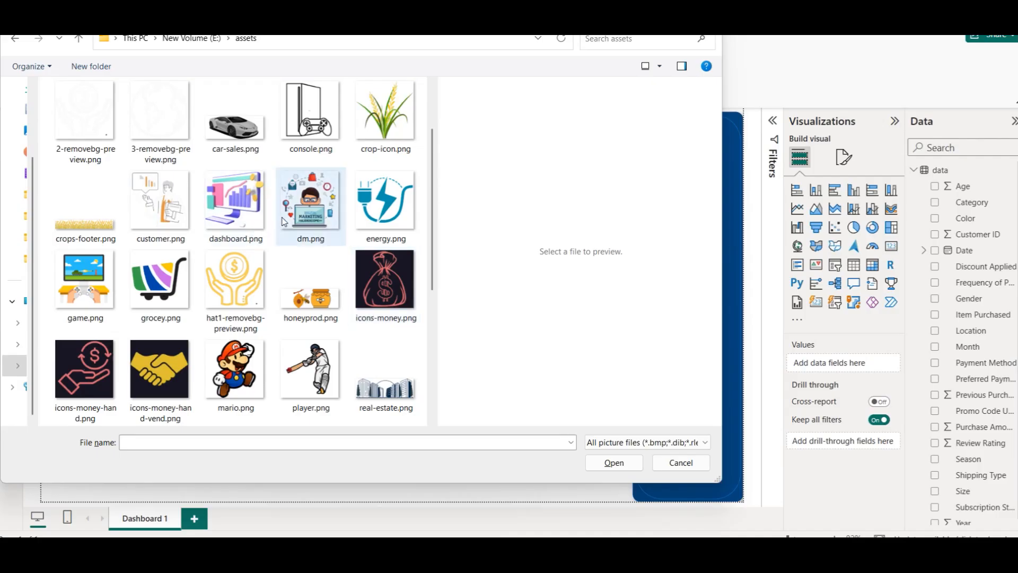
{"action": "scroll", "coordinate": [334, 258], "scroll_direction": "down", "scroll_amount": 4}
{"action": "scroll", "coordinate": [334, 258], "scroll_direction": "up", "scroll_amount": 4}
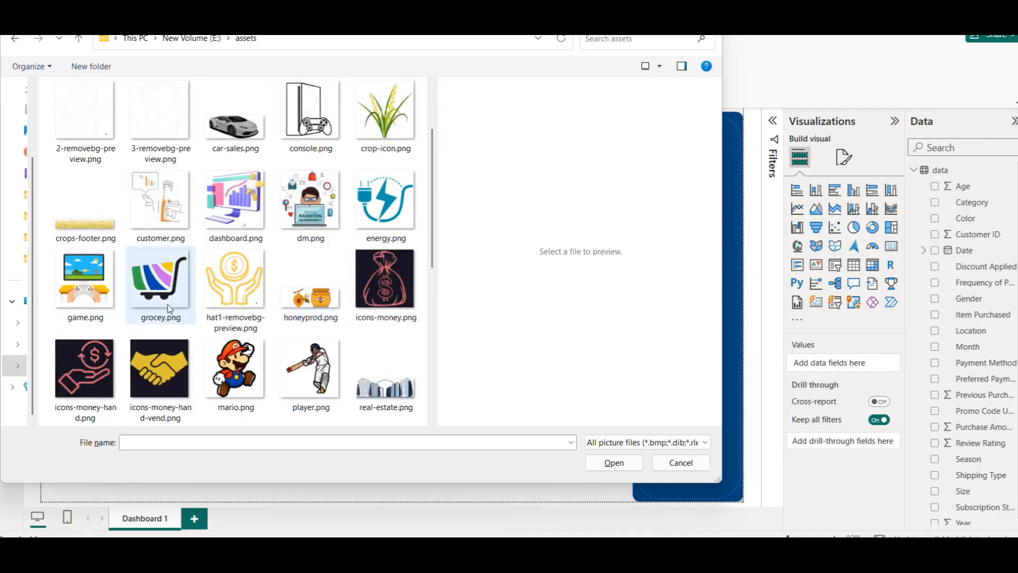
{"action": "left_click", "coordinate": [167, 274]}
{"action": "left_click", "coordinate": [614, 462]}
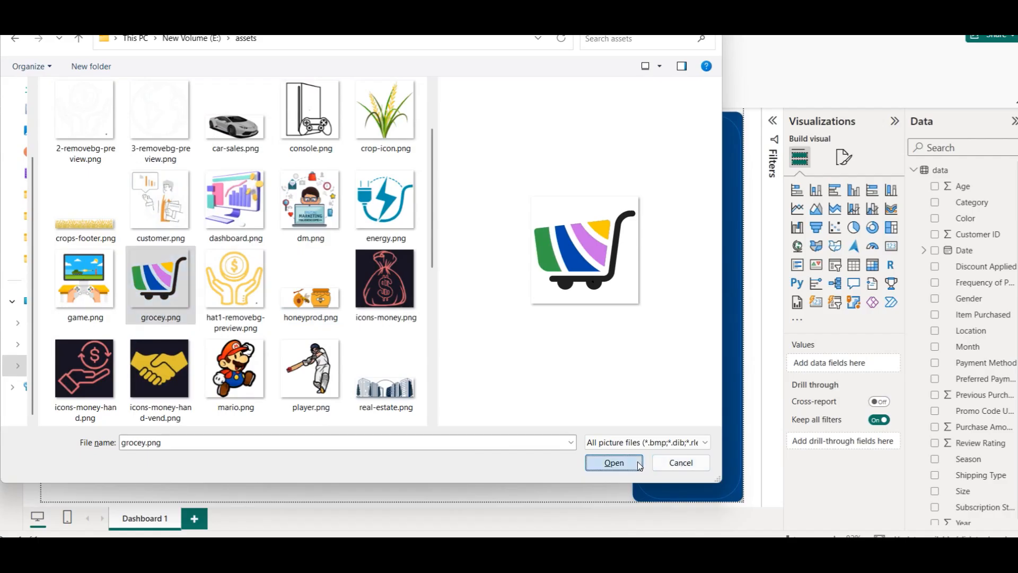
Shrink the shopping cart image and place it in the page corner just left of the title box
{"action": "left_click_drag", "start_coordinate": [128, 498], "coordinate": [137, 194]}
{"action": "left_click_drag", "start_coordinate": [167, 163], "coordinate": [126, 121]}
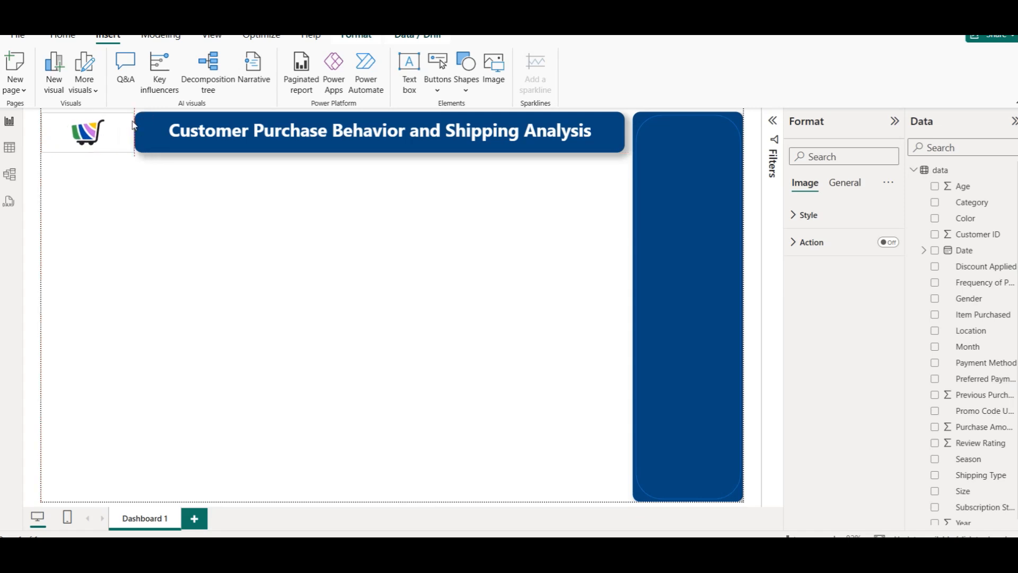
{"action": "left_click", "coordinate": [132, 197]}
Set the shopping cart image's scaling to Fill
{"action": "left_click", "coordinate": [97, 133]}
{"action": "left_click", "coordinate": [825, 217]}
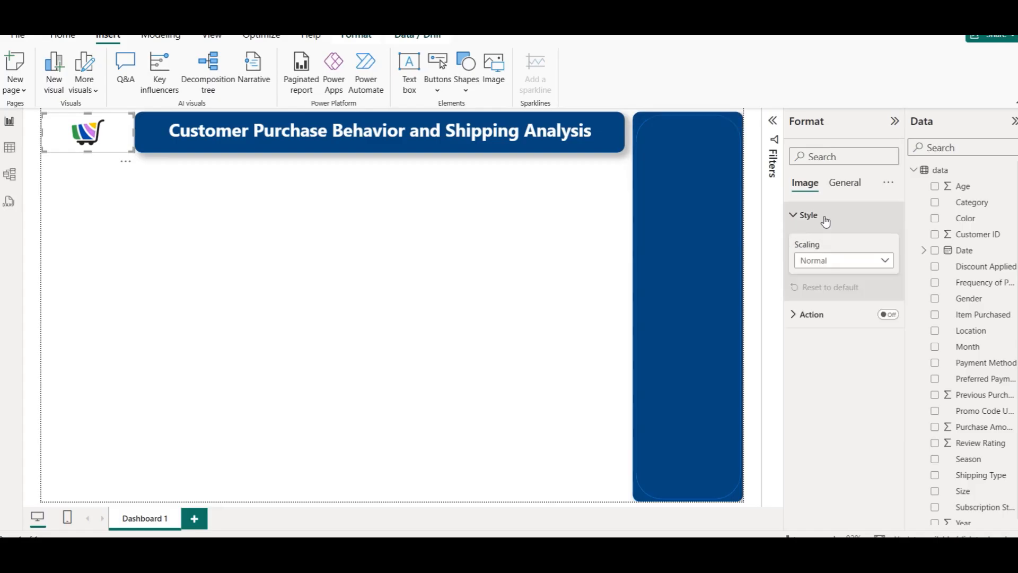
{"action": "left_click", "coordinate": [843, 260]}
{"action": "left_click", "coordinate": [837, 292]}
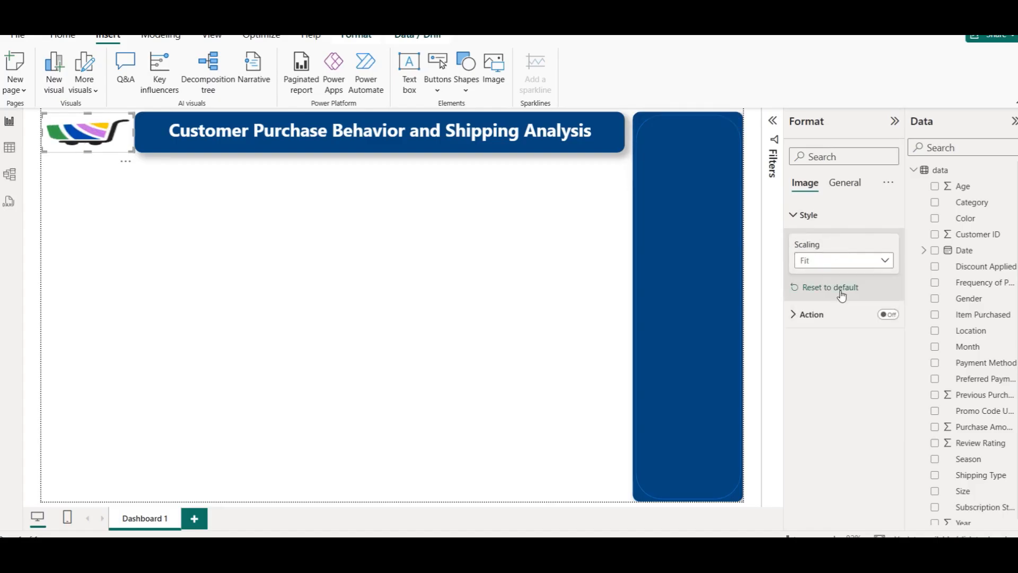
{"action": "left_click", "coordinate": [836, 262]}
{"action": "left_click", "coordinate": [832, 307]}
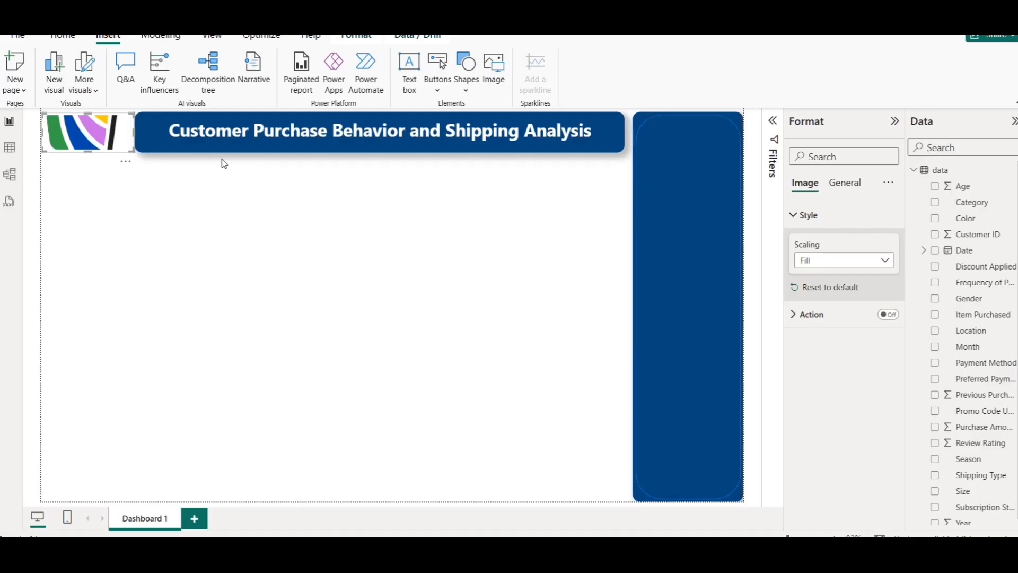
Narrow the shopping cart image and extend the title box leftward to close the gap beside it
{"action": "left_click_drag", "start_coordinate": [90, 150], "coordinate": [107, 136]}
{"action": "left_click", "coordinate": [145, 131]}
{"action": "left_click", "coordinate": [316, 320]}
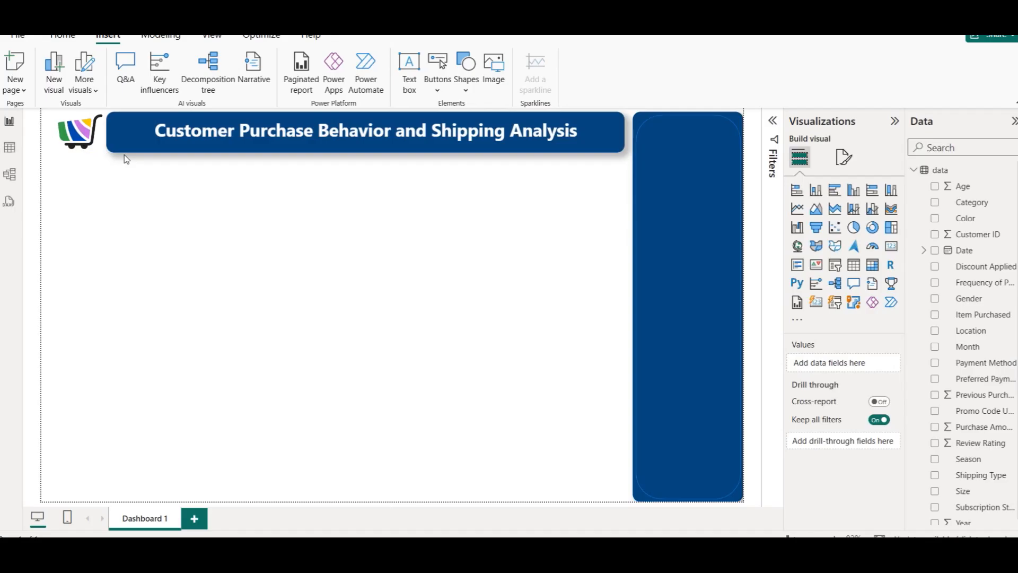
Turn on the shadow effect for the shopping cart image
{"action": "left_click", "coordinate": [69, 129]}
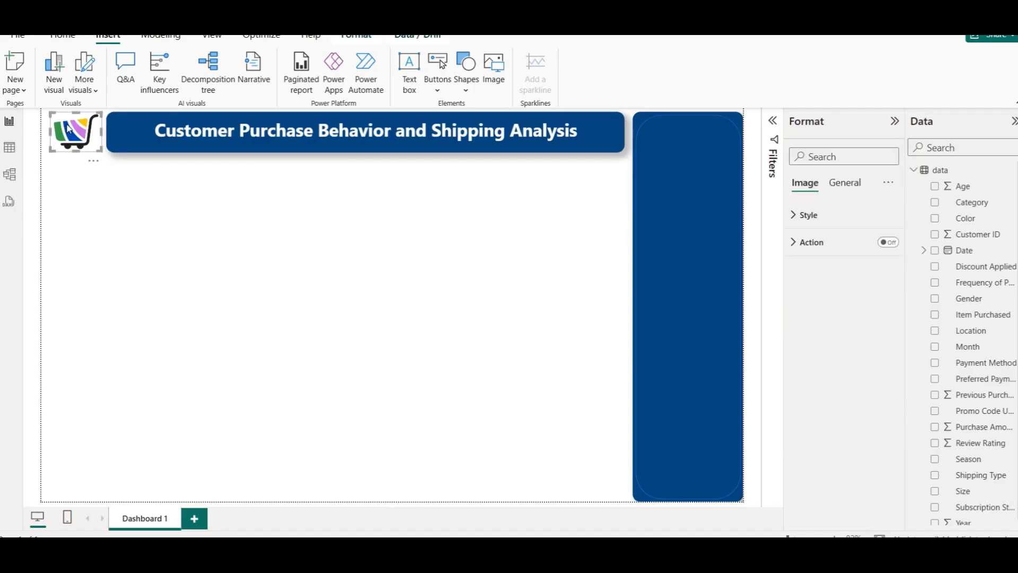
{"action": "left_click", "coordinate": [809, 215]}
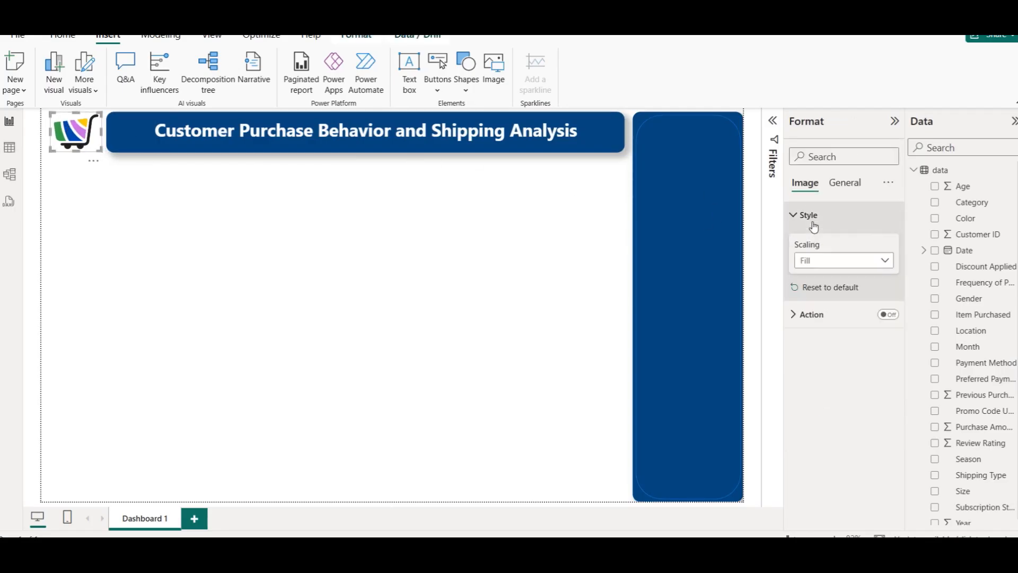
{"action": "left_click", "coordinate": [845, 182]}
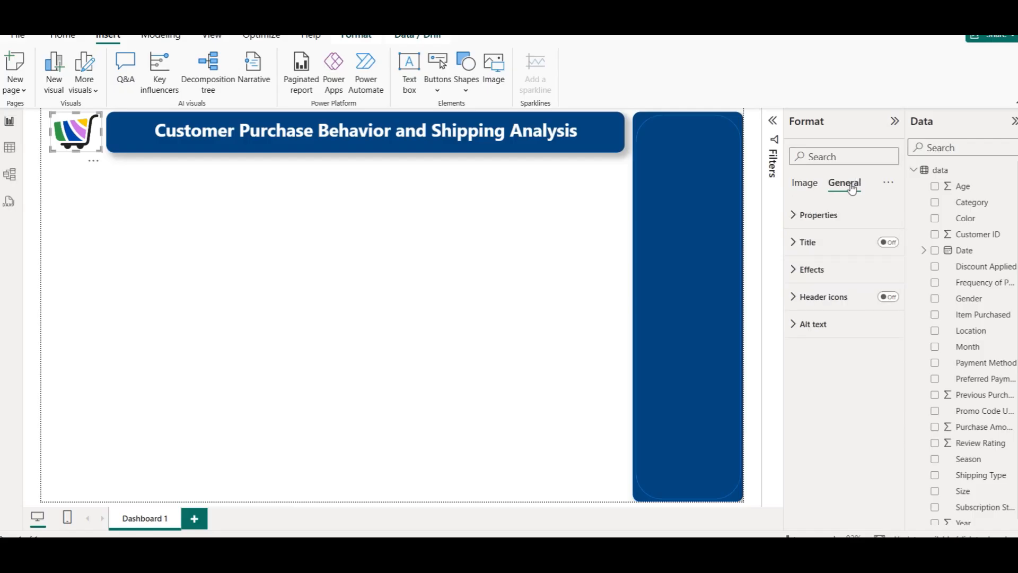
{"action": "left_click", "coordinate": [838, 270]}
{"action": "left_click", "coordinate": [882, 451]}
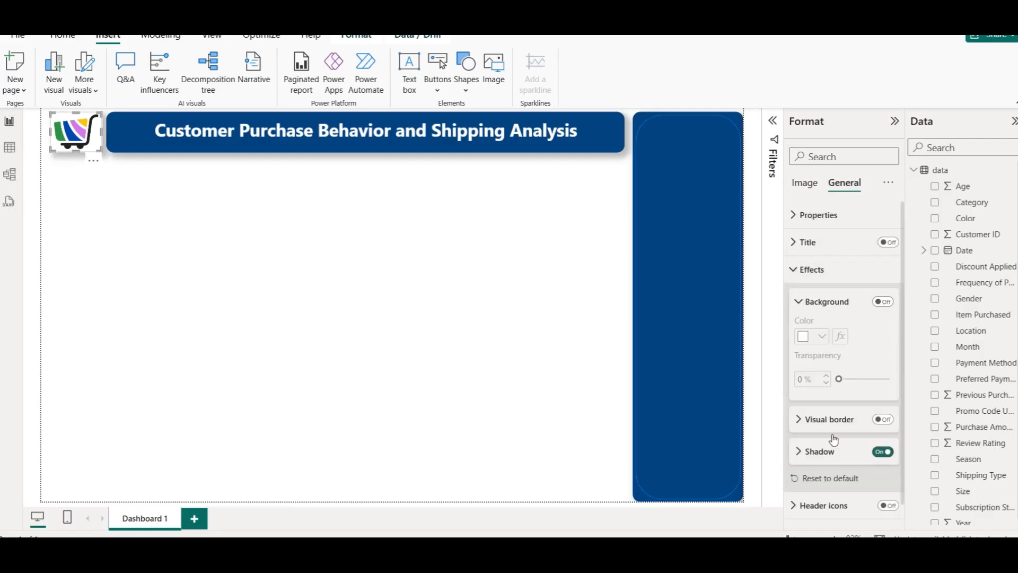
{"action": "left_click", "coordinate": [449, 302]}
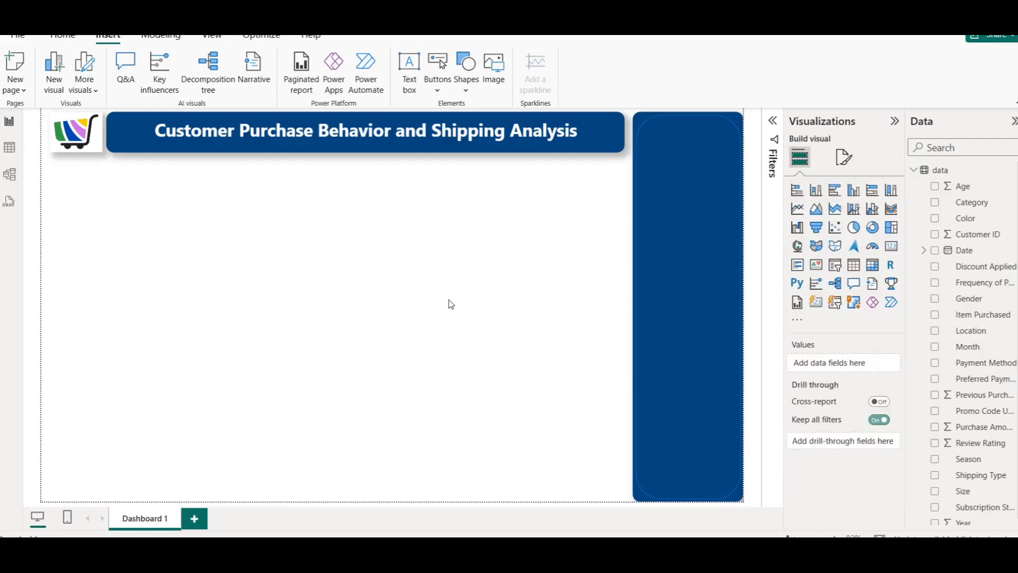
Widen the shopping cart image slightly toward the left page edge
{"action": "left_click", "coordinate": [50, 131]}
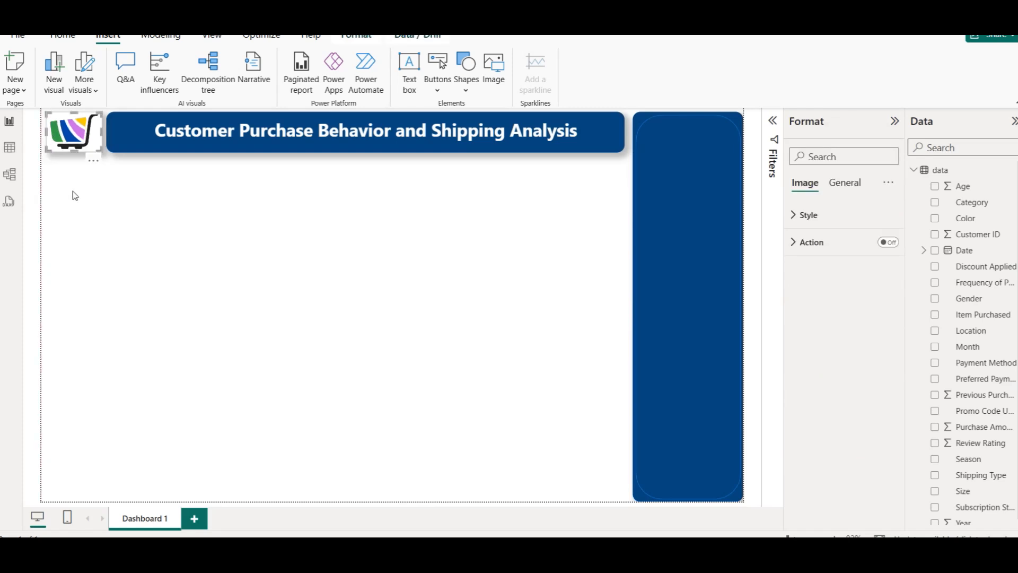
{"action": "left_click", "coordinate": [123, 237]}
{"action": "left_click", "coordinate": [101, 136]}
Insert the circular institution logo from the assets folder, shrink it and place it at the top of the side panel
{"action": "left_click", "coordinate": [495, 80]}
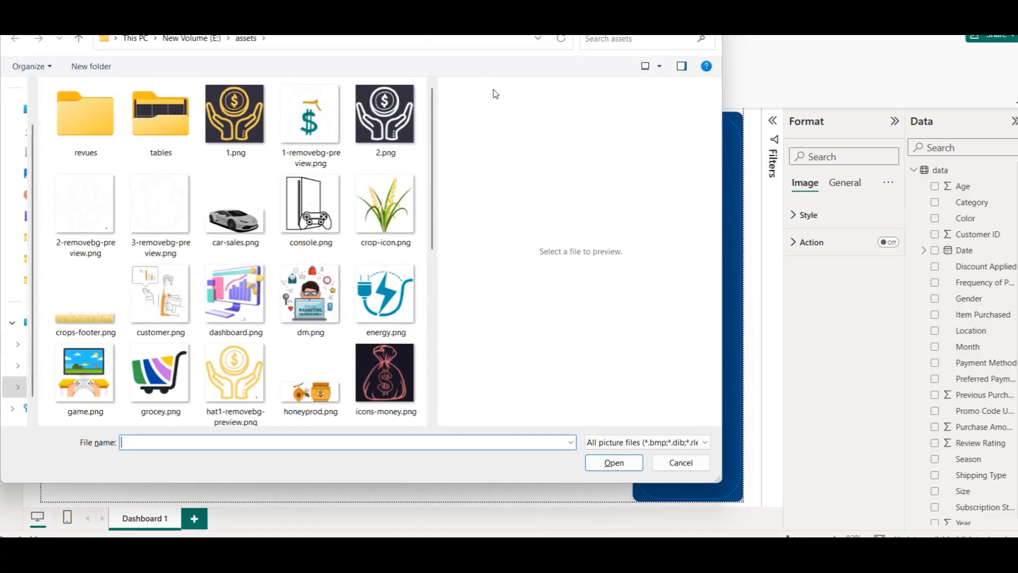
{"action": "scroll", "coordinate": [297, 237], "scroll_direction": "down", "scroll_amount": 10}
{"action": "double_click", "coordinate": [159, 369]}
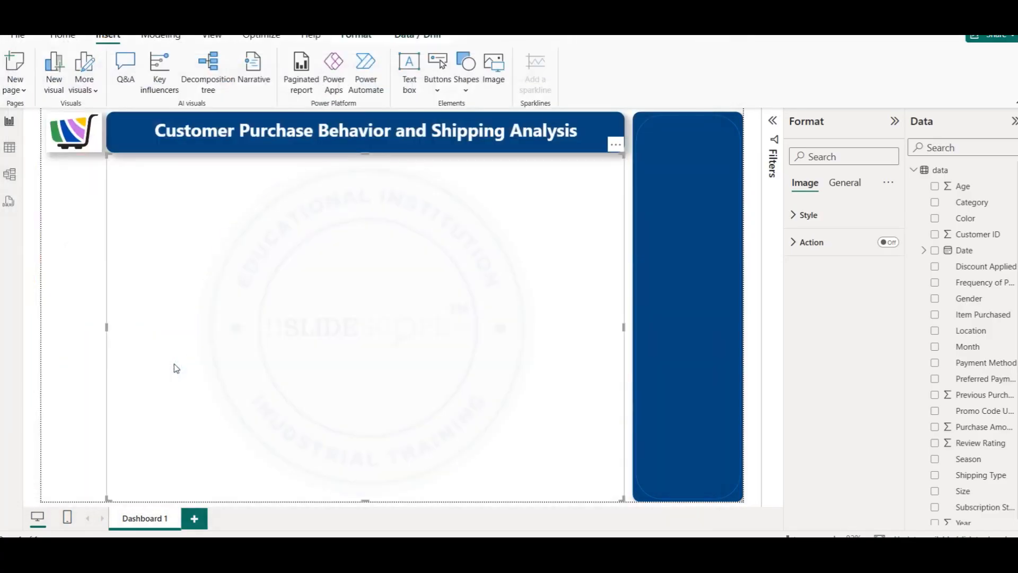
{"action": "left_click_drag", "start_coordinate": [107, 498], "coordinate": [563, 239]}
{"action": "left_click_drag", "start_coordinate": [587, 184], "coordinate": [682, 162]}
{"action": "left_click", "coordinate": [399, 228]}
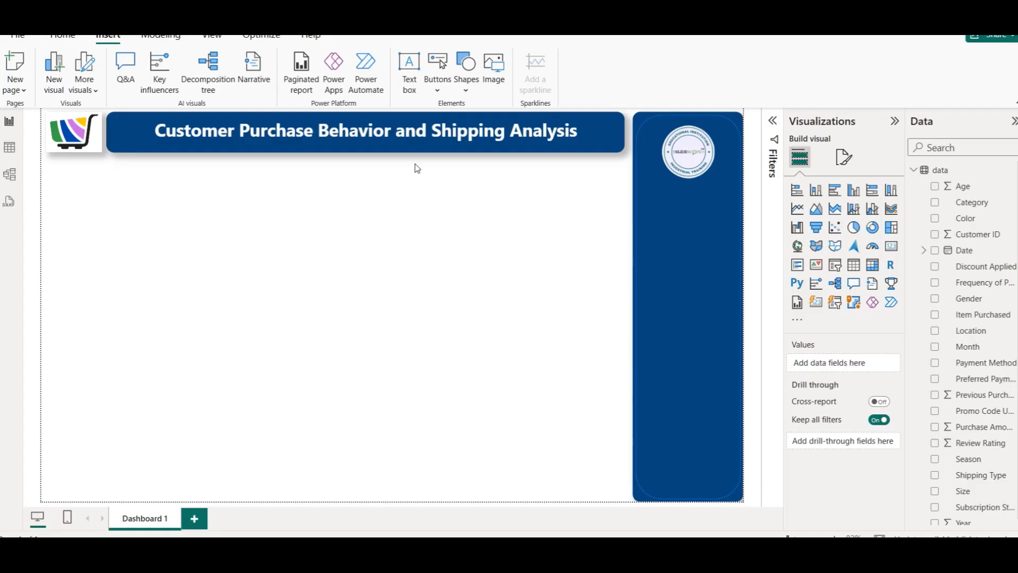
{"action": "triple_click", "coordinate": [396, 129]}
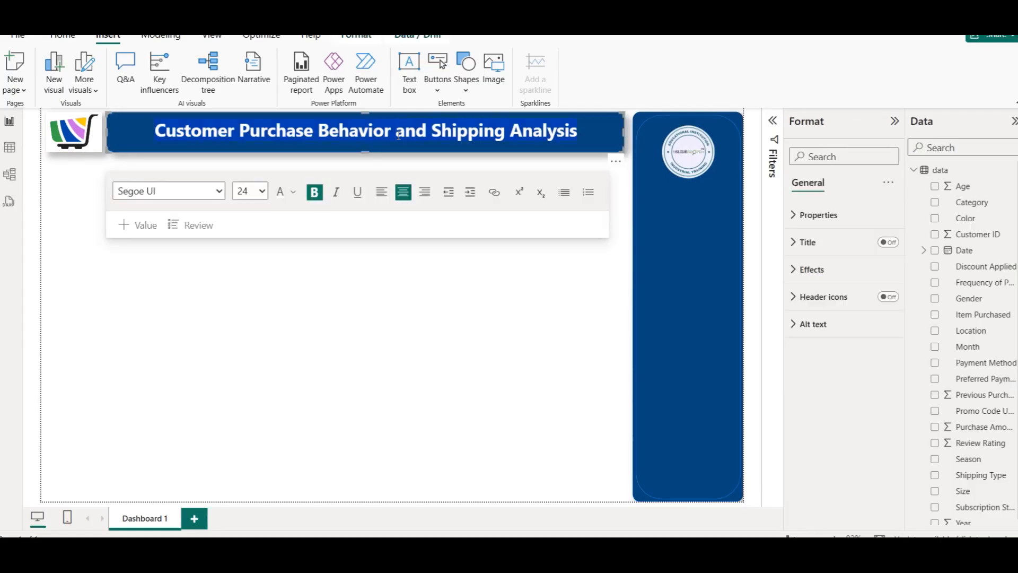
{"action": "left_click", "coordinate": [167, 191]}
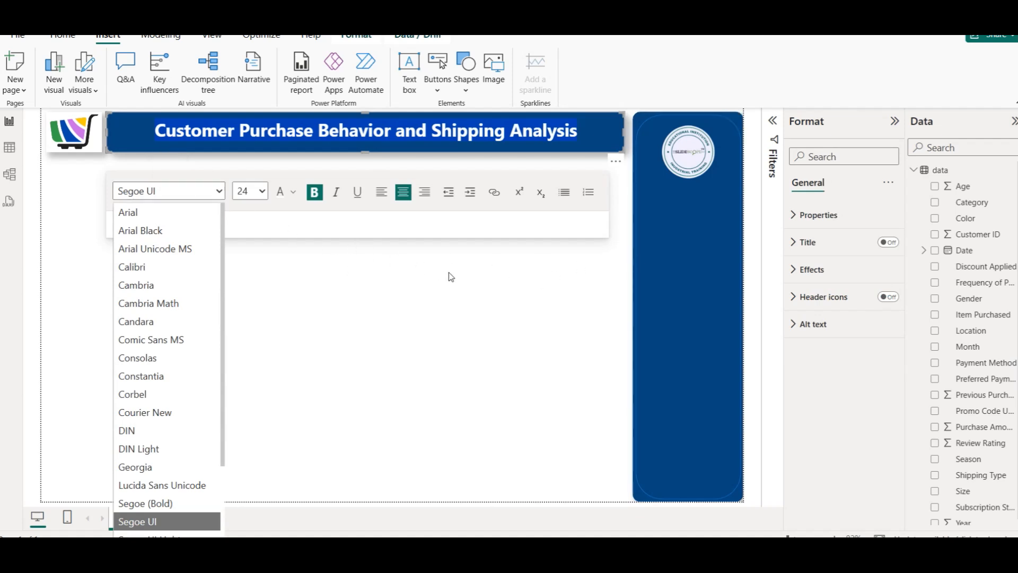
{"action": "left_click", "coordinate": [492, 284]}
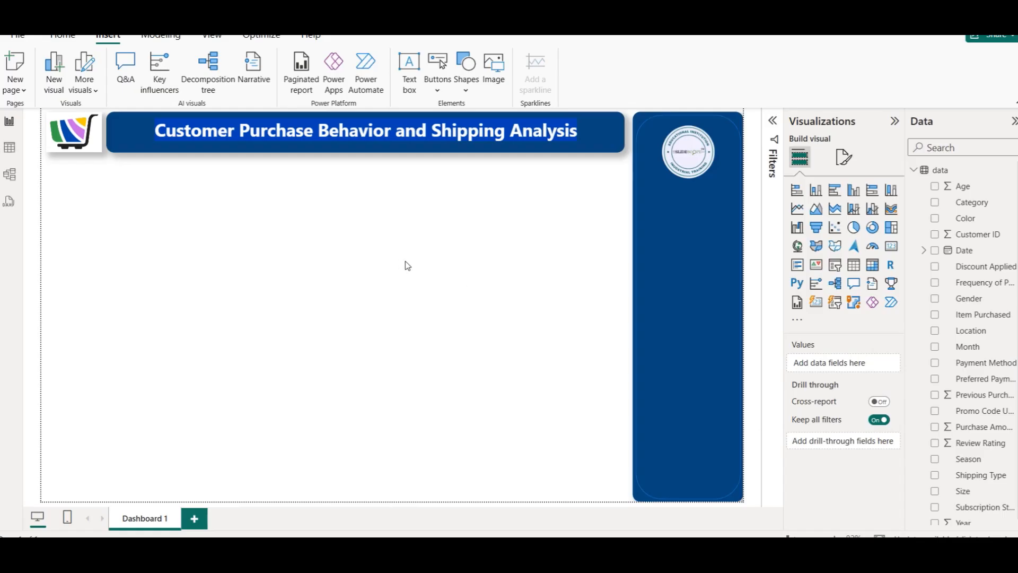
{"action": "left_click", "coordinate": [563, 151]}
{"action": "left_click", "coordinate": [498, 309]}
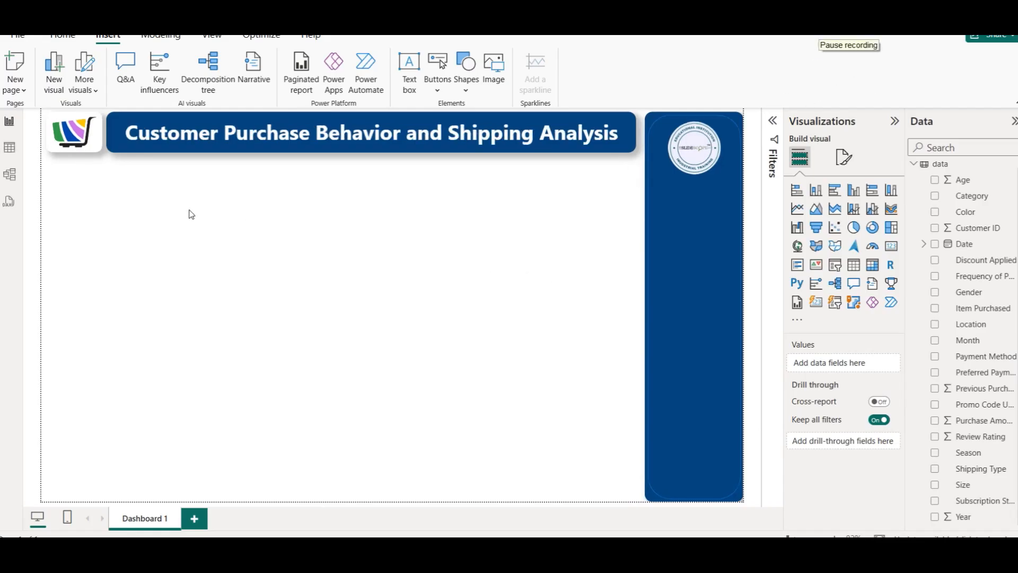
Examine the data table's columns, including Purchase Amount (USD) and Review Rating, and return to the report page
{"action": "left_click", "coordinate": [10, 147]}
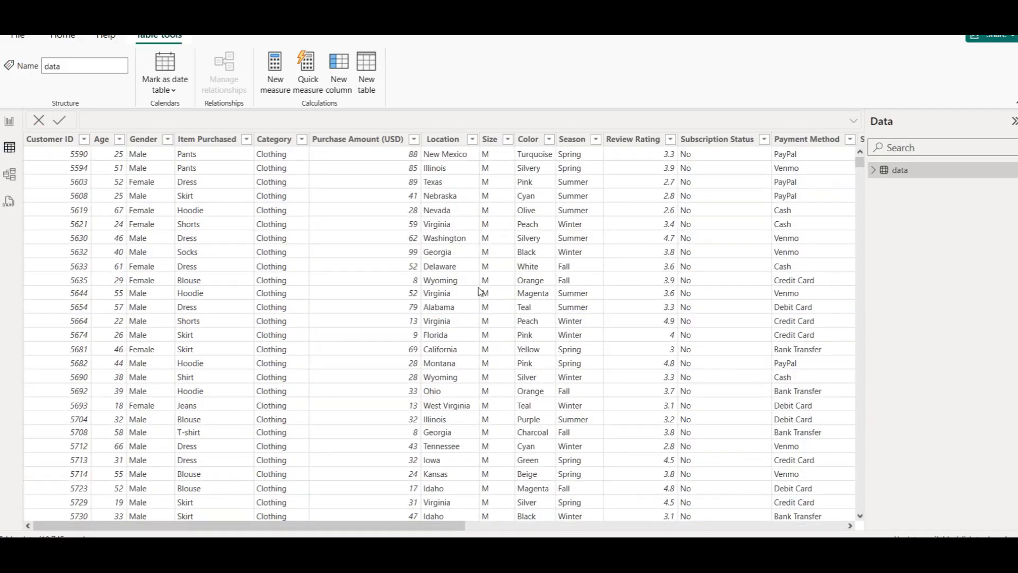
{"action": "left_click", "coordinate": [378, 143]}
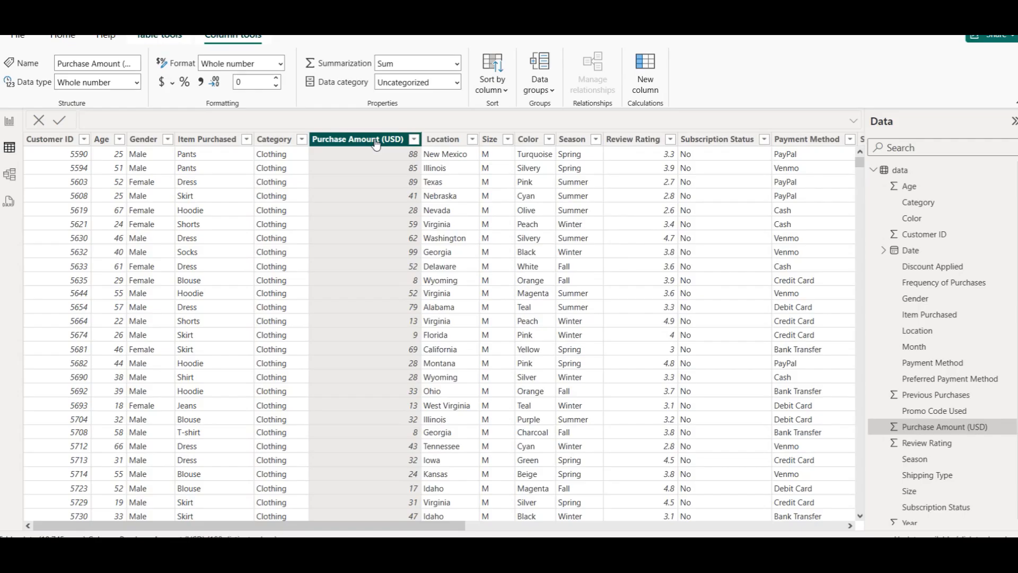
{"action": "scroll", "coordinate": [375, 144], "scroll_direction": "right", "scroll_amount": 5}
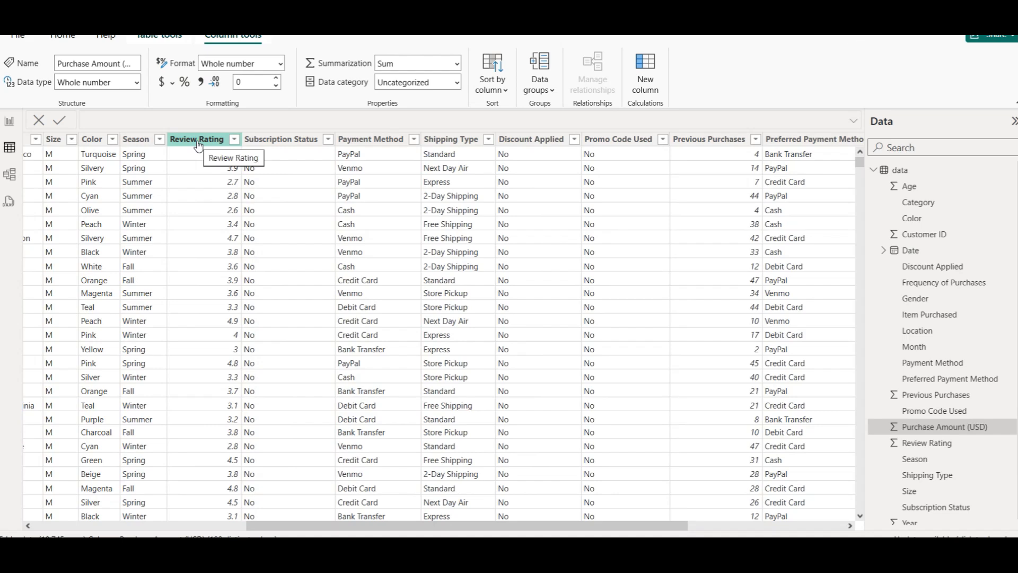
{"action": "scroll", "coordinate": [444, 329], "scroll_direction": "left", "scroll_amount": 3}
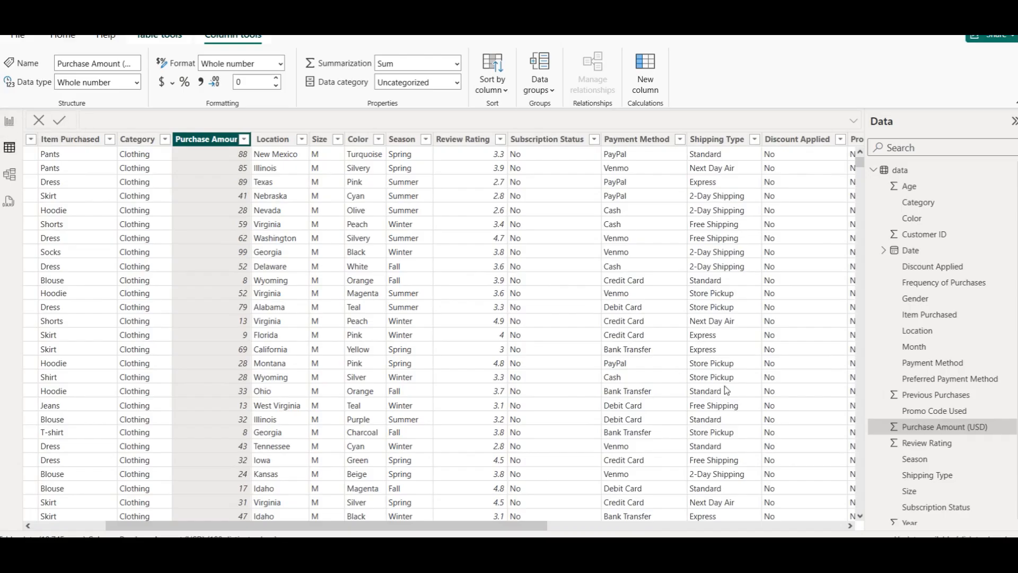
{"action": "left_click", "coordinate": [16, 123]}
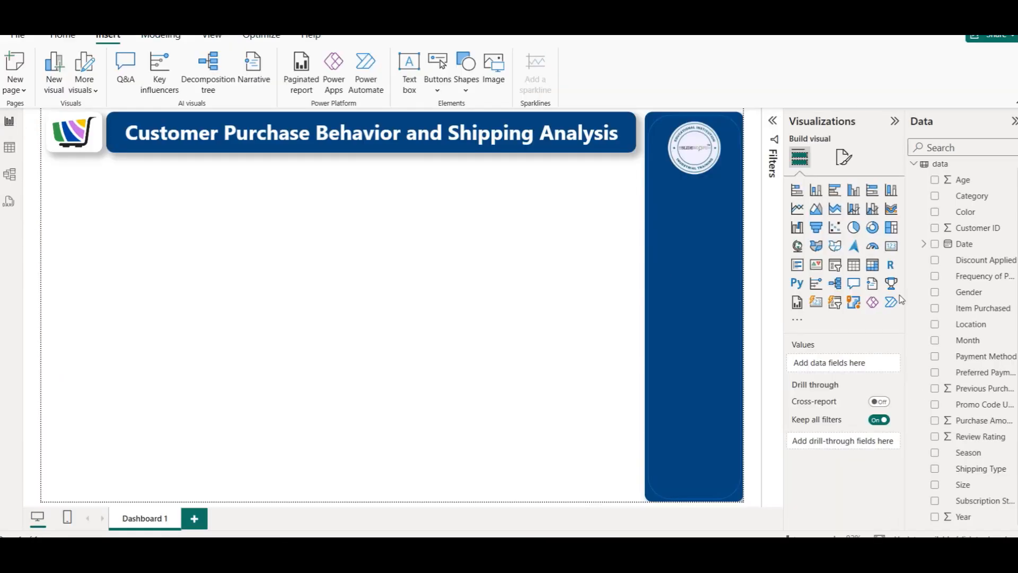
Insert a KPI visual, shrink it to a small card and place it directly below the shopping cart image
{"action": "left_click", "coordinate": [816, 265]}
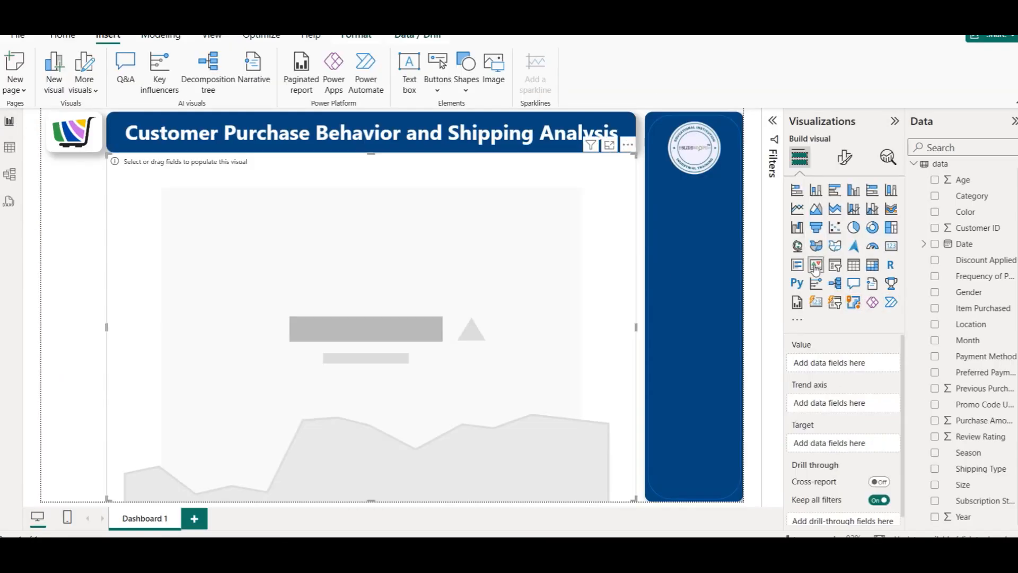
{"action": "left_click_drag", "start_coordinate": [392, 153], "coordinate": [299, 202]}
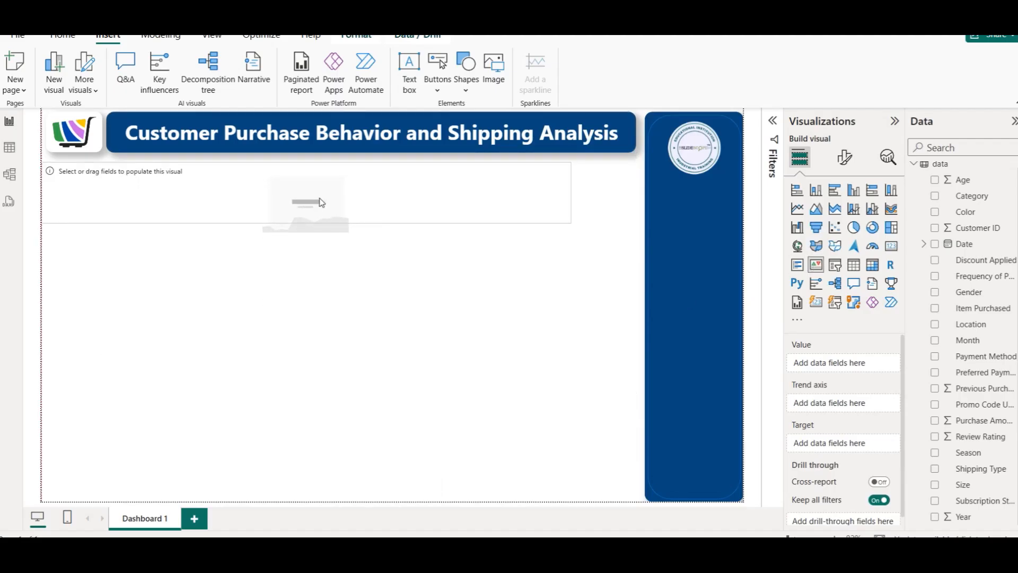
{"action": "left_click_drag", "start_coordinate": [571, 192], "coordinate": [116, 186]}
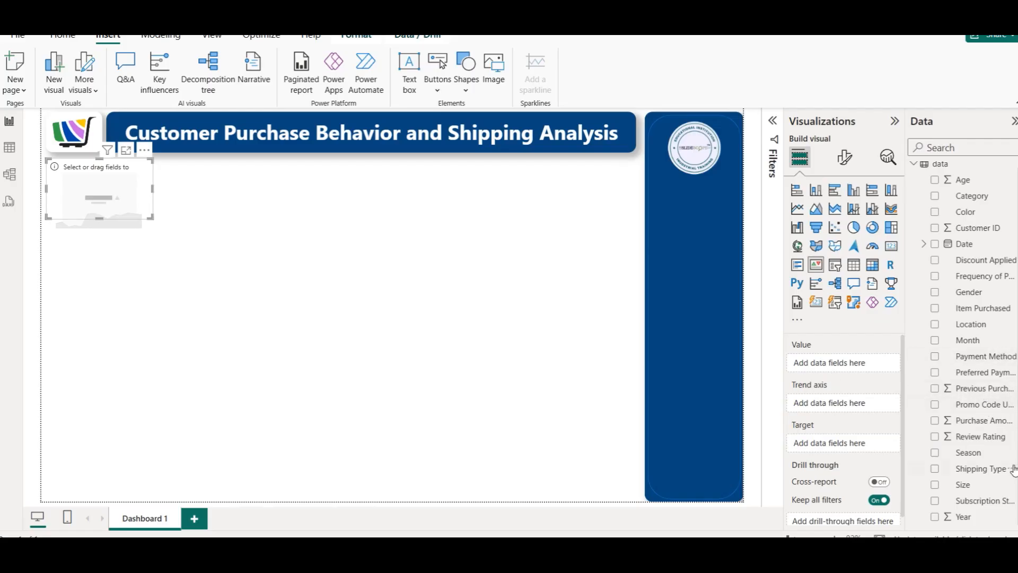
Create a new empty calculated table named Measures Table
{"action": "scroll", "coordinate": [986, 276], "scroll_direction": "up", "scroll_amount": 1}
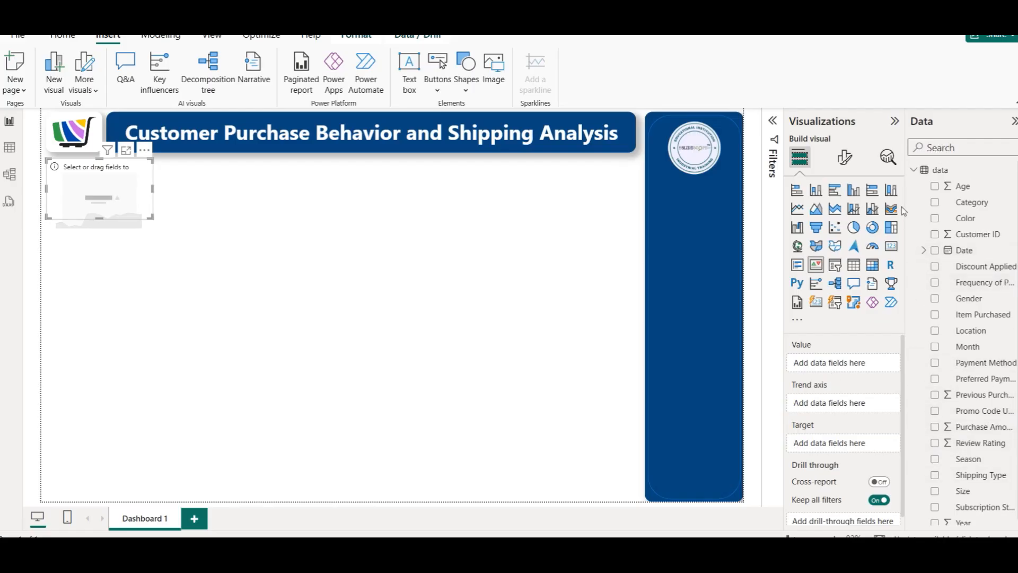
{"action": "left_click", "coordinate": [913, 169]}
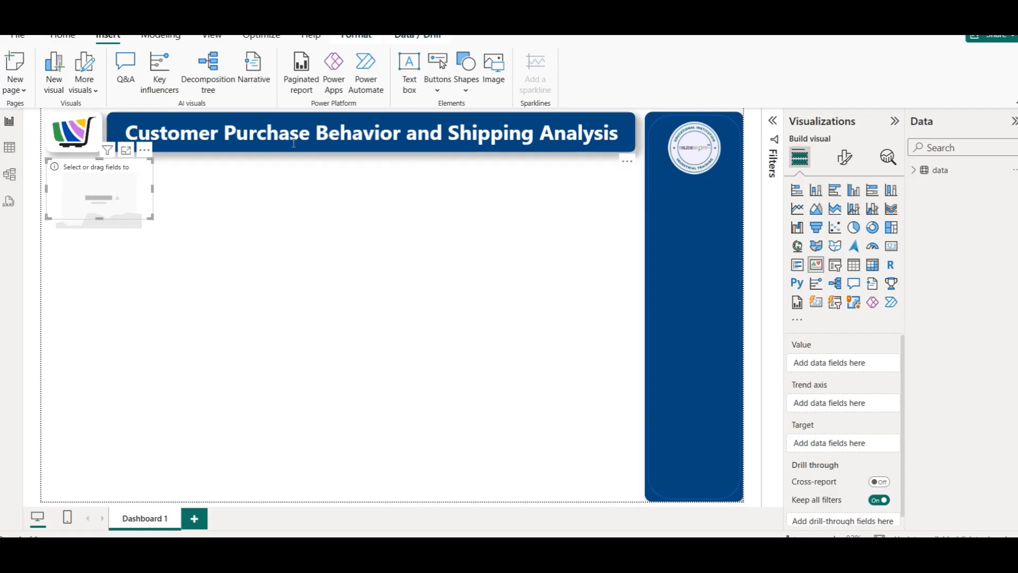
{"action": "left_click", "coordinate": [161, 36]}
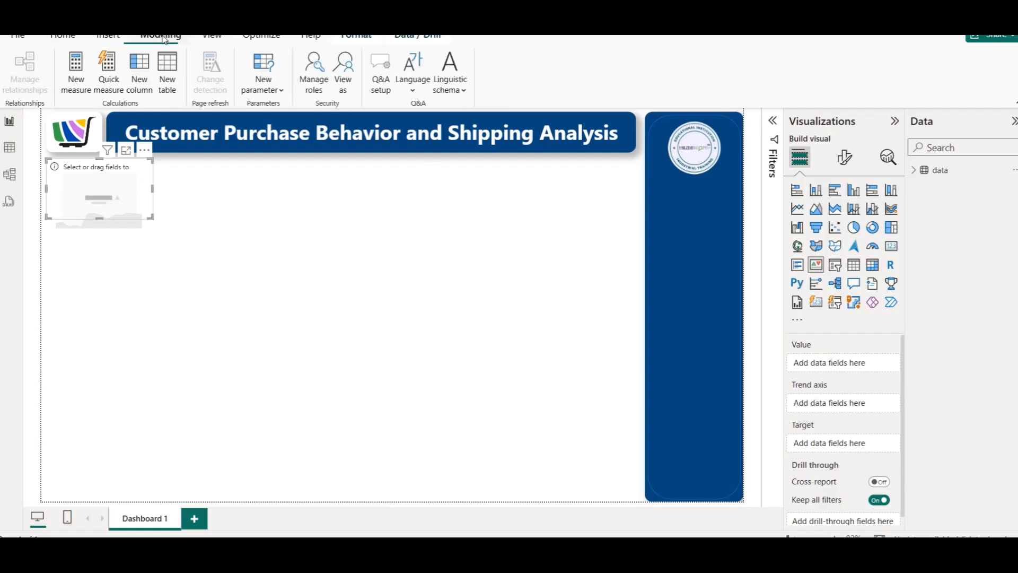
{"action": "left_click", "coordinate": [168, 79]}
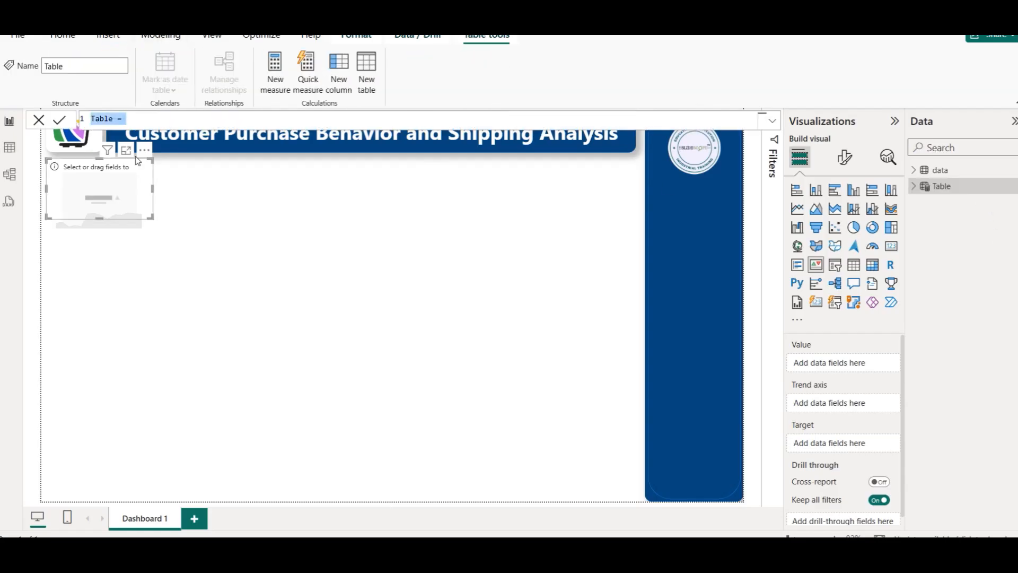
{"action": "left_click", "coordinate": [95, 113]}
{"action": "type", "text": "Measures"}
{"action": "left_click", "coordinate": [56, 120]}
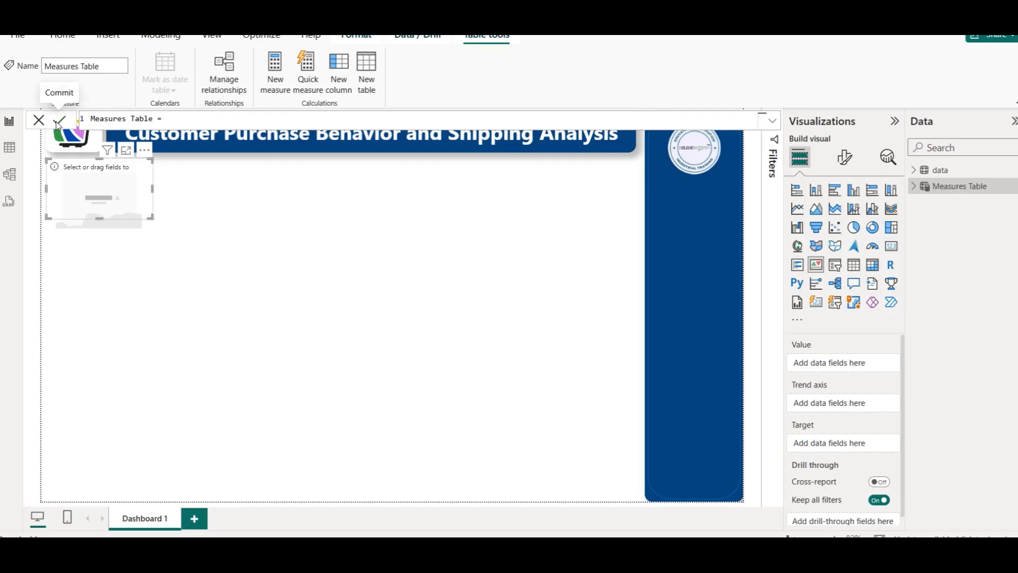
Start a new measure in Measures Table and name it Total Purchase Value
{"action": "right_click", "coordinate": [951, 196]}
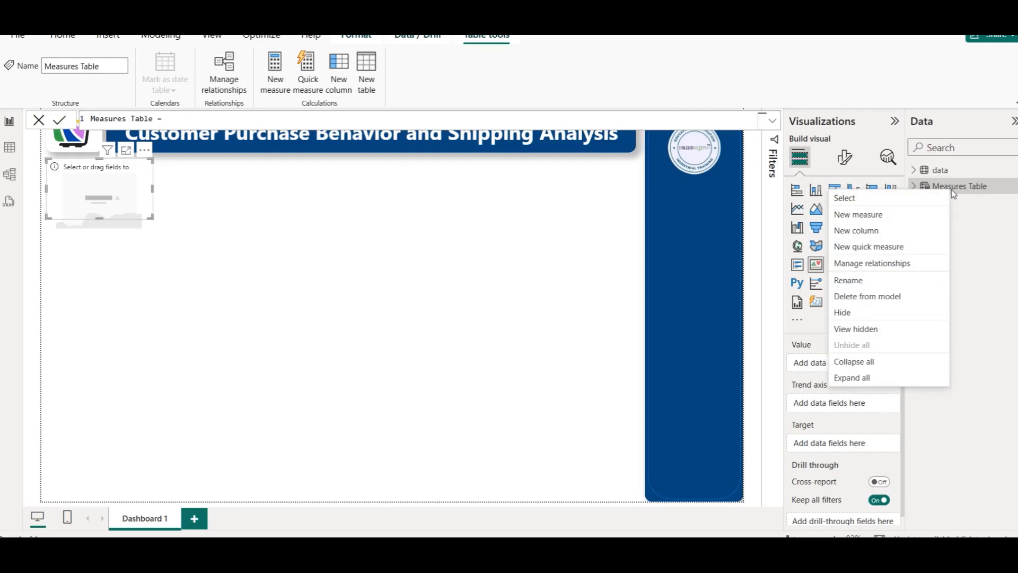
{"action": "left_click", "coordinate": [915, 214]}
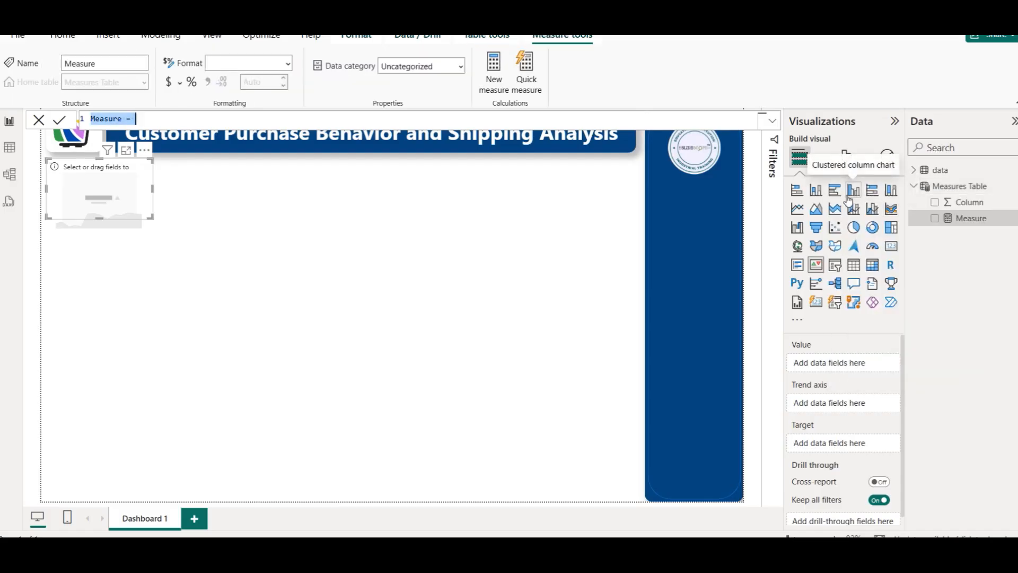
{"action": "key", "text": "shift+Right"}
{"action": "key", "text": "shift+Right"}
{"action": "key", "text": "shift+Right"}
{"action": "key", "text": "shift+Right"}
{"action": "key", "text": "shift+Right"}
{"action": "key", "text": "shift+Right"}
{"action": "key", "text": "shift+Right"}
{"action": "type", "text": "Total Purchase"}
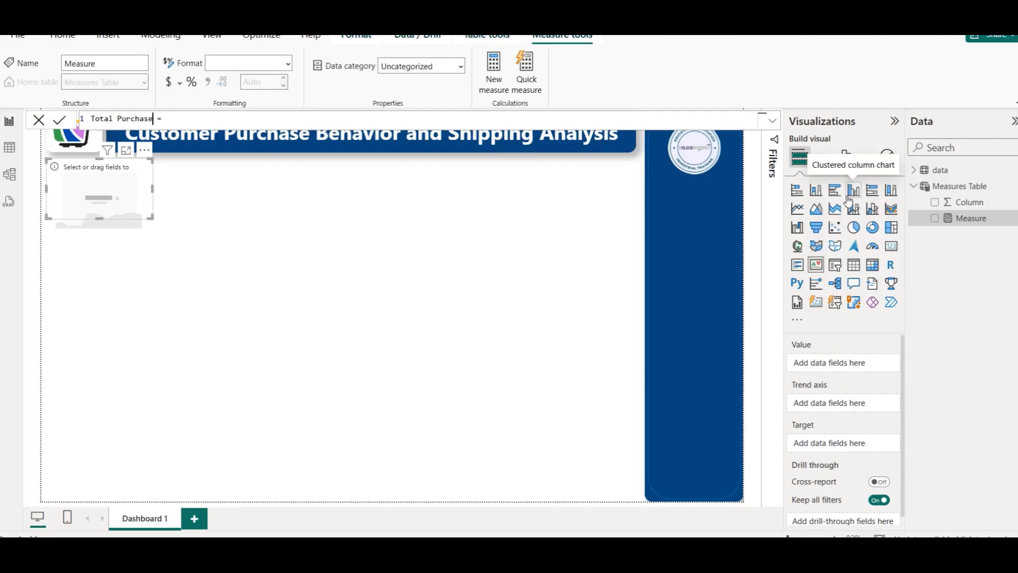
{"action": "type", "text": " Valy"}
Define the Total Purchase Value measure as SUM(data[Purchase Amount (USD)]) and commit it
{"action": "type", "text": "SUM"}
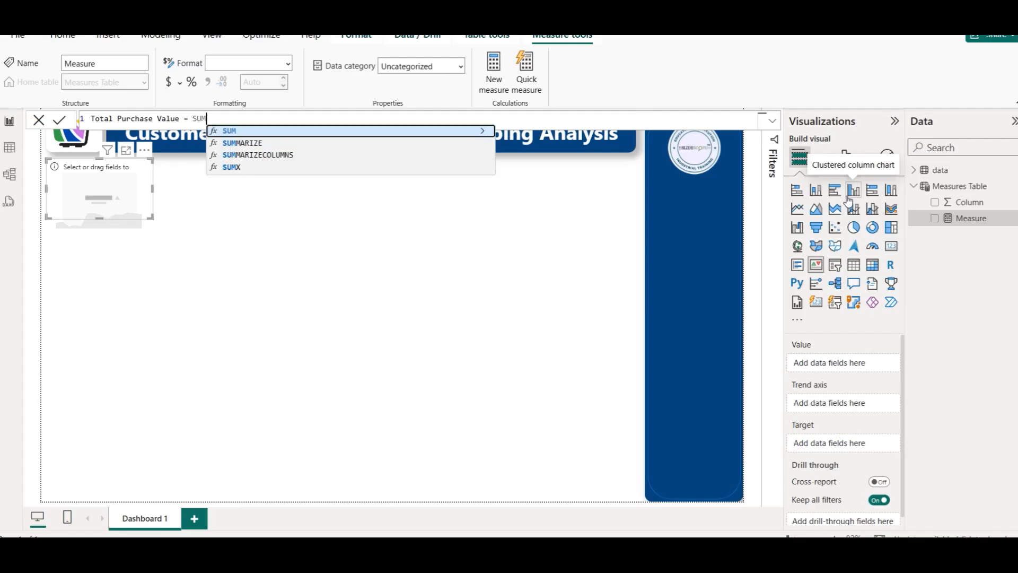
{"action": "type", "text": "("}
{"action": "key", "text": "Down"}
{"action": "key", "text": "Down"}
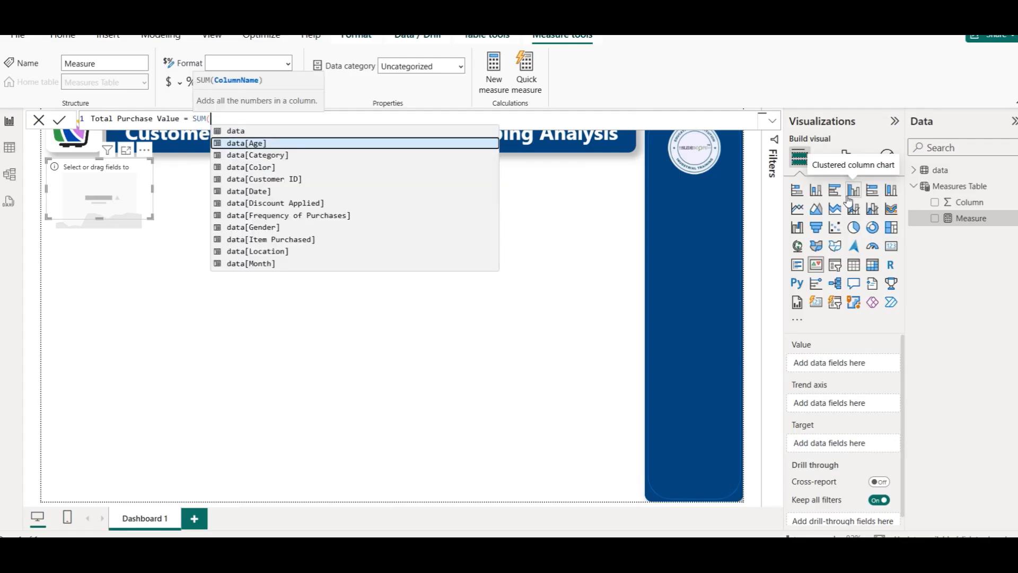
{"action": "key", "text": "Down"}
{"action": "key", "text": "Down"}
{"action": "key", "text": "Down"}
{"action": "key", "text": "Down"}
{"action": "key", "text": "Down"}
{"action": "key", "text": "Down"}
{"action": "key", "text": "Down"}
{"action": "key", "text": "Down"}
{"action": "key", "text": "Down"}
{"action": "key", "text": "Down"}
{"action": "key", "text": "Down"}
{"action": "key", "text": "Down"}
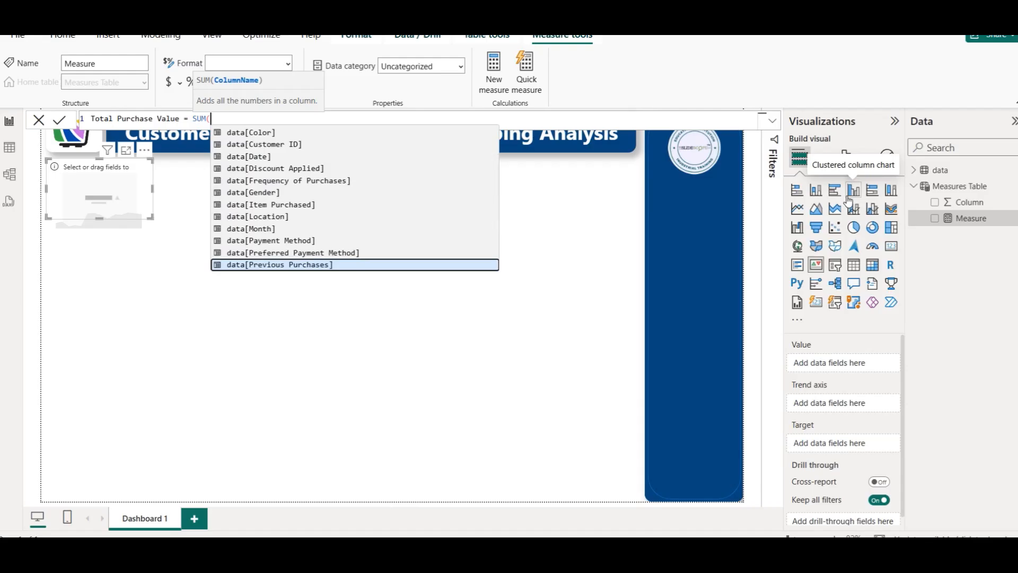
{"action": "key", "text": "Down"}
{"action": "key", "text": "Down"}
{"action": "key", "text": "Down"}
{"action": "key", "text": "Up"}
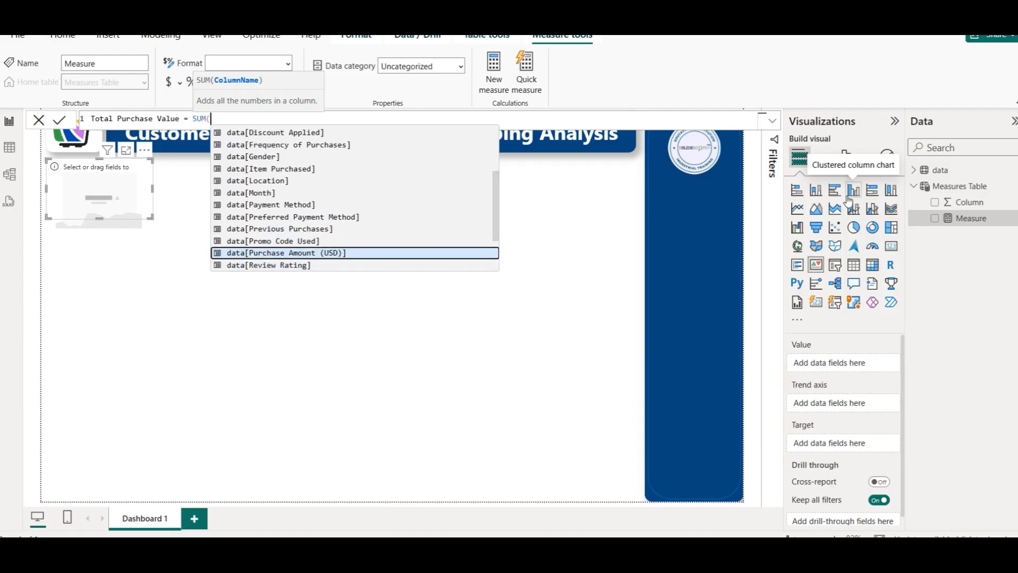
{"action": "key", "text": "Tab"}
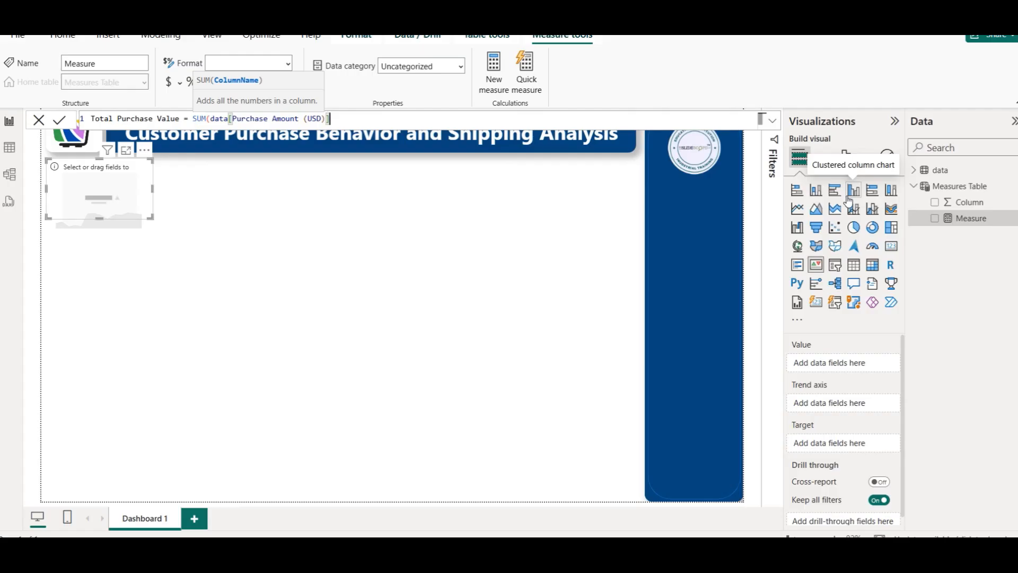
{"action": "type", "text": ")"}
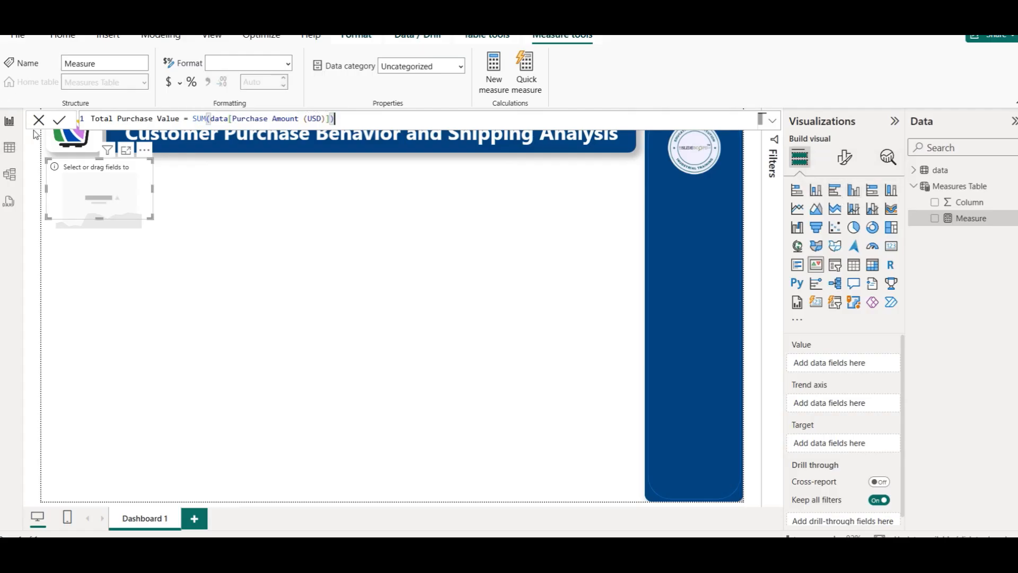
{"action": "left_click", "coordinate": [58, 122]}
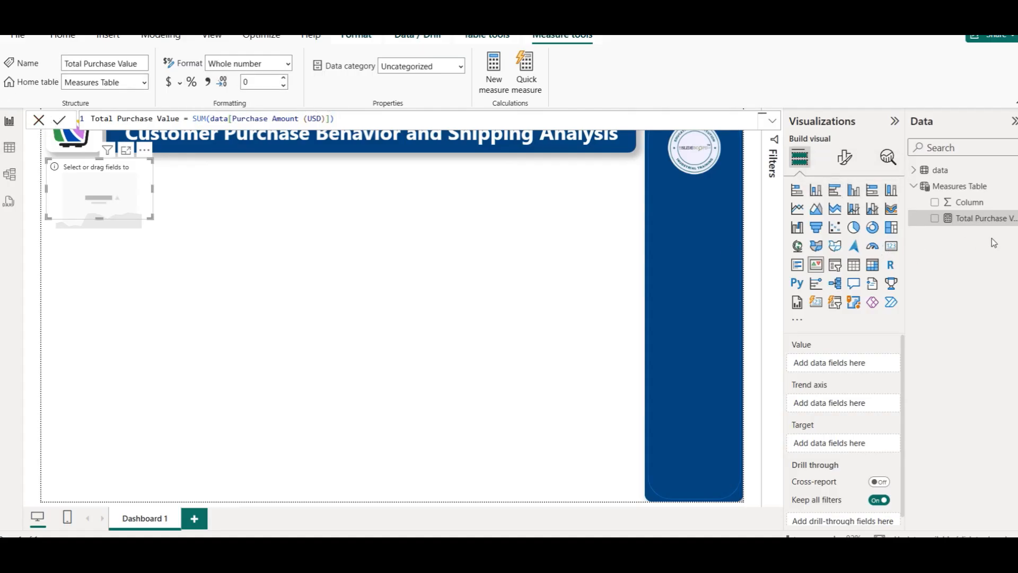
Assign Total Purchase Value as the KPI's value and Date as its trend axis, and make the card slightly taller and wider
{"action": "left_click_drag", "start_coordinate": [954, 231], "coordinate": [821, 362]}
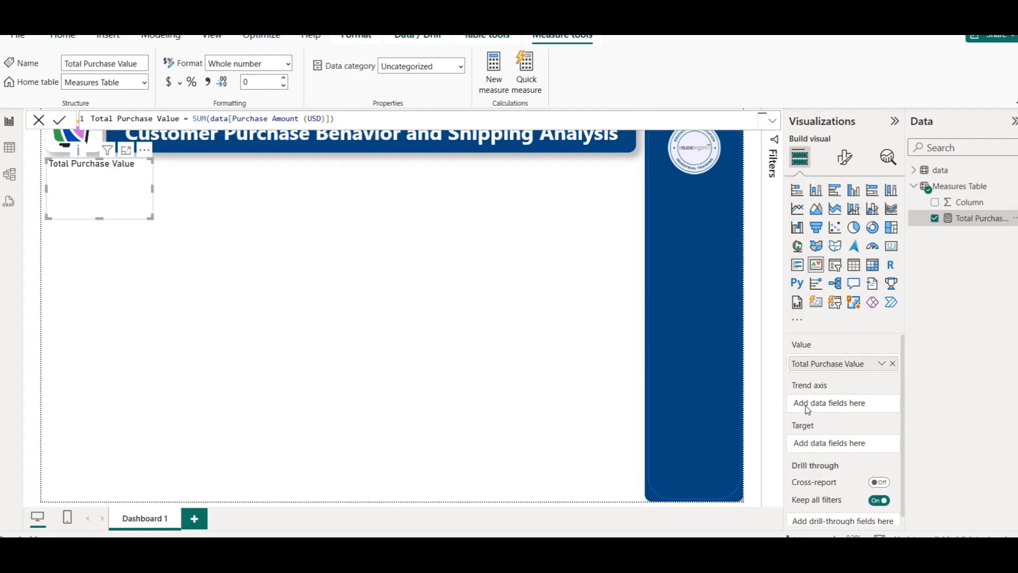
{"action": "left_click", "coordinate": [914, 171]}
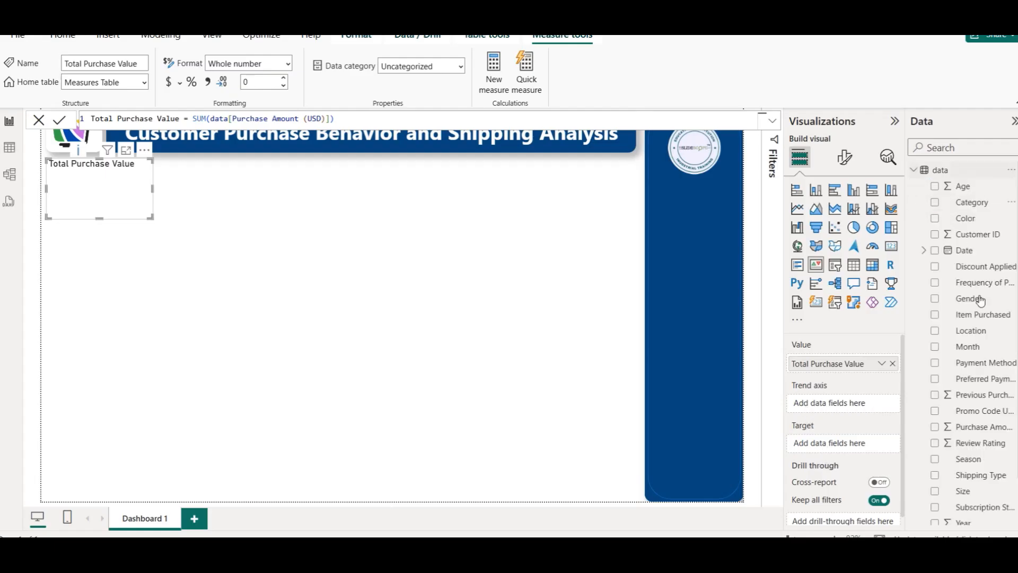
{"action": "left_click_drag", "start_coordinate": [962, 251], "coordinate": [819, 403]}
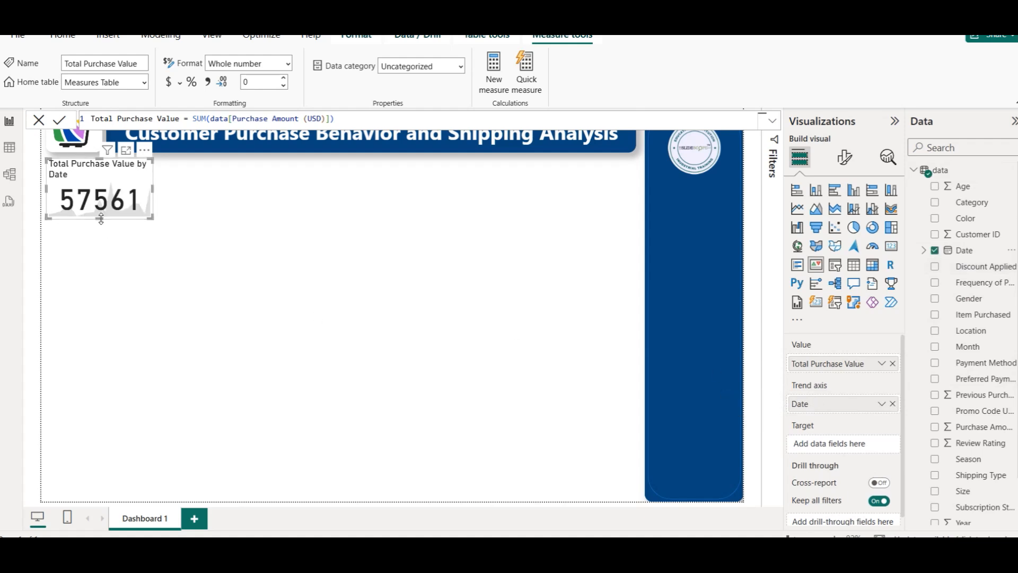
{"action": "left_click_drag", "start_coordinate": [100, 219], "coordinate": [102, 237]}
{"action": "left_click_drag", "start_coordinate": [156, 202], "coordinate": [173, 200]}
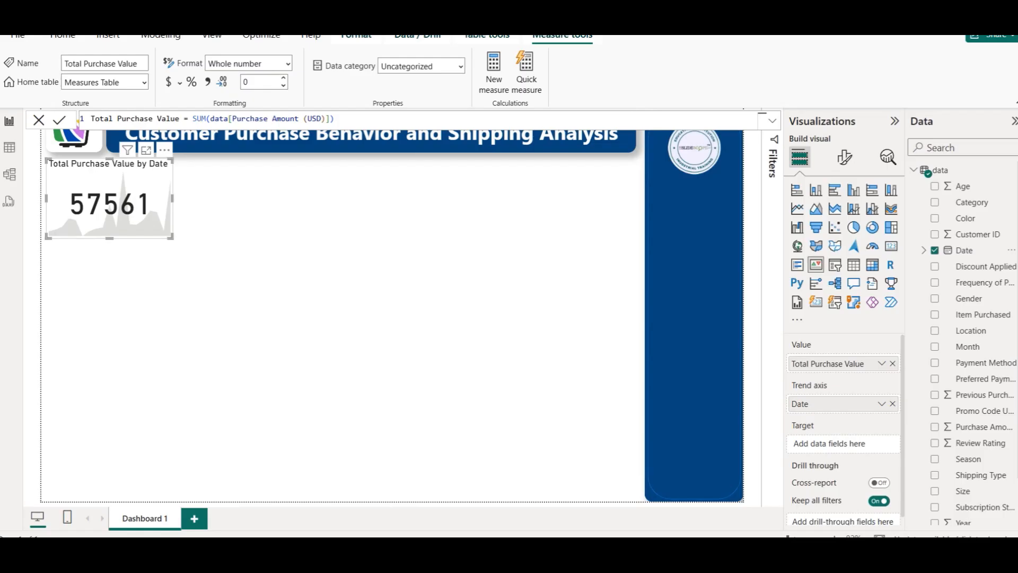
Set the KPI callout value's font size to 35 and reduce the card's height
{"action": "left_click", "coordinate": [846, 157]}
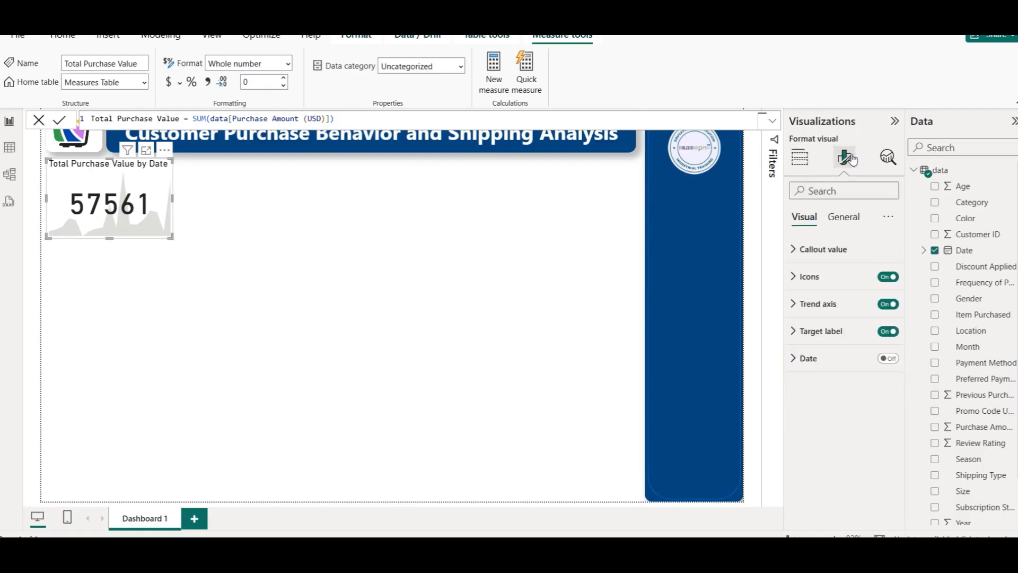
{"action": "left_click", "coordinate": [847, 253]}
{"action": "left_click", "coordinate": [870, 295]}
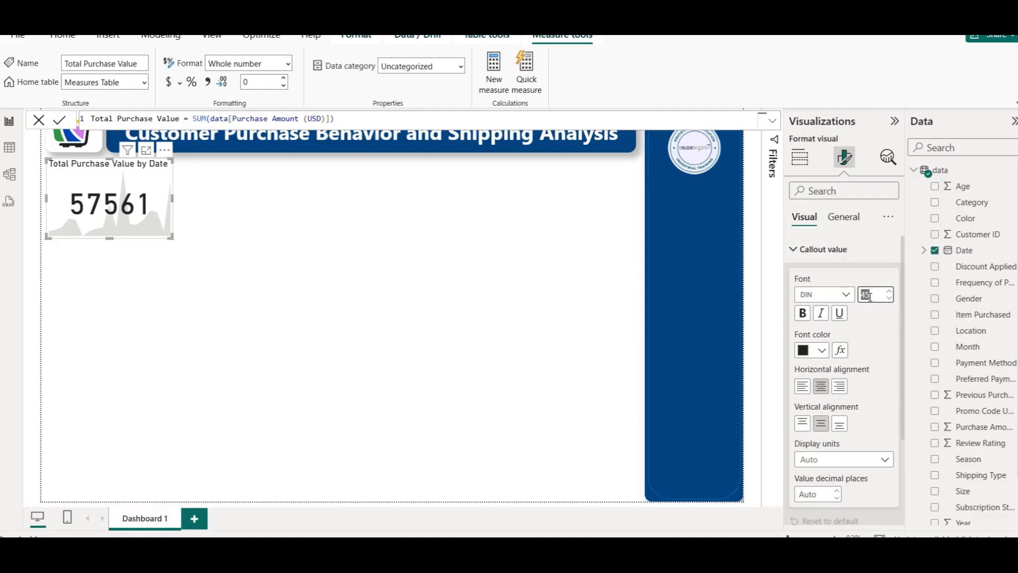
{"action": "type", "text": "35"}
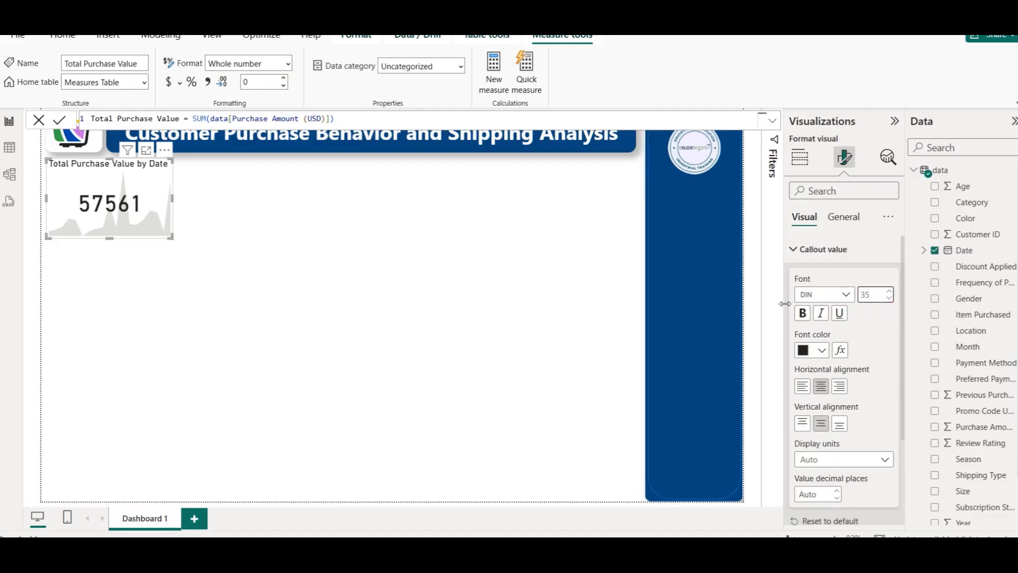
{"action": "left_click_drag", "start_coordinate": [110, 238], "coordinate": [117, 220]}
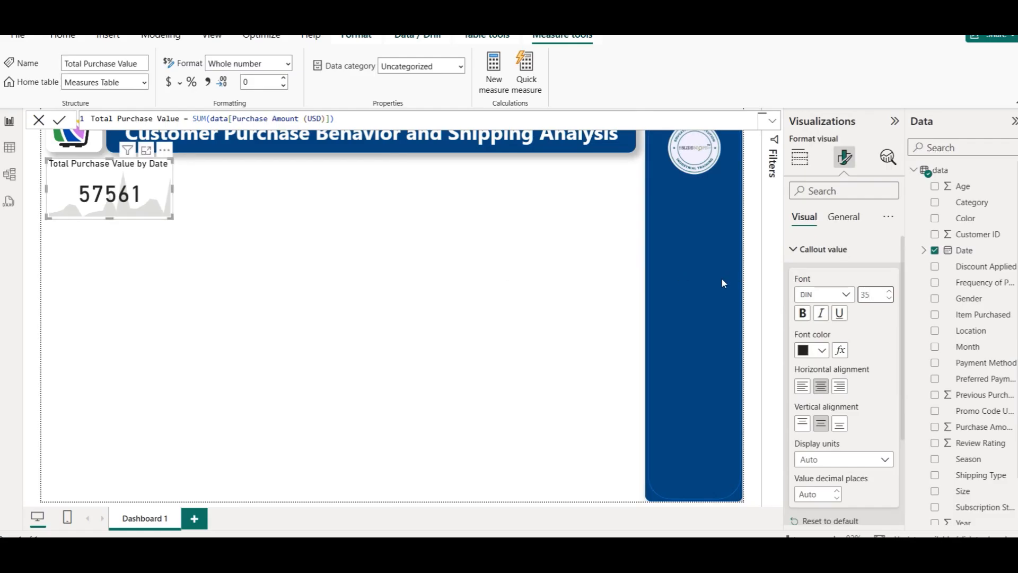
Change the KPI callout value's font color to the recently used dark blue that matches the title box
{"action": "left_click", "coordinate": [819, 352]}
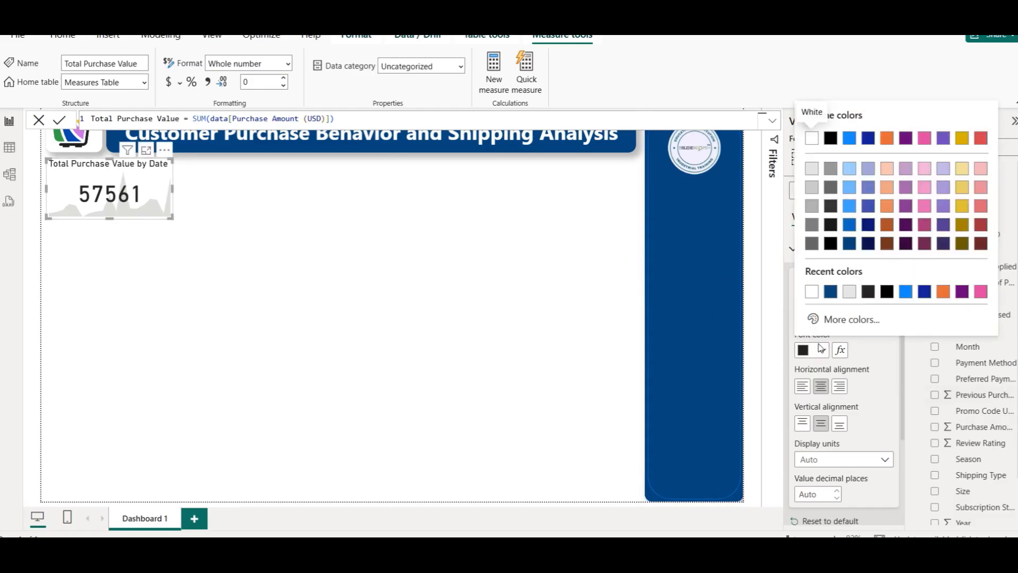
{"action": "left_click", "coordinate": [832, 293]}
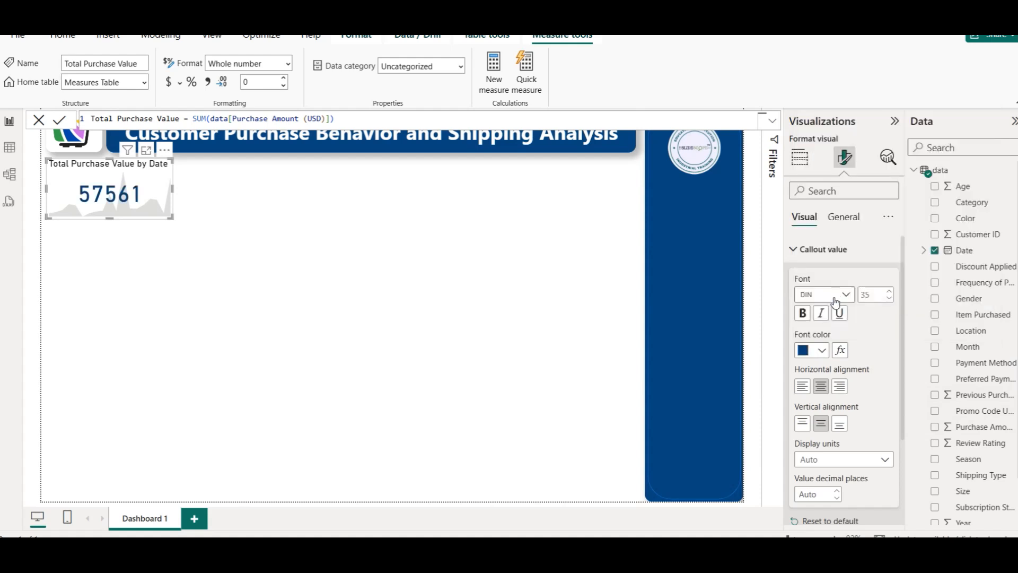
{"action": "scroll", "coordinate": [843, 390], "scroll_direction": "down", "scroll_amount": 3}
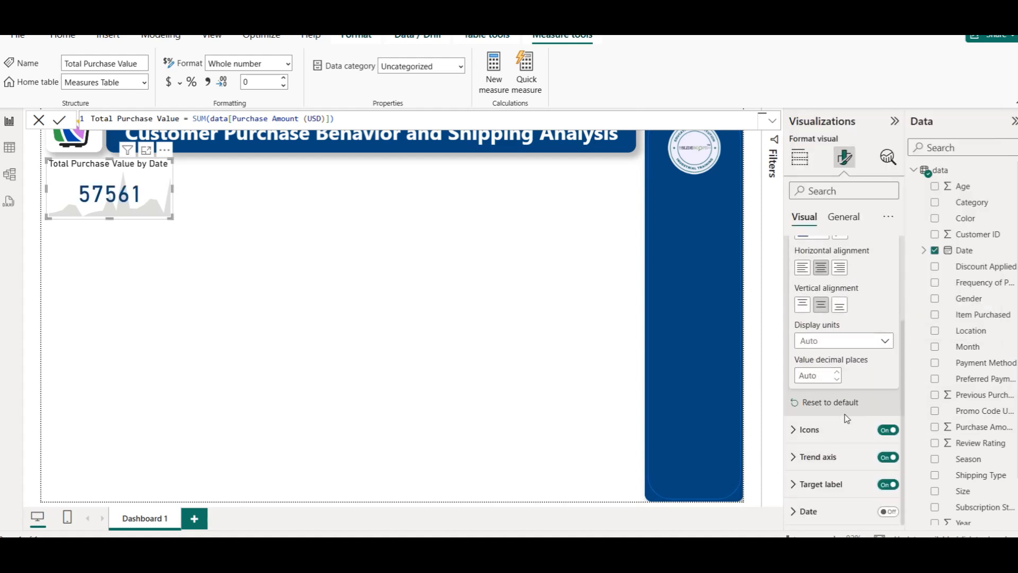
{"action": "scroll", "coordinate": [843, 371], "scroll_direction": "up", "scroll_amount": 5}
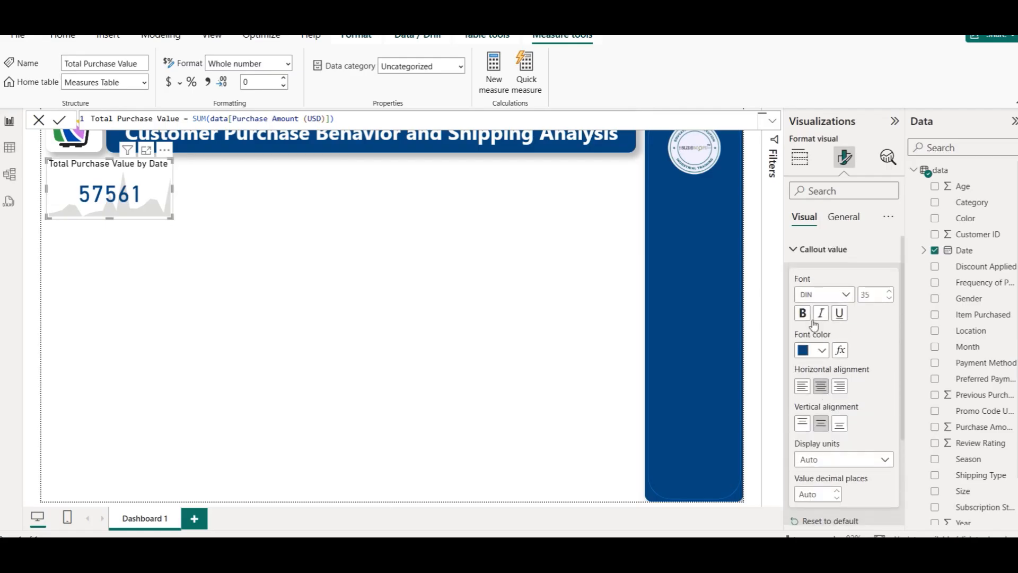
Make the Total Purchase Value card's title bold and dark brown, and slightly reduce the card's height
{"action": "left_click", "coordinate": [845, 242]}
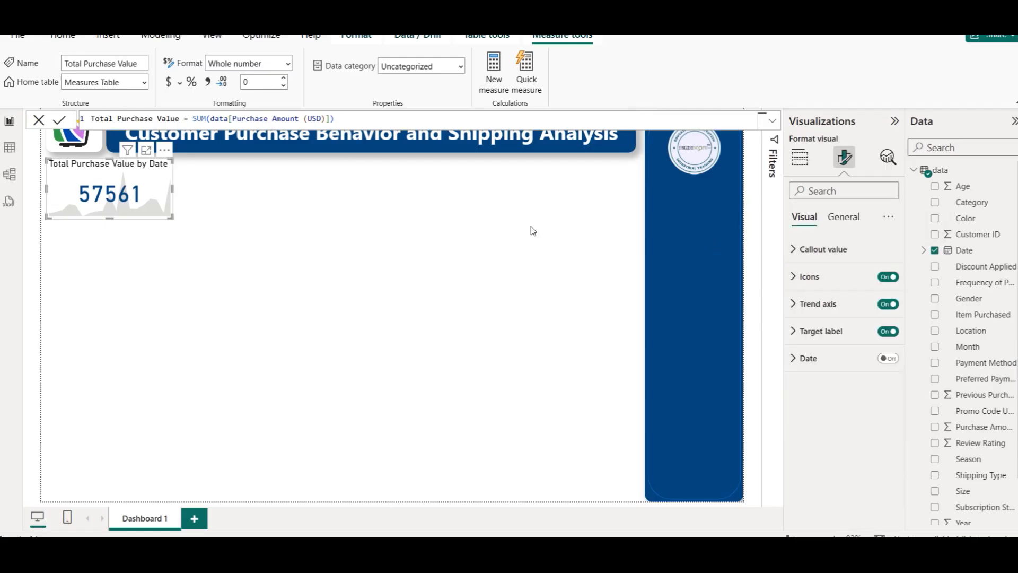
{"action": "left_click", "coordinate": [840, 218]}
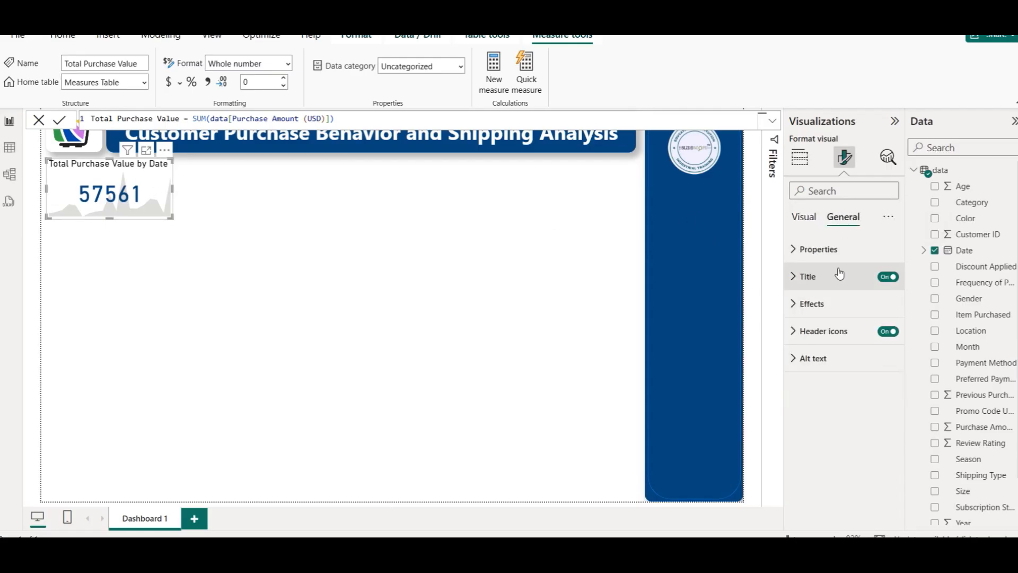
{"action": "left_click", "coordinate": [827, 275]}
{"action": "scroll", "coordinate": [827, 344], "scroll_direction": "down", "scroll_amount": 3}
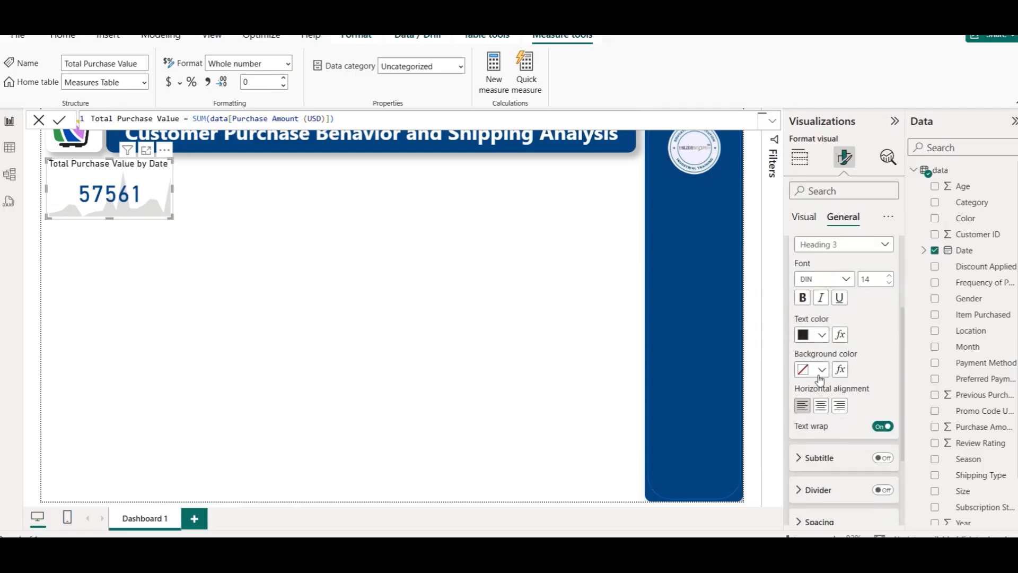
{"action": "left_click", "coordinate": [821, 335]}
{"action": "left_click", "coordinate": [887, 231]}
{"action": "left_click", "coordinate": [802, 297]}
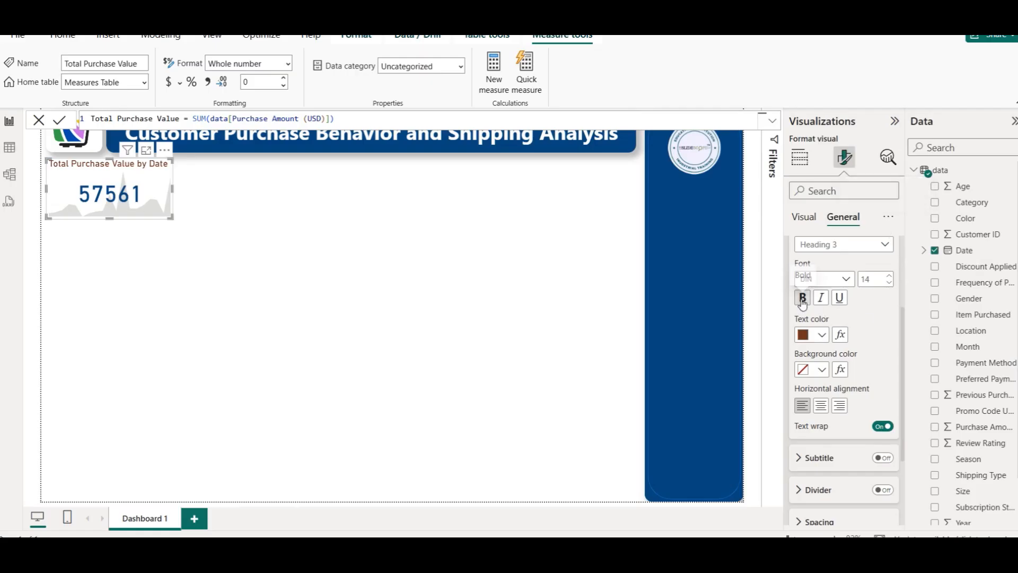
{"action": "left_click_drag", "start_coordinate": [107, 216], "coordinate": [110, 210]}
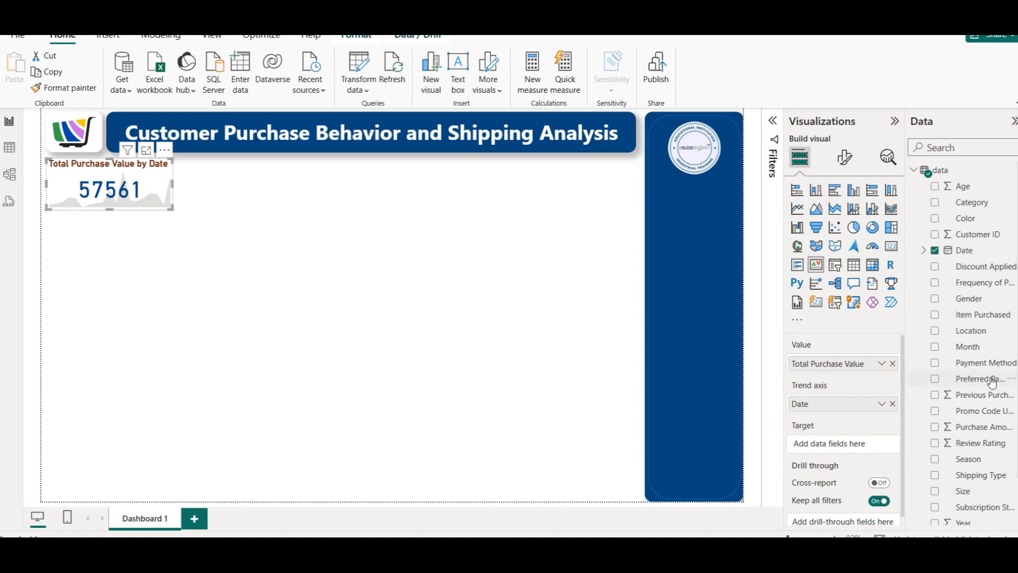
Create a measure in Measures Table defined as Target Purchase Value = 50000 and commit it
{"action": "scroll", "coordinate": [949, 456], "scroll_direction": "down", "scroll_amount": 1}
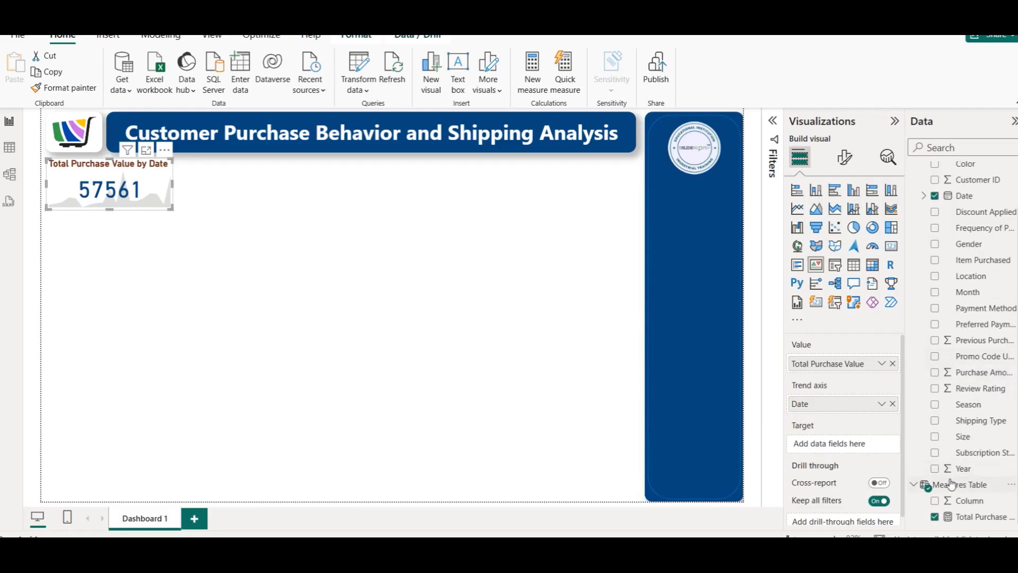
{"action": "right_click", "coordinate": [951, 484]}
{"action": "left_click", "coordinate": [889, 308]}
{"action": "key", "text": "Left"}
{"action": "key", "text": "shift+Right"}
{"action": "key", "text": "shift+Right"}
{"action": "key", "text": "shift+Right"}
{"action": "key", "text": "shift+Right"}
{"action": "key", "text": "shift+Right"}
{"action": "key", "text": "shift+Right"}
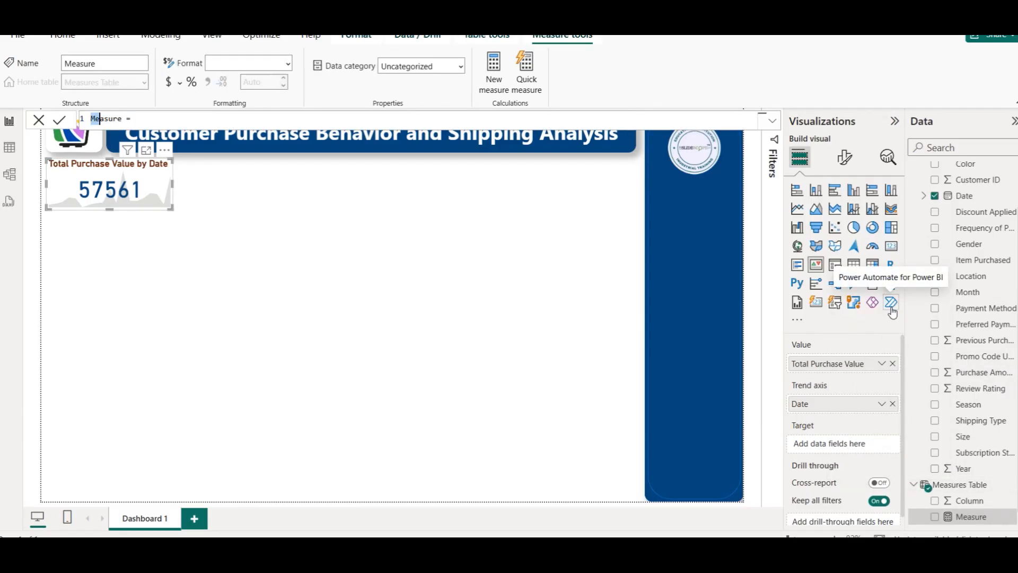
{"action": "key", "text": "shift+Right"}
{"action": "type", "text": "Target Purchase Value"}
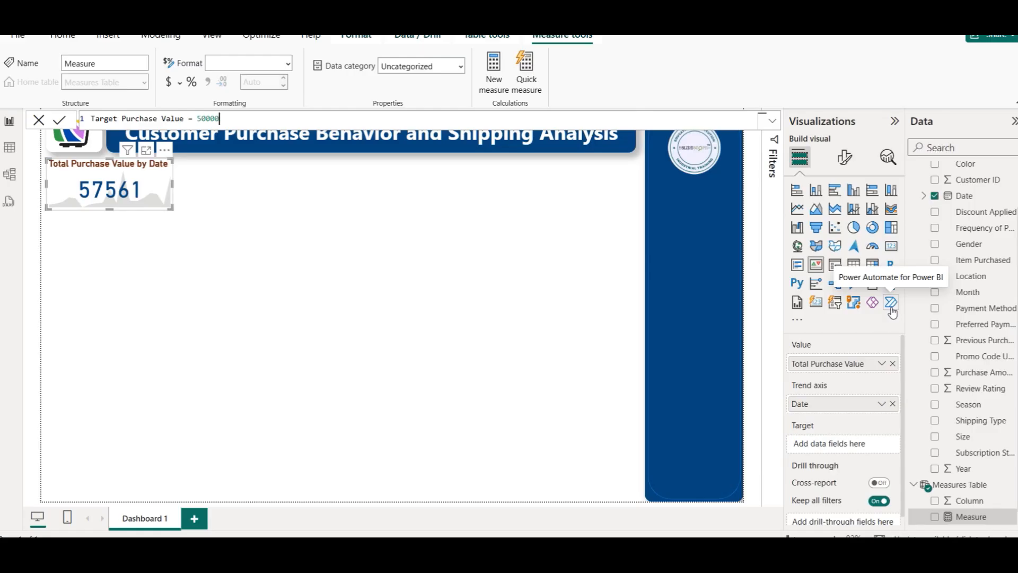
{"action": "left_click", "coordinate": [59, 119]}
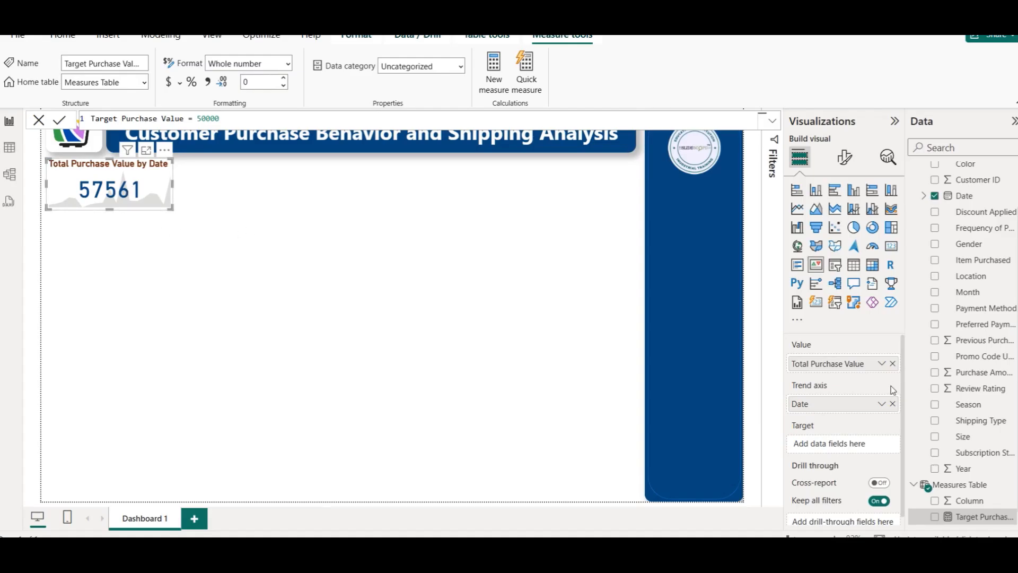
Assign Target Purchase Value as the KPI's target and make the card taller to fit the goal line
{"action": "scroll", "coordinate": [980, 503], "scroll_direction": "down", "scroll_amount": 1}
{"action": "left_click_drag", "start_coordinate": [980, 503], "coordinate": [830, 449]}
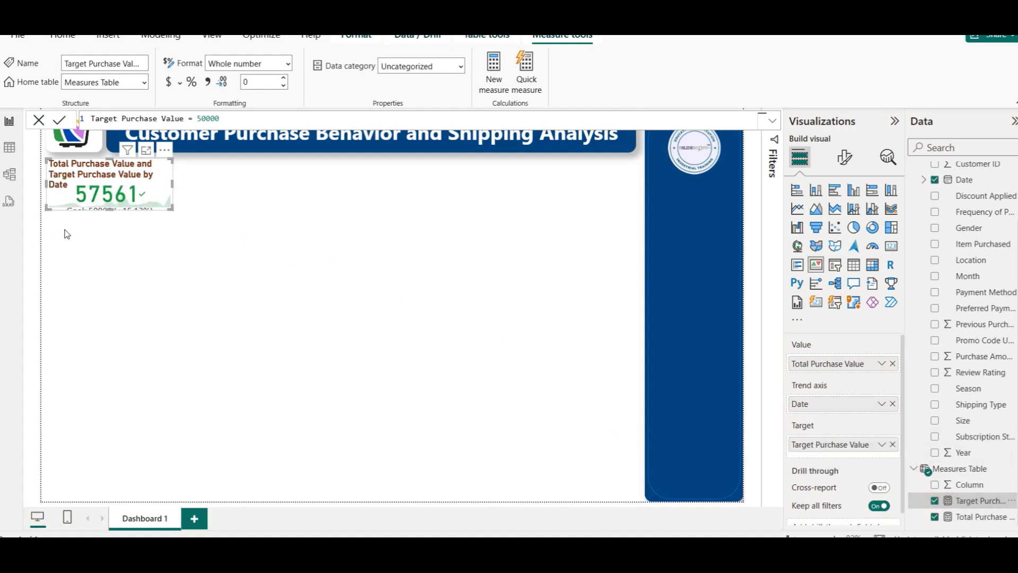
{"action": "left_click_drag", "start_coordinate": [110, 209], "coordinate": [110, 230]}
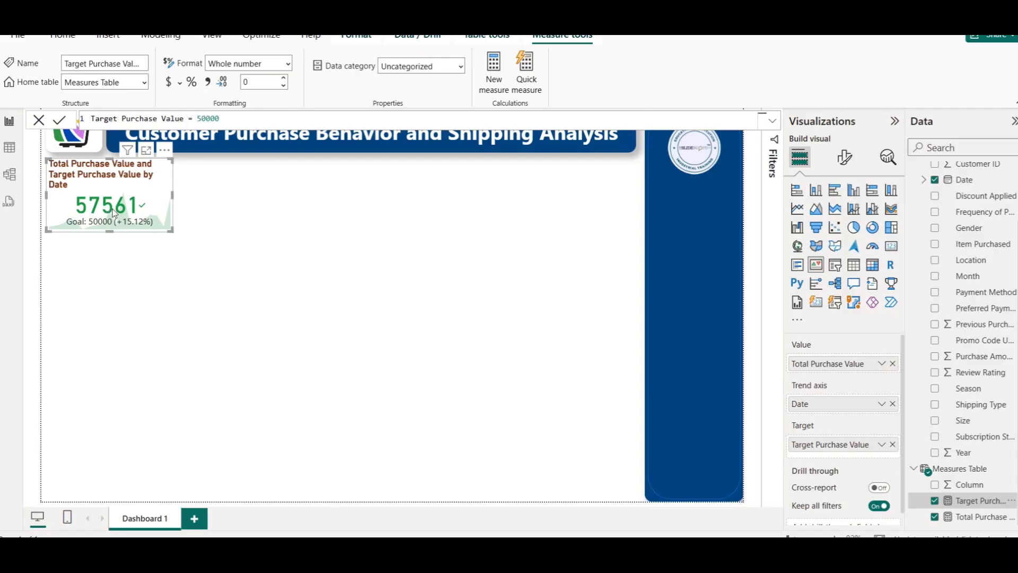
Shorten the KPI card's title text to "Total Purchase Value"
{"action": "left_click", "coordinate": [844, 157]}
{"action": "left_click", "coordinate": [844, 217]}
{"action": "left_click", "coordinate": [837, 275]}
{"action": "left_click_drag", "start_coordinate": [827, 344], "coordinate": [908, 348]}
{"action": "left_click", "coordinate": [861, 343]}
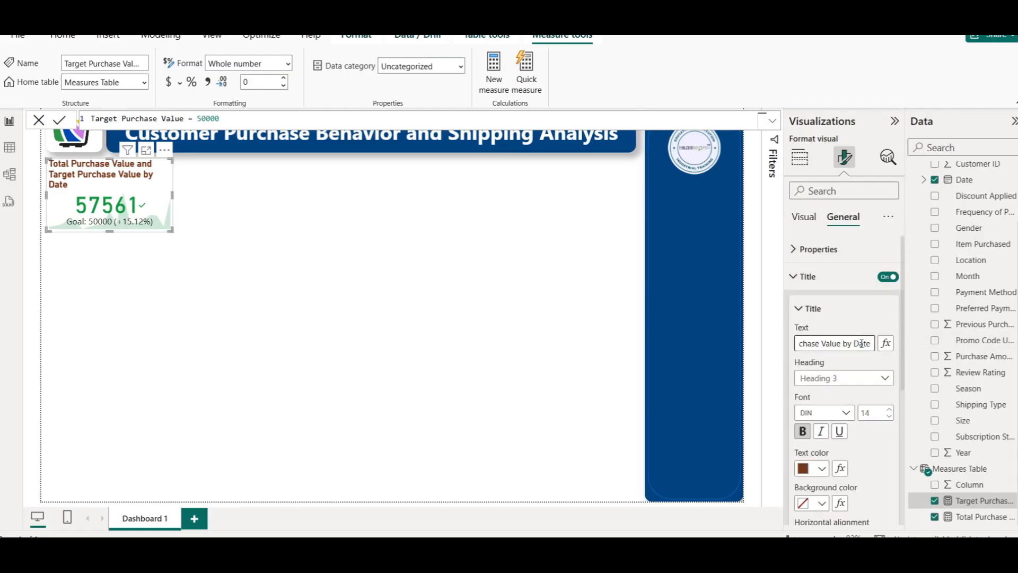
{"action": "left_click_drag", "start_coordinate": [807, 344], "coordinate": [789, 343]}
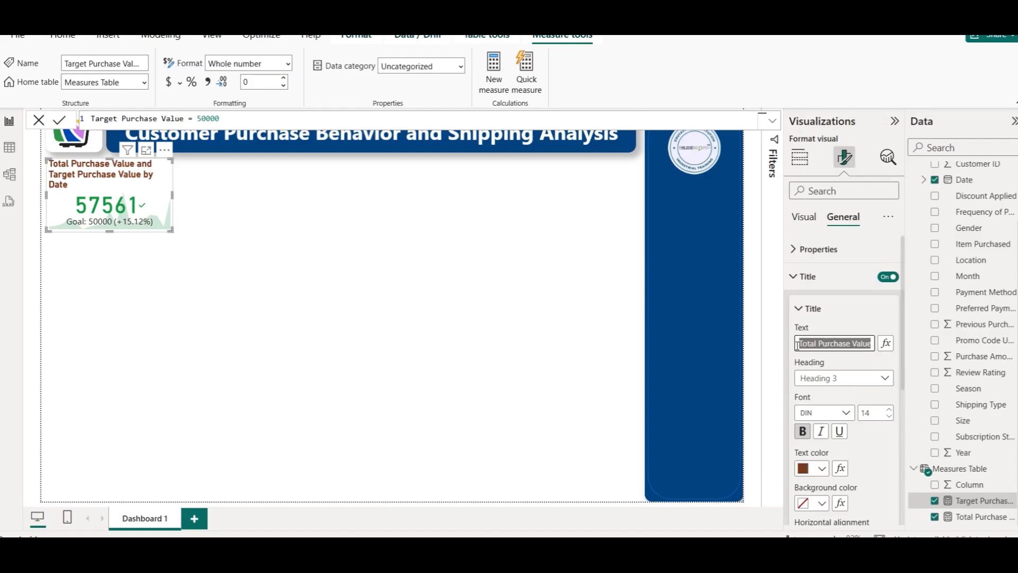
{"action": "left_click", "coordinate": [817, 342]}
{"action": "left_click_drag", "start_coordinate": [872, 345], "coordinate": [907, 345]}
{"action": "key", "text": "BackSpace"}
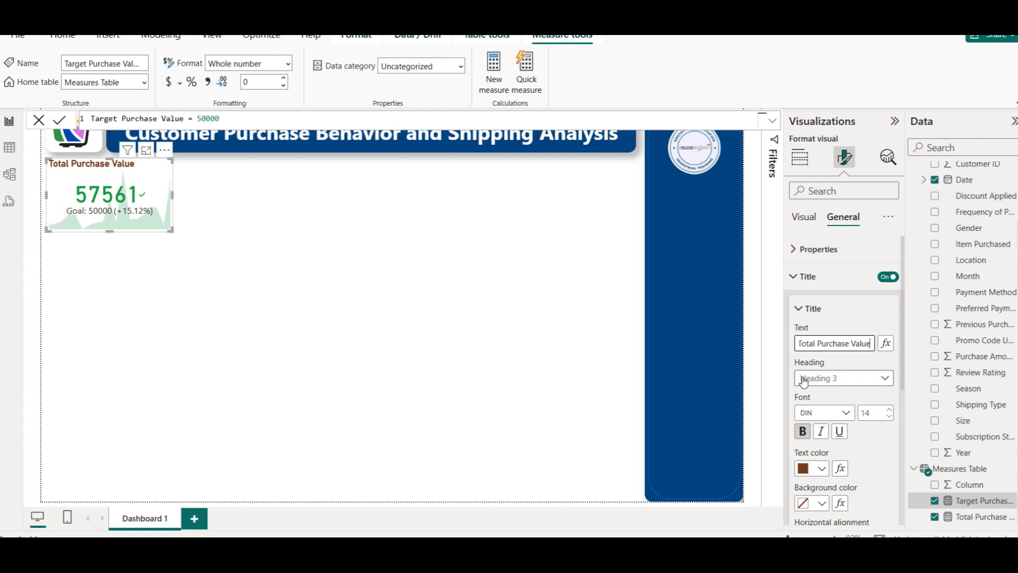
Center the KPI card's title horizontally and reduce the card's height
{"action": "scroll", "coordinate": [843, 408], "scroll_direction": "down", "scroll_amount": 1}
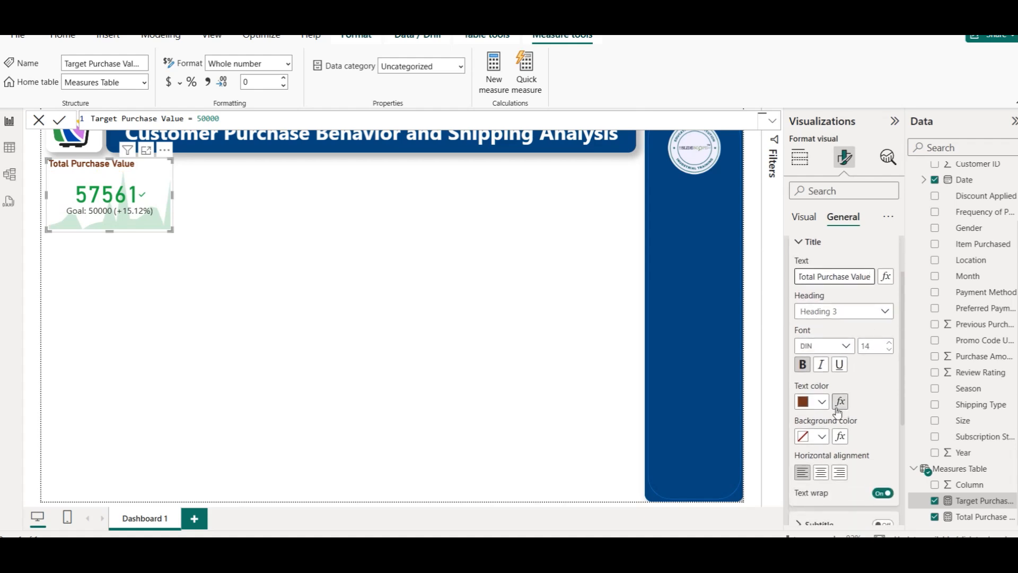
{"action": "left_click", "coordinate": [820, 473]}
{"action": "left_click", "coordinate": [224, 233]}
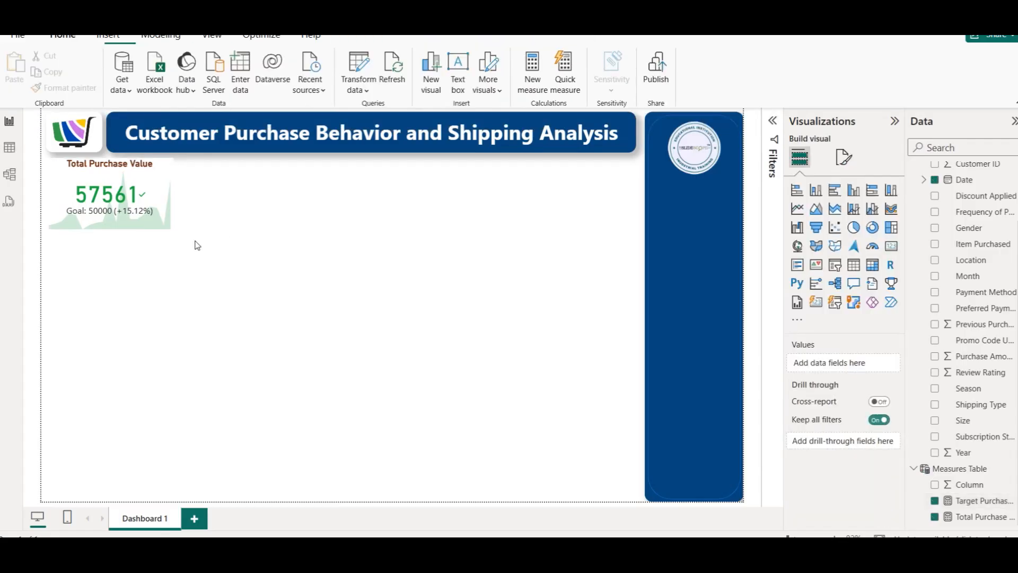
{"action": "left_click", "coordinate": [105, 218]}
{"action": "left_click_drag", "start_coordinate": [107, 232], "coordinate": [109, 219]}
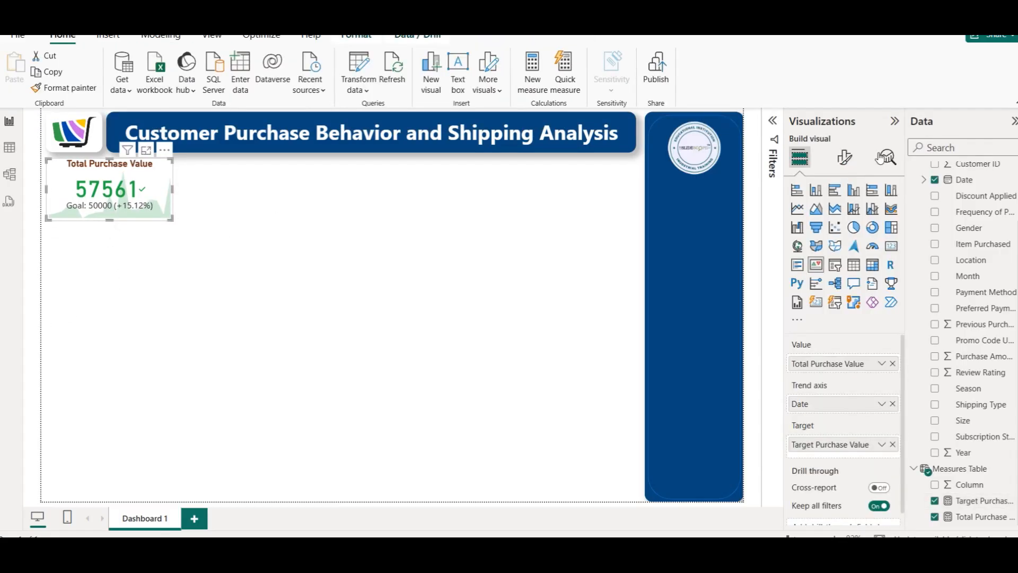
Turn on a white visual border for the KPI card with 14 px rounded corners
{"action": "left_click", "coordinate": [845, 157]}
{"action": "left_click", "coordinate": [858, 222]}
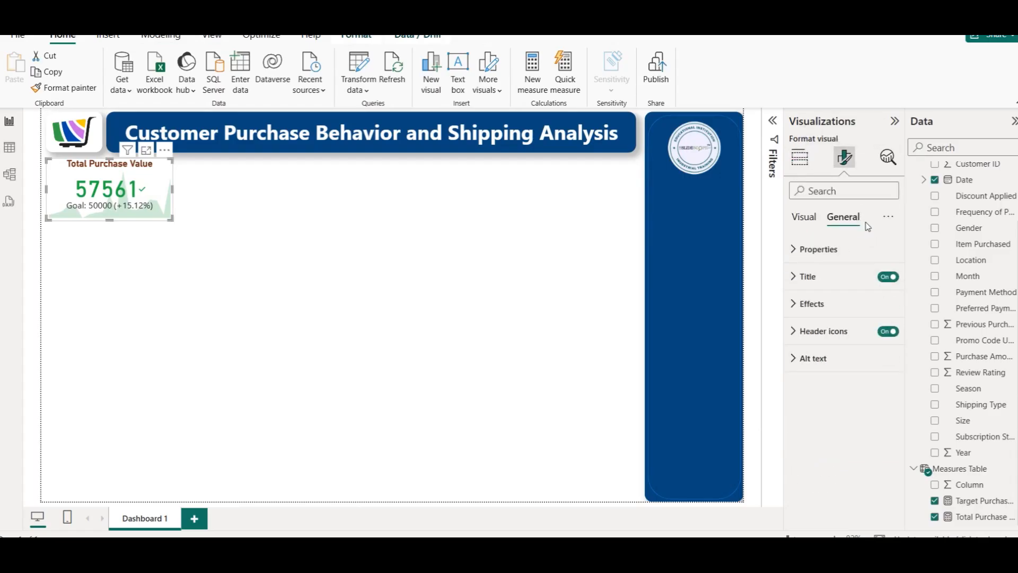
{"action": "left_click", "coordinate": [821, 306]}
{"action": "scroll", "coordinate": [832, 419], "scroll_direction": "down", "scroll_amount": 1}
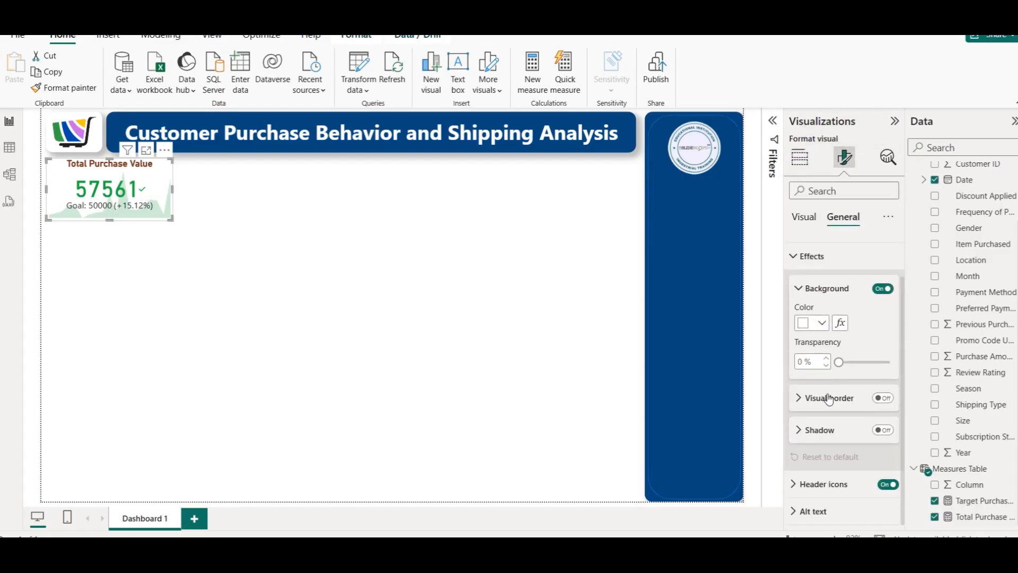
{"action": "left_click", "coordinate": [829, 399]}
{"action": "left_click", "coordinate": [883, 398]}
{"action": "left_click", "coordinate": [822, 432]}
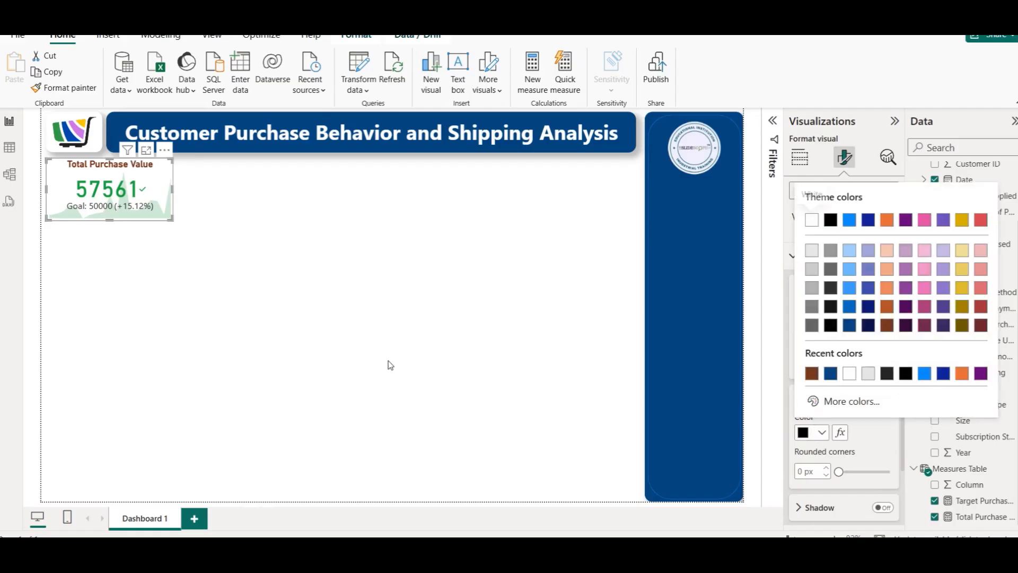
{"action": "left_click", "coordinate": [812, 221]}
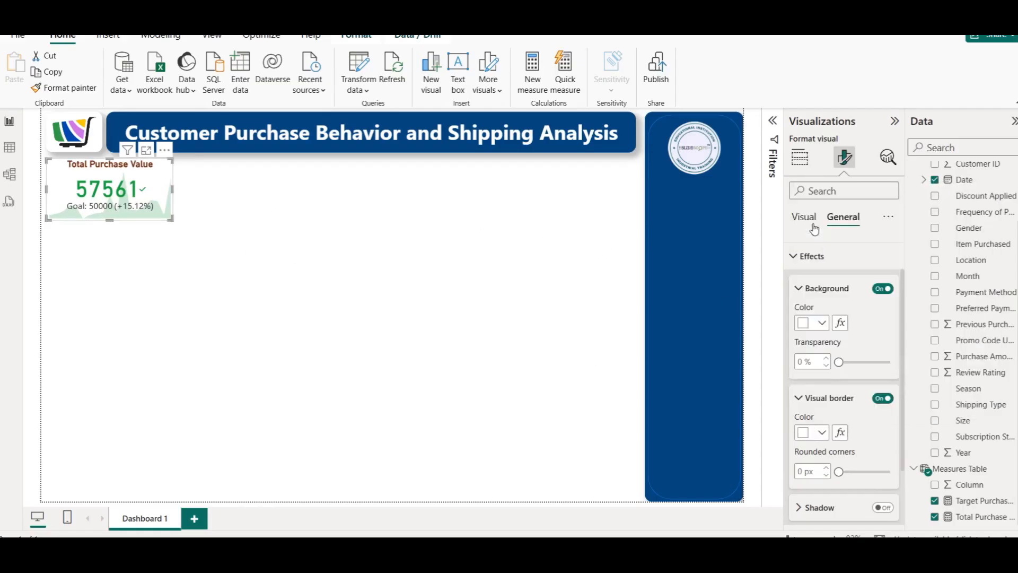
{"action": "left_click", "coordinate": [805, 470]}
{"action": "type", "text": "14"}
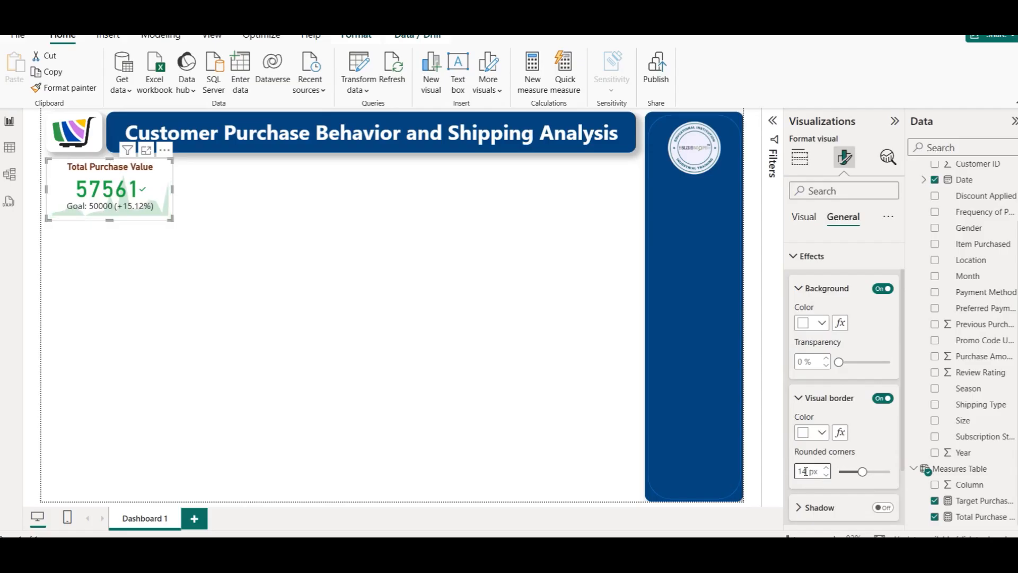
Turn on the shadow effect for the Total Purchase Value card
{"action": "scroll", "coordinate": [826, 403], "scroll_direction": "down", "scroll_amount": 1}
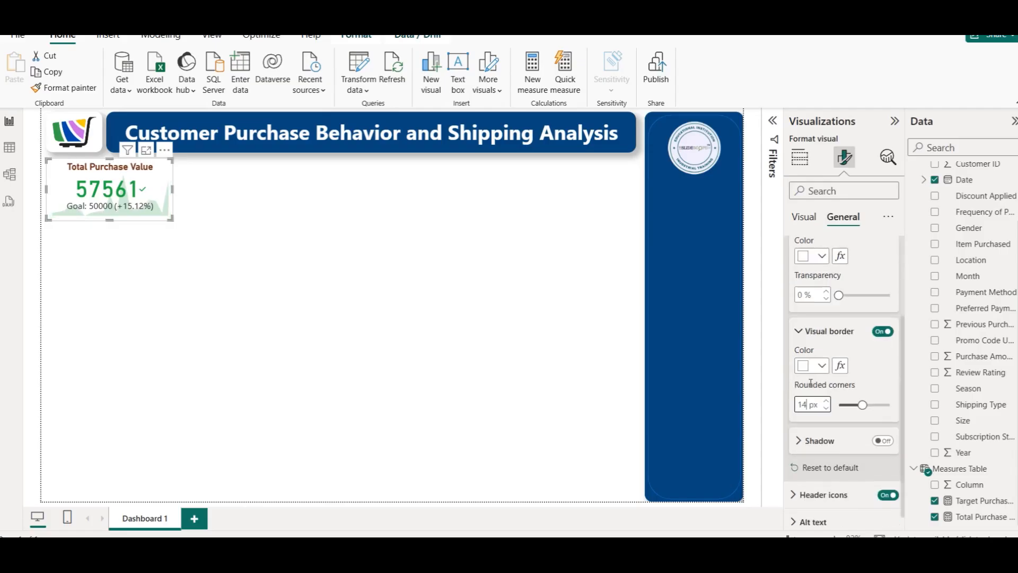
{"action": "left_click", "coordinate": [879, 442]}
{"action": "left_click", "coordinate": [201, 209]}
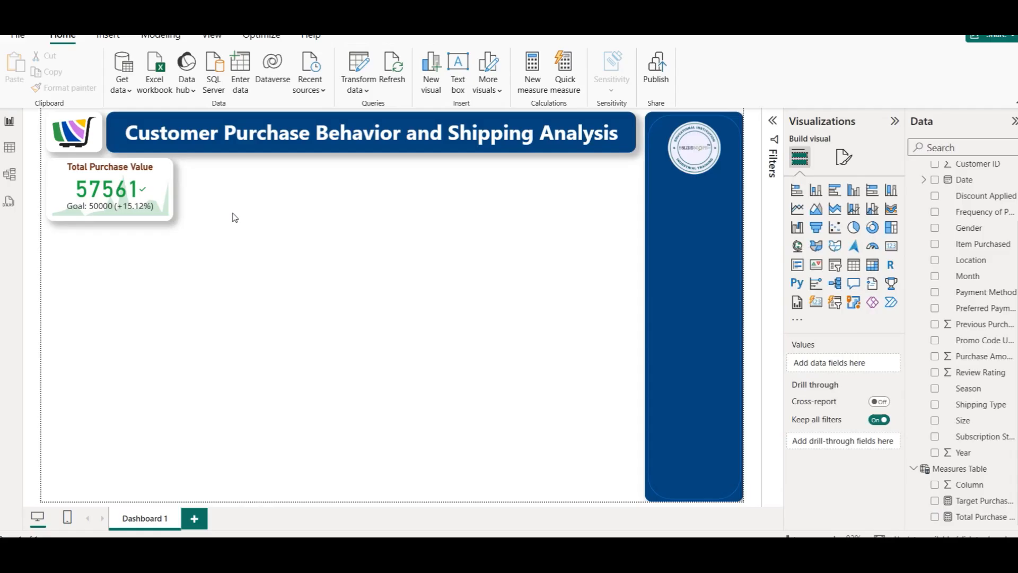
Duplicate the Total Purchase Value card, place the copy just right of the original in the same row, and select it
{"action": "mouse_move", "coordinate": [85, 189]}
{"action": "key", "text": "ctrl+c"}
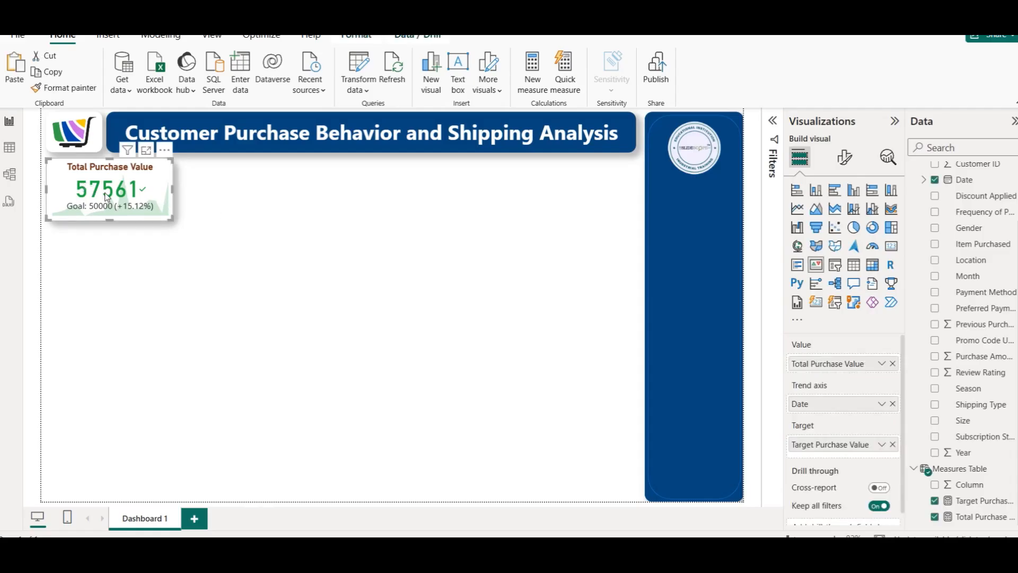
{"action": "key", "text": "ctrl+v"}
{"action": "left_click_drag", "start_coordinate": [390, 197], "coordinate": [241, 197]}
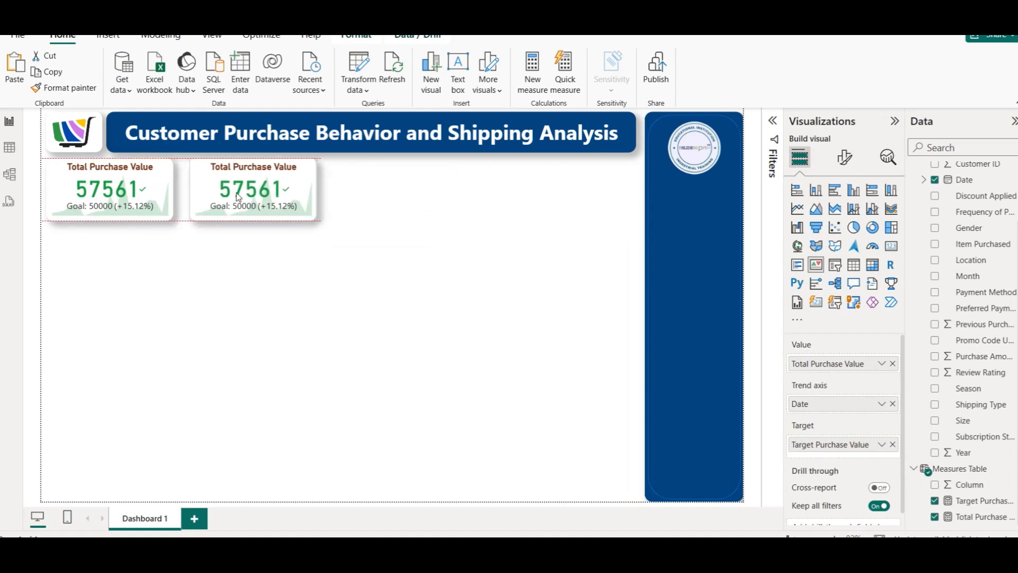
{"action": "left_click", "coordinate": [309, 251]}
{"action": "left_click", "coordinate": [146, 220]}
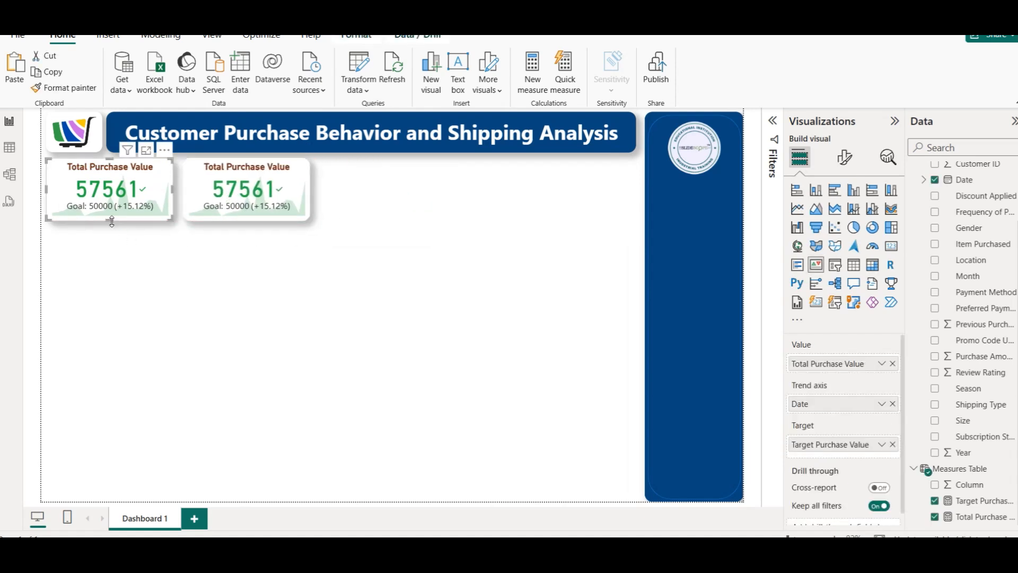
{"action": "left_click", "coordinate": [209, 190]}
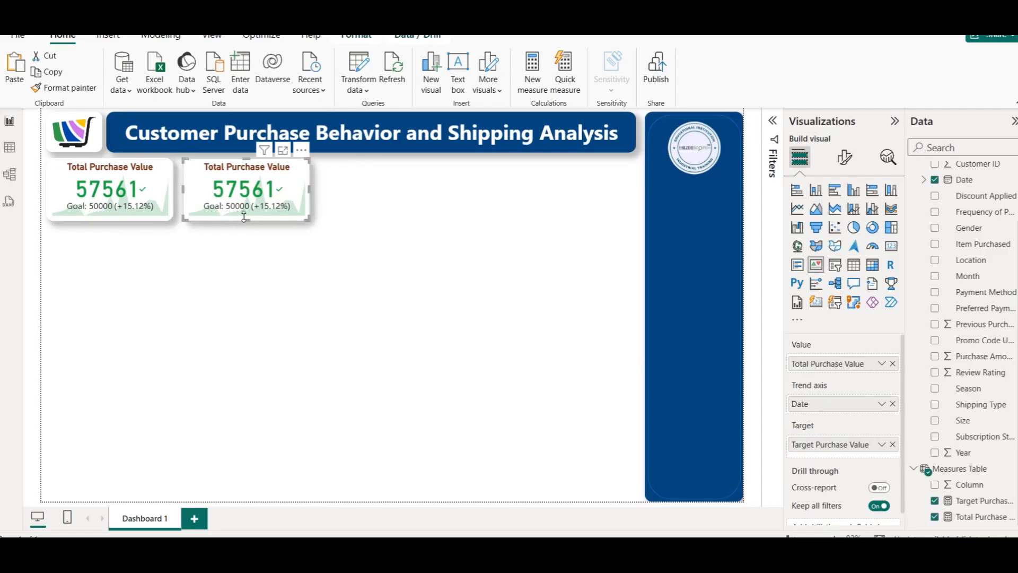
{"action": "left_click", "coordinate": [317, 236]}
{"action": "left_click", "coordinate": [274, 191]}
Examine the data table's columns, especially Review Rating, and return to the report
{"action": "left_click", "coordinate": [9, 147]}
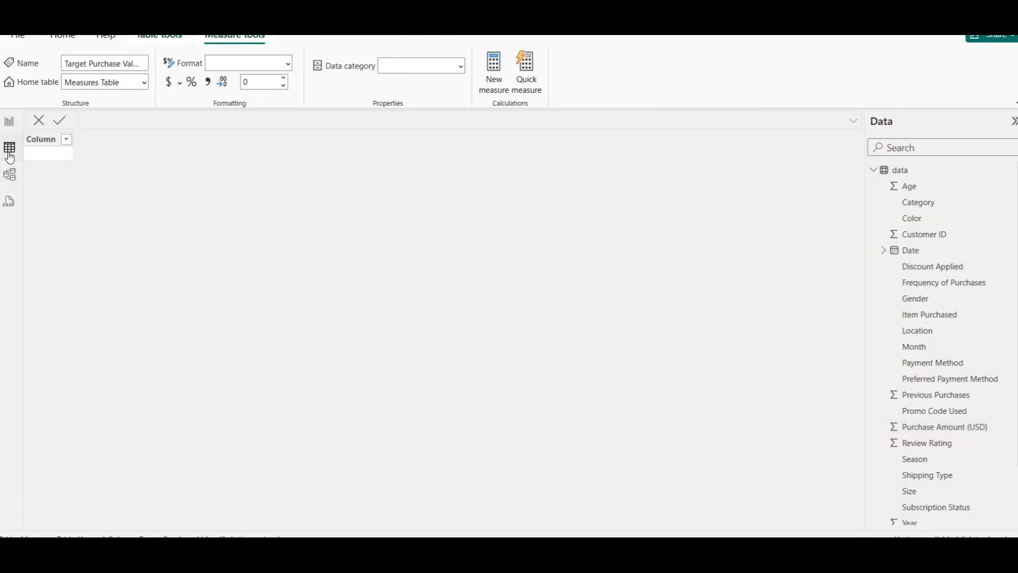
{"action": "left_click", "coordinate": [904, 174]}
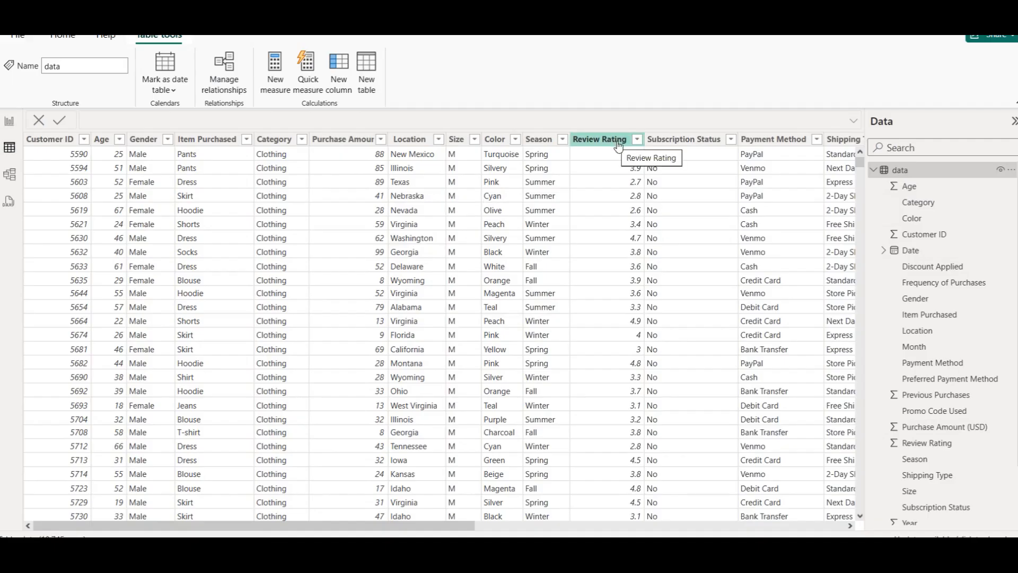
{"action": "left_click", "coordinate": [9, 121]}
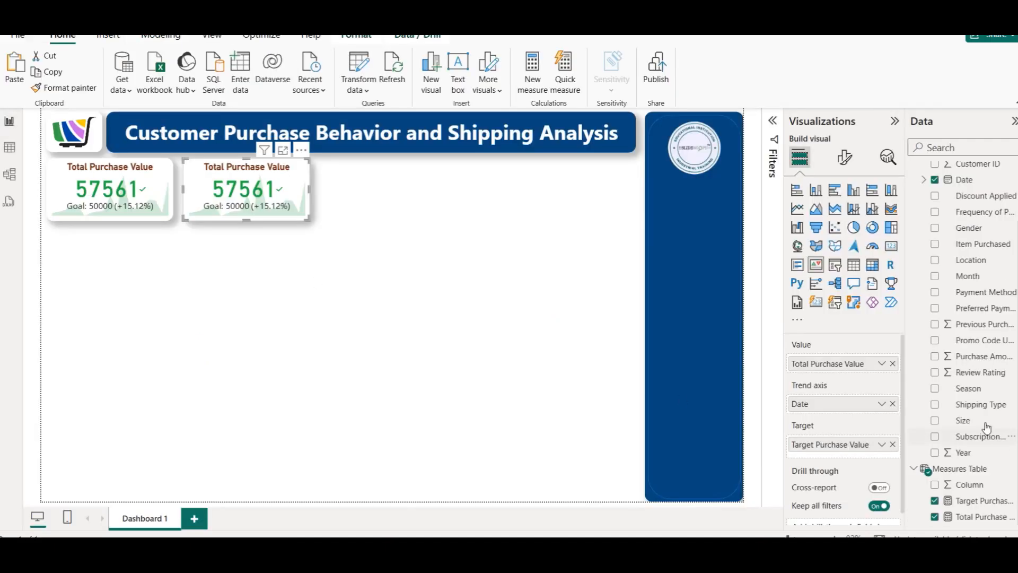
Create the measure Avg Rating = AVERAGE(data[Review Rating]) in the Measures Table
{"action": "left_click", "coordinate": [949, 468]}
{"action": "right_click", "coordinate": [949, 468]}
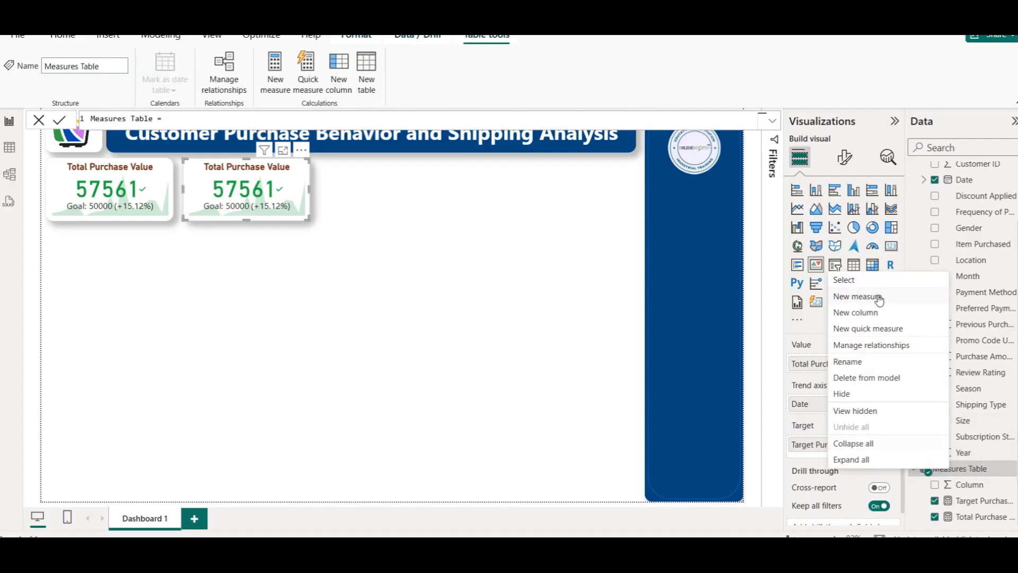
{"action": "left_click", "coordinate": [883, 297]}
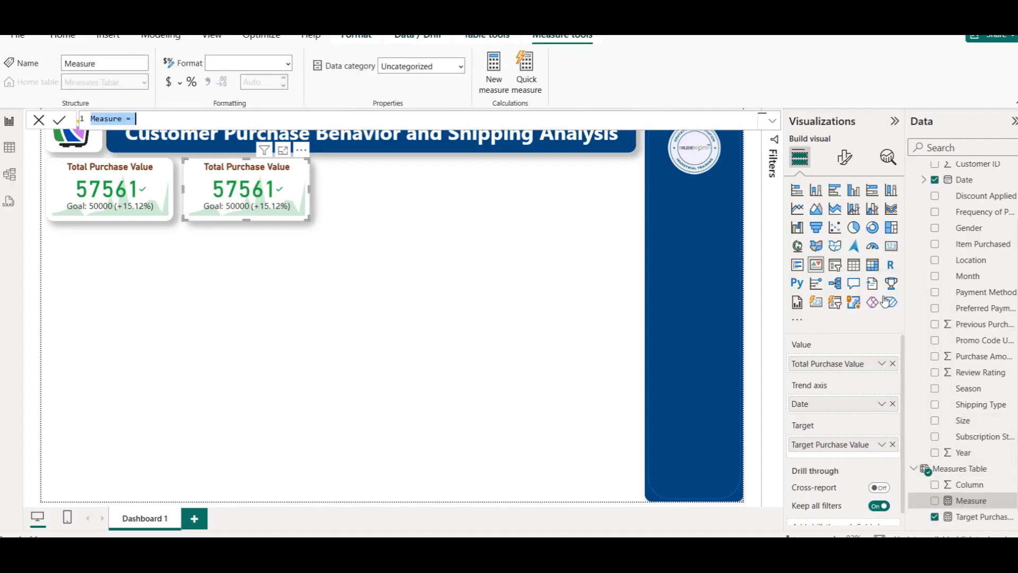
{"action": "type", "text": "Avg Ra"}
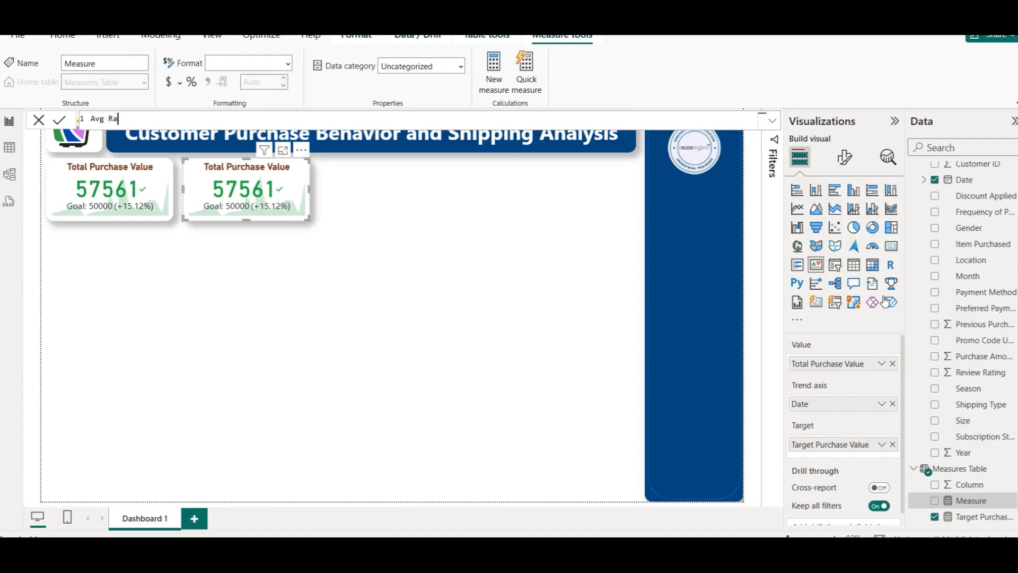
{"action": "type", "text": "ting = AVE"}
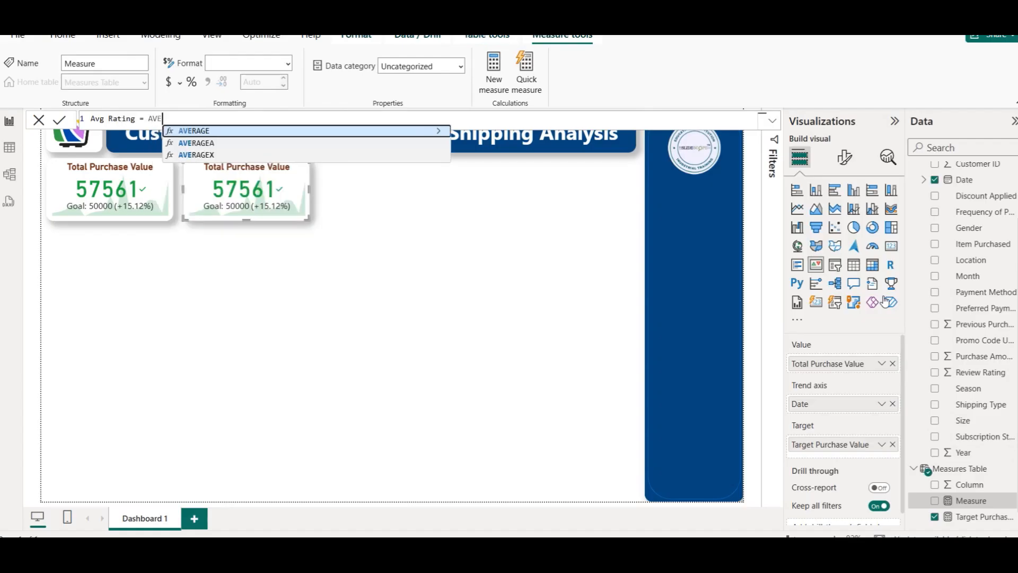
{"action": "key", "text": "Tab"}
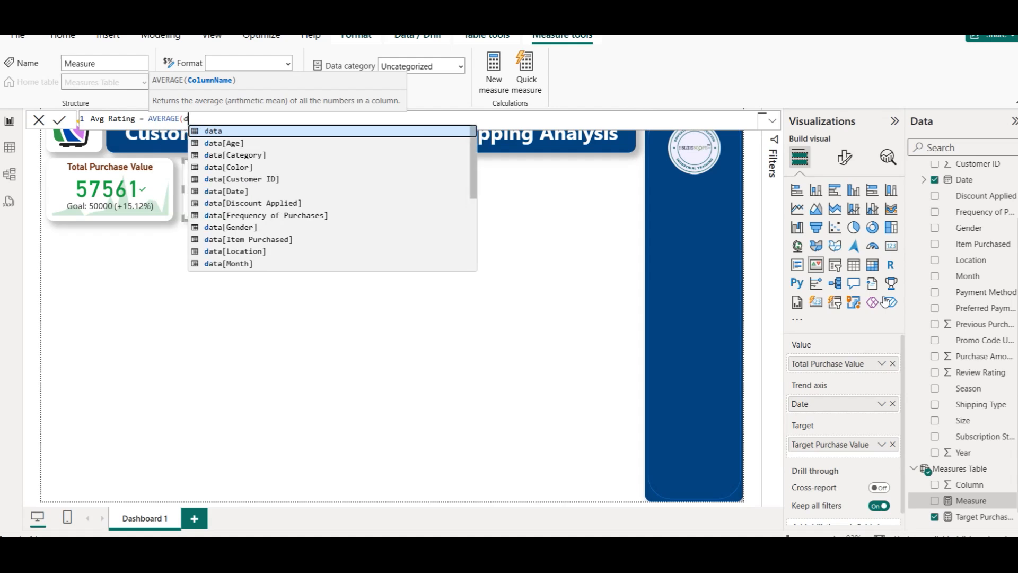
{"action": "type", "text": "data"}
{"action": "key", "text": "Down"}
{"action": "key", "text": "Down"}
{"action": "key", "text": "Down"}
{"action": "key", "text": "Down"}
{"action": "key", "text": "Down"}
{"action": "key", "text": "Down"}
{"action": "key", "text": "Down"}
{"action": "key", "text": "Down"}
{"action": "key", "text": "Down"}
{"action": "key", "text": "Down"}
{"action": "key", "text": "Down"}
{"action": "key", "text": "Down"}
{"action": "key", "text": "Down"}
{"action": "key", "text": "Down"}
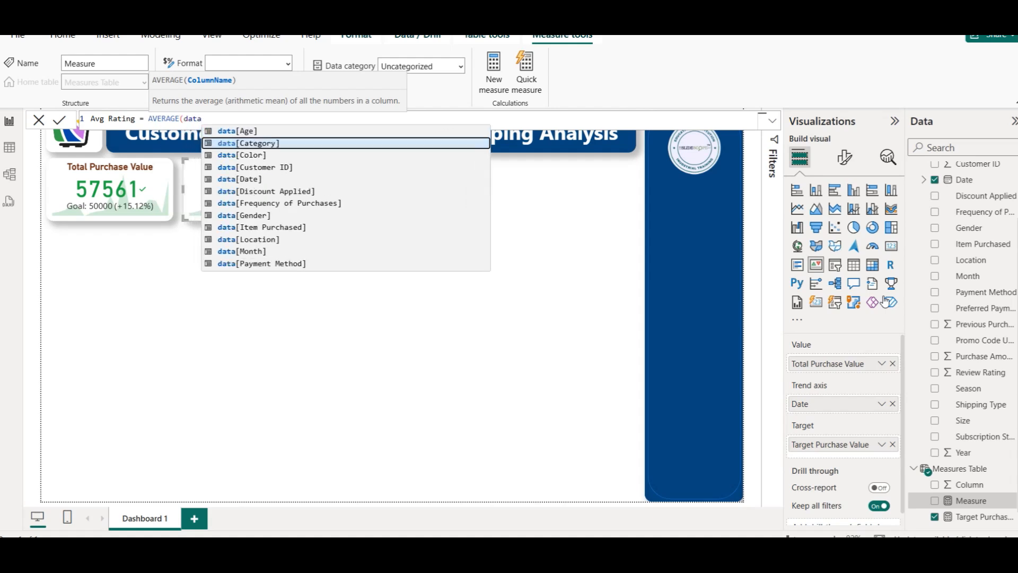
{"action": "key", "text": "Down"}
{"action": "key", "text": "Down"}
{"action": "key", "text": "Down"}
{"action": "key", "text": "Down"}
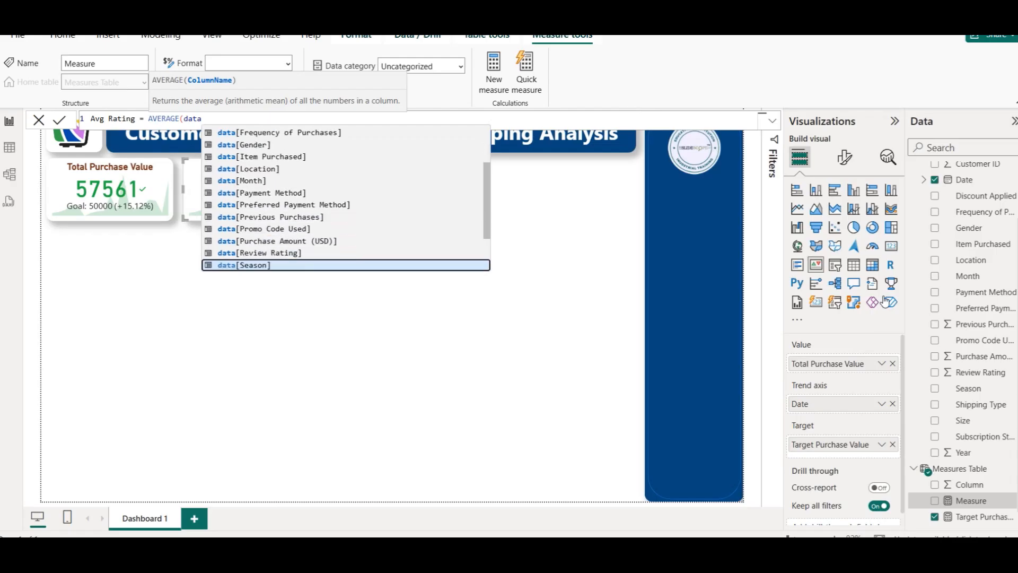
{"action": "key", "text": "Up"}
{"action": "key", "text": "Up"}
{"action": "key", "text": "Tab"}
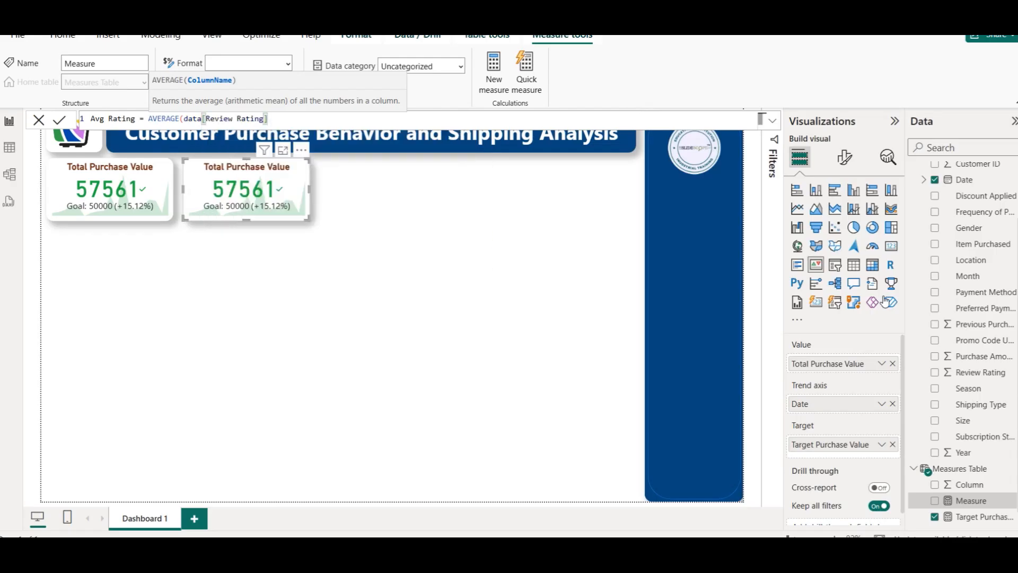
{"action": "type", "text": ")"}
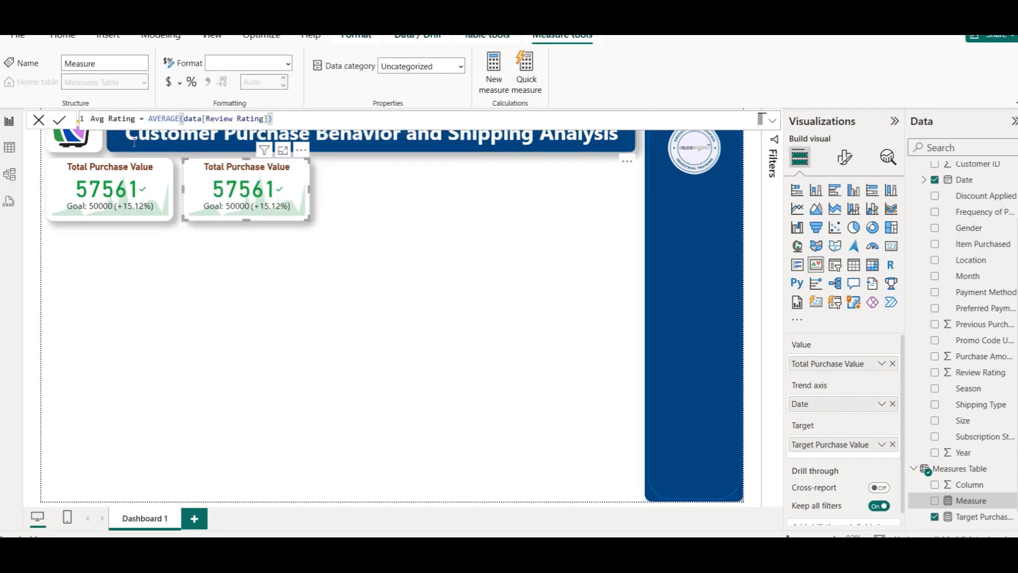
{"action": "left_click", "coordinate": [60, 121]}
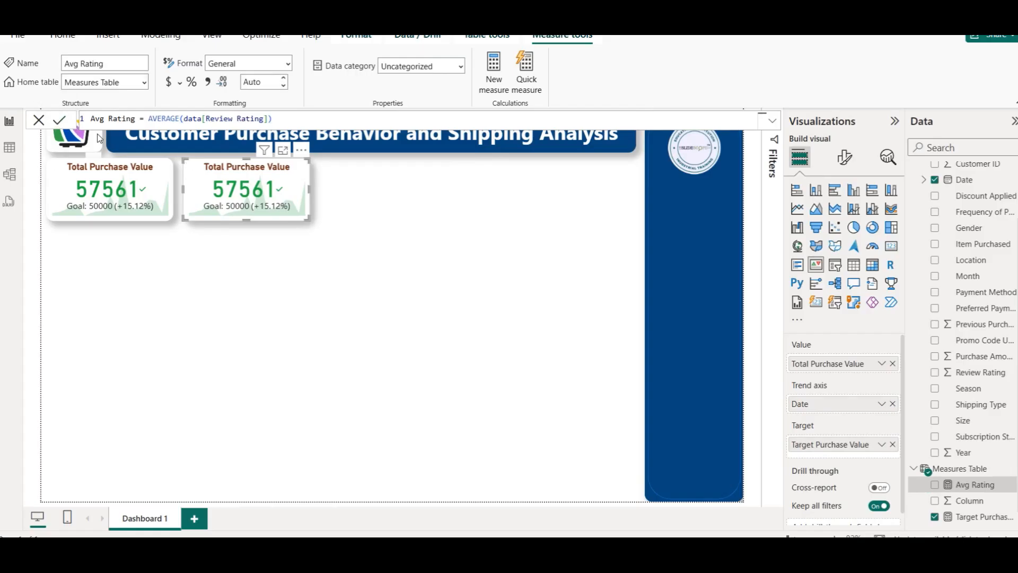
Remove the target and purchase value fields from the second KPI card and use Avg Rating as its value
{"action": "left_click", "coordinate": [893, 444]}
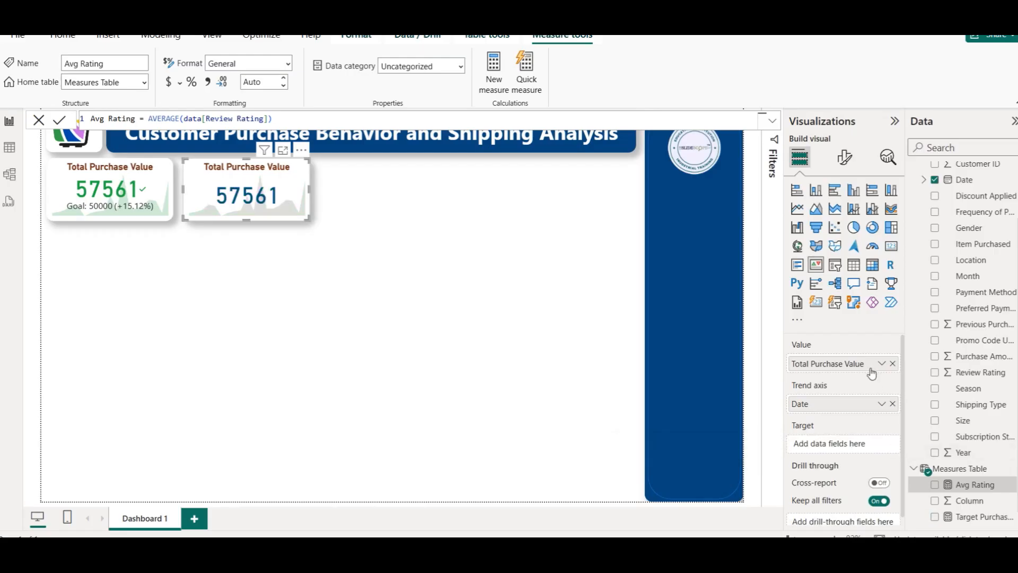
{"action": "left_click", "coordinate": [892, 363]}
{"action": "left_click_drag", "start_coordinate": [962, 477], "coordinate": [829, 366]}
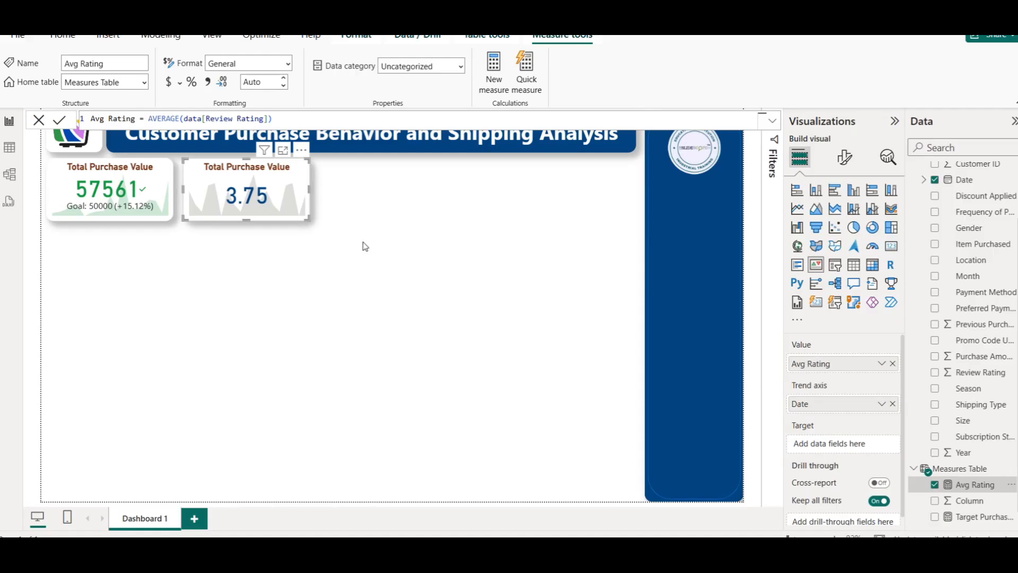
Create the measure Target Avg. Rating = 4.0 from a copy of the Target Purchase Value formula and assign it as the second card's target
{"action": "scroll", "coordinate": [975, 493], "scroll_direction": "down", "scroll_amount": 1}
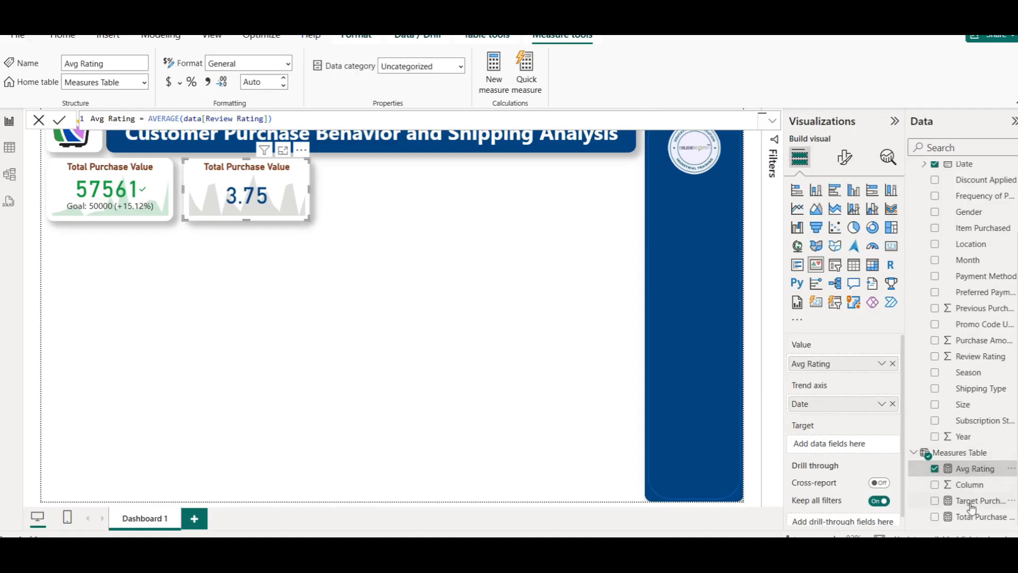
{"action": "left_click", "coordinate": [973, 503]}
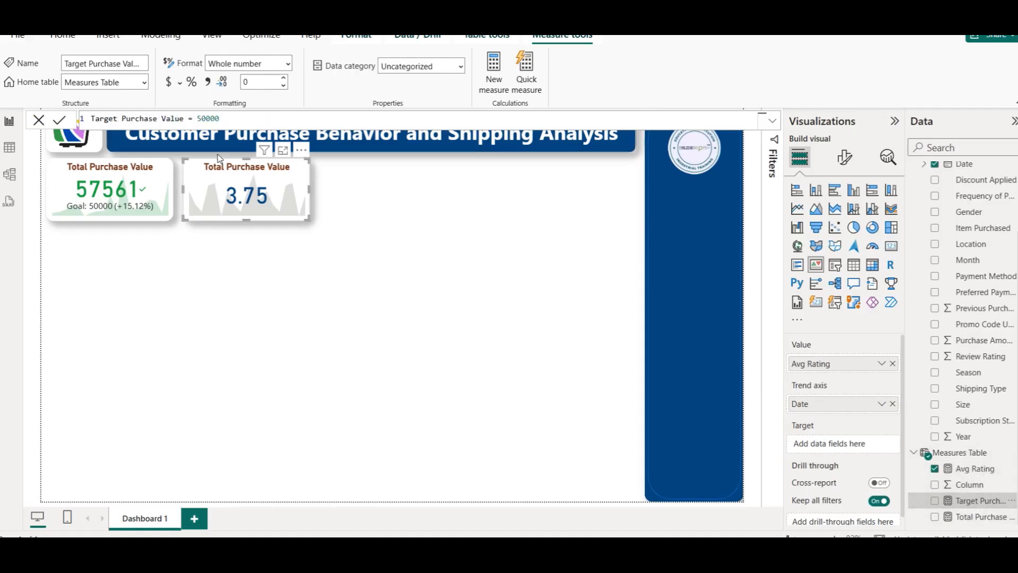
{"action": "triple_click", "coordinate": [233, 119]}
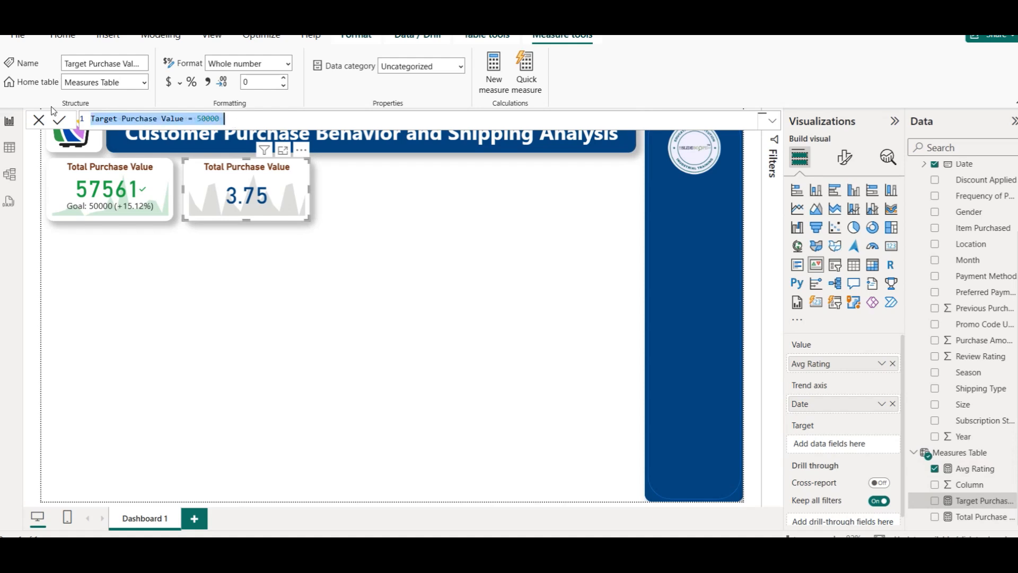
{"action": "left_click", "coordinate": [146, 36]}
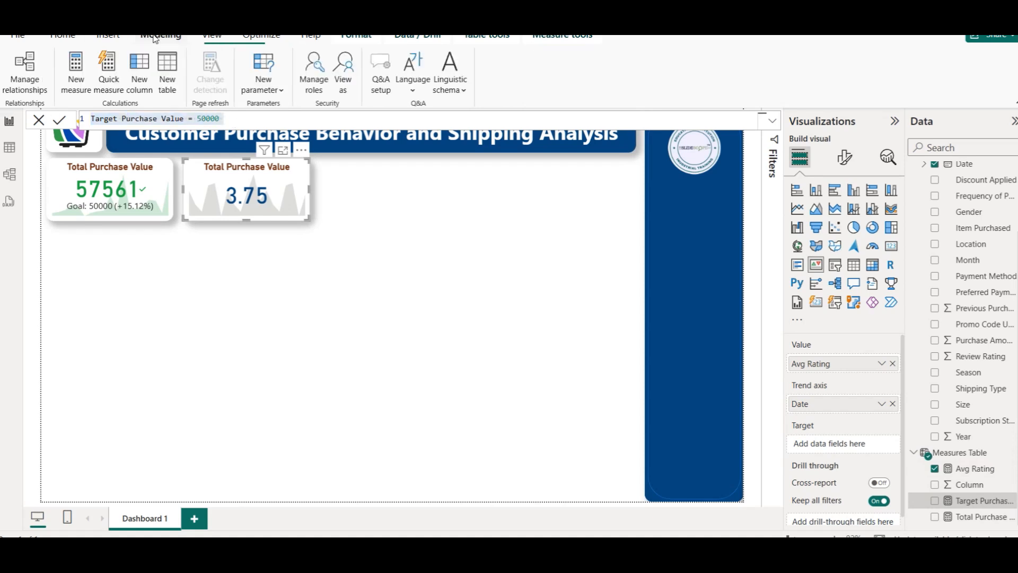
{"action": "left_click", "coordinate": [87, 80]}
{"action": "key", "text": "ctrl+a"}
{"action": "key", "text": "ctrl+v"}
{"action": "double_click", "coordinate": [105, 118]}
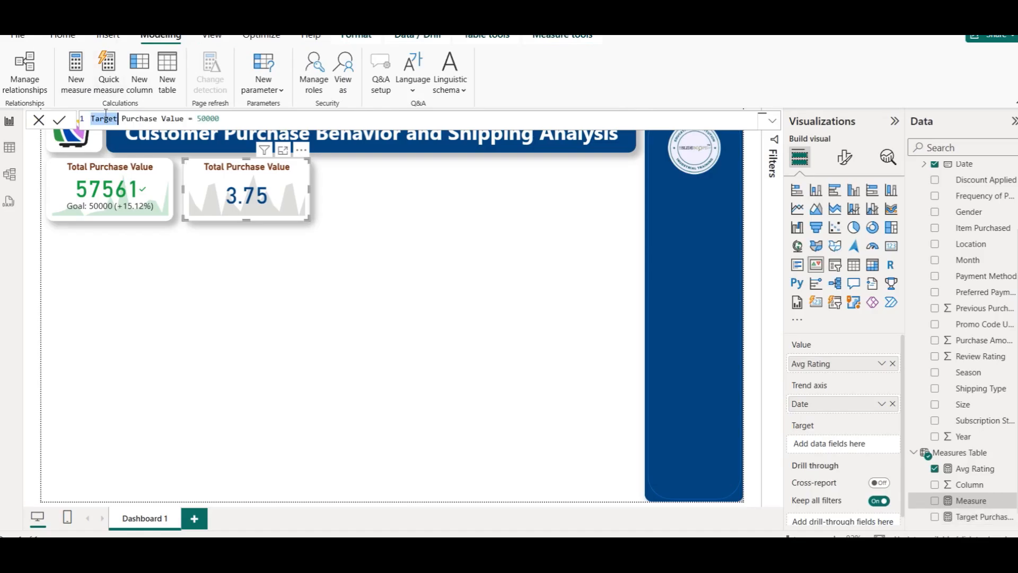
{"action": "key", "text": "Right"}
{"action": "key", "text": "Right"}
{"action": "key", "text": "shift+Right"}
{"action": "key", "text": "shift+Right"}
{"action": "key", "text": "shift+Right"}
{"action": "key", "text": "shift+Right"}
{"action": "key", "text": "shift+Right"}
{"action": "key", "text": "shift+Right"}
{"action": "key", "text": "shift+Right"}
{"action": "key", "text": "shift+Right"}
{"action": "key", "text": "shift+Right"}
{"action": "key", "text": "shift+Right"}
{"action": "key", "text": "shift+Right"}
{"action": "key", "text": "shift+Right"}
{"action": "key", "text": "shift+Right"}
{"action": "key", "text": "shift+Right"}
{"action": "type", "text": "Avg. Rating"}
{"action": "double_click", "coordinate": [186, 118]}
{"action": "type", "text": "4.0"}
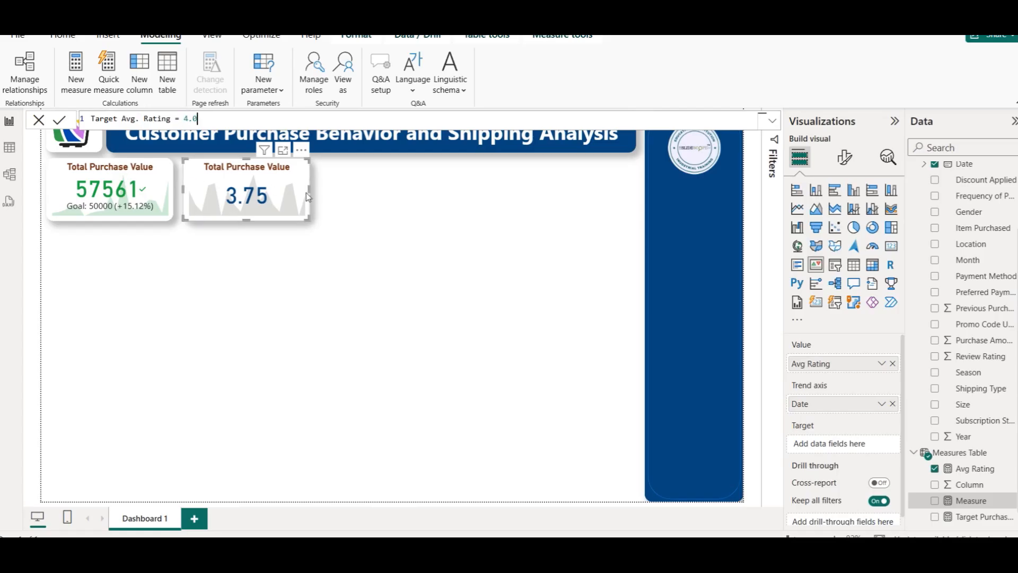
{"action": "left_click", "coordinate": [58, 120]}
{"action": "left_click_drag", "start_coordinate": [976, 501], "coordinate": [858, 453]}
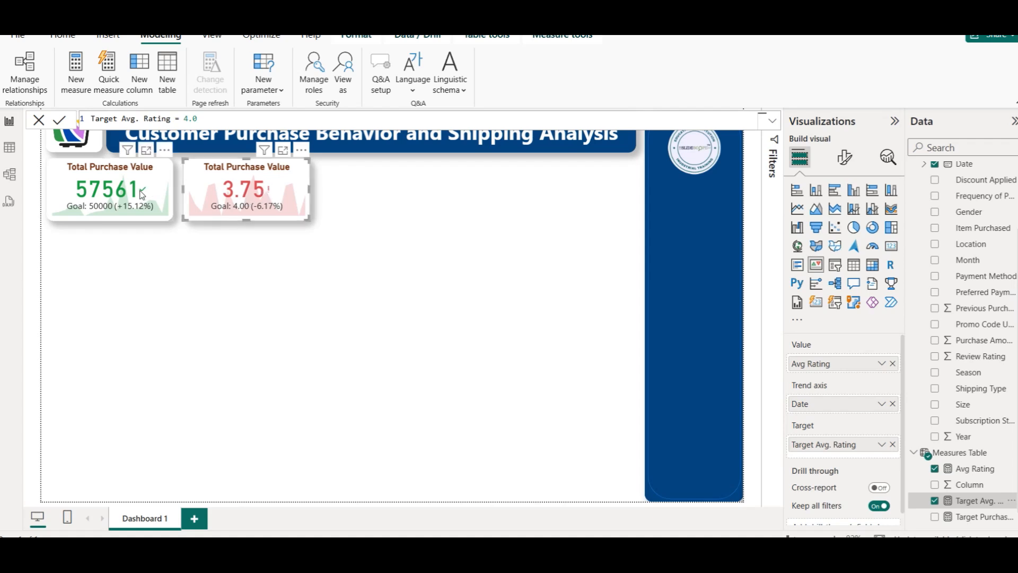
Set the status icon size on the Total Purchase Value card to 13 pt, leaving its date display off
{"action": "left_click", "coordinate": [164, 172]}
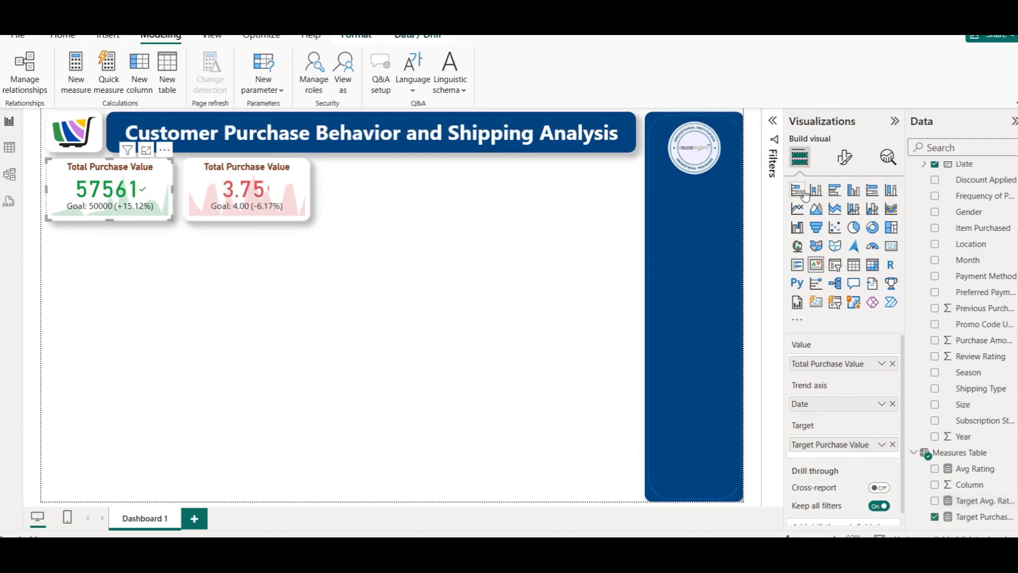
{"action": "left_click", "coordinate": [845, 157]}
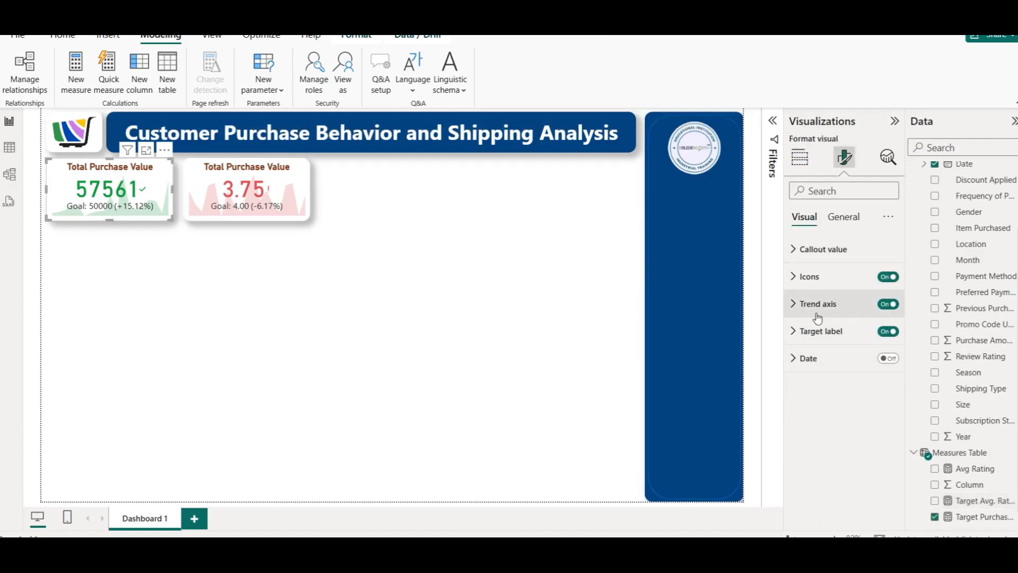
{"action": "left_click", "coordinate": [811, 276]}
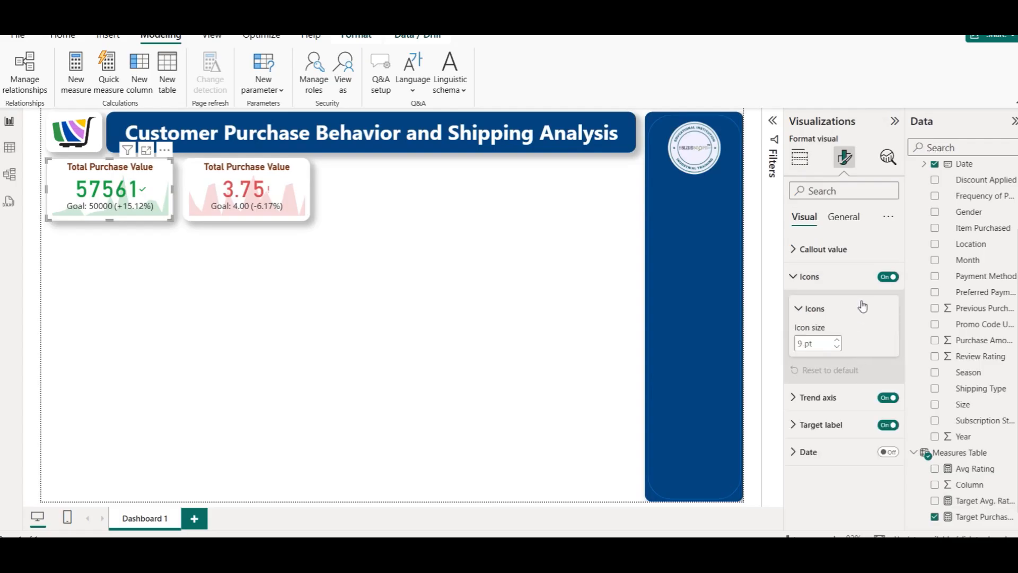
{"action": "left_click", "coordinate": [888, 276]}
{"action": "left_click", "coordinate": [887, 276]}
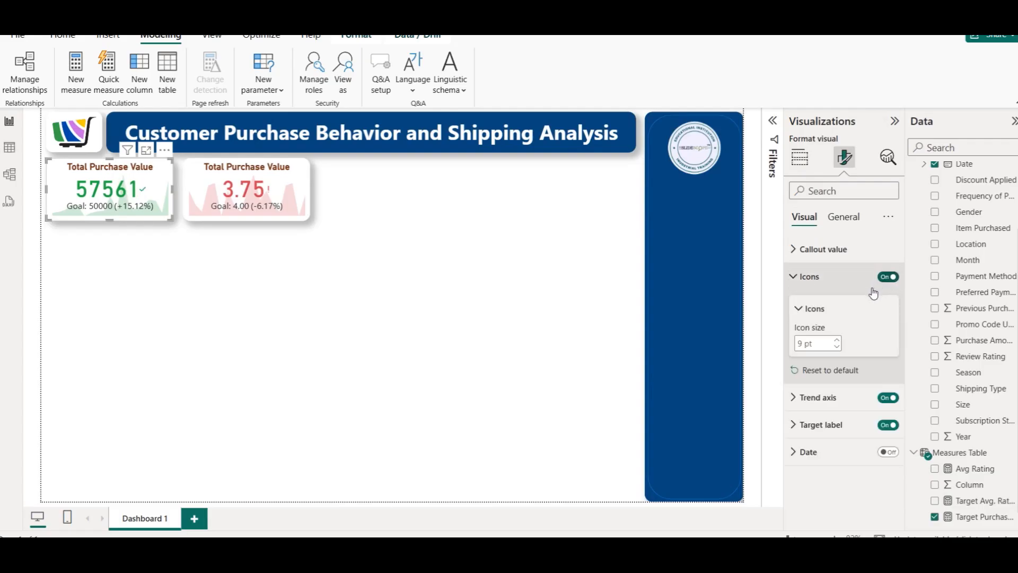
{"action": "left_click", "coordinate": [835, 340]}
{"action": "left_click", "coordinate": [836, 340]}
{"action": "left_click", "coordinate": [835, 340]}
{"action": "left_click", "coordinate": [835, 339]}
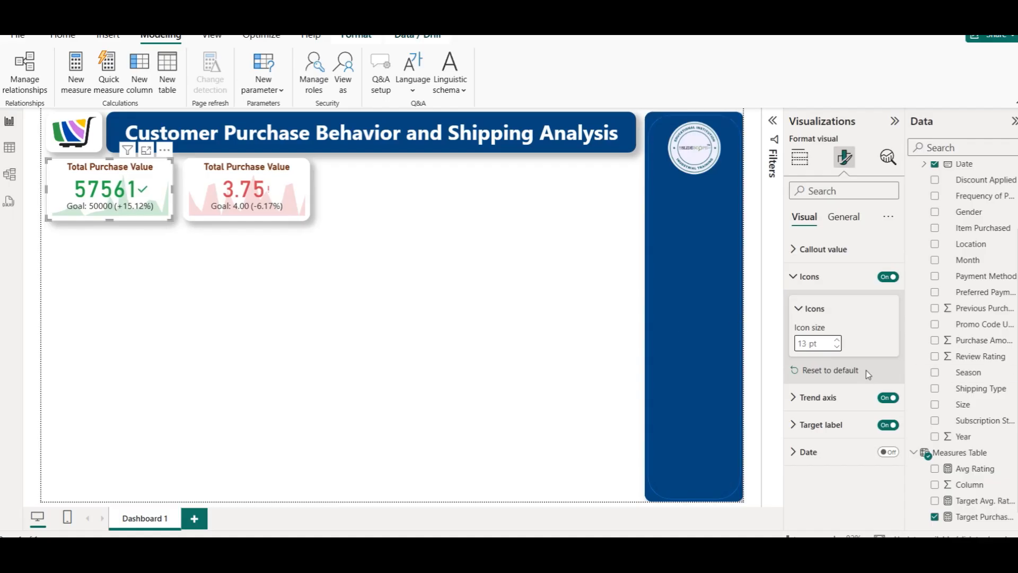
{"action": "left_click", "coordinate": [888, 452]}
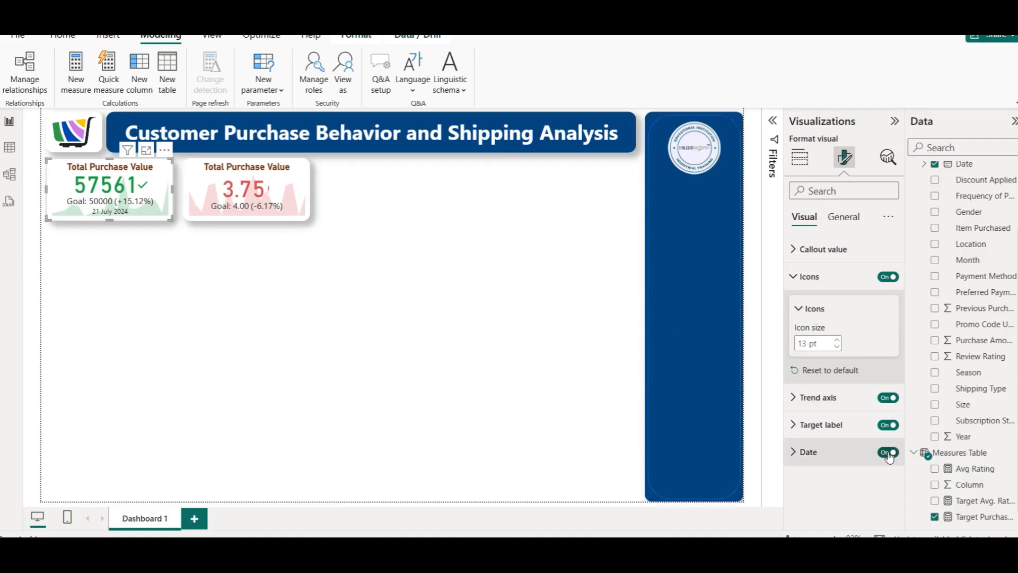
{"action": "left_click", "coordinate": [888, 452]}
{"action": "left_click", "coordinate": [518, 334]}
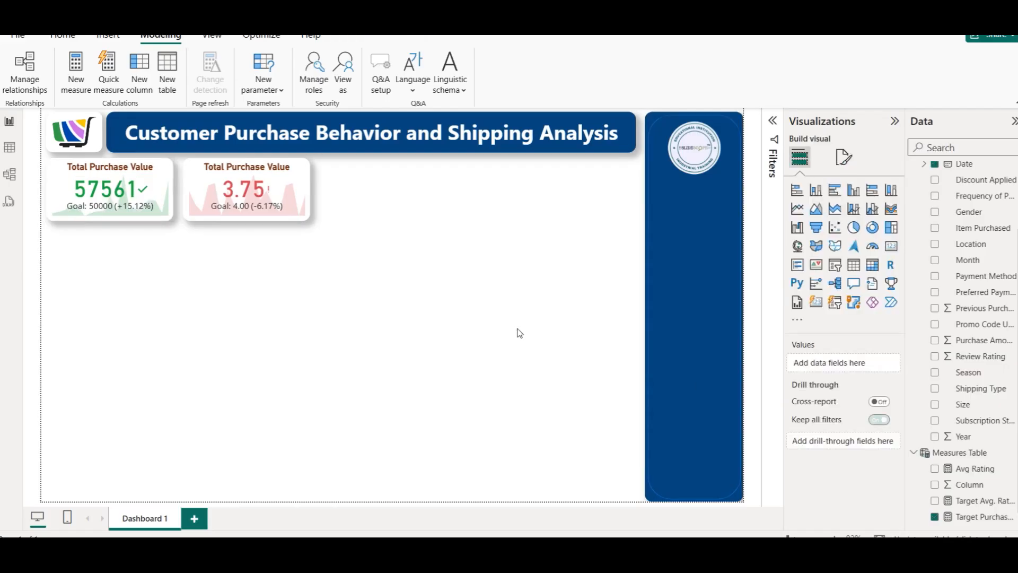
Change the second KPI card's title to "Avg. Rating KPI"
{"action": "left_click", "coordinate": [119, 187]}
{"action": "left_click", "coordinate": [253, 186]}
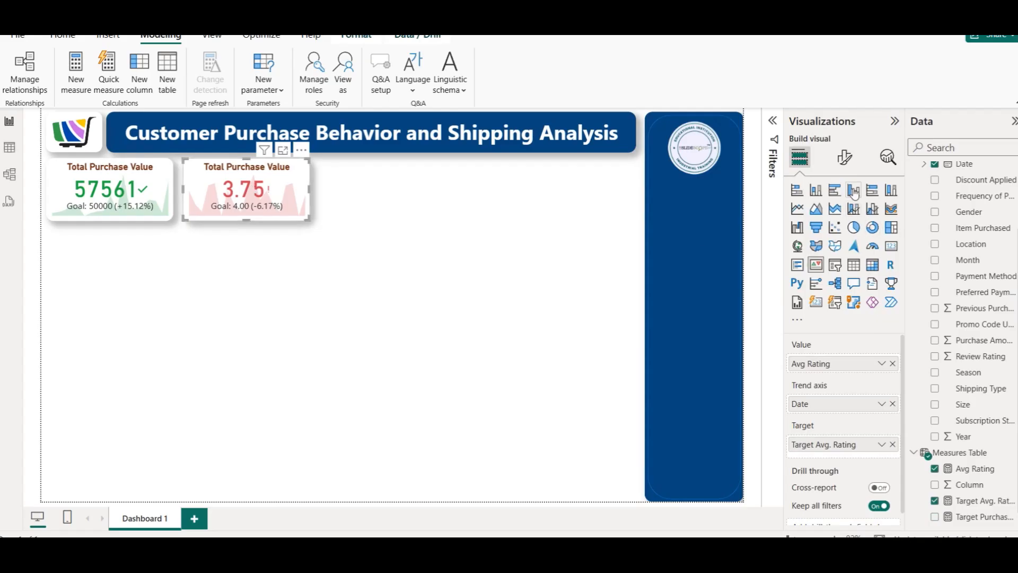
{"action": "left_click", "coordinate": [844, 157]}
{"action": "left_click", "coordinate": [843, 216]}
{"action": "left_click", "coordinate": [817, 278]}
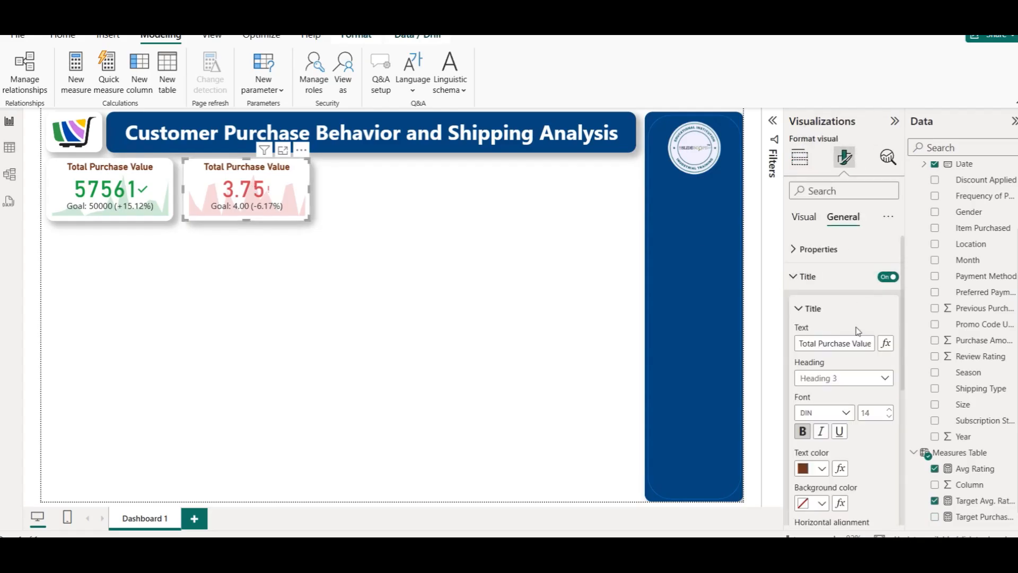
{"action": "triple_click", "coordinate": [859, 342]}
{"action": "type", "text": "Avg. Rating KPI"}
{"action": "left_click", "coordinate": [395, 358]}
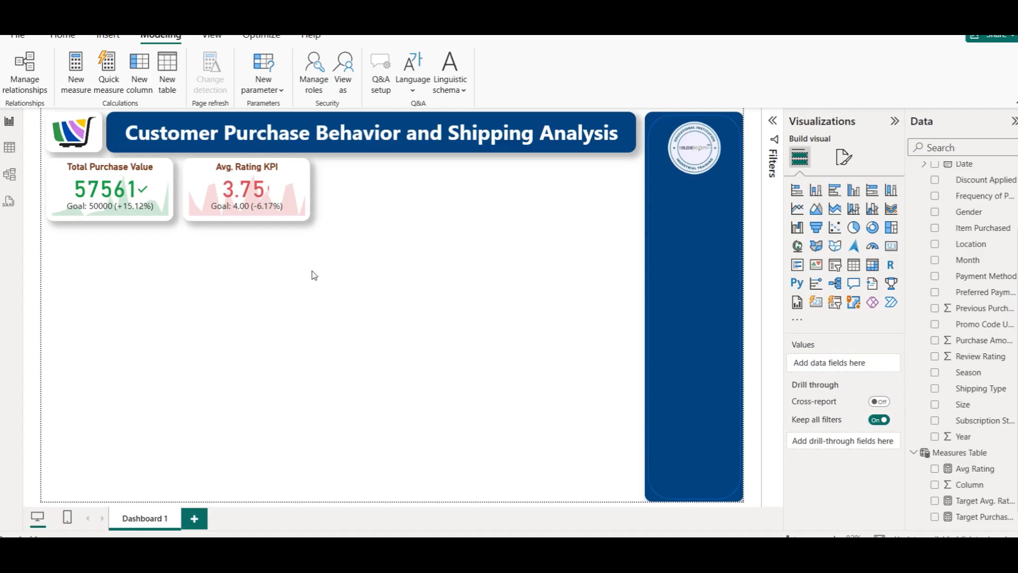
Make both KPI cards shorter and slightly narrower, keeping them equal in size and side by side beneath the title
{"action": "left_click", "coordinate": [117, 215]}
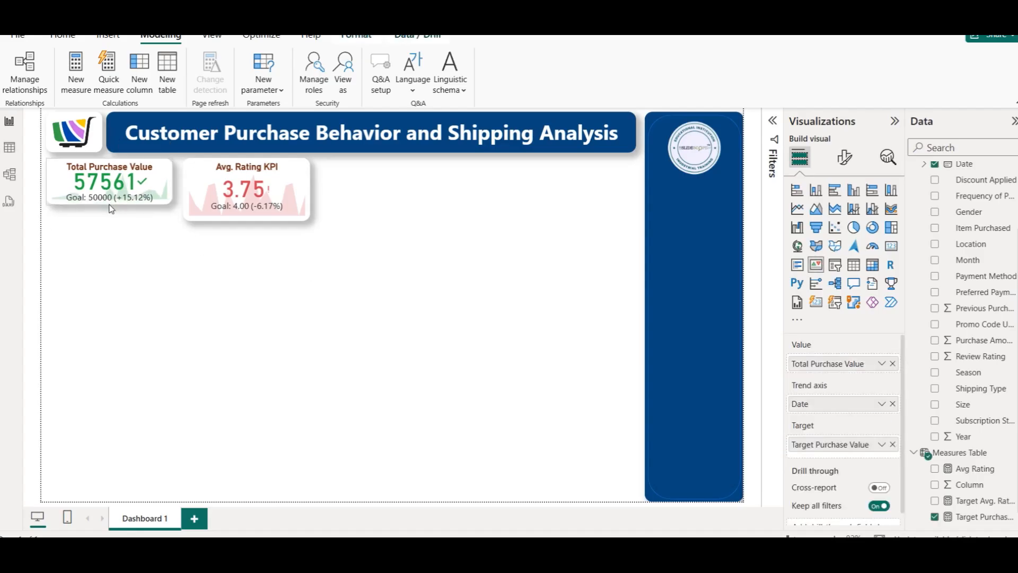
{"action": "left_click", "coordinate": [247, 216]}
{"action": "left_click_drag", "start_coordinate": [249, 219], "coordinate": [250, 214]}
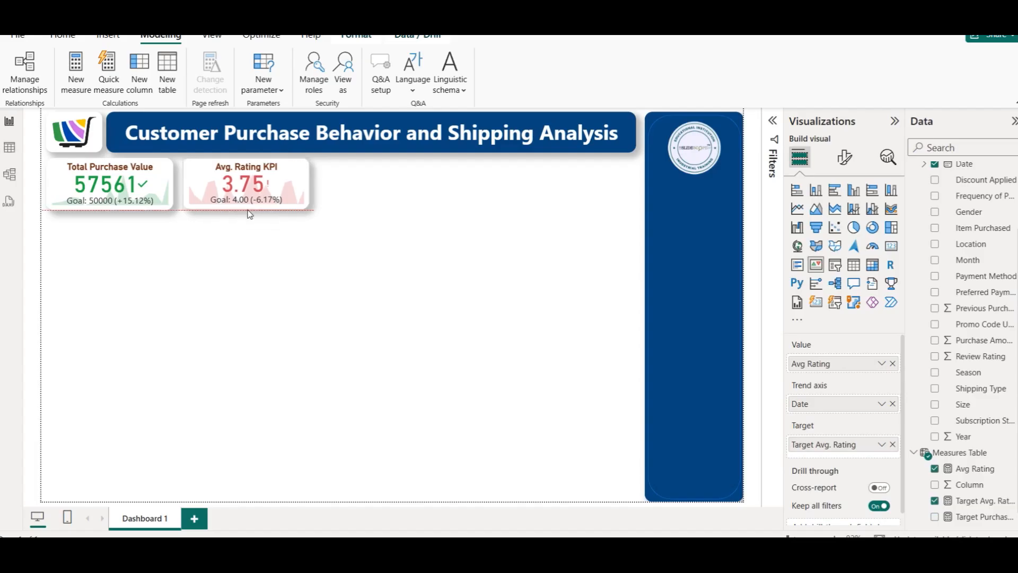
{"action": "left_click", "coordinate": [365, 264]}
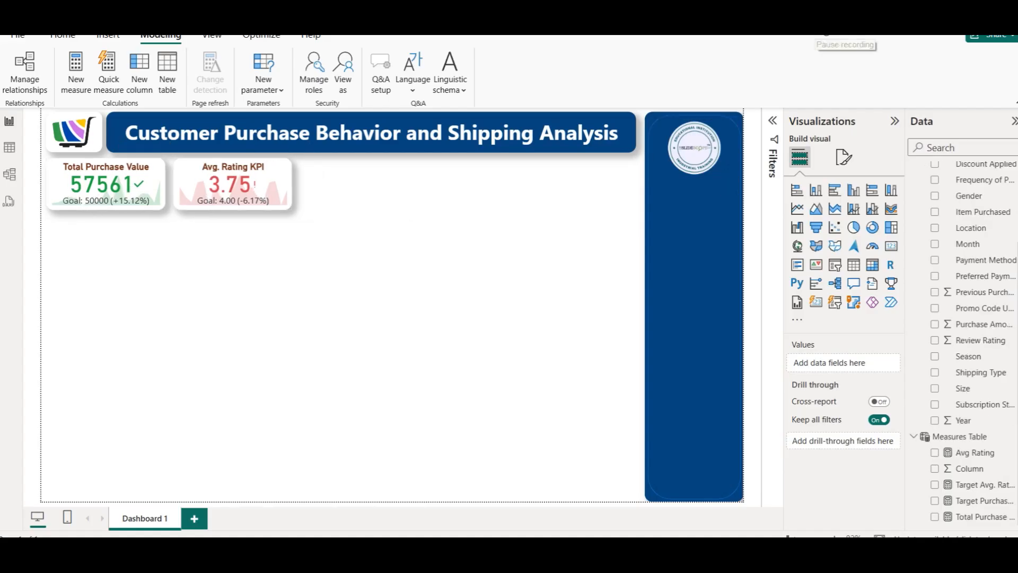
Show the data table's records and examine the Category column
{"action": "scroll", "coordinate": [989, 290], "scroll_direction": "up", "scroll_amount": 3}
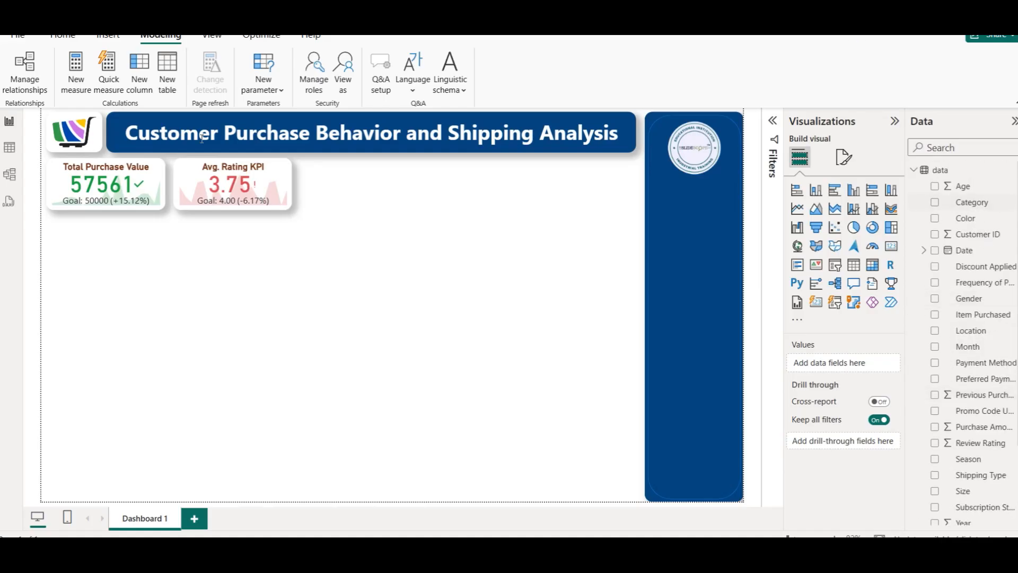
{"action": "left_click", "coordinate": [9, 147]}
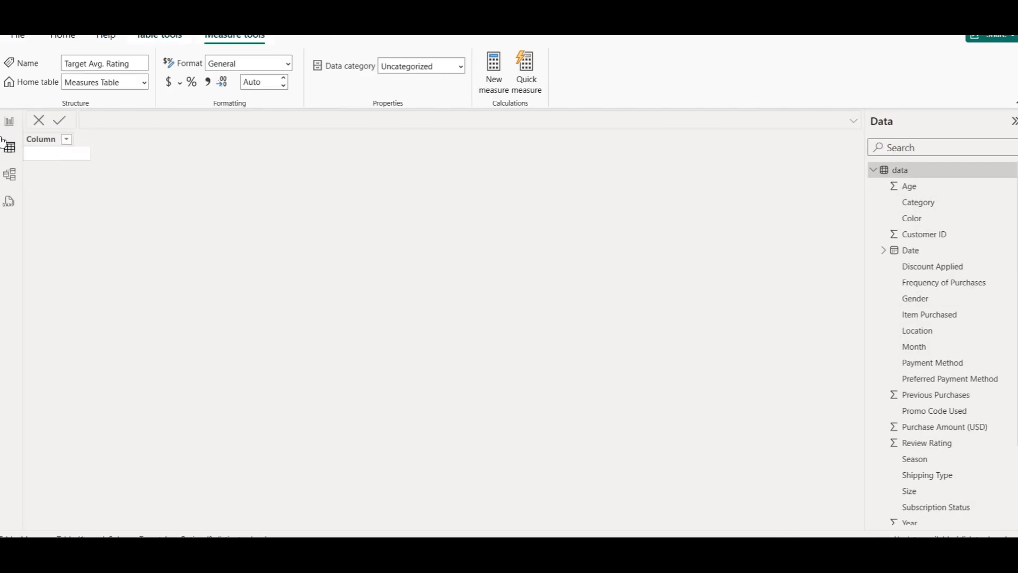
{"action": "left_click", "coordinate": [930, 204]}
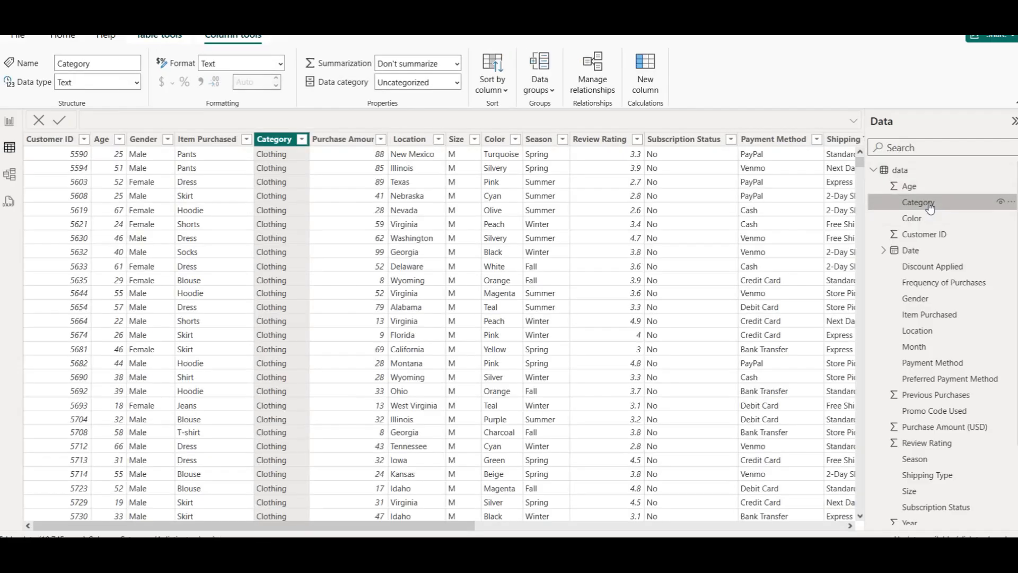
List the distinct values of the Category column in the data table and return to the report page
{"action": "left_click", "coordinate": [302, 141]}
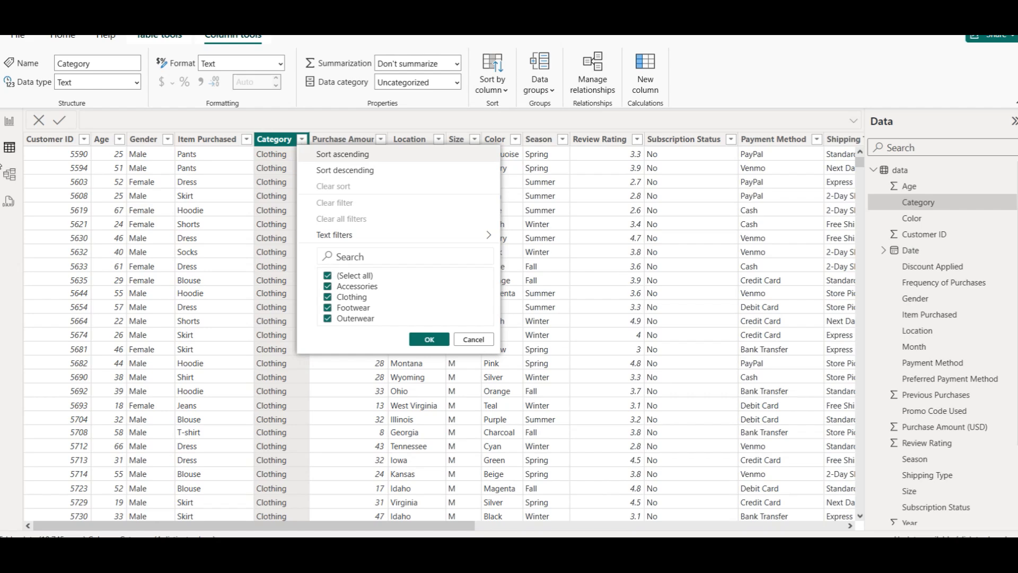
{"action": "left_click", "coordinate": [10, 121]}
Duplicate the Total Purchase Value card and place the copy to the right of the Avg. Rating KPI card
{"action": "left_click", "coordinate": [80, 192]}
{"action": "key", "text": "ctrl+c"}
{"action": "key", "text": "ctrl+v"}
{"action": "left_click_drag", "start_coordinate": [80, 192], "coordinate": [325, 185]}
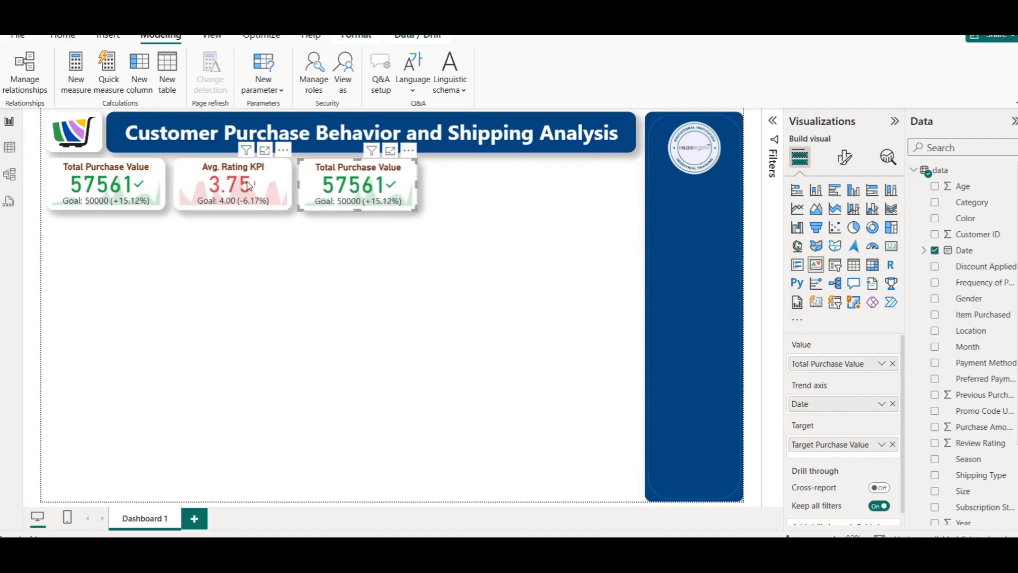
Narrow the three KPI cards and move them closer together in an evenly spaced row beneath the title
{"action": "left_click", "coordinate": [286, 189]}
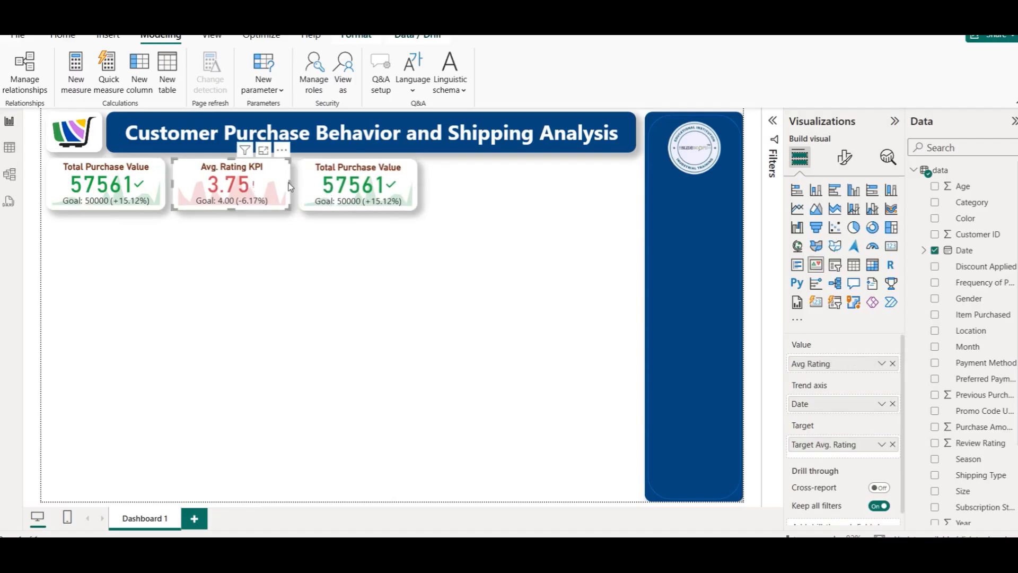
{"action": "left_click_drag", "start_coordinate": [289, 183], "coordinate": [271, 181]}
{"action": "left_click", "coordinate": [163, 178]}
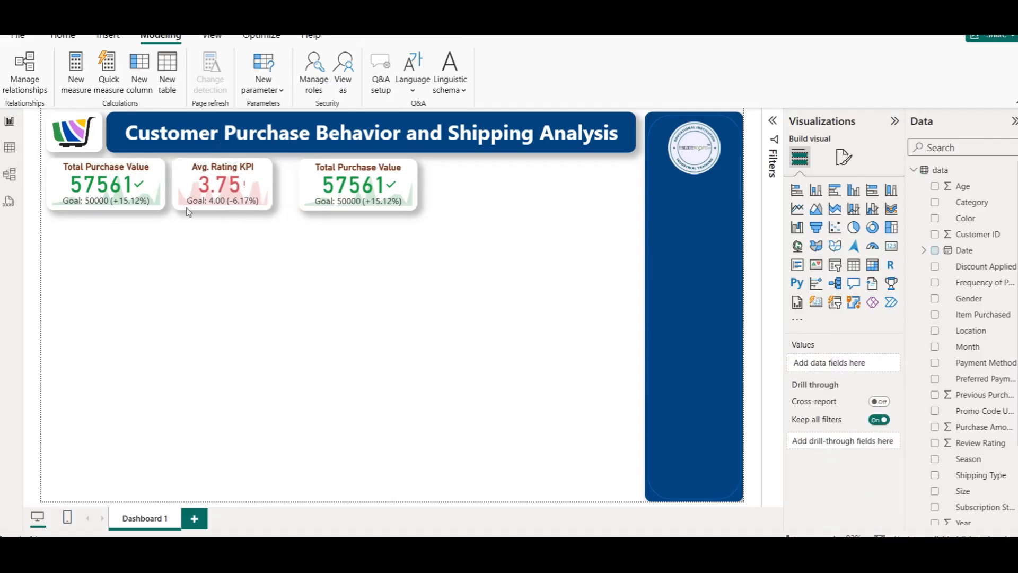
{"action": "left_click_drag", "start_coordinate": [164, 178], "coordinate": [271, 184]}
{"action": "left_click", "coordinate": [215, 191]}
{"action": "left_click_drag", "start_coordinate": [348, 184], "coordinate": [345, 178]}
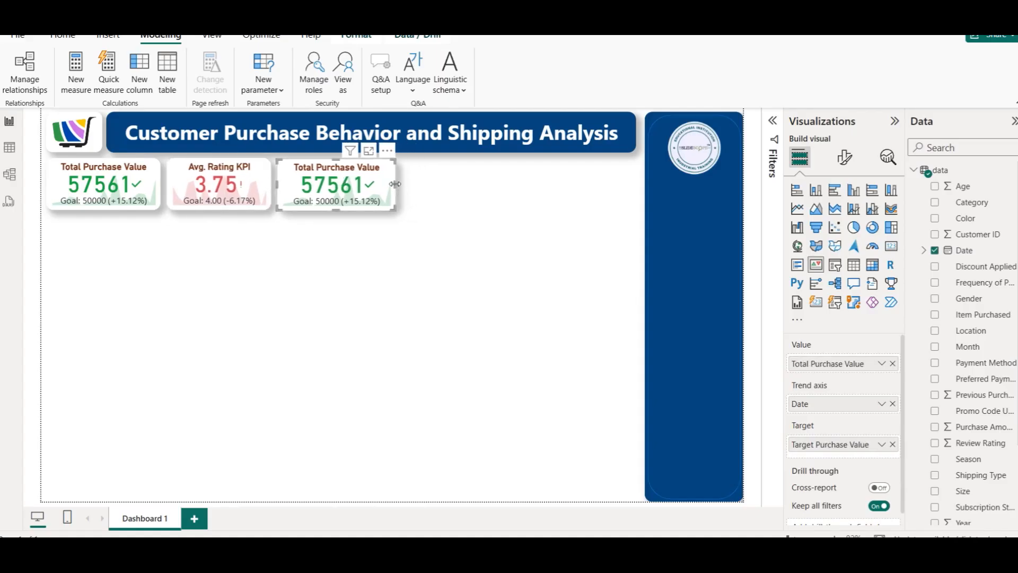
{"action": "left_click_drag", "start_coordinate": [395, 183], "coordinate": [389, 182]}
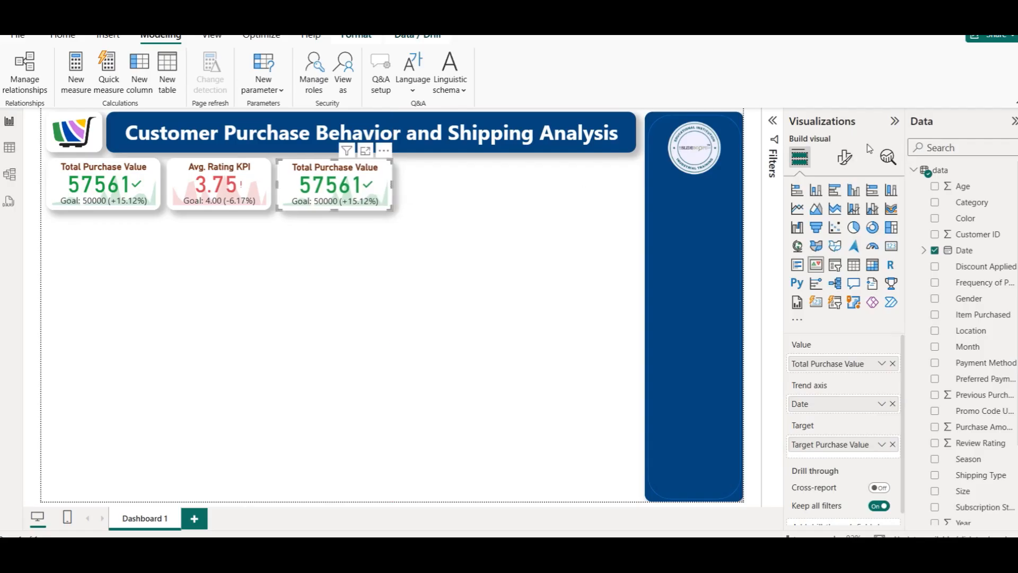
Filter the third card to the Accessories category and remove its Target Purchase Value target
{"action": "left_click", "coordinate": [769, 129]}
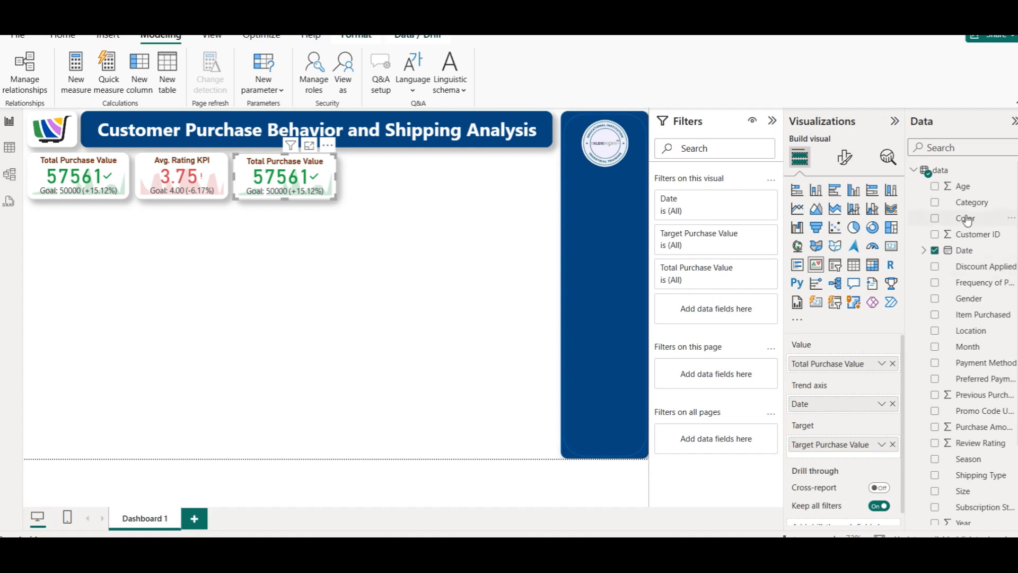
{"action": "left_click_drag", "start_coordinate": [972, 204], "coordinate": [716, 302]}
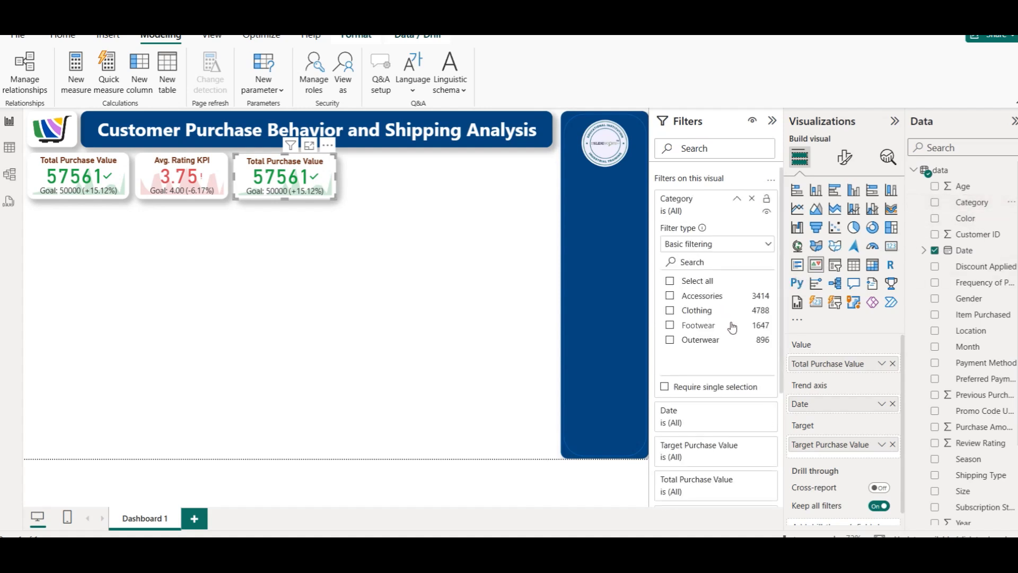
{"action": "left_click", "coordinate": [670, 298]}
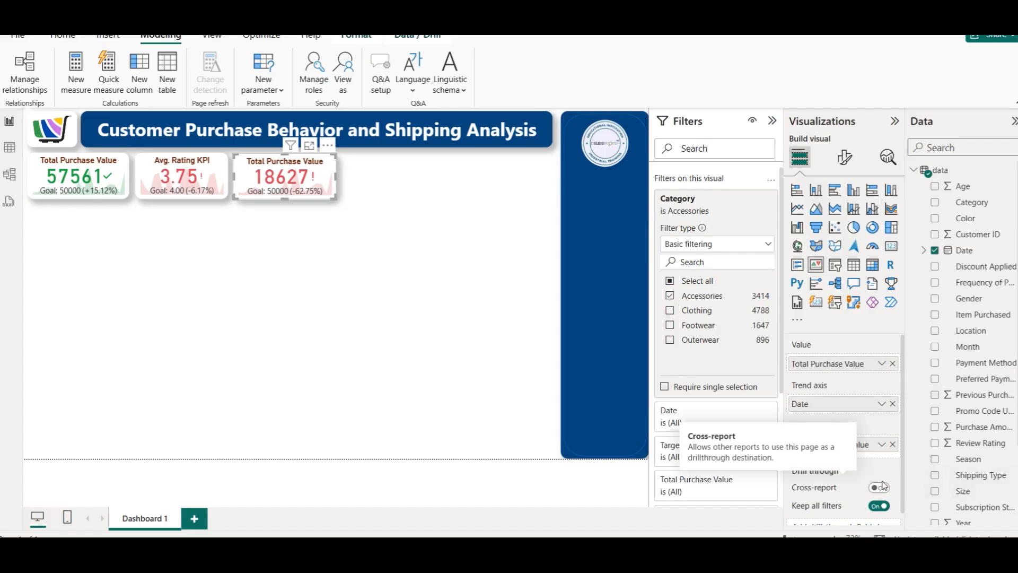
{"action": "left_click", "coordinate": [892, 444]}
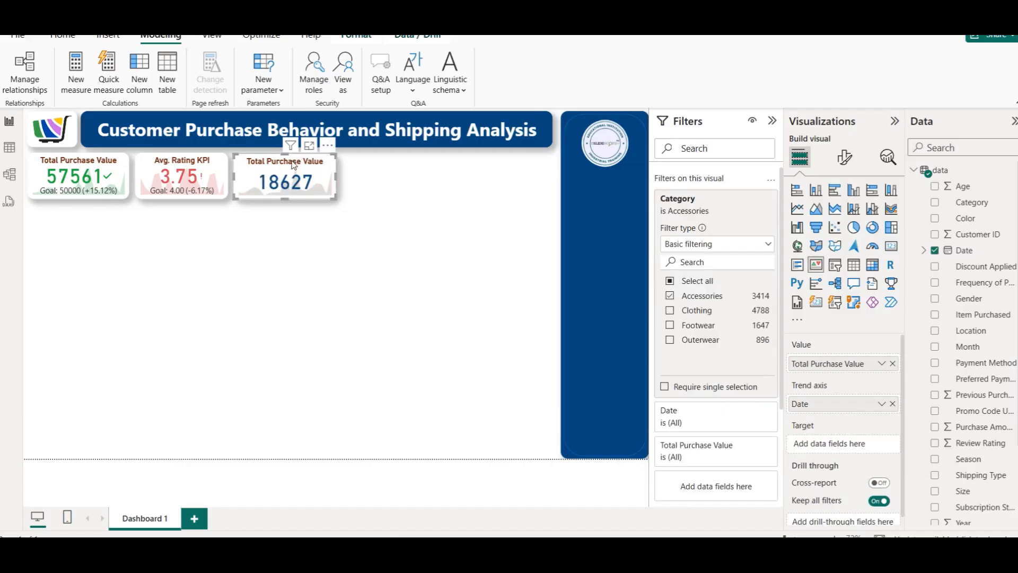
Change the third card's title to "Accessories Revenue"
{"action": "left_click", "coordinate": [846, 161]}
{"action": "left_click", "coordinate": [843, 217]}
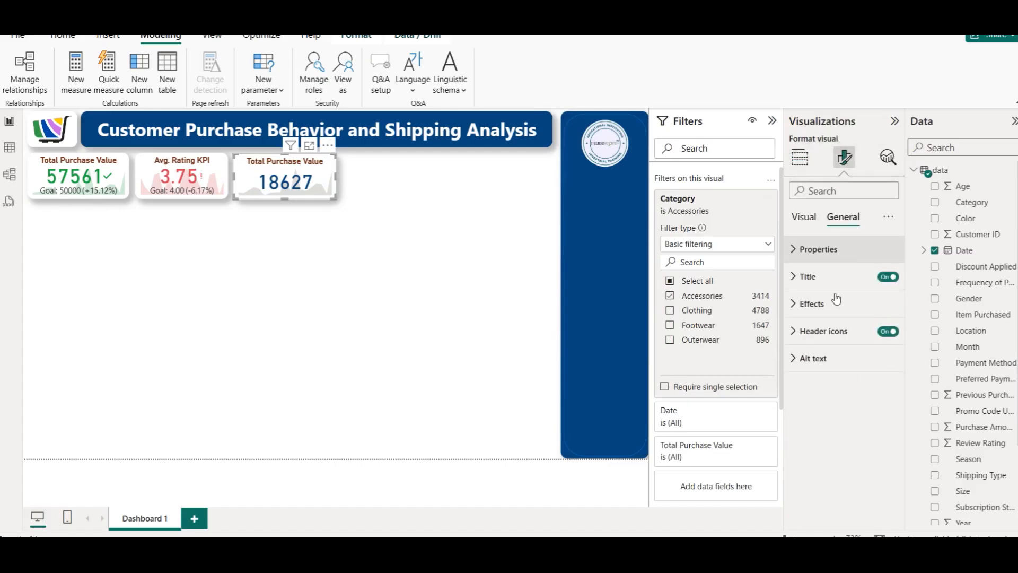
{"action": "left_click", "coordinate": [821, 277]}
{"action": "double_click", "coordinate": [810, 340]}
{"action": "type", "text": "Accesso"}
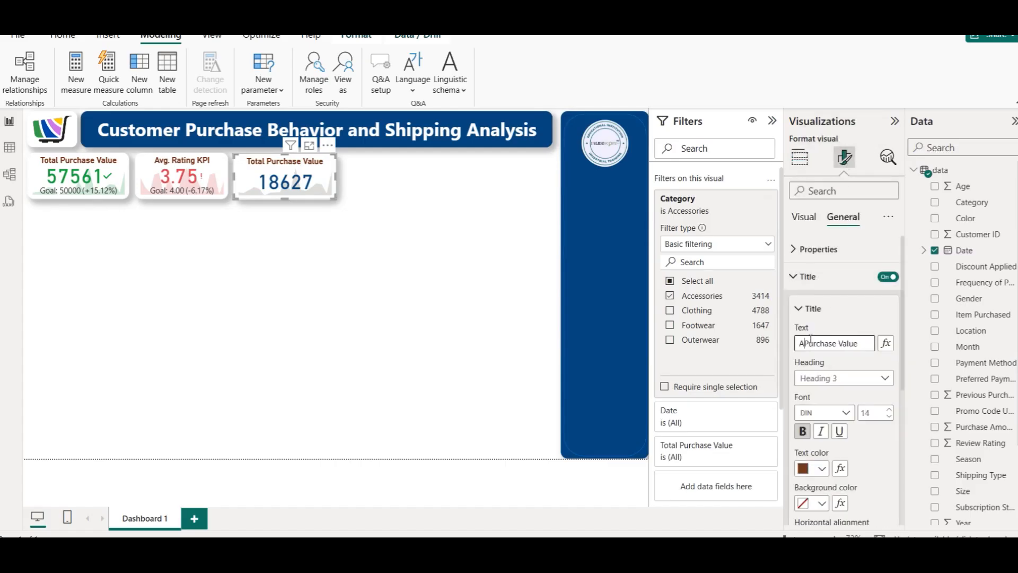
{"action": "type", "text": "ries"}
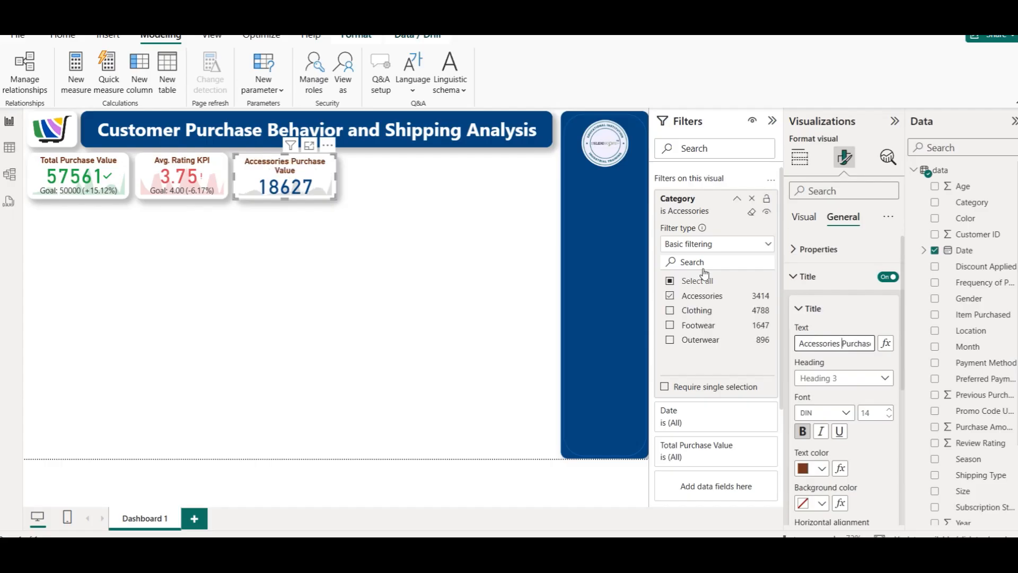
{"action": "scroll", "coordinate": [959, 339], "scroll_direction": "down", "scroll_amount": 3}
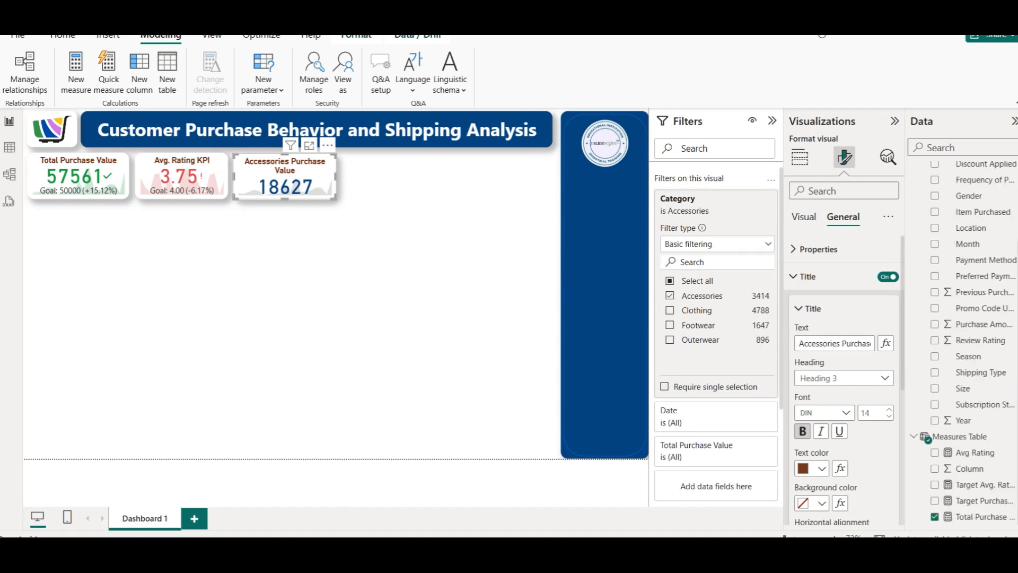
{"action": "left_click_drag", "start_coordinate": [840, 345], "coordinate": [925, 350]}
{"action": "key", "text": "BackSpace"}
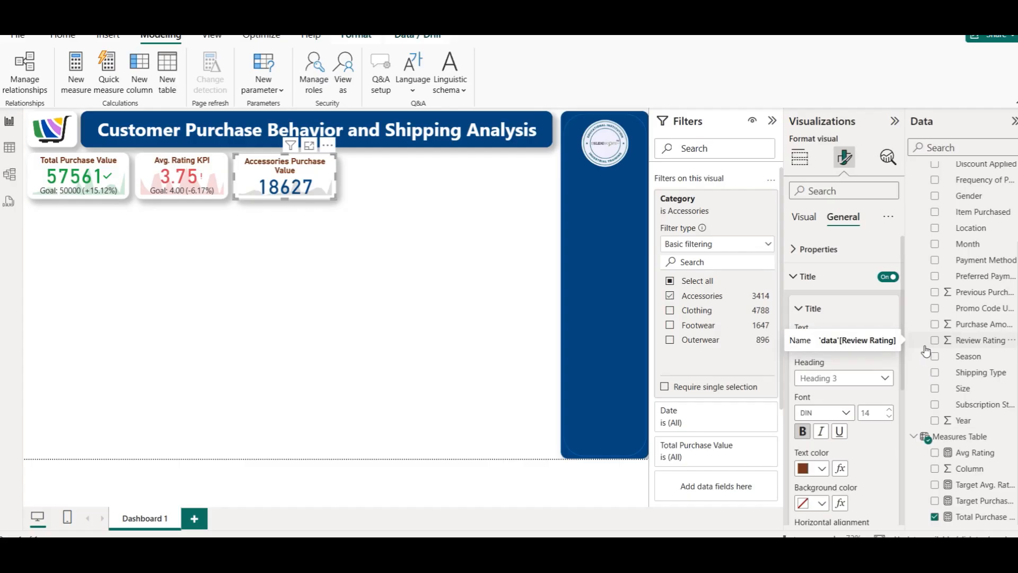
{"action": "type", "text": "Revenue"}
{"action": "left_click", "coordinate": [326, 249]}
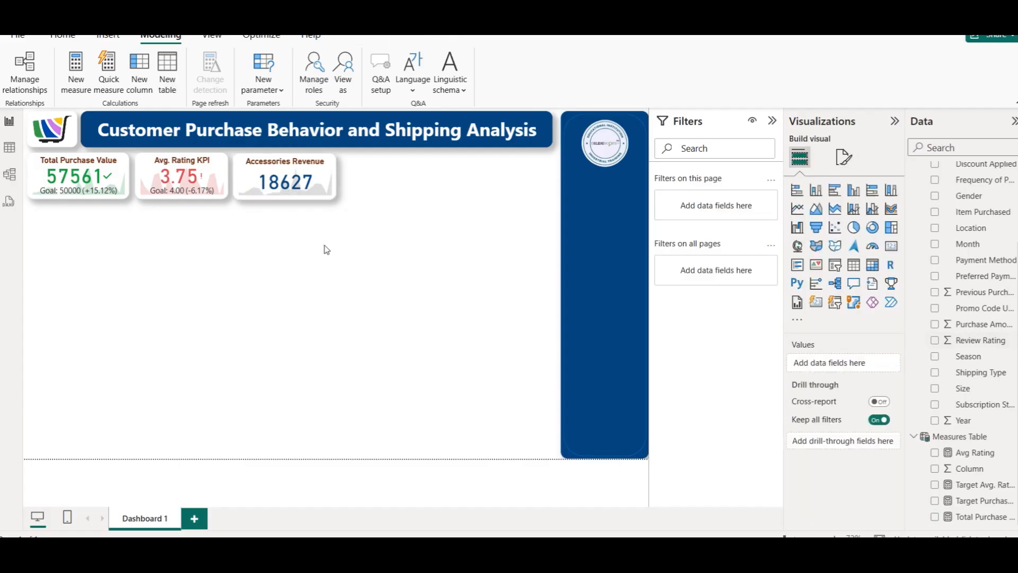
Change the first card's title to "Total Purchase Amount"
{"action": "left_click", "coordinate": [98, 179]}
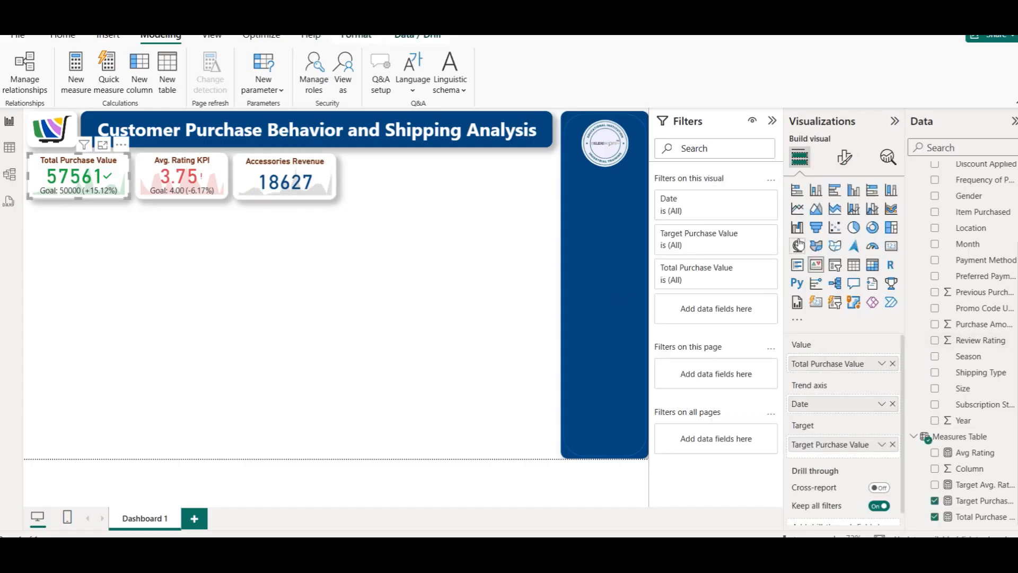
{"action": "left_click", "coordinate": [844, 157]}
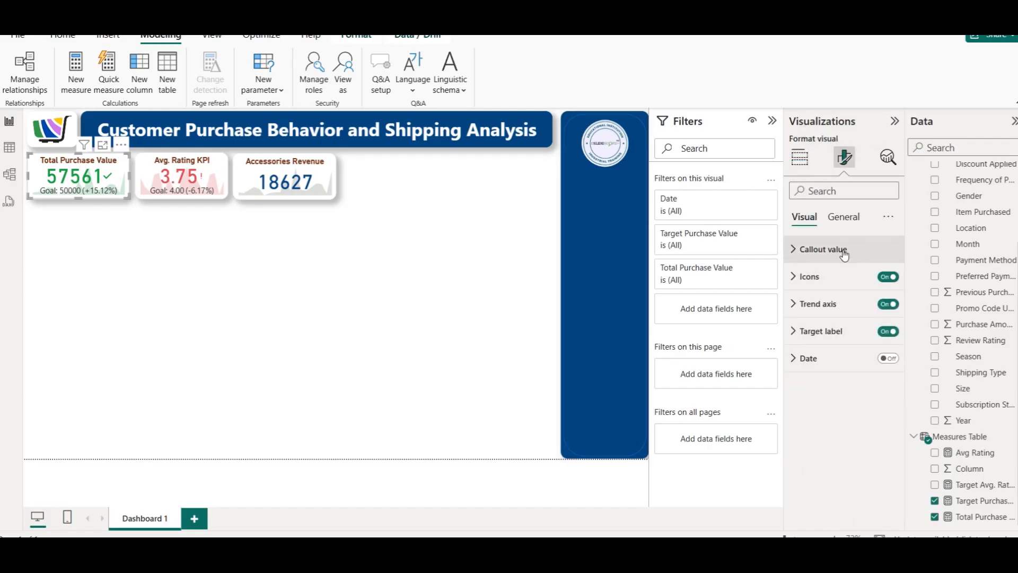
{"action": "left_click", "coordinate": [842, 221]}
{"action": "left_click", "coordinate": [830, 277]}
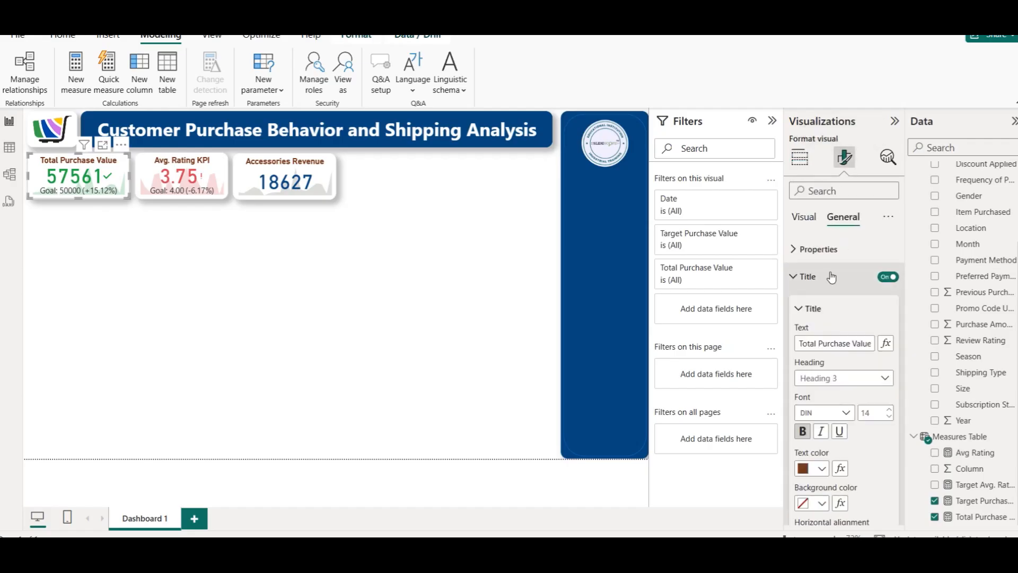
{"action": "double_click", "coordinate": [857, 343]}
{"action": "type", "text": "A"}
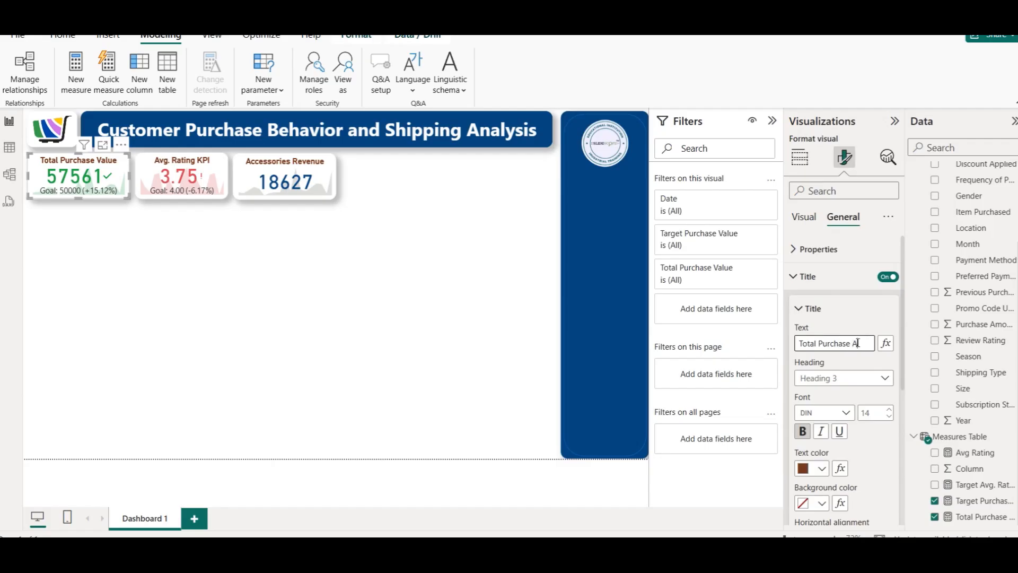
{"action": "type", "text": "mount"}
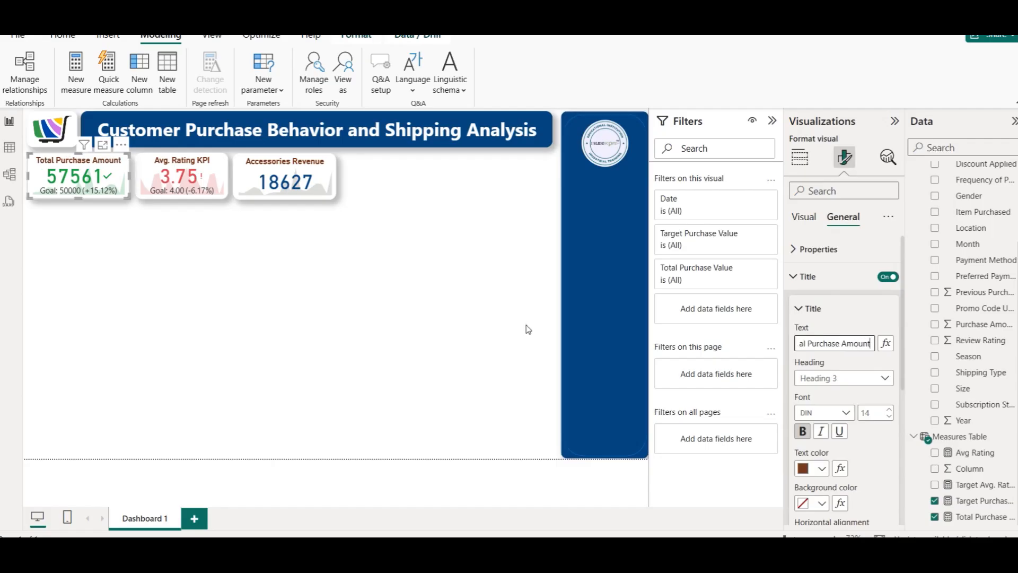
{"action": "left_click", "coordinate": [393, 324]}
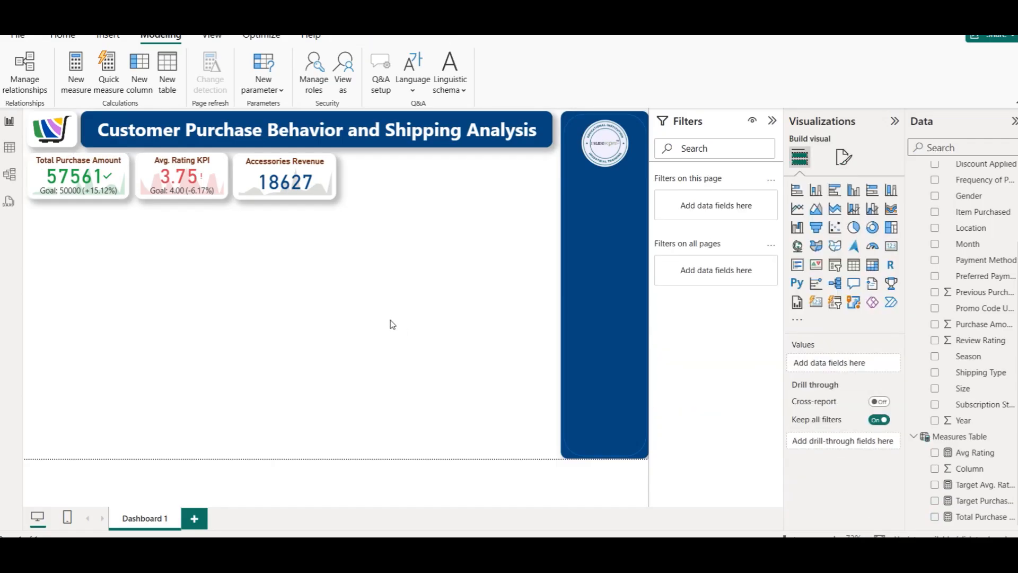
Change the first card's title to "Total Revenue"
{"action": "left_click", "coordinate": [64, 184]}
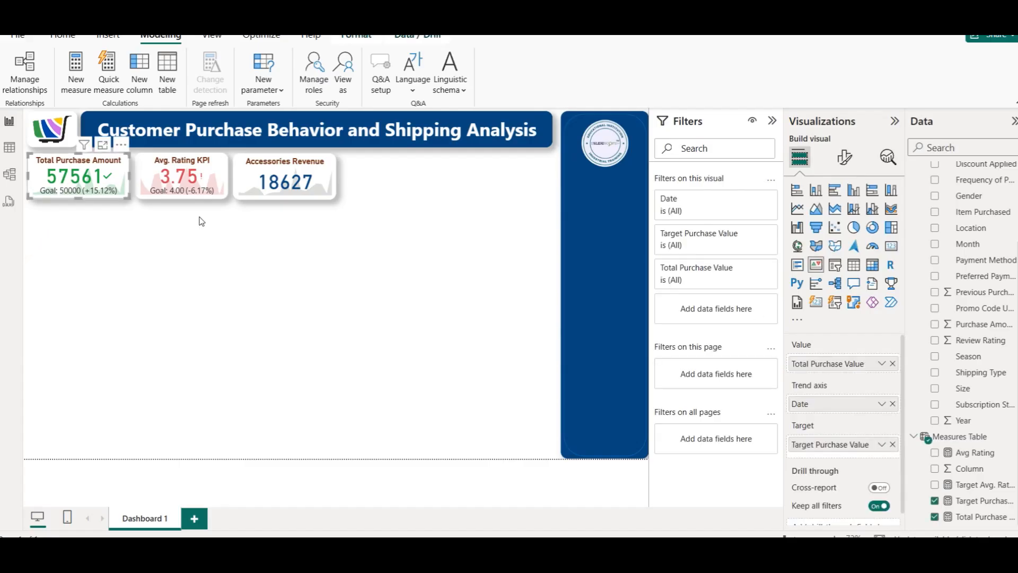
{"action": "left_click", "coordinate": [881, 364]}
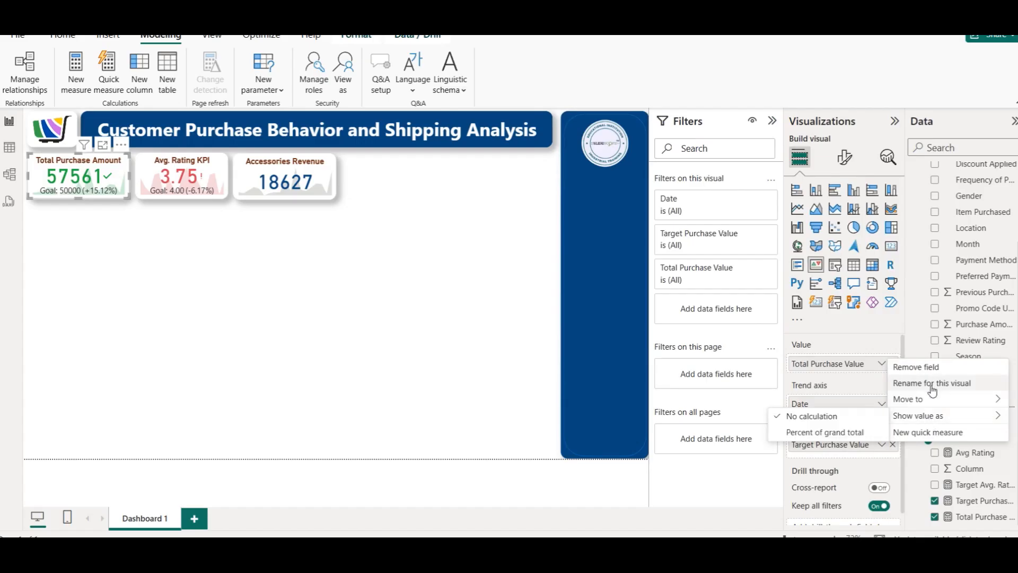
{"action": "left_click", "coordinate": [928, 383]}
{"action": "left_click", "coordinate": [845, 158]}
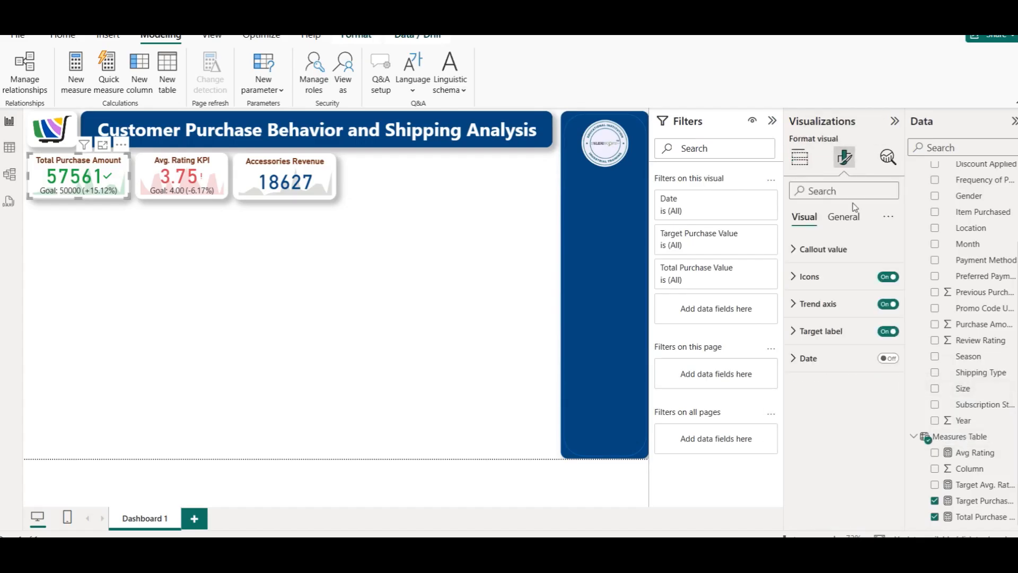
{"action": "left_click", "coordinate": [842, 216]}
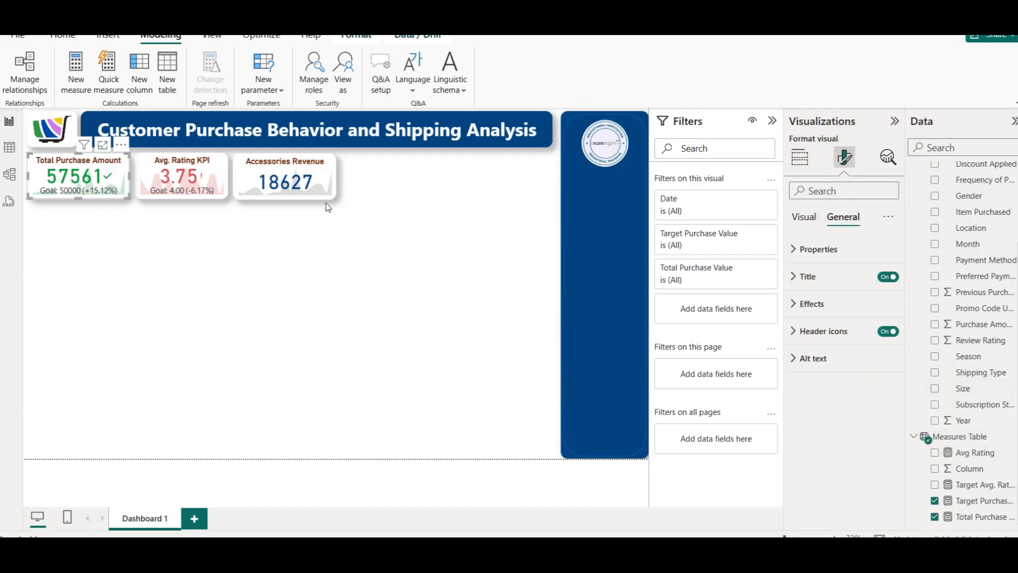
{"action": "left_click", "coordinate": [795, 276]}
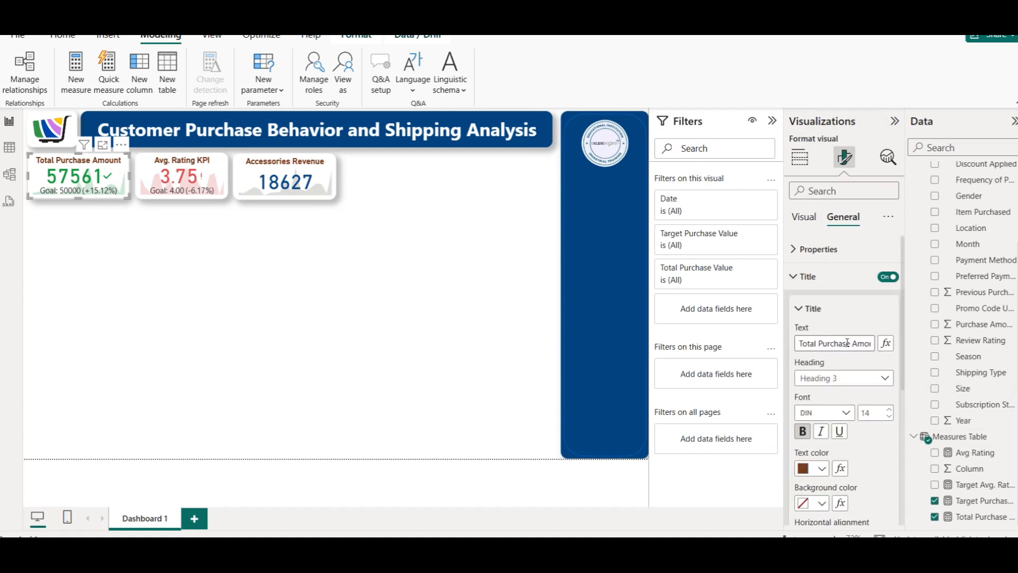
{"action": "left_click_drag", "start_coordinate": [818, 344], "coordinate": [949, 363]}
{"action": "type", "text": "R"}
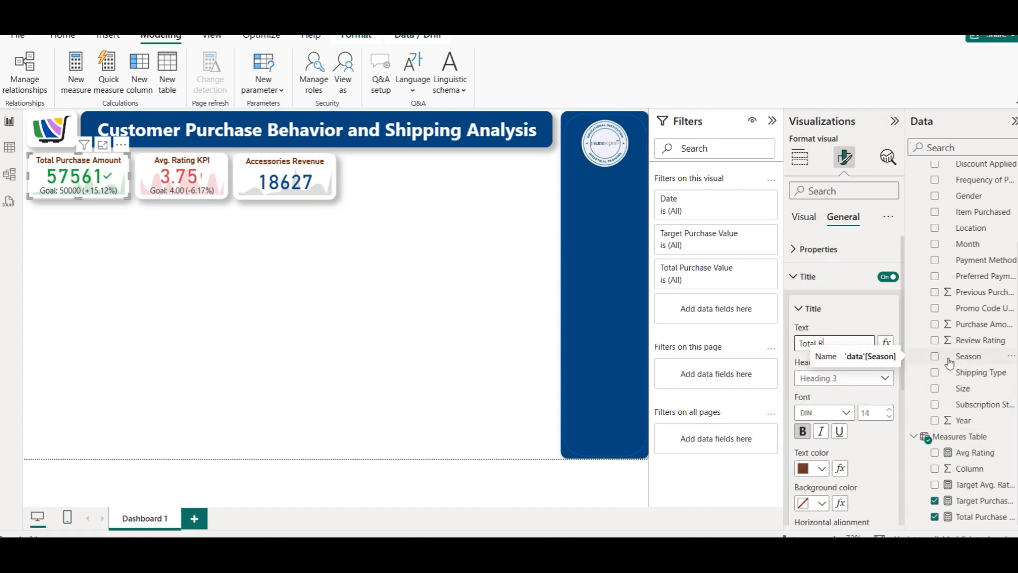
{"action": "type", "text": "evenue"}
{"action": "left_click", "coordinate": [356, 271]}
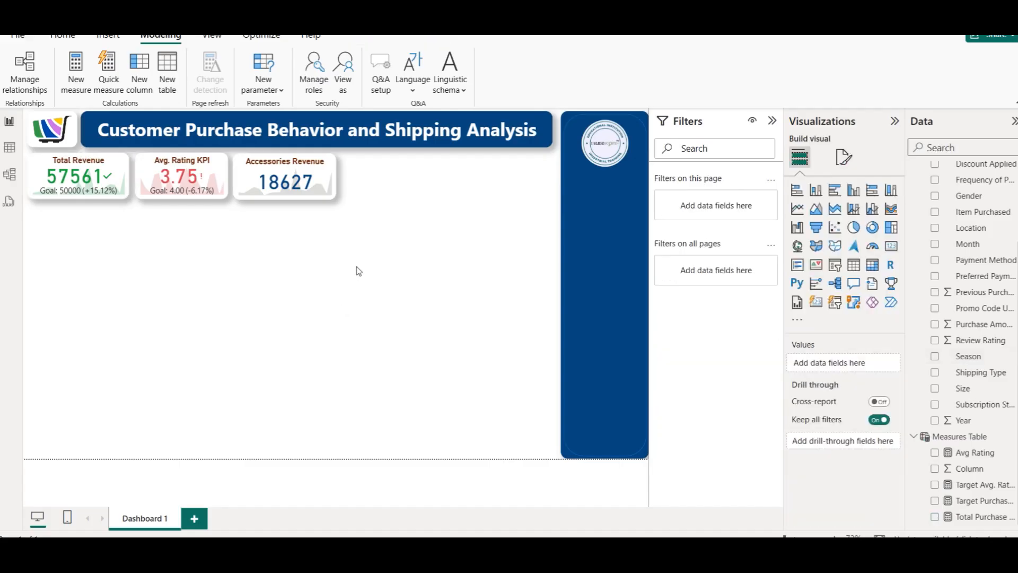
Duplicate the Accessories Revenue card and place the copy to its right as the fourth card in the row
{"action": "left_click", "coordinate": [771, 121]}
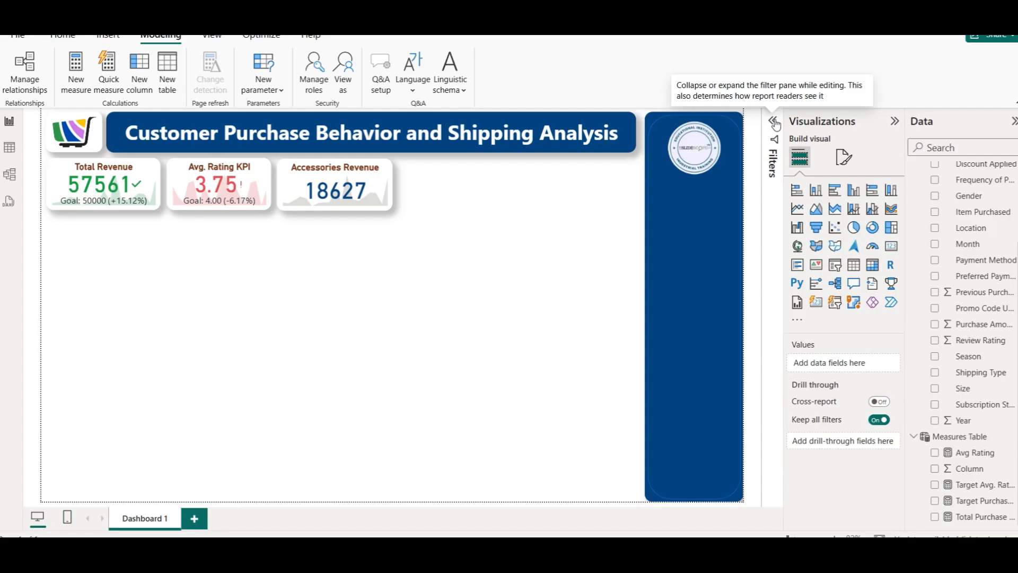
{"action": "left_click", "coordinate": [322, 171]}
{"action": "key", "text": "ctrl+c"}
{"action": "key", "text": "ctrl+v"}
{"action": "left_click_drag", "start_coordinate": [325, 180], "coordinate": [443, 180]}
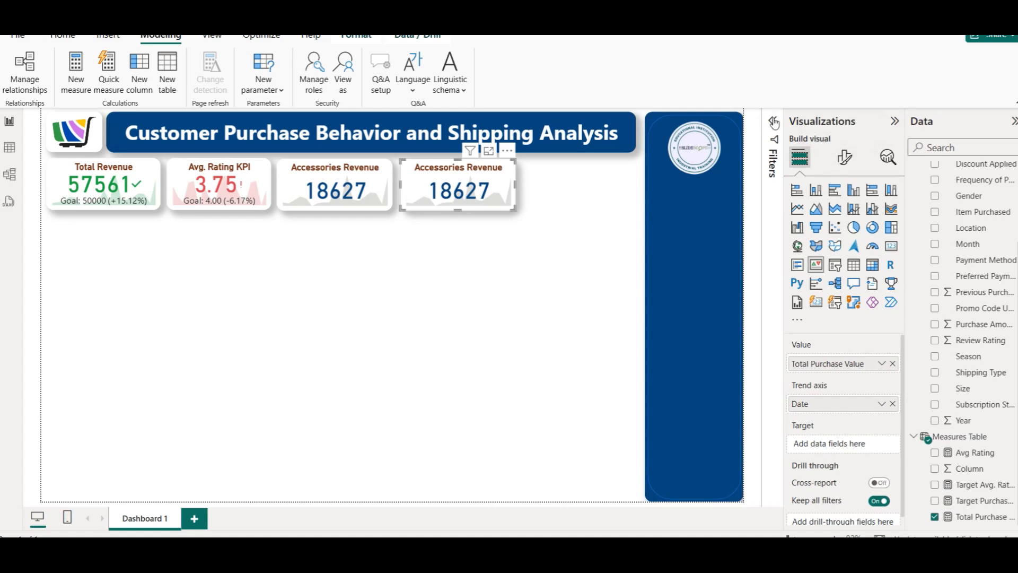
Switch the fourth card's Category filter to Clothing only
{"action": "left_click", "coordinate": [775, 120]}
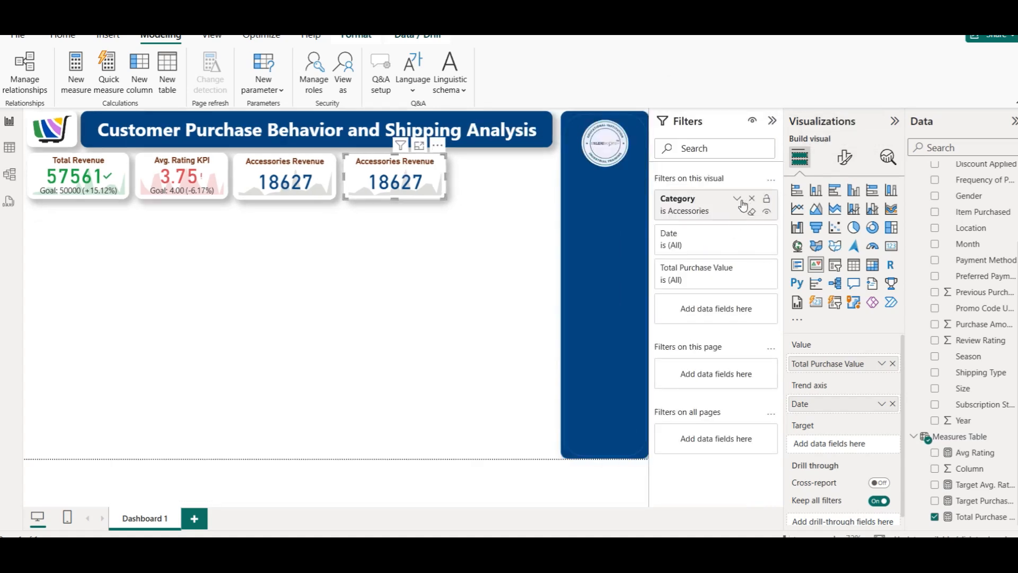
{"action": "left_click", "coordinate": [737, 198]}
{"action": "left_click", "coordinate": [671, 310]}
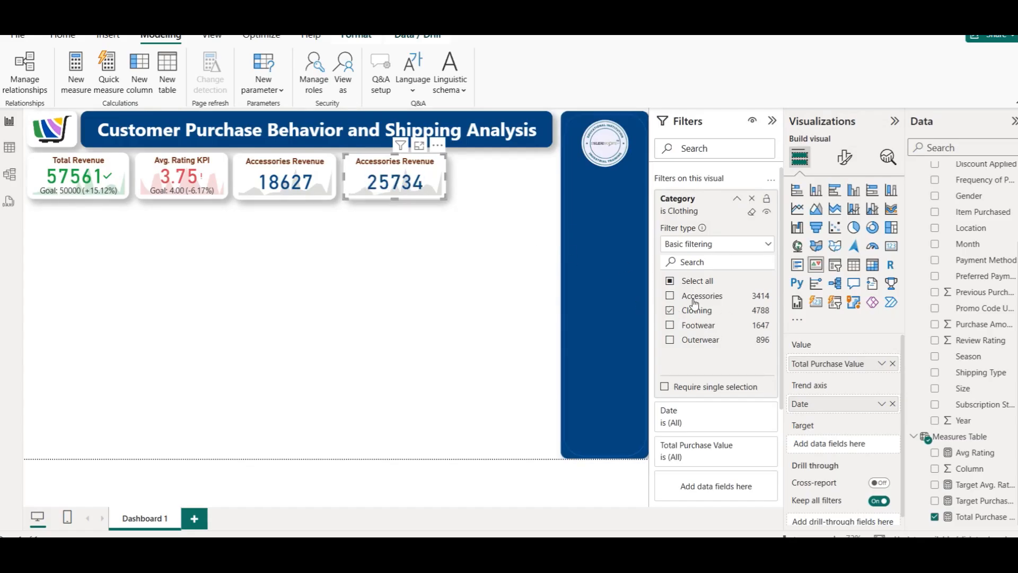
Change the fourth card's title to "Clothing Revenue"
{"action": "left_click", "coordinate": [843, 157]}
{"action": "left_click", "coordinate": [843, 216]}
{"action": "left_click", "coordinate": [830, 286]}
{"action": "double_click", "coordinate": [817, 344]}
{"action": "type", "text": "Clothing Revenue"}
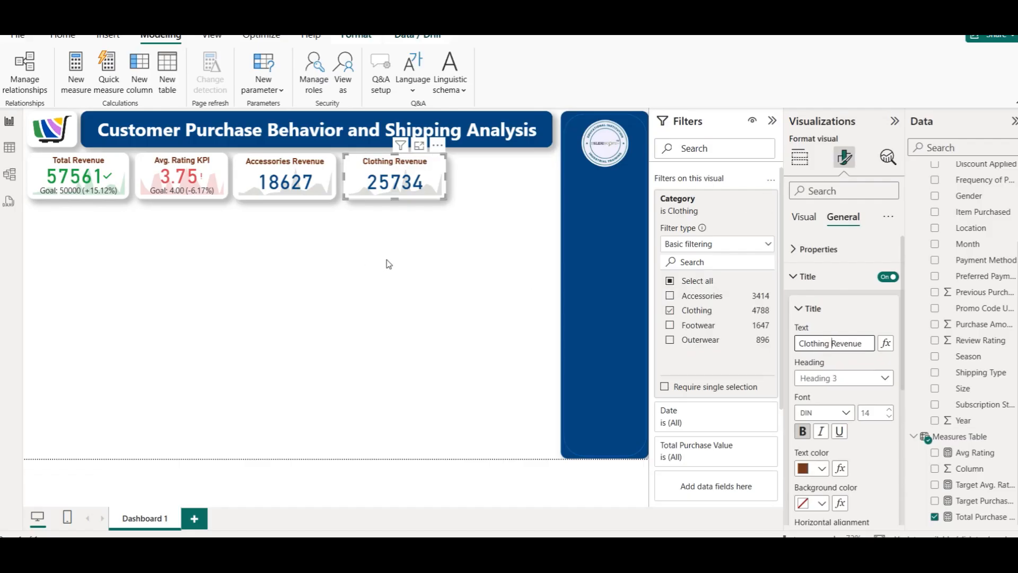
{"action": "left_click", "coordinate": [389, 264]}
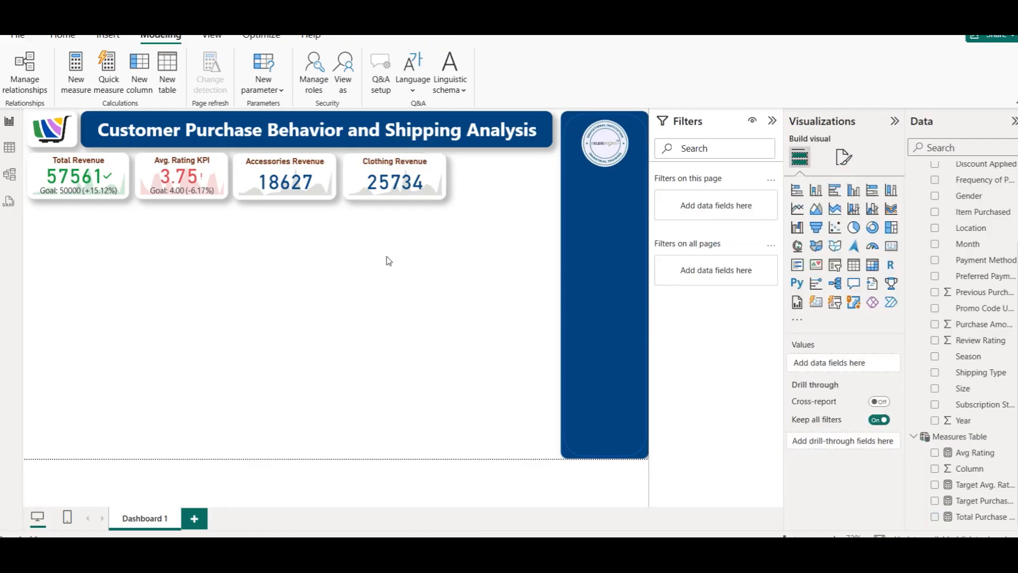
Duplicate the Clothing Revenue card as the fifth card in the row and switch its Category filter to Footwear only
{"action": "left_click", "coordinate": [390, 193]}
{"action": "left_click_drag", "start_coordinate": [386, 191], "coordinate": [487, 193]}
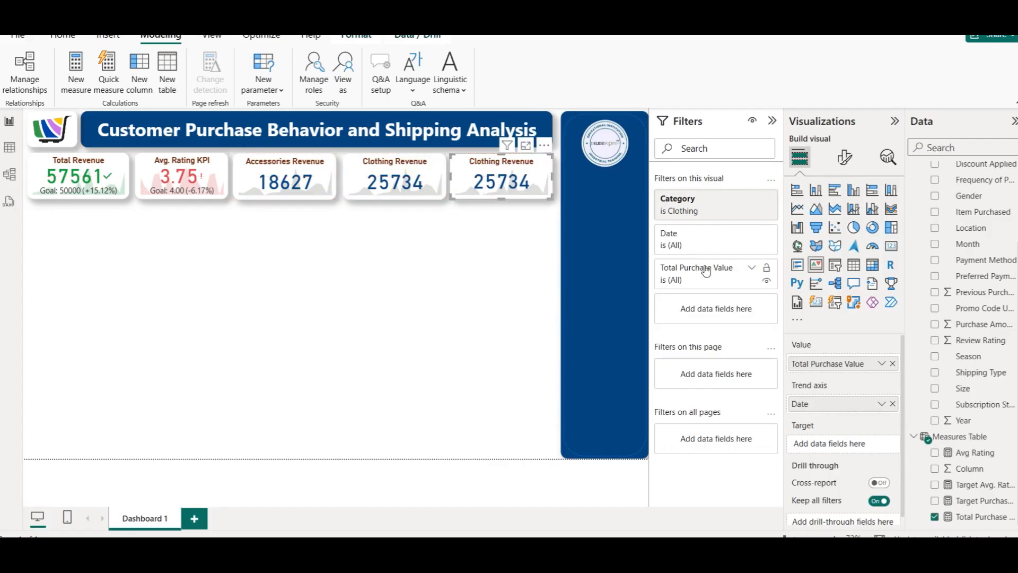
{"action": "left_click", "coordinate": [736, 200]}
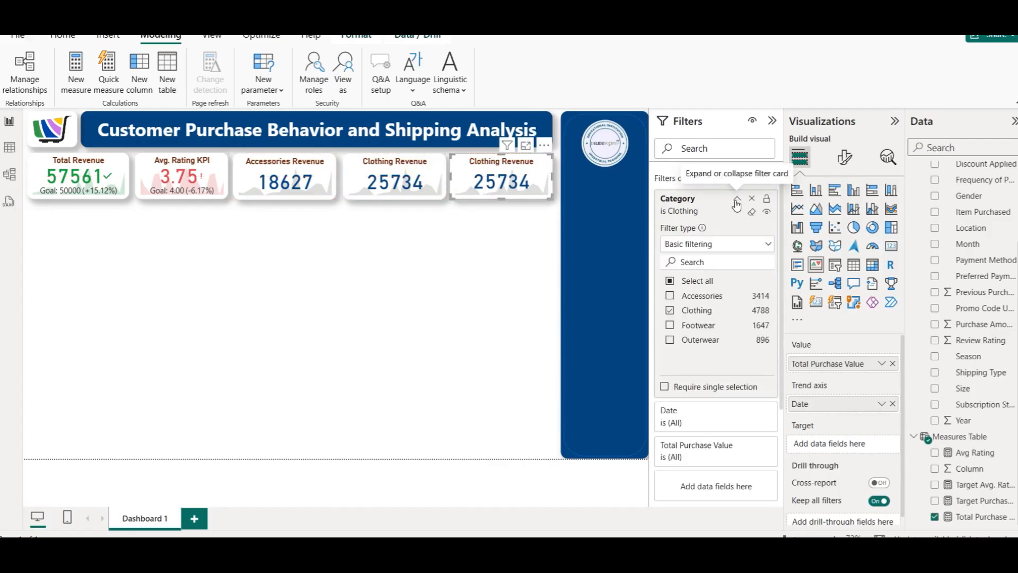
{"action": "left_click", "coordinate": [669, 324]}
{"action": "left_click", "coordinate": [670, 312]}
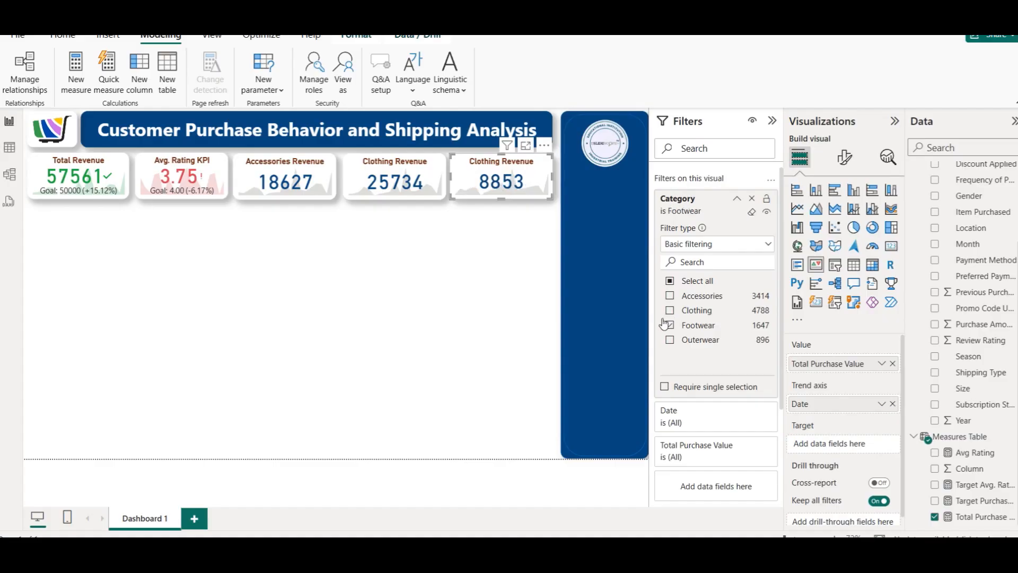
{"action": "left_click", "coordinate": [737, 198]}
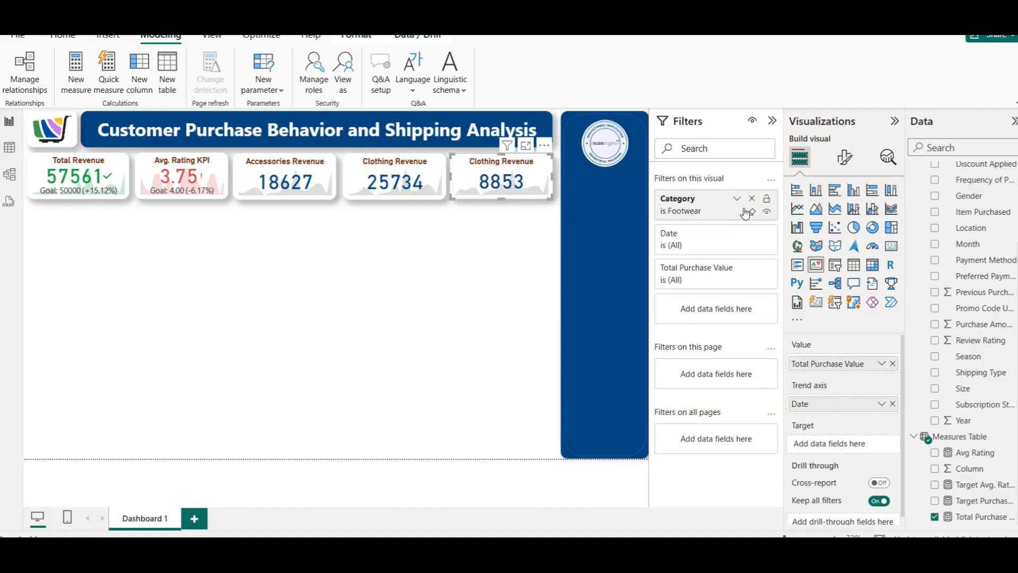
Change the fifth card's title to "Footwear Revenue"
{"action": "left_click", "coordinate": [844, 157]}
{"action": "left_click", "coordinate": [844, 217]}
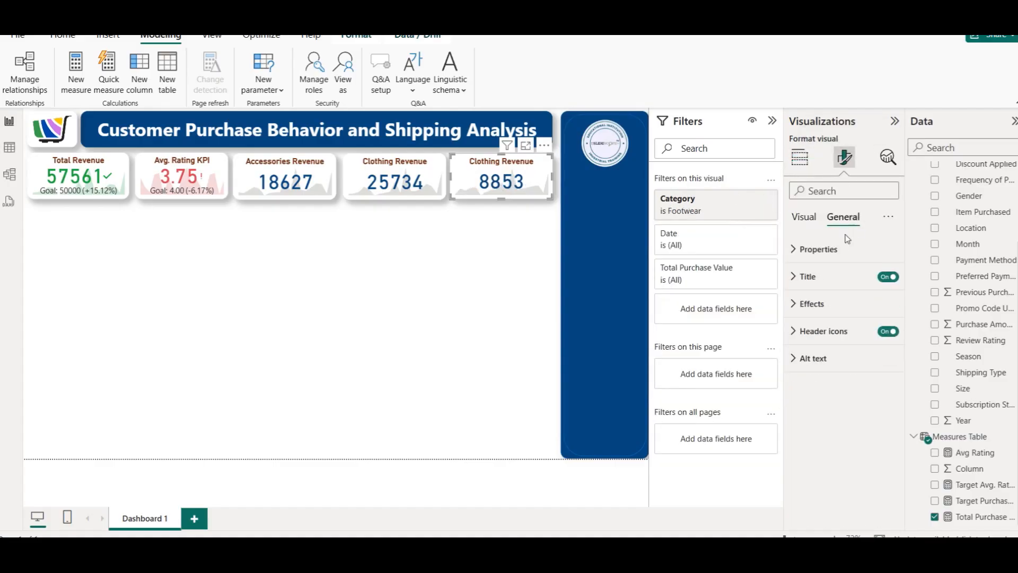
{"action": "left_click", "coordinate": [811, 276]}
{"action": "double_click", "coordinate": [816, 343]}
{"action": "type", "text": "Footwe"}
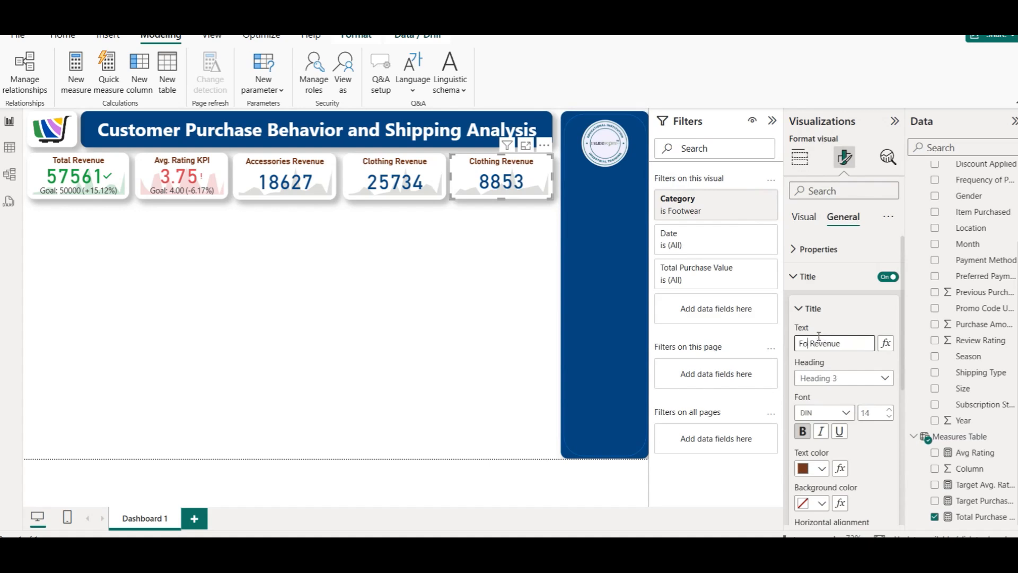
{"action": "type", "text": "ar"}
Paste a copy of the Footwear Revenue card as the sixth card and switch its Category filter to Outerwear only
{"action": "key", "text": "ctrl+v"}
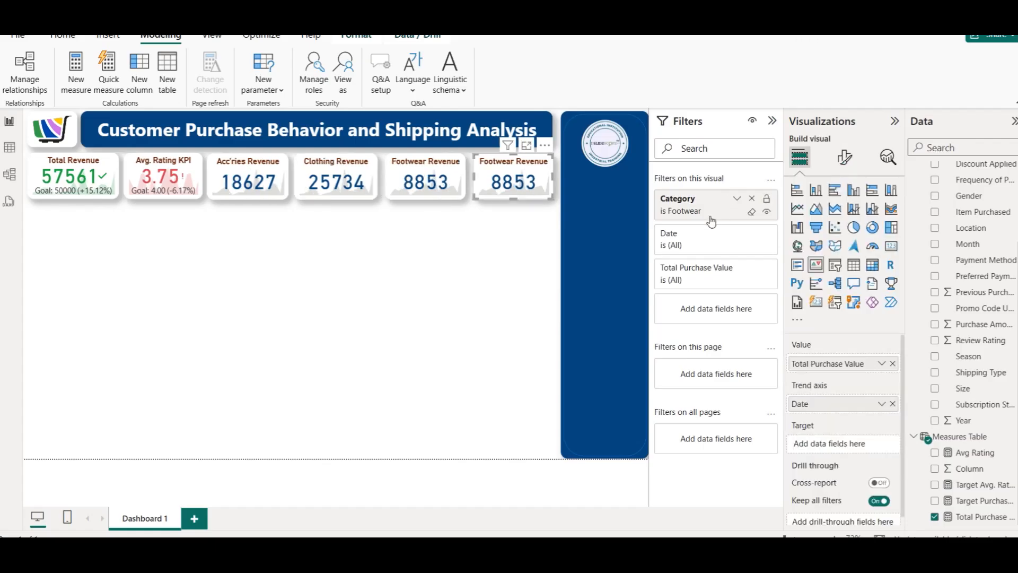
{"action": "left_click", "coordinate": [736, 197]}
{"action": "left_click", "coordinate": [699, 339]}
{"action": "left_click", "coordinate": [697, 325]}
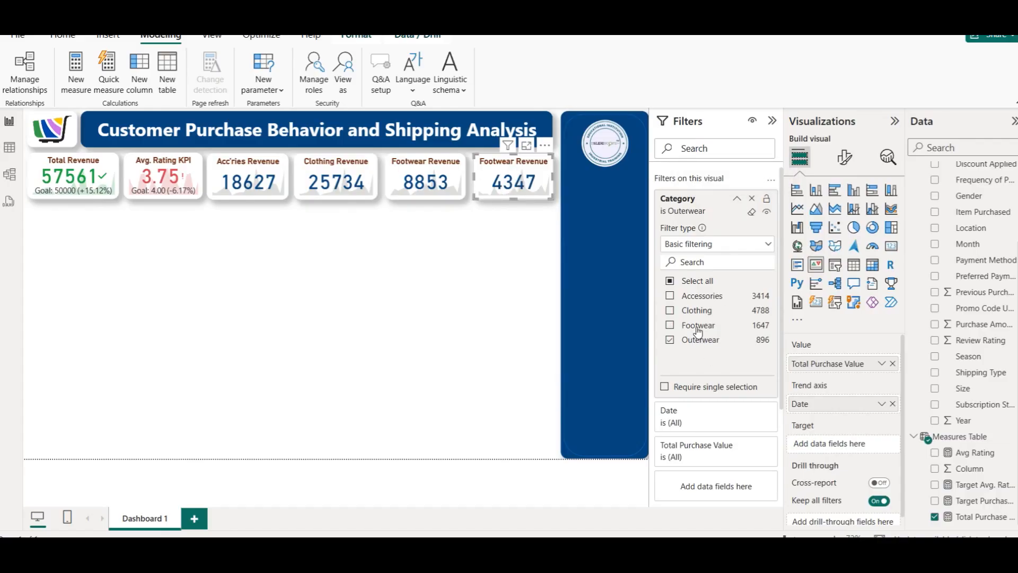
{"action": "left_click", "coordinate": [738, 200]}
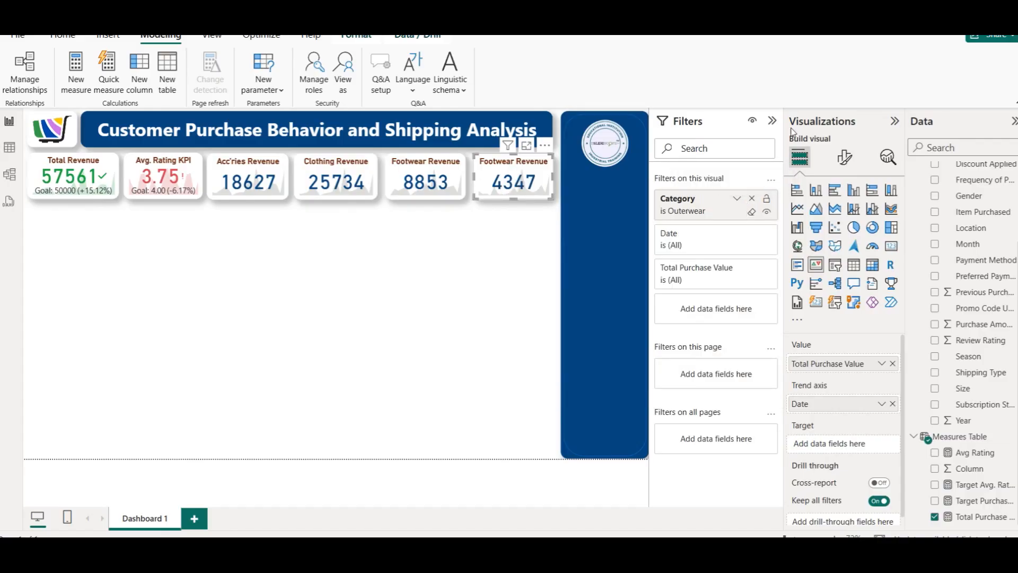
Collapse the filters area and change the sixth card's title to "Outerw'r Revenue"
{"action": "left_click", "coordinate": [772, 121]}
{"action": "left_click", "coordinate": [844, 157]}
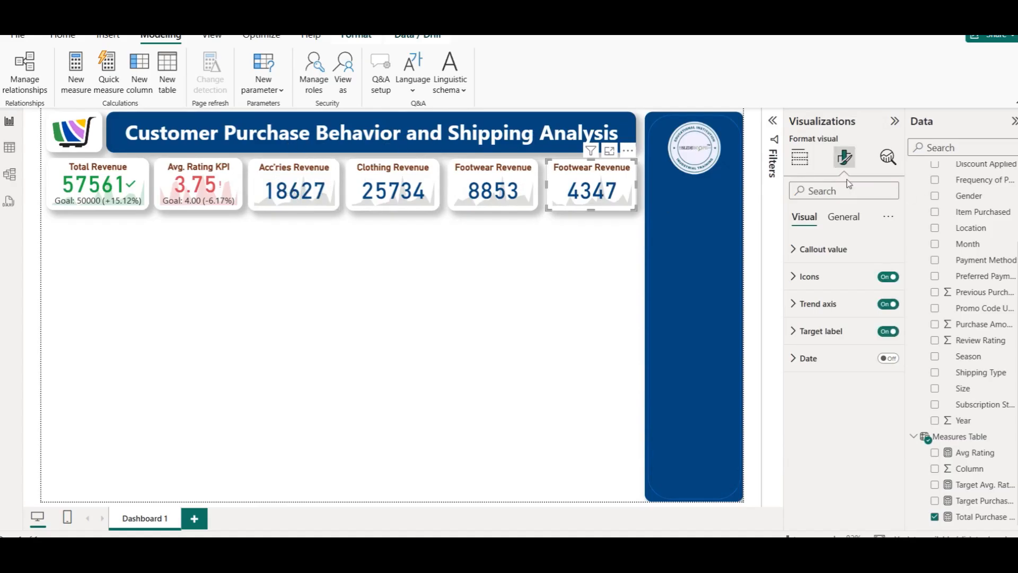
{"action": "left_click", "coordinate": [846, 277]}
{"action": "left_click", "coordinate": [827, 276]}
{"action": "left_click", "coordinate": [838, 218]}
{"action": "left_click", "coordinate": [828, 276]}
{"action": "double_click", "coordinate": [821, 342]}
{"action": "type", "text": "Outerwear"}
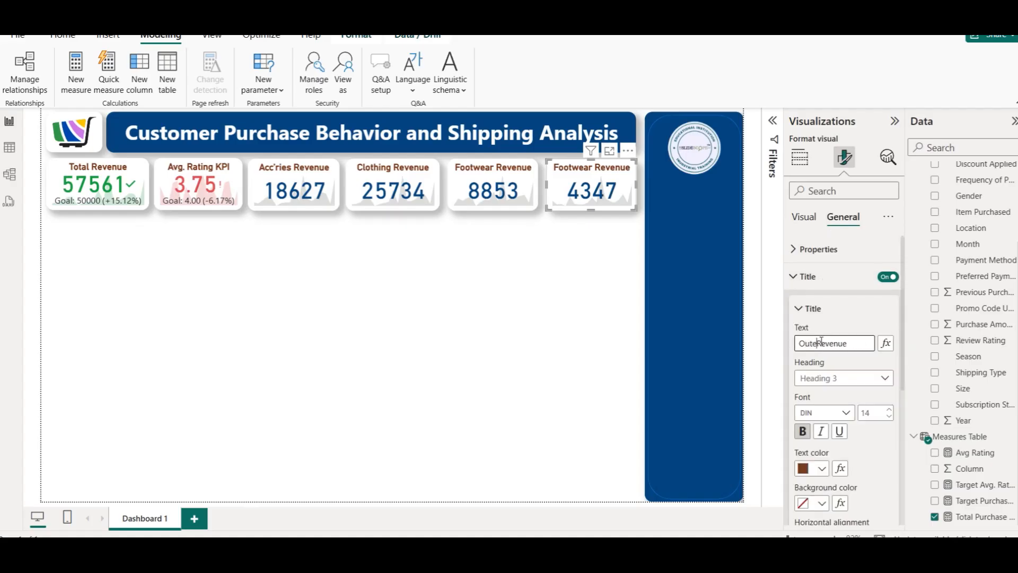
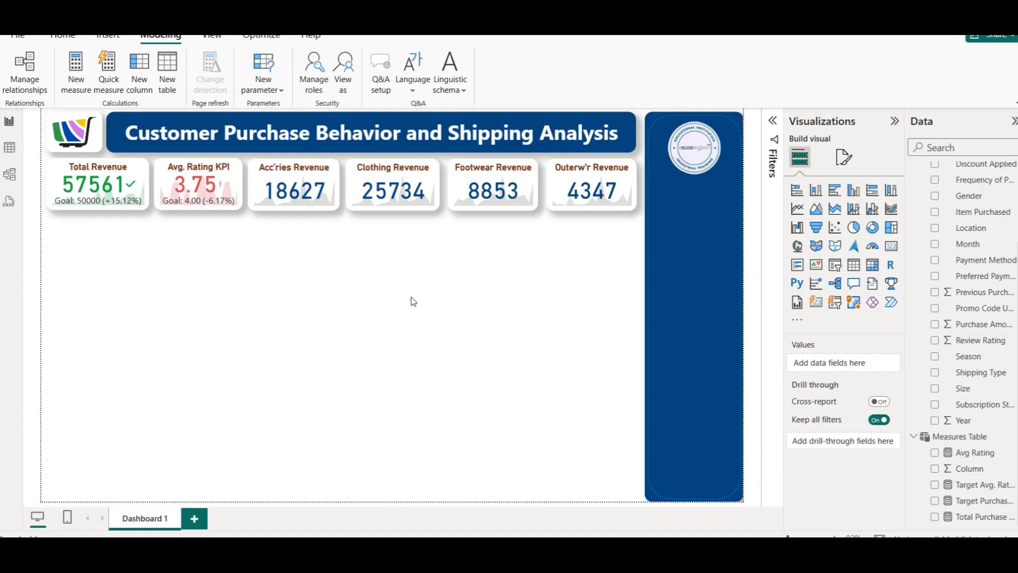
Insert a clustered bar chart, resize it to about one and a half cards wide, and position it just below the Total Revenue card
{"action": "left_click", "coordinate": [834, 193]}
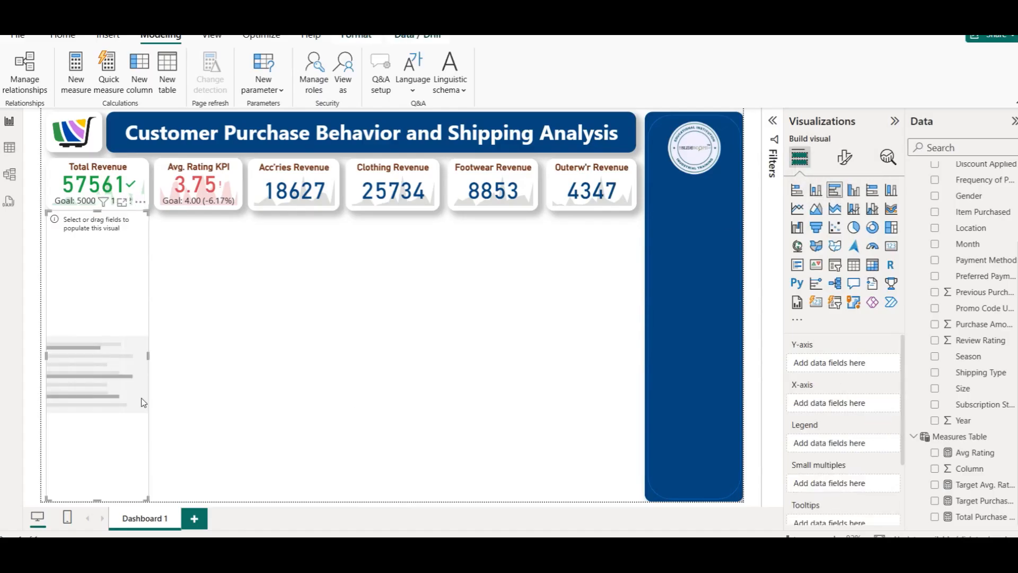
{"action": "left_click_drag", "start_coordinate": [104, 497], "coordinate": [95, 385]}
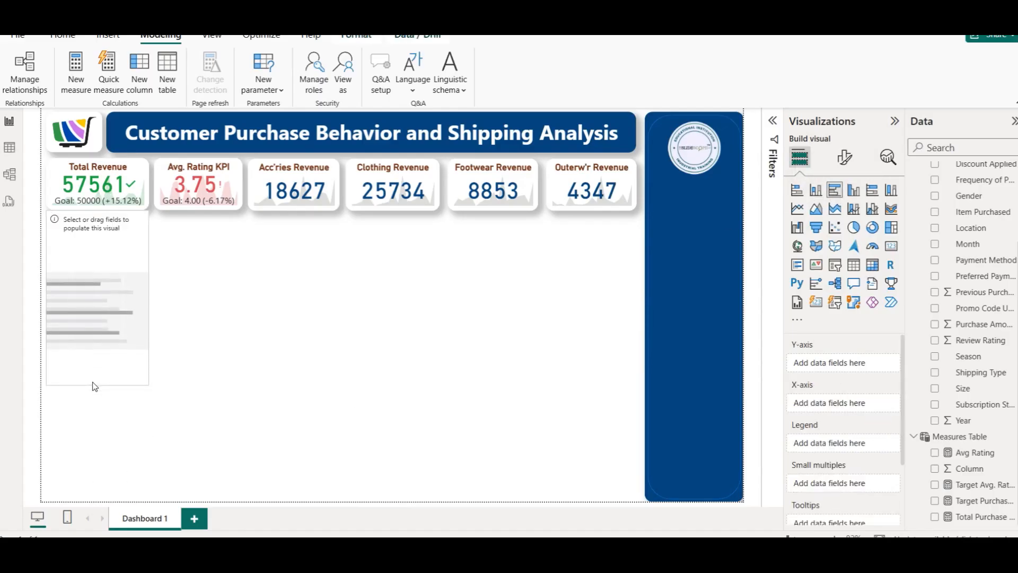
{"action": "left_click_drag", "start_coordinate": [149, 297], "coordinate": [185, 298]}
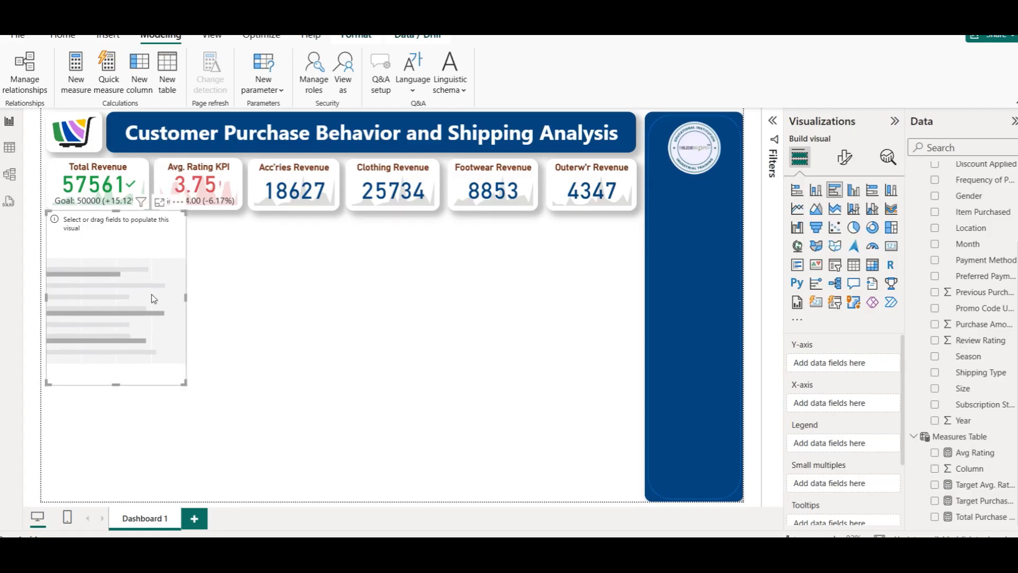
{"action": "key", "text": "Down"}
{"action": "key", "text": "Down"}
{"action": "key", "text": "Down"}
{"action": "key", "text": "Down"}
{"action": "key", "text": "Down"}
{"action": "key", "text": "Down"}
{"action": "key", "text": "Right"}
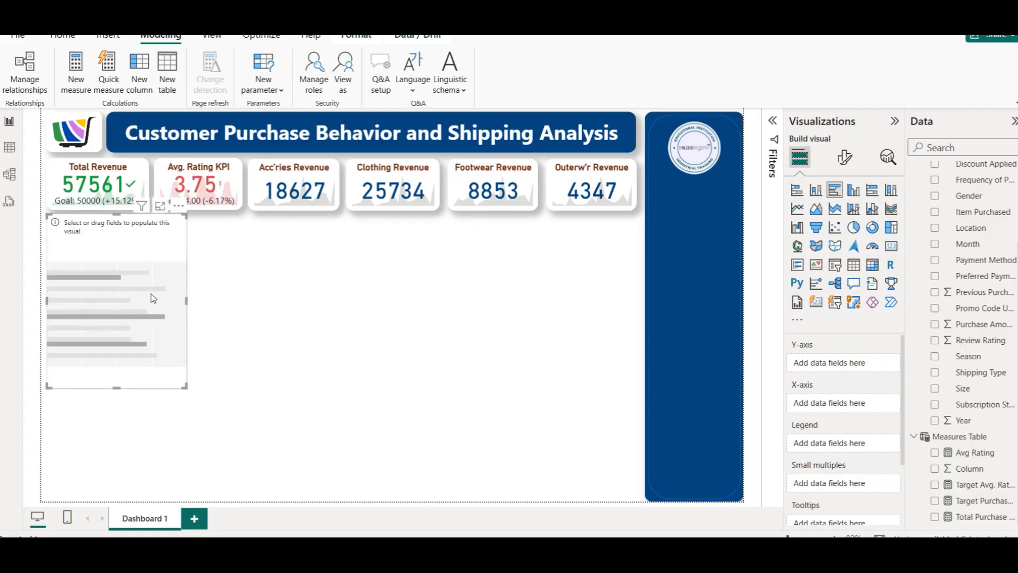
Examine the distinct values of the Item Purchased column in the data table, then return to the report page
{"action": "scroll", "coordinate": [979, 274], "scroll_direction": "up", "scroll_amount": 3}
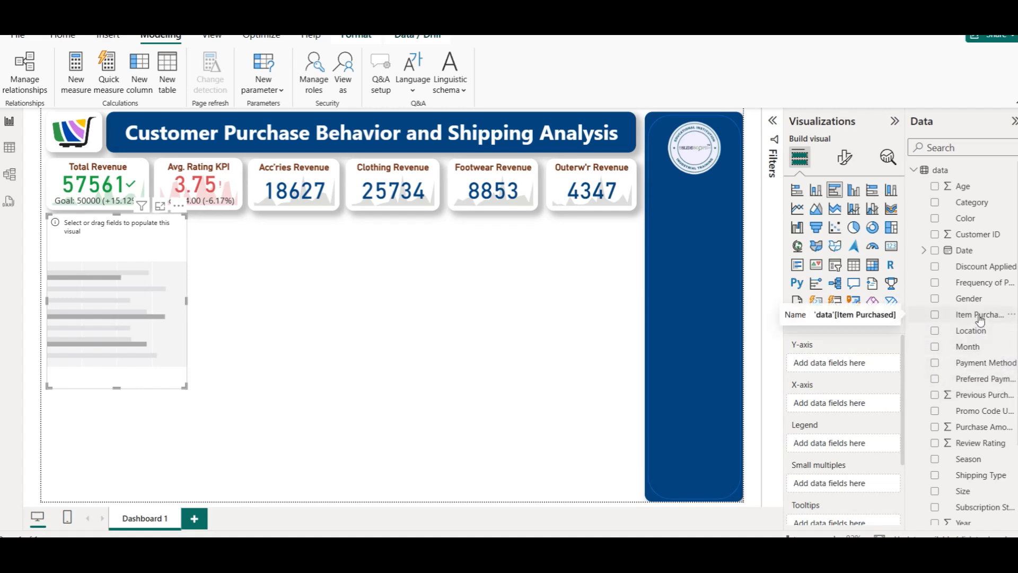
{"action": "left_click", "coordinate": [10, 146]}
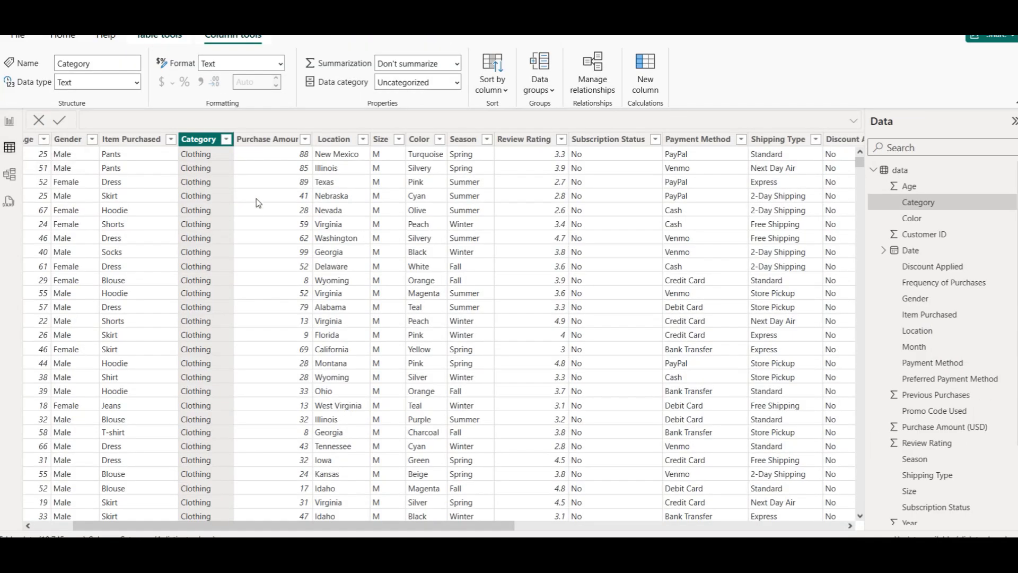
{"action": "left_click", "coordinate": [170, 139]}
{"action": "scroll", "coordinate": [294, 312], "scroll_direction": "up", "scroll_amount": 3}
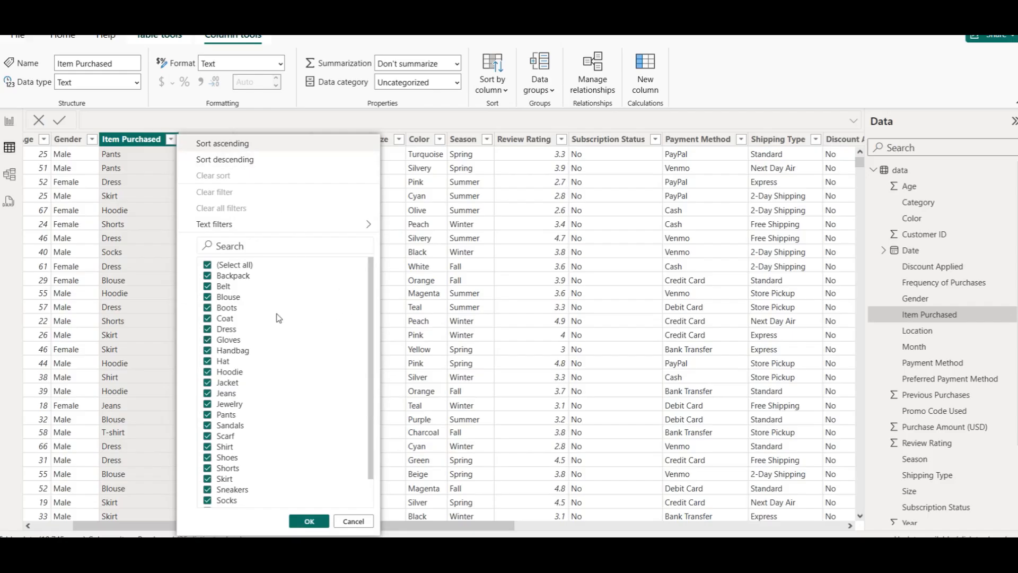
{"action": "left_click", "coordinate": [470, 124]}
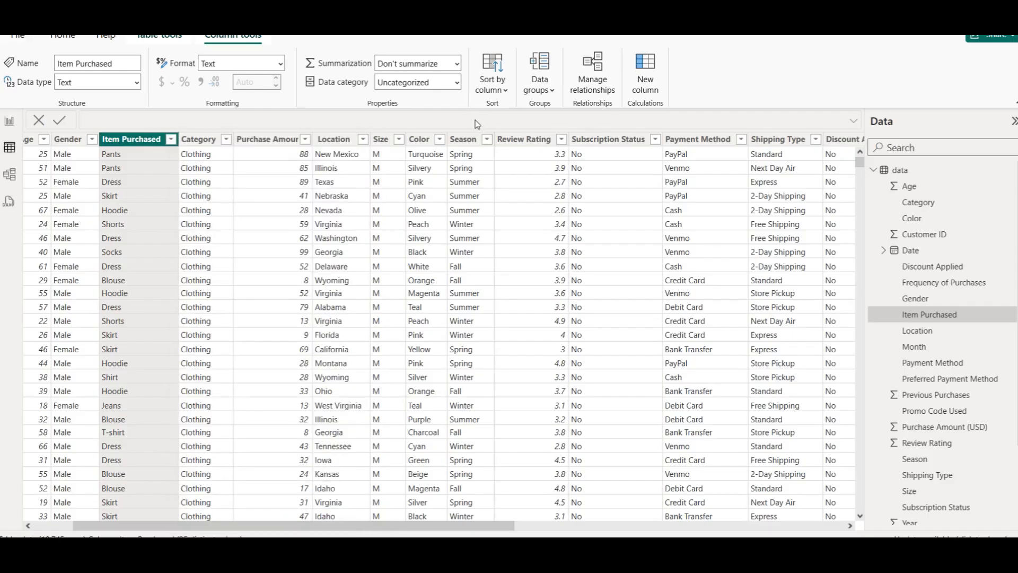
{"action": "left_click_drag", "start_coordinate": [514, 526], "coordinate": [233, 466]}
{"action": "left_click", "coordinate": [9, 123]}
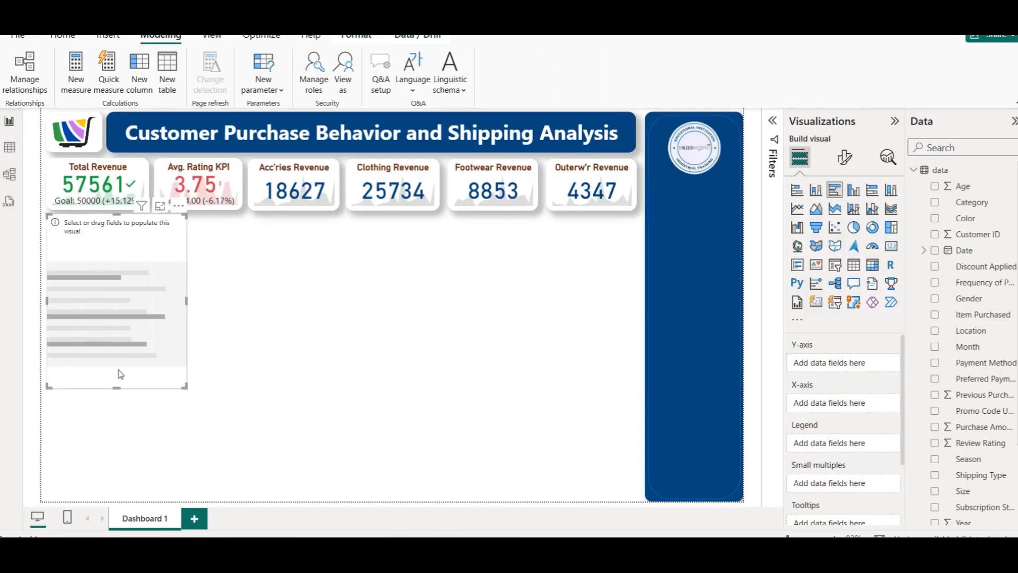
Plot Total Purchase Value on the X-axis by Item Purchased on the Y-axis, making the bar chart shorter and slightly wider
{"action": "left_click_drag", "start_coordinate": [118, 385], "coordinate": [118, 360]}
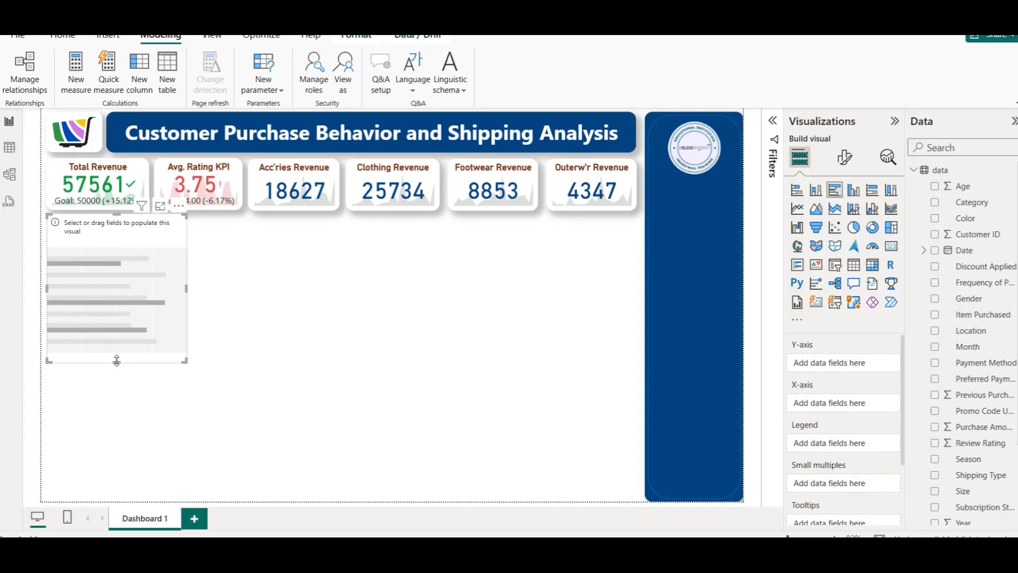
{"action": "left_click_drag", "start_coordinate": [987, 314], "coordinate": [865, 366]}
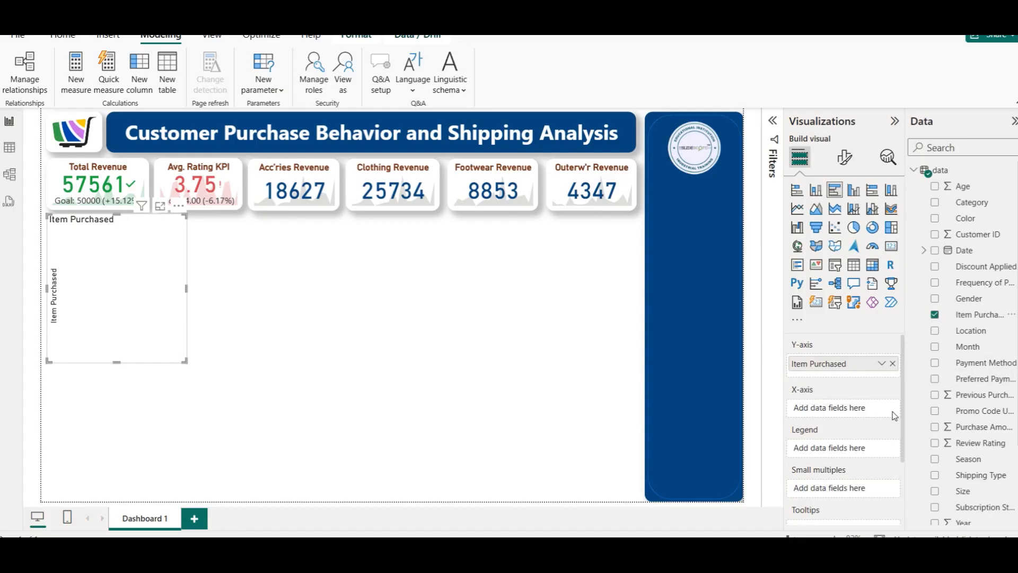
{"action": "scroll", "coordinate": [994, 437], "scroll_direction": "down", "scroll_amount": 3}
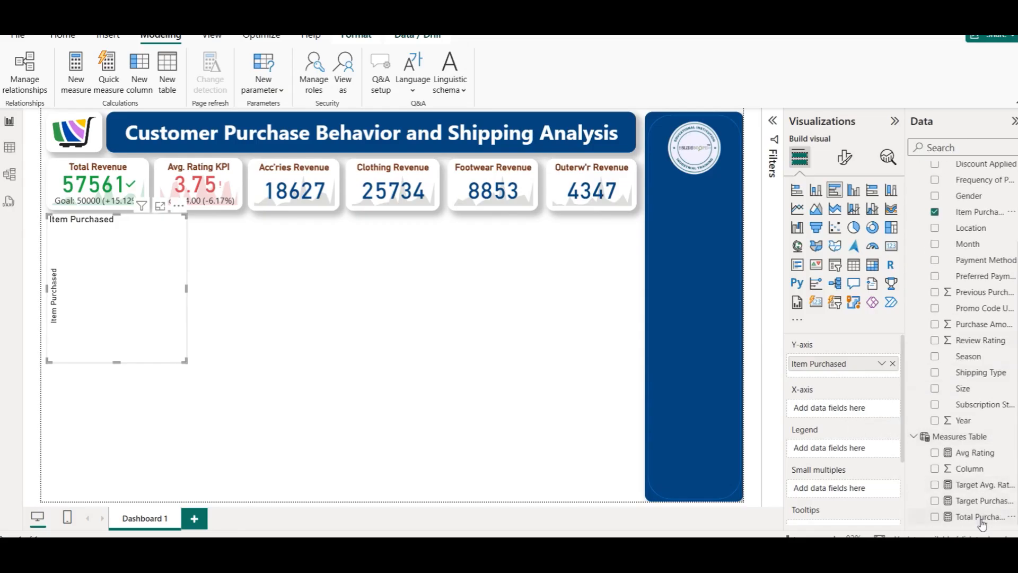
{"action": "left_click_drag", "start_coordinate": [983, 524], "coordinate": [821, 415]}
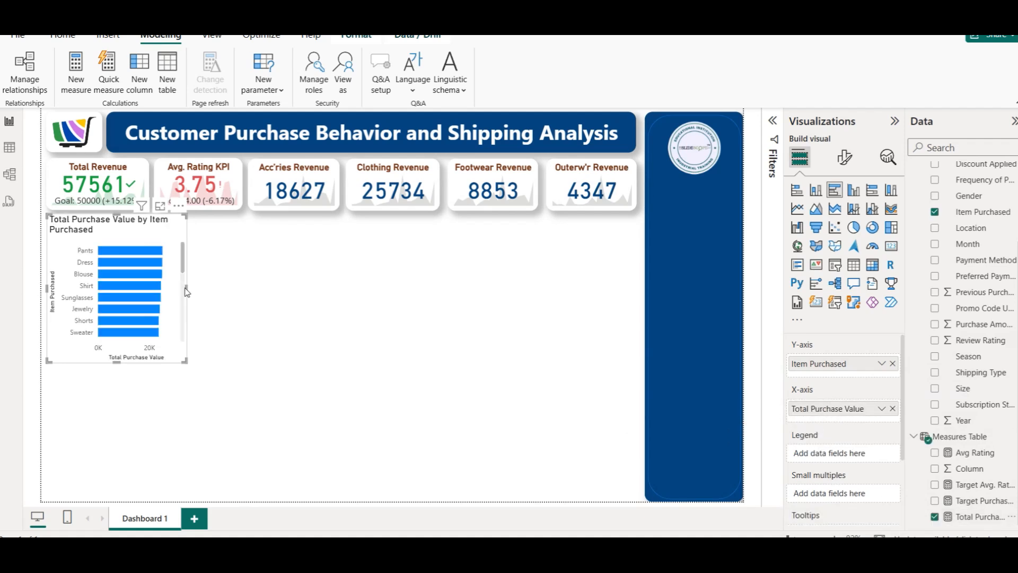
{"action": "left_click_drag", "start_coordinate": [192, 292], "coordinate": [198, 293]}
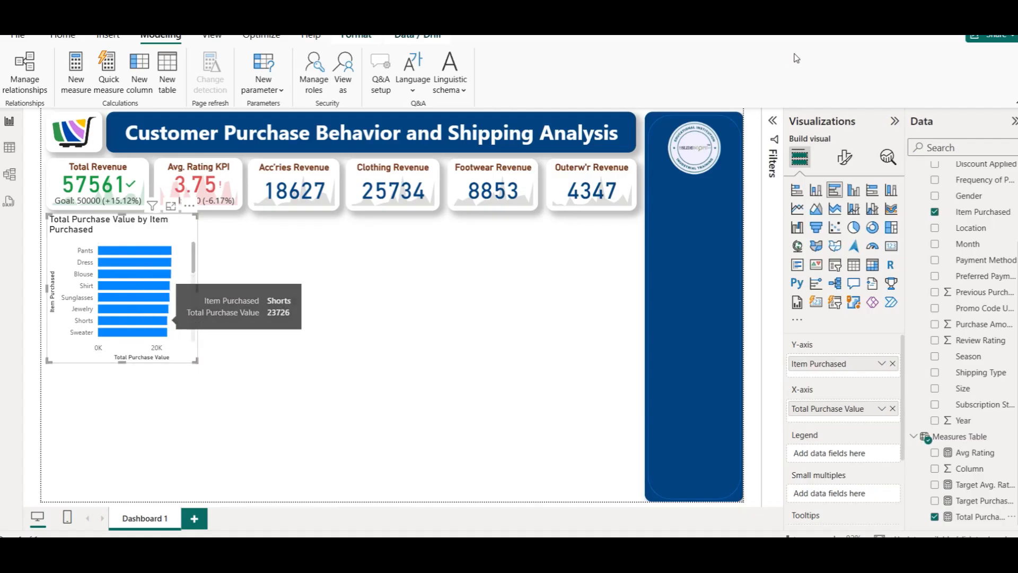
Copy the Total Revenue card's formatting onto the Total Purchase Value by Item Purchased chart with Format Painter
{"action": "left_click", "coordinate": [844, 157]}
{"action": "scroll", "coordinate": [837, 266], "scroll_direction": "up", "scroll_amount": 5}
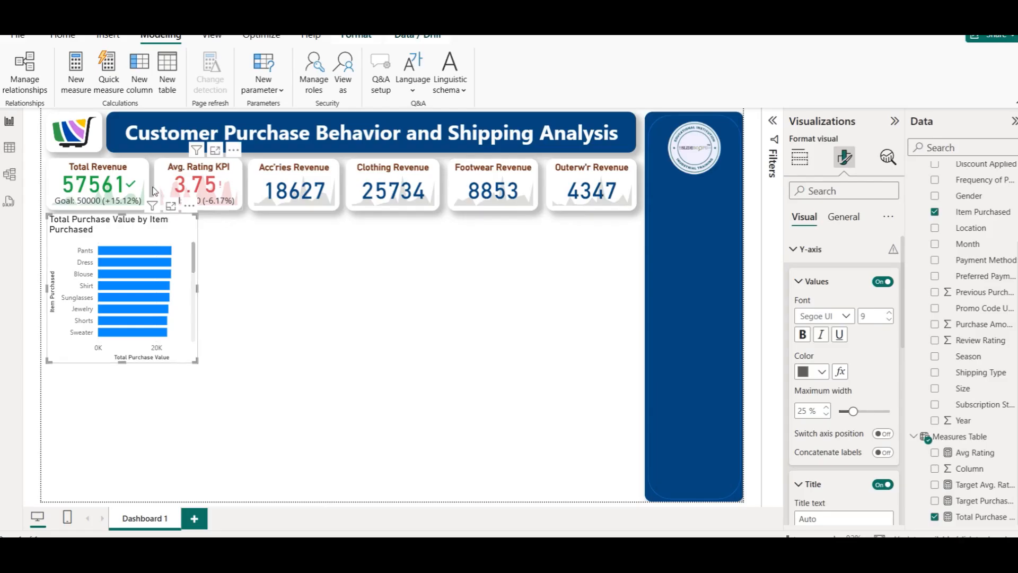
{"action": "left_click", "coordinate": [104, 161]}
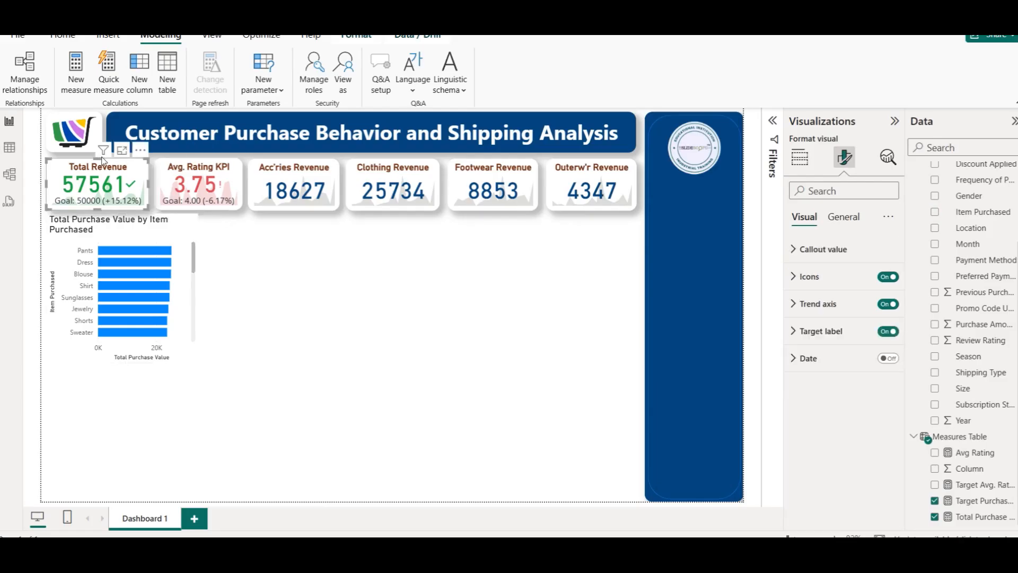
{"action": "left_click", "coordinate": [65, 38]}
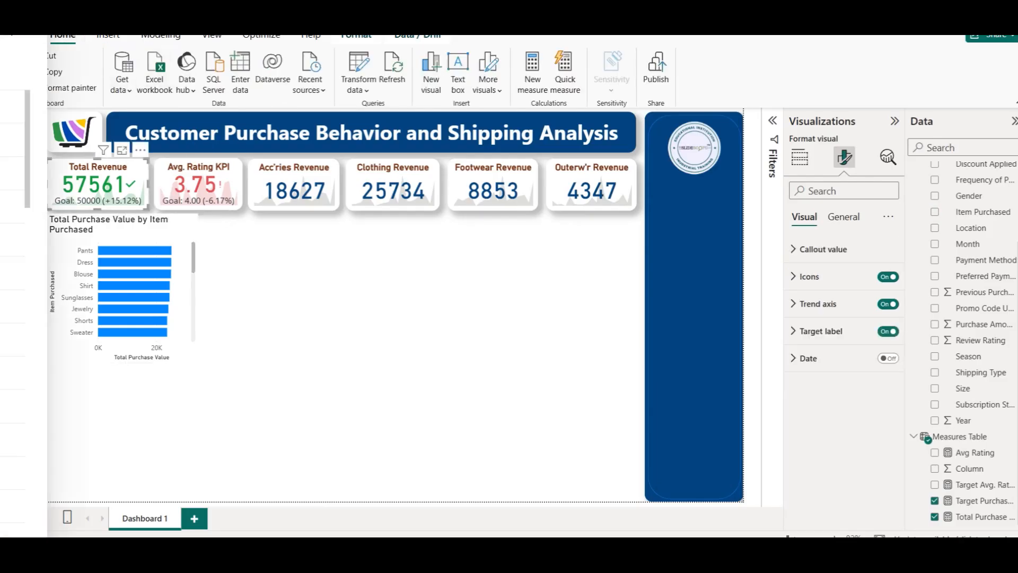
{"action": "left_click", "coordinate": [18, 37]}
{"action": "left_click", "coordinate": [16, 25]}
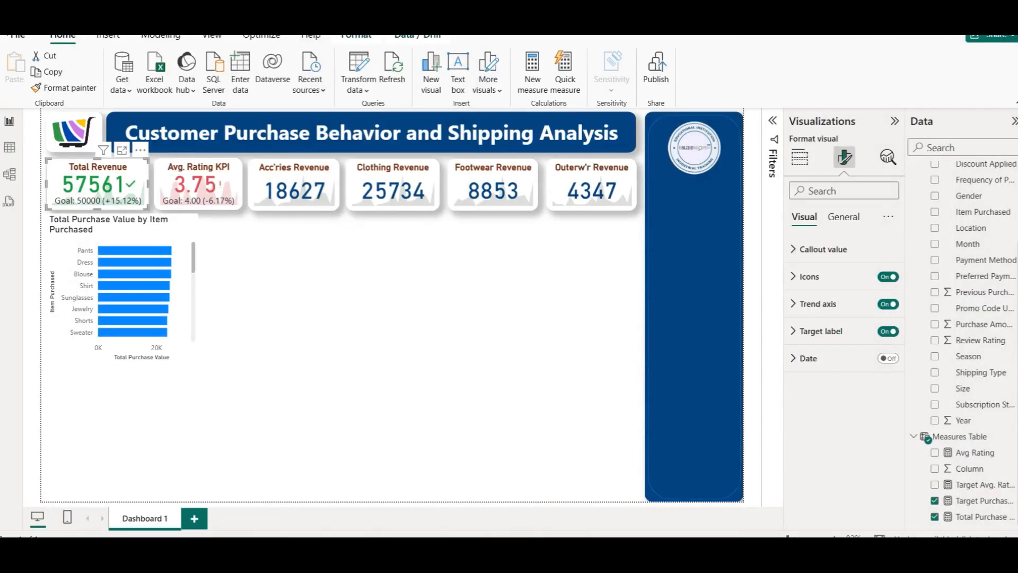
{"action": "left_click", "coordinate": [69, 97]}
{"action": "left_click", "coordinate": [185, 239]}
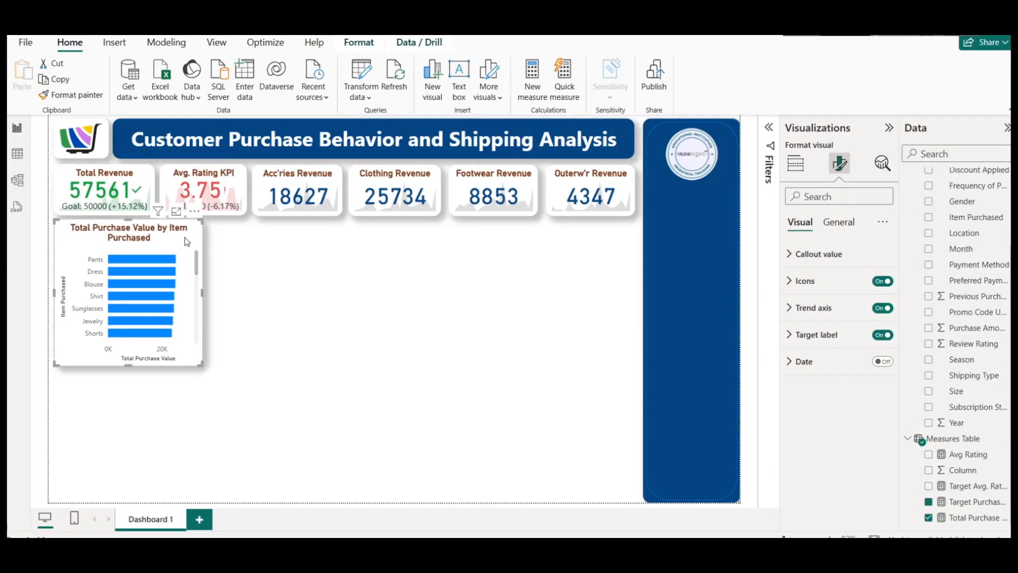
{"action": "left_click", "coordinate": [230, 265]}
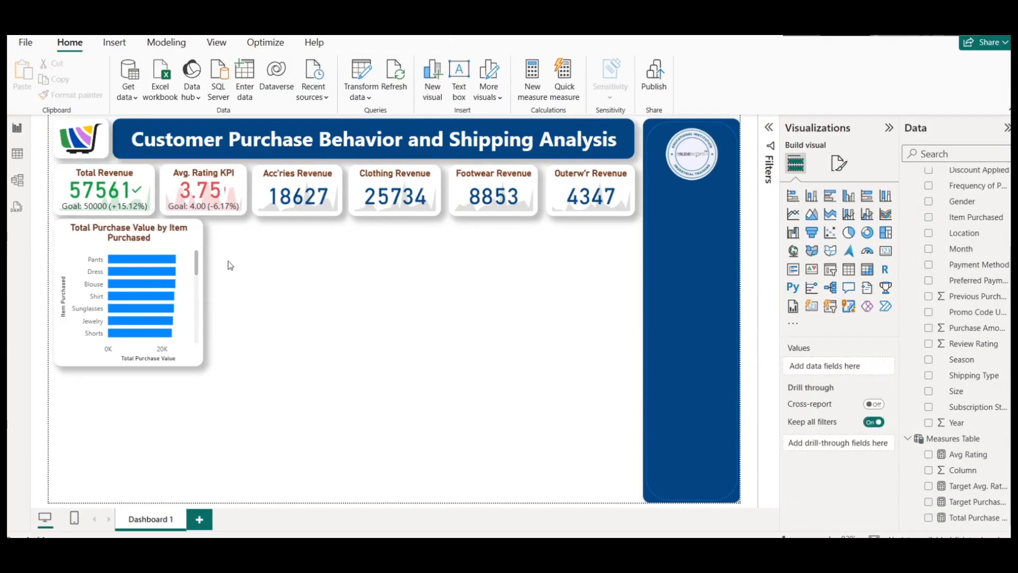
Sort the bar chart's axis by Item Purchased
{"action": "left_click", "coordinate": [189, 263]}
{"action": "left_click", "coordinate": [199, 214]}
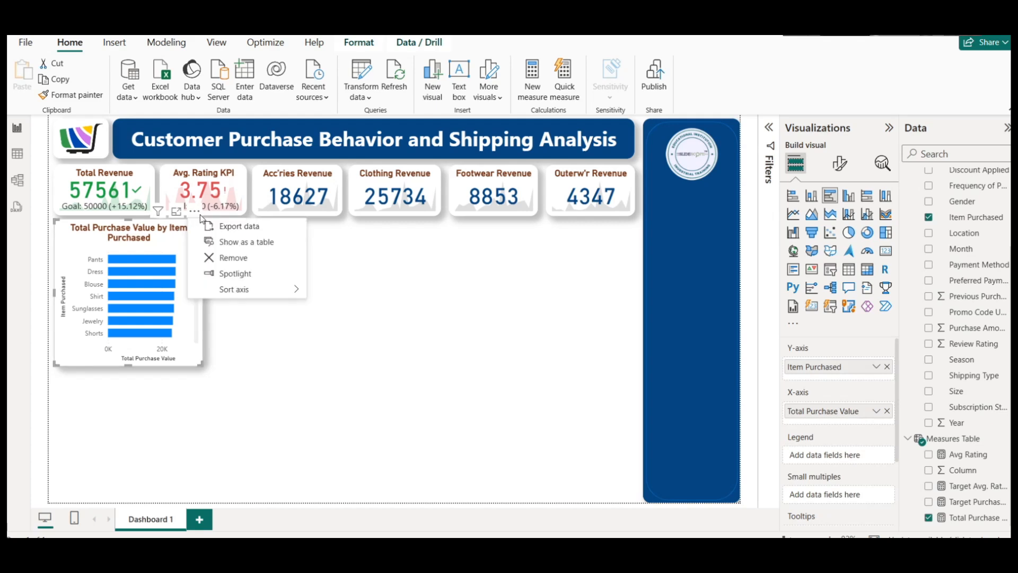
{"action": "mouse_move", "coordinate": [288, 297]}
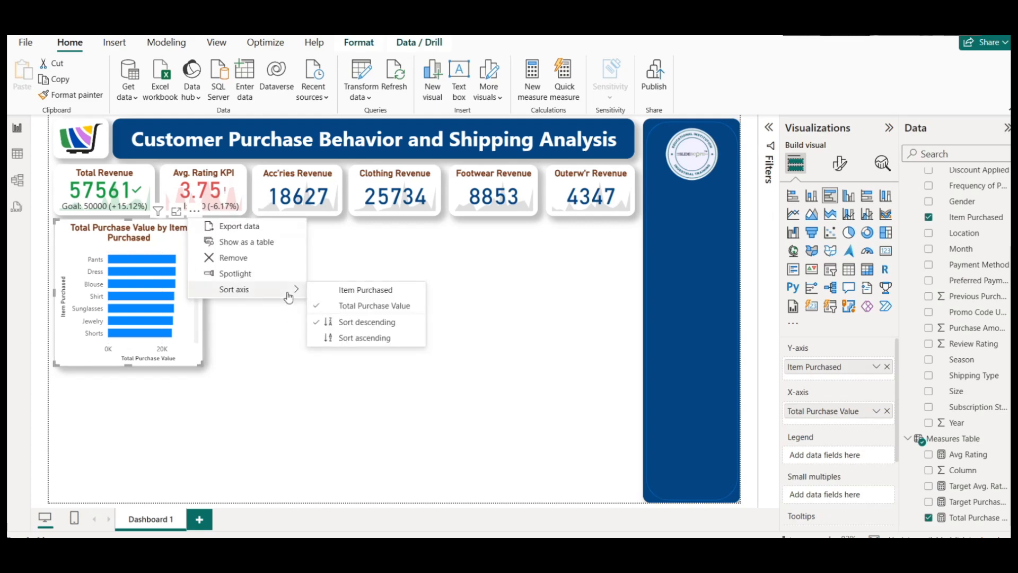
{"action": "left_click", "coordinate": [335, 290]}
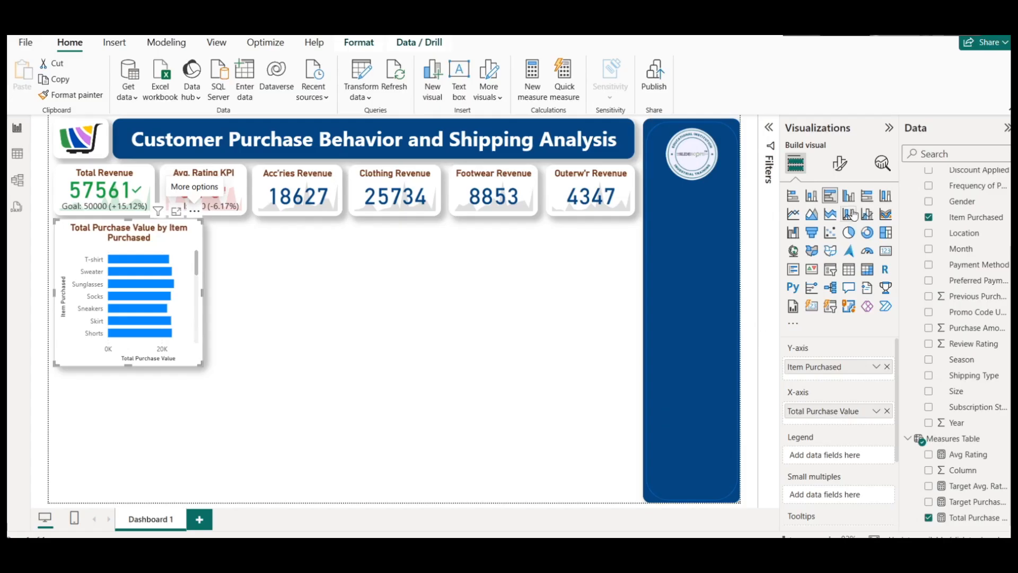
Turn on data labels for the Total Purchase Value by Item Purchased chart and color their values brown
{"action": "left_click", "coordinate": [843, 165]}
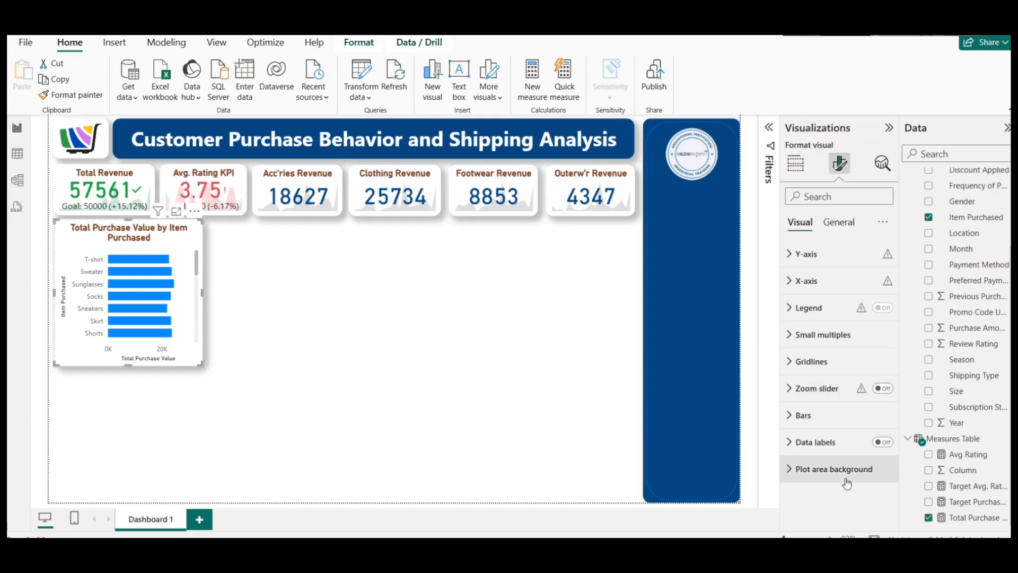
{"action": "left_click", "coordinate": [882, 446]}
{"action": "left_click", "coordinate": [835, 443]}
{"action": "scroll", "coordinate": [848, 451], "scroll_direction": "down", "scroll_amount": 5}
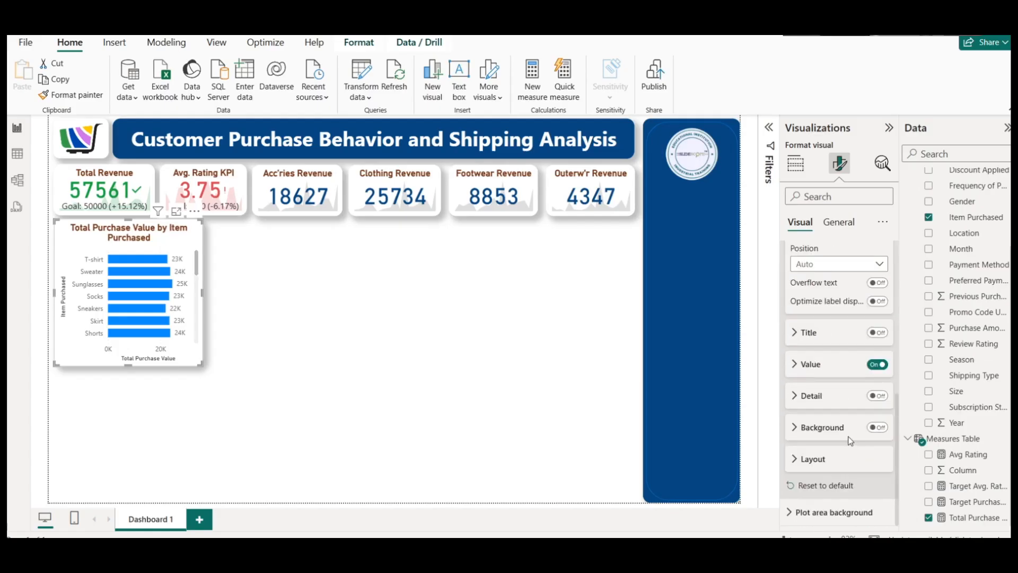
{"action": "left_click", "coordinate": [810, 366]}
{"action": "scroll", "coordinate": [809, 461], "scroll_direction": "down", "scroll_amount": 2}
{"action": "left_click", "coordinate": [809, 433]}
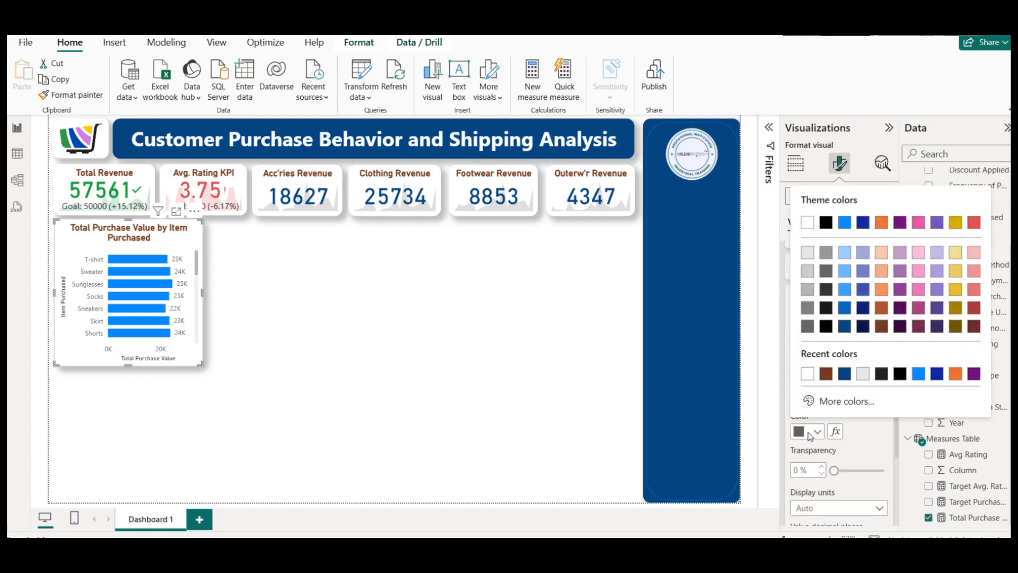
{"action": "left_click", "coordinate": [826, 374]}
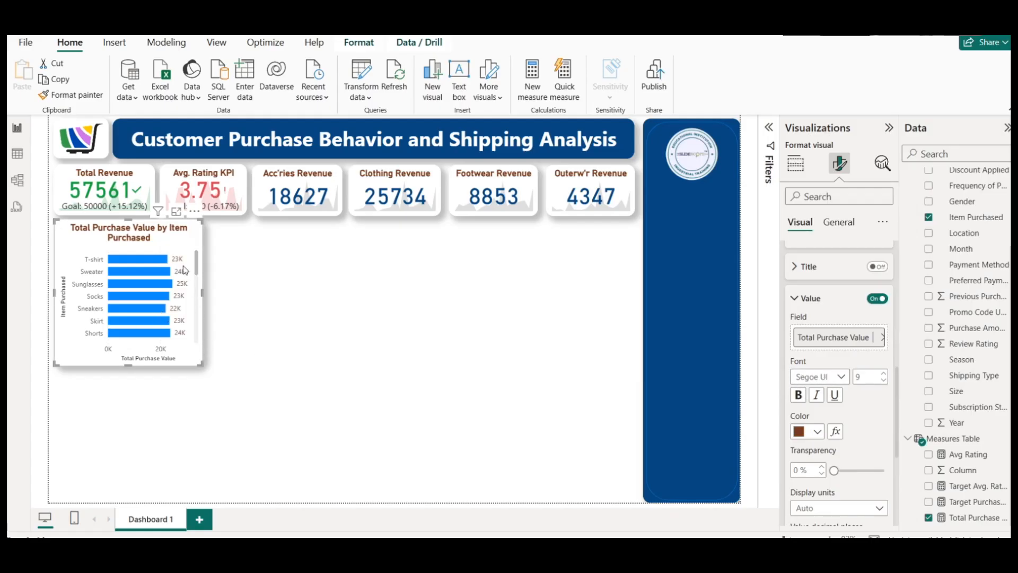
Try None as the bar chart's data label display units, then set the units to Thousands
{"action": "scroll", "coordinate": [821, 452], "scroll_direction": "down", "scroll_amount": 5}
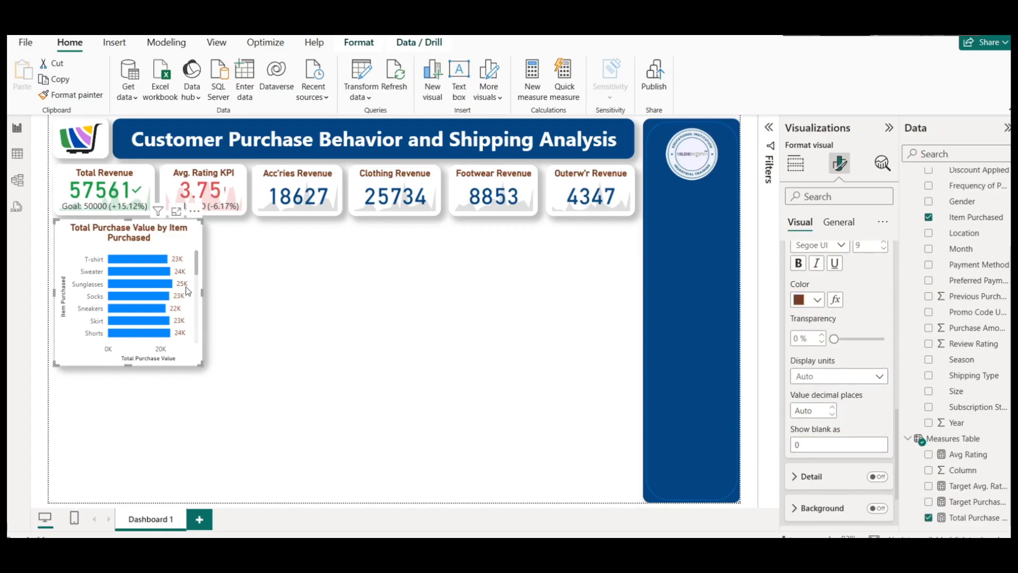
{"action": "left_click", "coordinate": [845, 377]}
{"action": "left_click", "coordinate": [827, 408]}
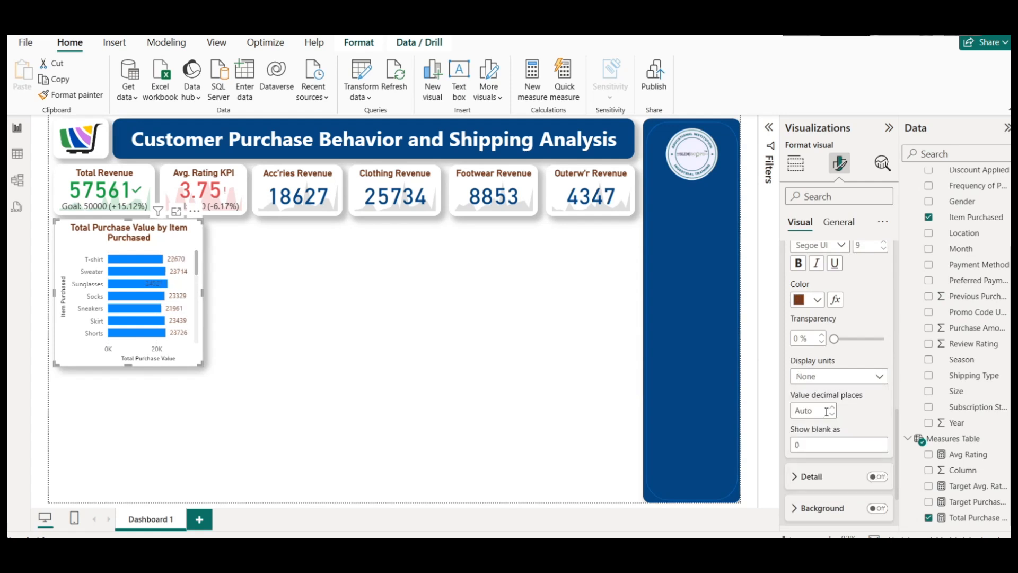
{"action": "left_click", "coordinate": [831, 378]}
{"action": "left_click", "coordinate": [832, 422]}
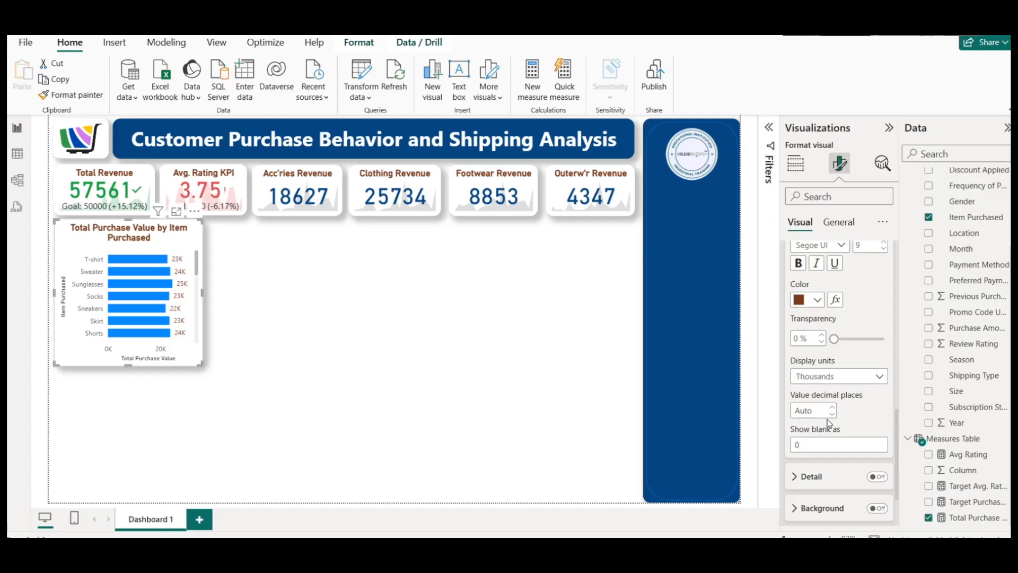
{"action": "scroll", "coordinate": [815, 430], "scroll_direction": "up", "scroll_amount": 4}
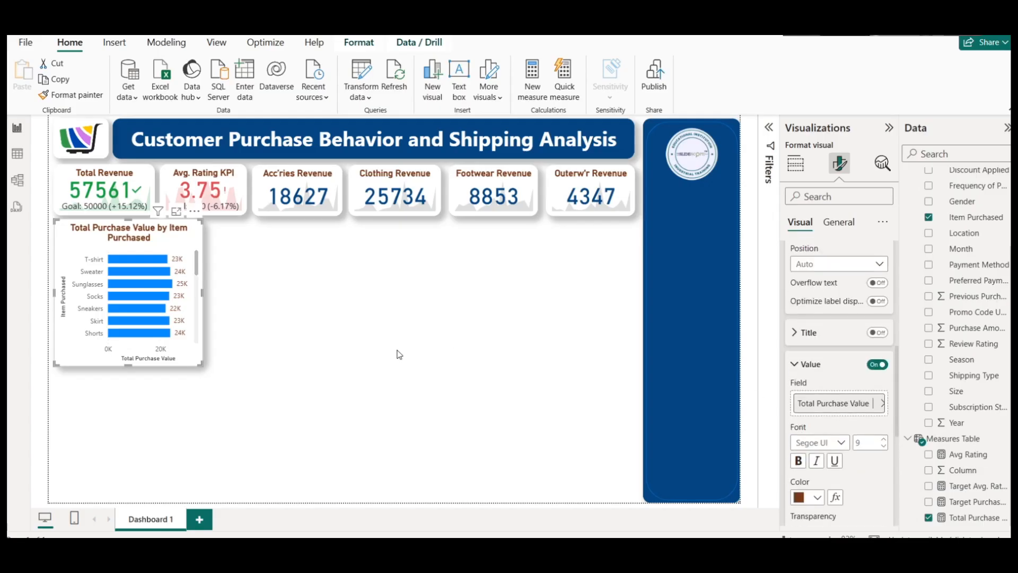
Format the Total Purchase Value measure in the Measures Table as dollar currency and return to the report page
{"action": "left_click", "coordinate": [17, 154]}
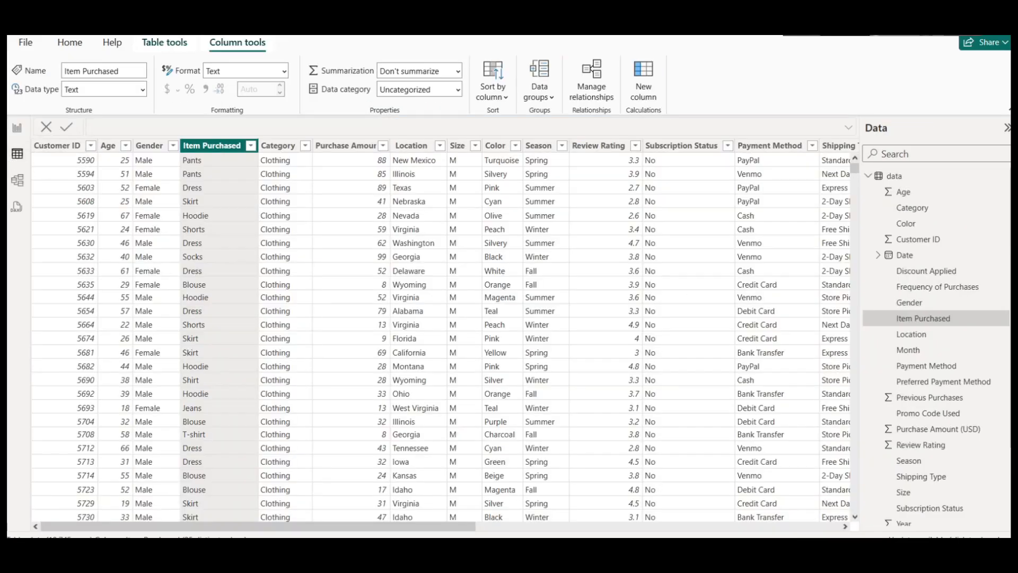
{"action": "left_click", "coordinate": [867, 175]}
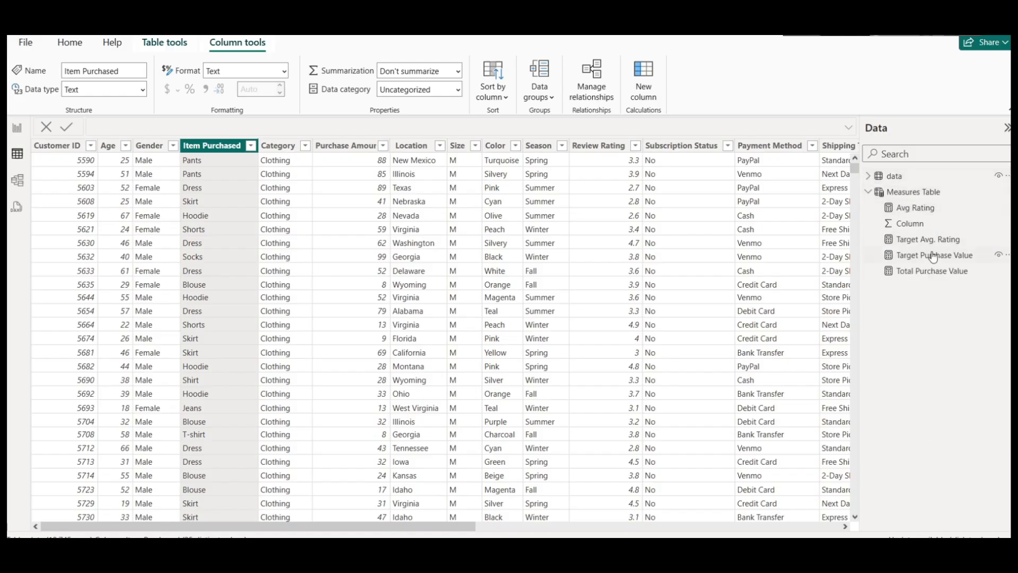
{"action": "left_click", "coordinate": [930, 254]}
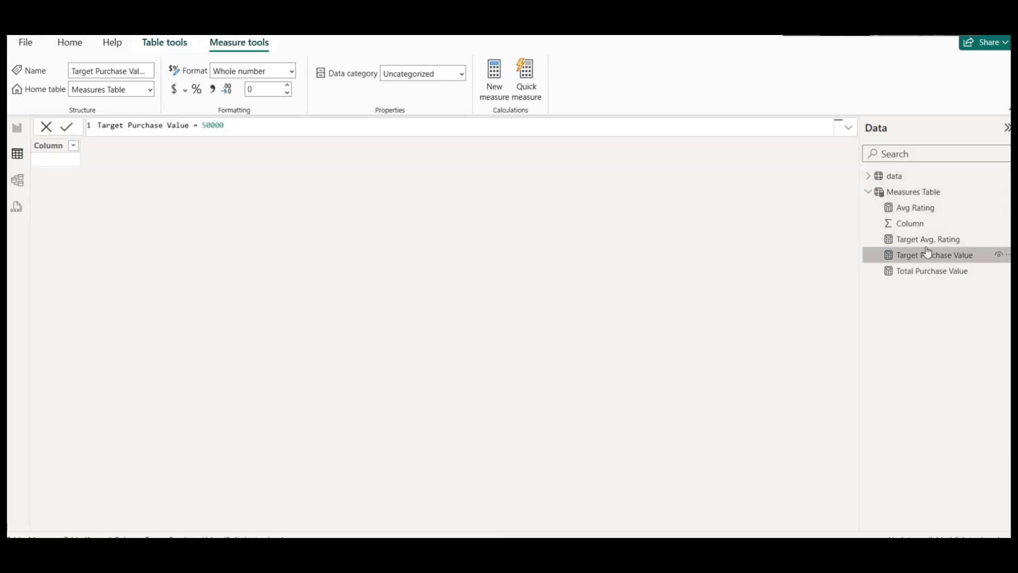
{"action": "left_click", "coordinate": [933, 274]}
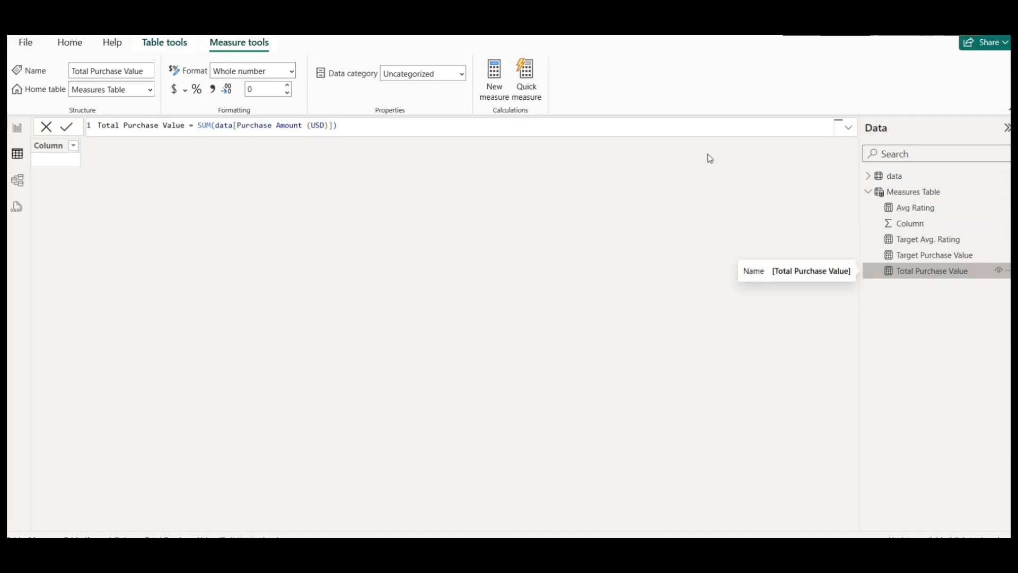
{"action": "left_click", "coordinate": [175, 90]}
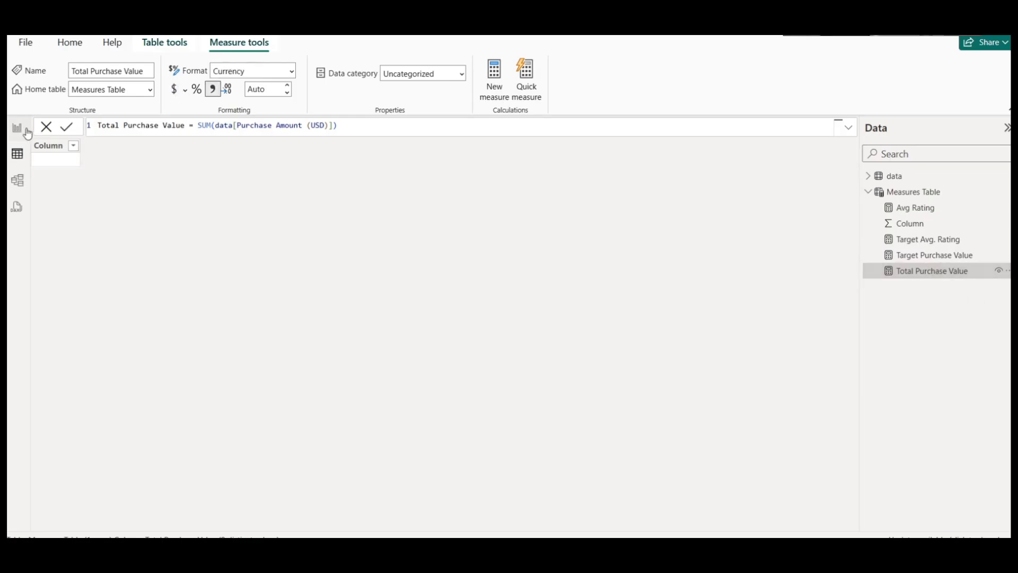
{"action": "left_click", "coordinate": [27, 131]}
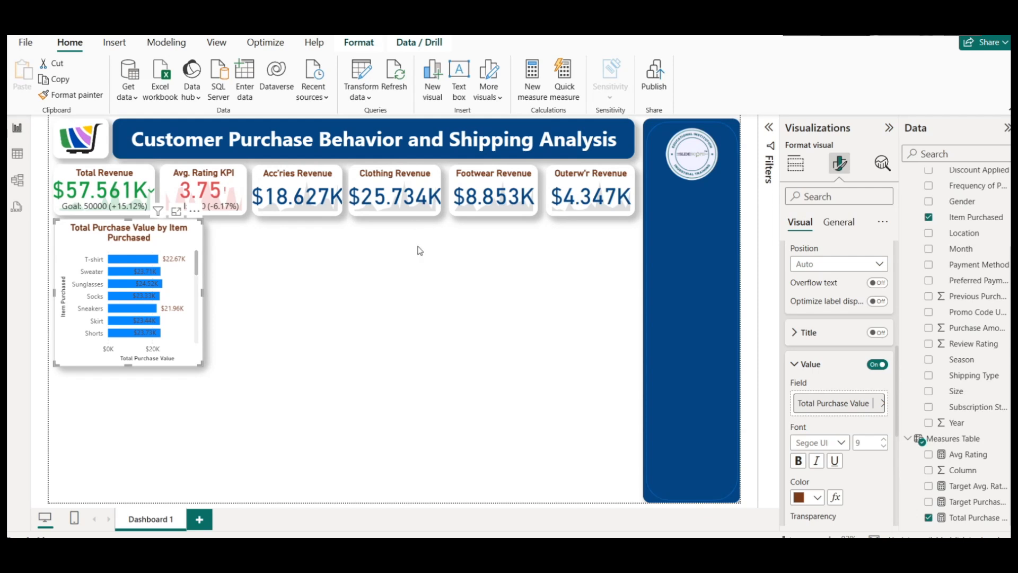
{"action": "left_click", "coordinate": [377, 242]}
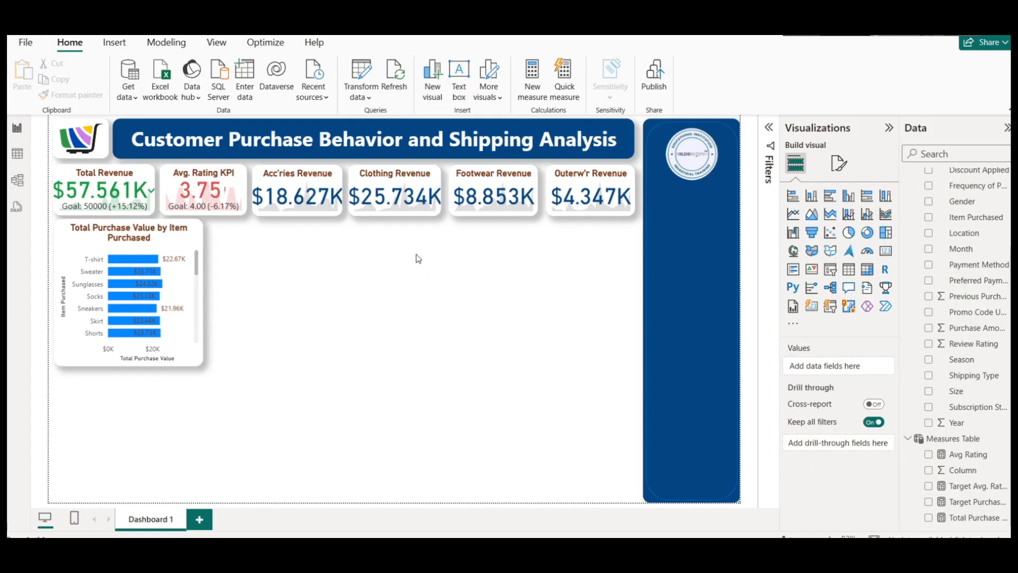
Set the Total Revenue card's callout value to 1 decimal place
{"action": "left_click", "coordinate": [102, 184]}
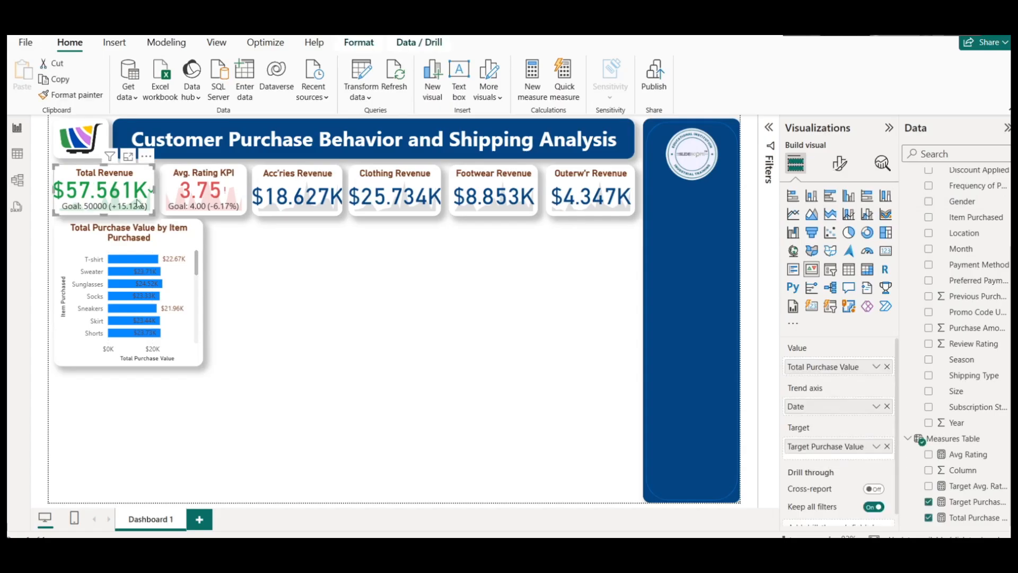
{"action": "left_click", "coordinate": [840, 167]}
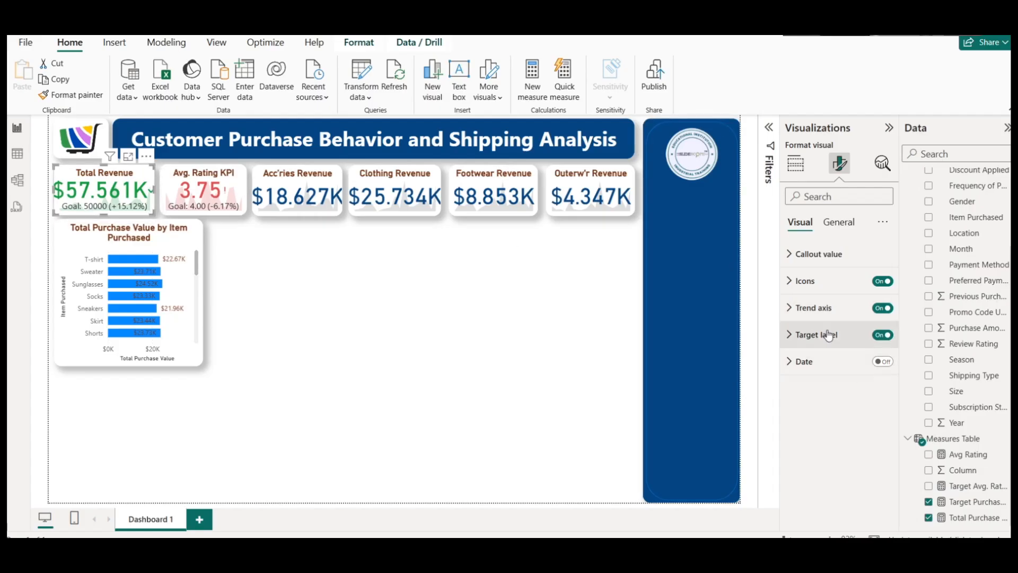
{"action": "left_click", "coordinate": [814, 255]}
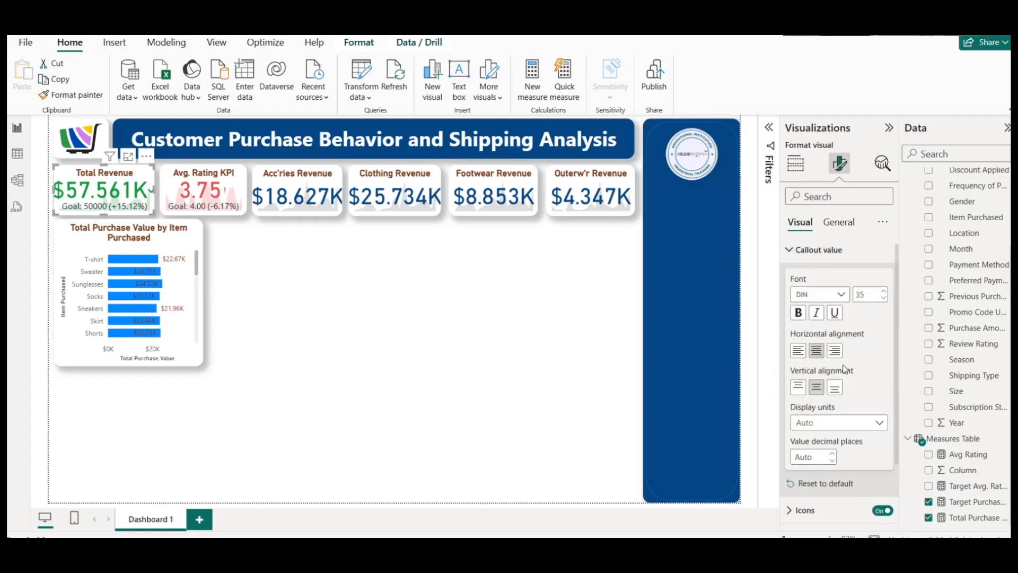
{"action": "scroll", "coordinate": [807, 402], "scroll_direction": "down", "scroll_amount": 2}
{"action": "left_click", "coordinate": [806, 377]}
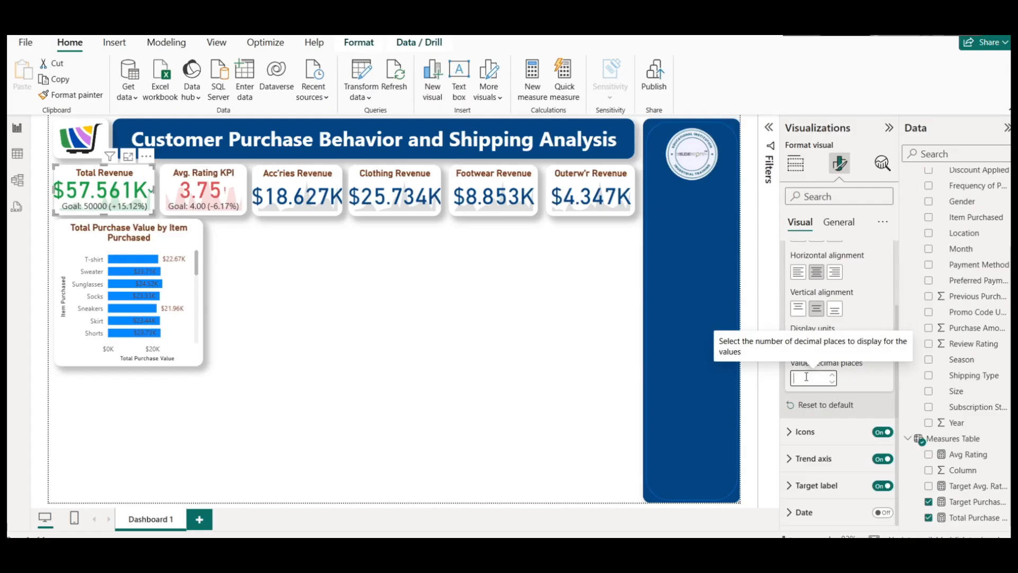
{"action": "type", "text": "1"}
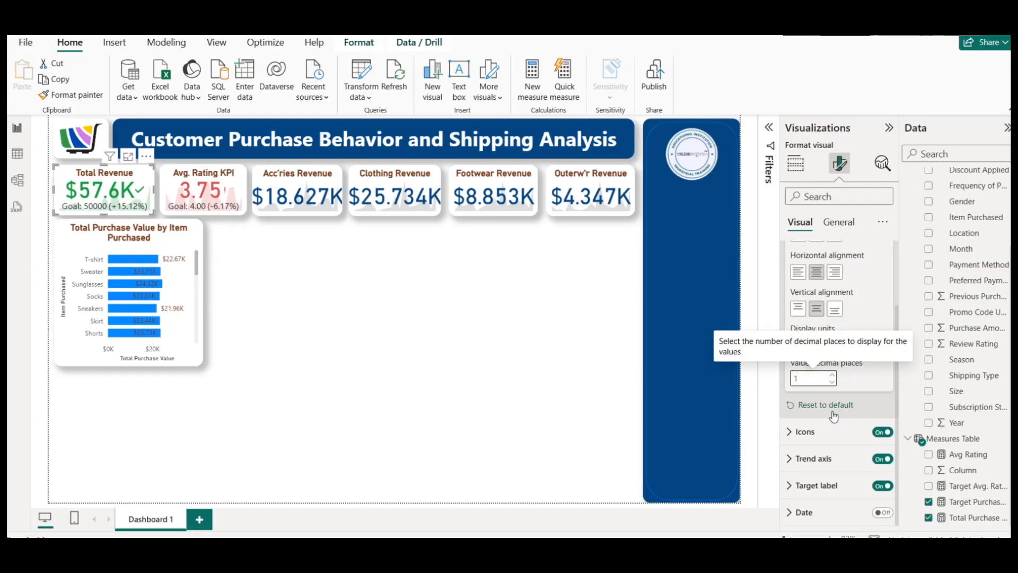
{"action": "left_click", "coordinate": [380, 261]}
Apply the one-decimal card formatting to the Acc'ries, Clothing, Footwear and Outerw'r Revenue cards with Format Painter
{"action": "left_click", "coordinate": [104, 188]}
{"action": "left_click", "coordinate": [71, 94]}
{"action": "left_click", "coordinate": [272, 193]}
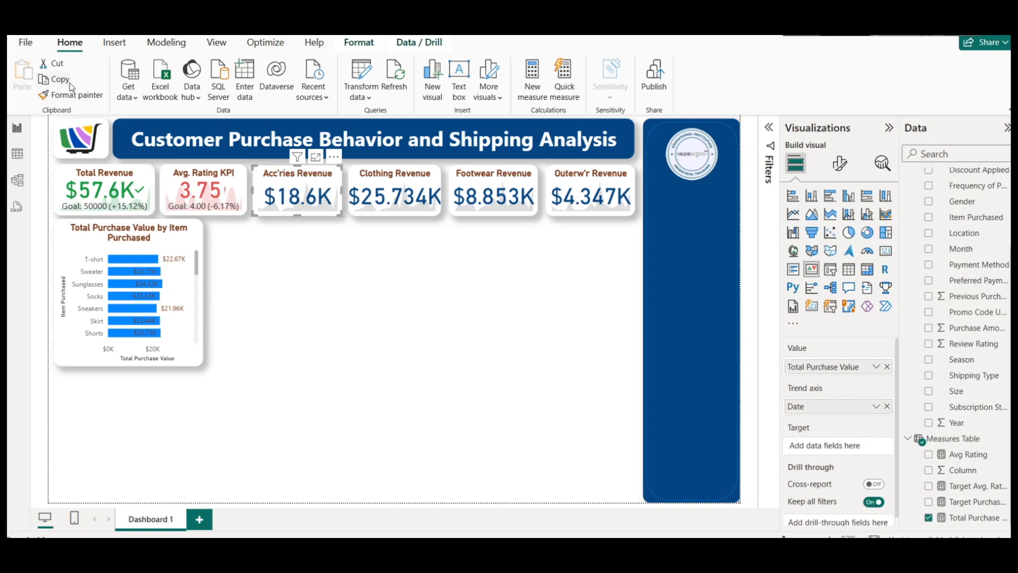
{"action": "left_click", "coordinate": [127, 196]}
{"action": "left_click", "coordinate": [70, 95]}
{"action": "left_click", "coordinate": [393, 195]}
{"action": "left_click", "coordinate": [70, 95]}
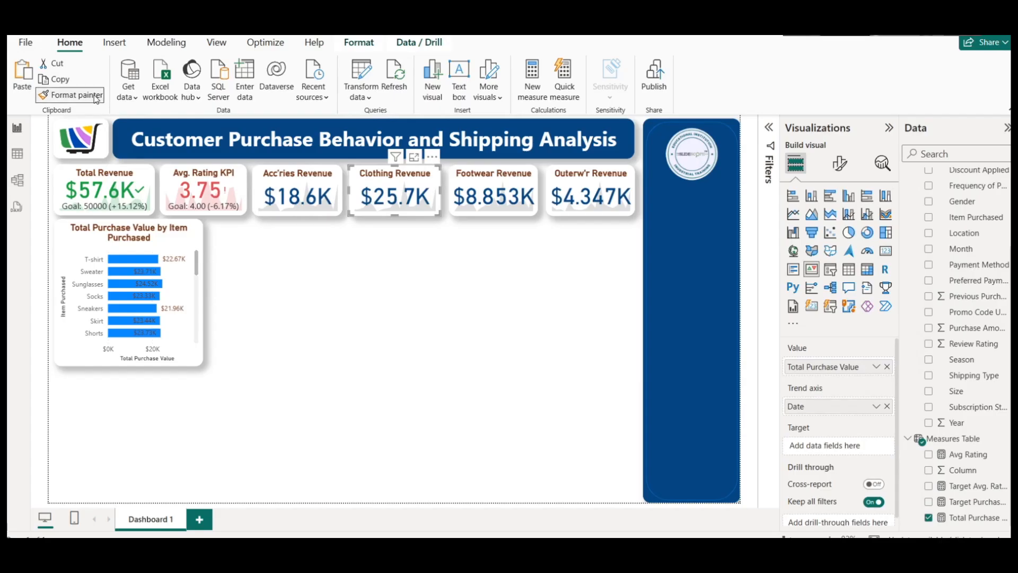
{"action": "left_click", "coordinate": [472, 196]}
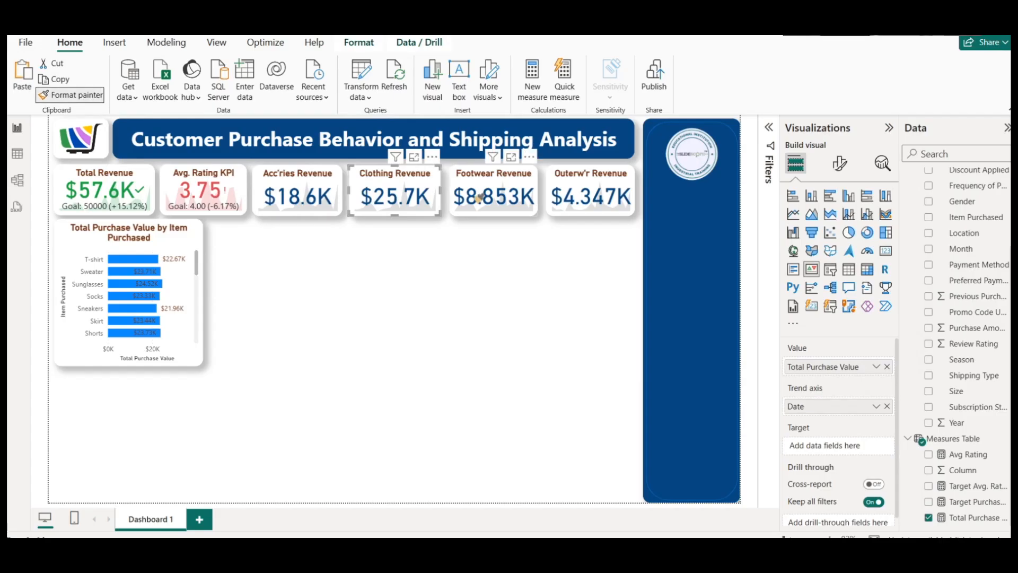
{"action": "left_click", "coordinate": [73, 94]}
{"action": "left_click", "coordinate": [596, 191]}
{"action": "left_click", "coordinate": [572, 285]}
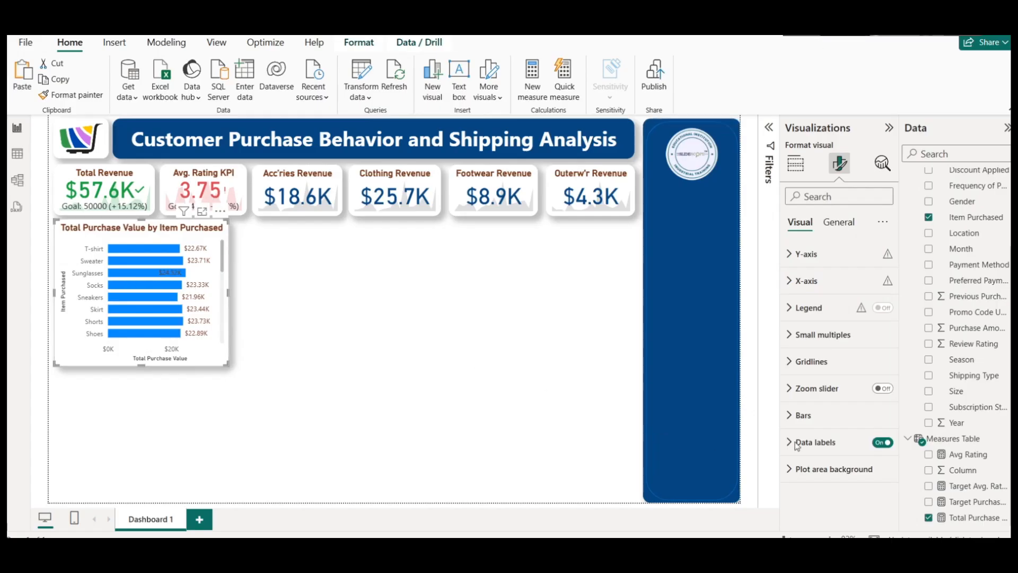
Set the bar chart's data label position to Inside end and make the chart narrower
{"action": "left_click", "coordinate": [815, 442]}
{"action": "scroll", "coordinate": [855, 427], "scroll_direction": "down", "scroll_amount": 3}
{"action": "scroll", "coordinate": [855, 426], "scroll_direction": "down", "scroll_amount": 5}
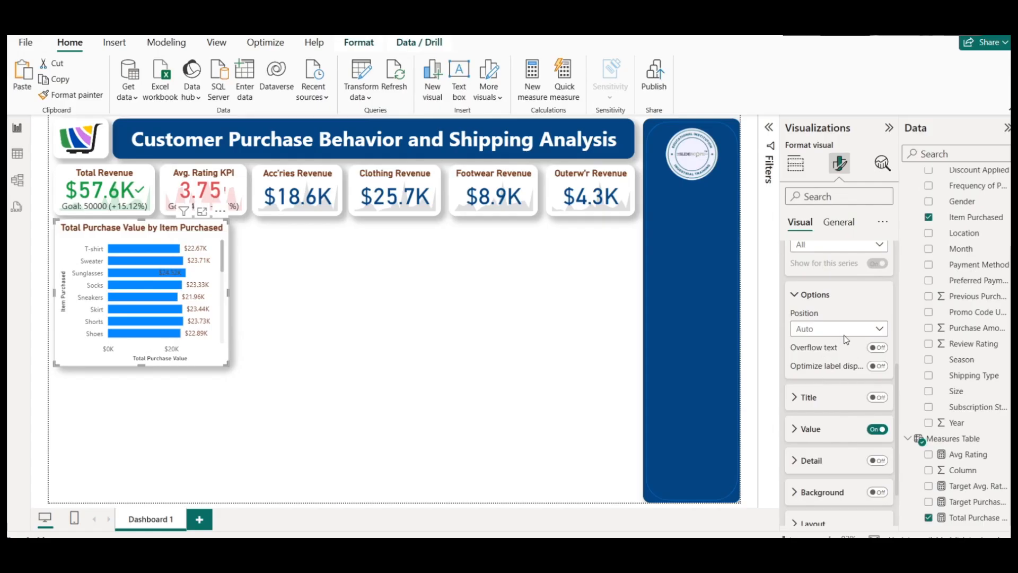
{"action": "left_click", "coordinate": [844, 329]}
{"action": "left_click", "coordinate": [840, 360]}
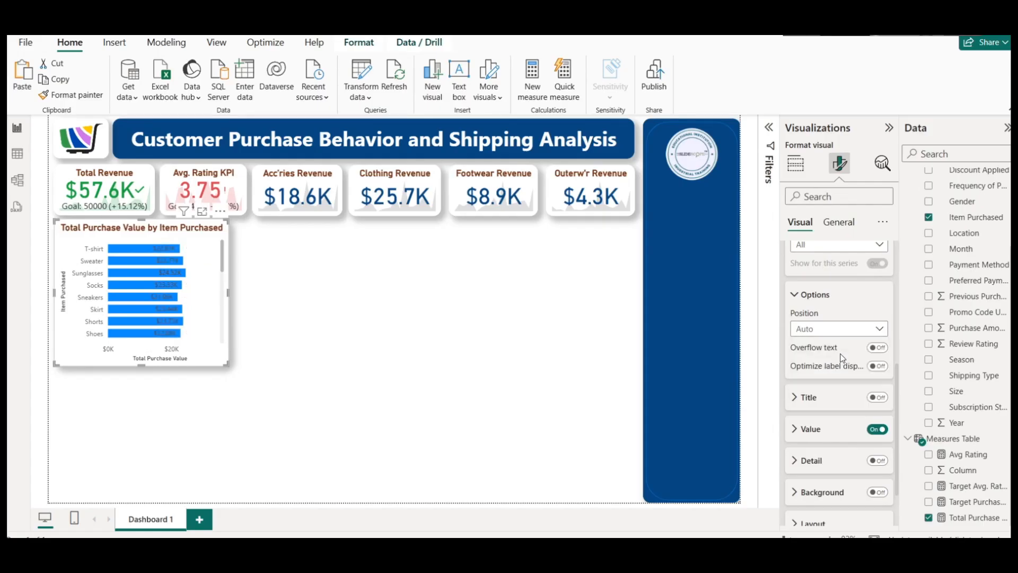
{"action": "left_click_drag", "start_coordinate": [228, 293], "coordinate": [198, 281]}
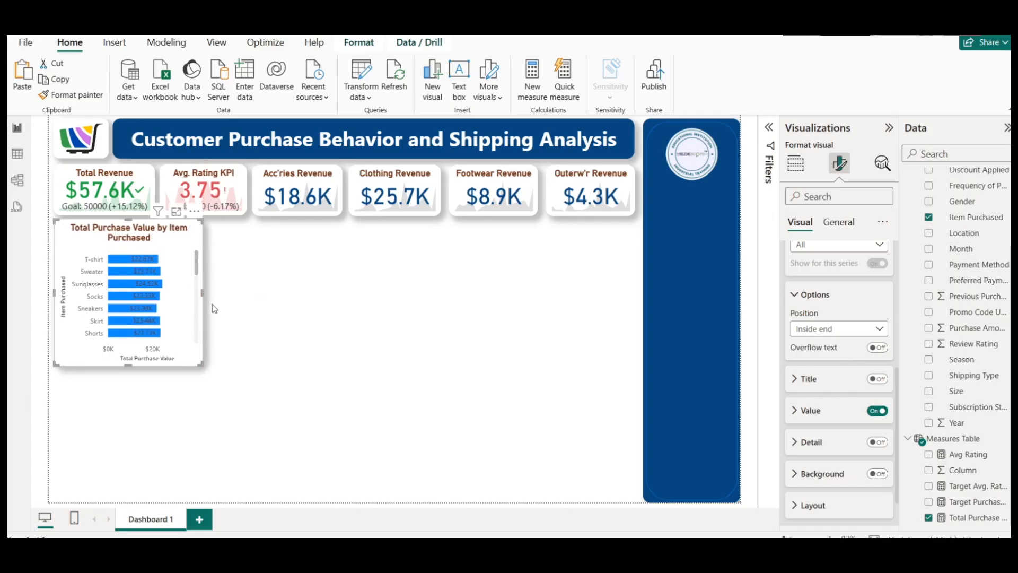
Change the color of all bars in the Total Purchase Value by Item Purchased chart to dark blue
{"action": "scroll", "coordinate": [837, 413], "scroll_direction": "down", "scroll_amount": 1}
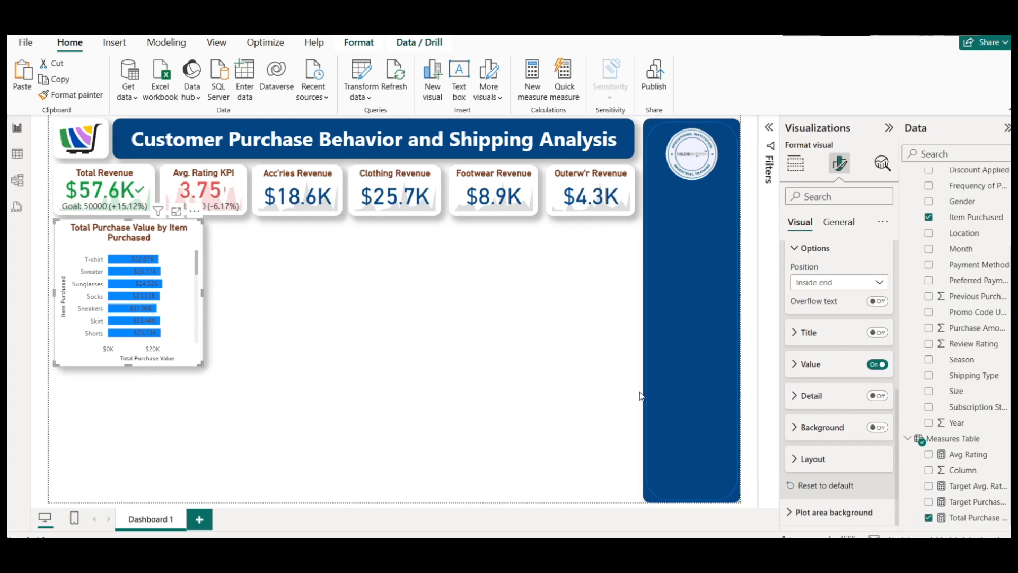
{"action": "scroll", "coordinate": [841, 424], "scroll_direction": "up", "scroll_amount": 6}
{"action": "left_click", "coordinate": [801, 414]}
{"action": "left_click", "coordinate": [815, 414]}
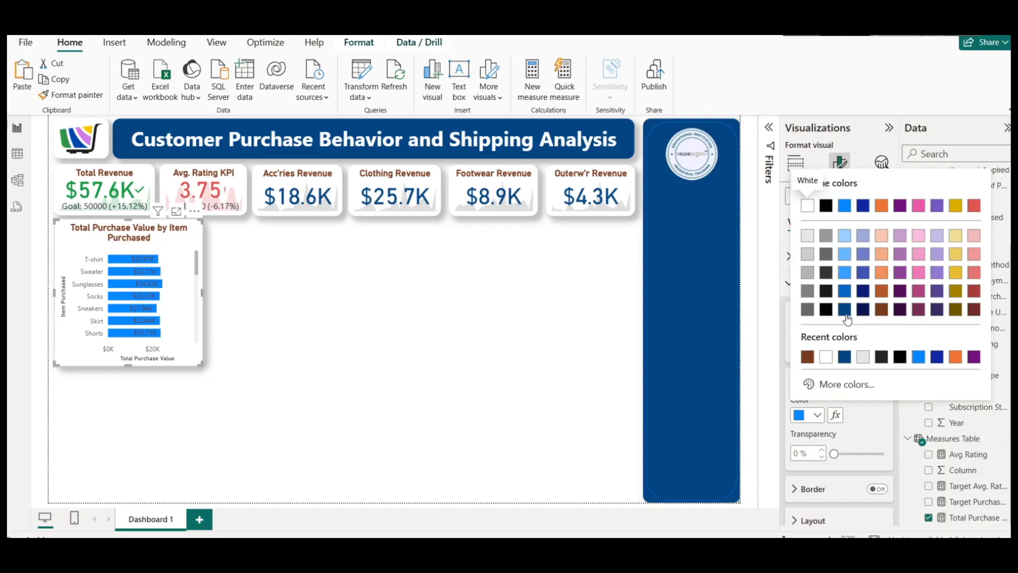
{"action": "left_click", "coordinate": [849, 321]}
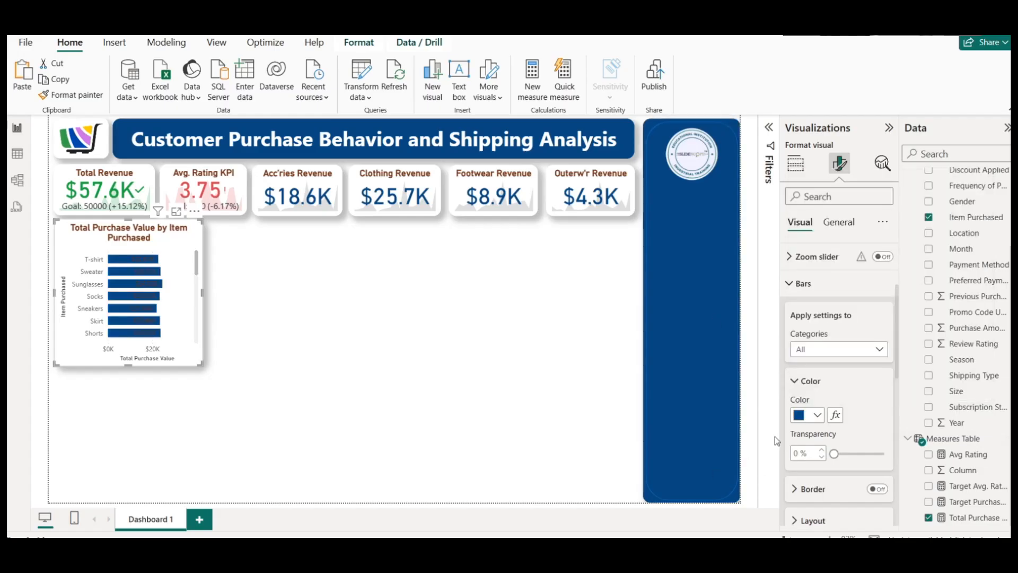
Return to the bar chart's data label settings
{"action": "scroll", "coordinate": [840, 444], "scroll_direction": "down", "scroll_amount": 10}
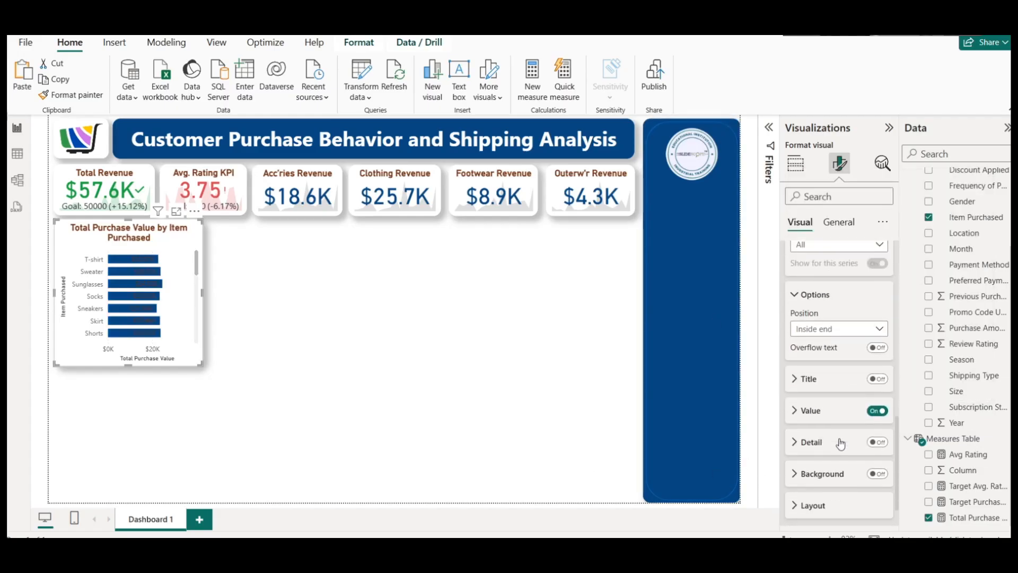
{"action": "scroll", "coordinate": [840, 443], "scroll_direction": "down", "scroll_amount": 1}
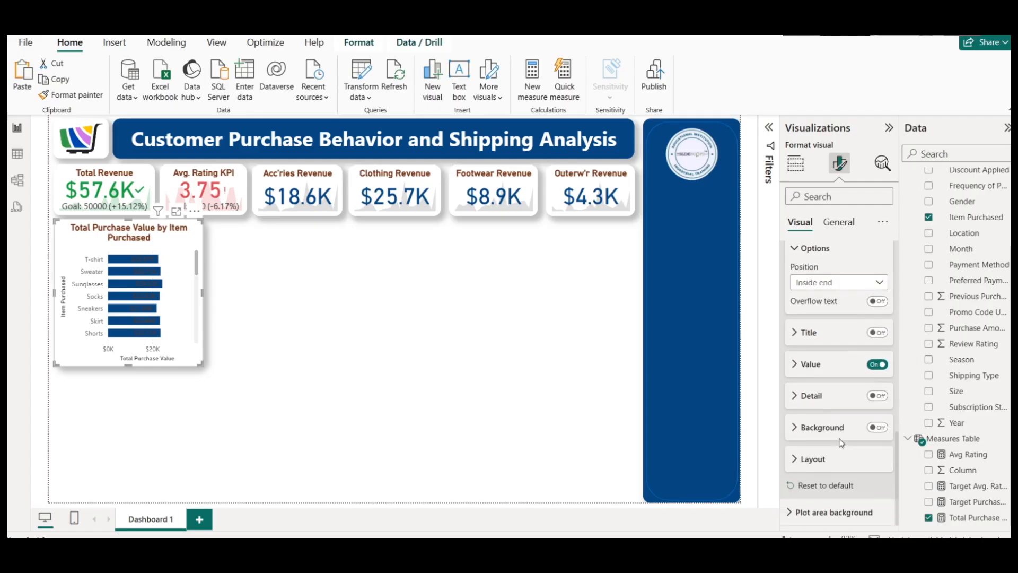
Set the bar chart's data label value color to light orange
{"action": "left_click", "coordinate": [818, 363]}
{"action": "scroll", "coordinate": [832, 410], "scroll_direction": "down", "scroll_amount": 2}
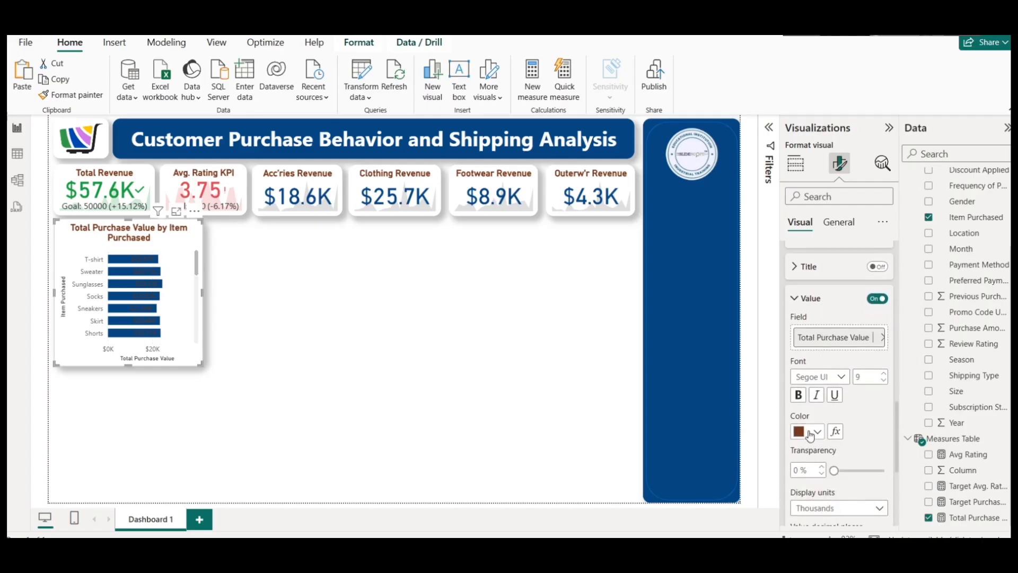
{"action": "left_click", "coordinate": [805, 432]}
{"action": "left_click", "coordinate": [884, 253]}
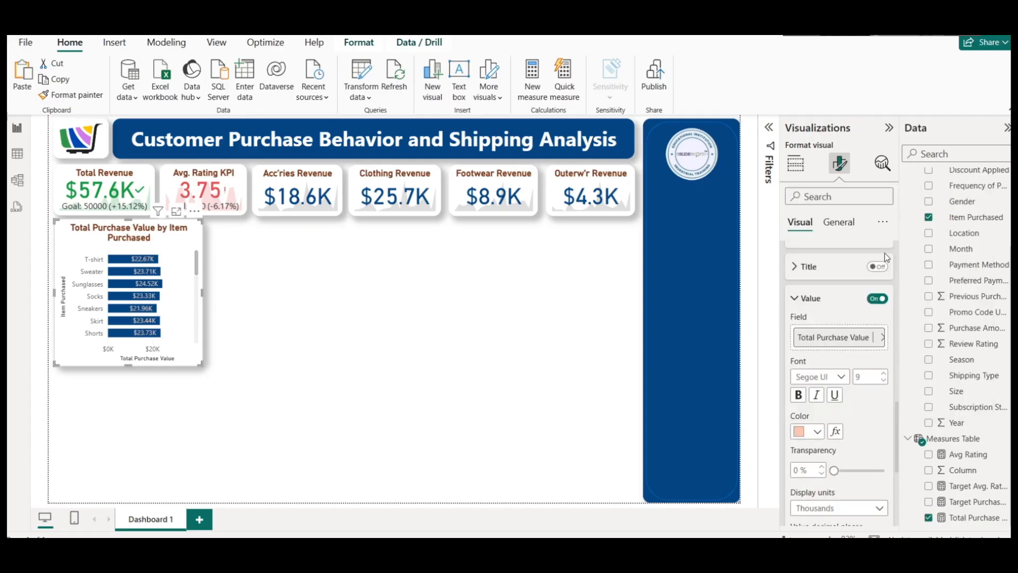
{"action": "left_click", "coordinate": [244, 324]}
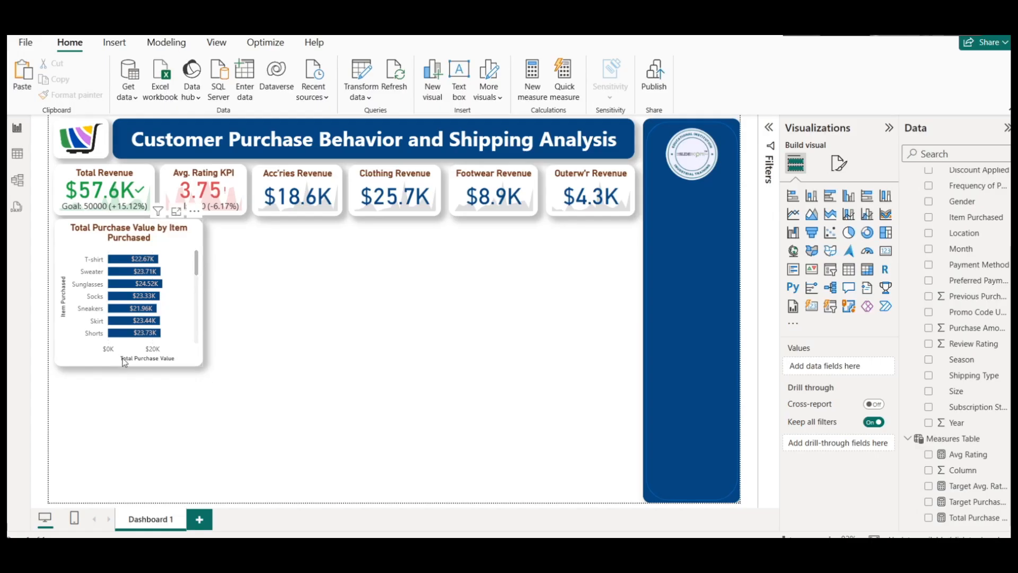
Reduce the bar chart's height slightly and set its title to "Purchase Val. by Product"
{"action": "left_click_drag", "start_coordinate": [120, 367], "coordinate": [125, 362]}
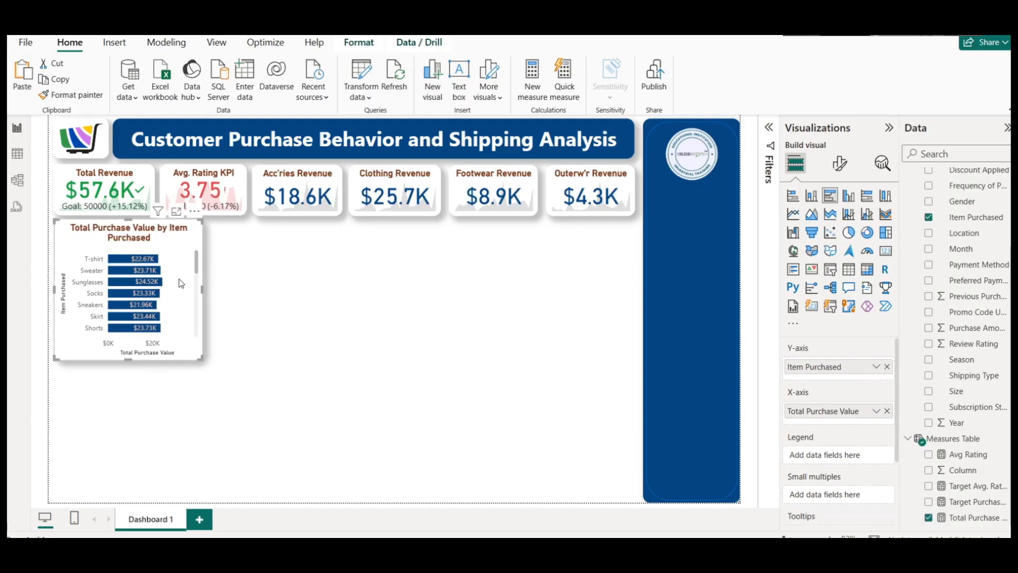
{"action": "left_click", "coordinate": [839, 164]}
{"action": "left_click", "coordinate": [833, 222]}
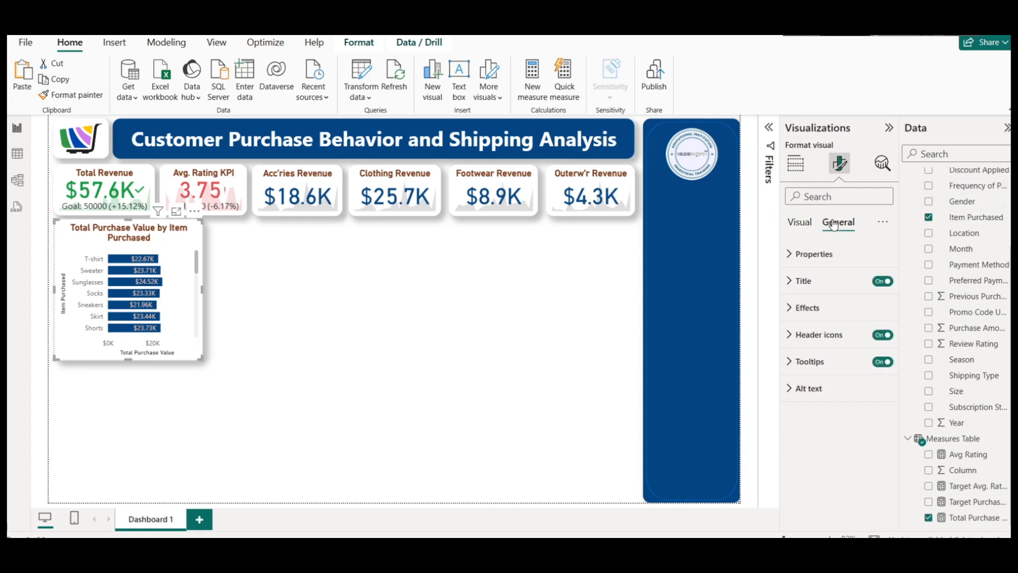
{"action": "left_click", "coordinate": [816, 280]}
{"action": "triple_click", "coordinate": [827, 345]}
{"action": "type", "text": "Revenue by Product"}
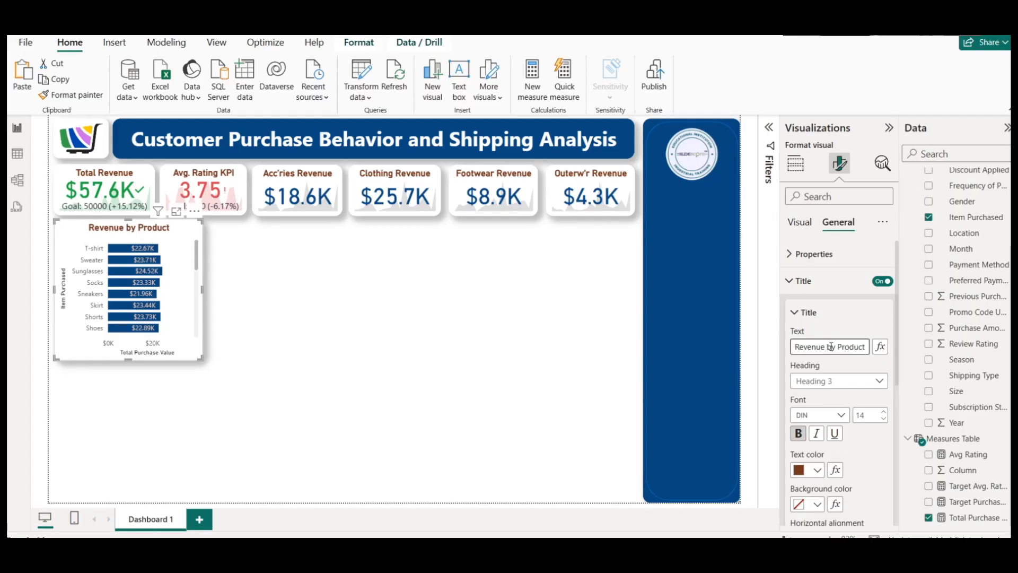
{"action": "double_click", "coordinate": [818, 351]}
{"action": "type", "text": "Purchase Val."}
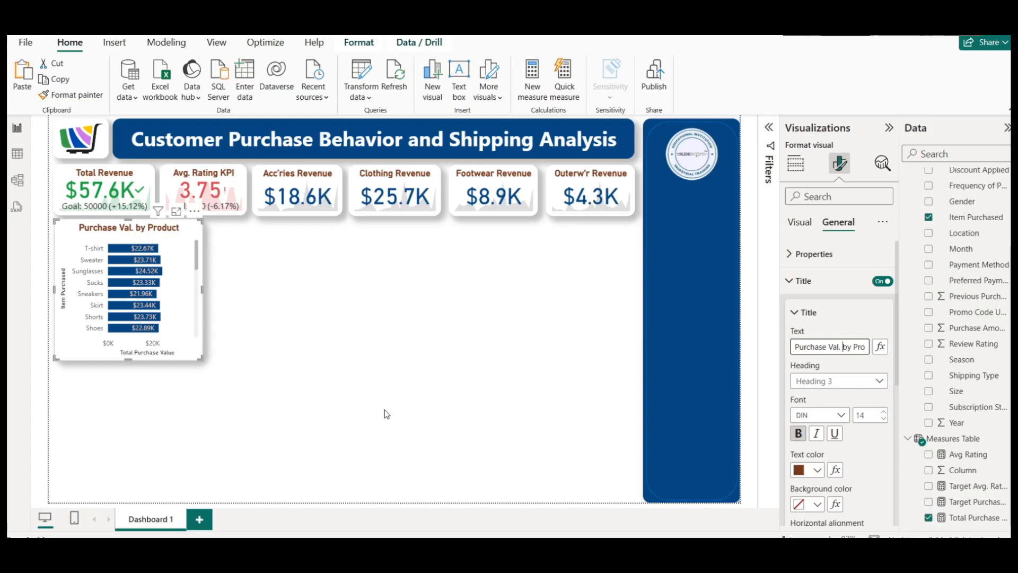
{"action": "left_click", "coordinate": [391, 364]}
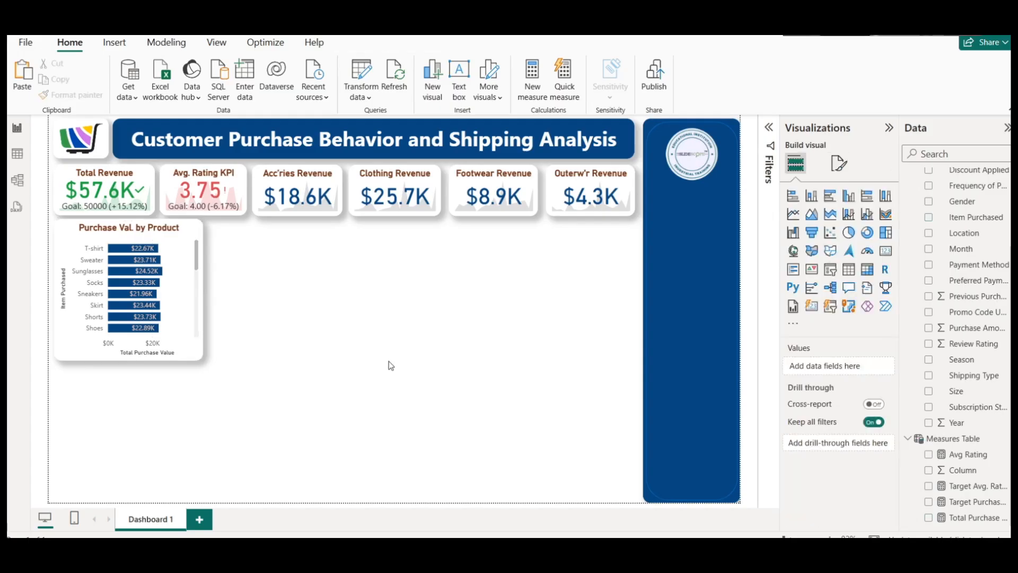
Fine-tune the bar chart's size, making it slightly shorter
{"action": "left_click", "coordinate": [202, 286]}
{"action": "left_click_drag", "start_coordinate": [201, 287], "coordinate": [202, 285]}
{"action": "left_click", "coordinate": [314, 302]}
Consult the analysis questions in the text notes and insert a line chart of reduced height beside the product bar chart
{"action": "key", "text": "alt+Tab"}
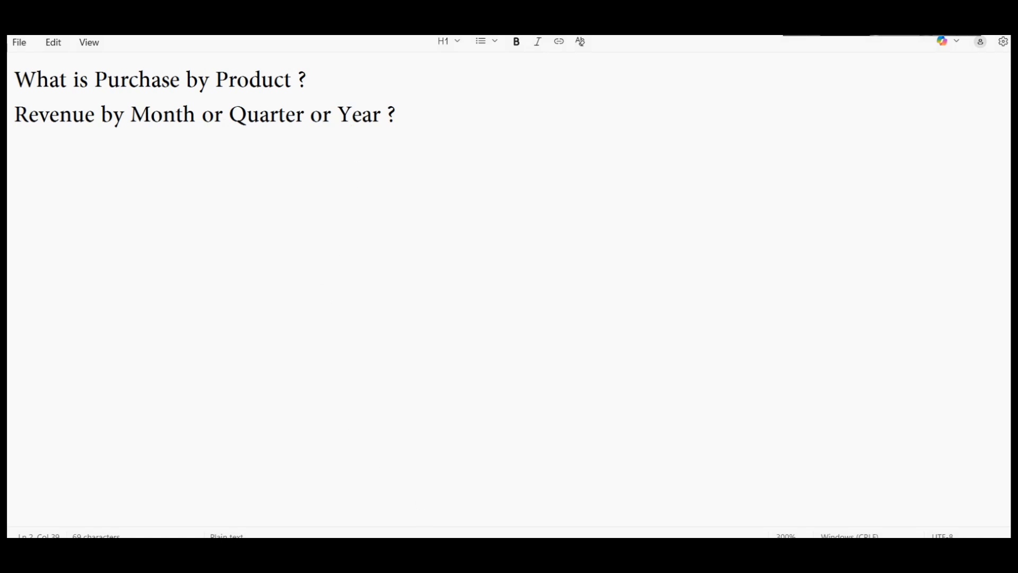
{"action": "key", "text": "alt+Tab"}
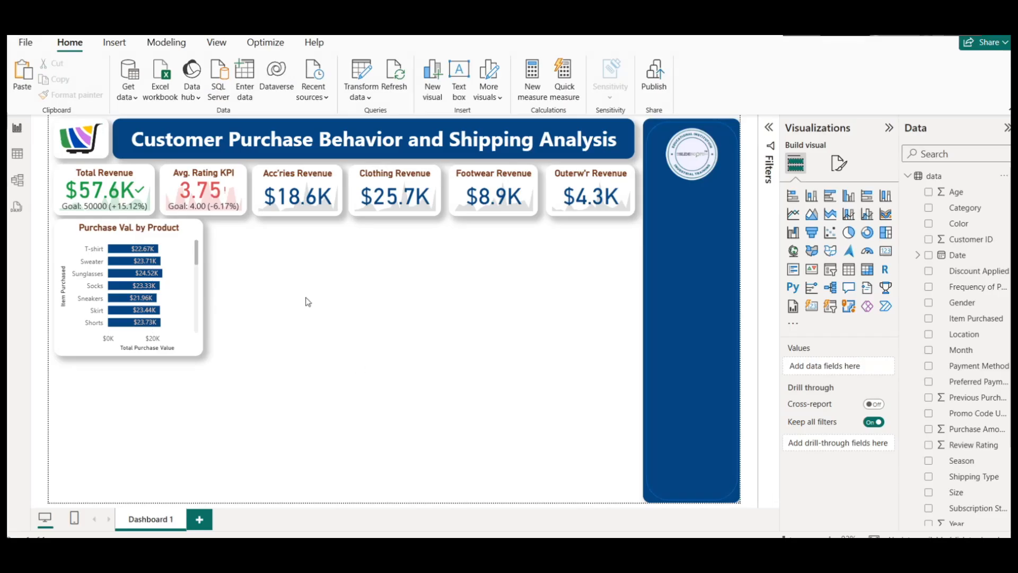
{"action": "left_click", "coordinate": [793, 214]}
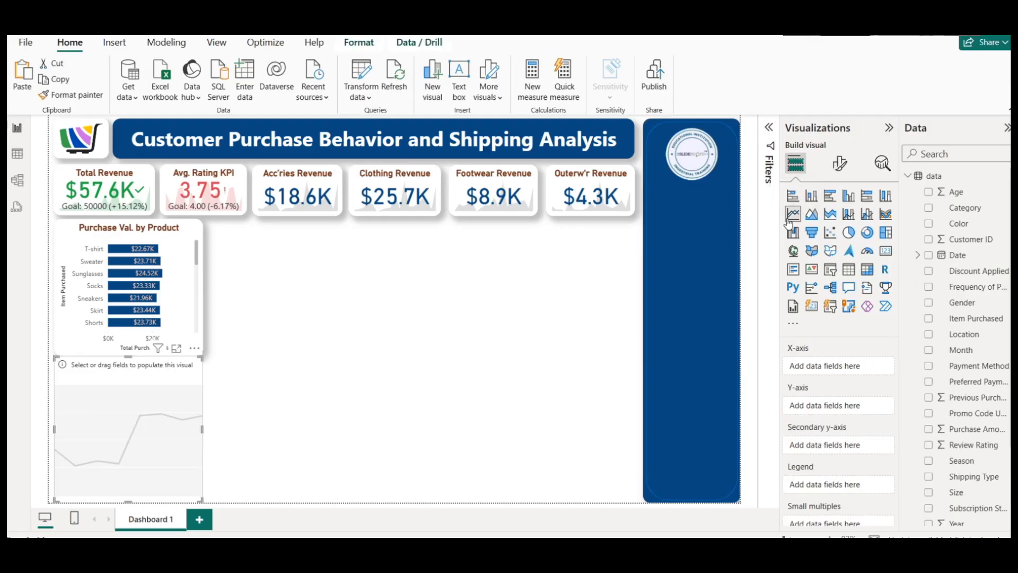
{"action": "left_click_drag", "start_coordinate": [177, 443], "coordinate": [286, 319]}
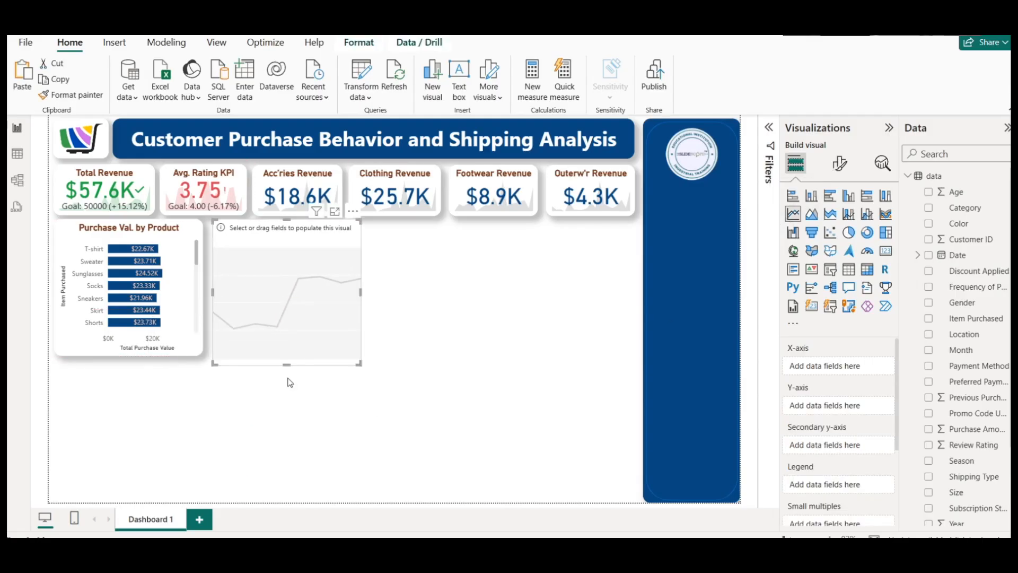
{"action": "left_click_drag", "start_coordinate": [289, 365], "coordinate": [288, 289]}
{"action": "left_click", "coordinate": [405, 289]}
{"action": "left_click", "coordinate": [304, 240]}
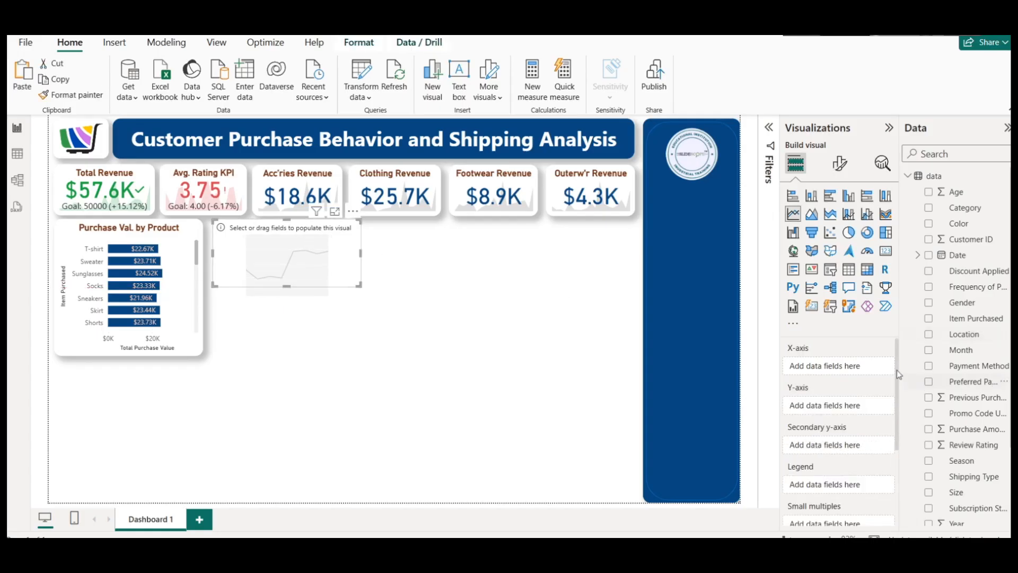
Plot Total Purchase Value against the Date hierarchy in the new line chart
{"action": "left_click_drag", "start_coordinate": [954, 255], "coordinate": [841, 366]}
{"action": "scroll", "coordinate": [1002, 450], "scroll_direction": "down", "scroll_amount": 3}
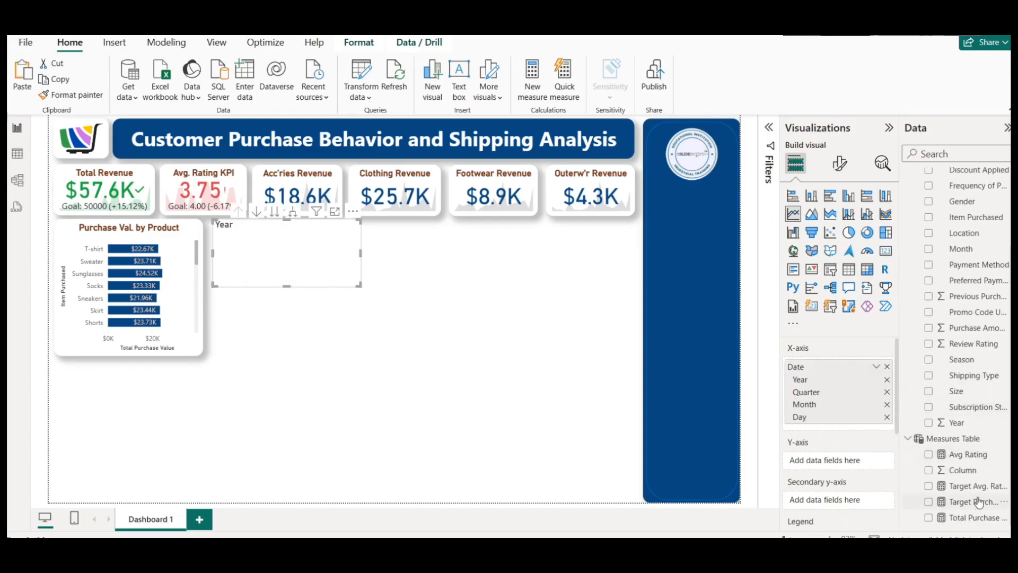
{"action": "left_click_drag", "start_coordinate": [975, 517], "coordinate": [837, 460]}
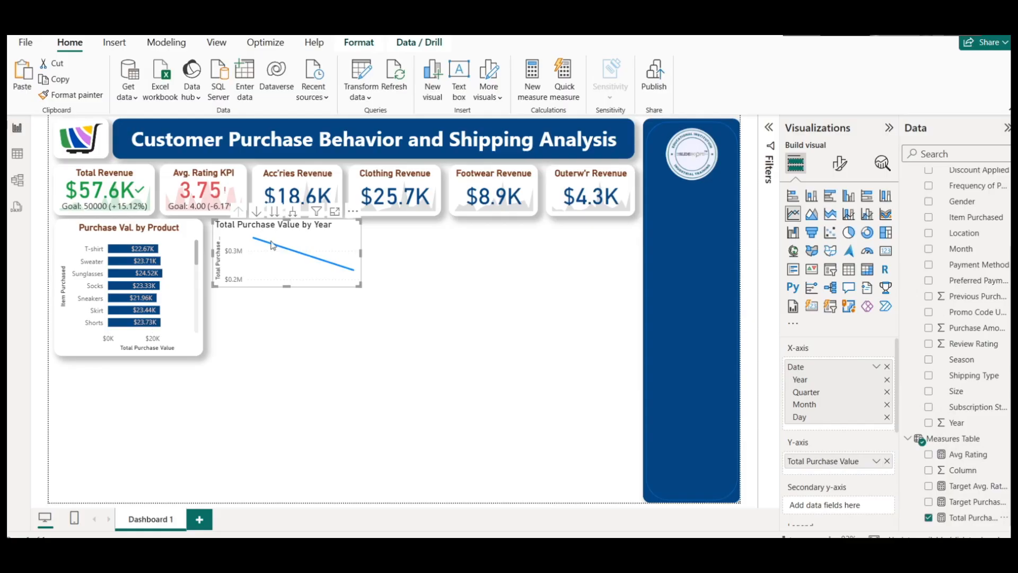
Expand the line chart's date hierarchy from year down to quarter and month, inspecting the points at each level
{"action": "mouse_move", "coordinate": [267, 251]}
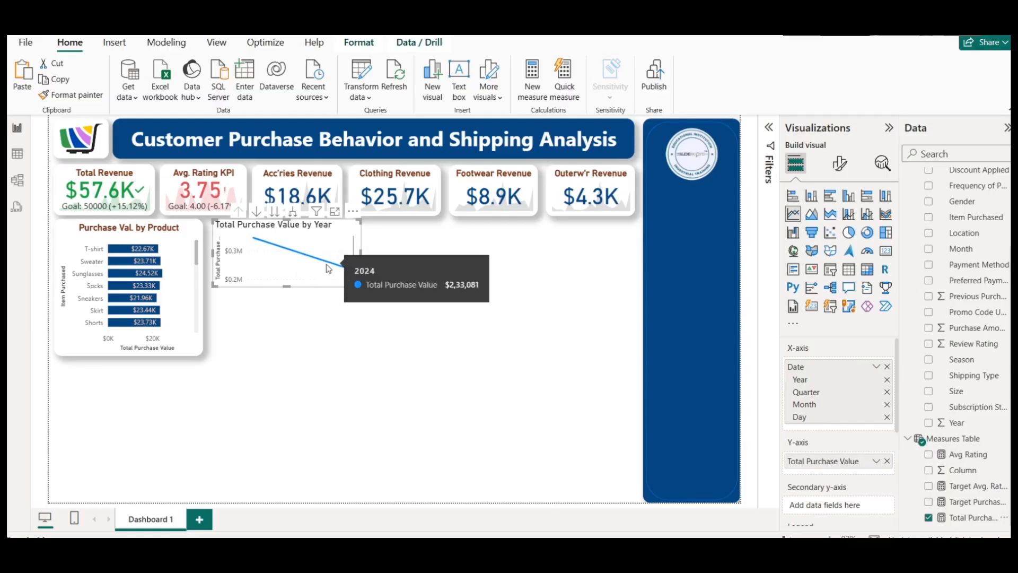
{"action": "left_click", "coordinate": [294, 212]}
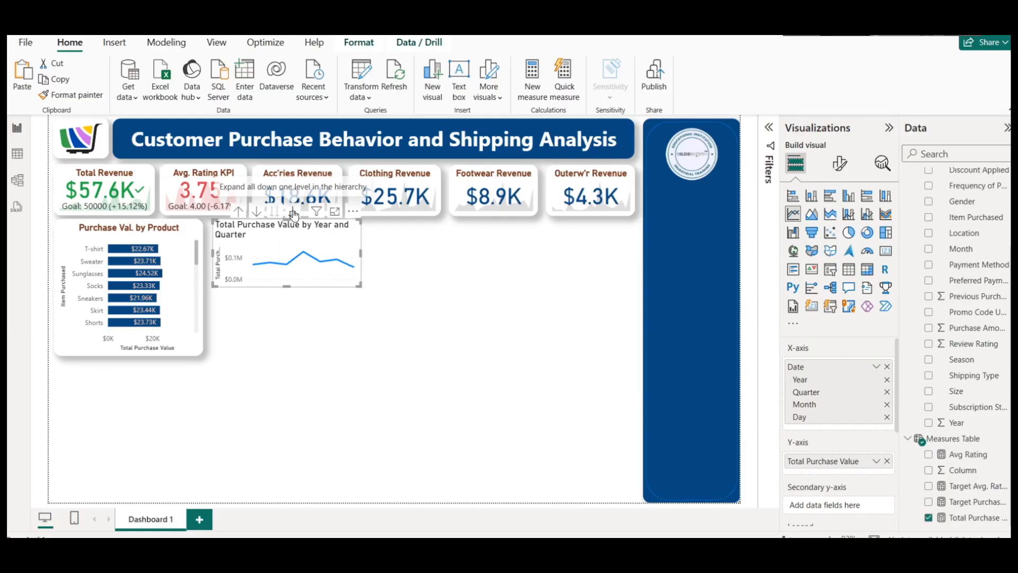
{"action": "mouse_move", "coordinate": [304, 255]}
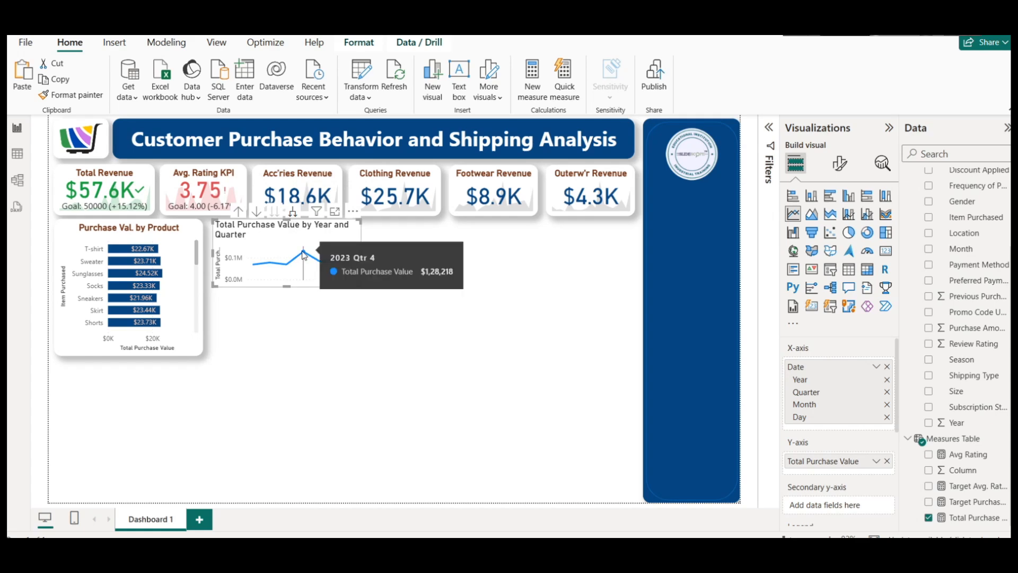
{"action": "left_click", "coordinate": [293, 212]}
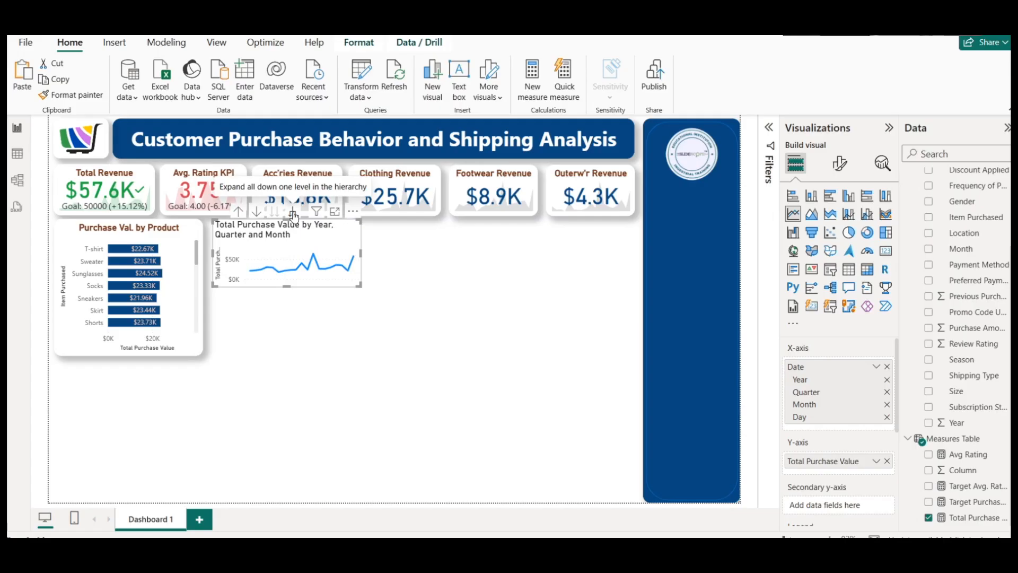
{"action": "mouse_move", "coordinate": [287, 286]}
{"action": "left_mouse_down"}
{"action": "mouse_move", "coordinate": [291, 312]}
{"action": "mouse_move", "coordinate": [289, 286]}
{"action": "left_mouse_up"}
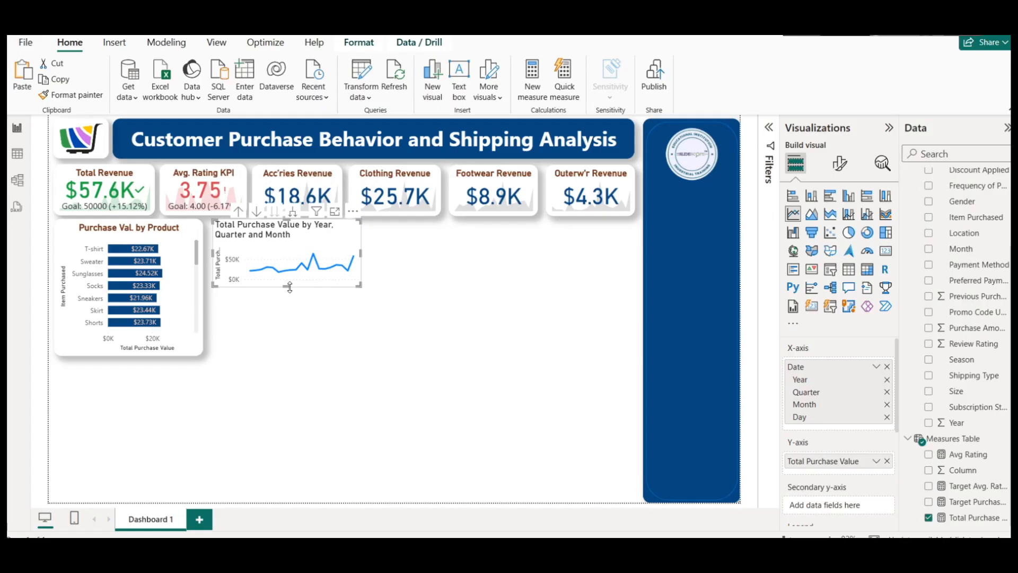
Replace the full Date hierarchy on the line chart's X-axis with only its Month level
{"action": "left_click_drag", "start_coordinate": [827, 366], "coordinate": [741, 391]}
{"action": "scroll", "coordinate": [976, 333], "scroll_direction": "up", "scroll_amount": 3}
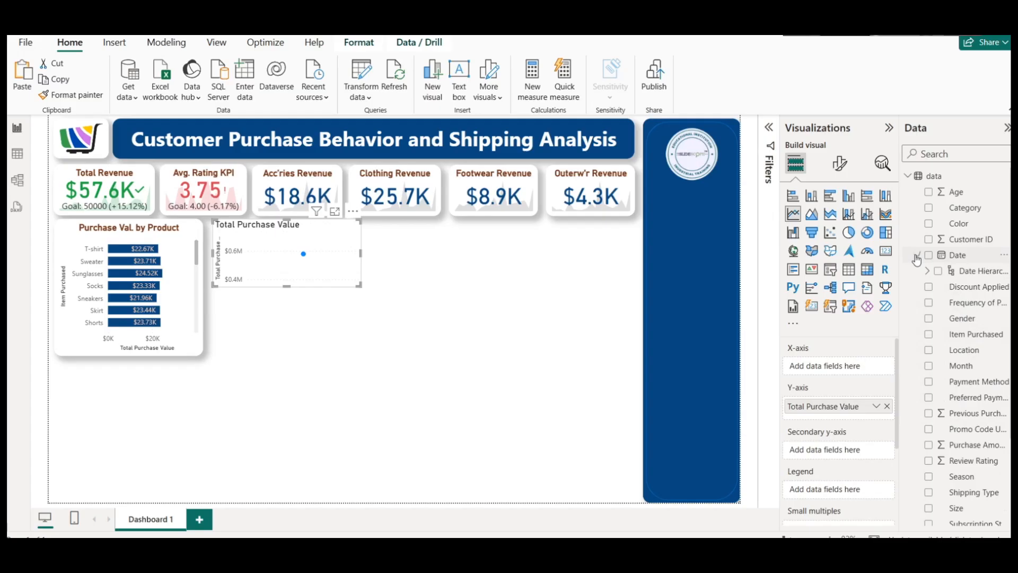
{"action": "left_click", "coordinate": [926, 271]}
{"action": "left_click_drag", "start_coordinate": [980, 318], "coordinate": [824, 366]}
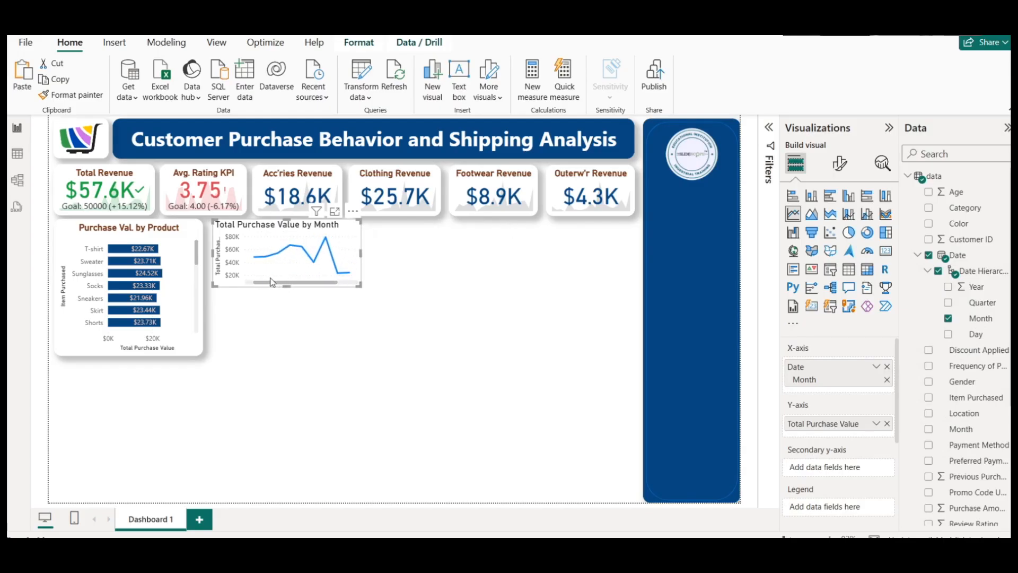
Enlarge the line chart so all months fit, placing it directly beside the bar chart with their bottom edges aligned
{"action": "left_click_drag", "start_coordinate": [361, 253], "coordinate": [395, 260]}
{"action": "left_click", "coordinate": [414, 358]}
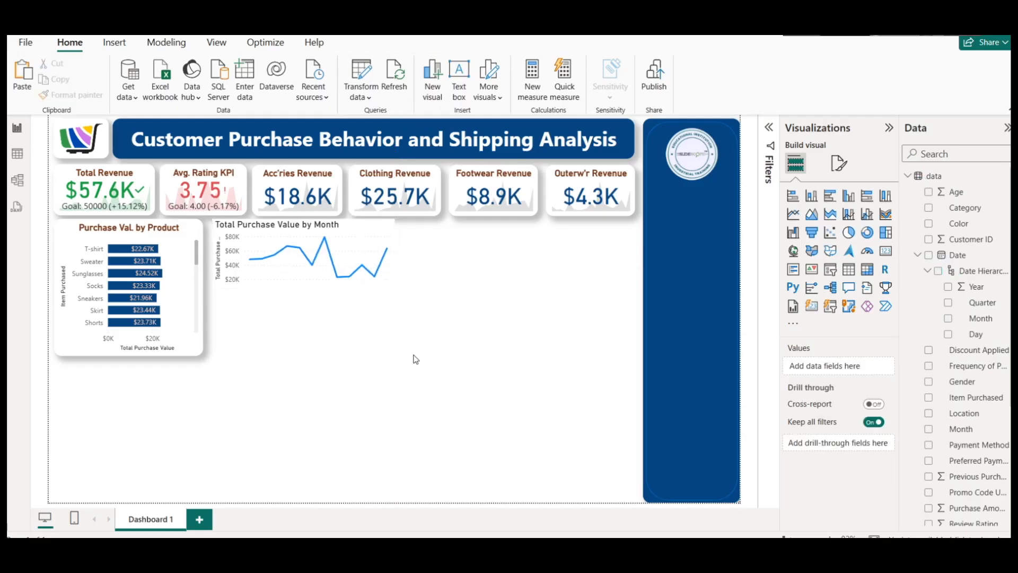
{"action": "left_click", "coordinate": [310, 265]}
{"action": "left_click_drag", "start_coordinate": [306, 286], "coordinate": [309, 311]}
{"action": "left_click", "coordinate": [306, 344]}
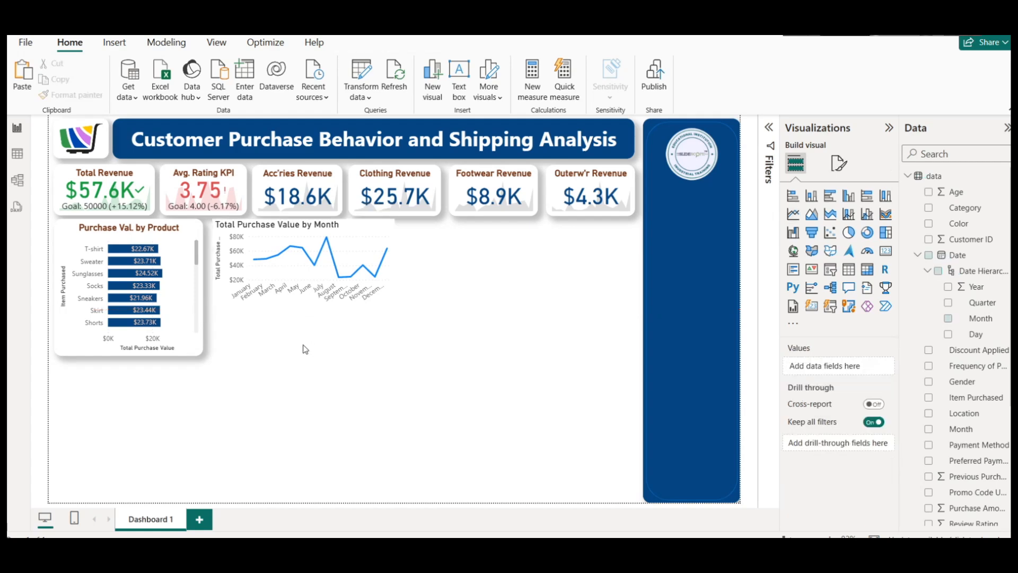
{"action": "left_click", "coordinate": [378, 229]}
{"action": "left_click_drag", "start_coordinate": [361, 230], "coordinate": [356, 229]}
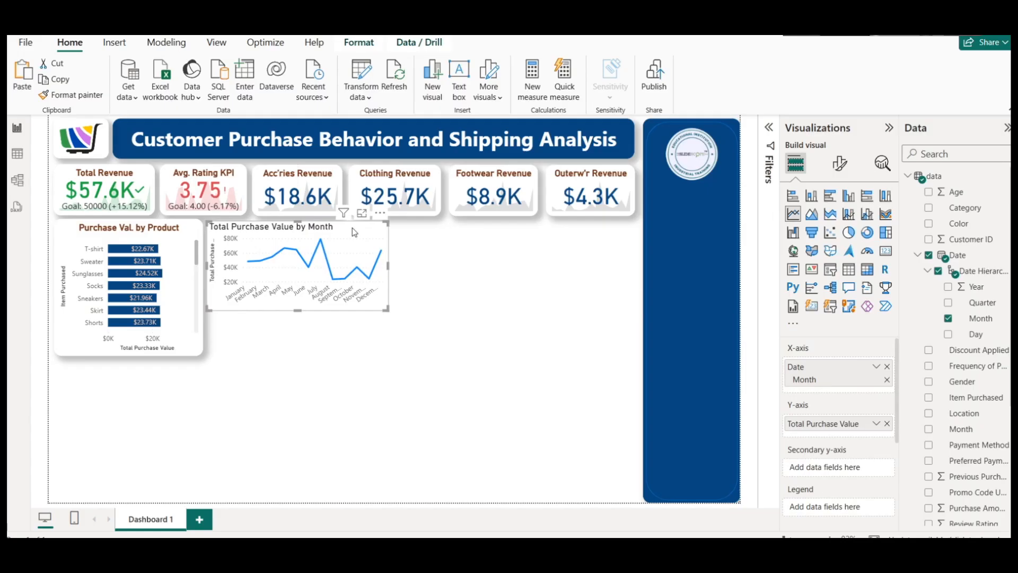
{"action": "left_click_drag", "start_coordinate": [295, 311], "coordinate": [296, 354]}
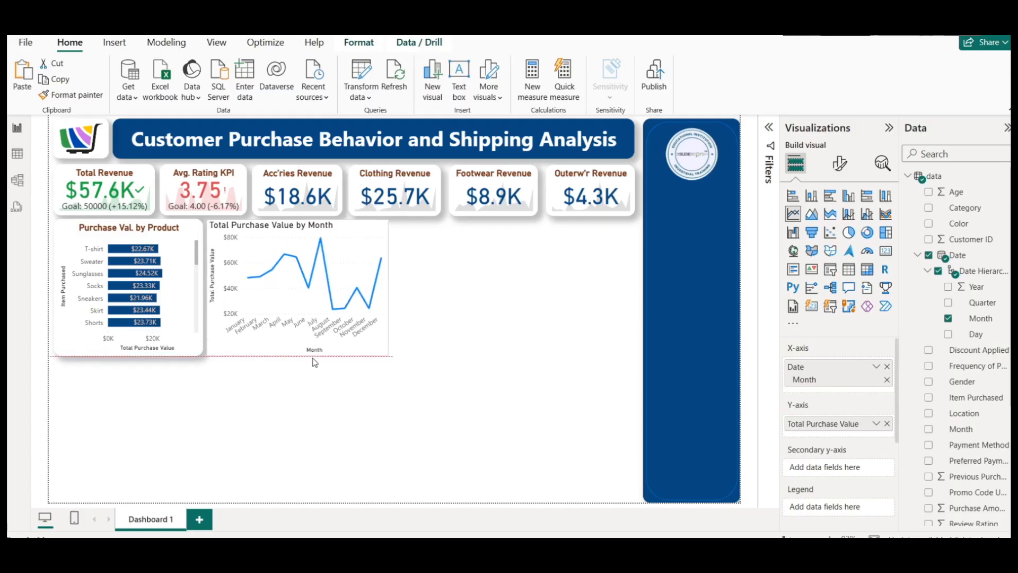
{"action": "left_click", "coordinate": [476, 349]}
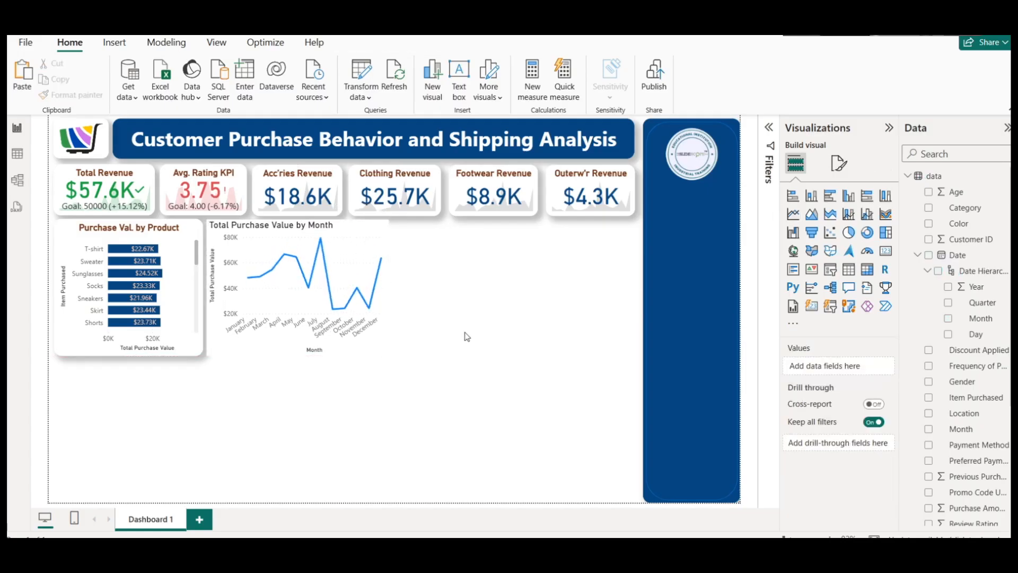
Copy the product bar chart's formatting onto the monthly line chart with Format painter
{"action": "left_click", "coordinate": [170, 242]}
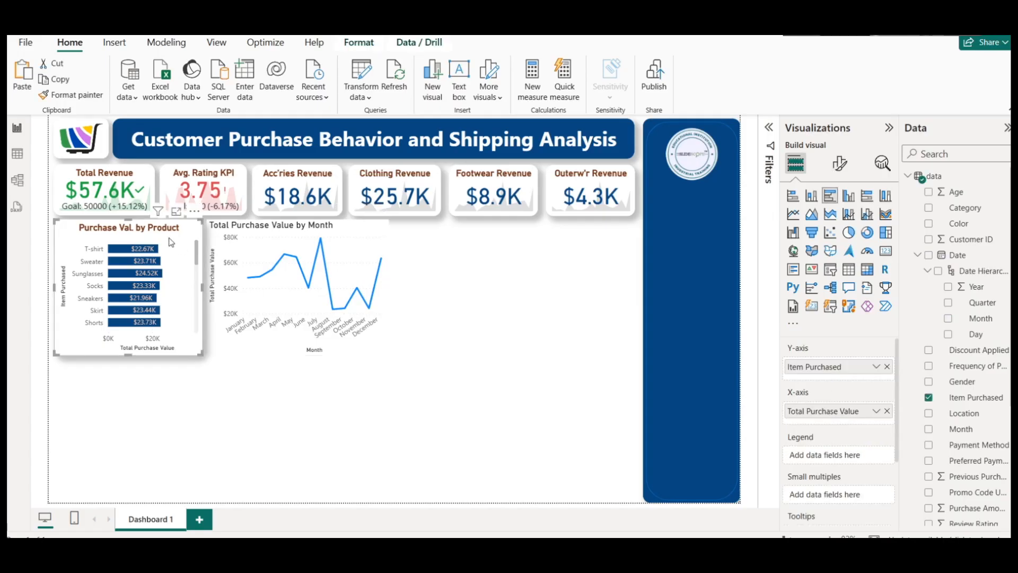
{"action": "left_click", "coordinate": [74, 95]}
{"action": "left_click", "coordinate": [394, 237]}
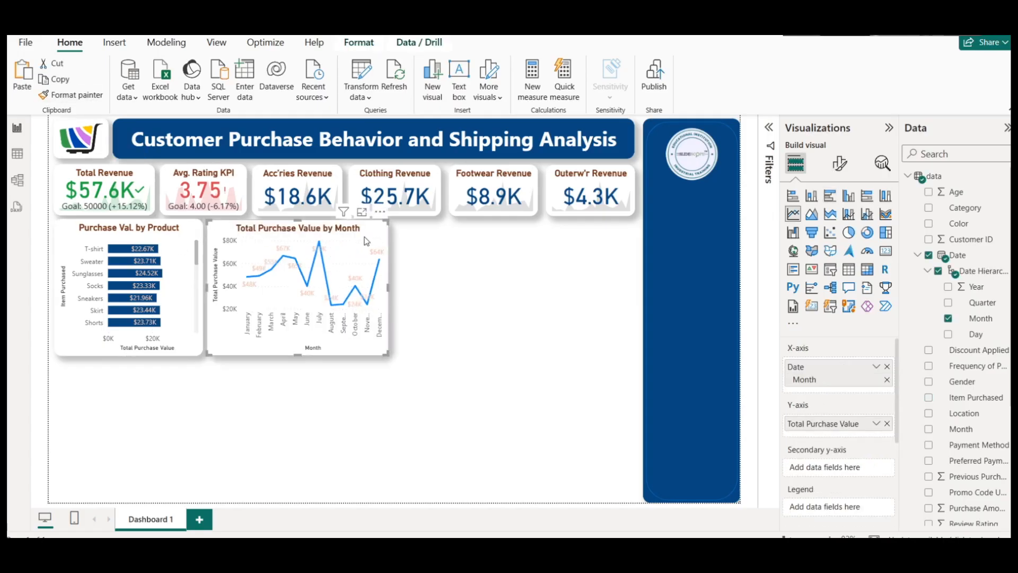
{"action": "left_click", "coordinate": [447, 312]}
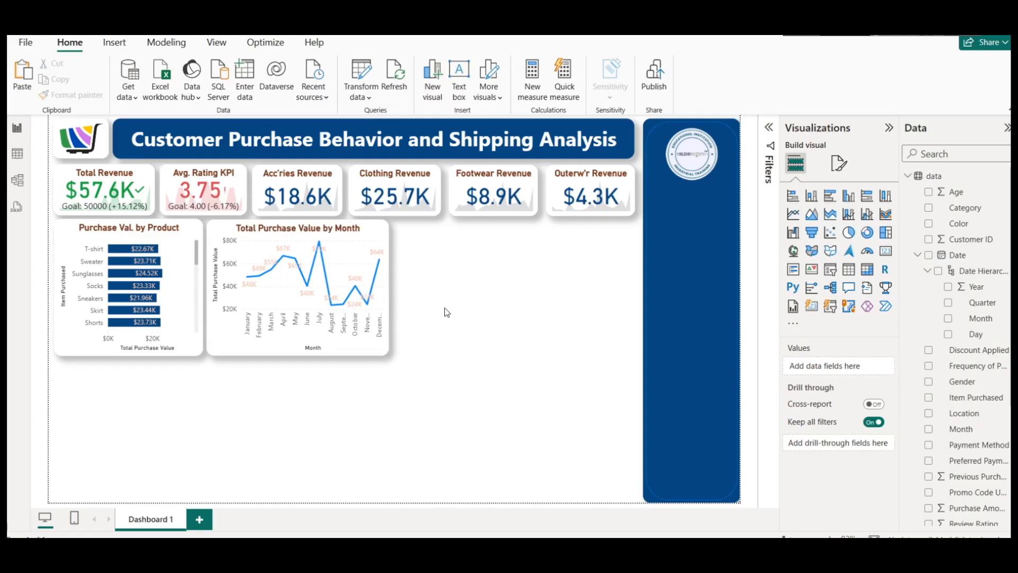
Convert the monthly purchase value line chart to an area chart, without keeping any extra empty visual
{"action": "left_click", "coordinate": [811, 215]}
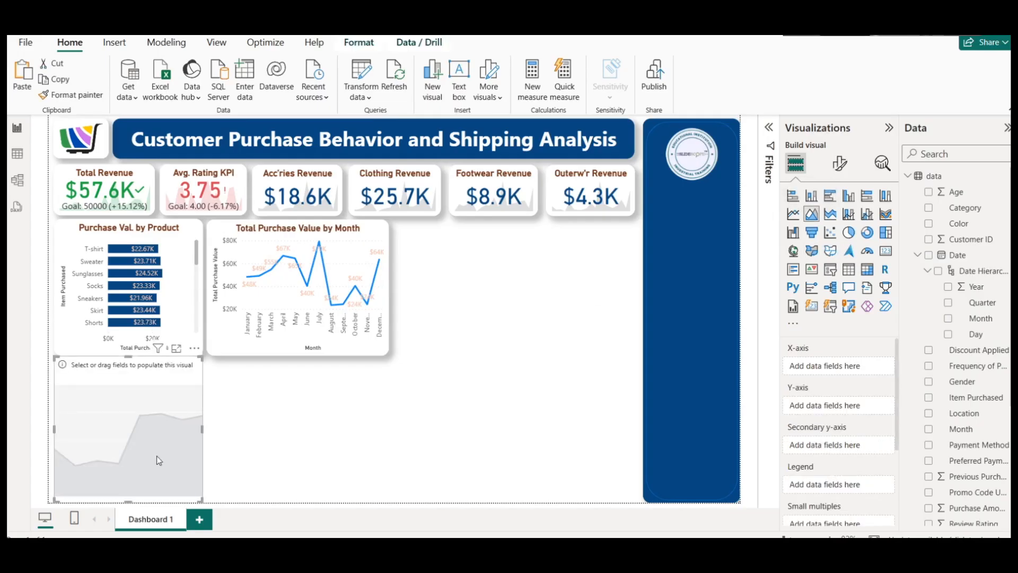
{"action": "key", "text": "Delete"}
{"action": "left_click", "coordinate": [378, 262]}
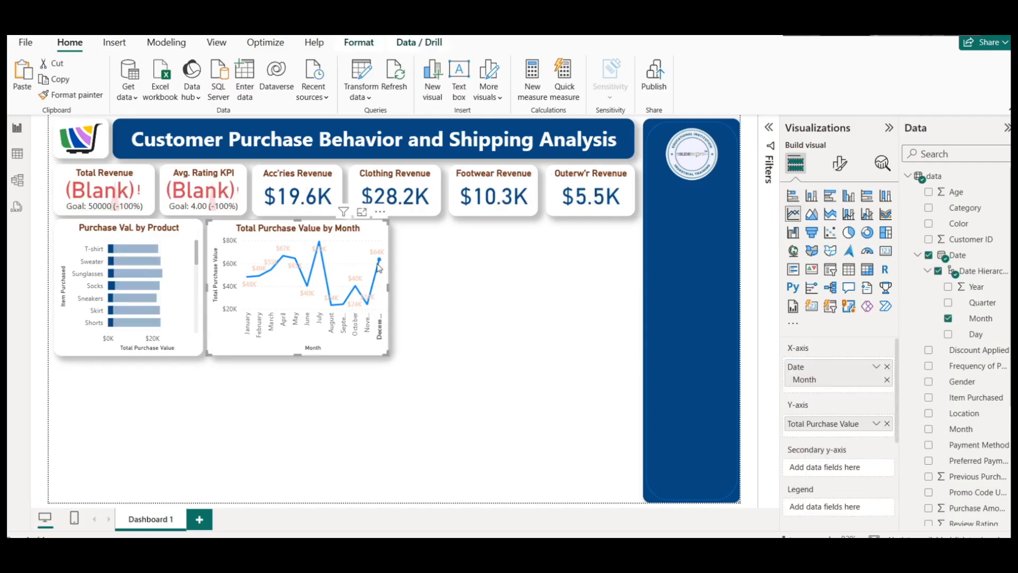
{"action": "left_click", "coordinate": [375, 272]}
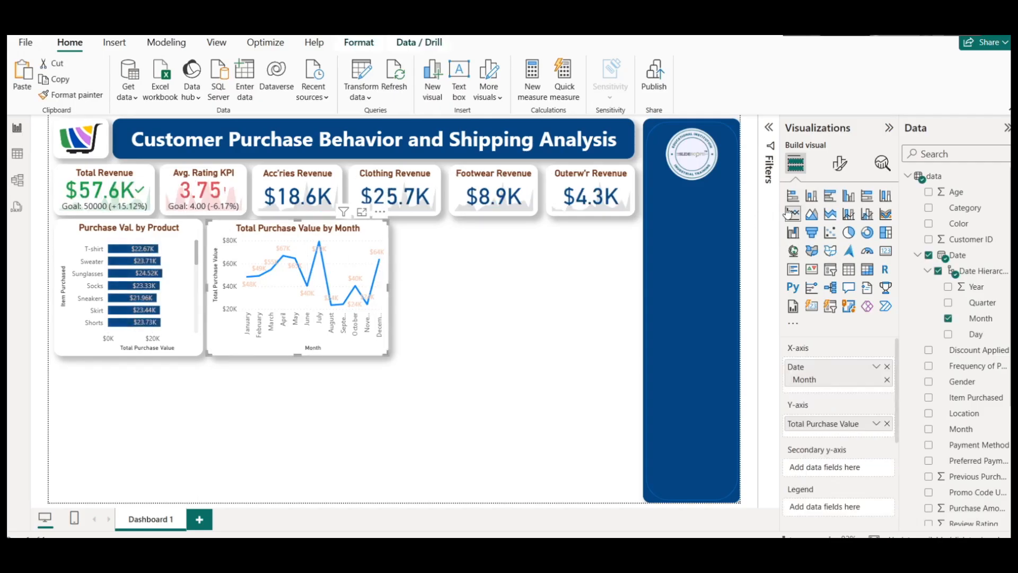
{"action": "left_click", "coordinate": [807, 220]}
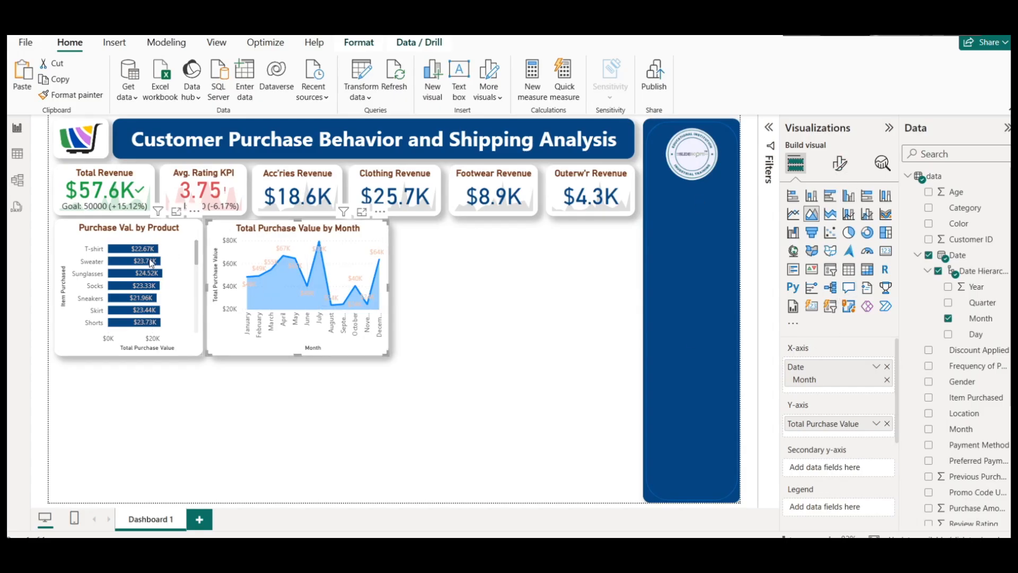
Set the monthly area chart's data label color to dark brown and shorten the chart to free space beneath it
{"action": "mouse_move", "coordinate": [151, 262]}
{"action": "left_click", "coordinate": [839, 163]}
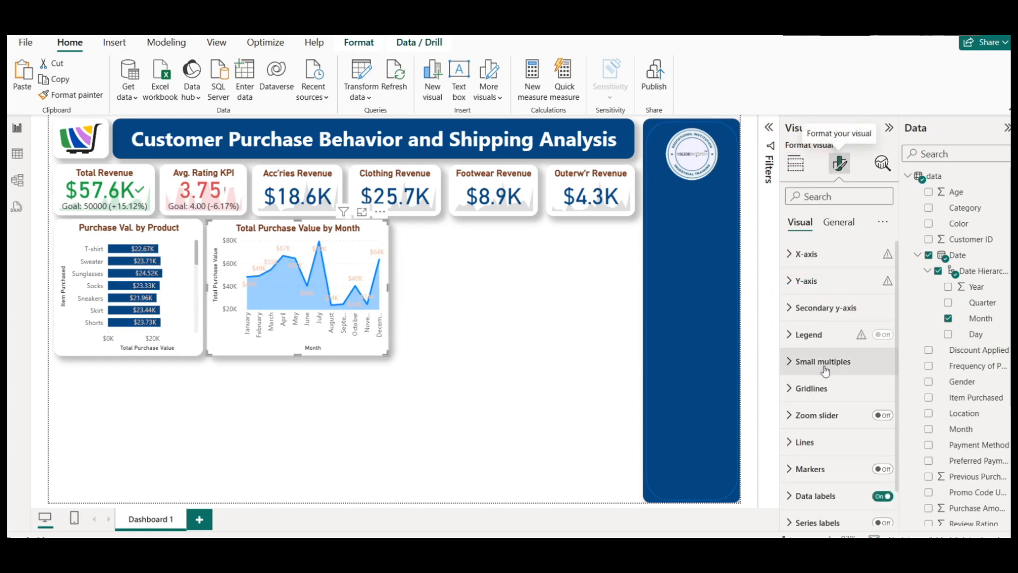
{"action": "scroll", "coordinate": [824, 373], "scroll_direction": "down", "scroll_amount": 2}
{"action": "left_click", "coordinate": [848, 456]}
{"action": "scroll", "coordinate": [843, 450], "scroll_direction": "down", "scroll_amount": 5}
{"action": "scroll", "coordinate": [839, 449], "scroll_direction": "down", "scroll_amount": 3}
{"action": "left_click", "coordinate": [810, 382]}
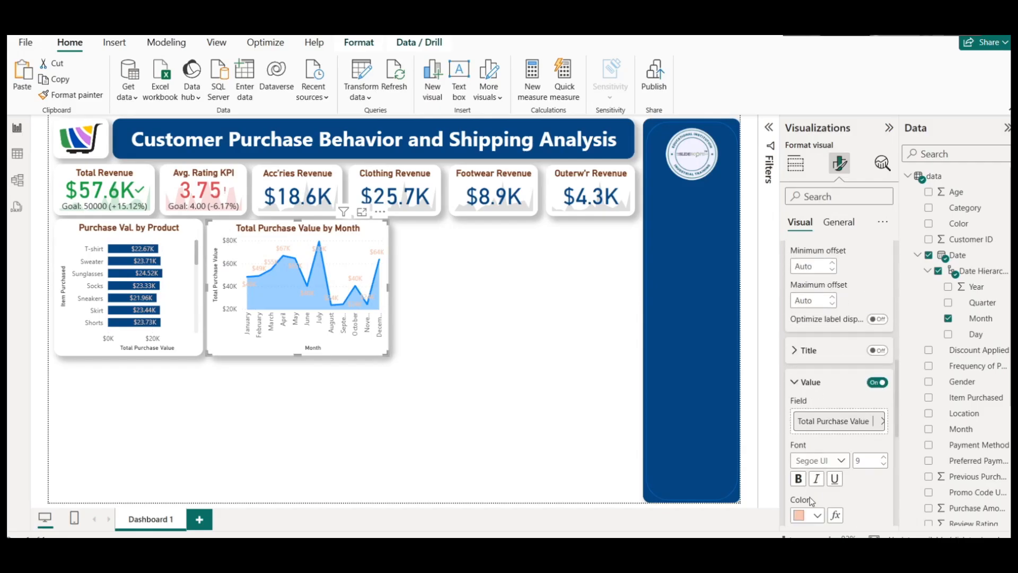
{"action": "left_click", "coordinate": [817, 514]}
{"action": "left_click", "coordinate": [880, 416]}
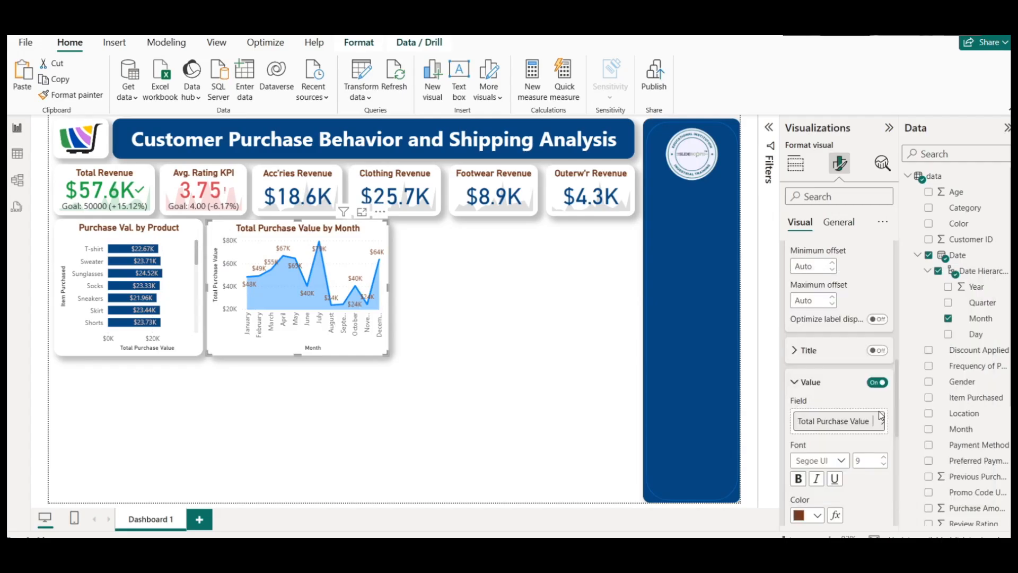
{"action": "left_click", "coordinate": [467, 337]}
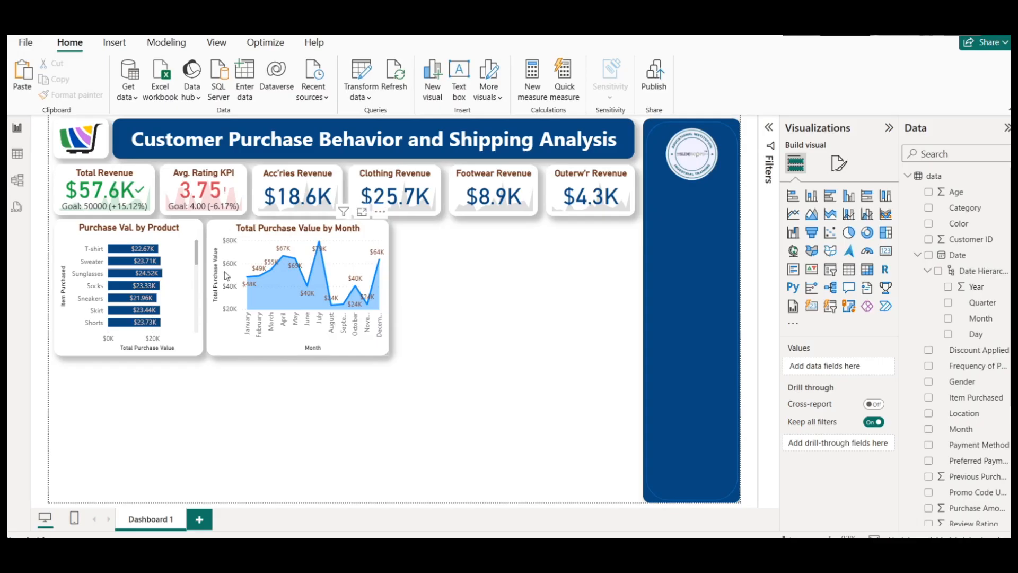
{"action": "left_click", "coordinate": [374, 235]}
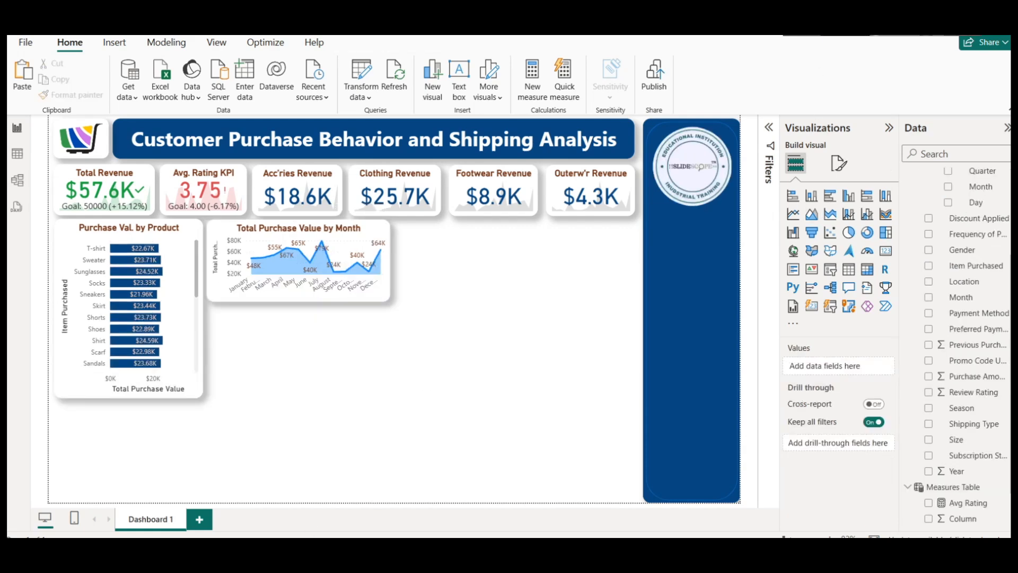
Switch to the Notepad question list and add the line "Revenue by Season ?"
{"action": "left_click", "coordinate": [387, 493]}
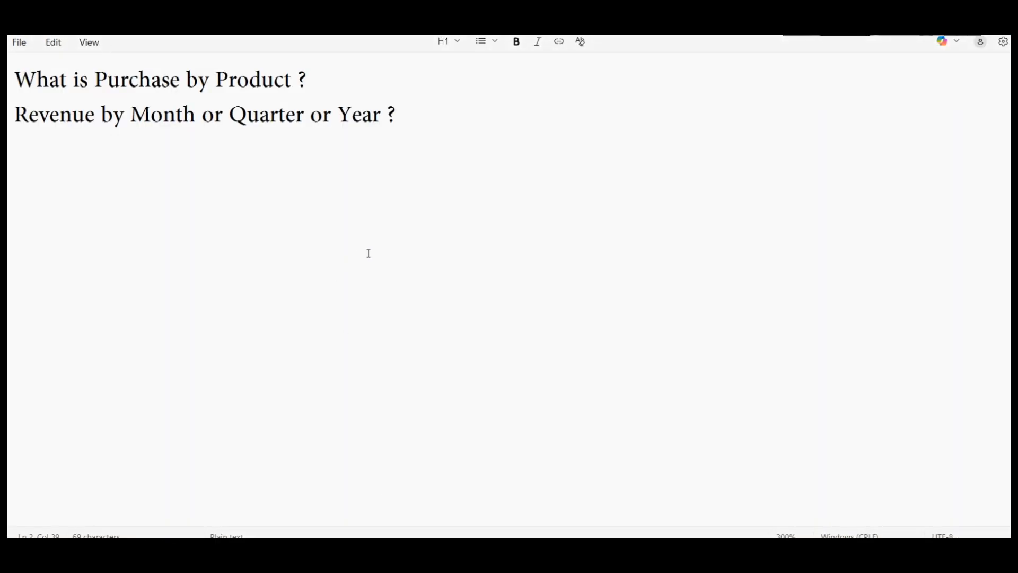
{"action": "type", "text": "Revenue b"}
{"action": "type", "text": "yt"}
{"action": "key", "text": "BackSpace"}
{"action": "type", "text": "Seao"}
{"action": "key", "text": "BackSpace"}
{"action": "key", "text": "BackSpace"}
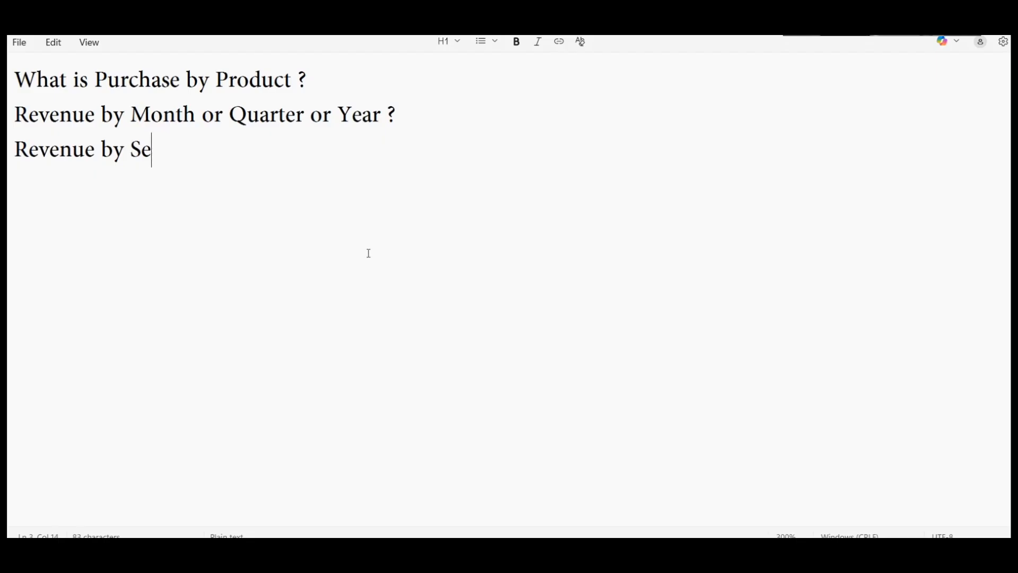
{"action": "type", "text": "ason ?"}
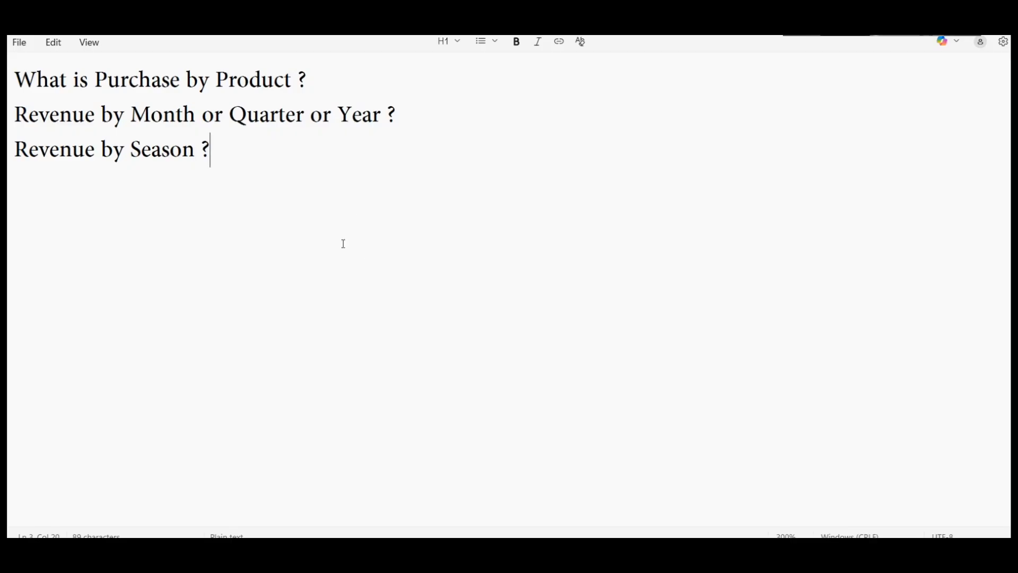
Return to Power BI and duplicate the monthly area chart, placing the copy directly beneath the original
{"action": "key", "text": "alt+Tab"}
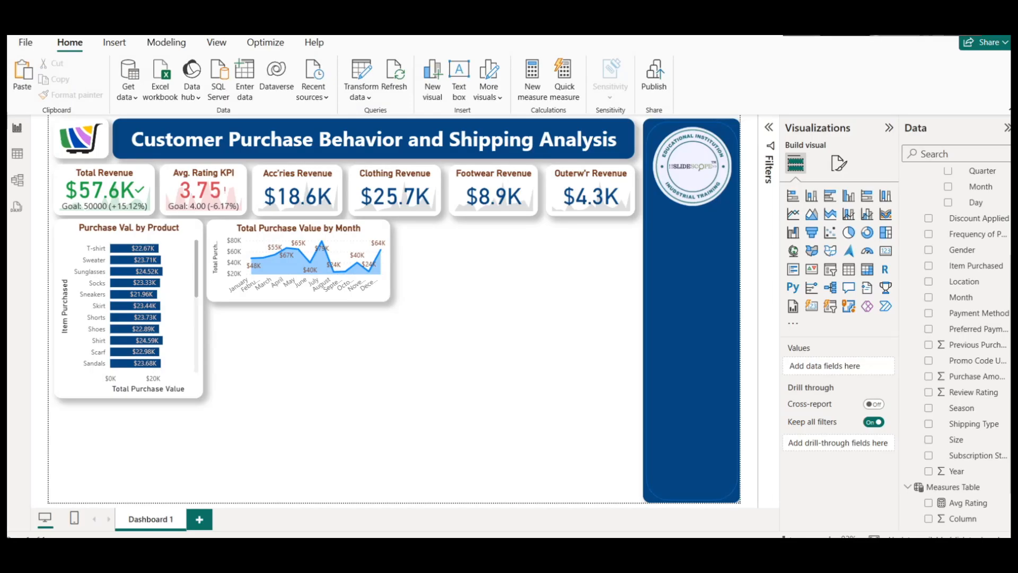
{"action": "left_click", "coordinate": [317, 248]}
{"action": "left_click_drag", "start_coordinate": [317, 248], "coordinate": [295, 299]}
{"action": "left_click", "coordinate": [295, 297]}
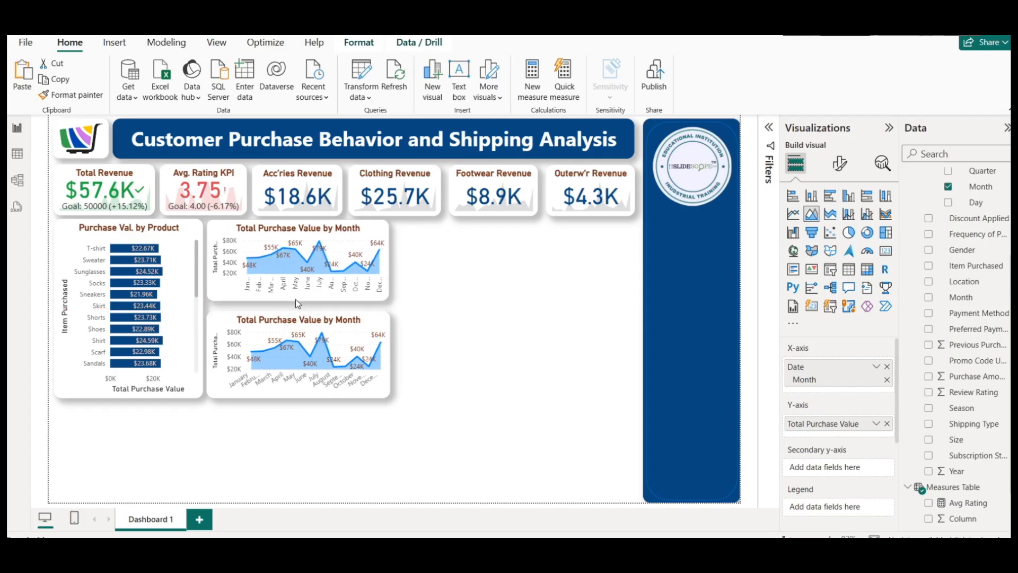
{"action": "left_click", "coordinate": [409, 332]}
{"action": "left_click", "coordinate": [334, 329]}
{"action": "left_click", "coordinate": [493, 349]}
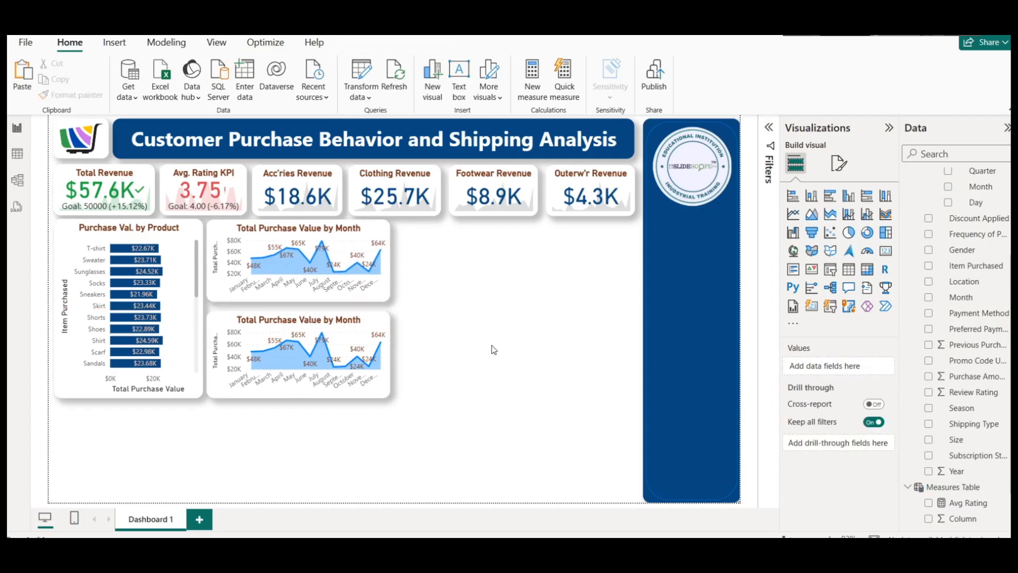
Convert the lower area chart copy to a waterfall chart and remove the Date Month field from its category
{"action": "left_click", "coordinate": [280, 324]}
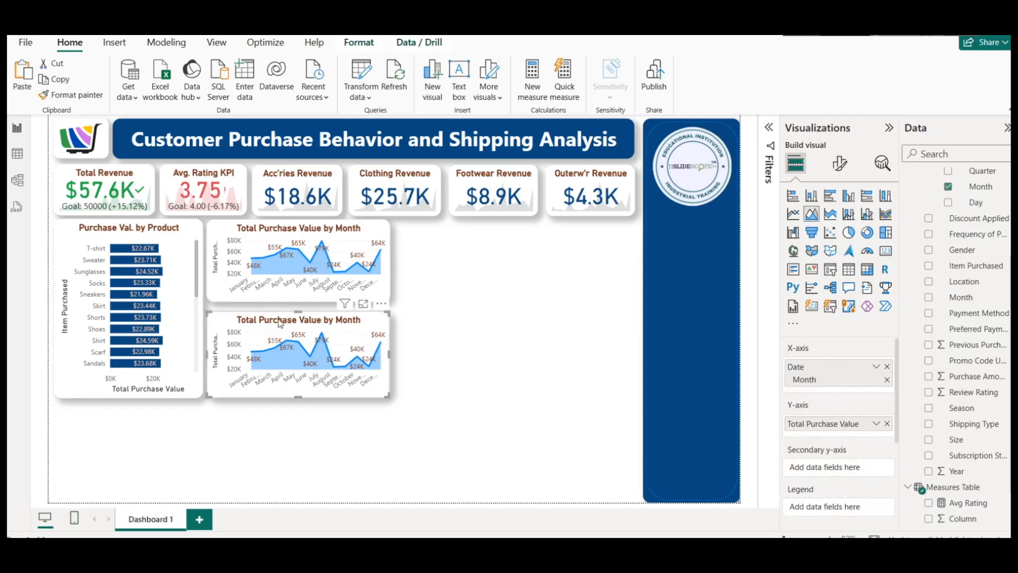
{"action": "left_click", "coordinate": [793, 233]}
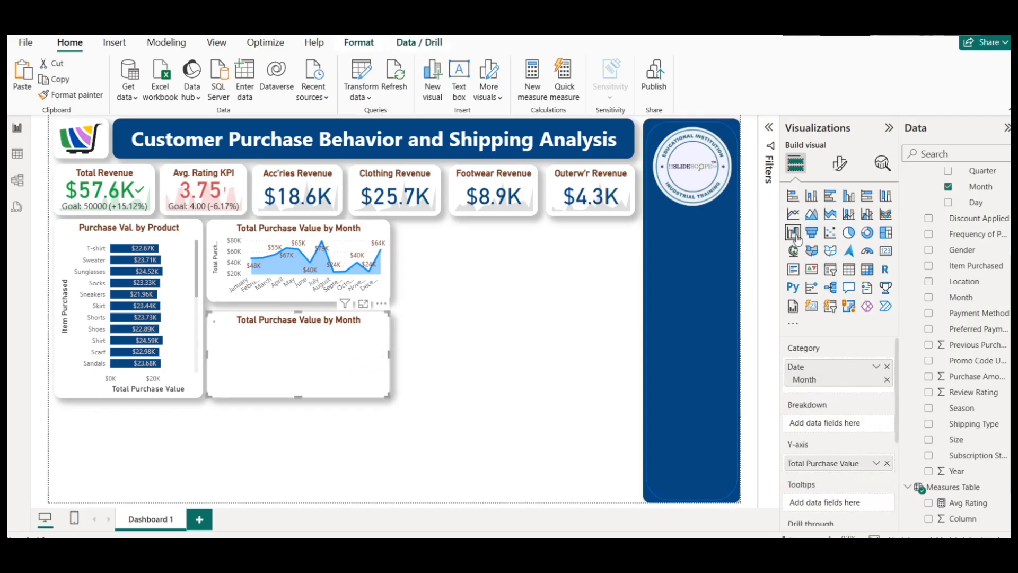
{"action": "left_click", "coordinate": [887, 367]}
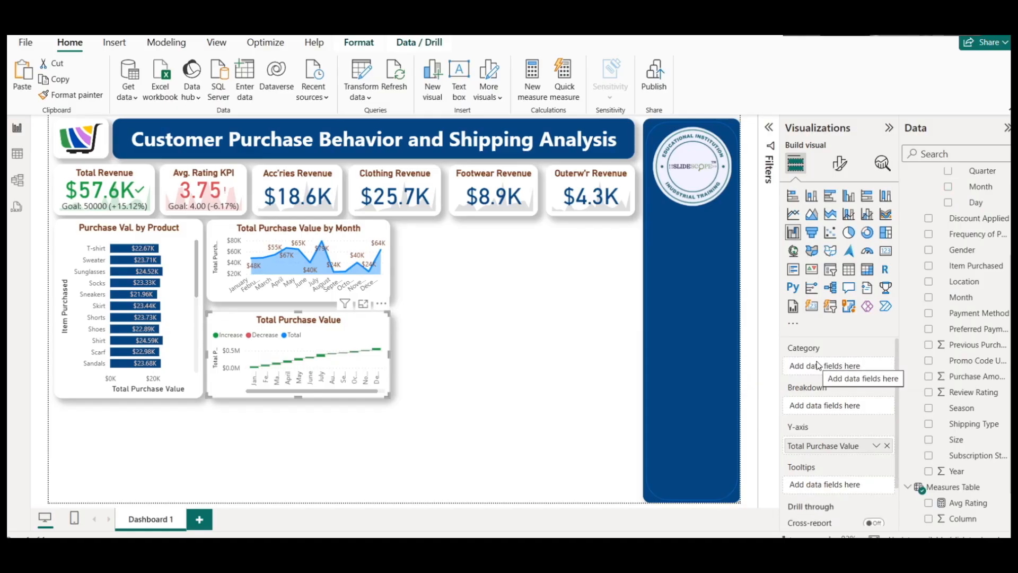
Check the distinct values of the Season column in the data table, returning to the report without filtering
{"action": "left_click", "coordinate": [16, 159]}
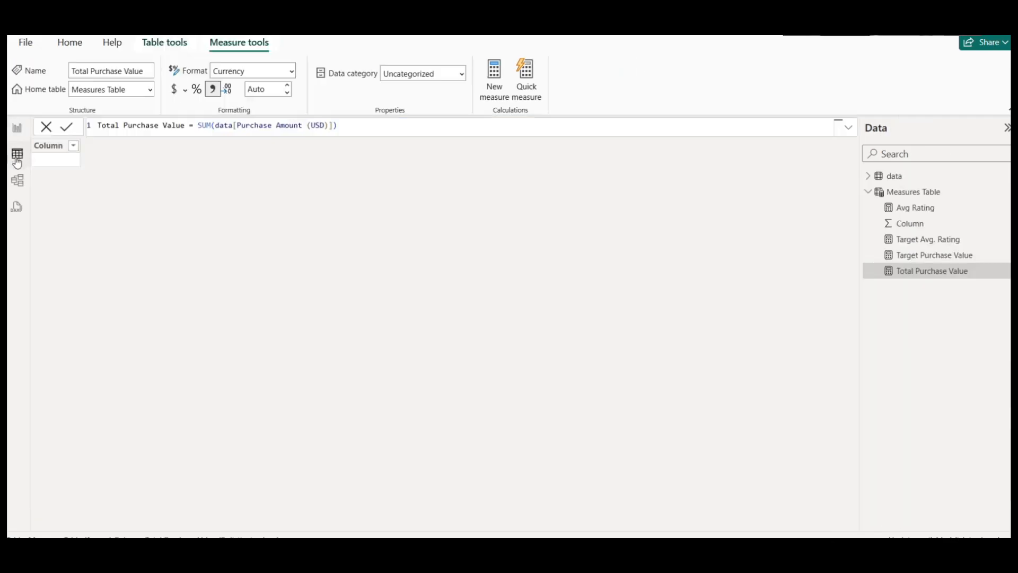
{"action": "left_click", "coordinate": [894, 175]}
{"action": "left_click", "coordinate": [551, 147]}
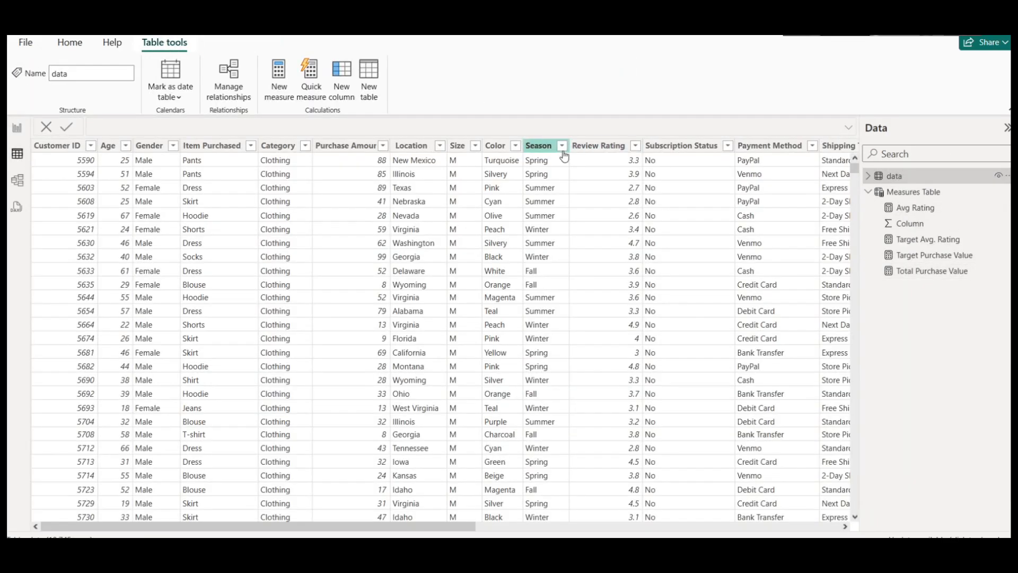
{"action": "left_click", "coordinate": [562, 147]}
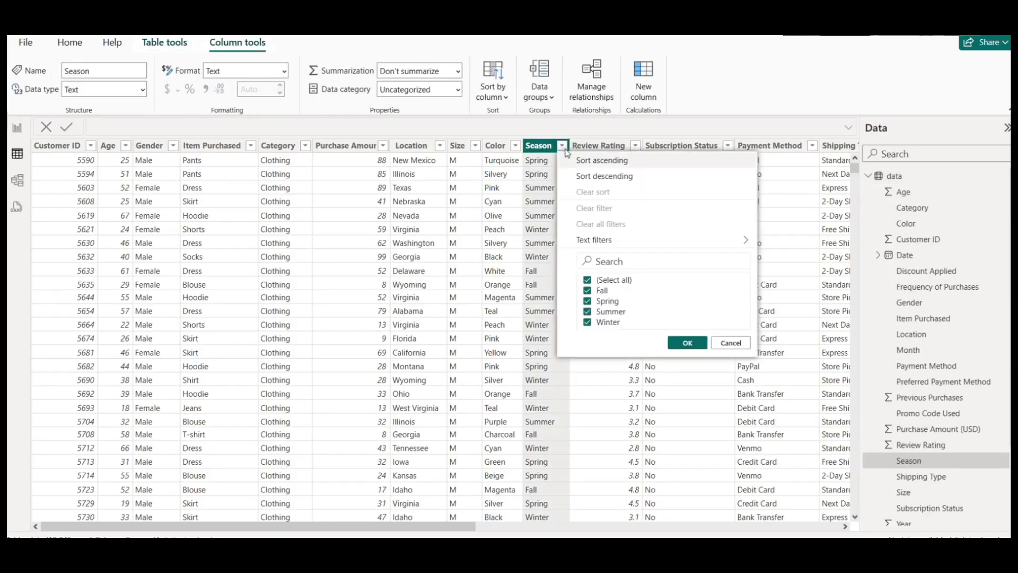
{"action": "left_click", "coordinate": [17, 128]}
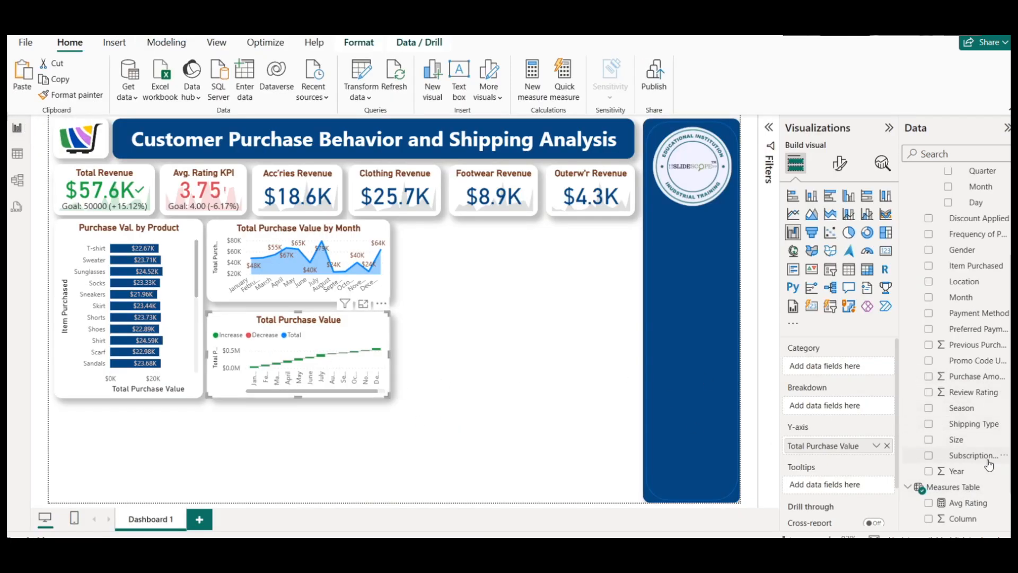
Set Season as the waterfall chart's category and inspect the chart in focus mode before returning to the report
{"action": "left_click_drag", "start_coordinate": [965, 410], "coordinate": [829, 369]}
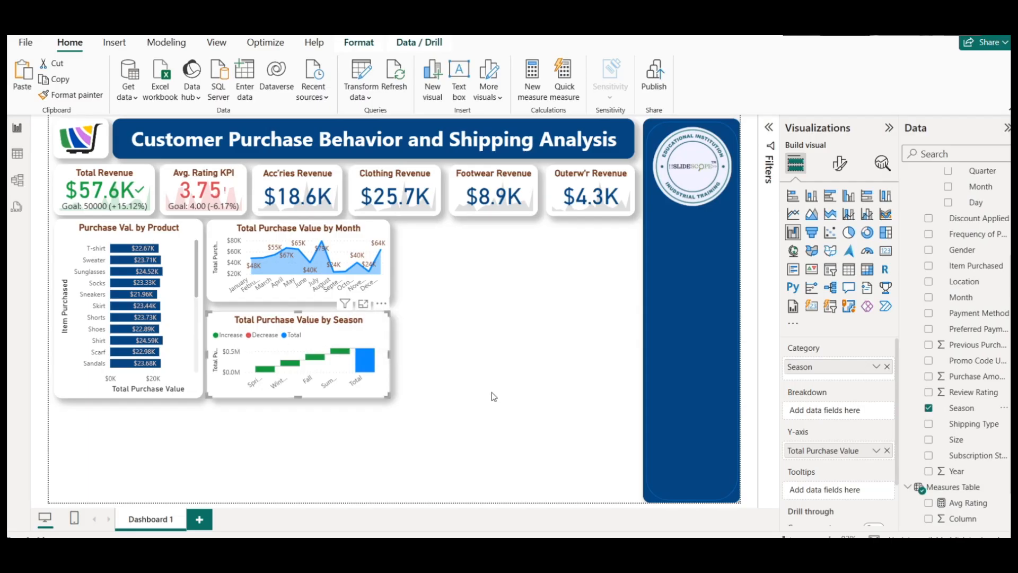
{"action": "left_click", "coordinate": [364, 304]}
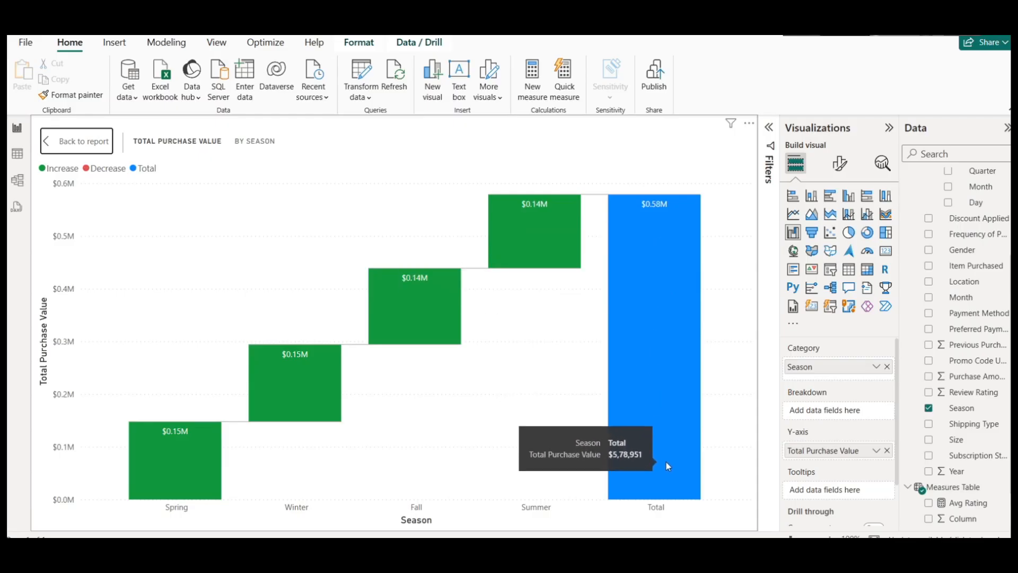
{"action": "left_click", "coordinate": [85, 142]}
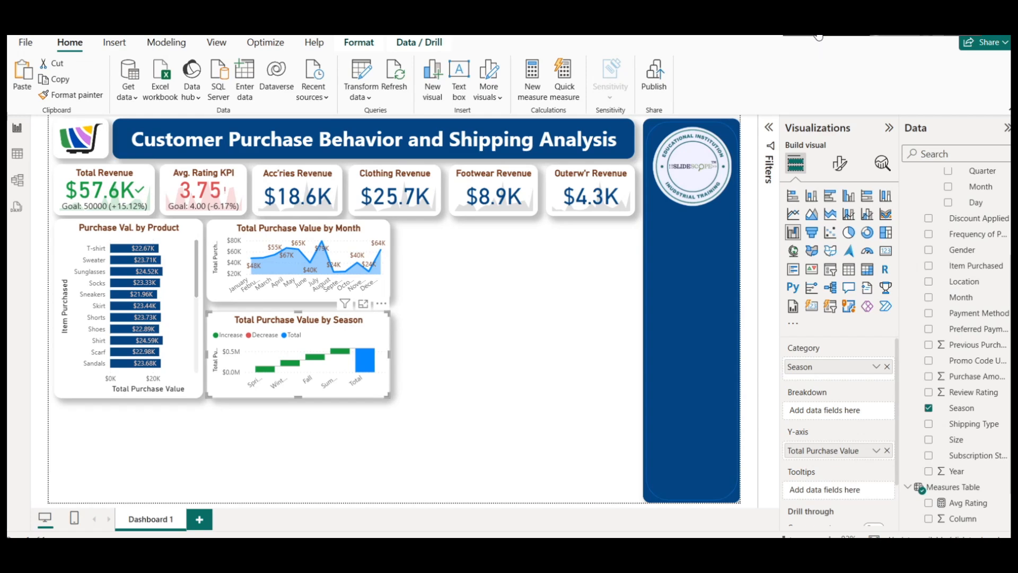
Add the Category field as the breakdown of the seasonal waterfall chart
{"action": "scroll", "coordinate": [920, 175], "scroll_direction": "up", "scroll_amount": 3}
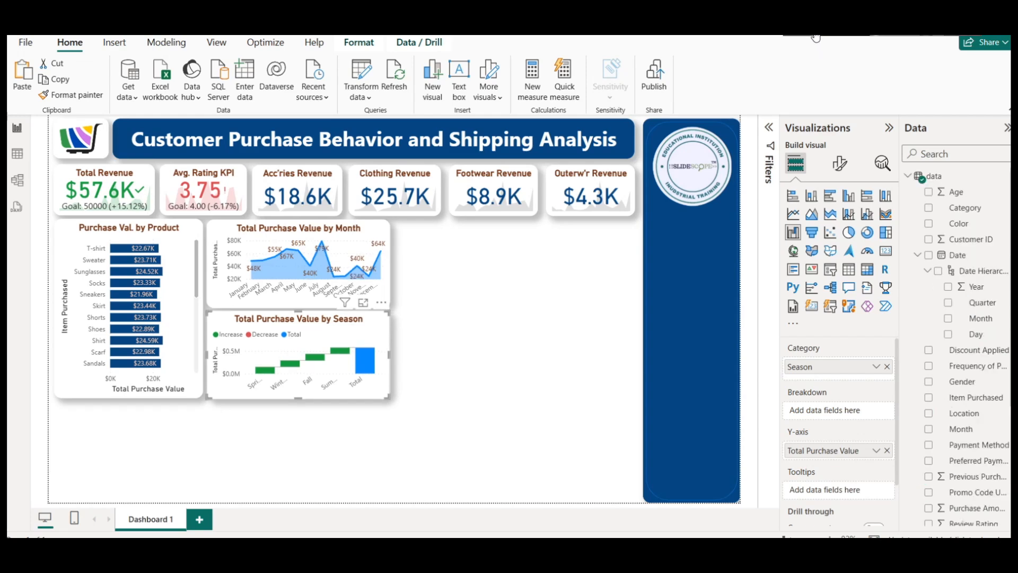
{"action": "left_click", "coordinate": [919, 257]}
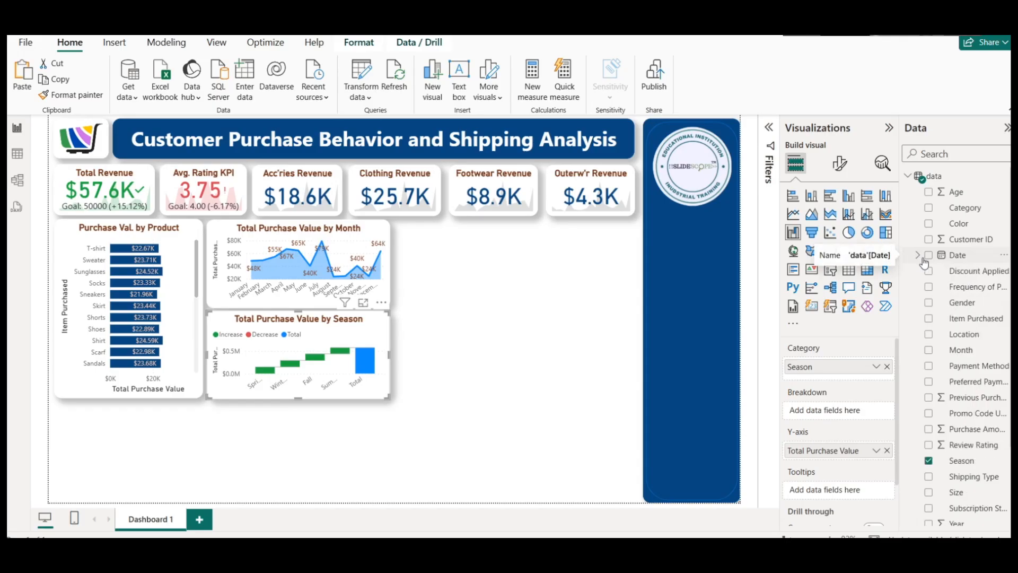
{"action": "left_click_drag", "start_coordinate": [962, 208], "coordinate": [827, 406]}
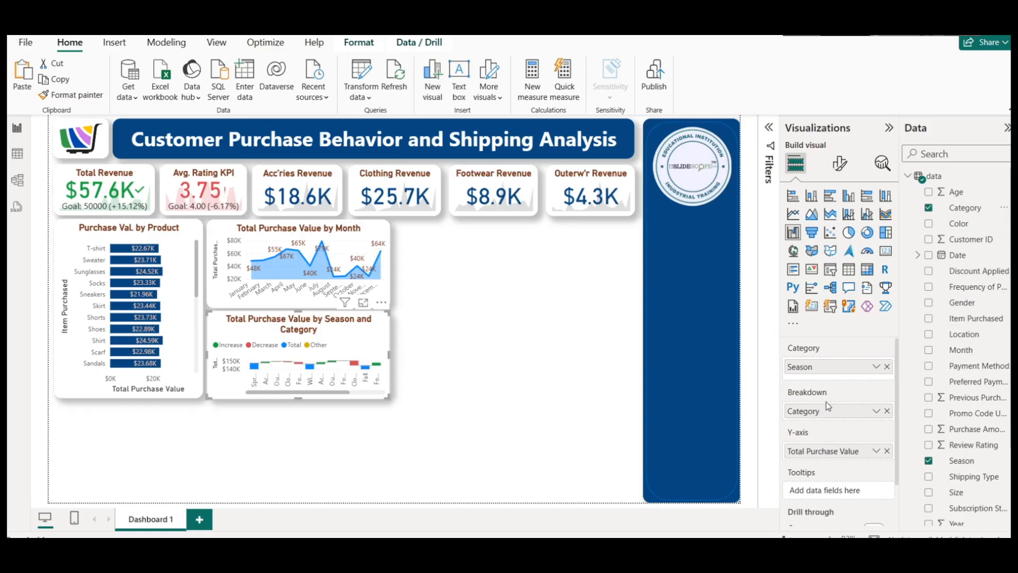
Examine in focus mode how each product category changes between seasons in the waterfall chart, and return to the report
{"action": "left_click", "coordinate": [362, 303]}
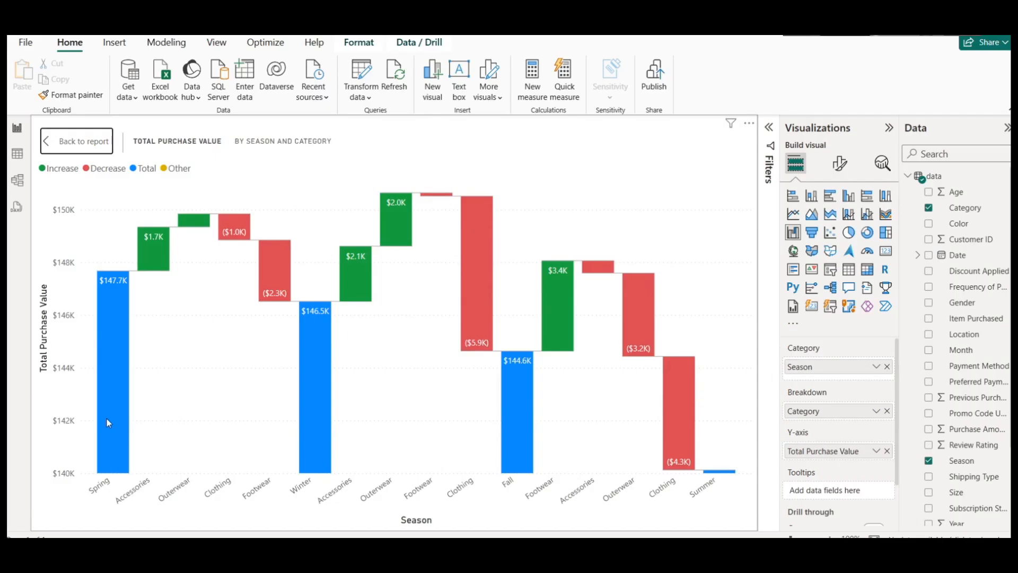
{"action": "mouse_move", "coordinate": [122, 425]}
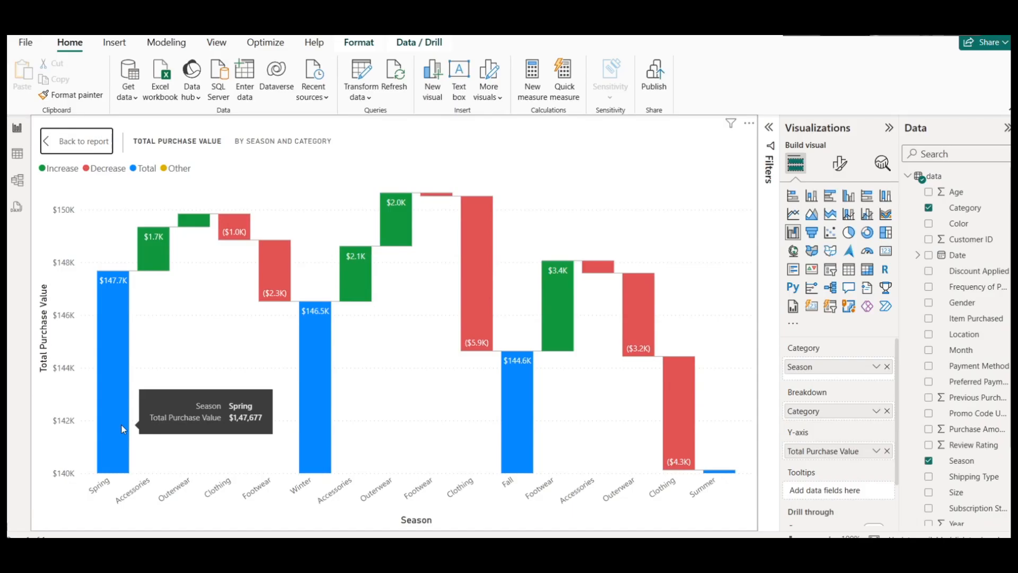
{"action": "mouse_move", "coordinate": [145, 268]}
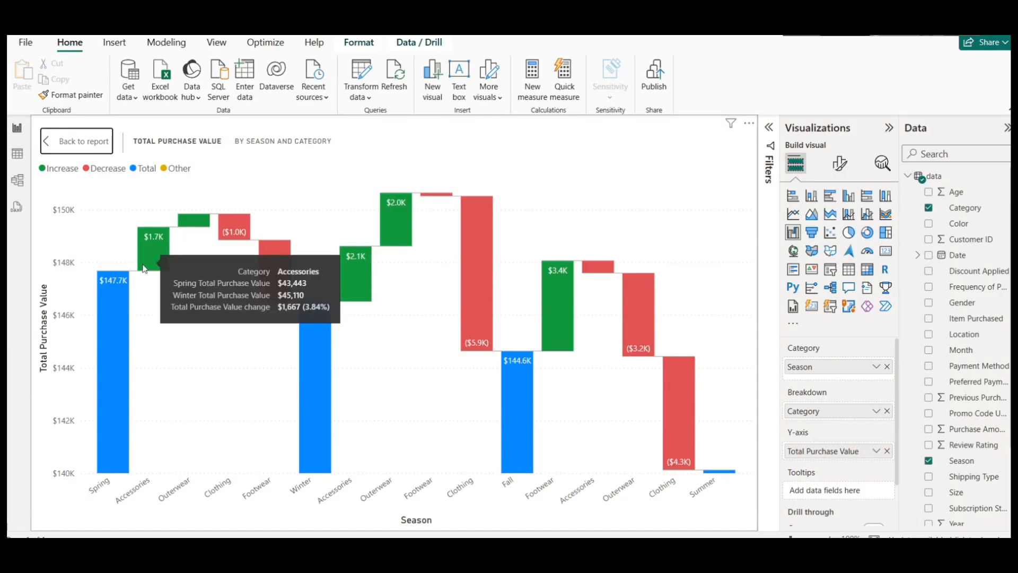
{"action": "mouse_move", "coordinate": [202, 229]}
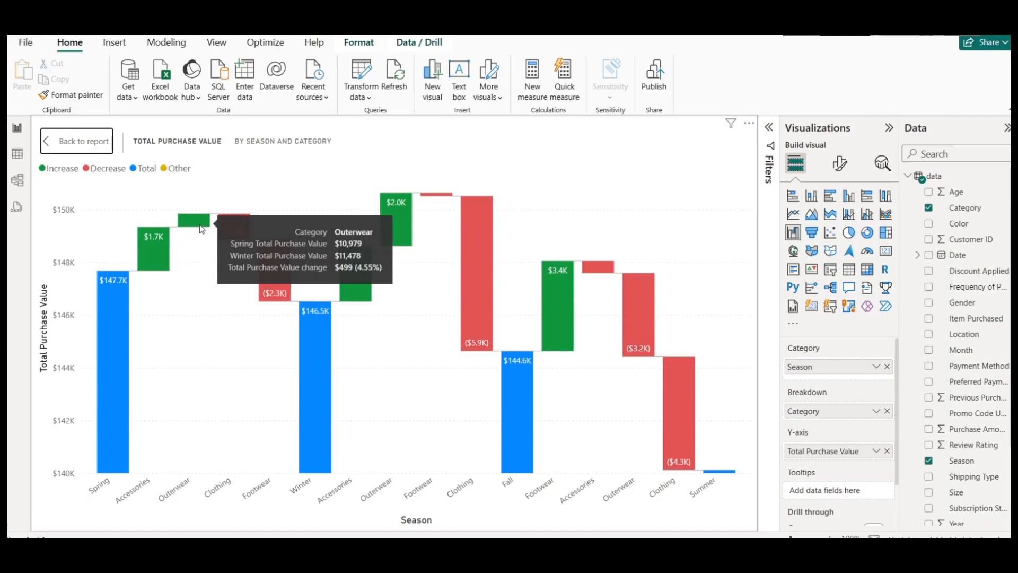
{"action": "mouse_move", "coordinate": [240, 235]}
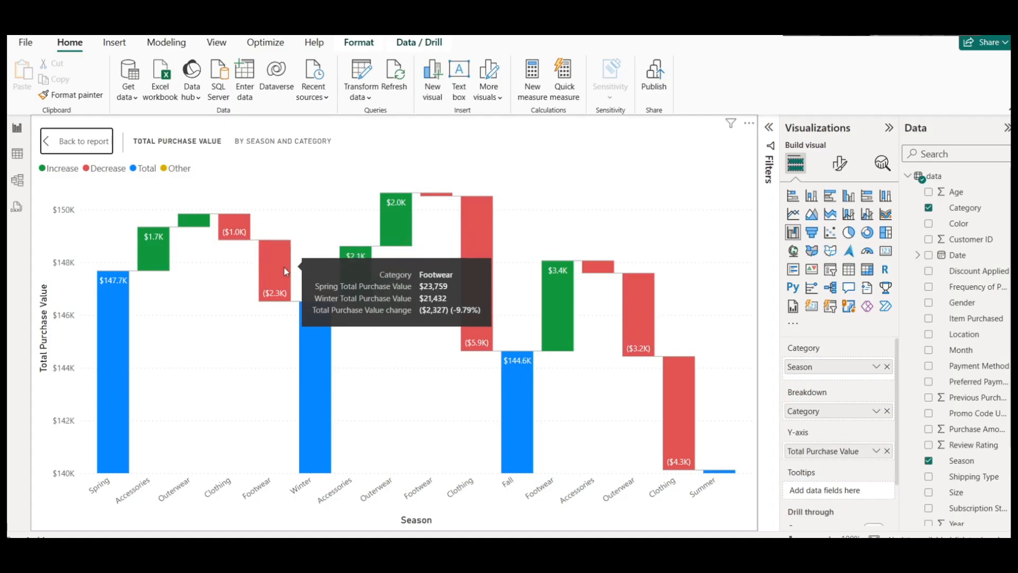
{"action": "left_click", "coordinate": [93, 148]}
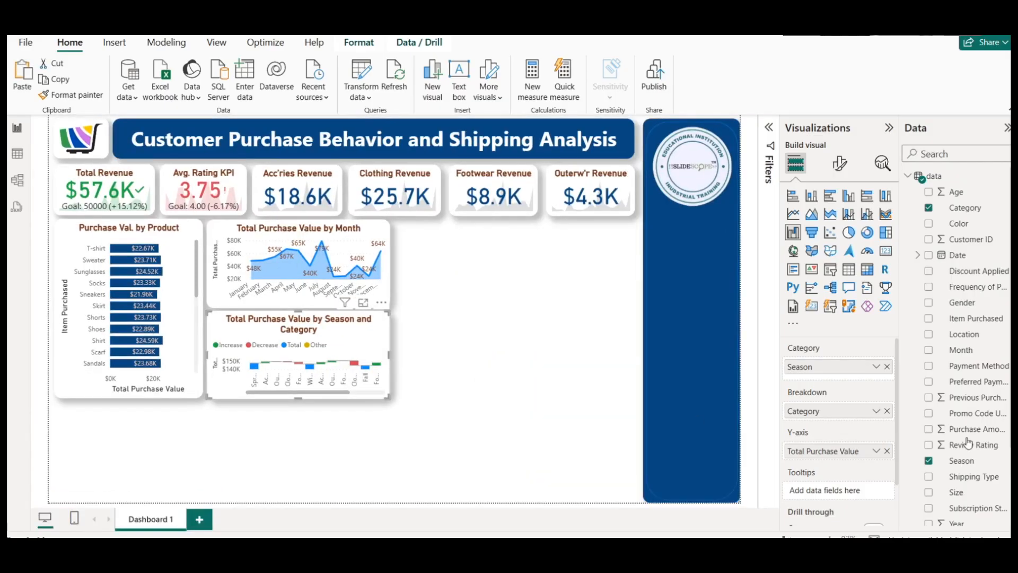
Remove the Category breakdown from the seasonal waterfall chart
{"action": "left_click", "coordinate": [887, 411]}
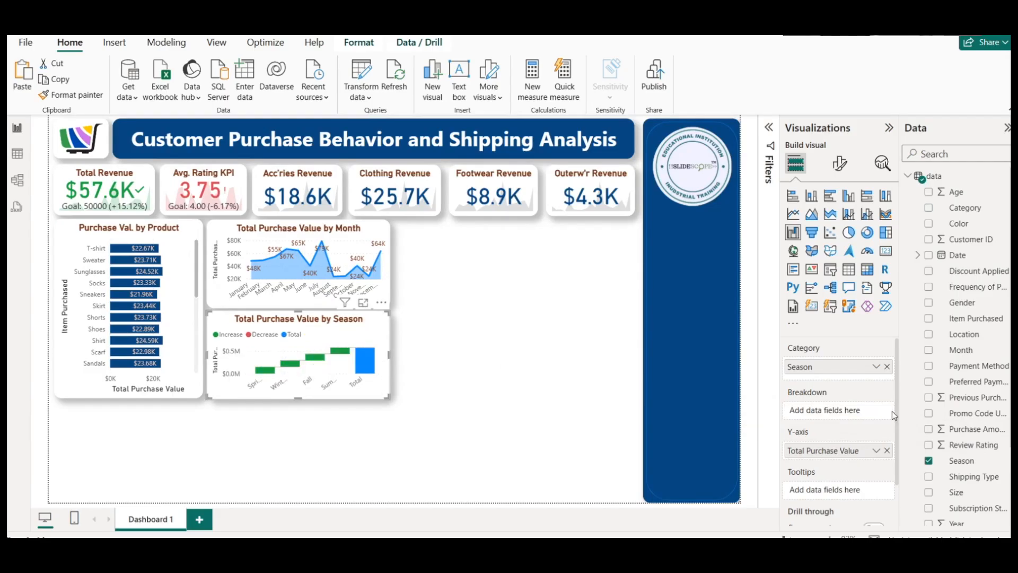
{"action": "left_click", "coordinate": [444, 358]}
{"action": "left_click", "coordinate": [381, 321]}
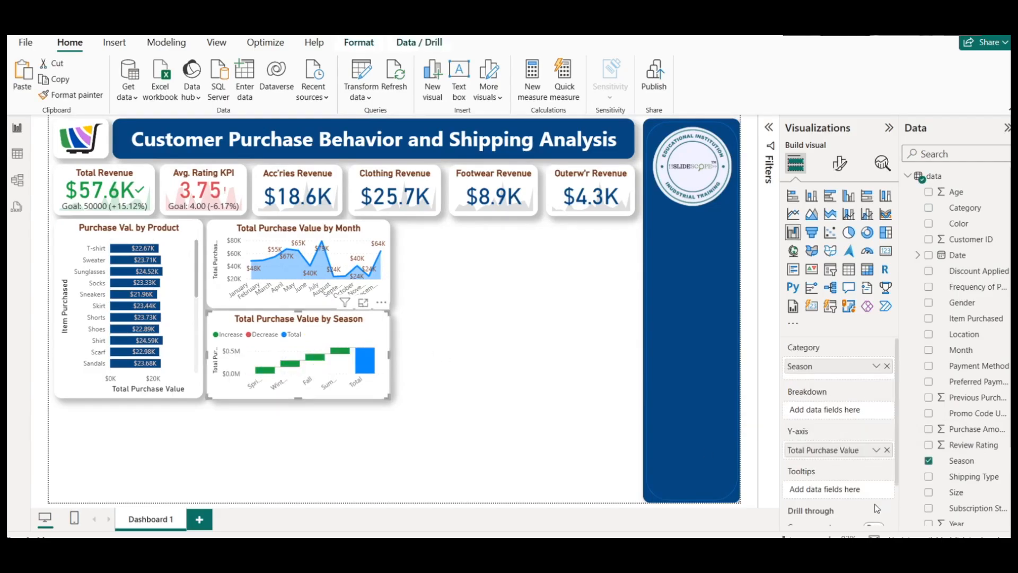
Turn off the legend of the seasonal waterfall chart
{"action": "scroll", "coordinate": [831, 459], "scroll_direction": "down", "scroll_amount": 2}
{"action": "scroll", "coordinate": [831, 458], "scroll_direction": "up", "scroll_amount": 2}
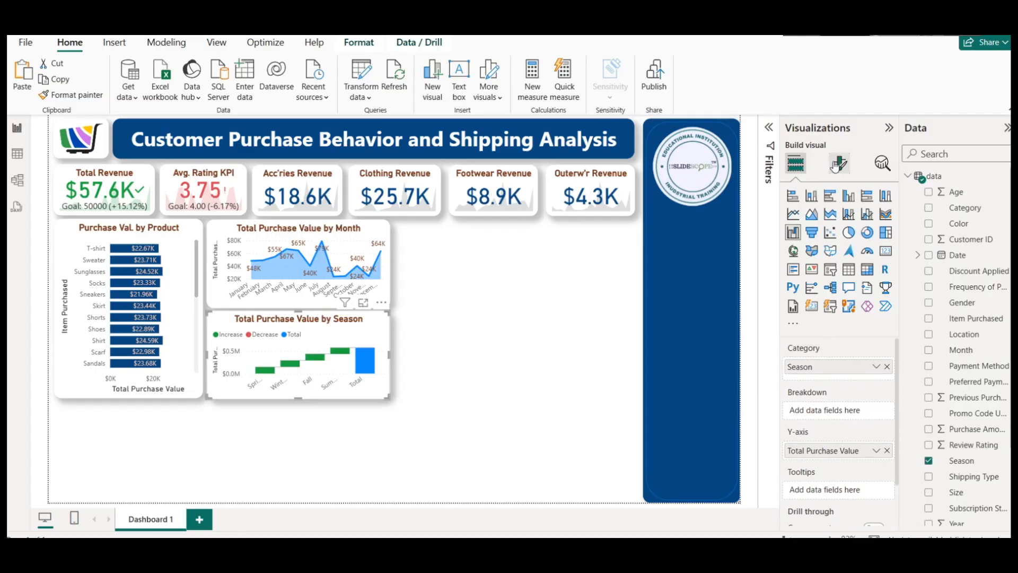
{"action": "left_click", "coordinate": [838, 165]}
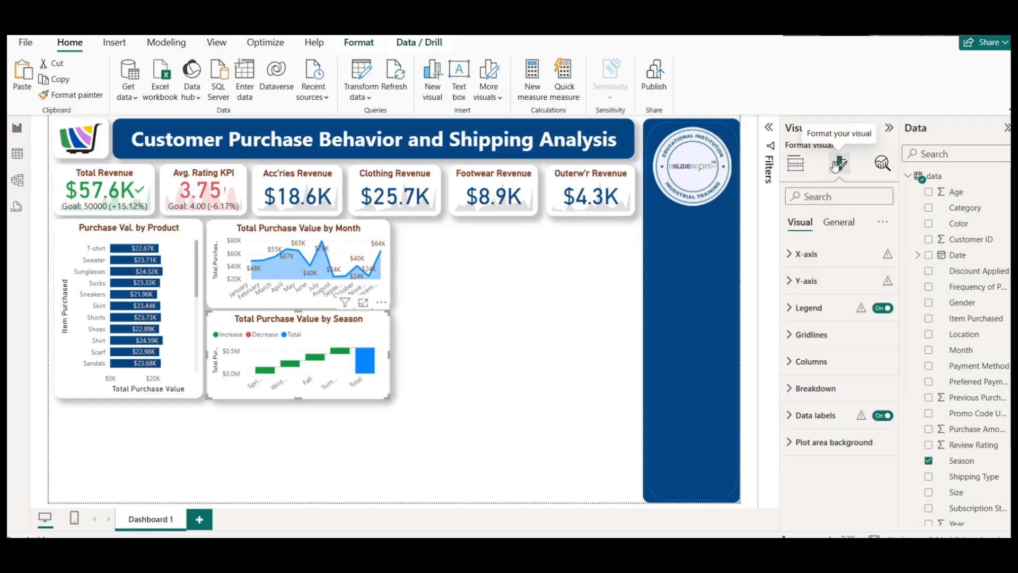
{"action": "left_click", "coordinate": [878, 318]}
{"action": "left_click", "coordinate": [881, 307]}
{"action": "left_click", "coordinate": [881, 308]}
{"action": "left_click", "coordinate": [881, 307]}
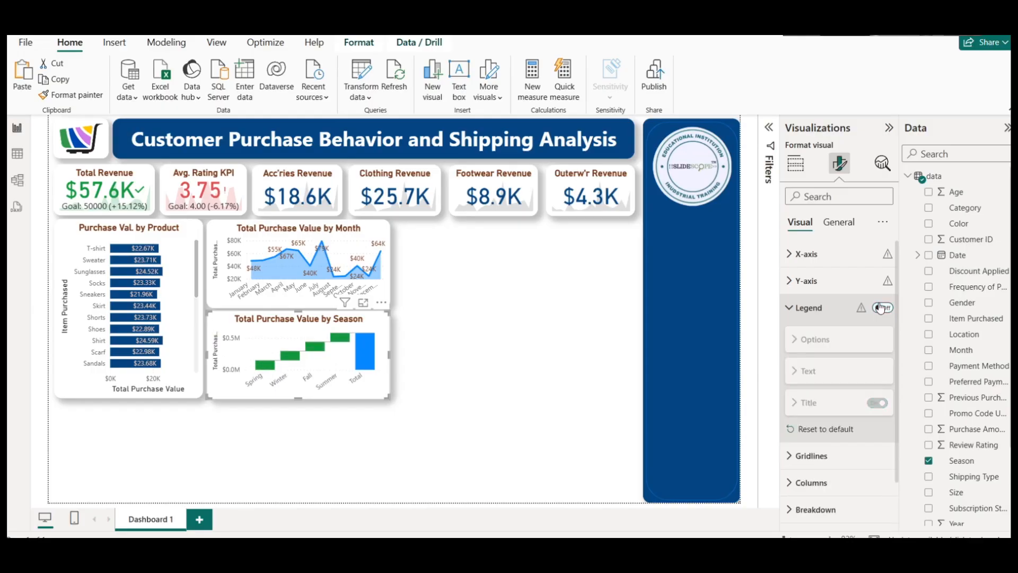
Turn off the Y-axis values of the seasonal waterfall chart
{"action": "left_click", "coordinate": [853, 282]}
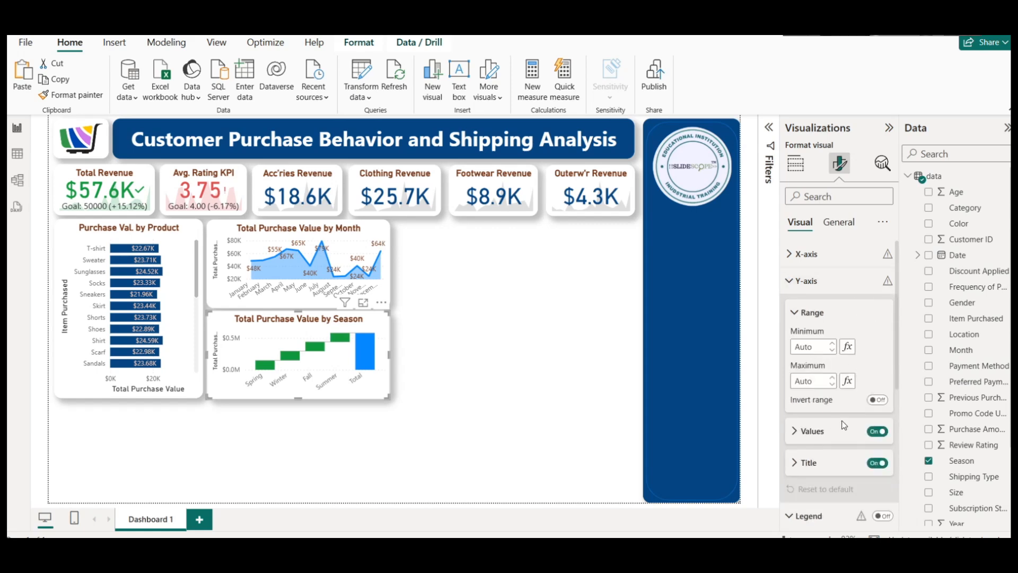
{"action": "left_click", "coordinate": [874, 431]}
{"action": "left_click", "coordinate": [873, 431]}
{"action": "left_click", "coordinate": [873, 431]}
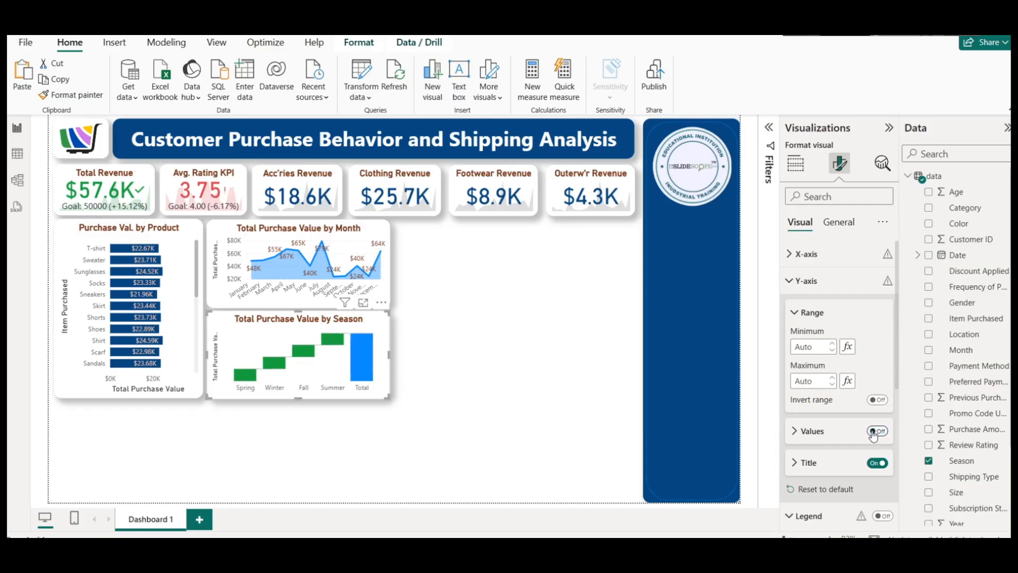
Review the seasonal waterfall chart's data label value settings and its labels in focus mode, and return to the report
{"action": "scroll", "coordinate": [874, 433], "scroll_direction": "down", "scroll_amount": 5}
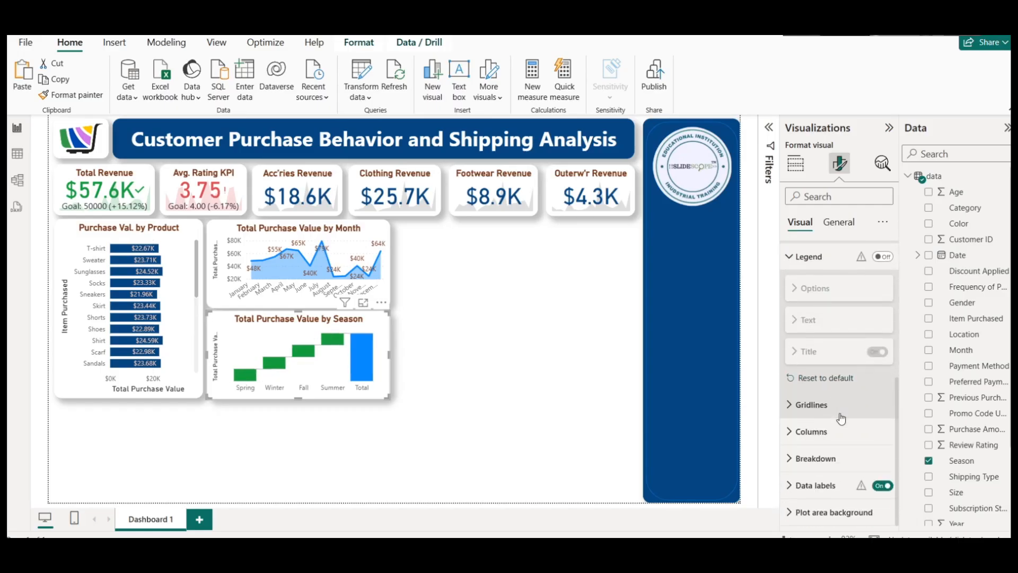
{"action": "left_click", "coordinate": [830, 493]}
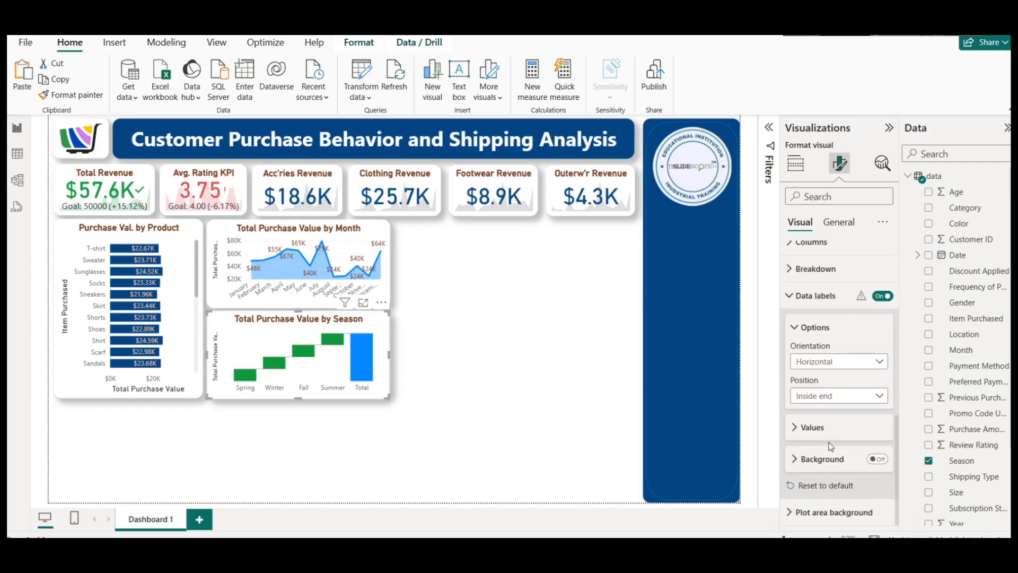
{"action": "left_click", "coordinate": [810, 427]}
{"action": "scroll", "coordinate": [829, 427], "scroll_direction": "down", "scroll_amount": 2}
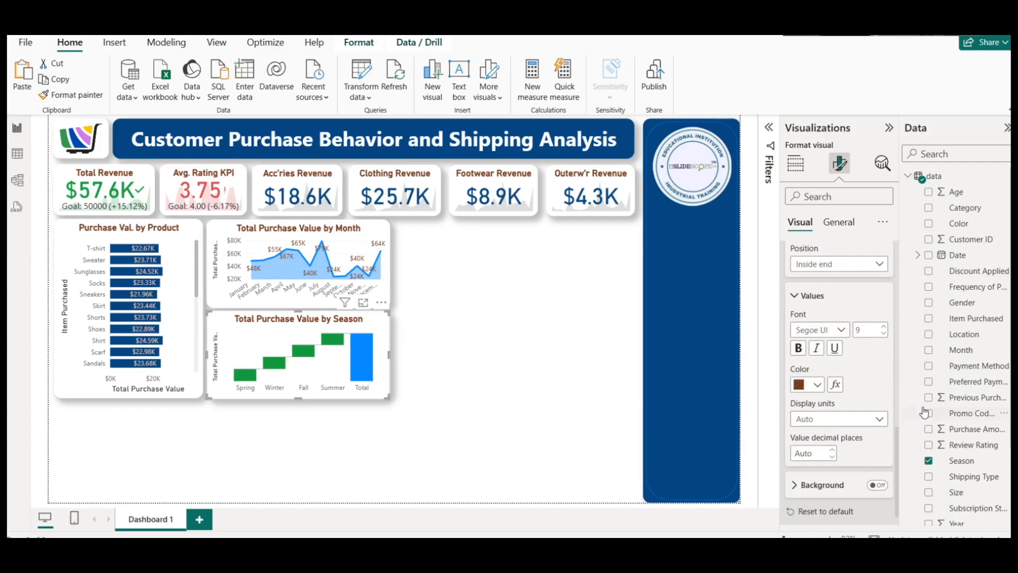
{"action": "left_click", "coordinate": [363, 303]}
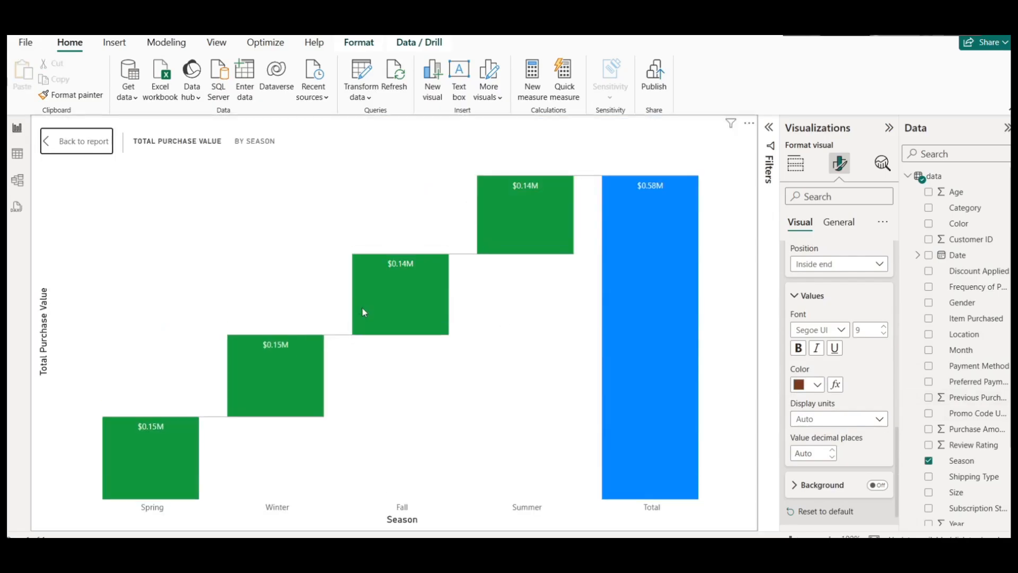
{"action": "left_click", "coordinate": [69, 141]}
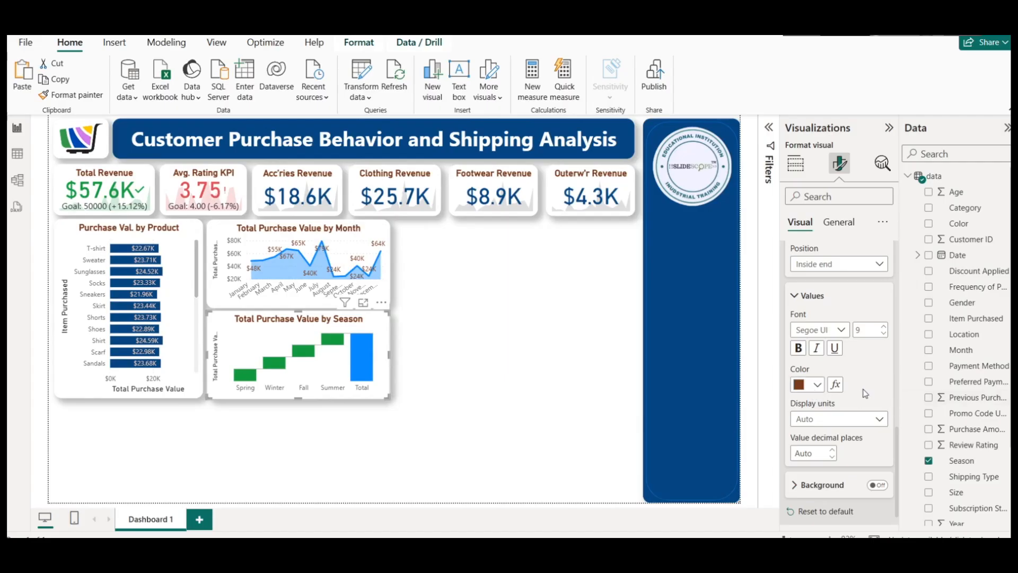
Hide the total column of the seasonal waterfall chart
{"action": "left_click", "coordinate": [425, 334]}
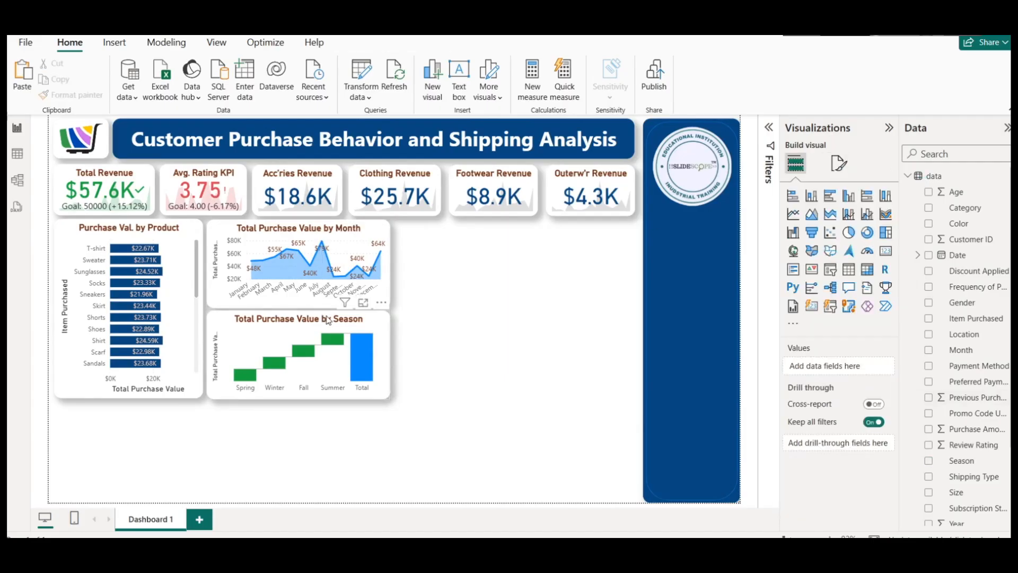
{"action": "left_click", "coordinate": [345, 324]}
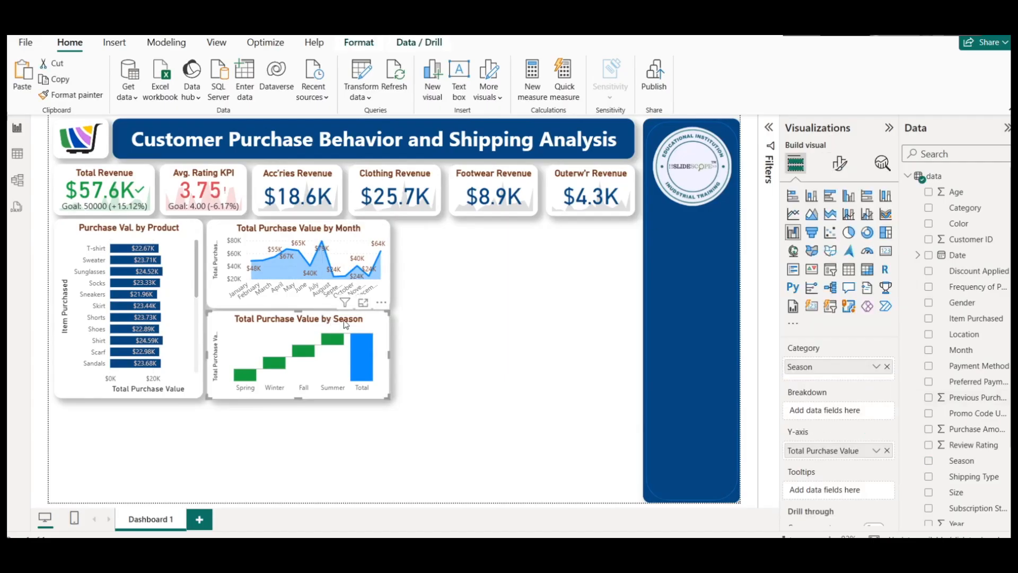
{"action": "left_click", "coordinate": [839, 163]}
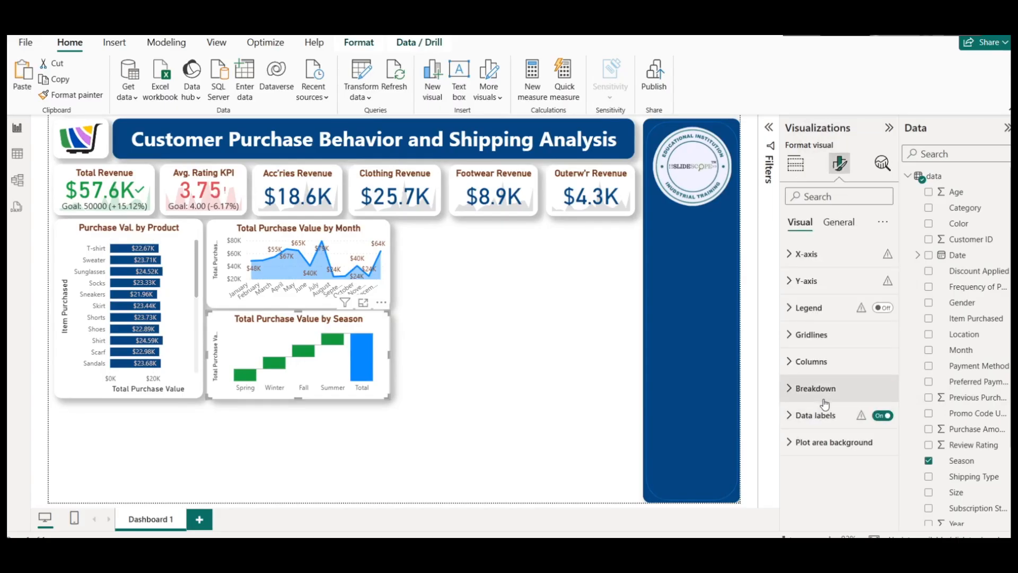
{"action": "left_click", "coordinate": [811, 361]}
{"action": "scroll", "coordinate": [843, 408], "scroll_direction": "down", "scroll_amount": 2}
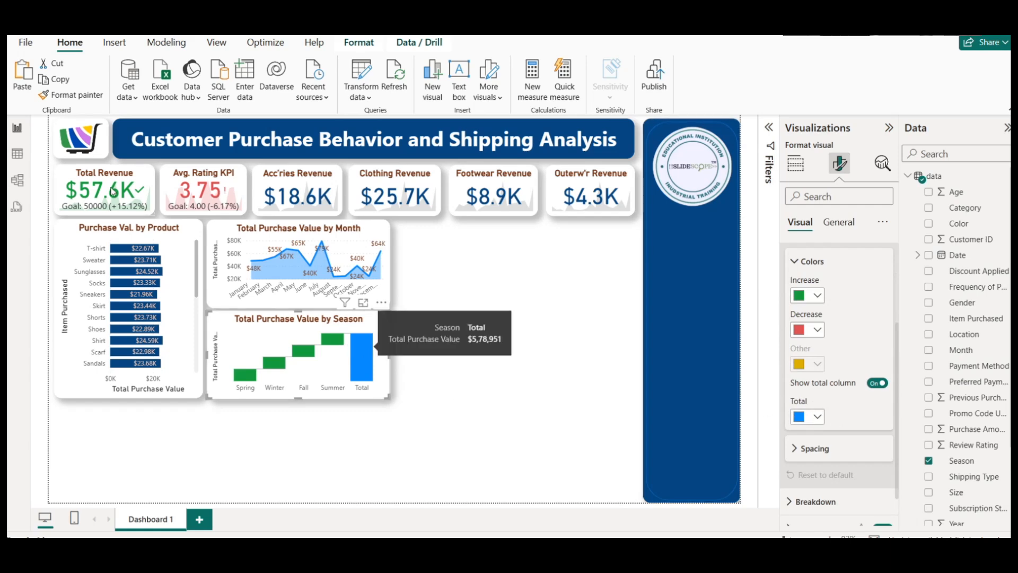
{"action": "left_click", "coordinate": [874, 382]}
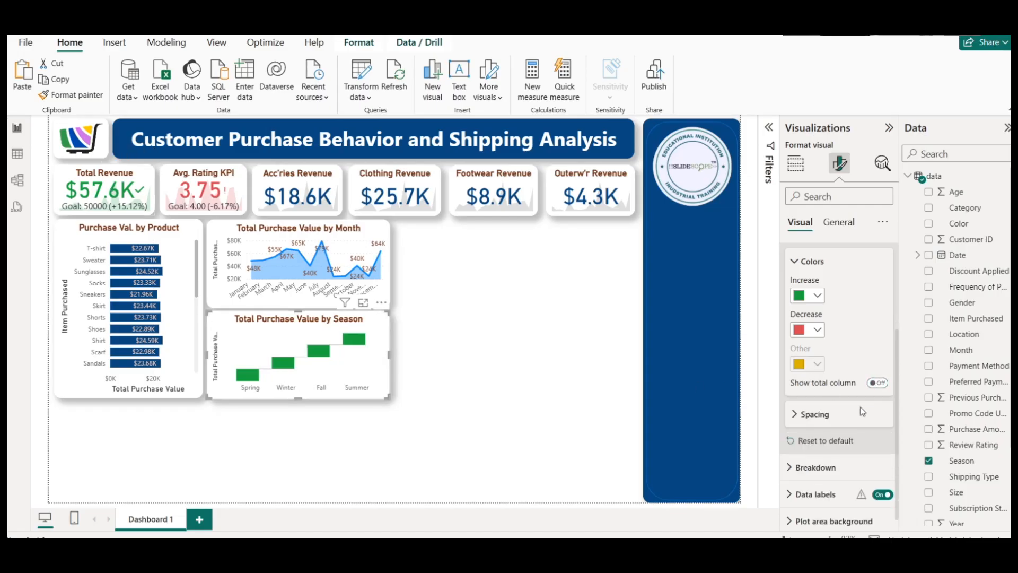
Set the seasonal waterfall chart's data labels to Vertical orientation and Outside end position
{"action": "scroll", "coordinate": [867, 416], "scroll_direction": "down", "scroll_amount": 1}
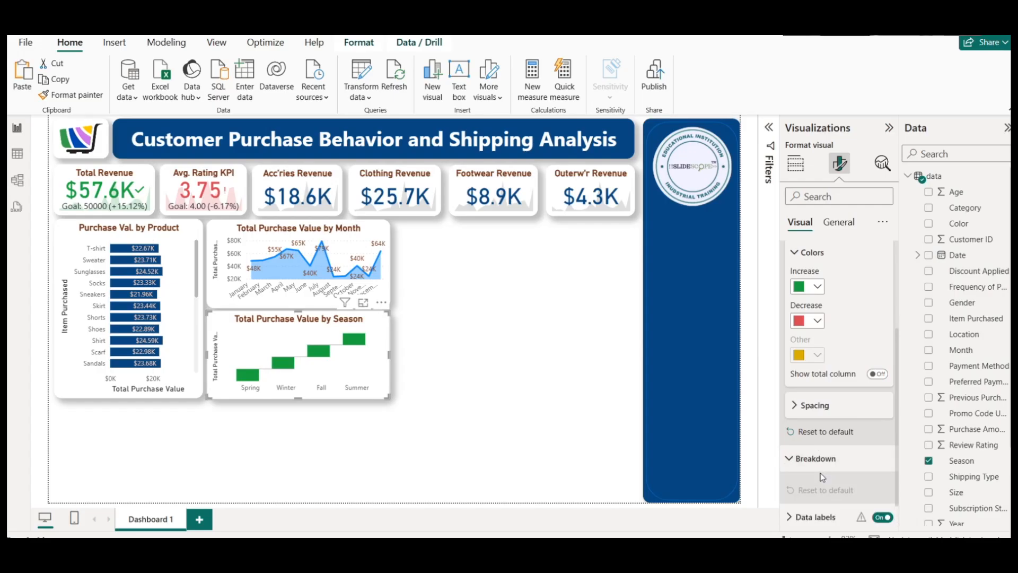
{"action": "left_click", "coordinate": [828, 485]}
{"action": "scroll", "coordinate": [830, 477], "scroll_direction": "down", "scroll_amount": 4}
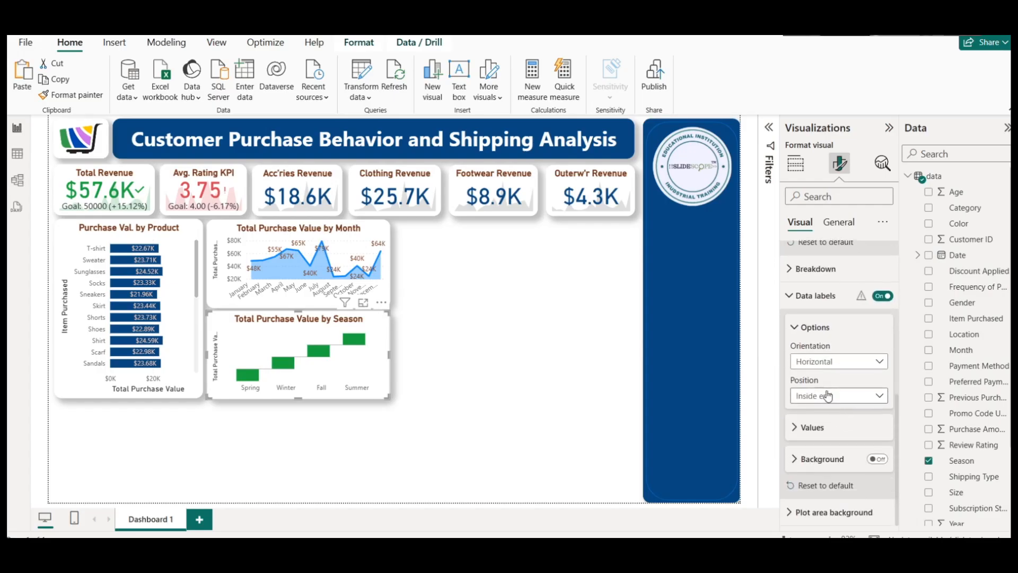
{"action": "left_click", "coordinate": [827, 361]}
{"action": "left_click", "coordinate": [828, 377]}
{"action": "left_click", "coordinate": [836, 402]}
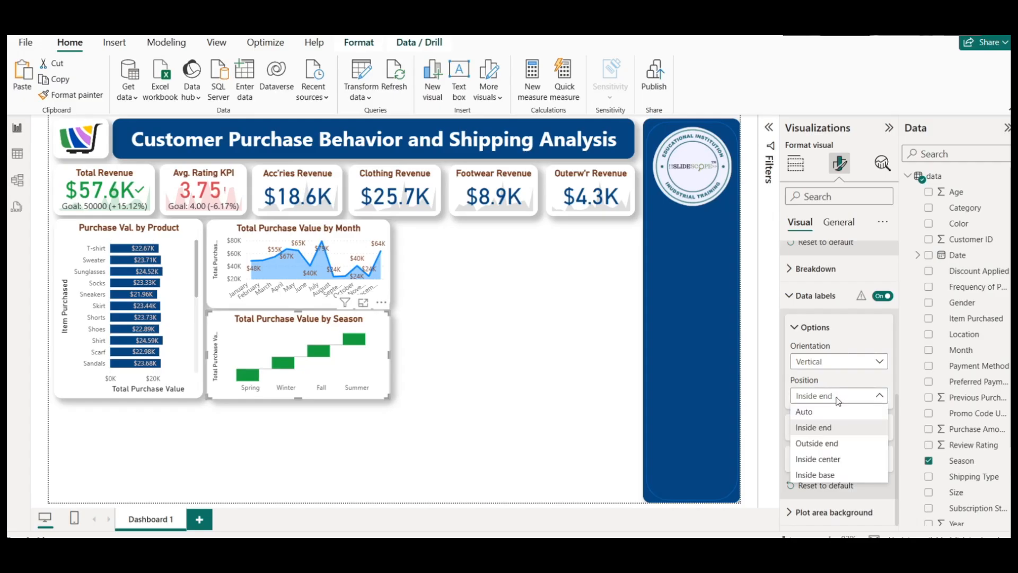
{"action": "left_click", "coordinate": [832, 438]}
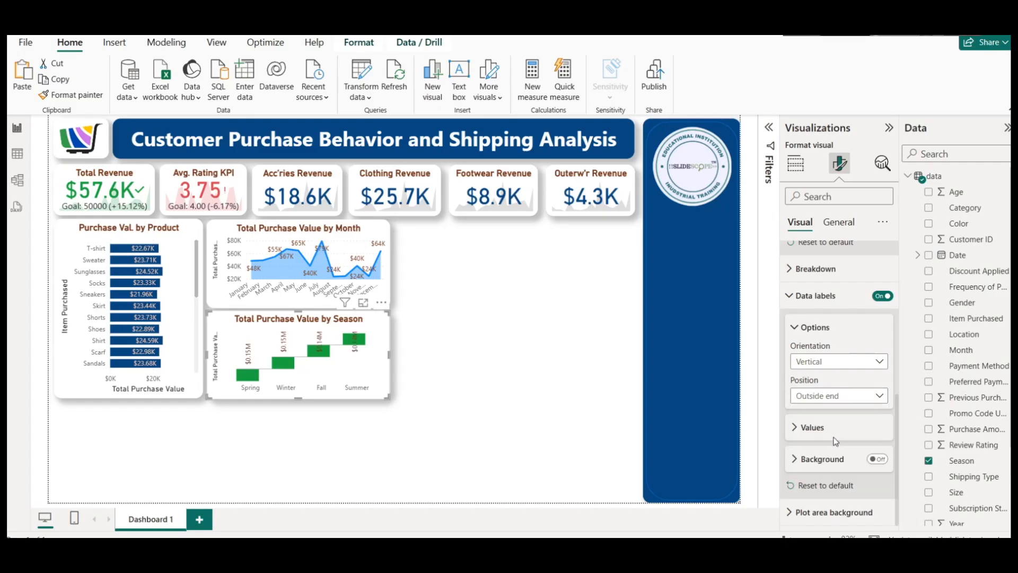
Try the Inside center and Inside base positions for the seasonal chart's data labels, and return them to Outside end
{"action": "left_click", "coordinate": [830, 397]}
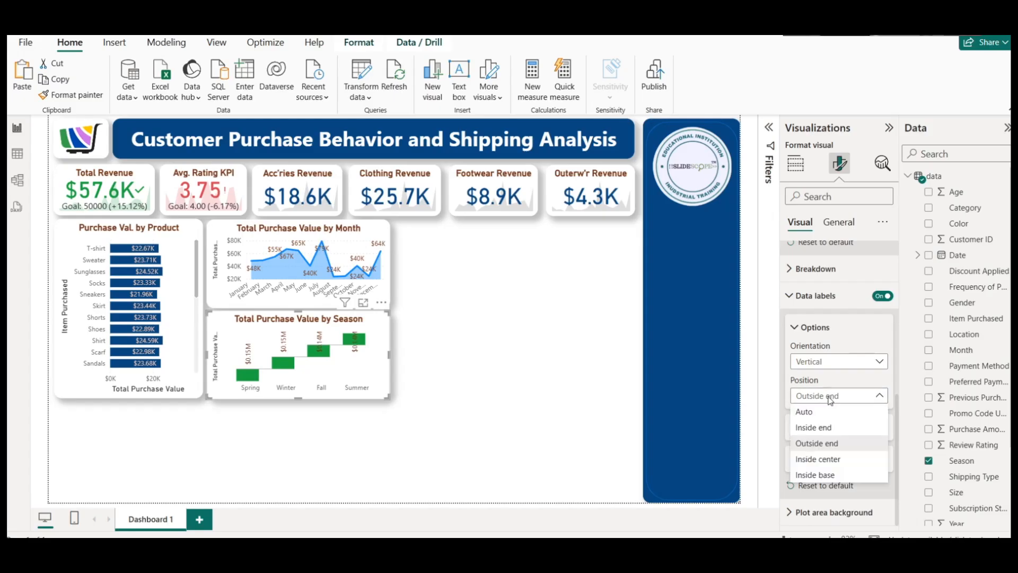
{"action": "left_click", "coordinate": [826, 459]}
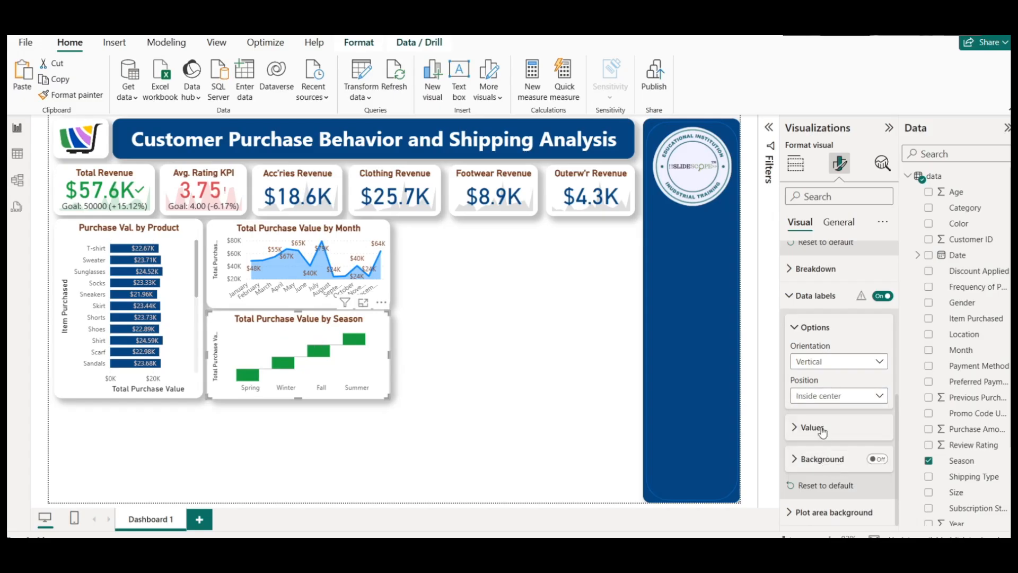
{"action": "left_click", "coordinate": [823, 396]}
{"action": "left_click", "coordinate": [815, 475]}
{"action": "left_click", "coordinate": [822, 400]}
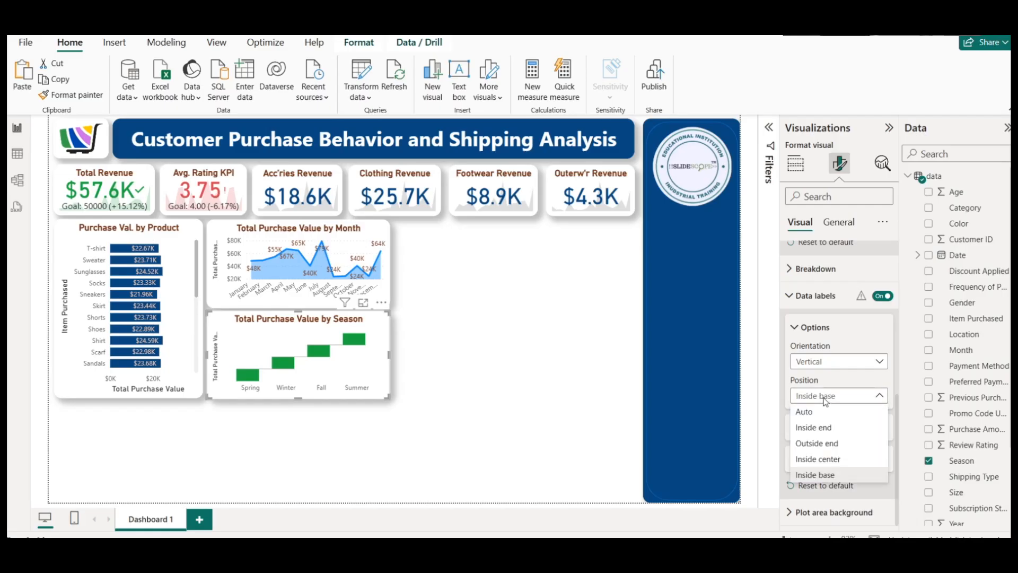
{"action": "left_click", "coordinate": [827, 444]}
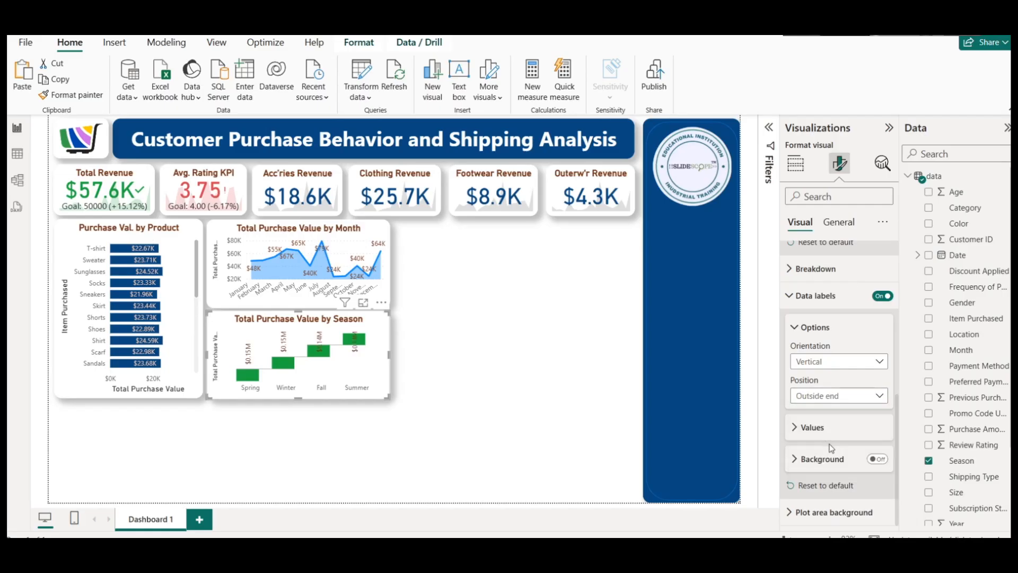
Set the font size of the seasonal waterfall chart's data labels to 8 and deselect the chart
{"action": "left_click", "coordinate": [799, 427]}
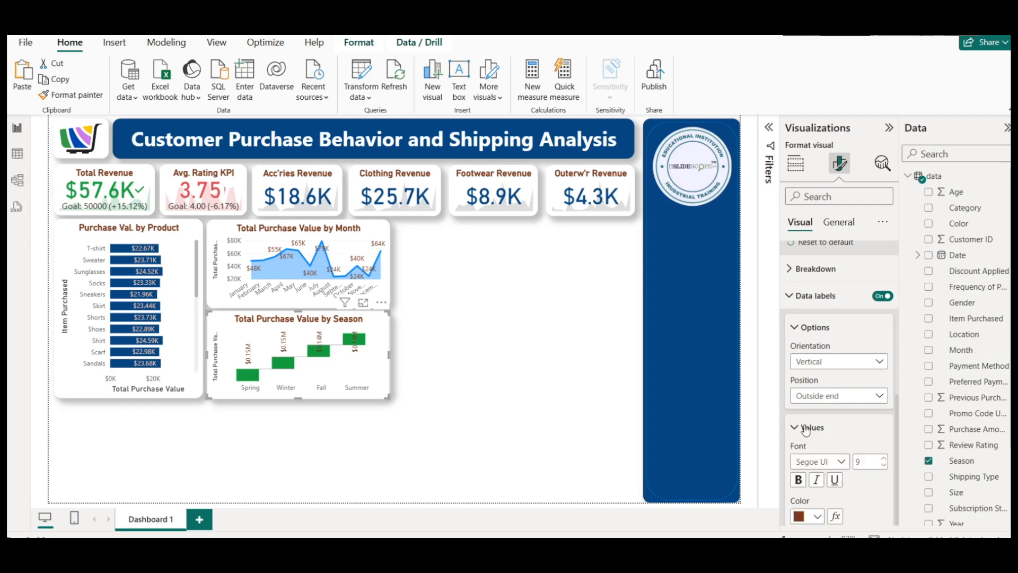
{"action": "left_click", "coordinate": [883, 466]}
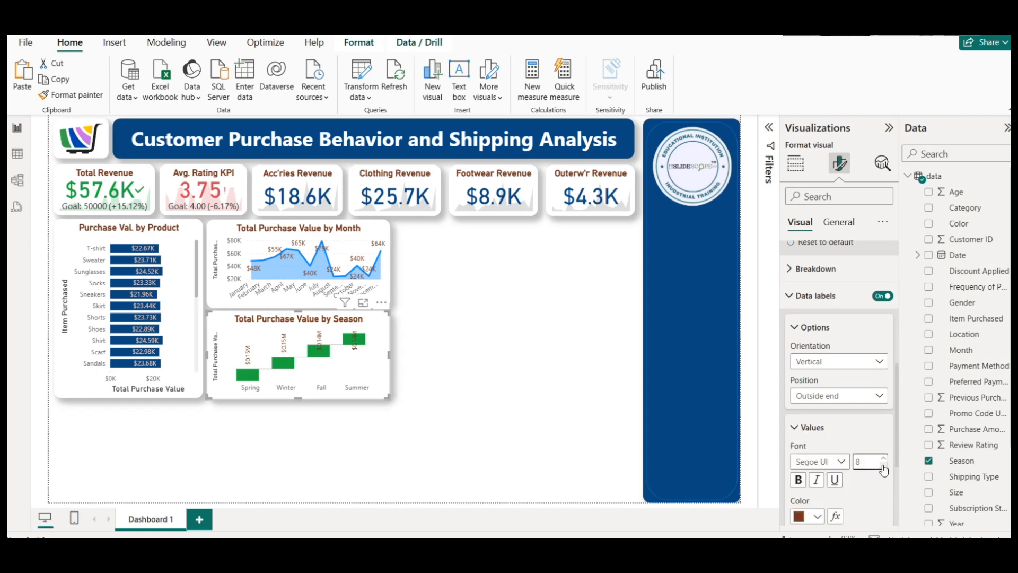
{"action": "scroll", "coordinate": [877, 467], "scroll_direction": "down", "scroll_amount": 2}
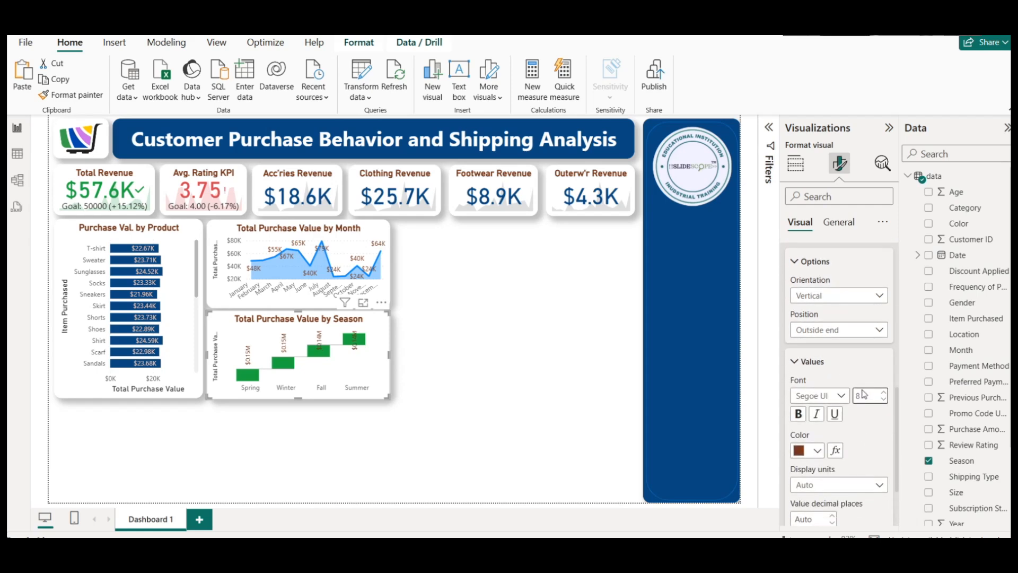
{"action": "left_click", "coordinate": [516, 310]}
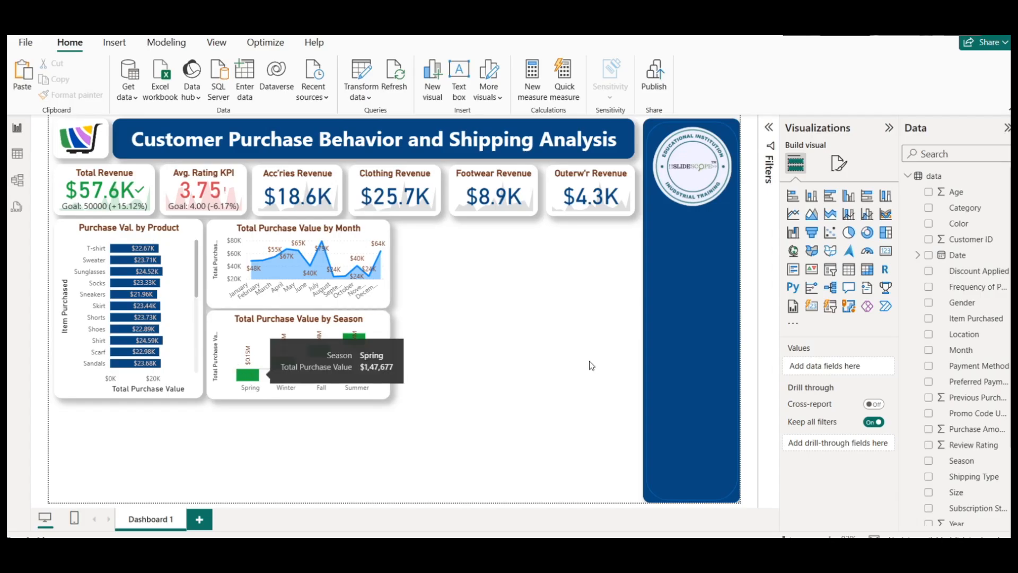
Examine the seasonal columns and their labels in focus mode, and return to the report
{"action": "left_click", "coordinate": [363, 302]}
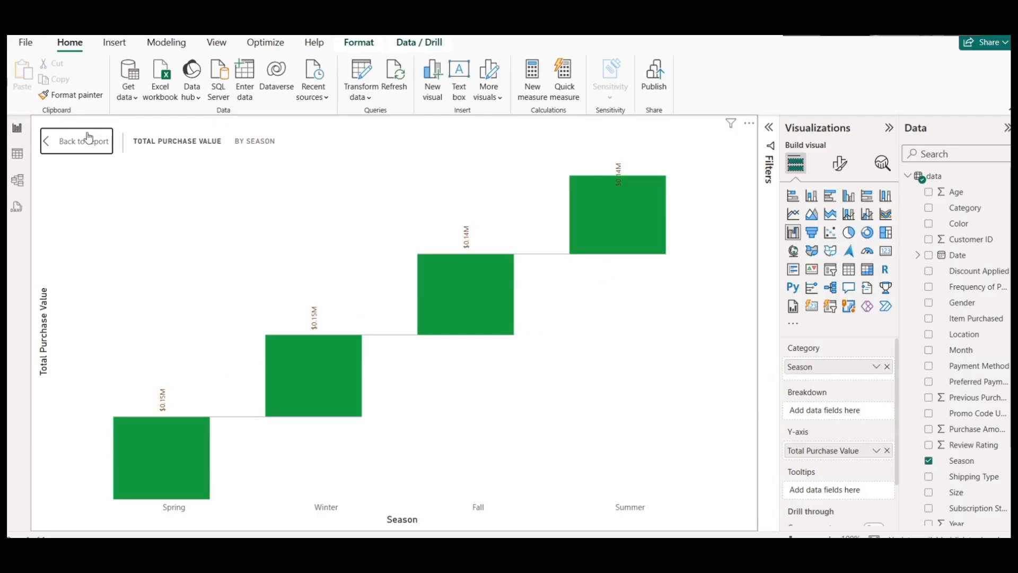
{"action": "mouse_move", "coordinate": [304, 380]}
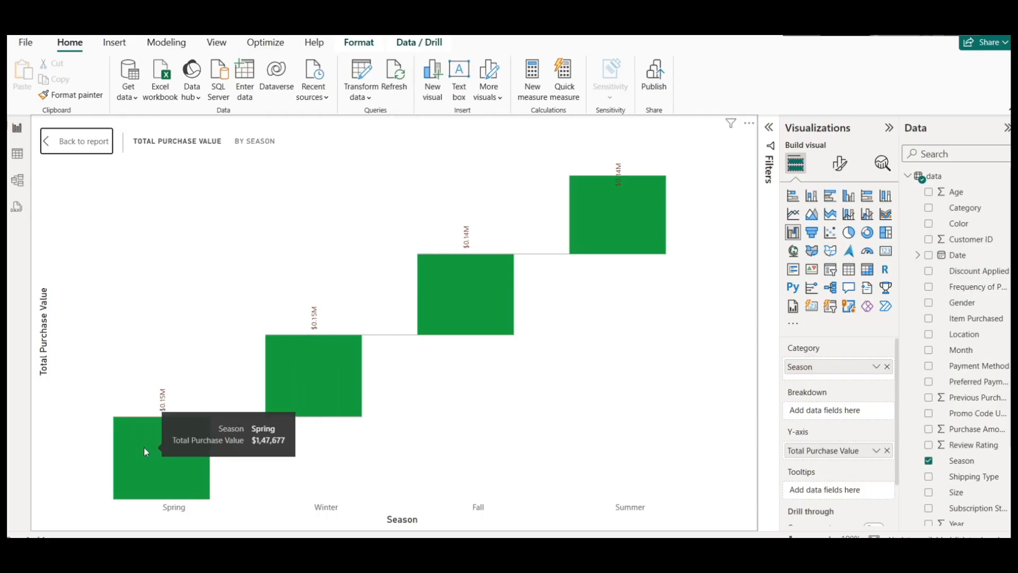
{"action": "left_click", "coordinate": [84, 141]}
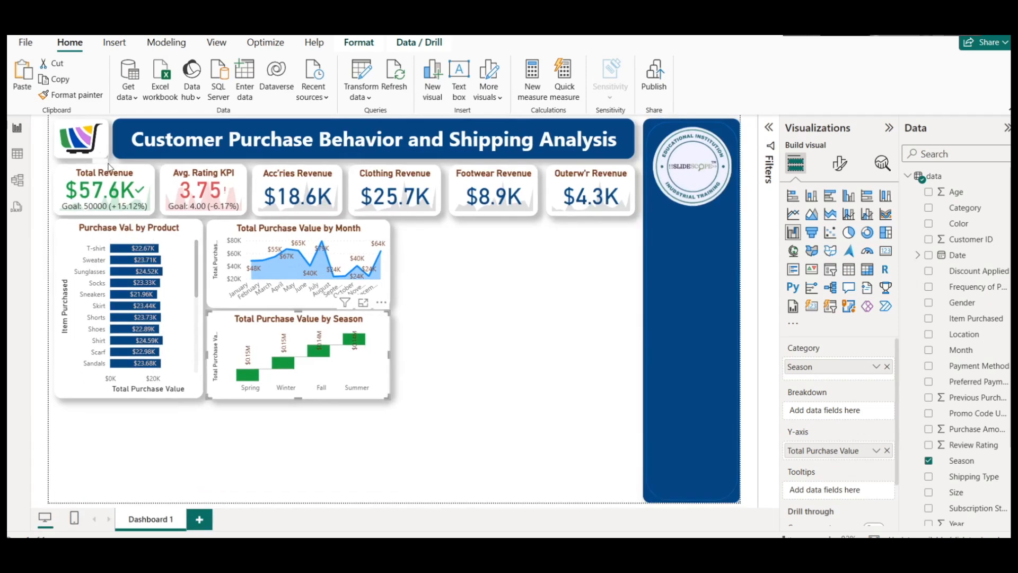
{"action": "left_click", "coordinate": [505, 310]}
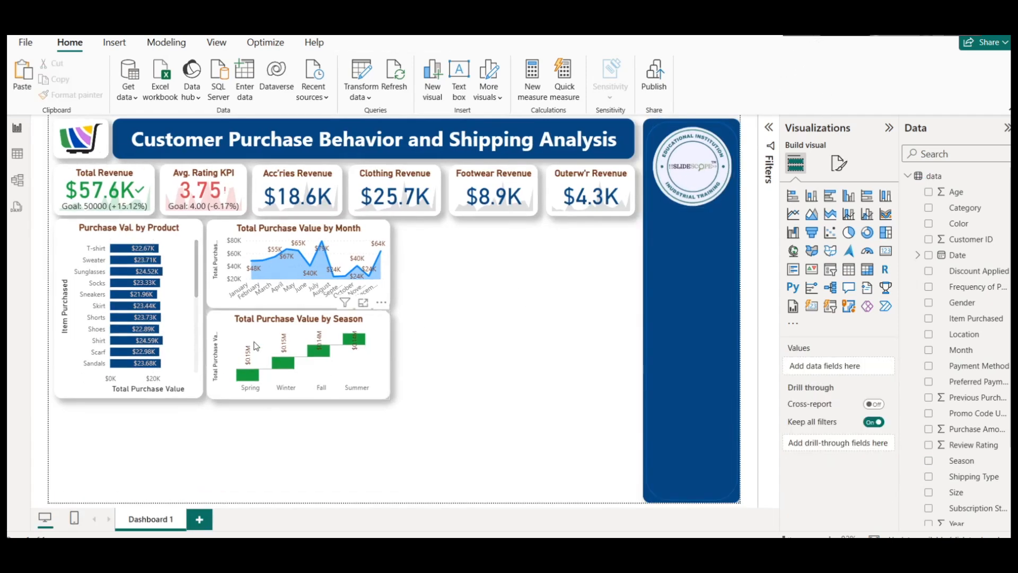
Duplicate the Purchase Val. by Product bar chart and place the copy beside the monthly and seasonal charts
{"action": "left_click", "coordinate": [184, 230]}
{"action": "key", "text": "ctrl+c"}
{"action": "key", "text": "ctrl+v"}
{"action": "left_click_drag", "start_coordinate": [185, 230], "coordinate": [525, 232]}
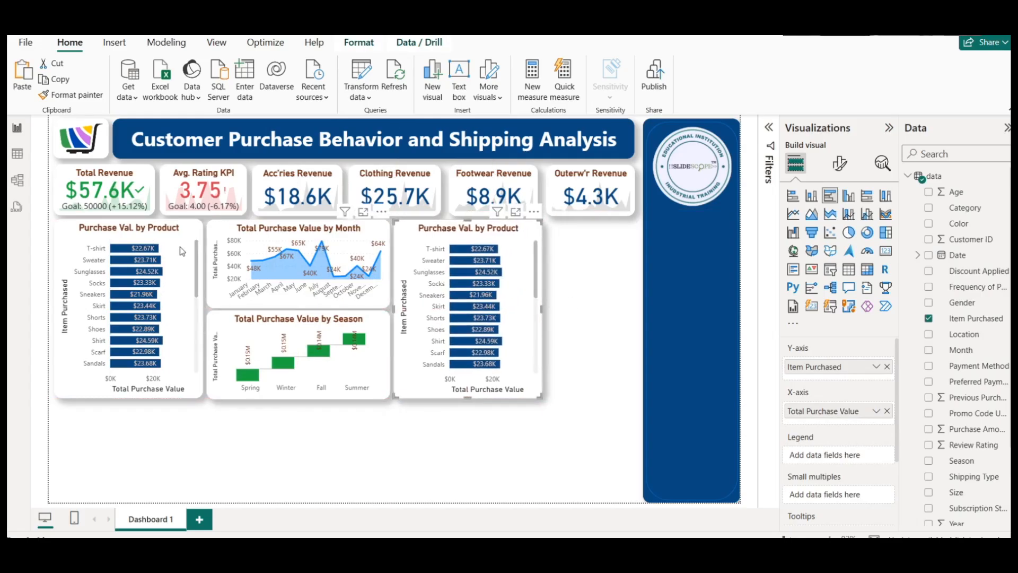
Examine the distinct values of the Location column in the data table, and return to the report
{"action": "left_click", "coordinate": [17, 154]}
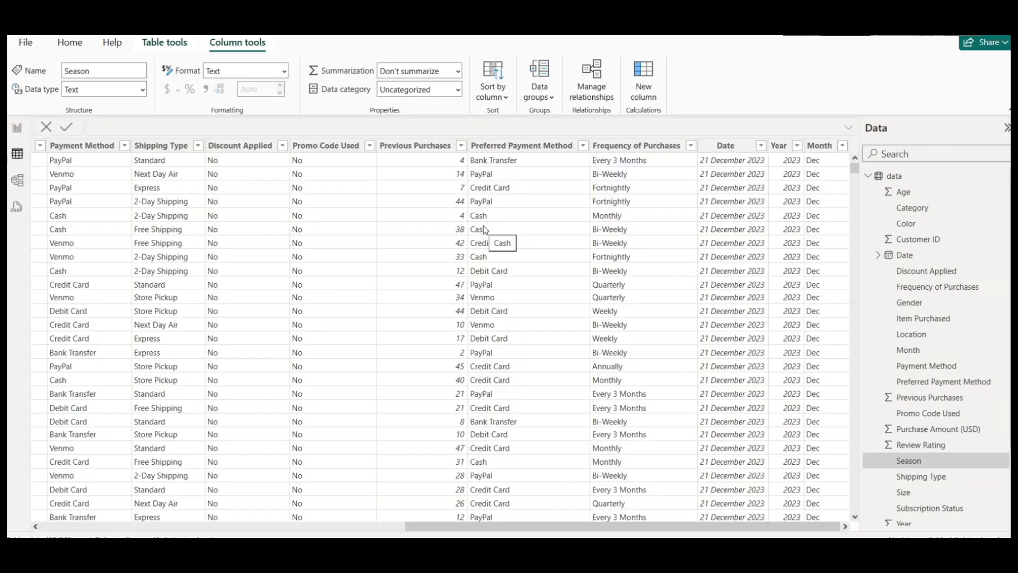
{"action": "left_click_drag", "start_coordinate": [745, 527], "coordinate": [398, 476]}
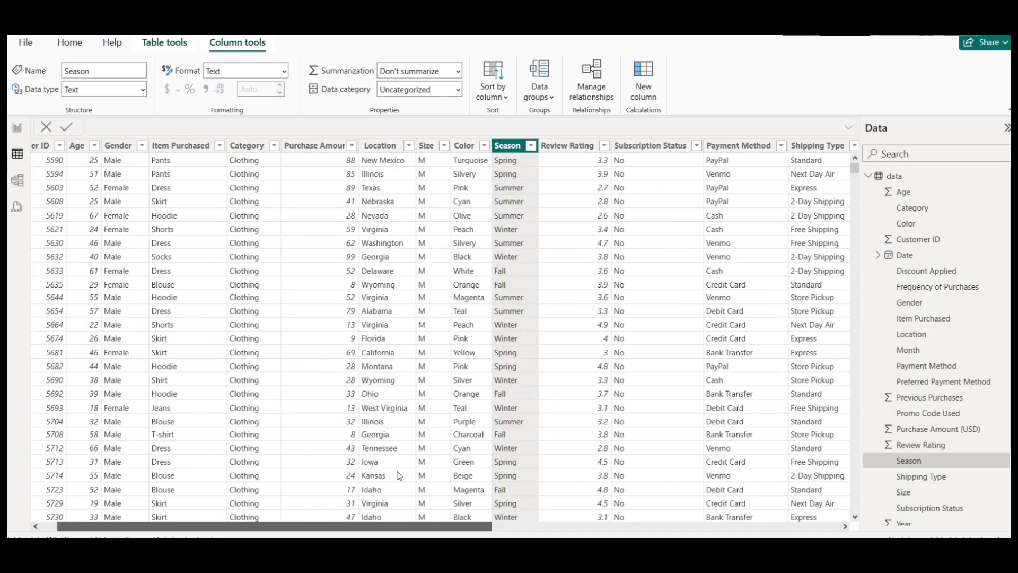
{"action": "left_click", "coordinate": [414, 145]}
{"action": "scroll", "coordinate": [565, 395], "scroll_direction": "down", "scroll_amount": 6}
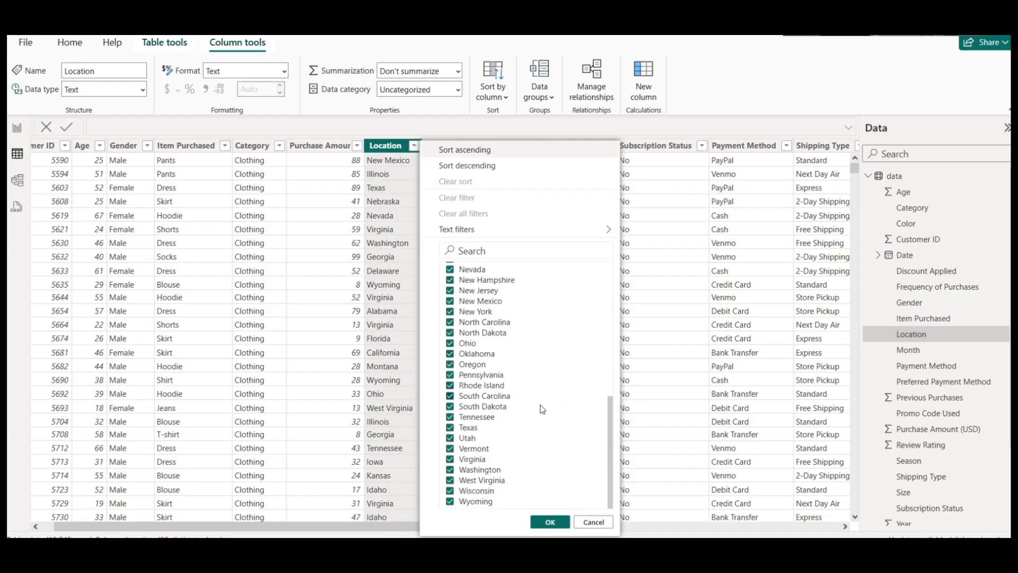
{"action": "scroll", "coordinate": [546, 405], "scroll_direction": "up", "scroll_amount": 6}
{"action": "left_click", "coordinate": [17, 128]}
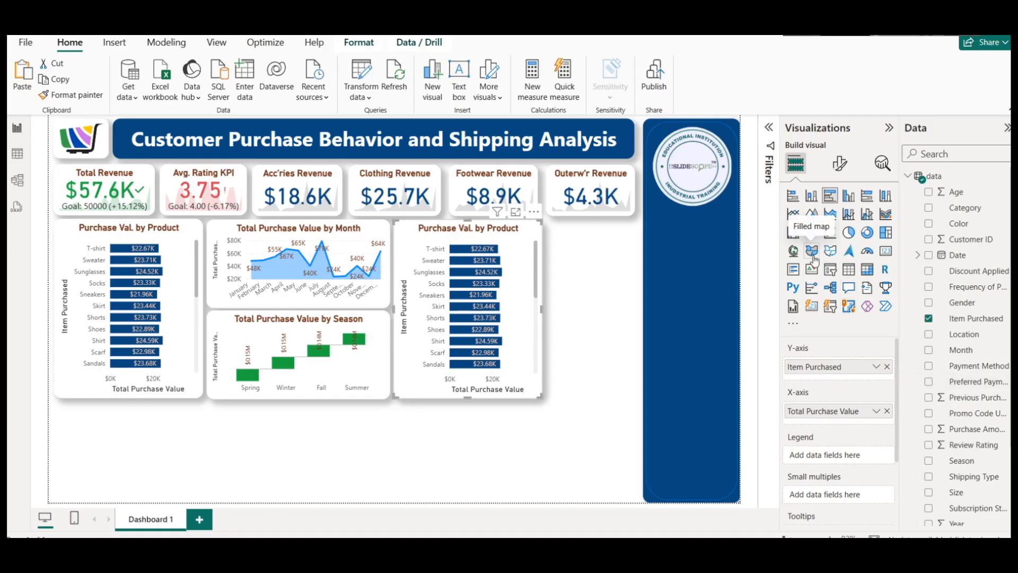
Convert the copied product bar chart into a shape map
{"action": "left_click", "coordinate": [833, 254]}
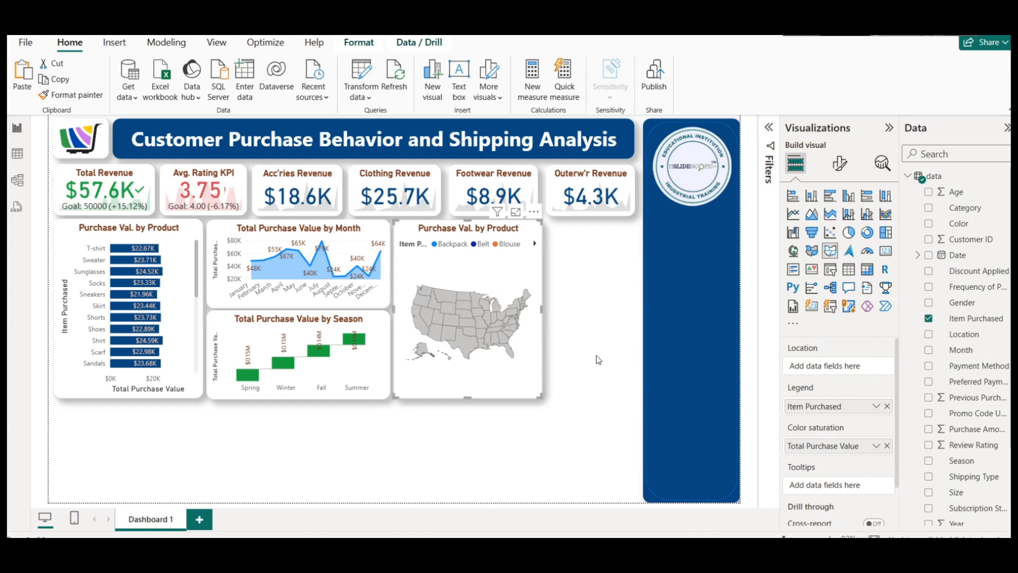
Check the preview features in the global options for the shape map visual setting, and close the options without changes
{"action": "left_click", "coordinate": [30, 42]}
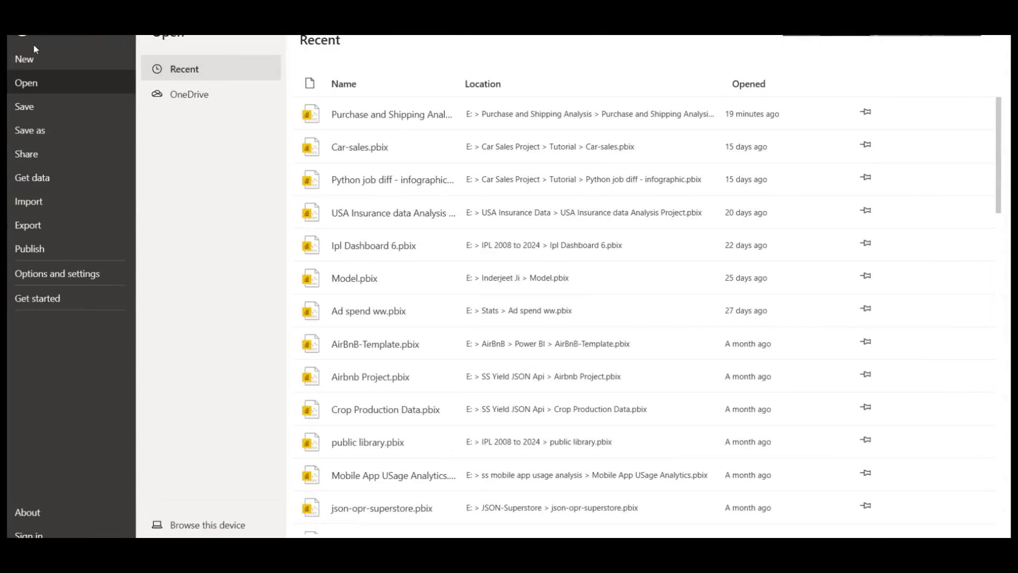
{"action": "left_click", "coordinate": [67, 274]}
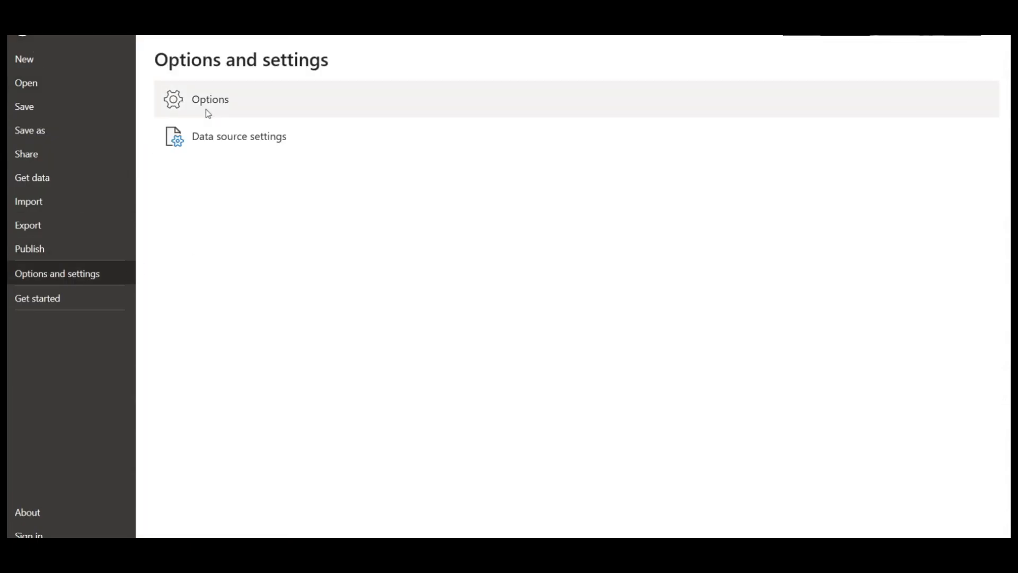
{"action": "key", "text": "Escape"}
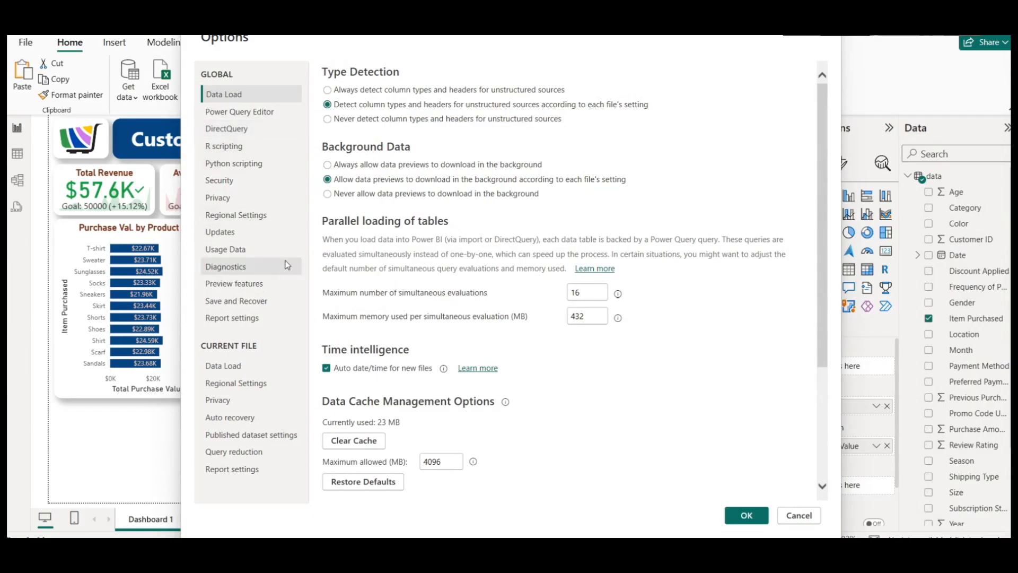
{"action": "left_click", "coordinate": [252, 285]}
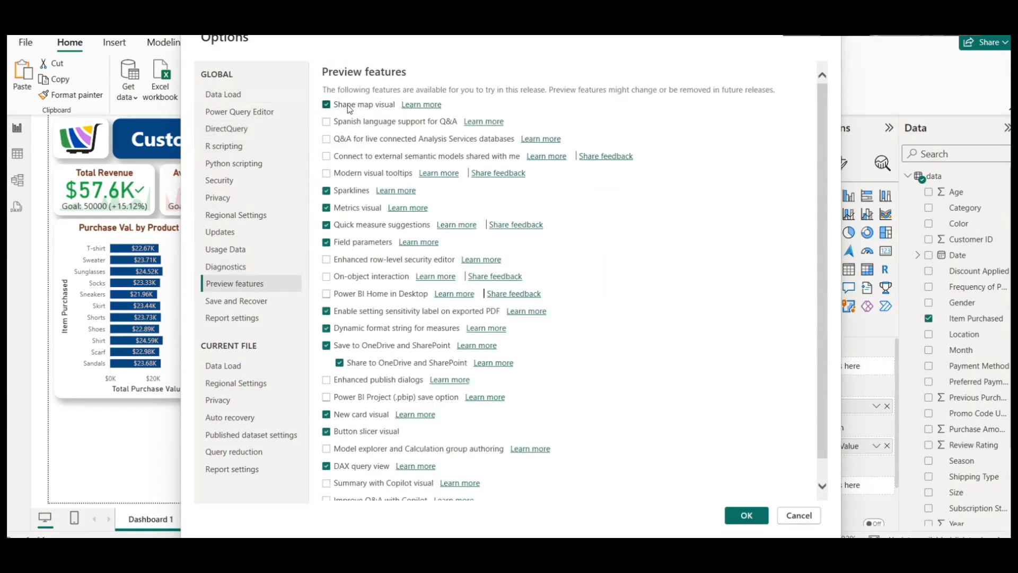
{"action": "left_click", "coordinate": [791, 512]}
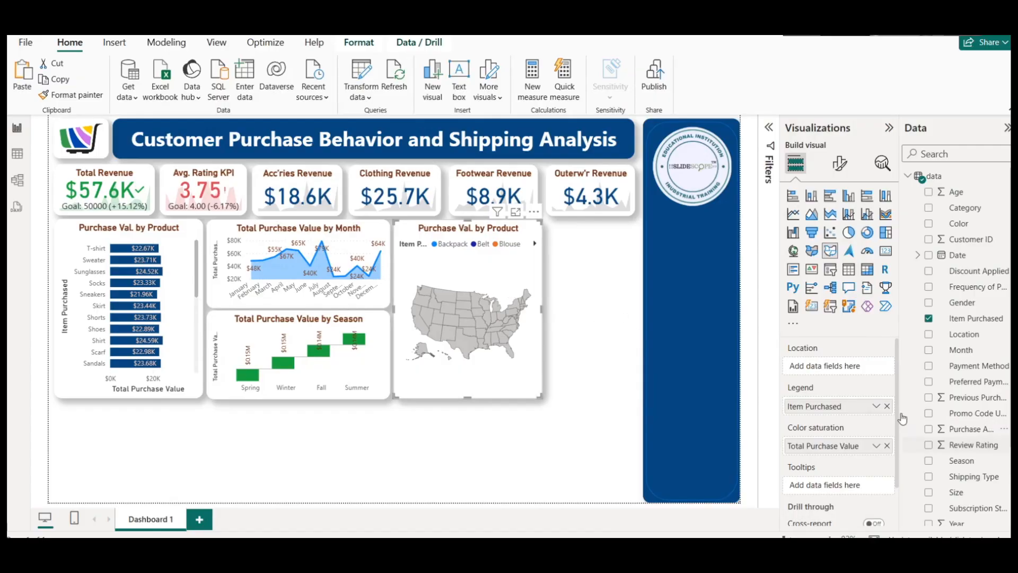
Remove Item Purchased and Total Purchase Value from the shape map and assign the Location field as its location
{"action": "left_click", "coordinate": [887, 406]}
{"action": "left_click", "coordinate": [886, 446]}
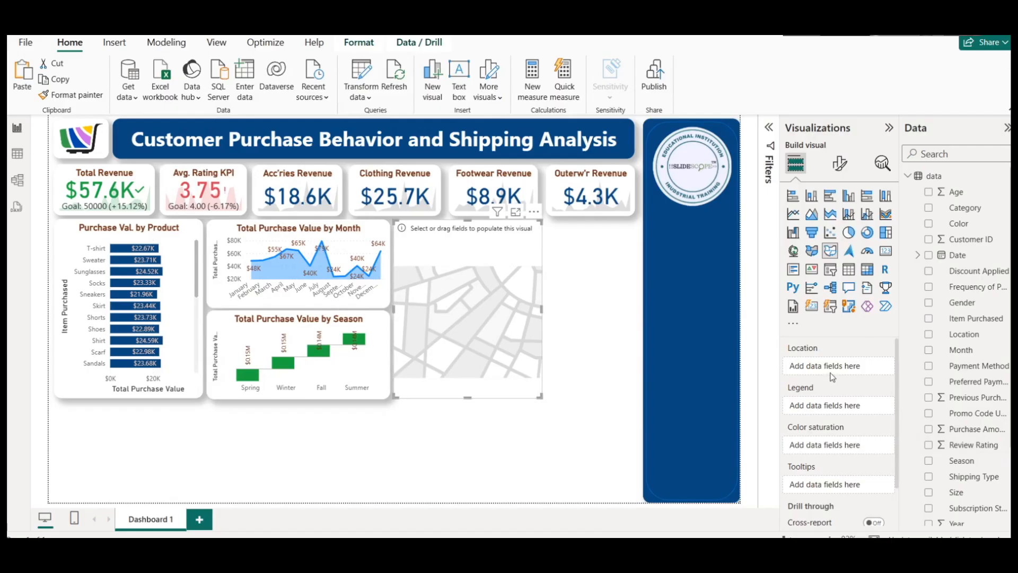
{"action": "scroll", "coordinate": [975, 399], "scroll_direction": "down", "scroll_amount": 3}
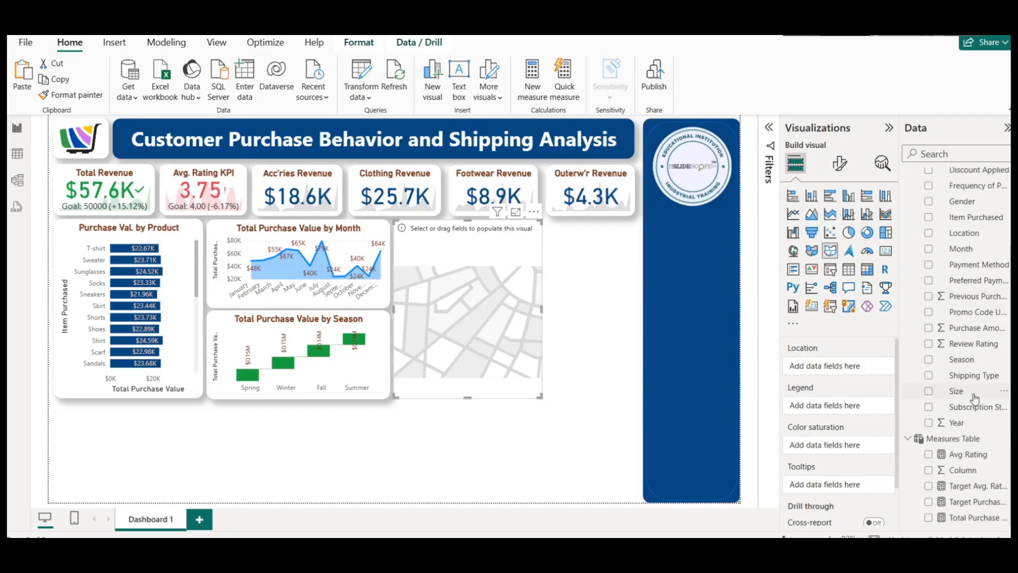
{"action": "scroll", "coordinate": [974, 399], "scroll_direction": "up", "scroll_amount": 3}
{"action": "left_click_drag", "start_coordinate": [962, 334], "coordinate": [840, 357]}
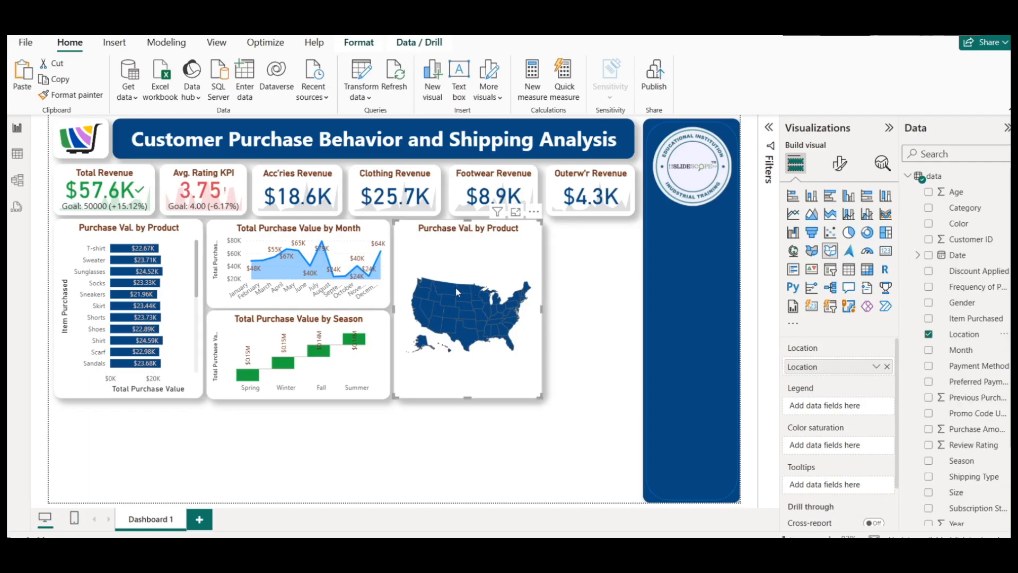
{"action": "mouse_move", "coordinate": [451, 289]}
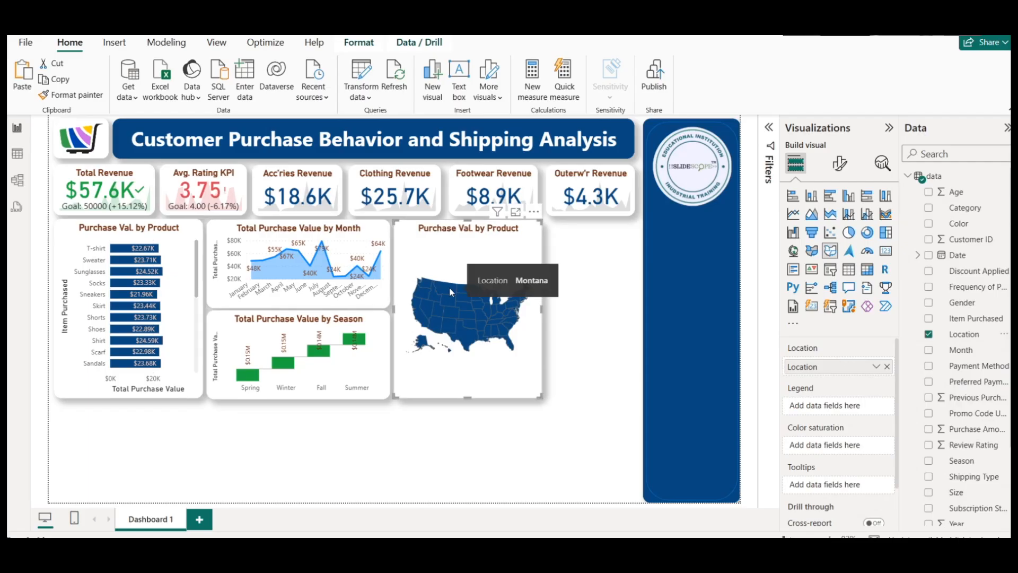
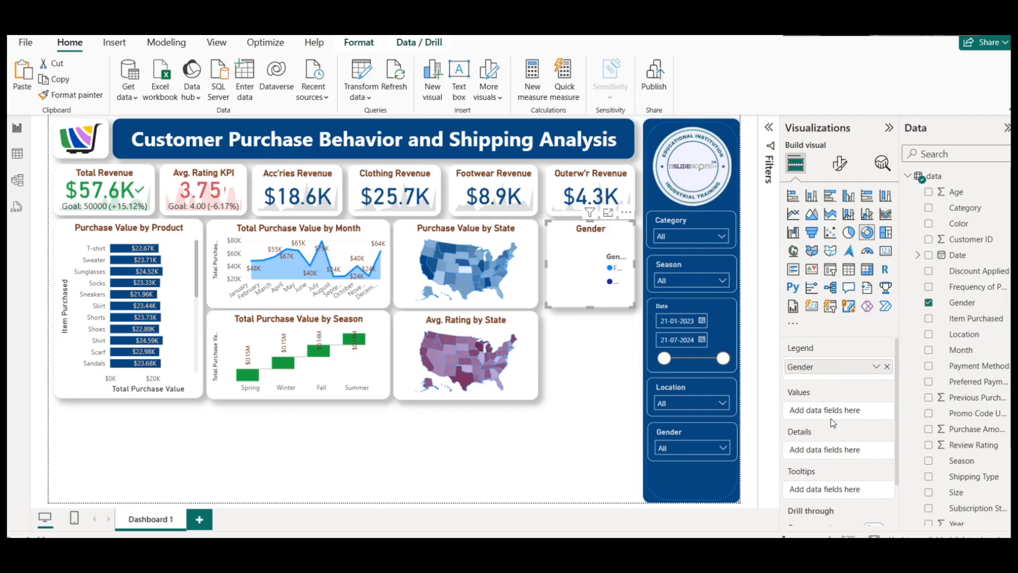
Examine the distinct values of the Customer ID column in the data table, and return to the report
{"action": "scroll", "coordinate": [987, 320], "scroll_direction": "down", "scroll_amount": 2}
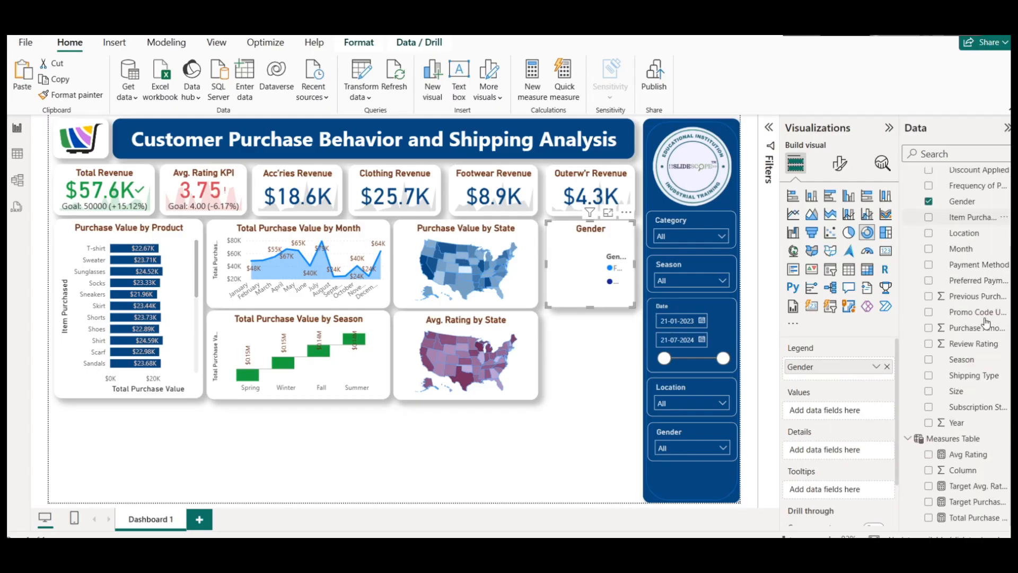
{"action": "scroll", "coordinate": [985, 321], "scroll_direction": "up", "scroll_amount": 2}
{"action": "left_click", "coordinate": [20, 150]}
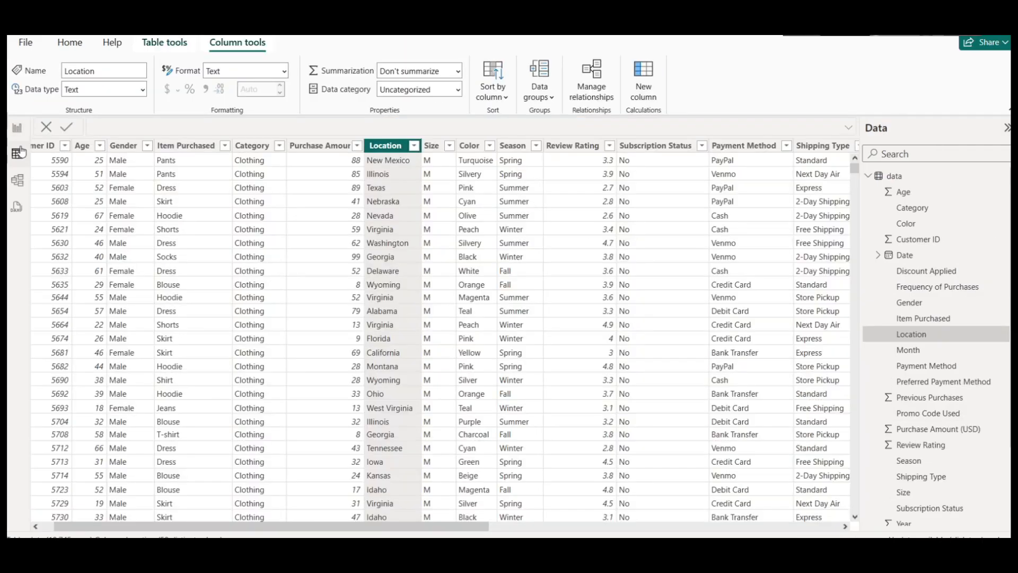
{"action": "left_click_drag", "start_coordinate": [240, 525], "coordinate": [227, 525]}
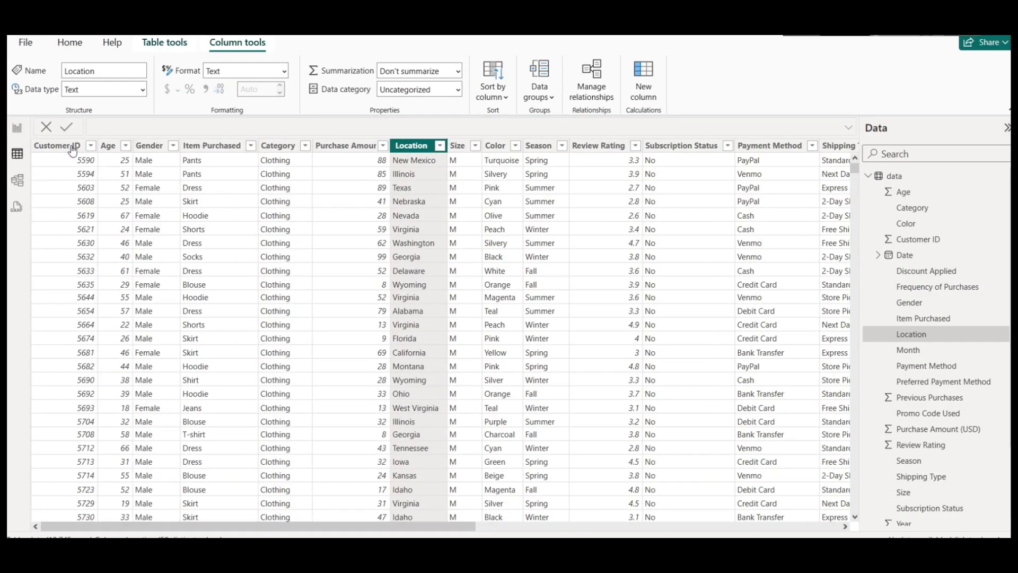
{"action": "left_click", "coordinate": [92, 146]}
{"action": "scroll", "coordinate": [228, 342], "scroll_direction": "down", "scroll_amount": 15}
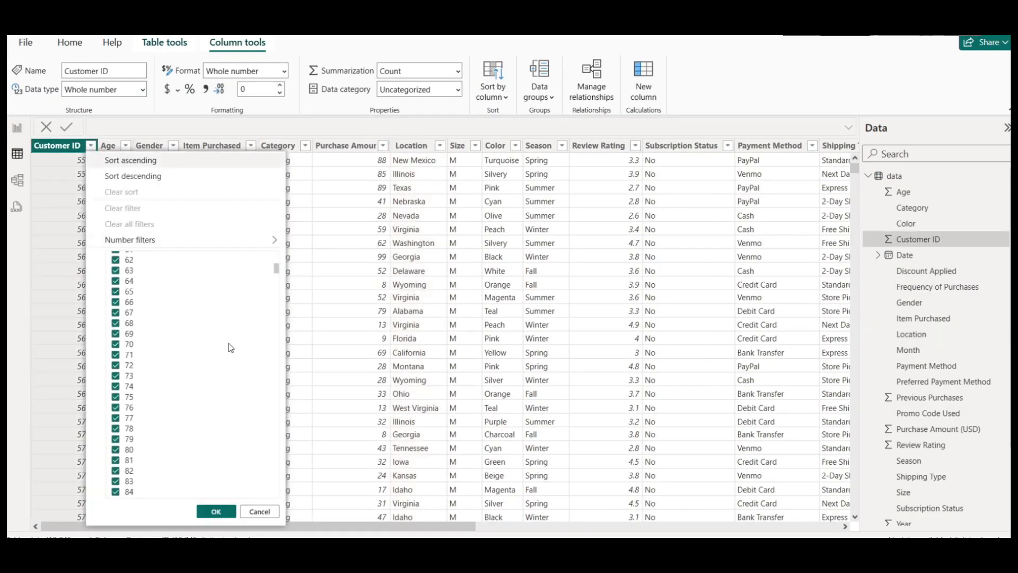
{"action": "scroll", "coordinate": [273, 466], "scroll_direction": "up", "scroll_amount": 15}
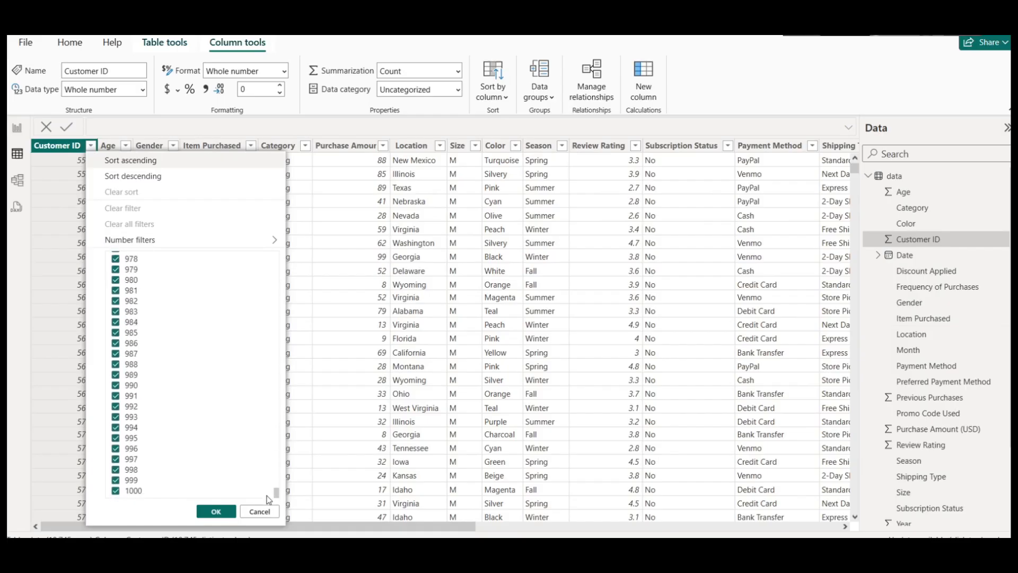
{"action": "left_click", "coordinate": [19, 130]}
{"action": "scroll", "coordinate": [954, 452], "scroll_direction": "down", "scroll_amount": 5}
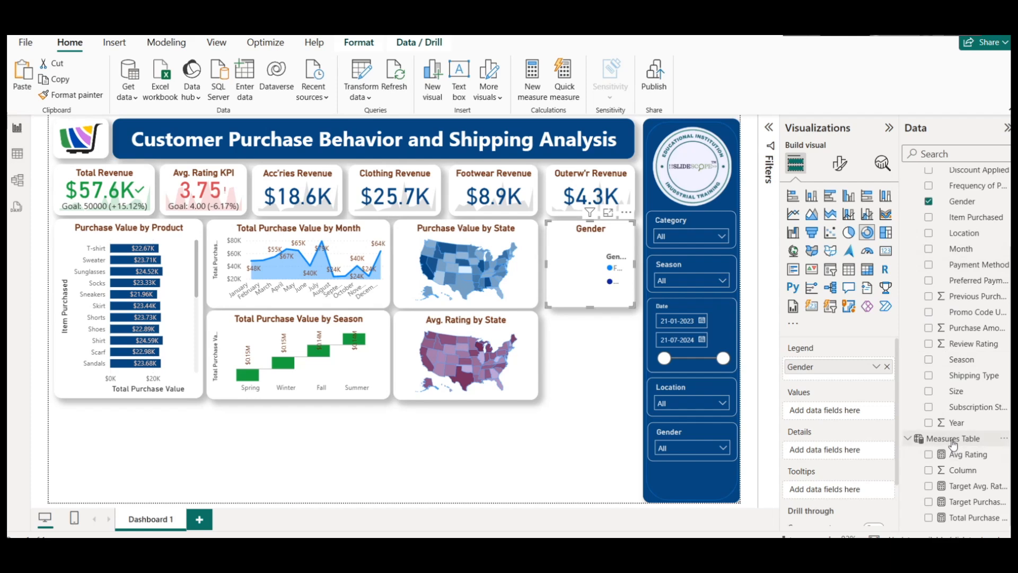
{"action": "left_click", "coordinate": [952, 439]}
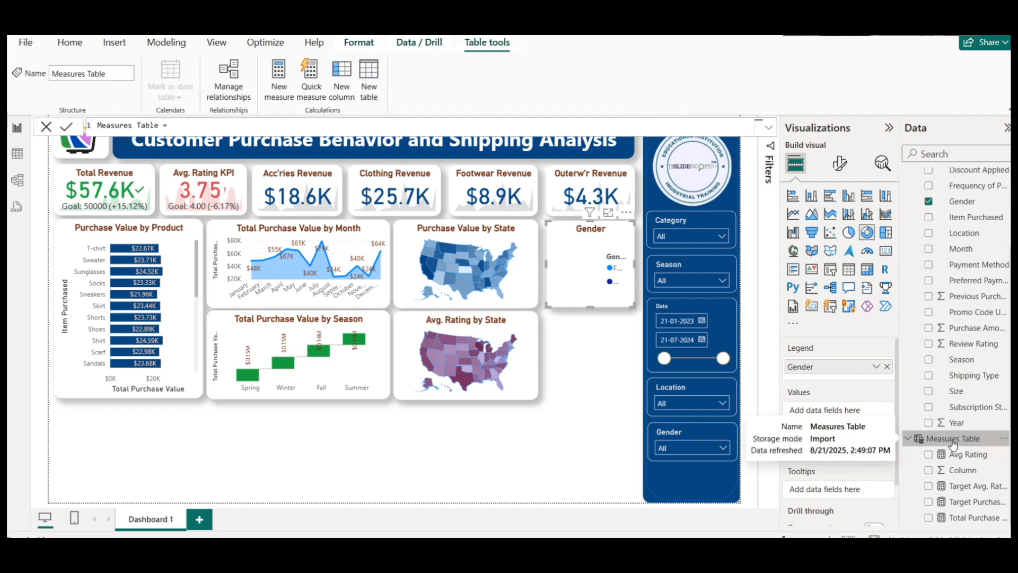
{"action": "left_click", "coordinate": [14, 162]}
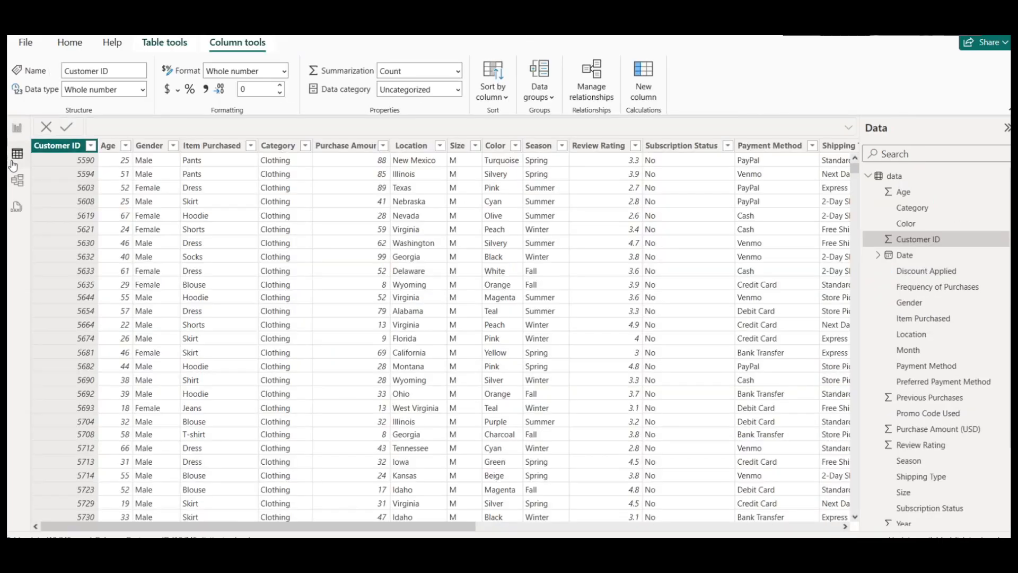
{"action": "left_click", "coordinate": [17, 128]}
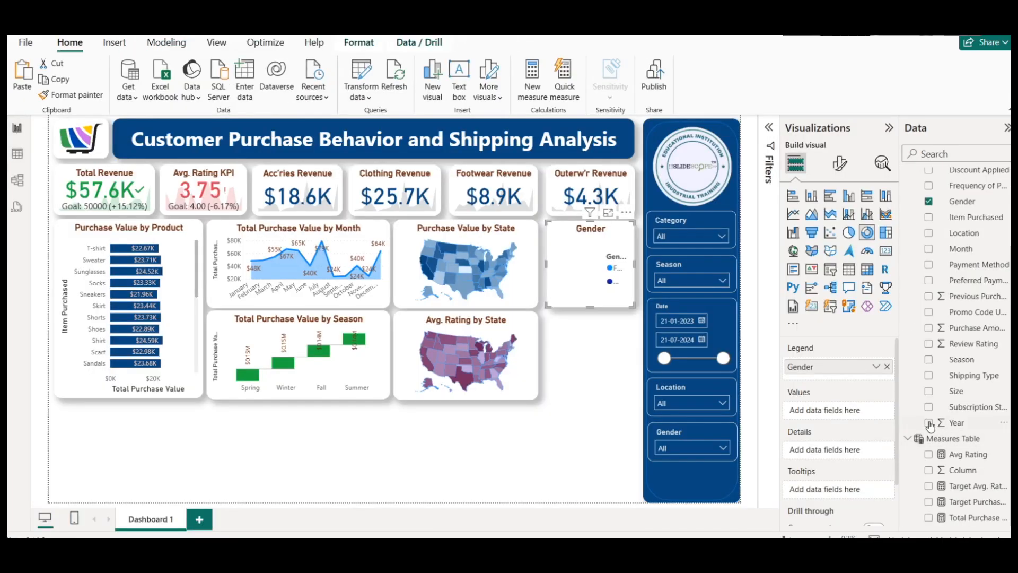
Create a new measure named Count of Customers in the Measures Table
{"action": "right_click", "coordinate": [934, 441]}
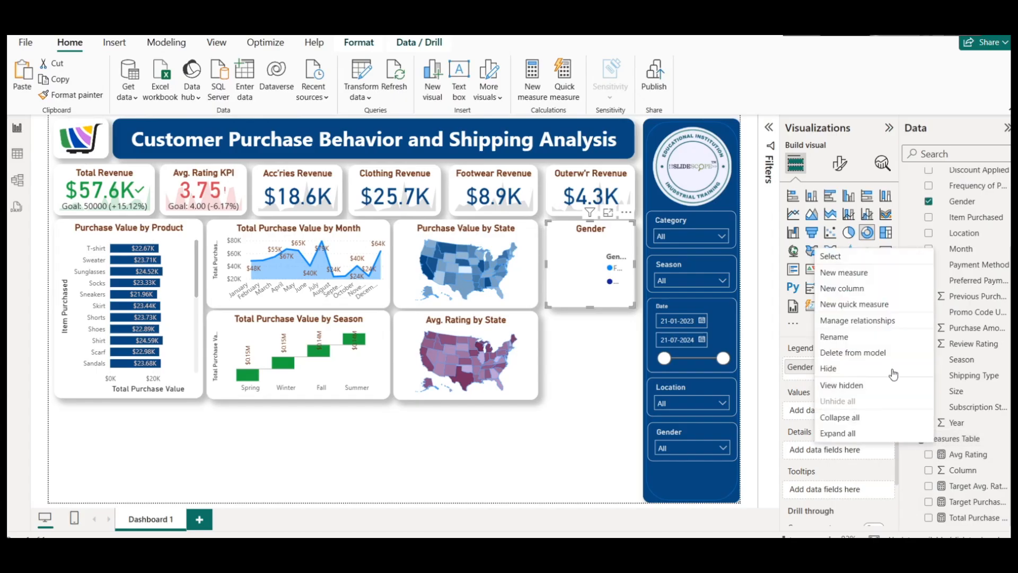
{"action": "left_click", "coordinate": [849, 272]}
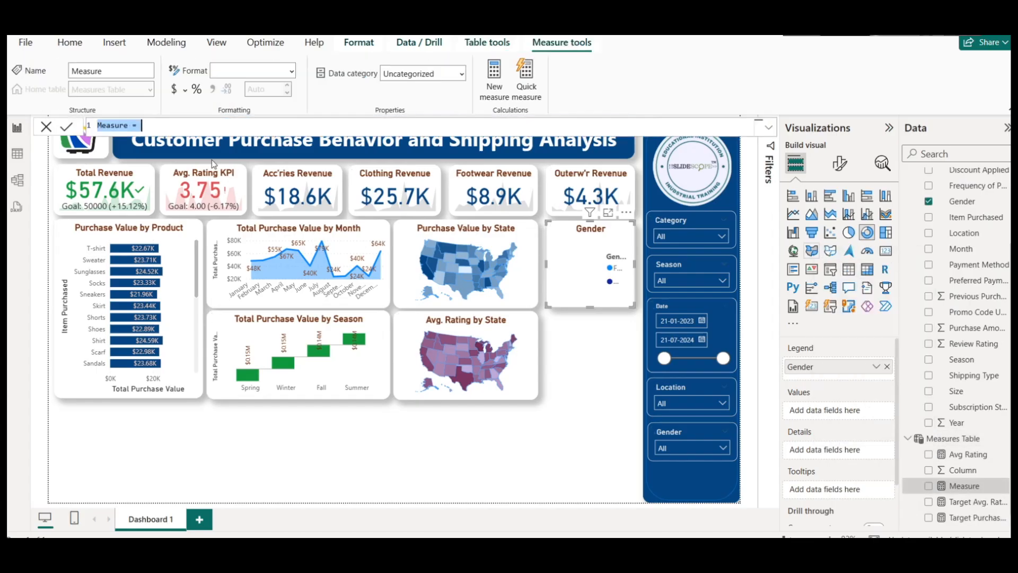
{"action": "double_click", "coordinate": [116, 124]}
{"action": "type", "text": "Co"}
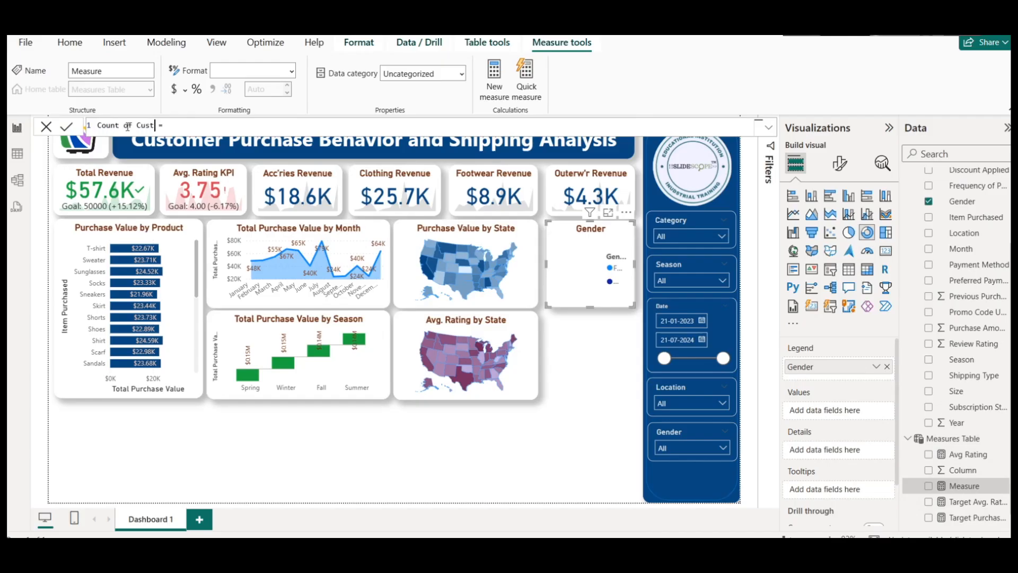
{"action": "type", "text": "unt of Customers"}
{"action": "key", "text": "End"}
Define the Count of Customers measure as DISTINCTCOUNT(data[Customer ID]) and commit the formula
{"action": "type", "text": "DIST"}
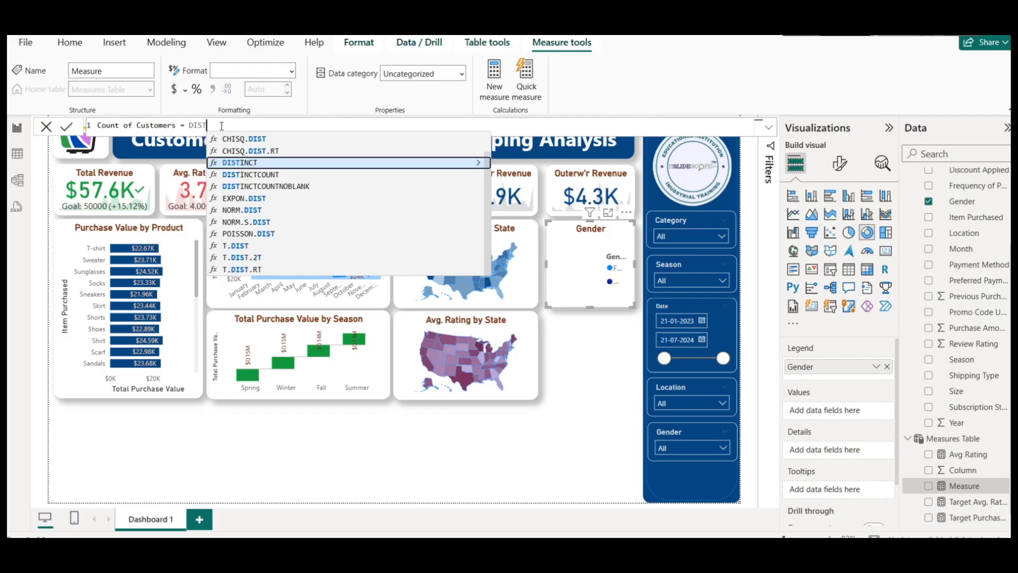
{"action": "key", "text": "Down"}
{"action": "key", "text": "Tab"}
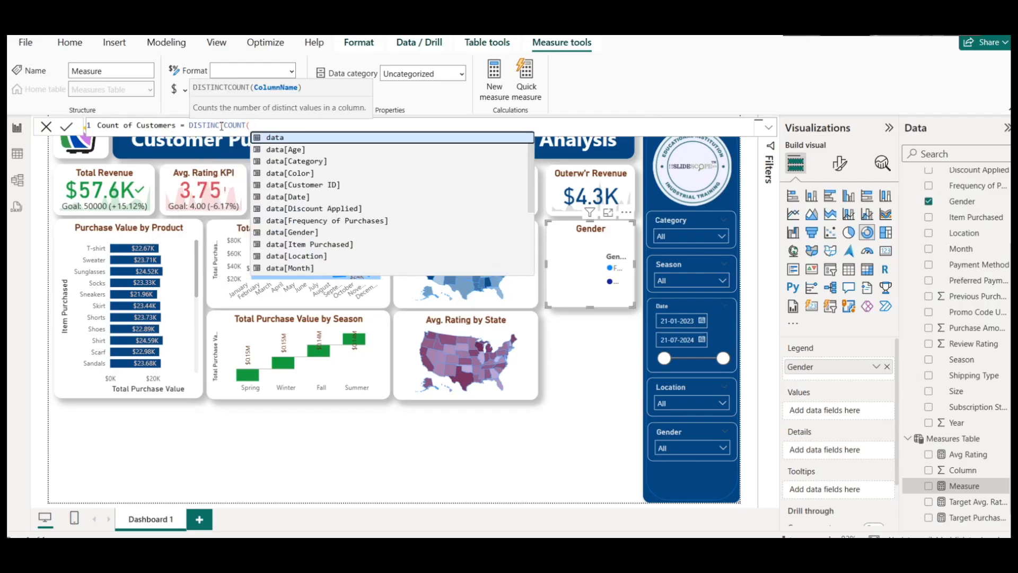
{"action": "type", "text": "dat"}
{"action": "key", "text": "Down"}
{"action": "key", "text": "Down"}
{"action": "key", "text": "Down"}
{"action": "key", "text": "Down"}
{"action": "key", "text": "Tab"}
{"action": "type", "text": ")"}
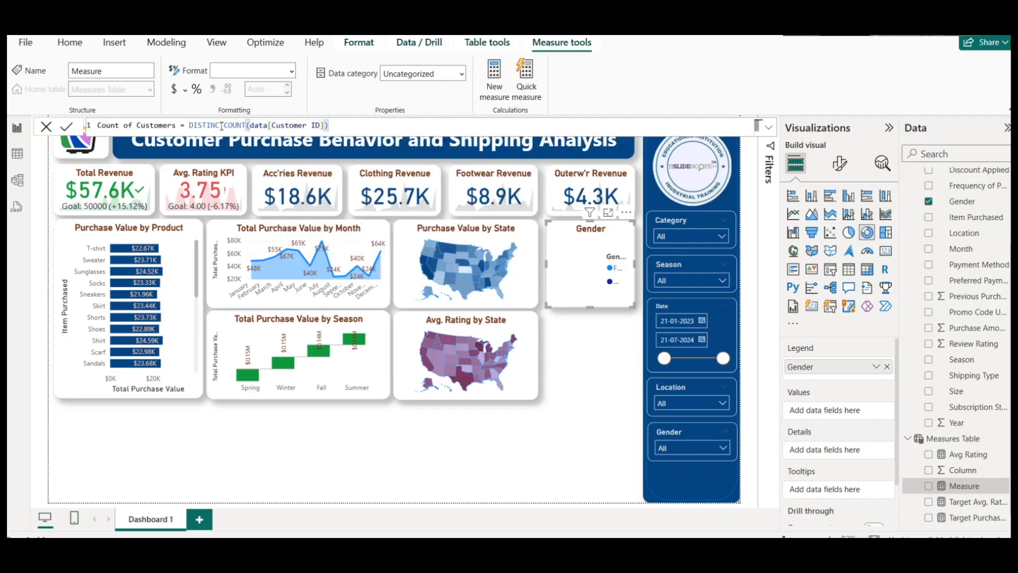
{"action": "left_click", "coordinate": [73, 131]}
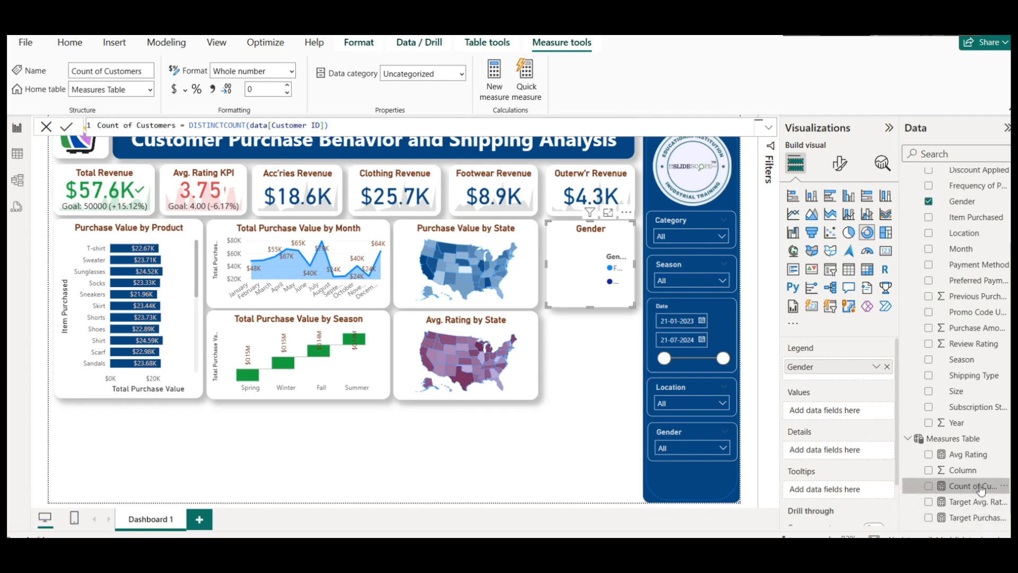
Use Count of Customers as the values of the Gender donut chart and open the chart's title settings
{"action": "left_click_drag", "start_coordinate": [978, 488], "coordinate": [845, 413]}
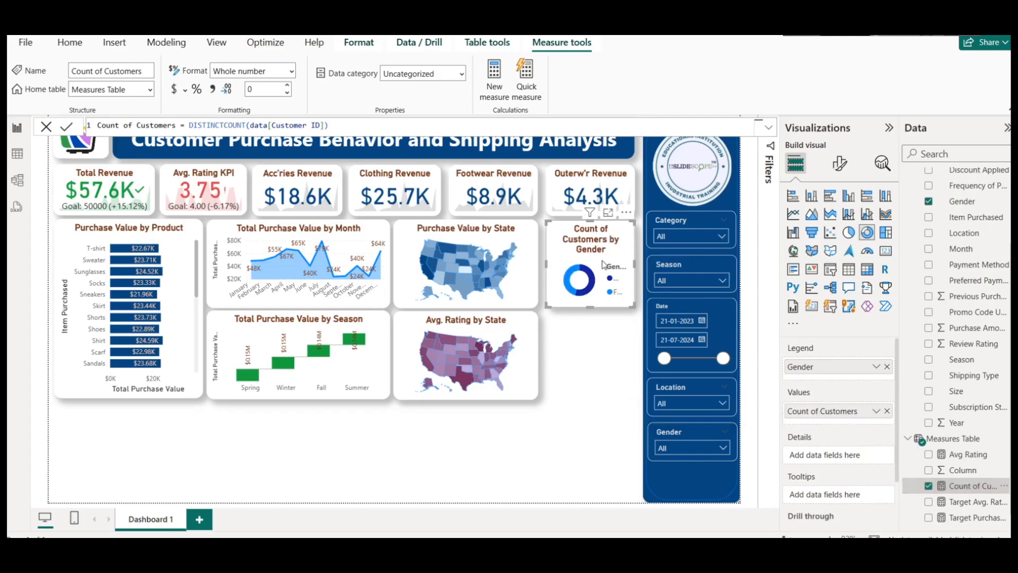
{"action": "left_click", "coordinate": [839, 163]}
{"action": "left_click", "coordinate": [840, 222]}
{"action": "left_click", "coordinate": [806, 280]}
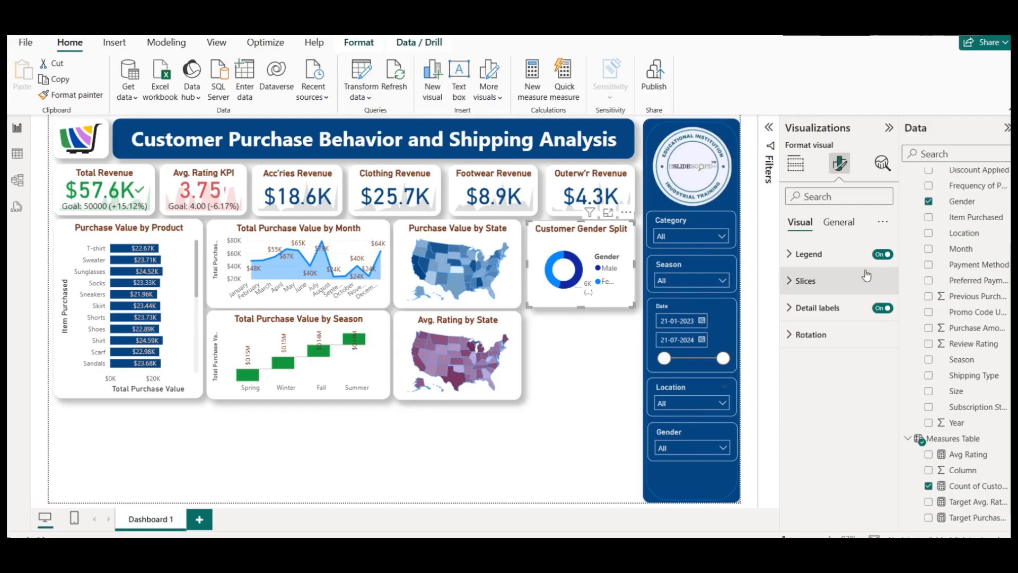
Keep the legend of the Customer Gender Split donut chart on and set its position to Bottom center
{"action": "left_click", "coordinate": [879, 255]}
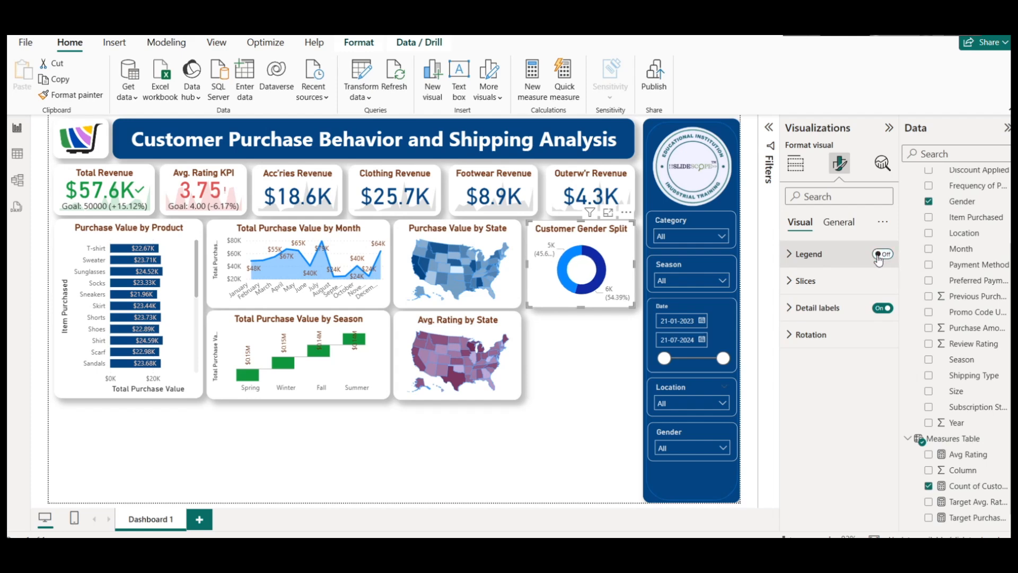
{"action": "left_click", "coordinate": [879, 255]}
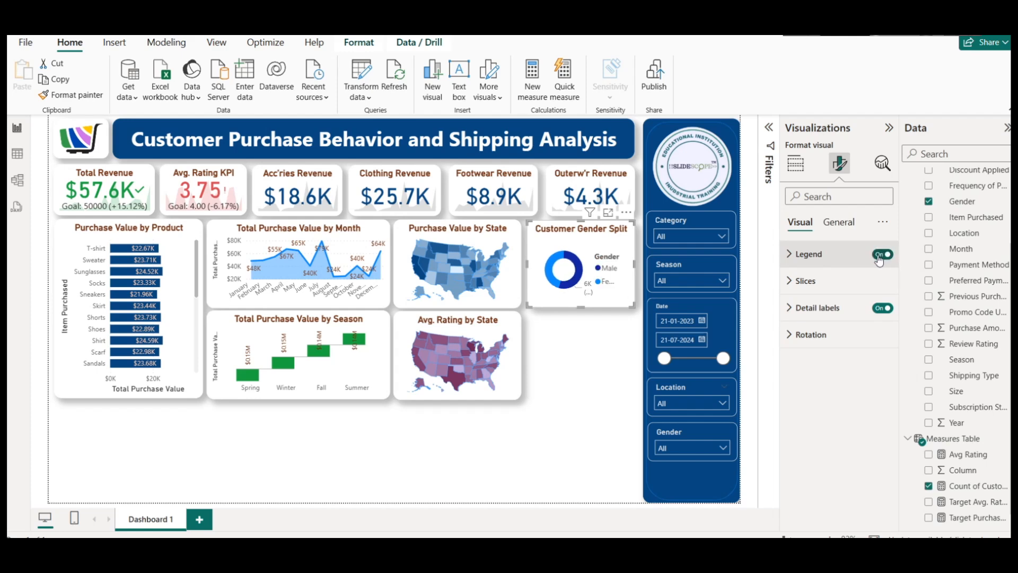
{"action": "left_click", "coordinate": [847, 256]}
{"action": "left_click", "coordinate": [850, 321]}
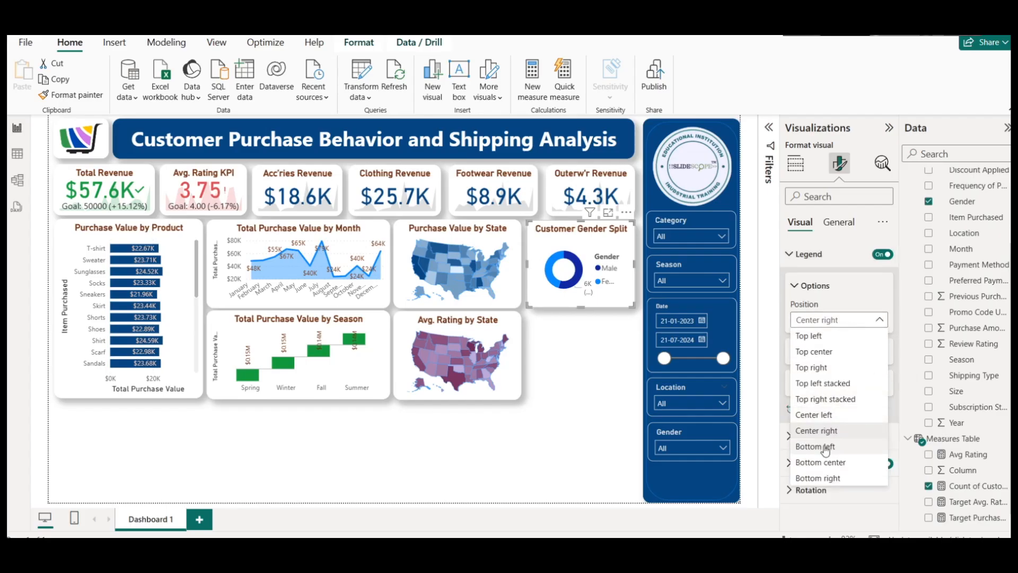
{"action": "left_click", "coordinate": [850, 464]}
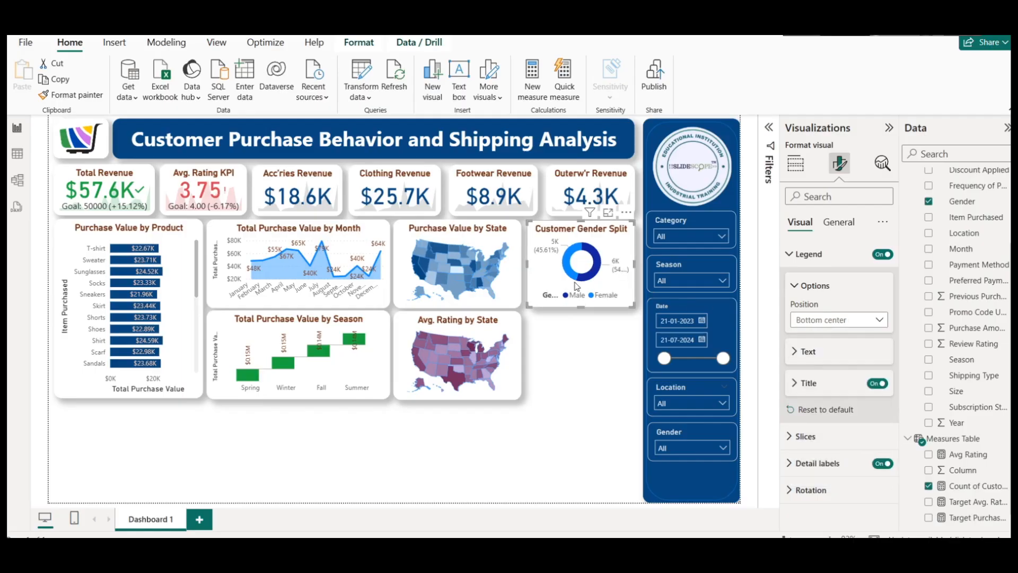
Set the detail label contents of the Customer Gender Split donut chart to Percent of total
{"action": "mouse_move", "coordinate": [559, 252]}
{"action": "left_click", "coordinate": [819, 462]}
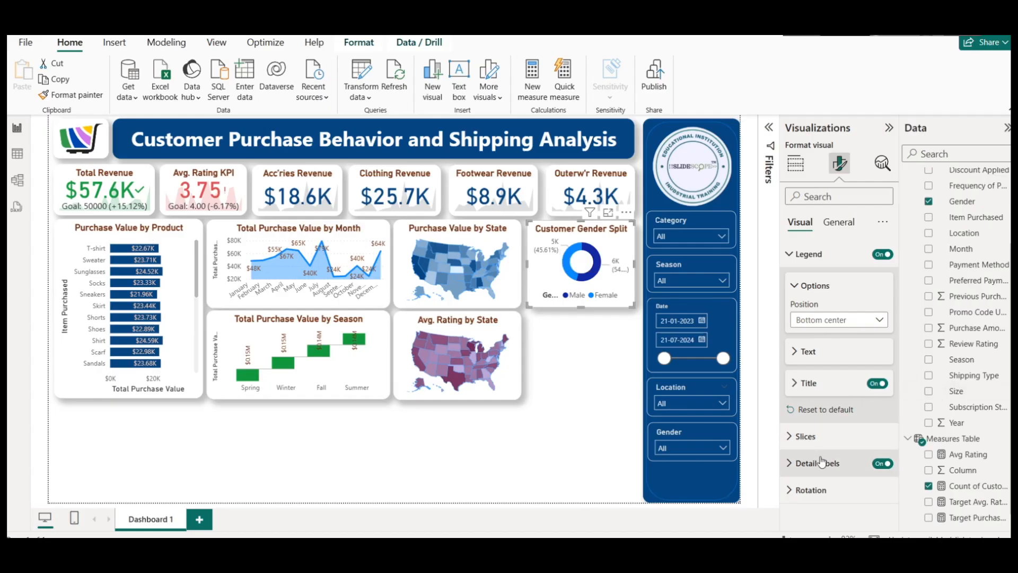
{"action": "scroll", "coordinate": [827, 402], "scroll_direction": "down", "scroll_amount": 3}
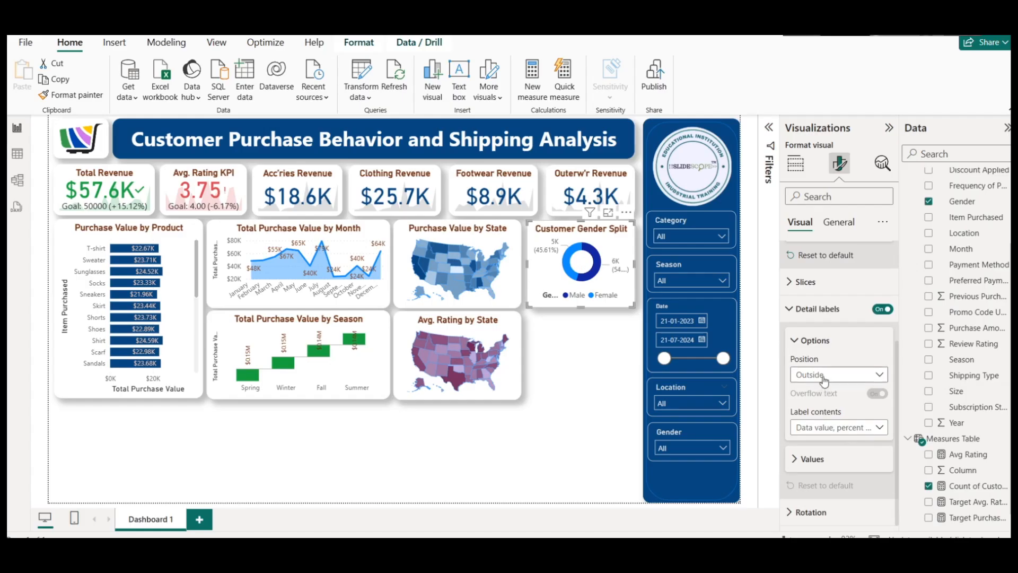
{"action": "left_click", "coordinate": [837, 430]}
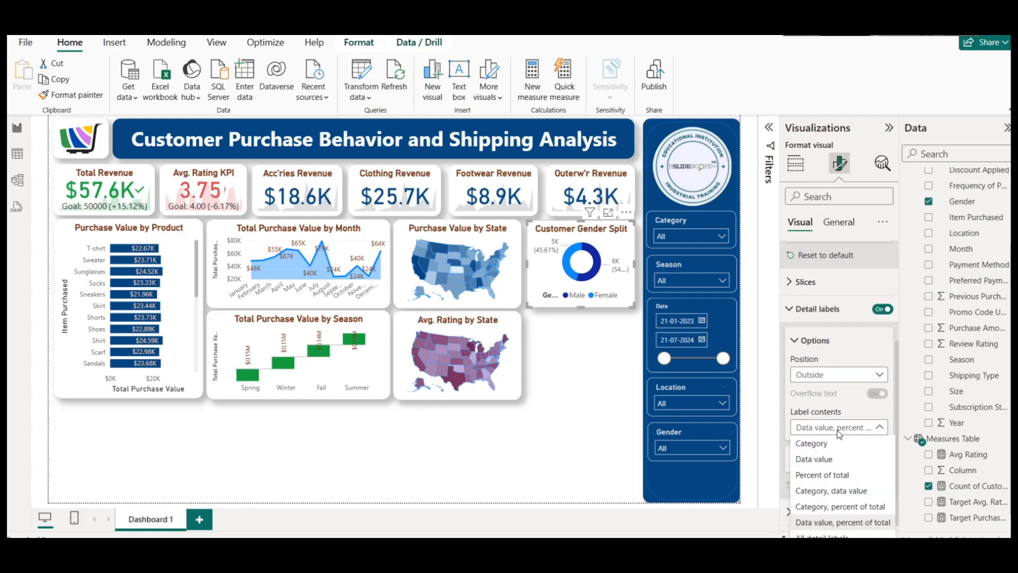
{"action": "left_click", "coordinate": [832, 475]}
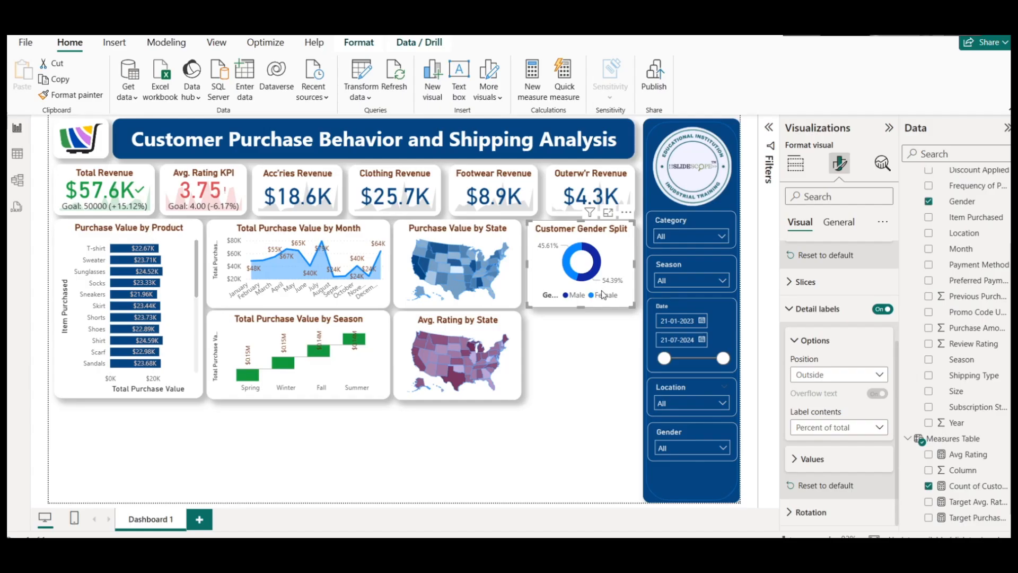
{"action": "left_click", "coordinate": [578, 372]}
Recolor the Female slice of the Customer Gender Split donut chart to a darker shade of the pink theme color
{"action": "left_click", "coordinate": [593, 258]}
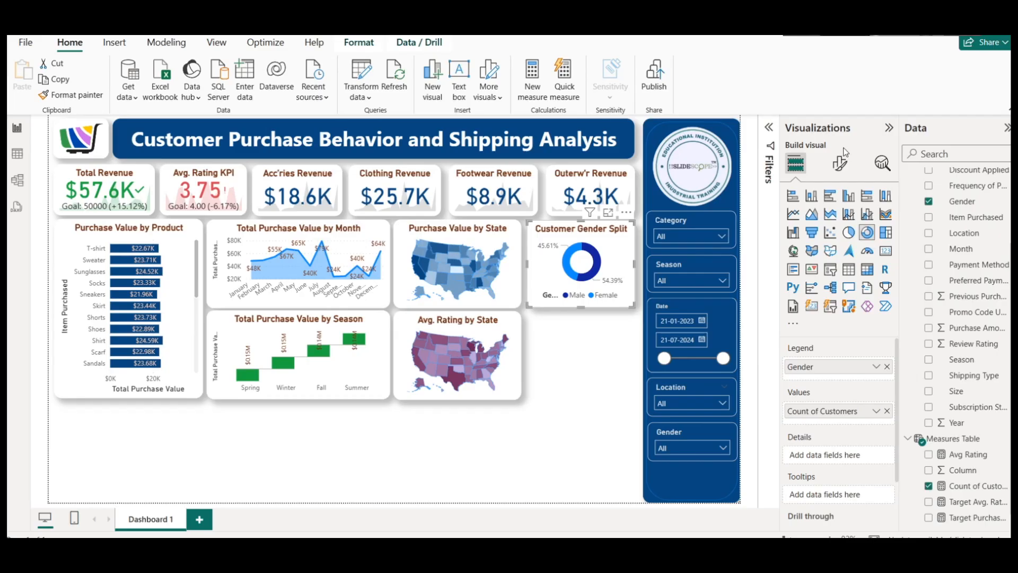
{"action": "left_click", "coordinate": [840, 162]}
{"action": "left_click", "coordinate": [827, 286]}
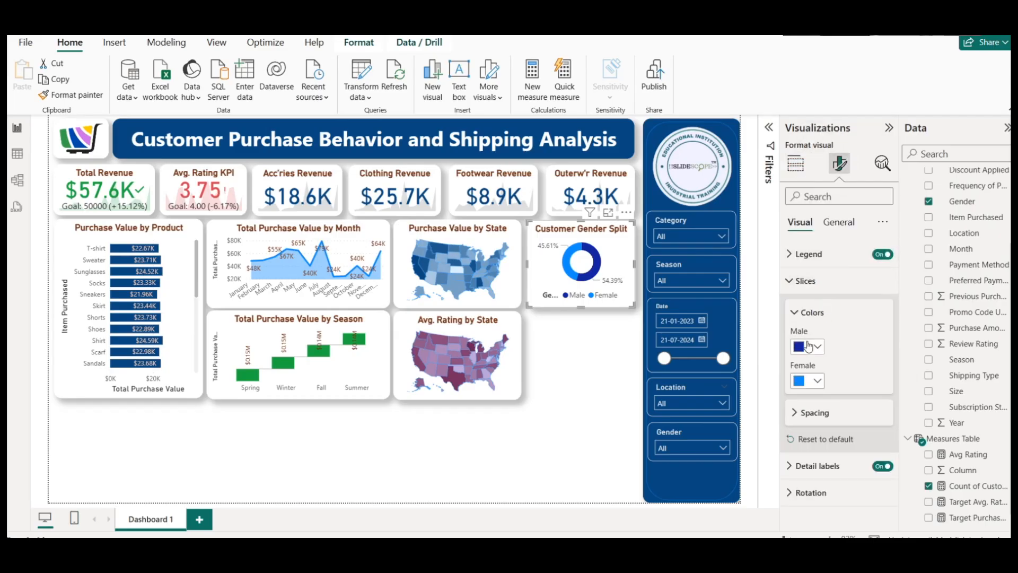
{"action": "left_click", "coordinate": [815, 381]}
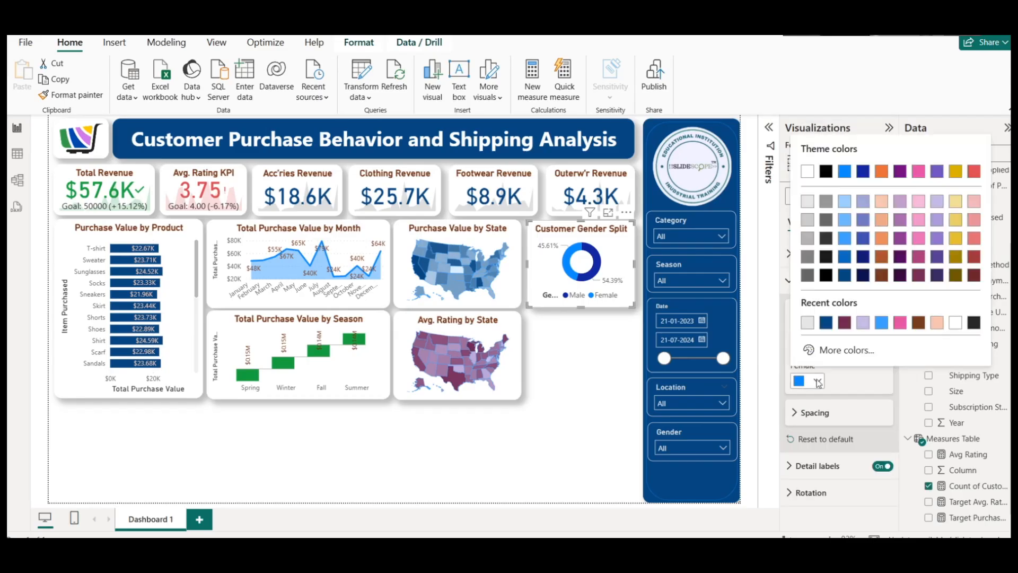
{"action": "left_click", "coordinate": [916, 287]}
{"action": "left_click", "coordinate": [817, 380]}
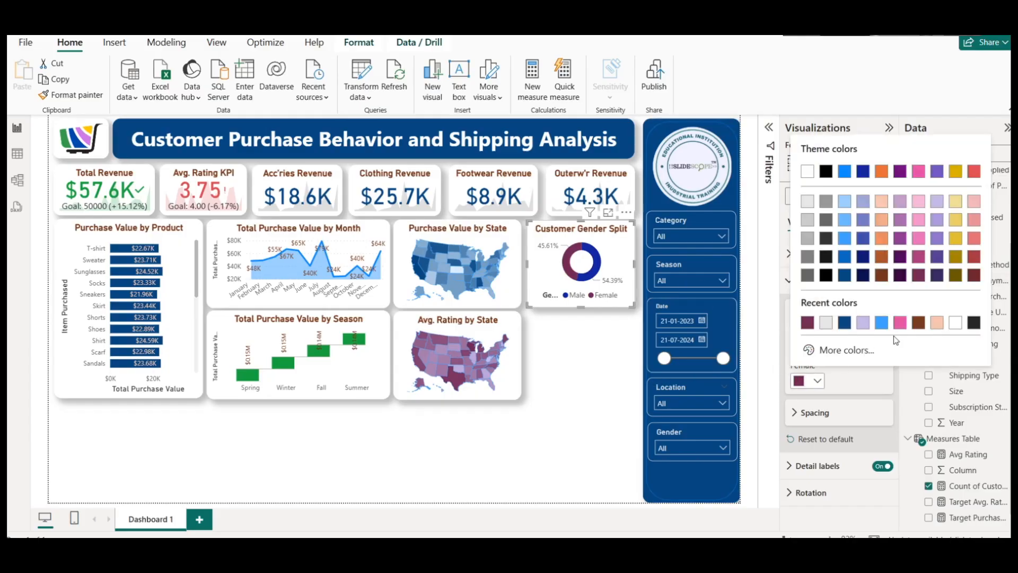
{"action": "left_click", "coordinate": [919, 279]}
{"action": "left_click", "coordinate": [817, 380]}
{"action": "left_click", "coordinate": [920, 258]}
{"action": "left_click", "coordinate": [559, 400]}
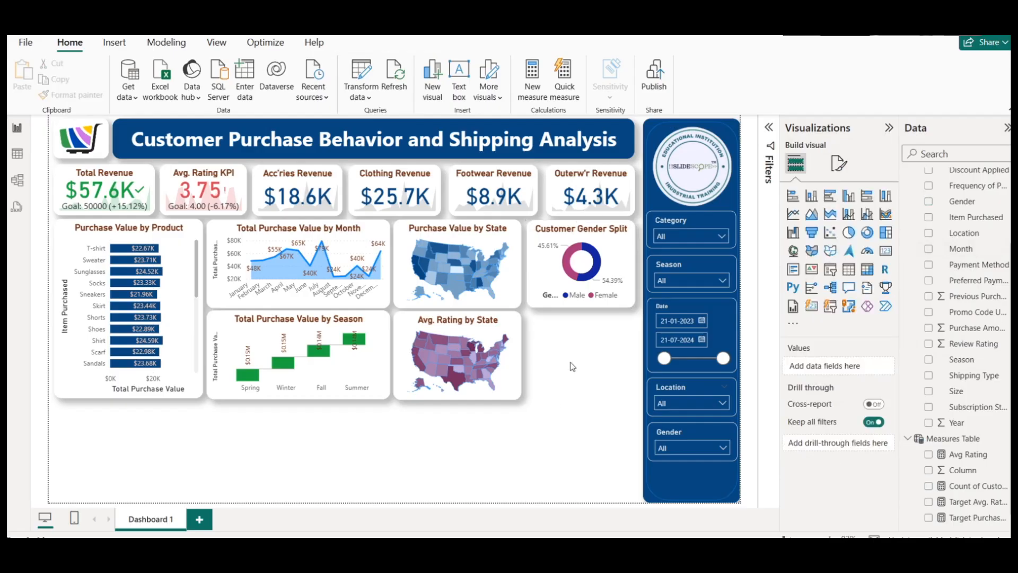
Duplicate the Customer Gender Split donut chart and place the copy directly beneath the original, beside the Avg. Rating by State map
{"action": "left_click", "coordinate": [594, 233]}
{"action": "key", "text": "ctrl+c"}
{"action": "key", "text": "ctrl+v"}
{"action": "left_click_drag", "start_coordinate": [596, 236], "coordinate": [600, 323]}
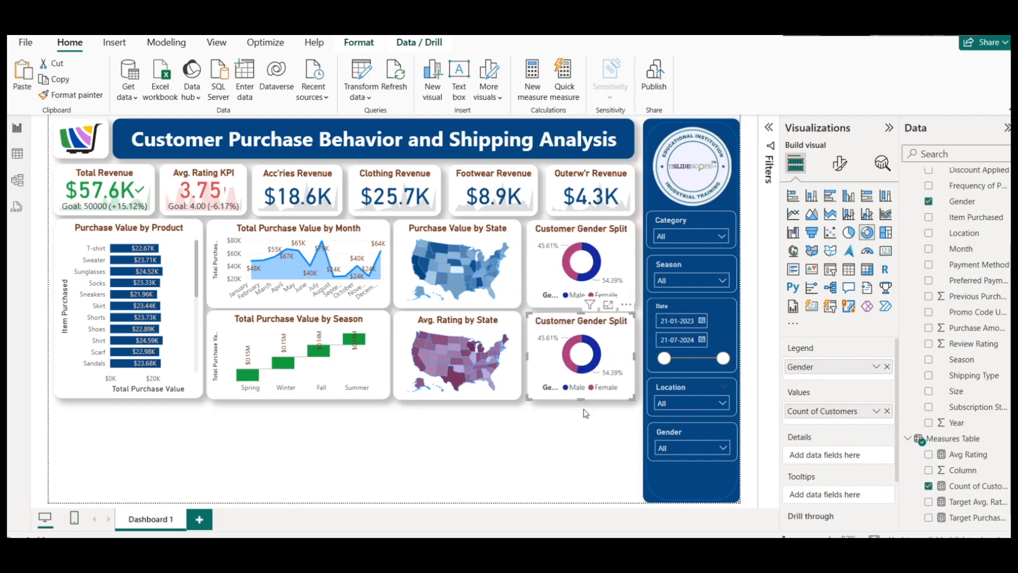
{"action": "left_click", "coordinate": [584, 424]}
{"action": "left_click", "coordinate": [567, 325]}
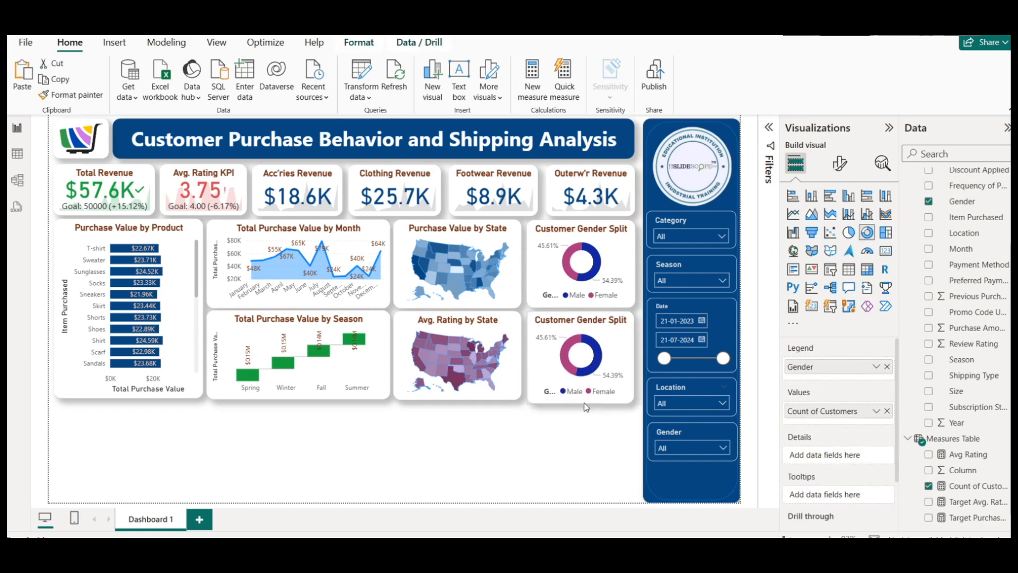
{"action": "left_click", "coordinate": [599, 412]}
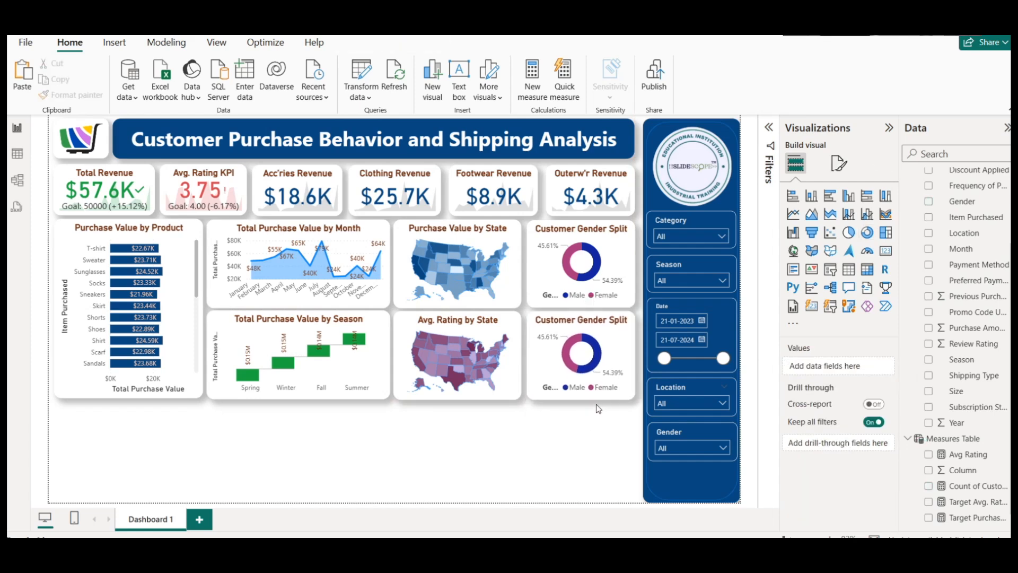
Replace Gender with Size as the legend field of the lower donut chart
{"action": "scroll", "coordinate": [988, 273], "scroll_direction": "up", "scroll_amount": 3}
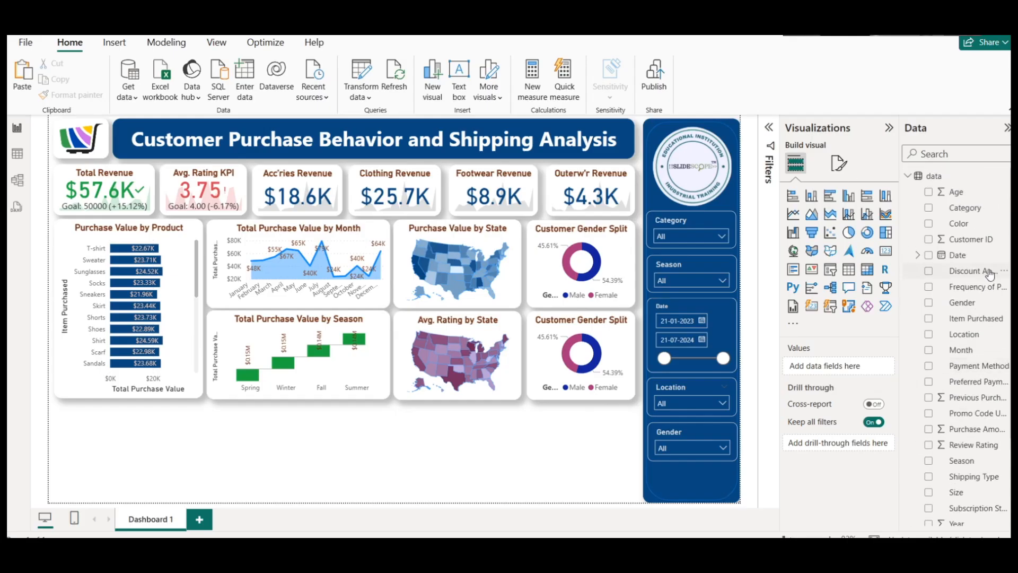
{"action": "scroll", "coordinate": [994, 350], "scroll_direction": "down", "scroll_amount": 4}
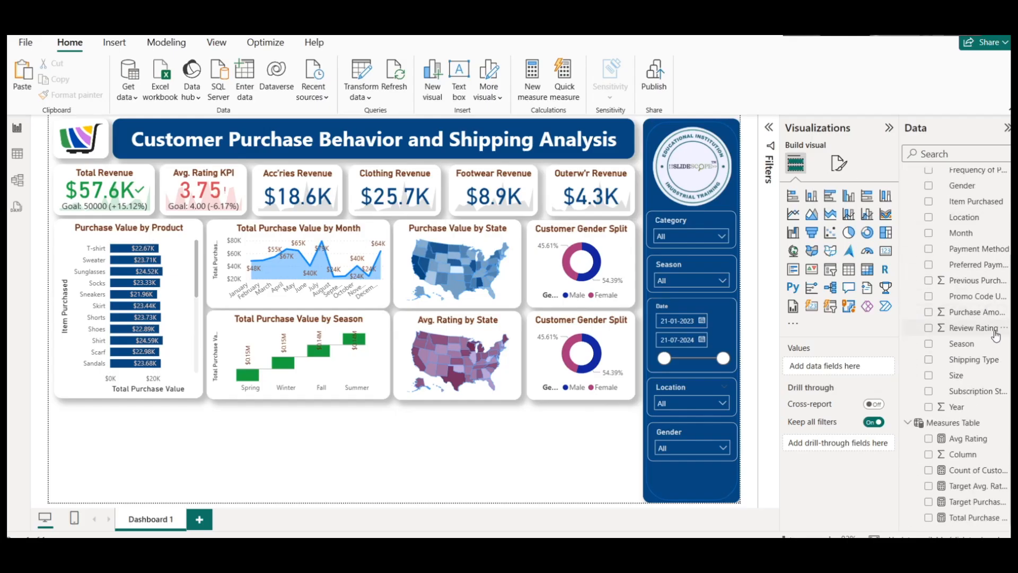
{"action": "left_click", "coordinate": [610, 340]}
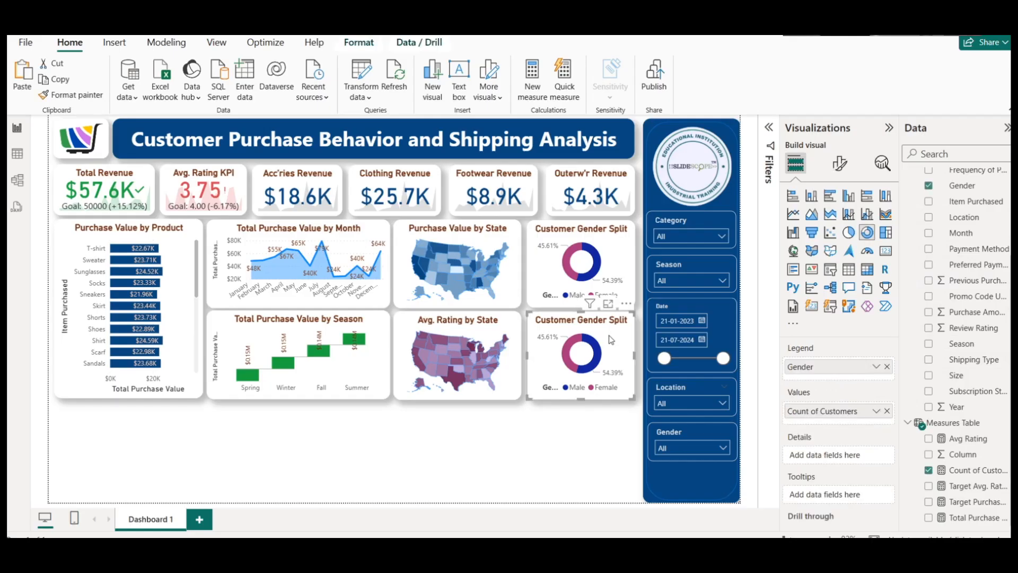
{"action": "left_click", "coordinate": [887, 367]}
{"action": "left_click_drag", "start_coordinate": [956, 374], "coordinate": [857, 369]}
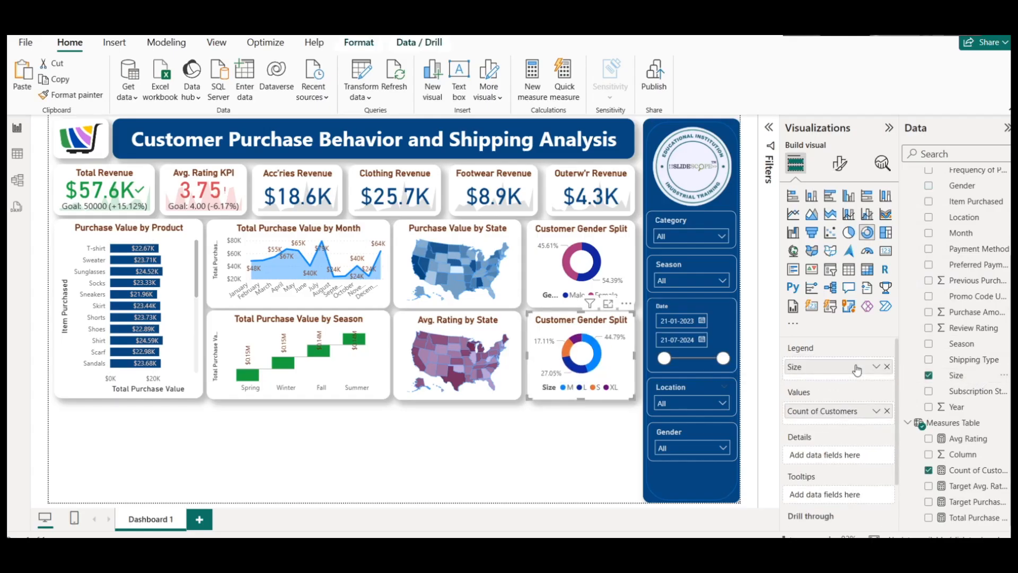
{"action": "left_click", "coordinate": [584, 431]}
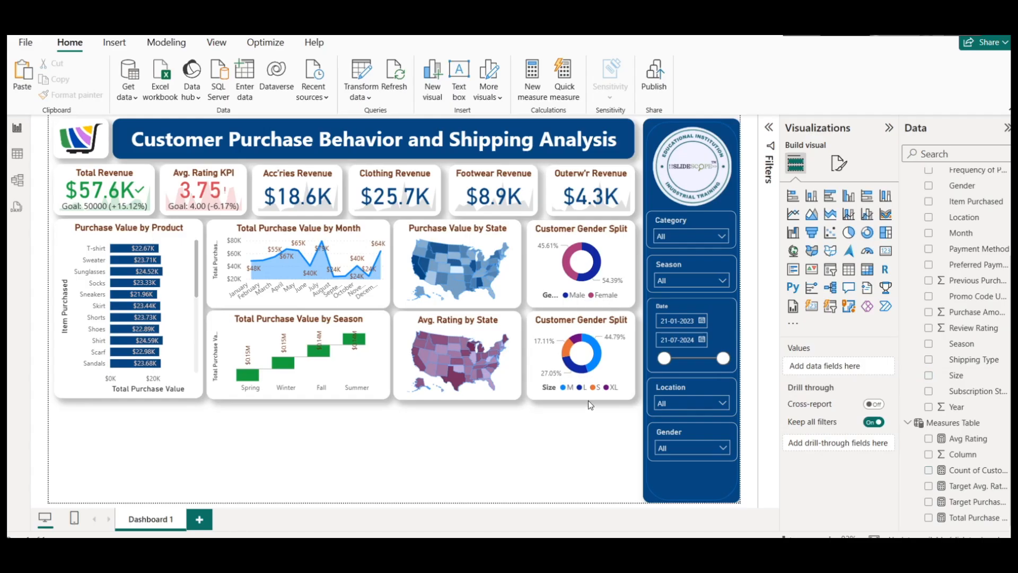
{"action": "mouse_move", "coordinate": [595, 345]}
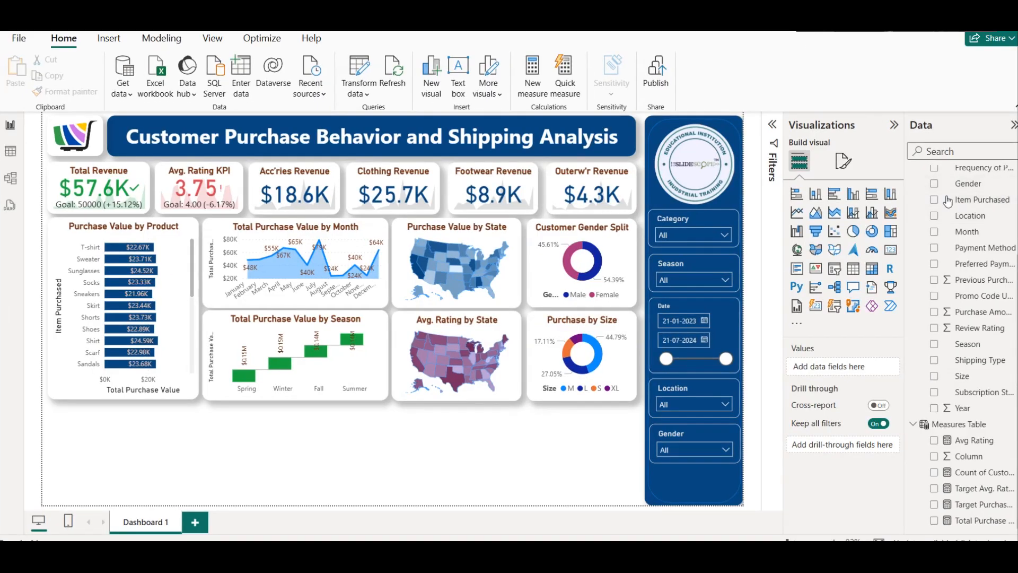
Examine the distinct Payment Method values in the data table without filtering, and return to the report page
{"action": "left_click", "coordinate": [10, 151]}
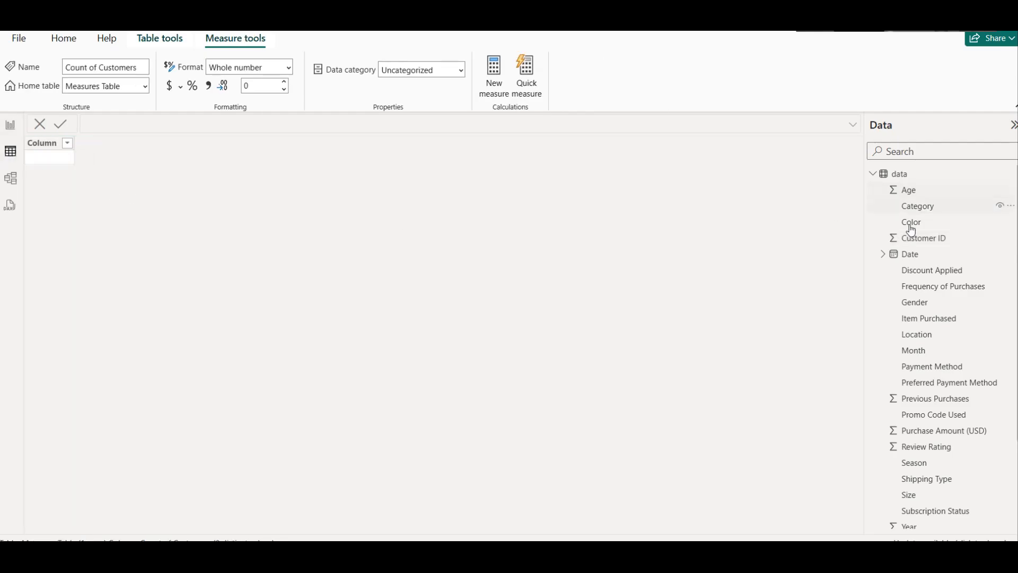
{"action": "left_click", "coordinate": [903, 176]}
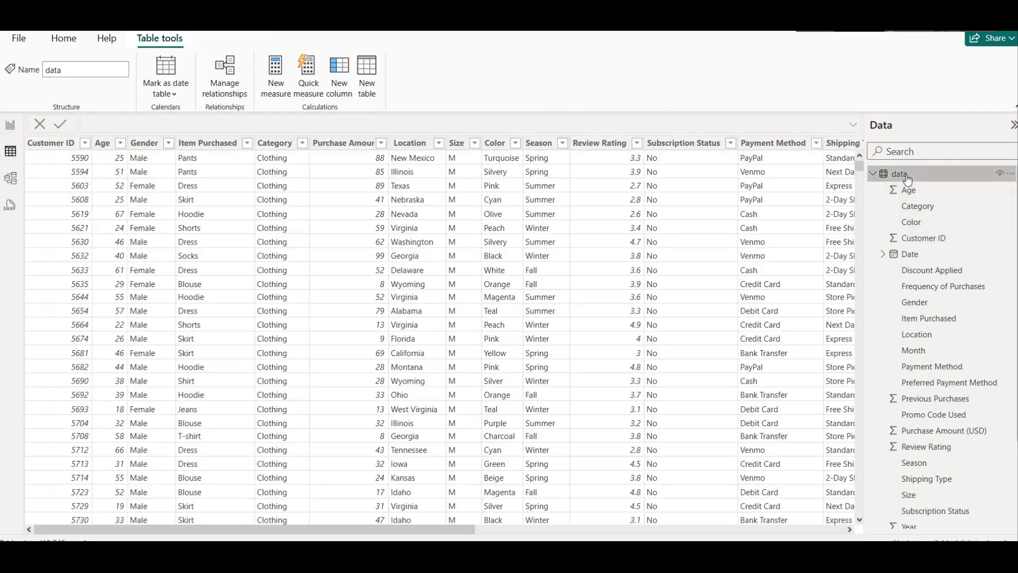
{"action": "left_click", "coordinate": [816, 142]}
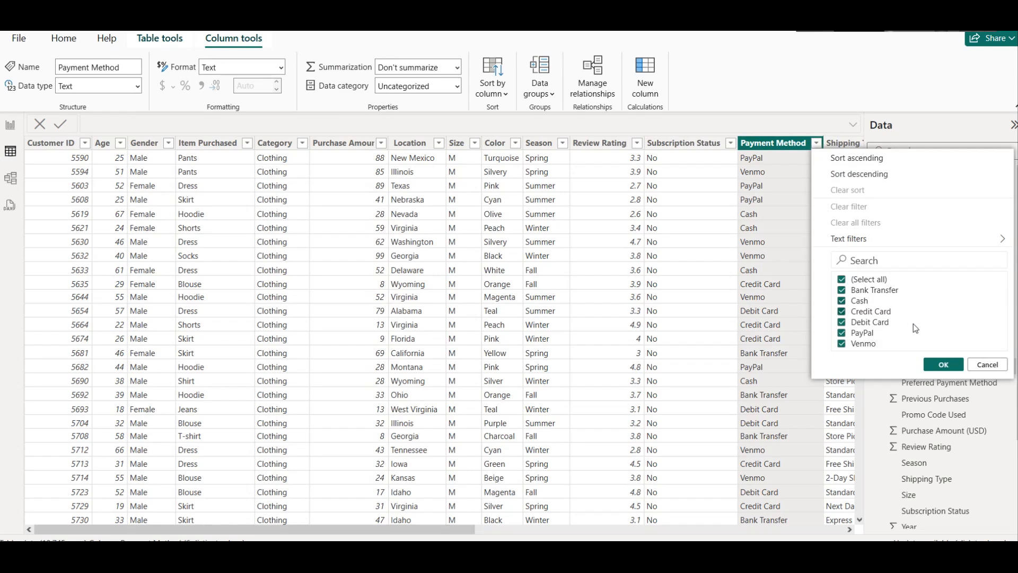
{"action": "left_click", "coordinate": [986, 365]}
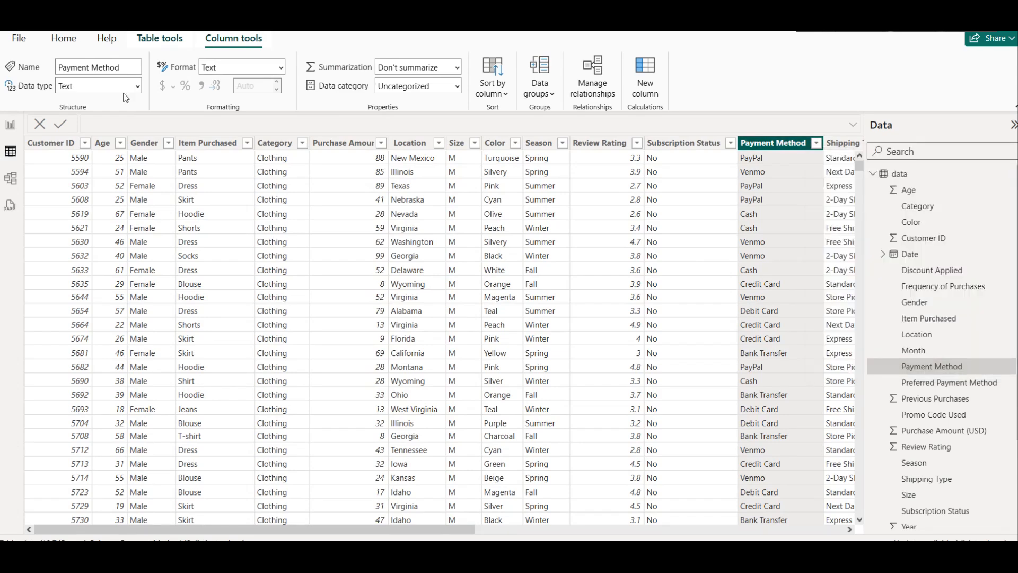
{"action": "left_click", "coordinate": [11, 125]}
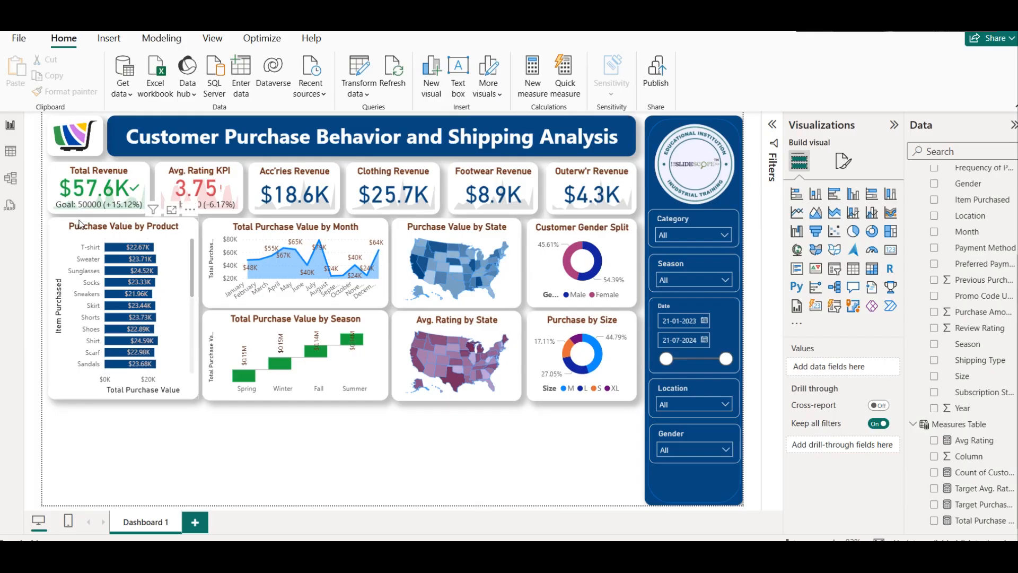
Duplicate the Purchase Value by Product bar chart and place a shorter copy directly below the original
{"action": "left_click", "coordinate": [138, 235]}
{"action": "key", "text": "ctrl+c"}
{"action": "key", "text": "ctrl+v"}
{"action": "left_click_drag", "start_coordinate": [138, 263], "coordinate": [127, 401]}
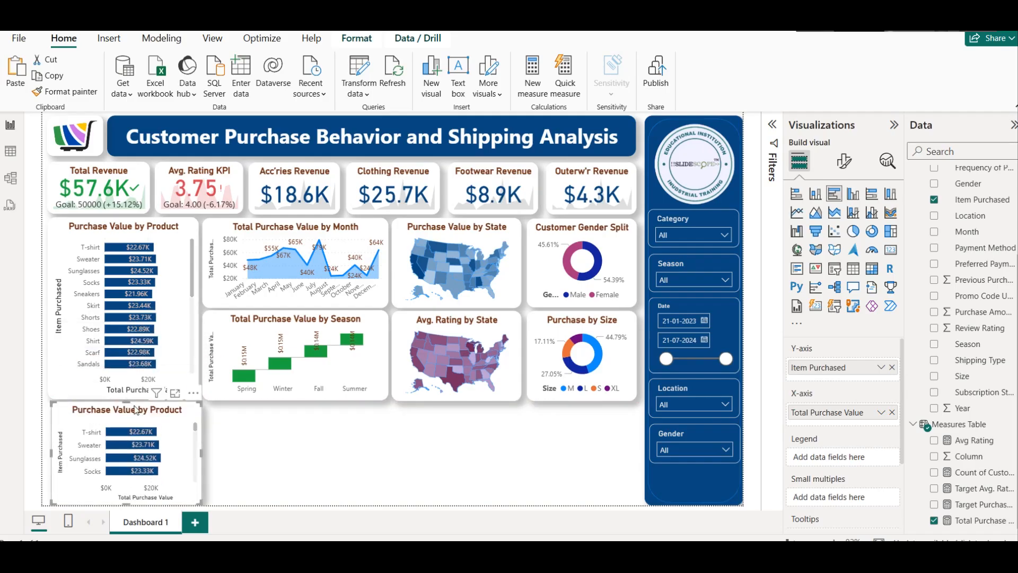
Convert the copied product chart to a stacked column chart and replace Item Purchased with Payment Method on the X-axis
{"action": "left_click", "coordinate": [816, 195]}
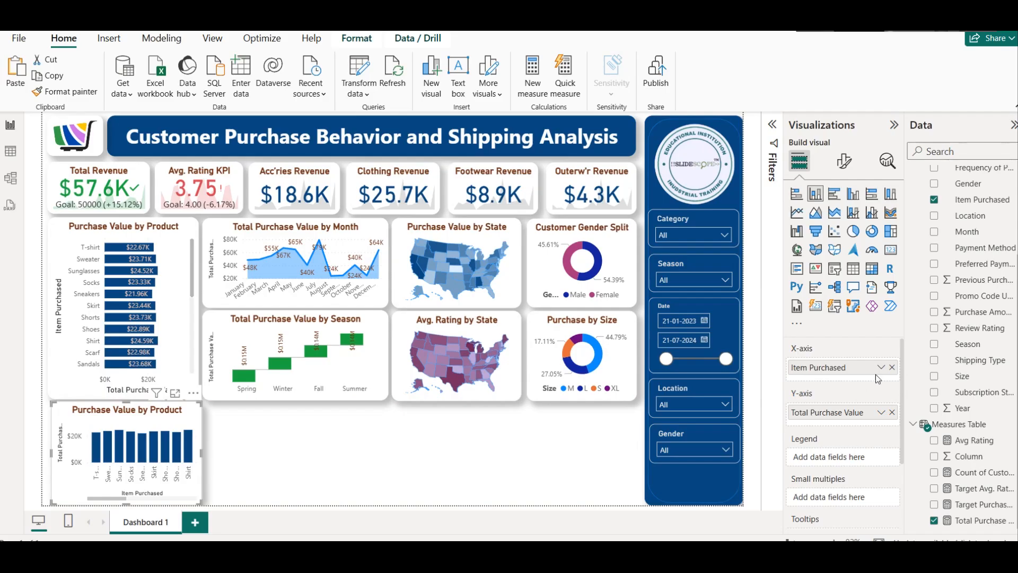
{"action": "left_click", "coordinate": [892, 368]}
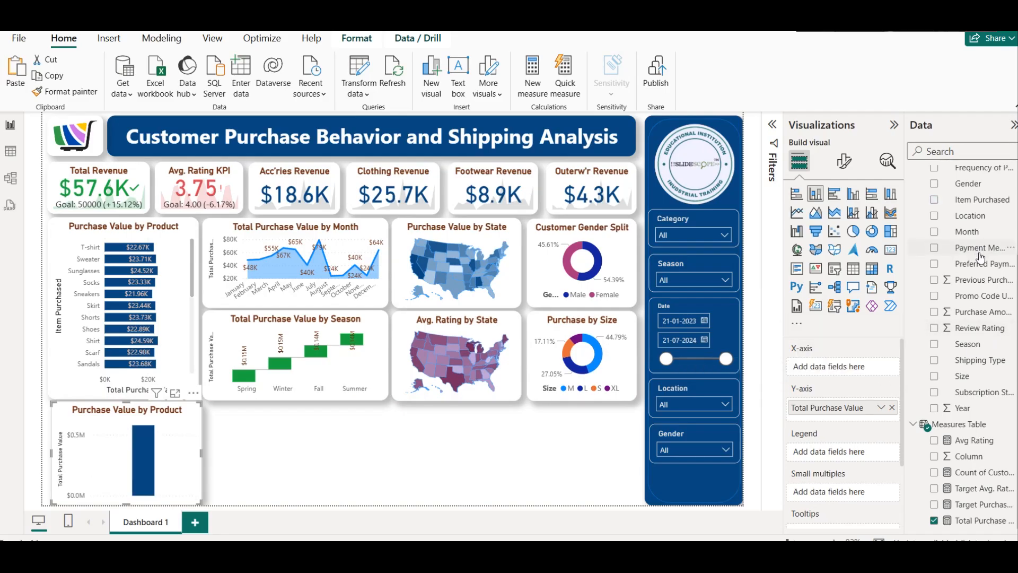
{"action": "left_click_drag", "start_coordinate": [981, 247], "coordinate": [842, 354]}
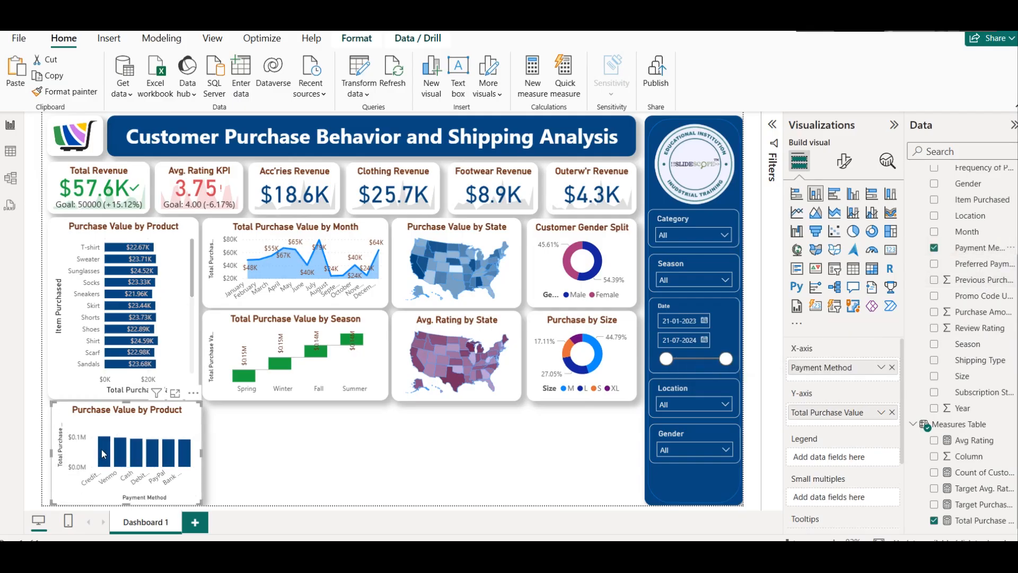
Set the payment method column chart's data labels to Vertical orientation and the Outside end position
{"action": "mouse_move", "coordinate": [104, 454]}
{"action": "left_click", "coordinate": [844, 164]}
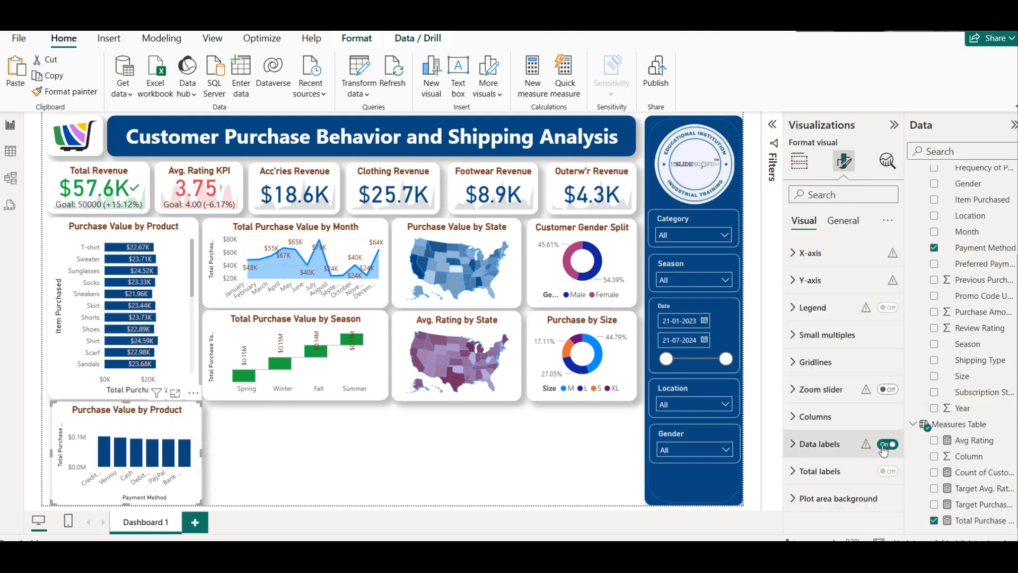
{"action": "left_click", "coordinate": [840, 440]}
{"action": "scroll", "coordinate": [844, 411], "scroll_direction": "down", "scroll_amount": 1}
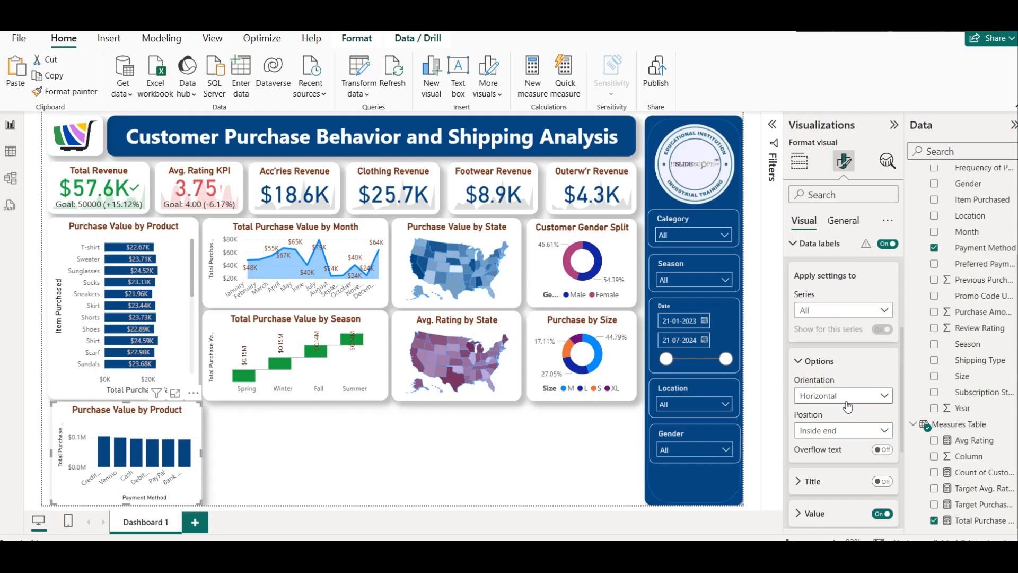
{"action": "left_click", "coordinate": [846, 404]}
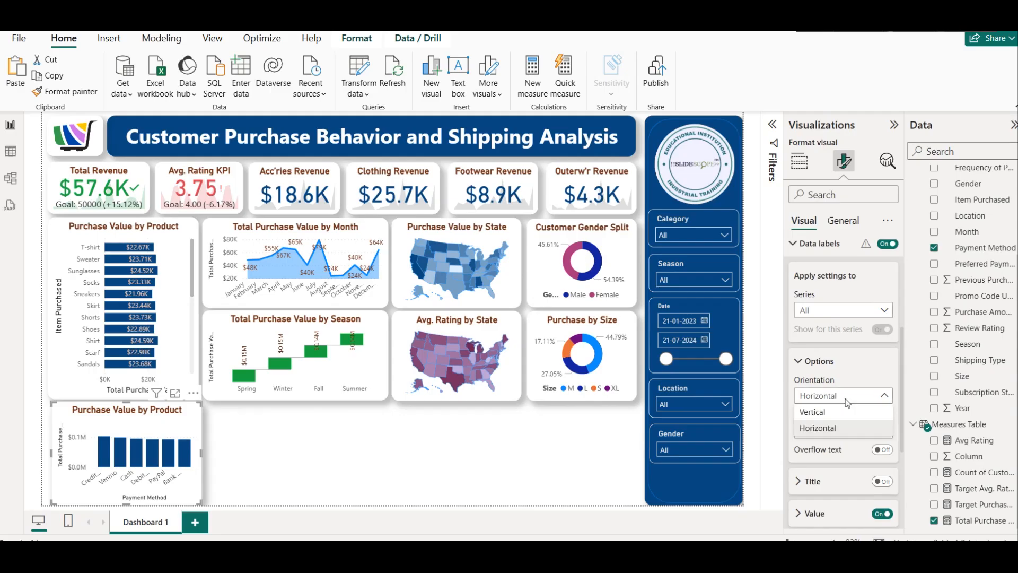
{"action": "left_click", "coordinate": [838, 412]}
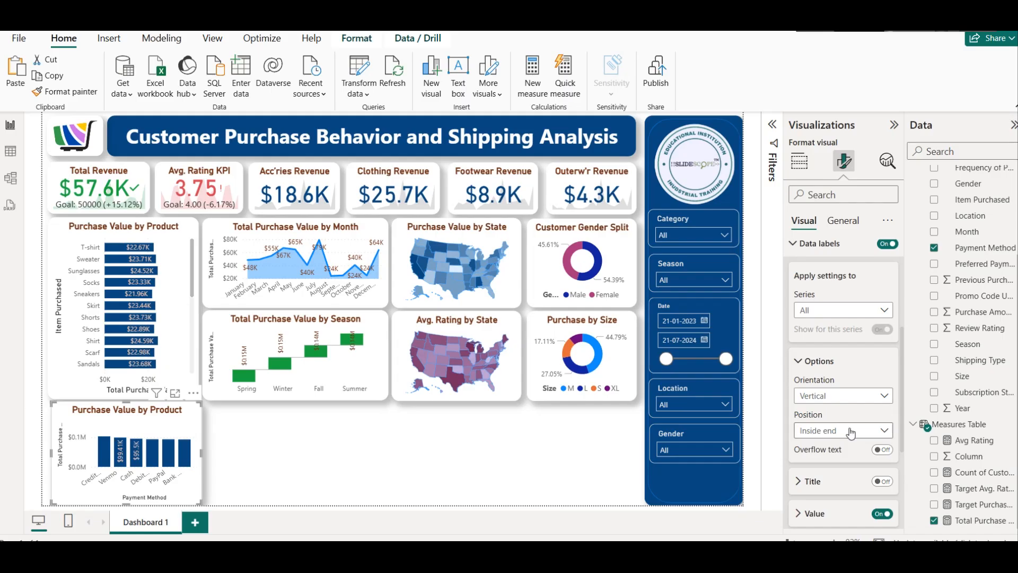
{"action": "left_click", "coordinate": [853, 430]}
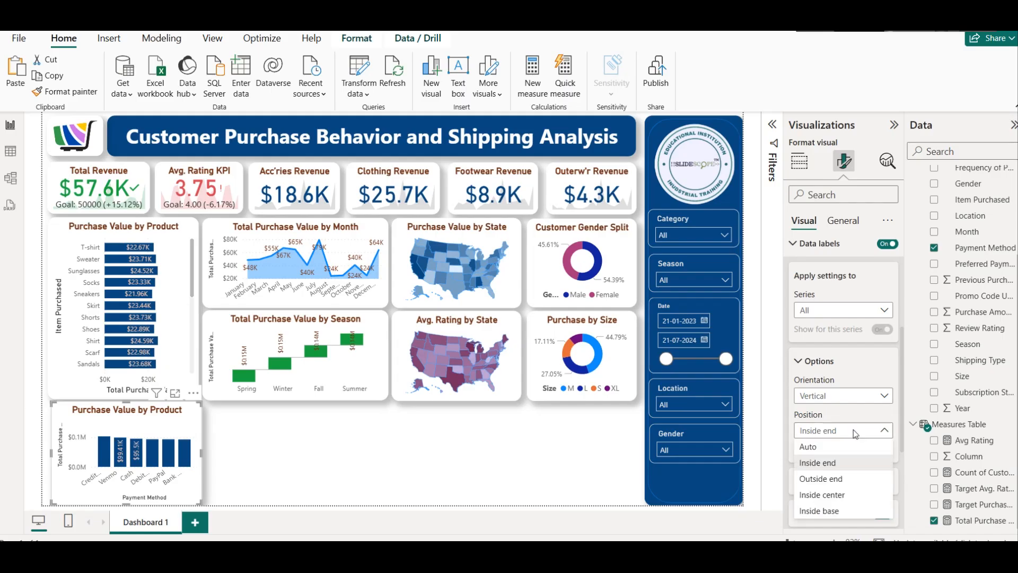
{"action": "left_click", "coordinate": [835, 486]}
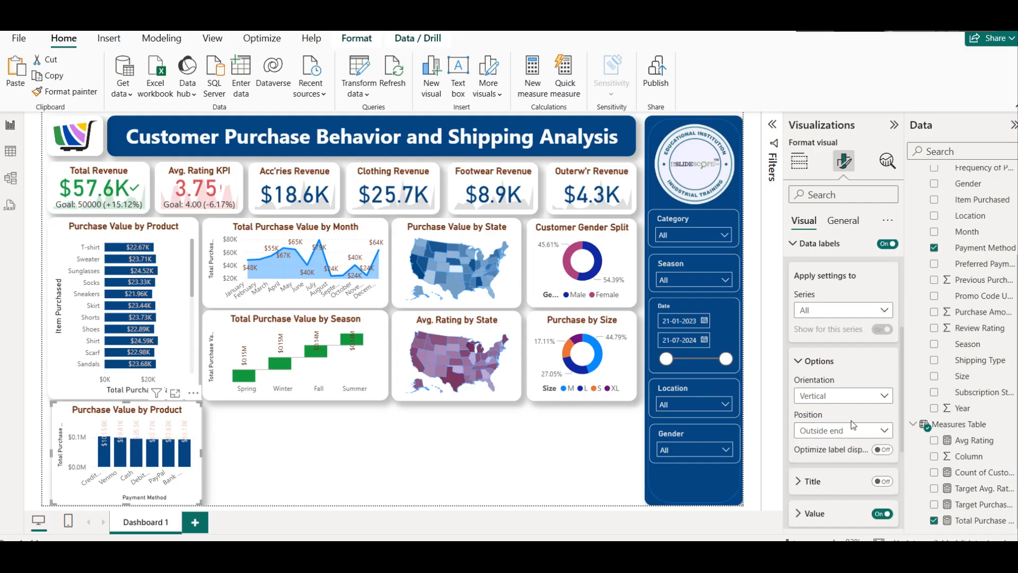
Color the payment method column chart's data label values with the darkest orange (brown) theme color
{"action": "scroll", "coordinate": [844, 419], "scroll_direction": "down", "scroll_amount": 3}
{"action": "left_click", "coordinate": [830, 351]}
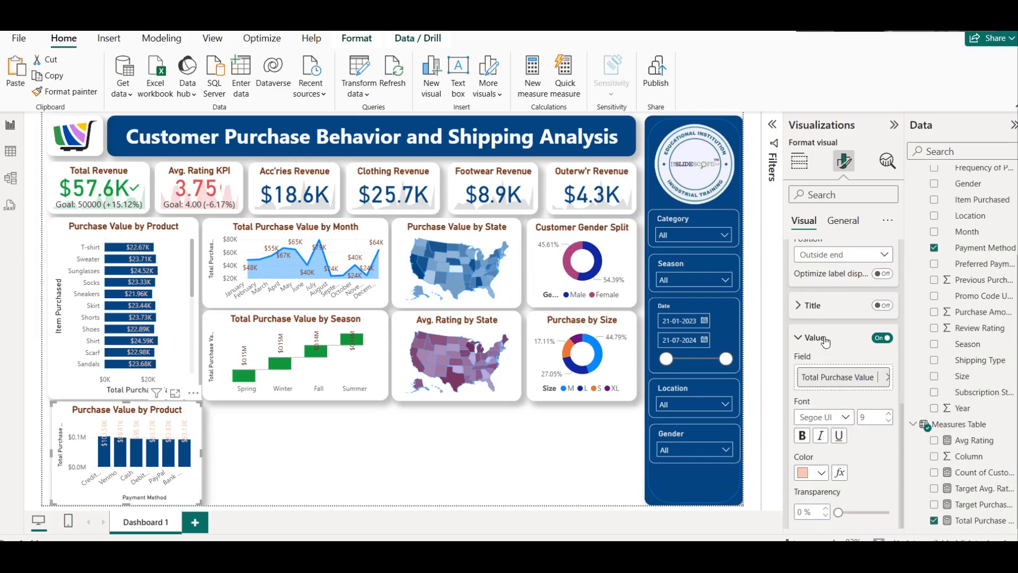
{"action": "left_click", "coordinate": [813, 473]}
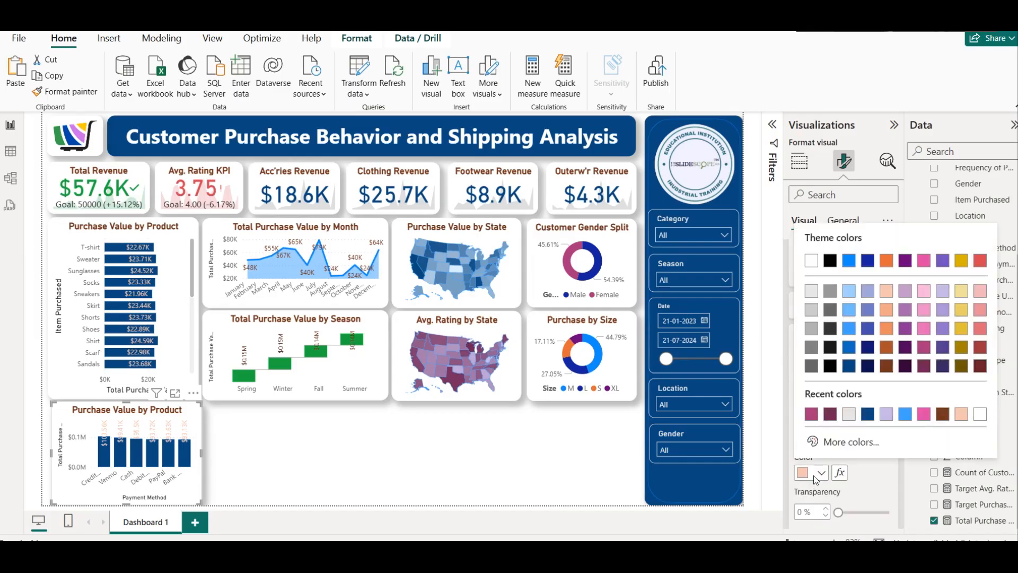
{"action": "left_click", "coordinate": [886, 366]}
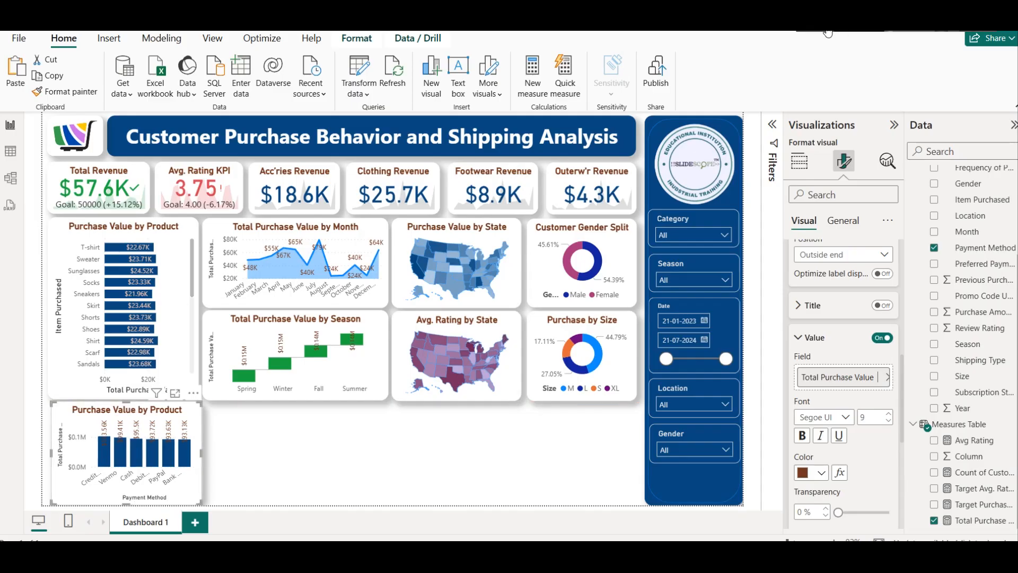
Slightly reduce the height of the payment method column chart through its size properties
{"action": "scroll", "coordinate": [857, 230], "scroll_direction": "up", "scroll_amount": 5}
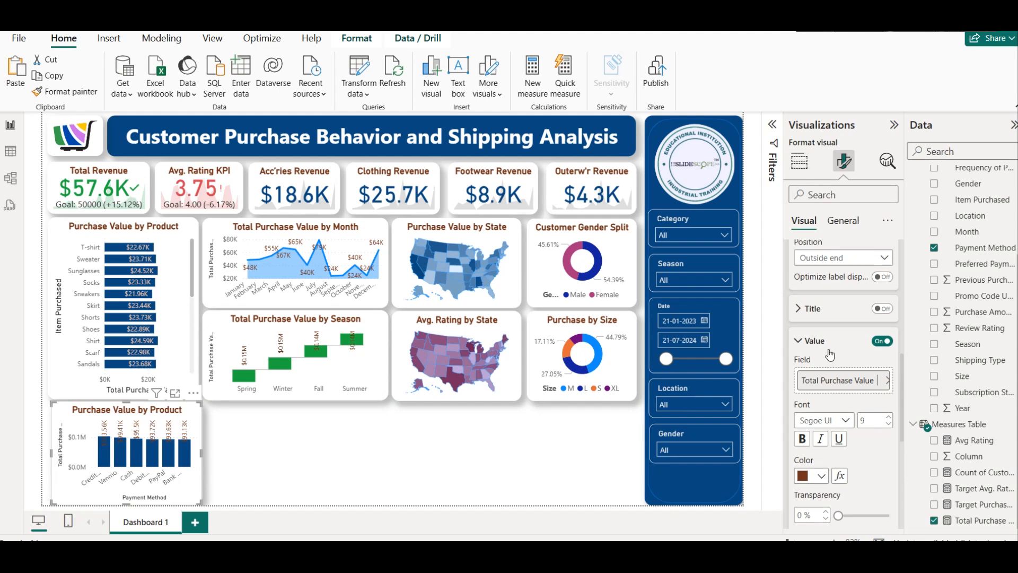
{"action": "left_click", "coordinate": [843, 221]}
{"action": "left_click", "coordinate": [841, 254]}
{"action": "left_click", "coordinate": [837, 322]}
{"action": "left_click", "coordinate": [836, 323]}
{"action": "left_click", "coordinate": [836, 322]}
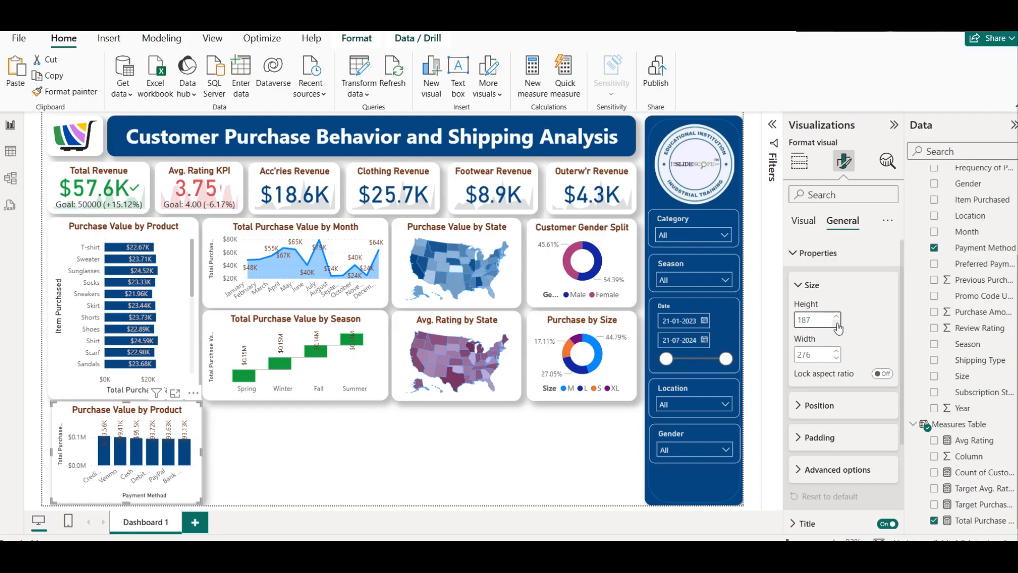
{"action": "left_click", "coordinate": [837, 323]}
{"action": "left_click", "coordinate": [836, 323]}
{"action": "left_click", "coordinate": [836, 323]}
{"action": "left_click", "coordinate": [308, 460]}
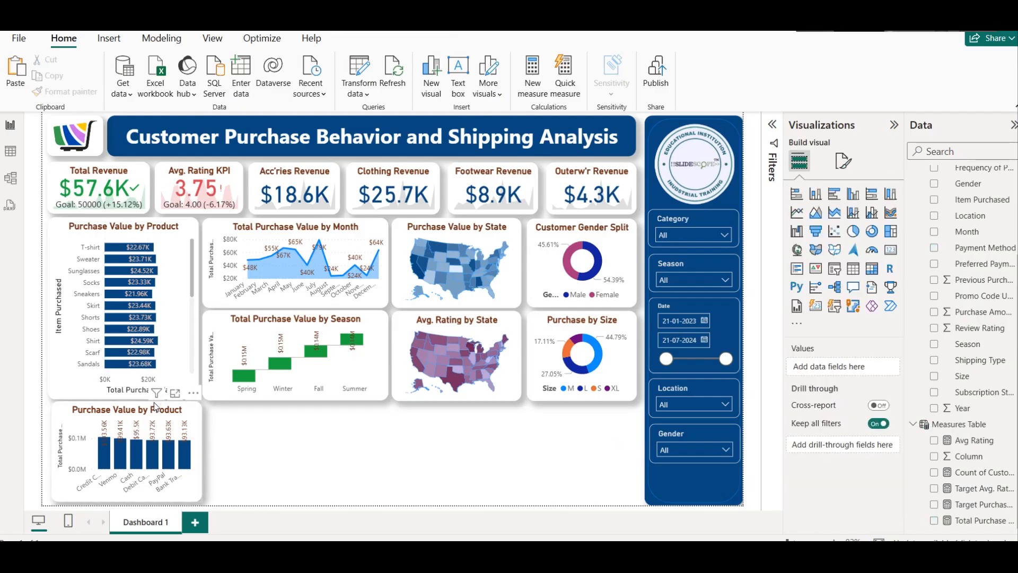
Nudge the payment method column chart down a little and narrow it to the width of the product chart above
{"action": "left_click", "coordinate": [154, 406]}
{"action": "key", "text": "Down"}
{"action": "key", "text": "Down"}
{"action": "key", "text": "Down"}
{"action": "key", "text": "Down"}
{"action": "left_click", "coordinate": [284, 434]}
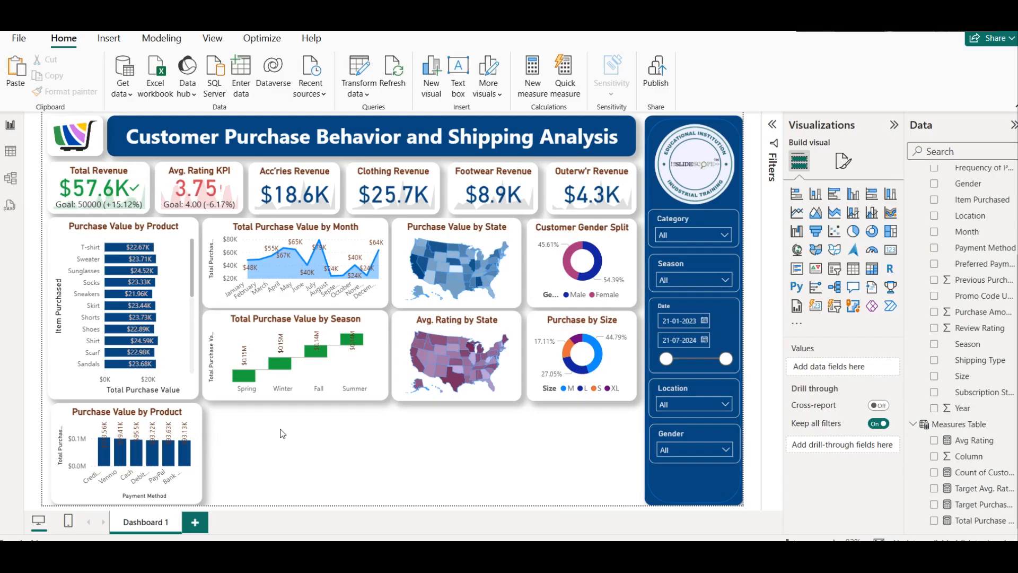
{"action": "left_click", "coordinate": [199, 463]}
{"action": "left_click_drag", "start_coordinate": [199, 462], "coordinate": [196, 453]}
{"action": "left_click", "coordinate": [268, 456]}
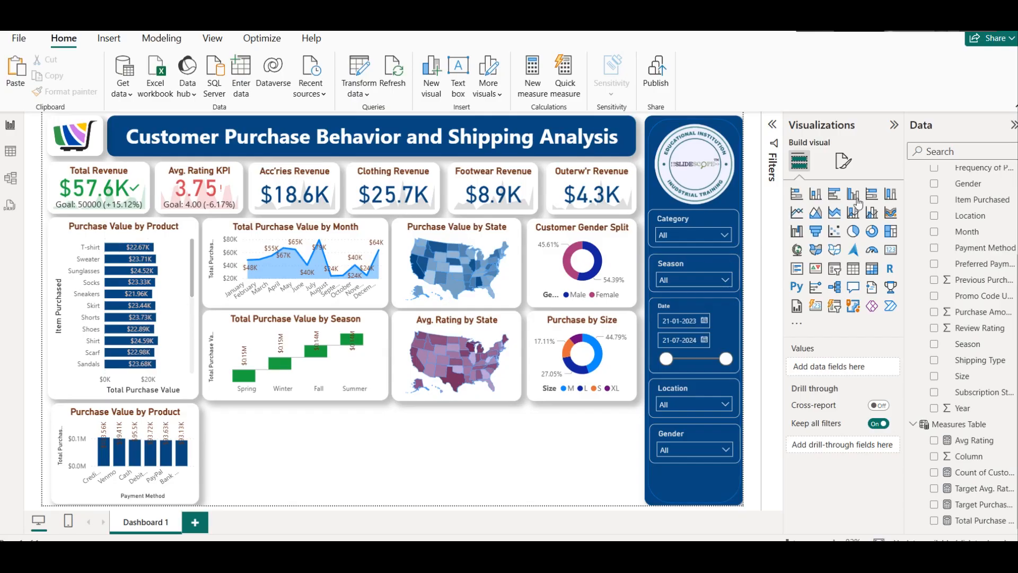
Retitle the payment method column chart "Revenue by Payment Method"
{"action": "left_click", "coordinate": [194, 409]}
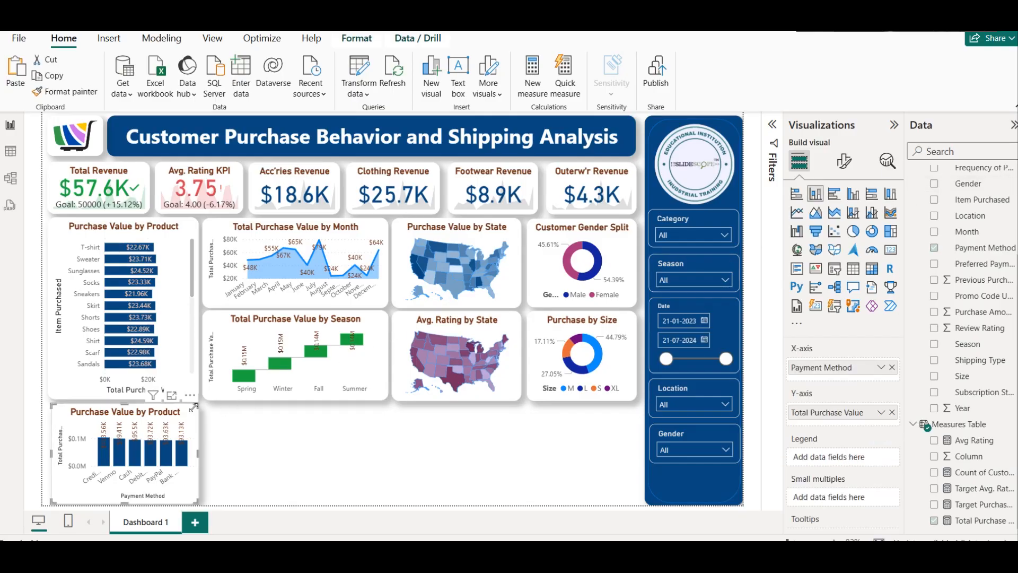
{"action": "left_click", "coordinate": [844, 160]}
{"action": "left_click", "coordinate": [842, 220]}
{"action": "left_click", "coordinate": [837, 281]}
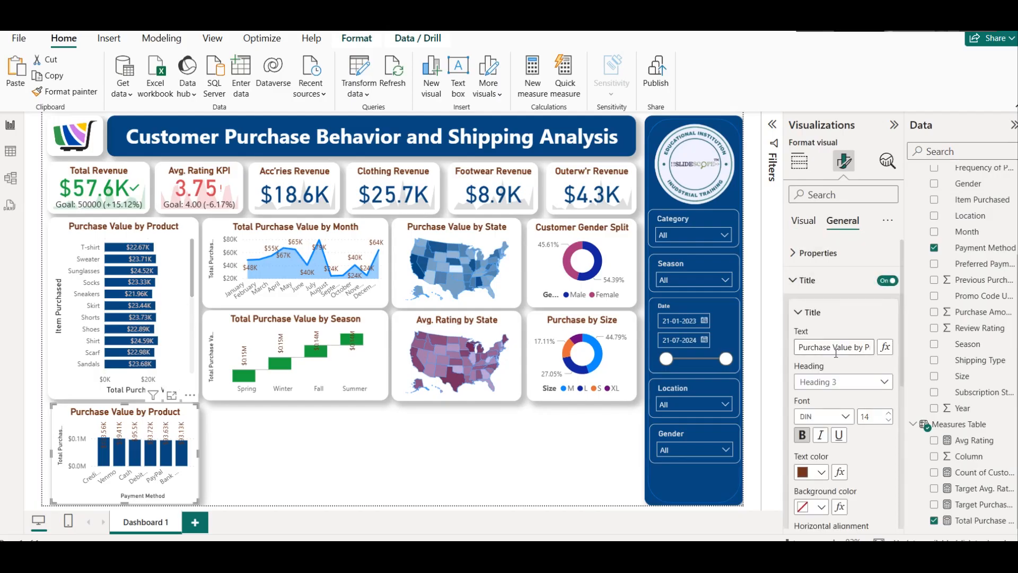
{"action": "left_click_drag", "start_coordinate": [864, 347], "coordinate": [896, 351]}
{"action": "key", "text": "BackSpace"}
{"action": "type", "text": "Payment Method"}
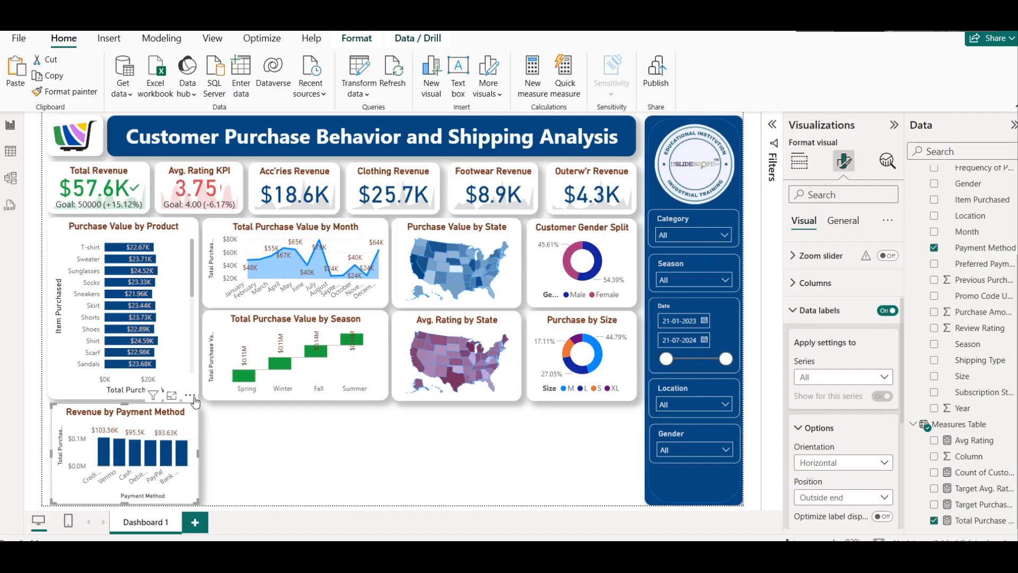
Sort the Revenue by Payment Method chart's axis by Payment Method instead of Total Purchase Value
{"action": "left_click", "coordinate": [191, 396]}
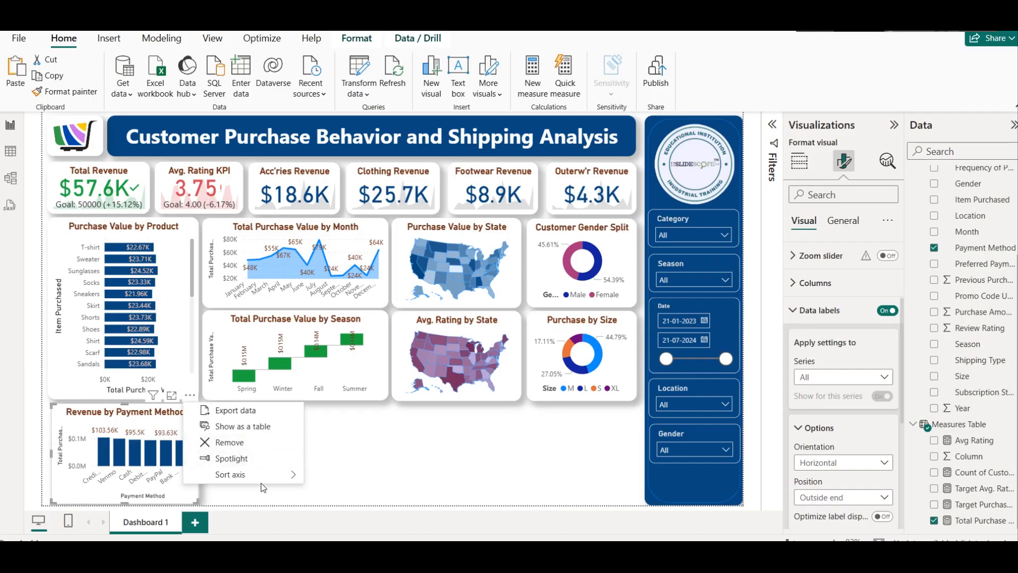
{"action": "mouse_move", "coordinate": [258, 479]}
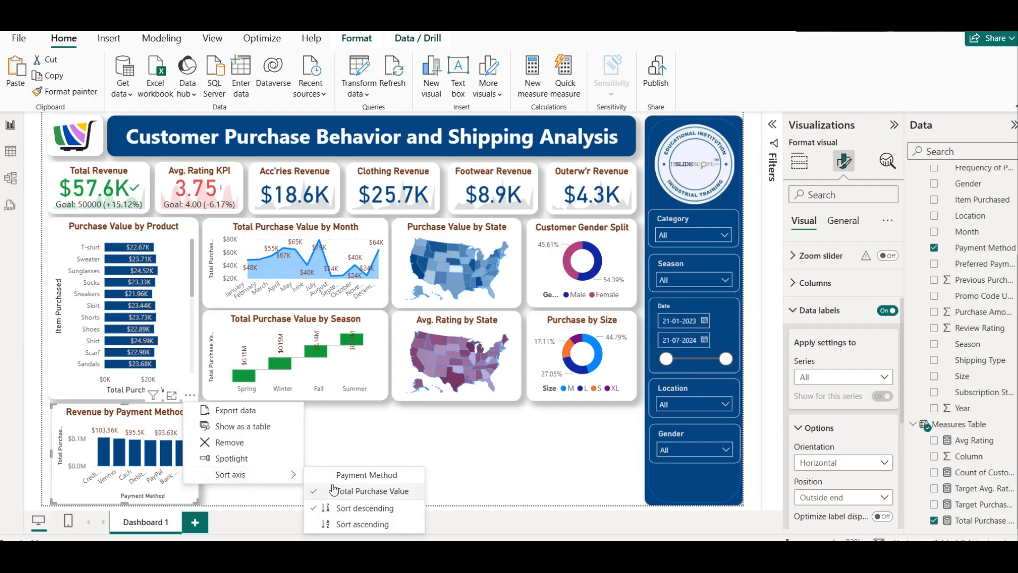
{"action": "left_click", "coordinate": [358, 477]}
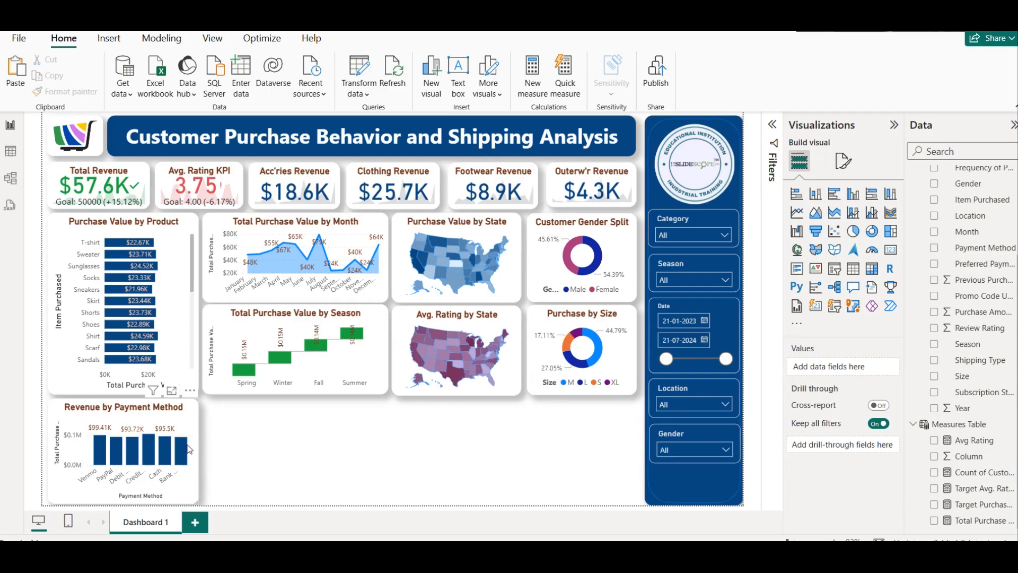
Duplicate the Revenue by Payment Method chart beside the original and widen the copy to match the season chart above
{"action": "left_click", "coordinate": [132, 413]}
{"action": "key", "text": "ctrl+c"}
{"action": "key", "text": "ctrl+v"}
{"action": "left_click_drag", "start_coordinate": [132, 413], "coordinate": [282, 413]}
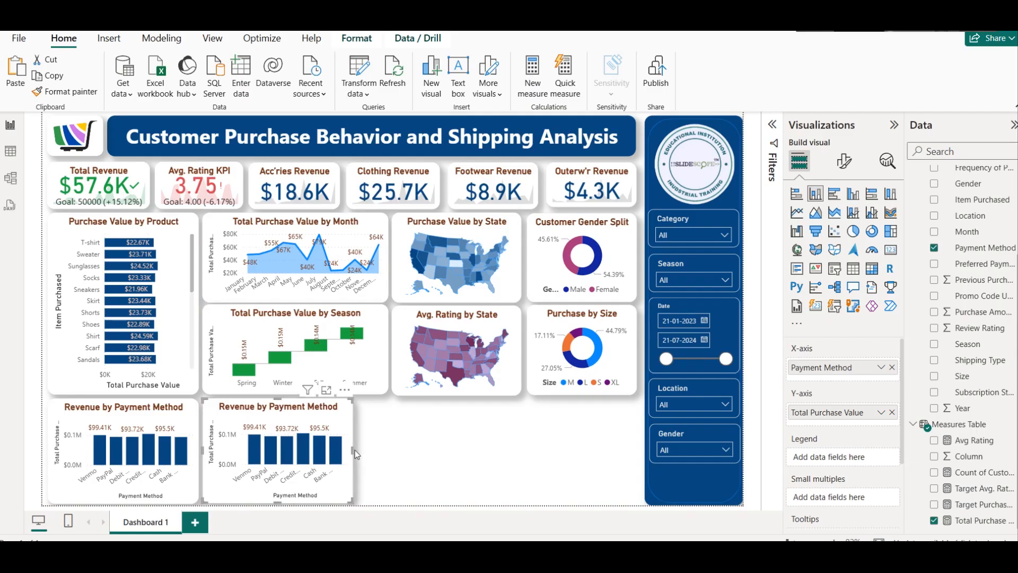
{"action": "left_click_drag", "start_coordinate": [351, 449], "coordinate": [390, 450]}
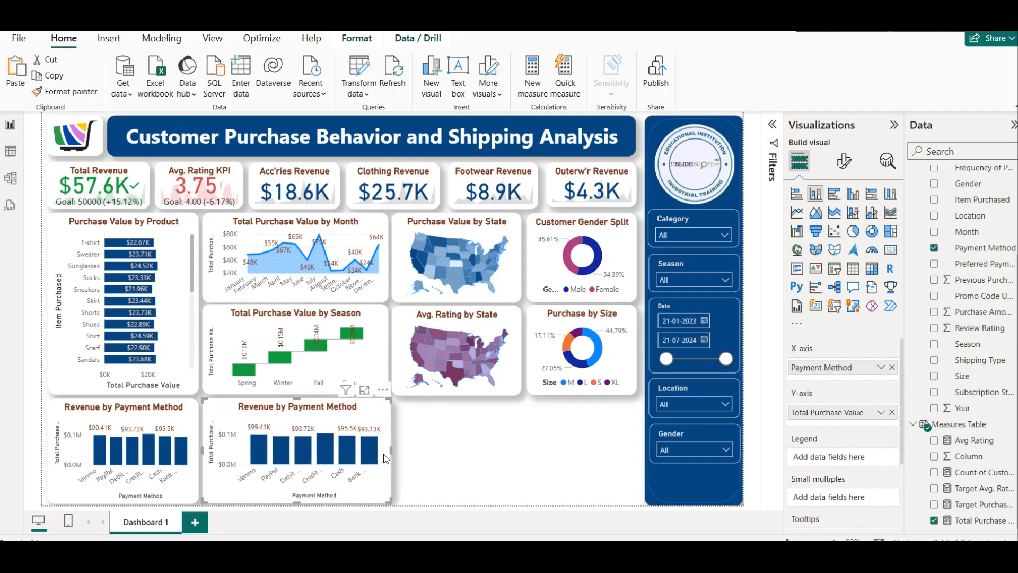
In the copied chart, replace Payment Method with Color on the X-axis and Total Purchase Value with Count of Customers on the Y-axis
{"action": "left_click", "coordinate": [892, 367]}
{"action": "scroll", "coordinate": [986, 395], "scroll_direction": "up", "scroll_amount": 3}
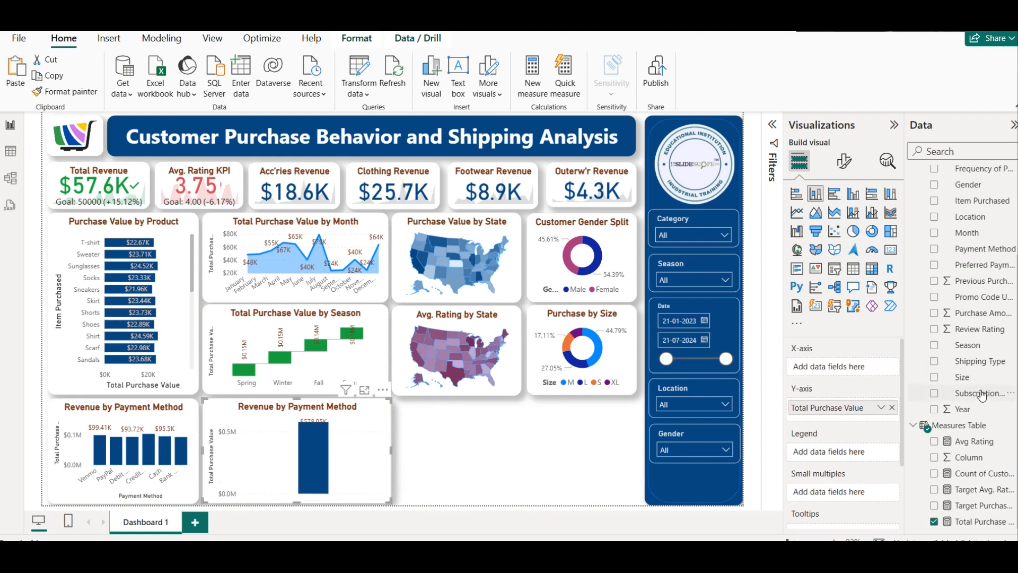
{"action": "left_click_drag", "start_coordinate": [980, 223], "coordinate": [833, 366]}
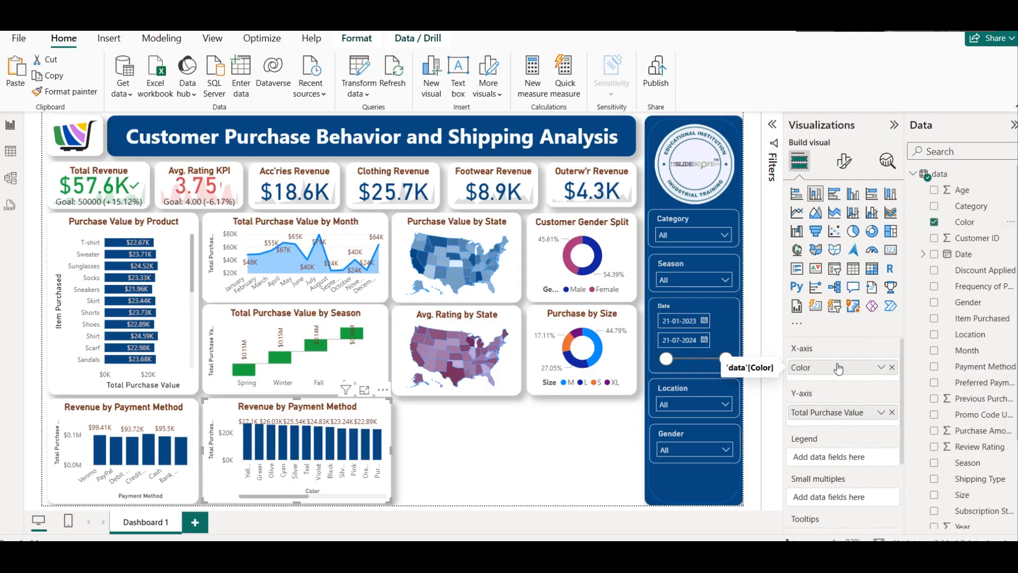
{"action": "left_click", "coordinate": [892, 412]}
{"action": "scroll", "coordinate": [954, 405], "scroll_direction": "down", "scroll_amount": 3}
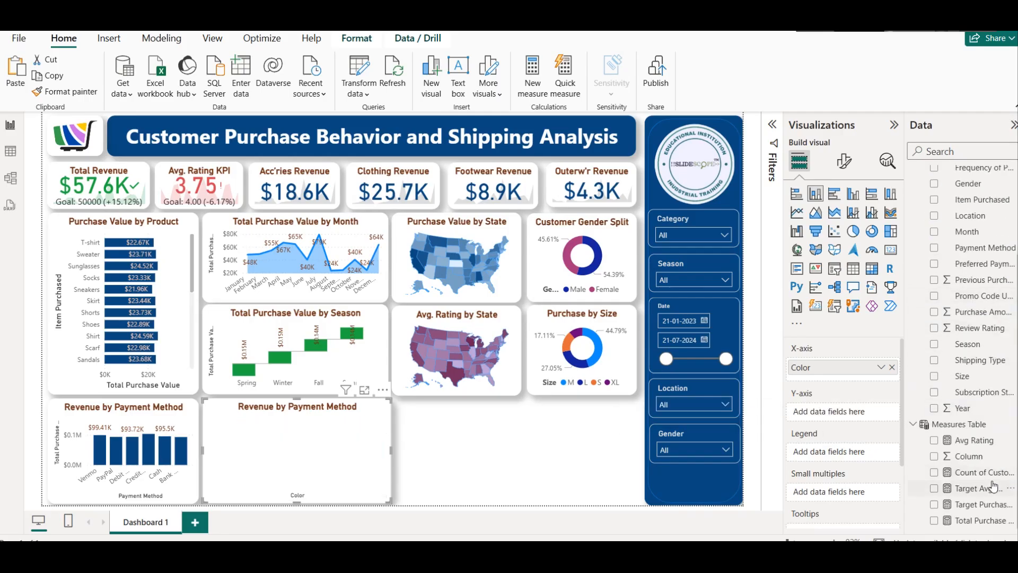
{"action": "left_click_drag", "start_coordinate": [980, 472], "coordinate": [822, 411]}
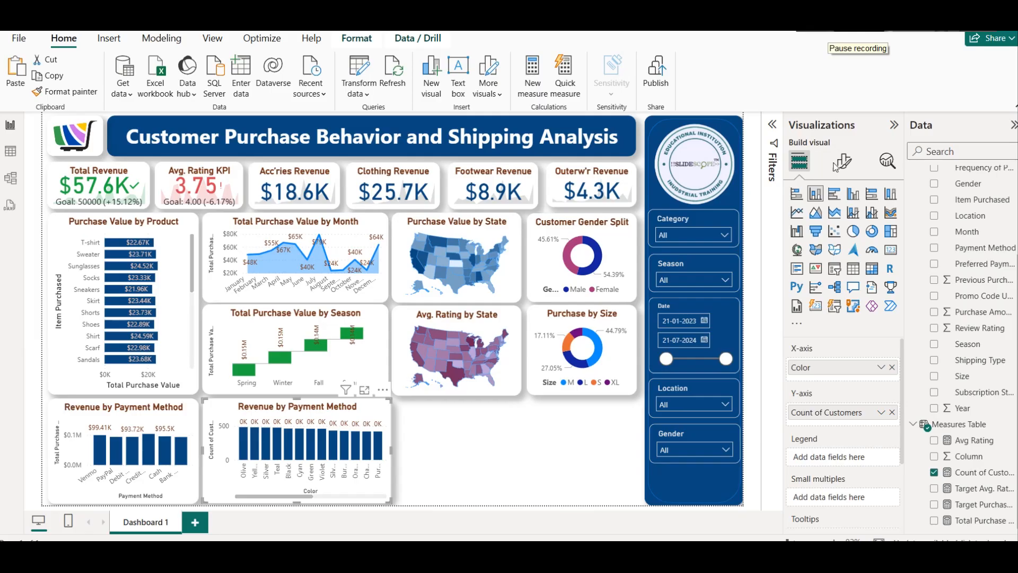
Set the display units of the Color chart's data label values to None
{"action": "left_click", "coordinate": [844, 160]}
{"action": "left_click", "coordinate": [819, 444]}
{"action": "scroll", "coordinate": [821, 403], "scroll_direction": "down", "scroll_amount": 1}
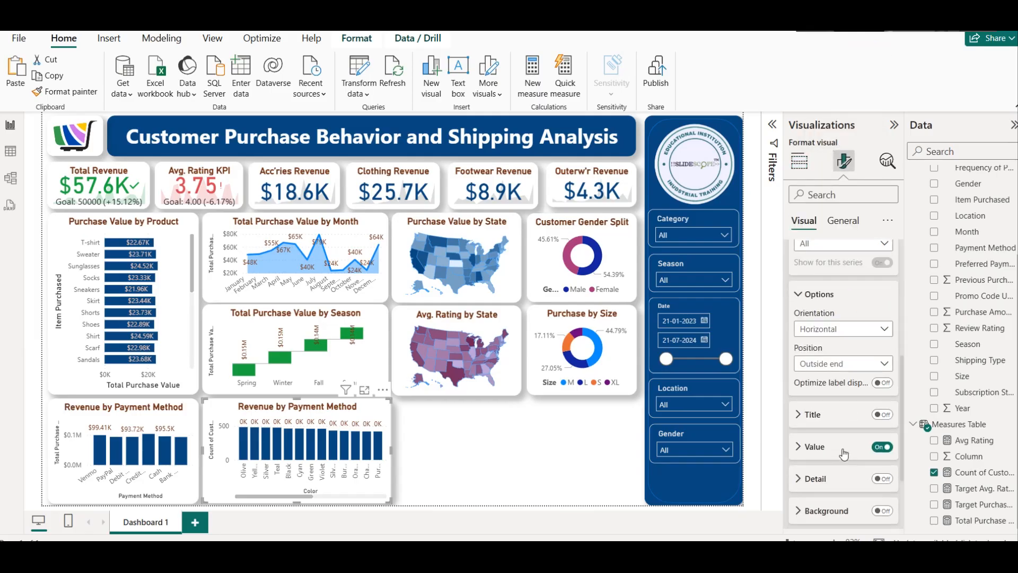
{"action": "scroll", "coordinate": [822, 343], "scroll_direction": "down", "scroll_amount": 2}
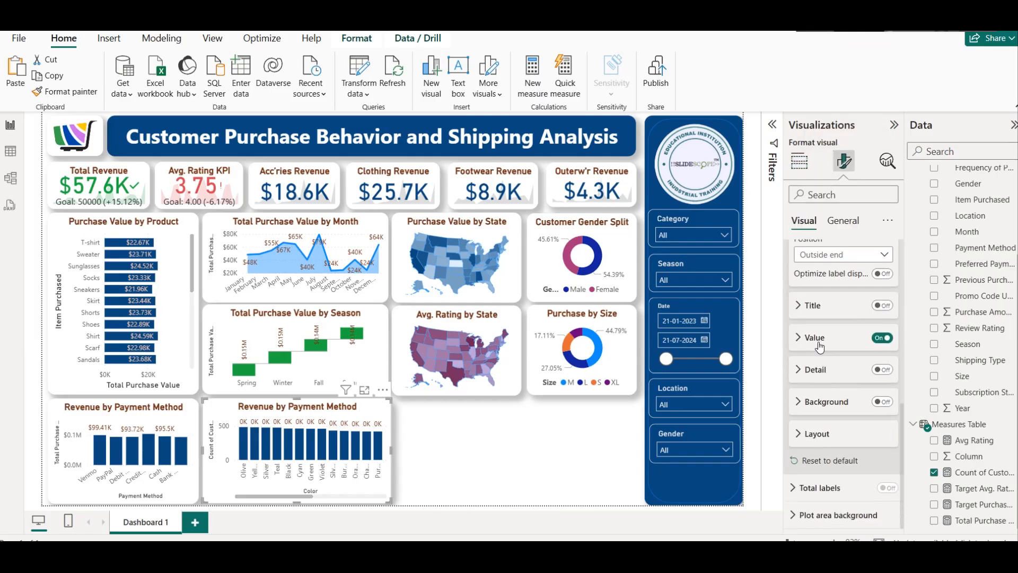
{"action": "left_click", "coordinate": [819, 339]}
{"action": "scroll", "coordinate": [858, 441], "scroll_direction": "down", "scroll_amount": 2}
{"action": "left_click", "coordinate": [840, 418]}
{"action": "left_click", "coordinate": [839, 419]}
{"action": "left_click", "coordinate": [839, 417]}
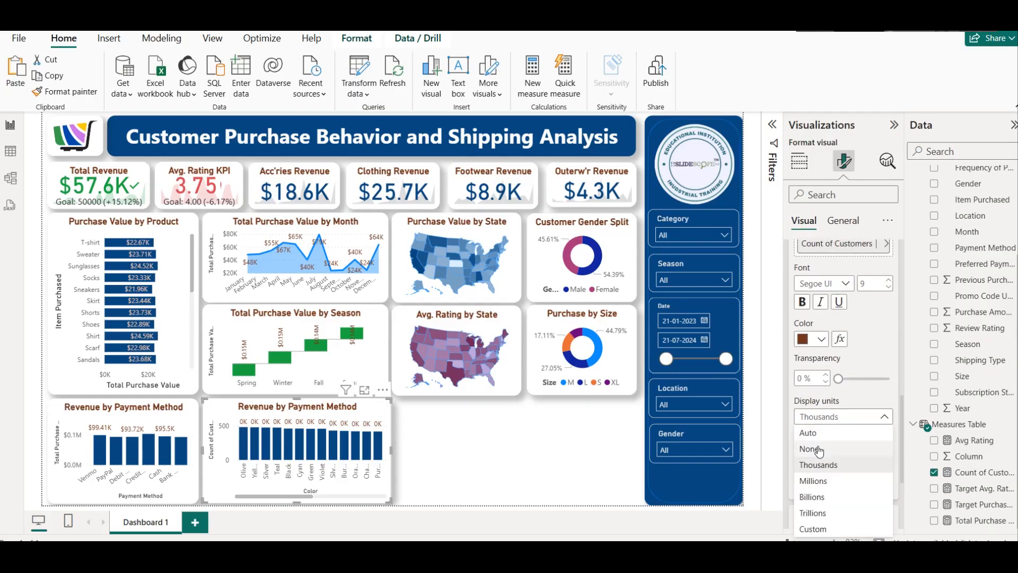
{"action": "left_click", "coordinate": [819, 447]}
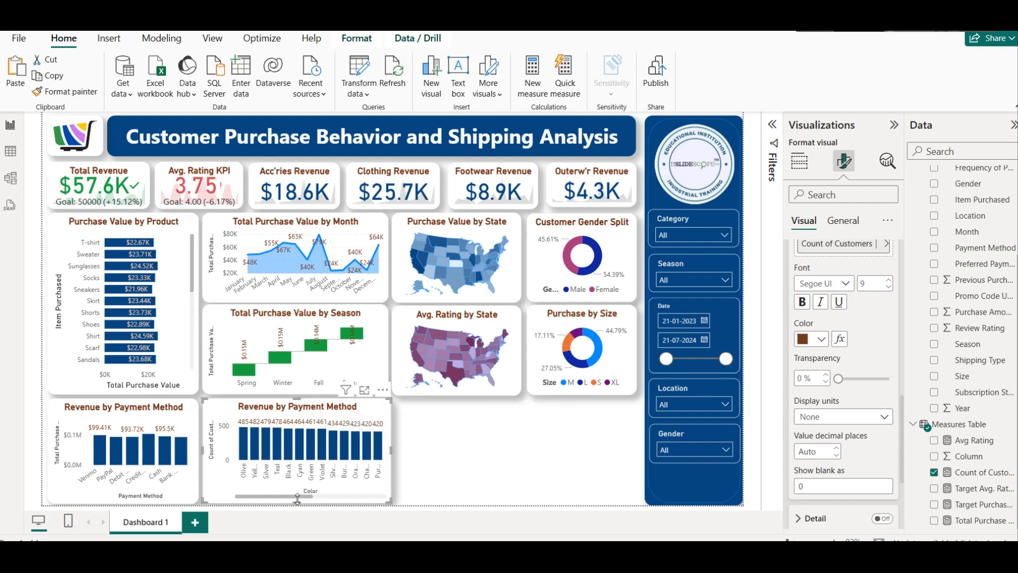
{"action": "left_click_drag", "start_coordinate": [294, 496], "coordinate": [265, 496]}
Try the line, area and stacked area chart types for the customer count by Color chart
{"action": "left_click", "coordinate": [799, 162]}
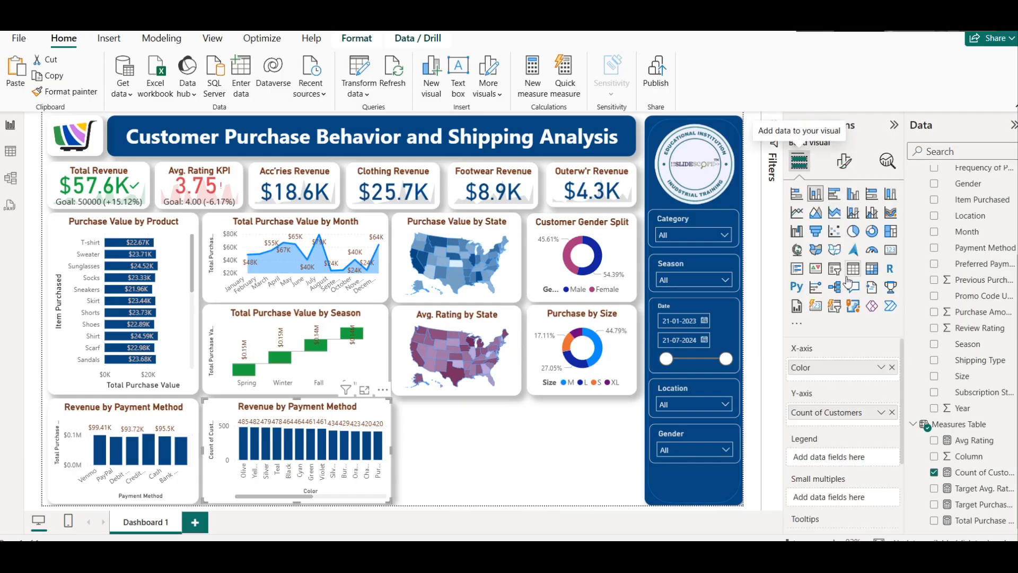
{"action": "left_click", "coordinate": [802, 211]}
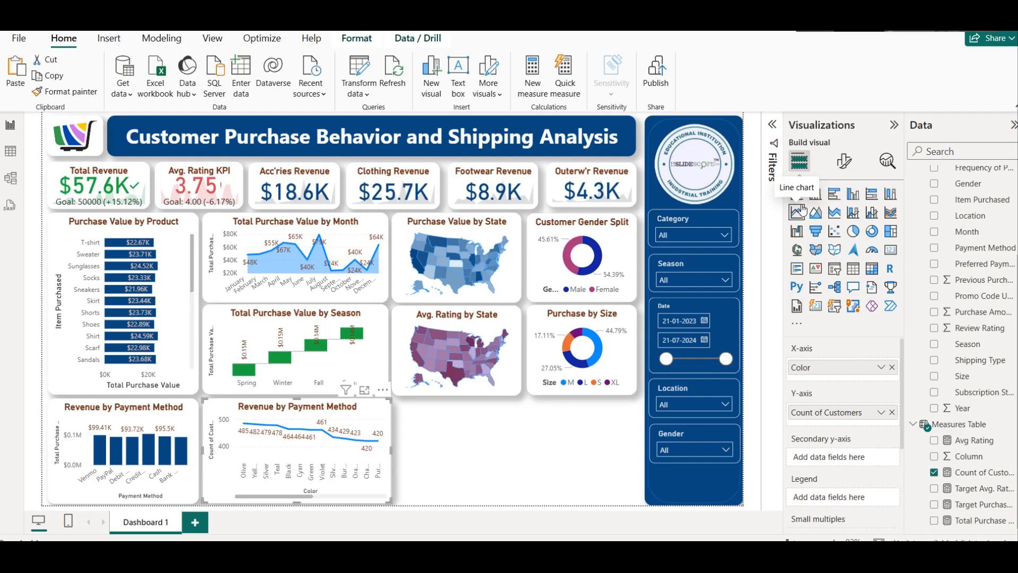
{"action": "left_click", "coordinate": [816, 214]}
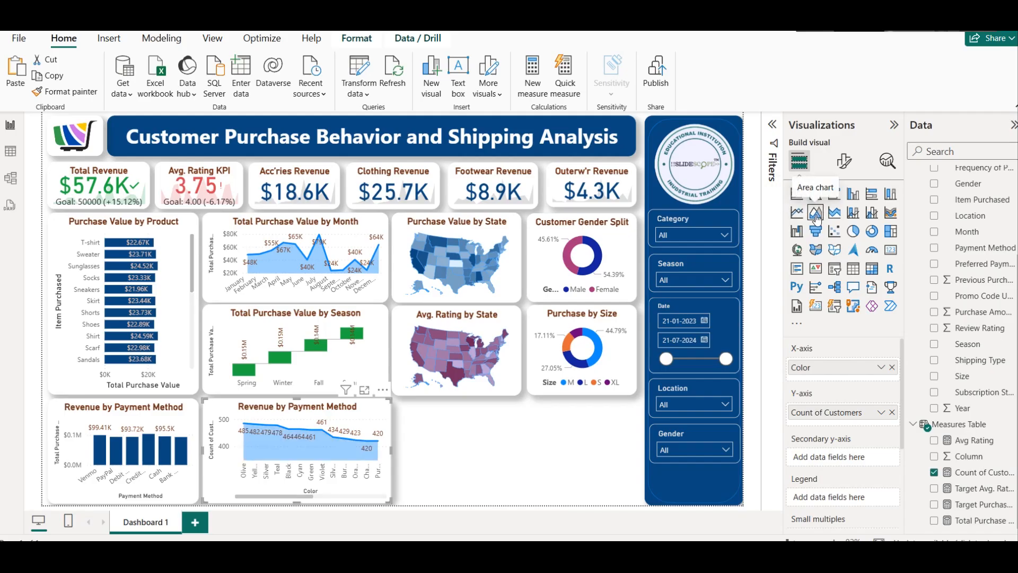
{"action": "left_click", "coordinate": [834, 212]}
{"action": "left_click", "coordinate": [796, 213]}
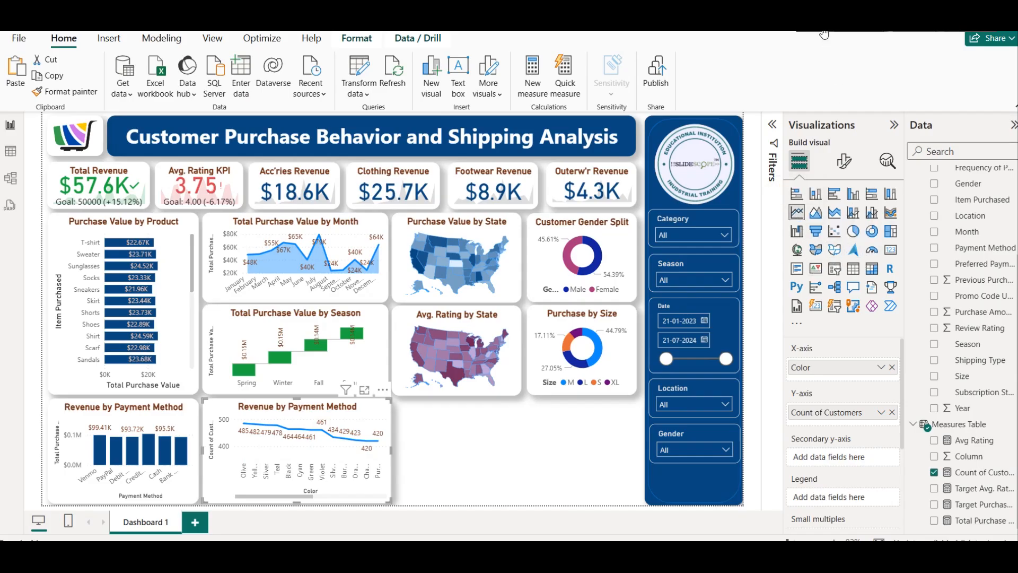
Convert the customer count by Color chart to a treemap and open its tile color settings
{"action": "left_click", "coordinate": [890, 233]}
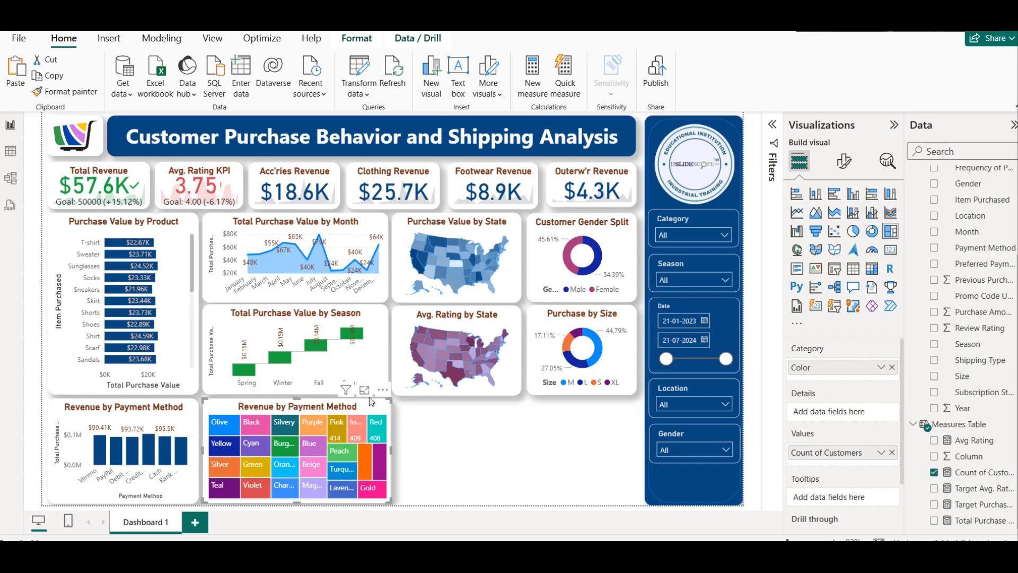
{"action": "left_click", "coordinate": [839, 168]}
{"action": "left_click", "coordinate": [811, 280]}
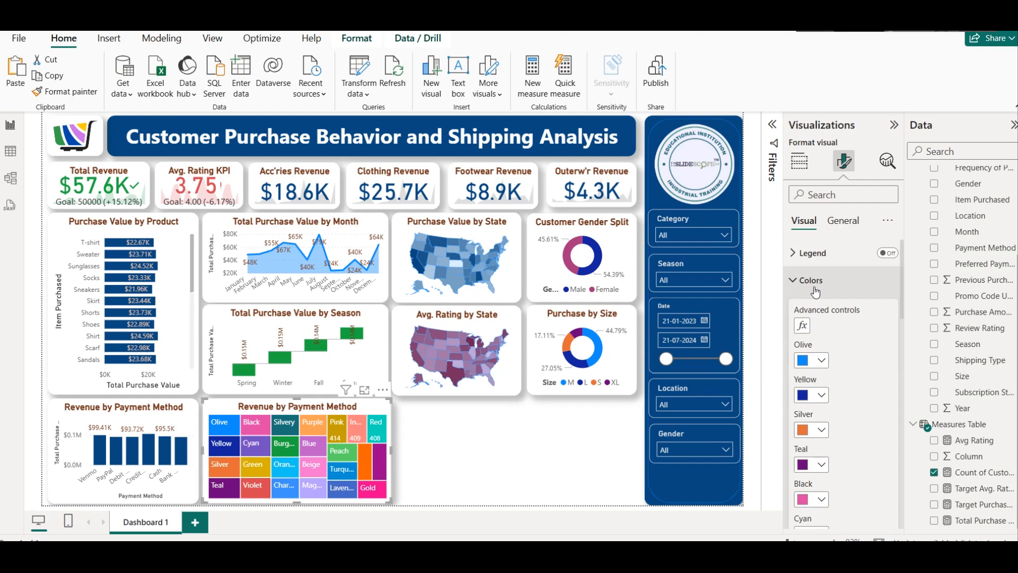
{"action": "scroll", "coordinate": [852, 388], "scroll_direction": "down", "scroll_amount": 3}
{"action": "scroll", "coordinate": [847, 381], "scroll_direction": "up", "scroll_amount": 3}
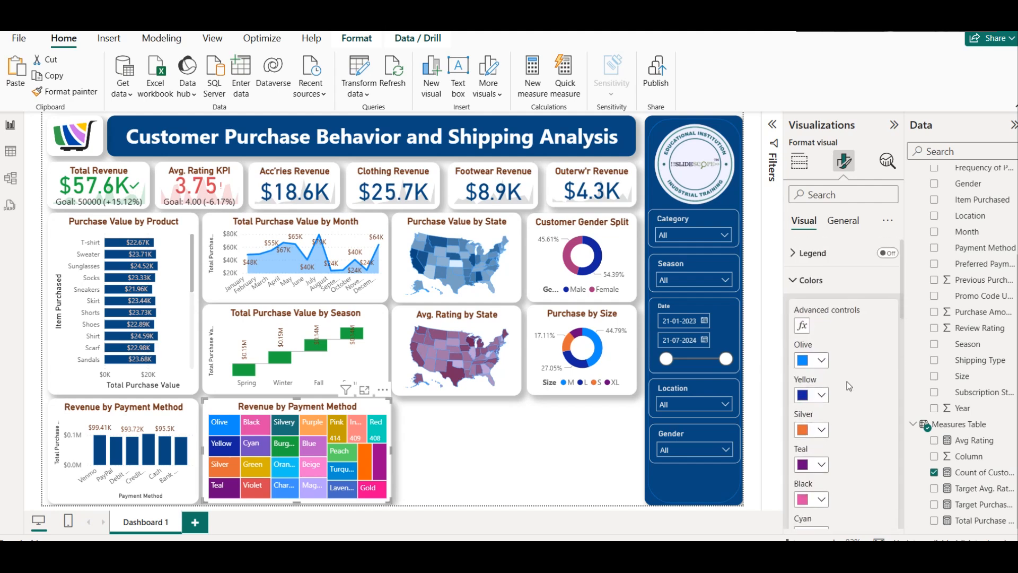
Color the treemap's Yellow tile light yellow and its Silver tile light gray
{"action": "left_click", "coordinate": [820, 395]}
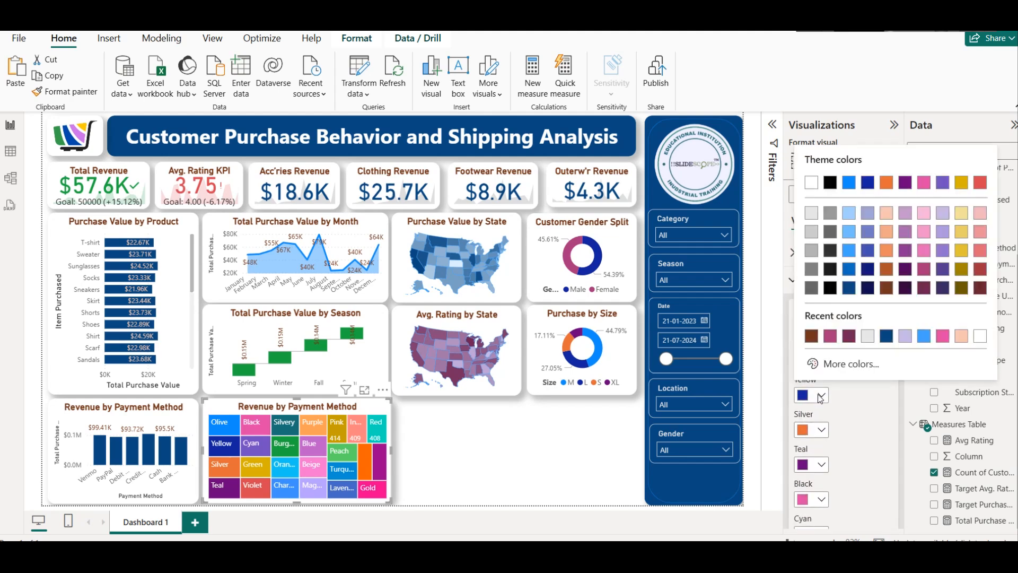
{"action": "left_click", "coordinate": [963, 217]}
{"action": "scroll", "coordinate": [855, 425], "scroll_direction": "down", "scroll_amount": 1}
{"action": "left_click", "coordinate": [821, 363]}
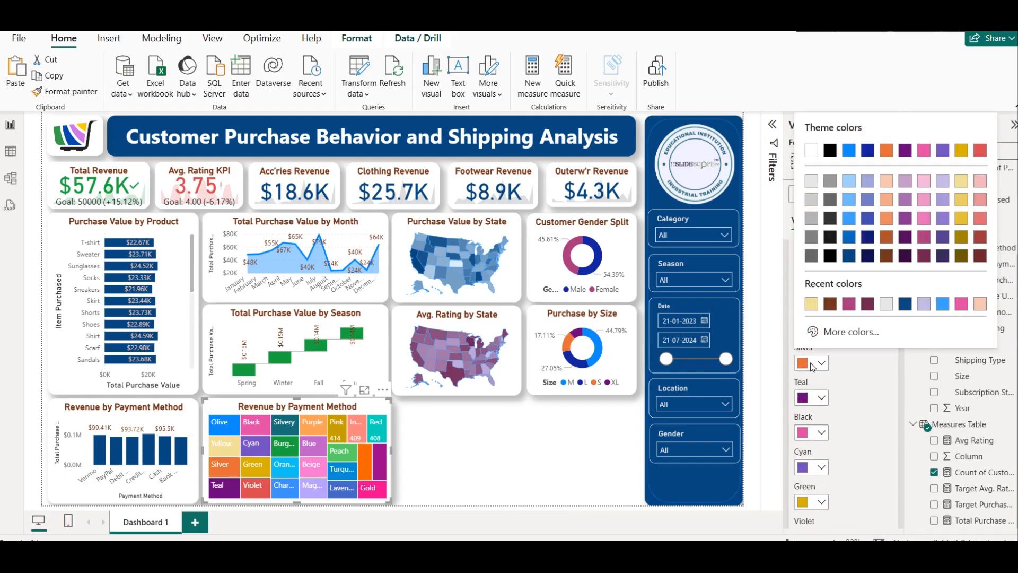
{"action": "left_click", "coordinate": [811, 201]}
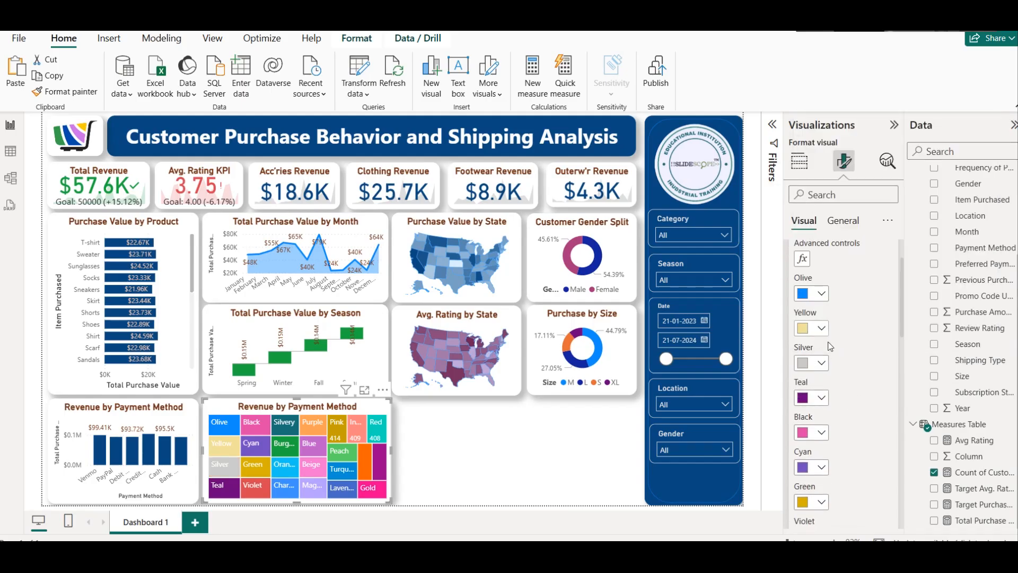
Give the treemap's Gold tile the custom olive color #7F9117
{"action": "scroll", "coordinate": [880, 406], "scroll_direction": "down", "scroll_amount": 5}
{"action": "scroll", "coordinate": [831, 412], "scroll_direction": "down", "scroll_amount": 5}
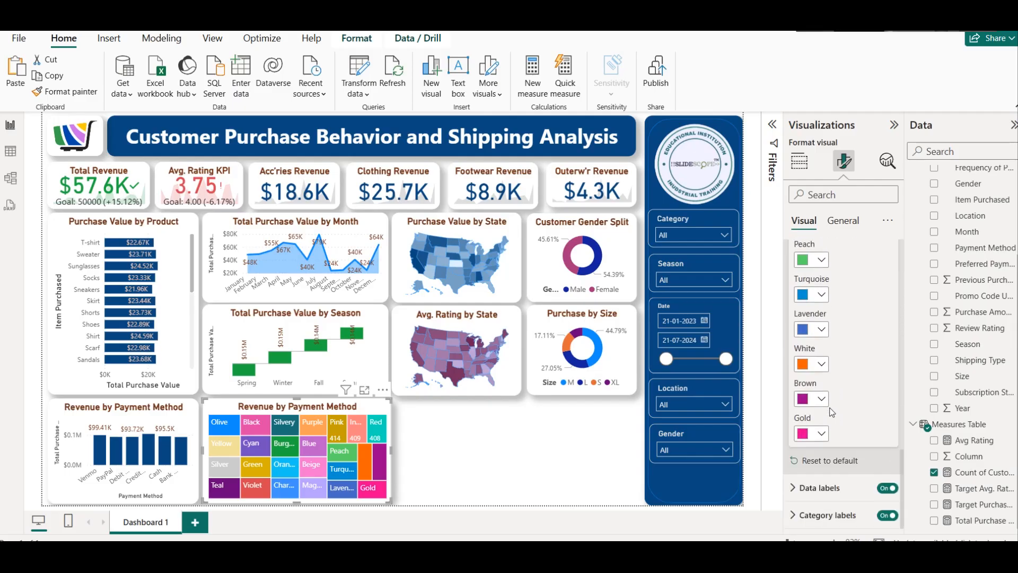
{"action": "left_click", "coordinate": [821, 433]}
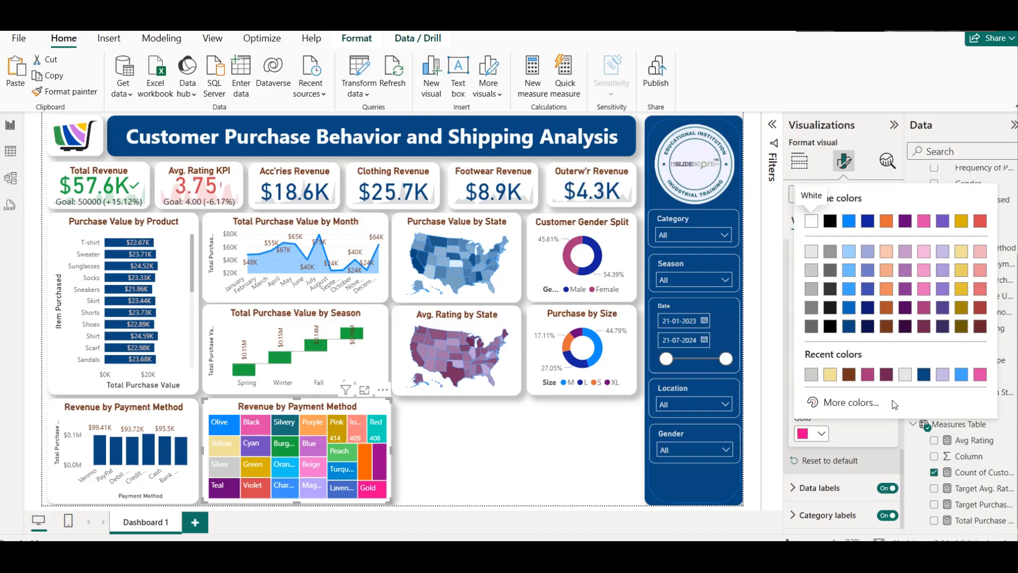
{"action": "left_click", "coordinate": [851, 402]}
{"action": "left_click", "coordinate": [842, 359]}
{"action": "left_click", "coordinate": [953, 259]}
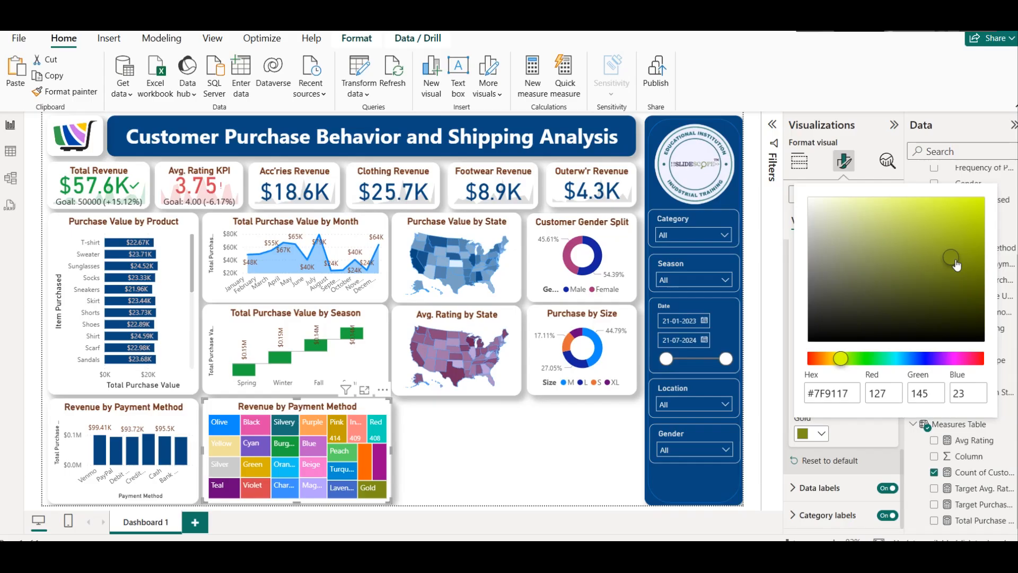
{"action": "left_click", "coordinate": [572, 463]}
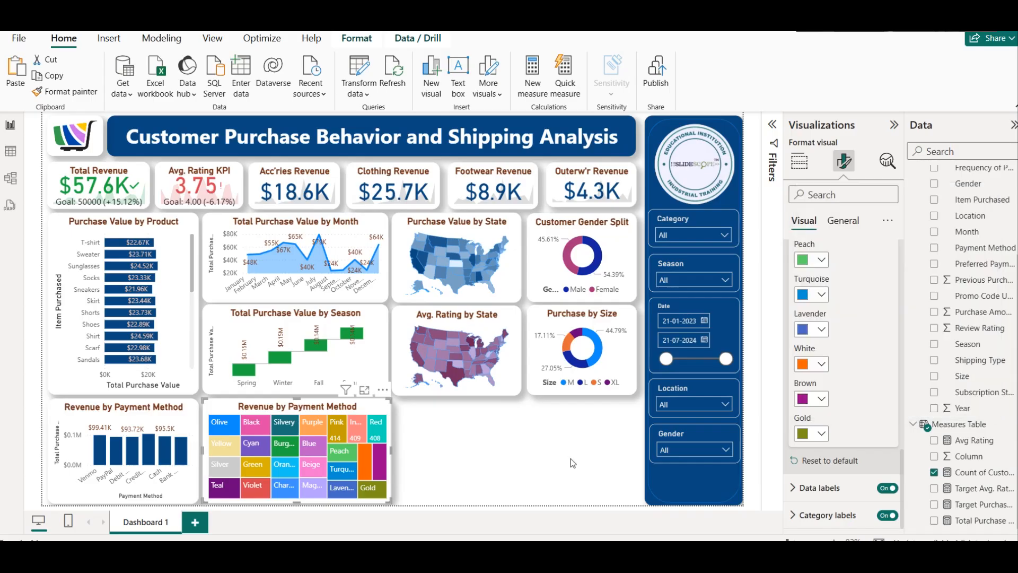
Examine the treemap's color tiles and customer counts in focus mode, and return to the report page
{"action": "scroll", "coordinate": [802, 414], "scroll_direction": "up", "scroll_amount": 12}
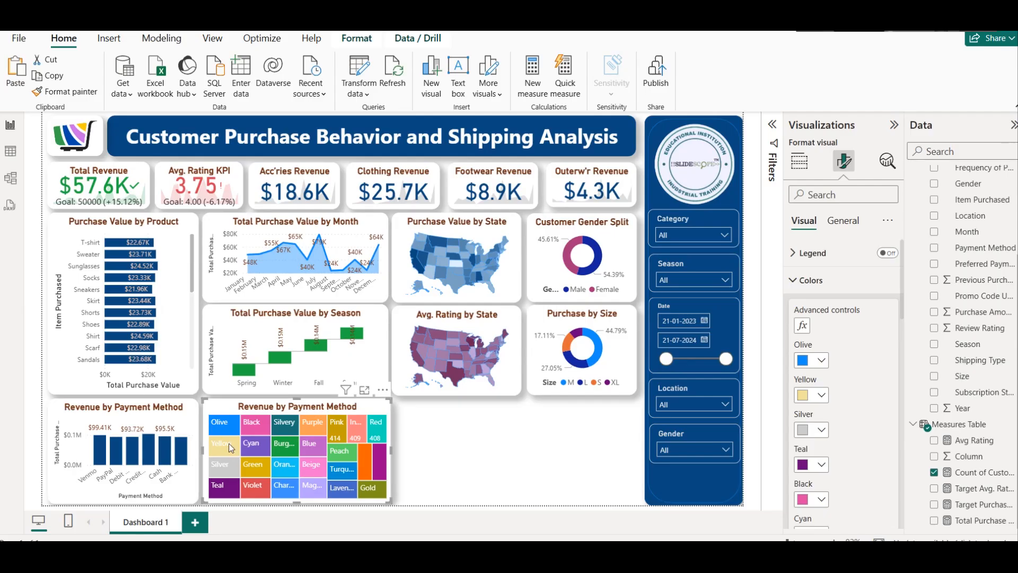
{"action": "mouse_move", "coordinate": [230, 428]}
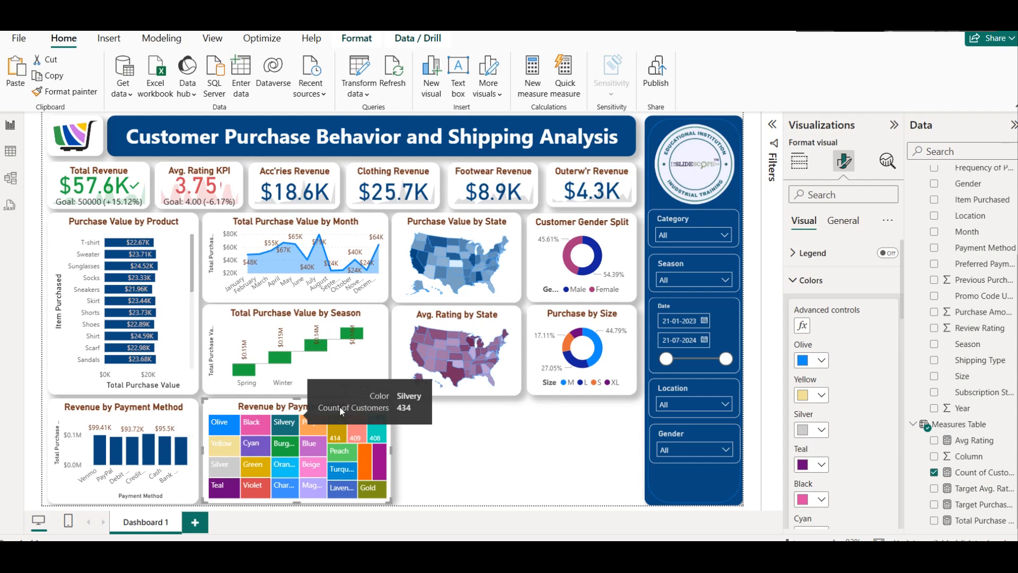
{"action": "left_click", "coordinate": [365, 390]}
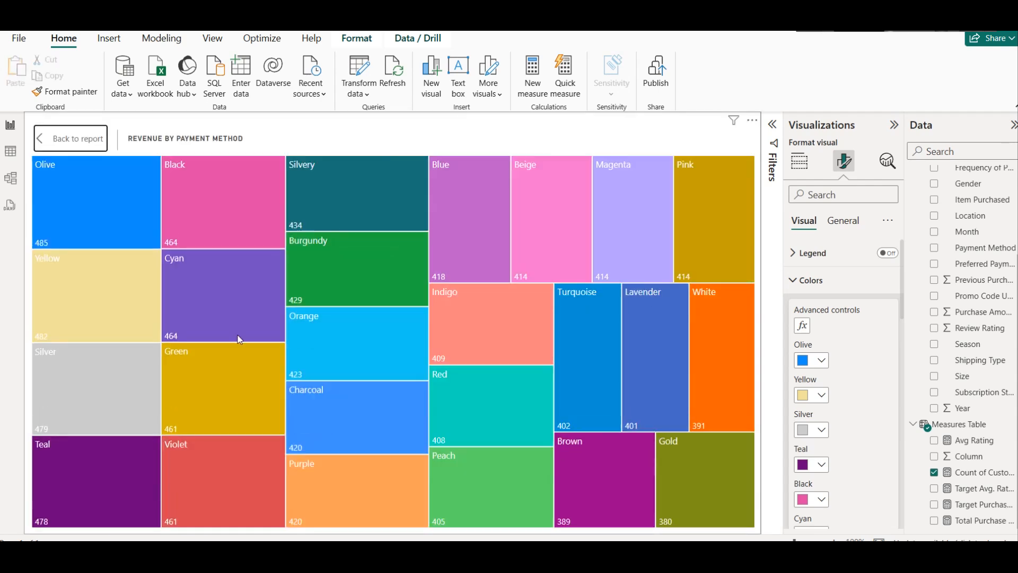
{"action": "left_click", "coordinate": [54, 142]}
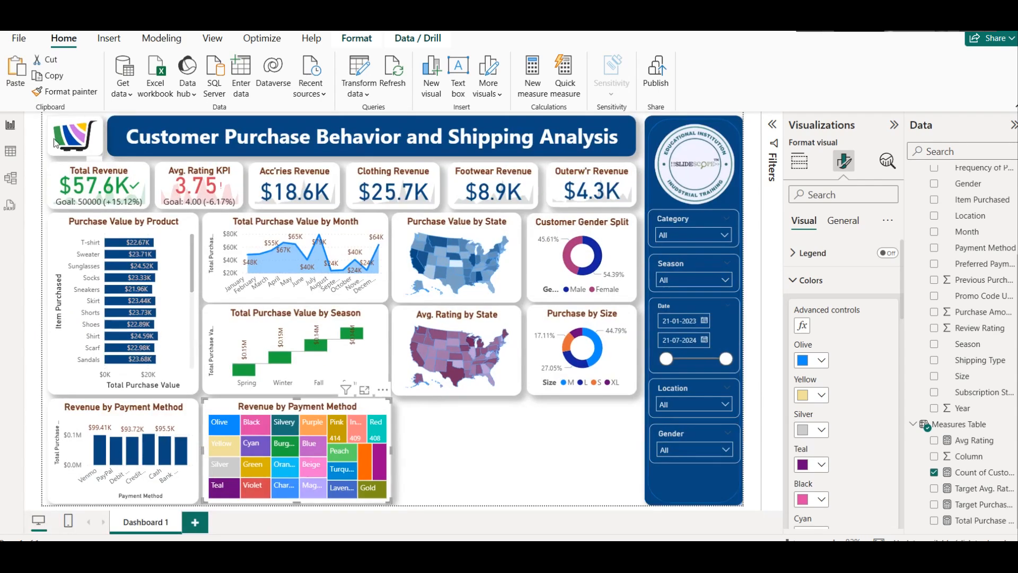
{"action": "left_click", "coordinate": [474, 473]}
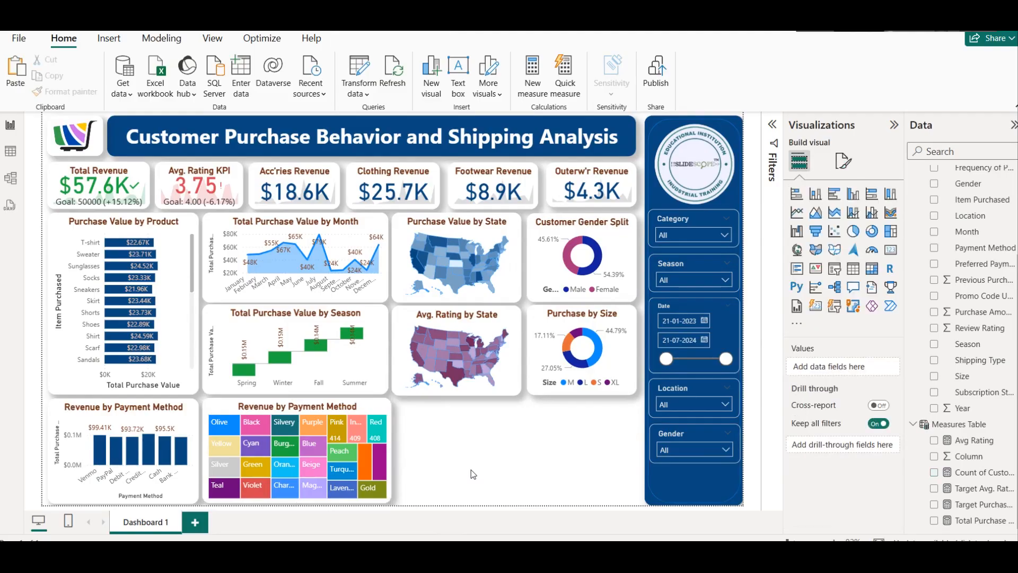
Change the treemap's title to Customers Count by Color and narrow the visual slightly to match the season chart above
{"action": "left_click", "coordinate": [287, 418]}
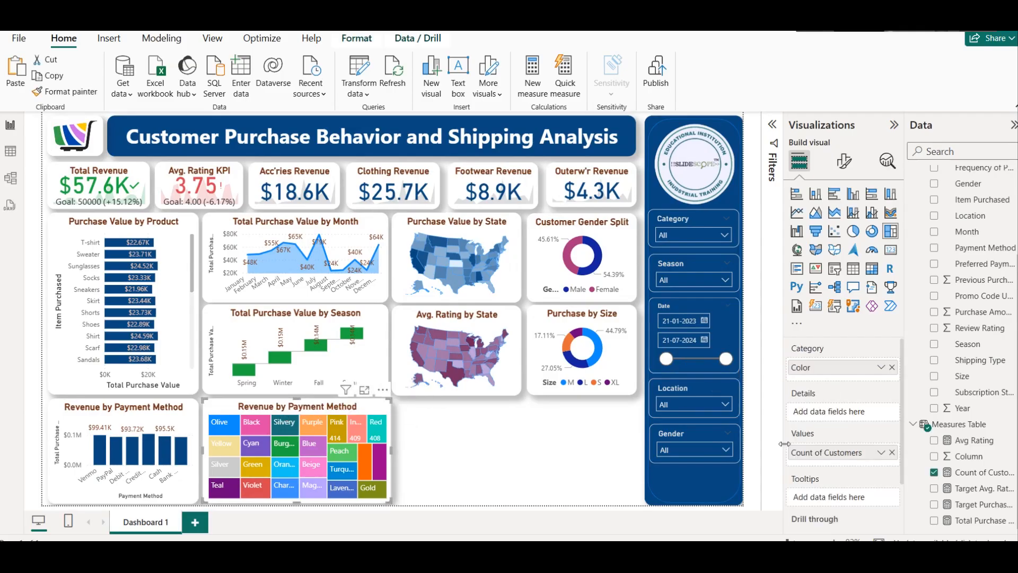
{"action": "left_click", "coordinate": [843, 156]}
{"action": "left_click", "coordinate": [825, 281]}
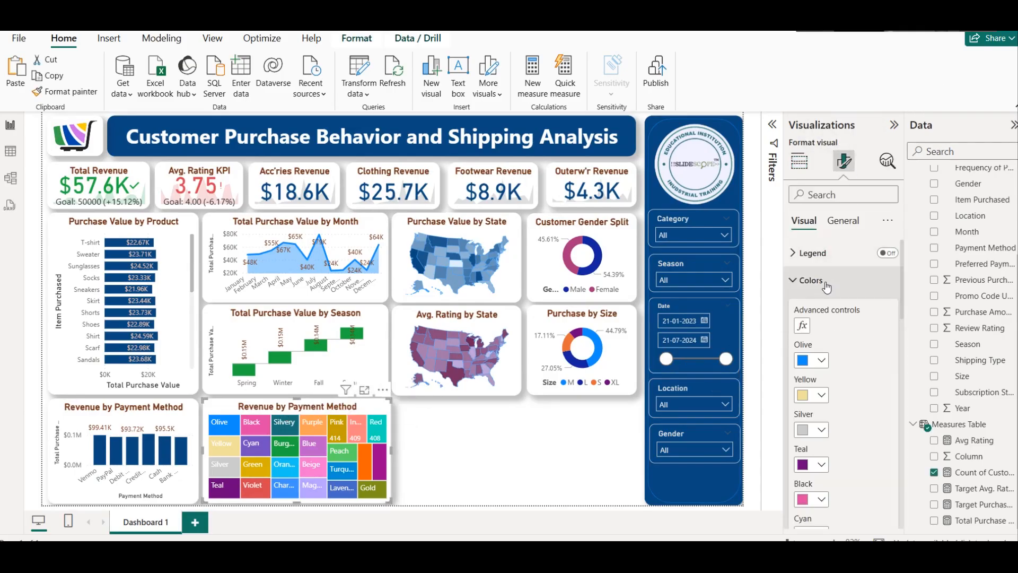
{"action": "left_click", "coordinate": [843, 220]}
{"action": "left_click", "coordinate": [845, 281]}
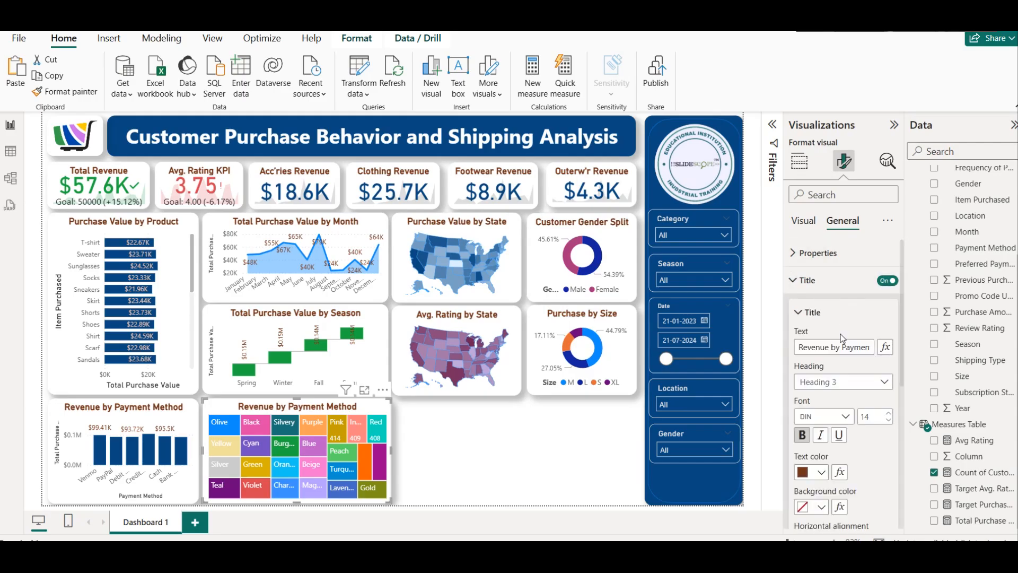
{"action": "triple_click", "coordinate": [840, 347]}
{"action": "type", "text": "Cus"}
{"action": "type", "text": "unt by Color"}
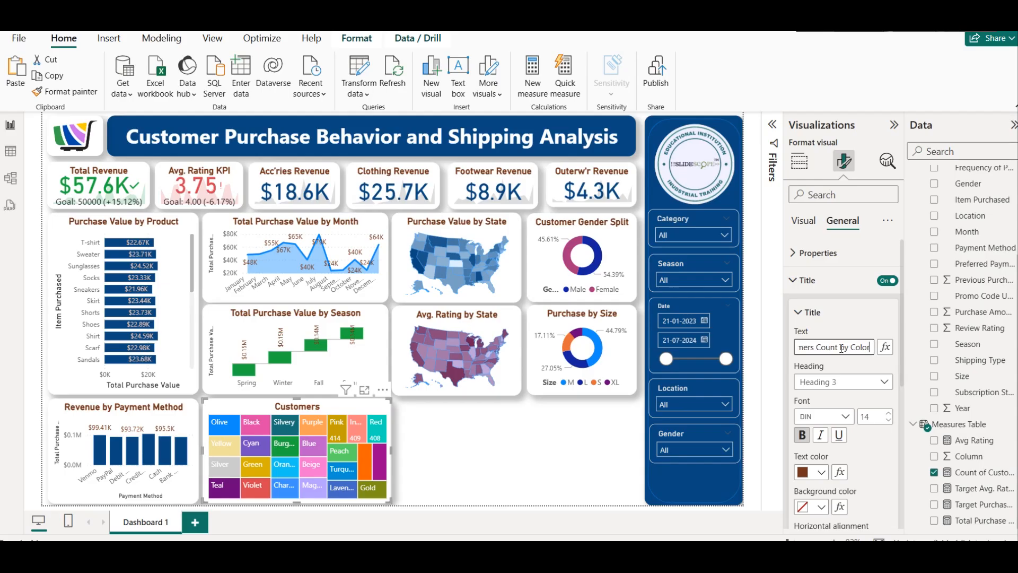
{"action": "left_click", "coordinate": [560, 469]}
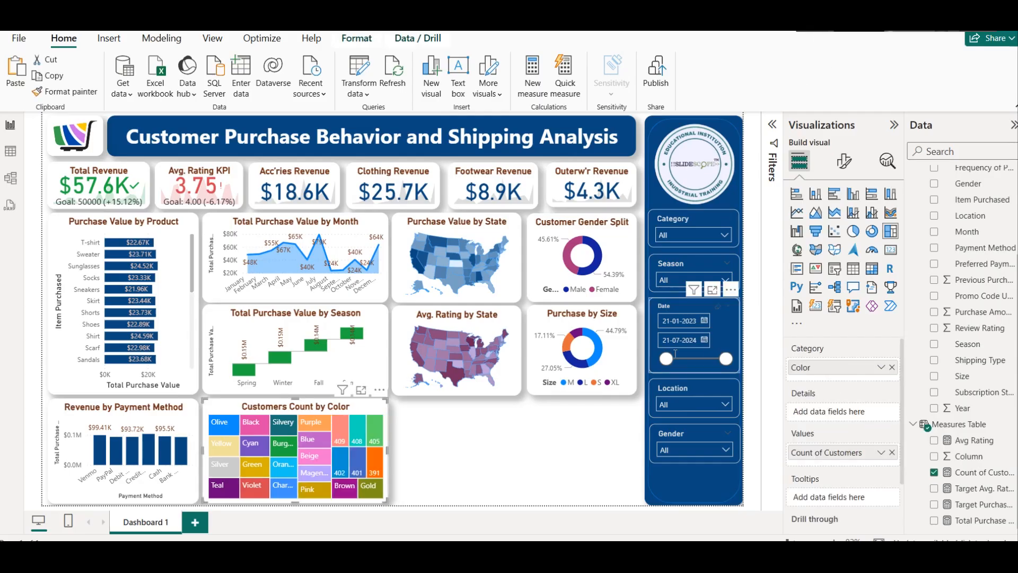
{"action": "left_click", "coordinate": [539, 429]}
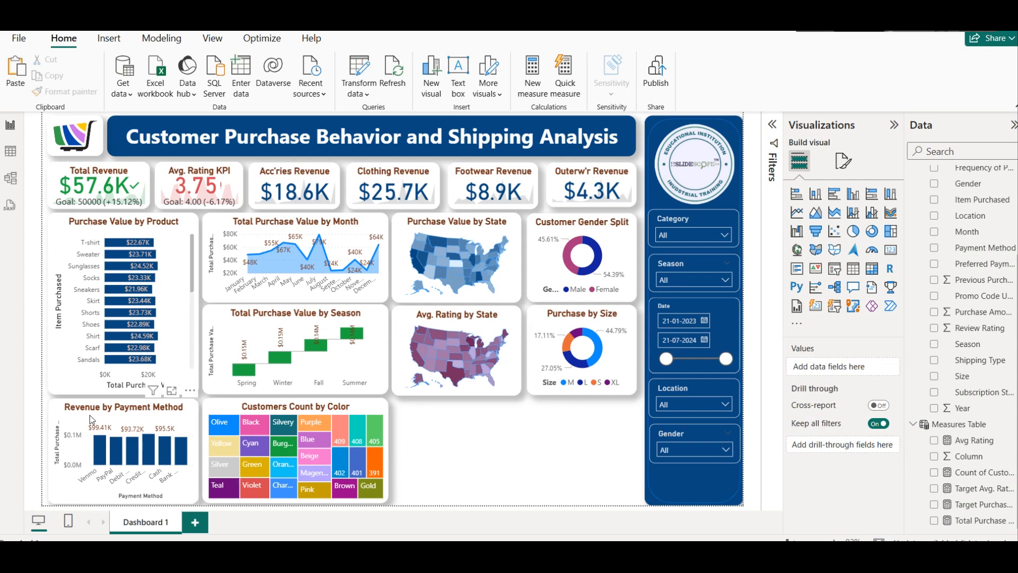
Open conditional formatting for the Customers Count by Color treemap's colors and base it on Count of Customers
{"action": "left_click", "coordinate": [329, 405]}
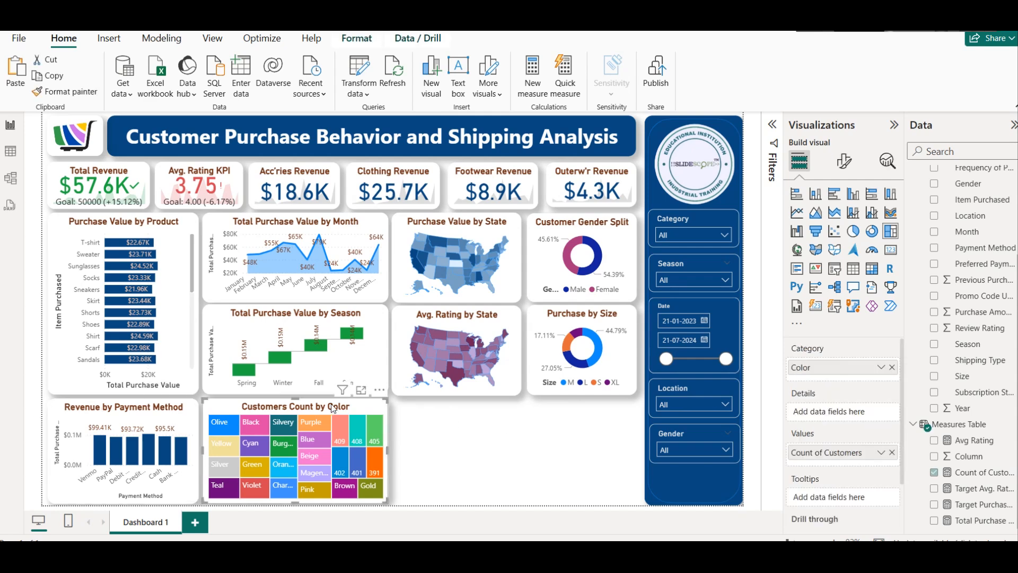
{"action": "left_click", "coordinate": [843, 166]}
{"action": "left_click", "coordinate": [810, 280]}
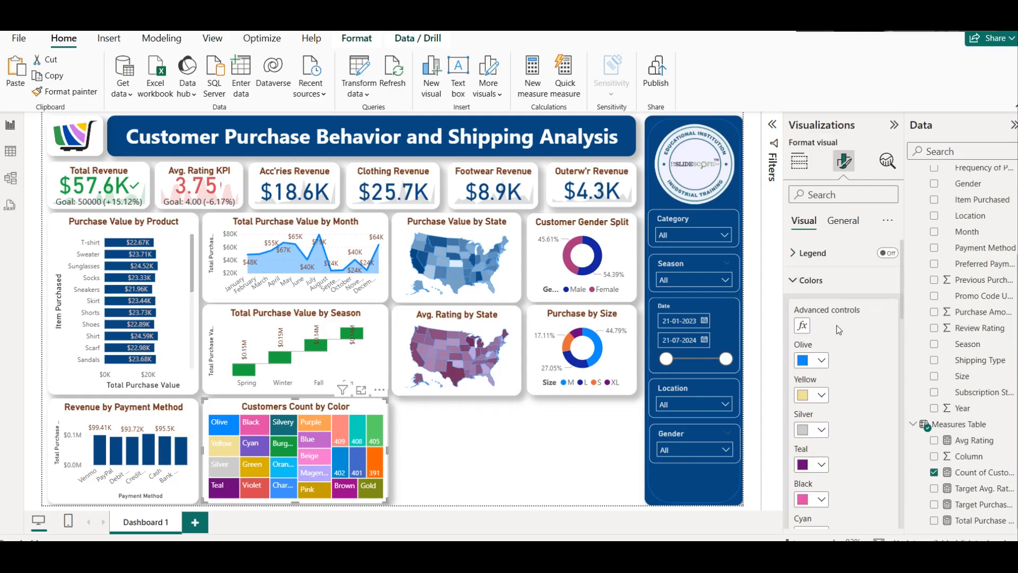
{"action": "left_click", "coordinate": [802, 326]}
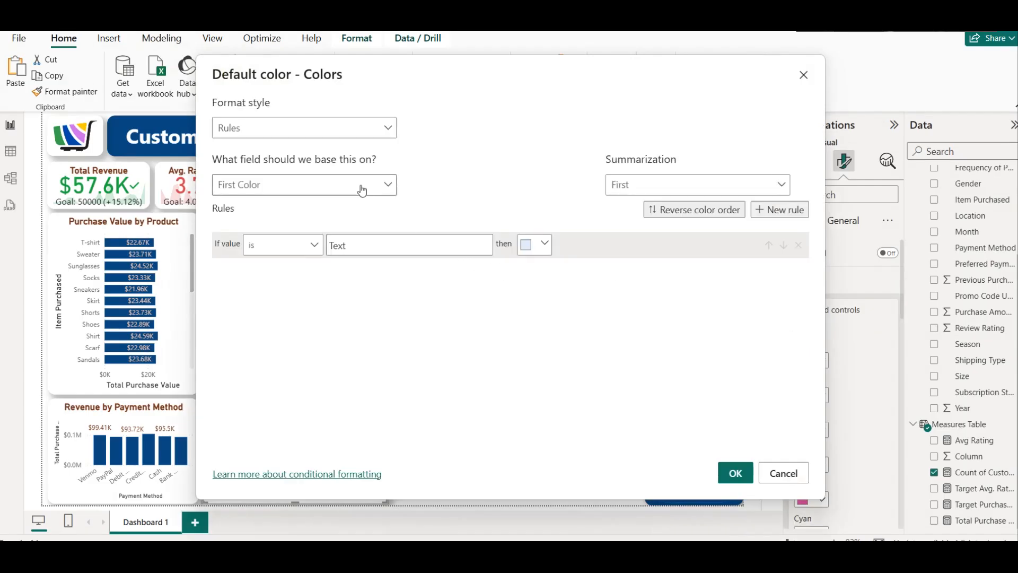
{"action": "left_click", "coordinate": [339, 189]}
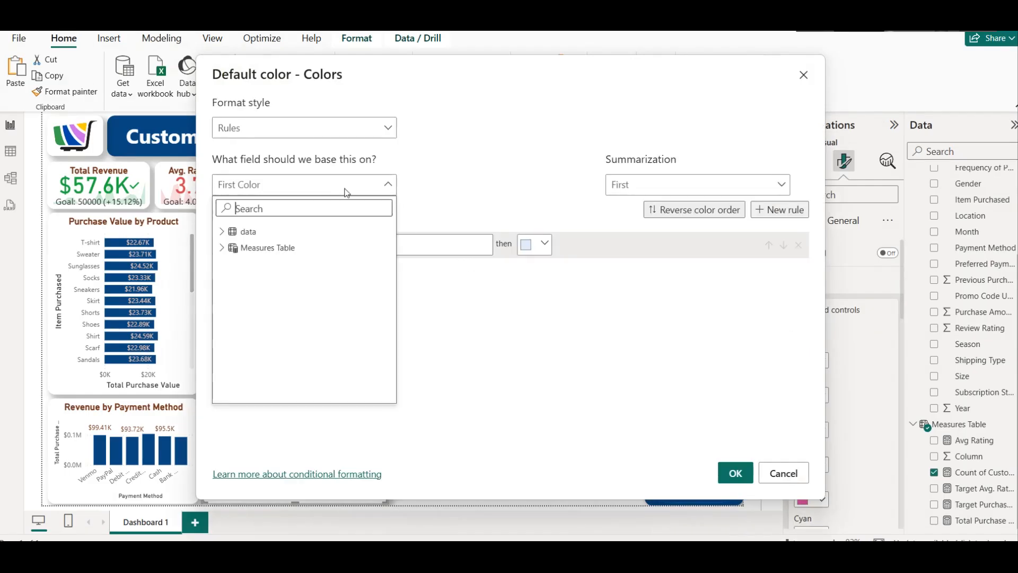
{"action": "left_click", "coordinate": [223, 247]}
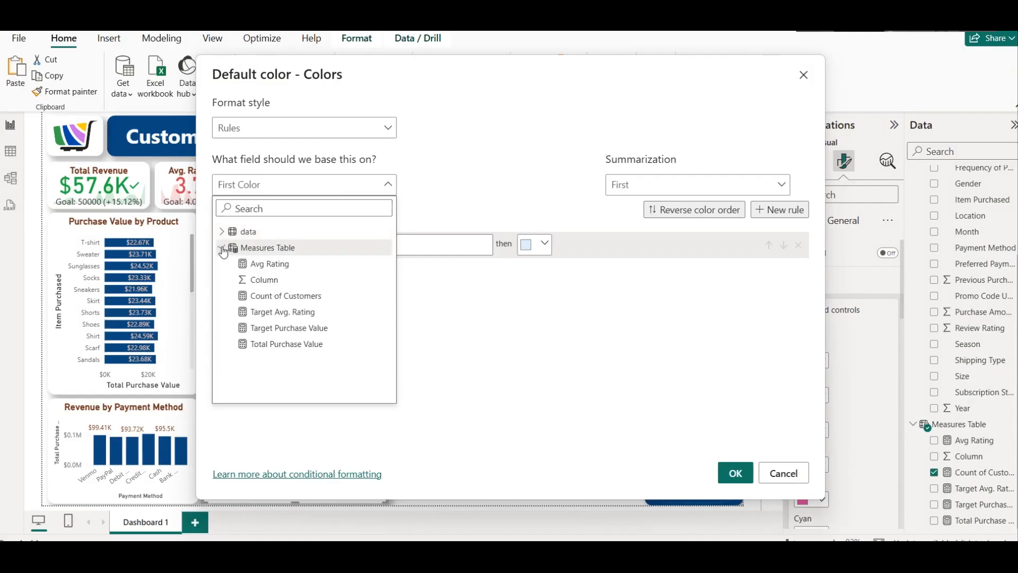
{"action": "left_click", "coordinate": [287, 295]}
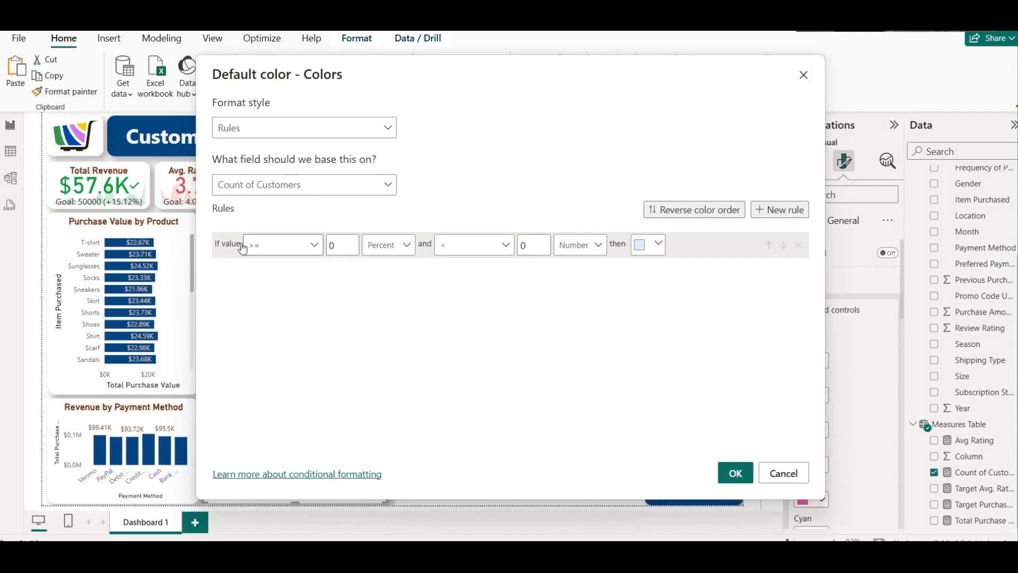
Set the treemap's color format style to Gradient with dark blue for the highest value, and apply it
{"action": "left_click", "coordinate": [281, 132]}
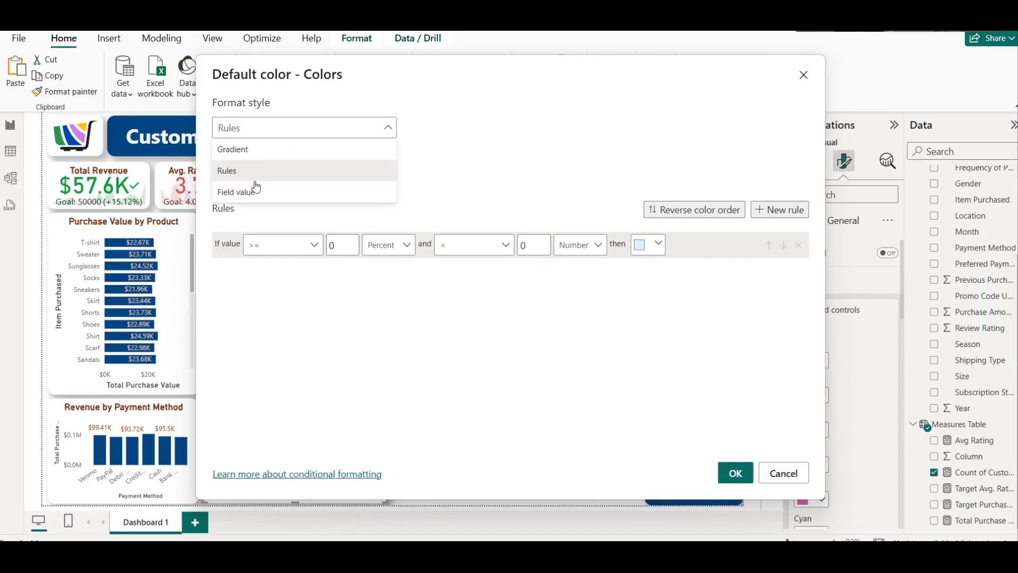
{"action": "left_click", "coordinate": [258, 153]}
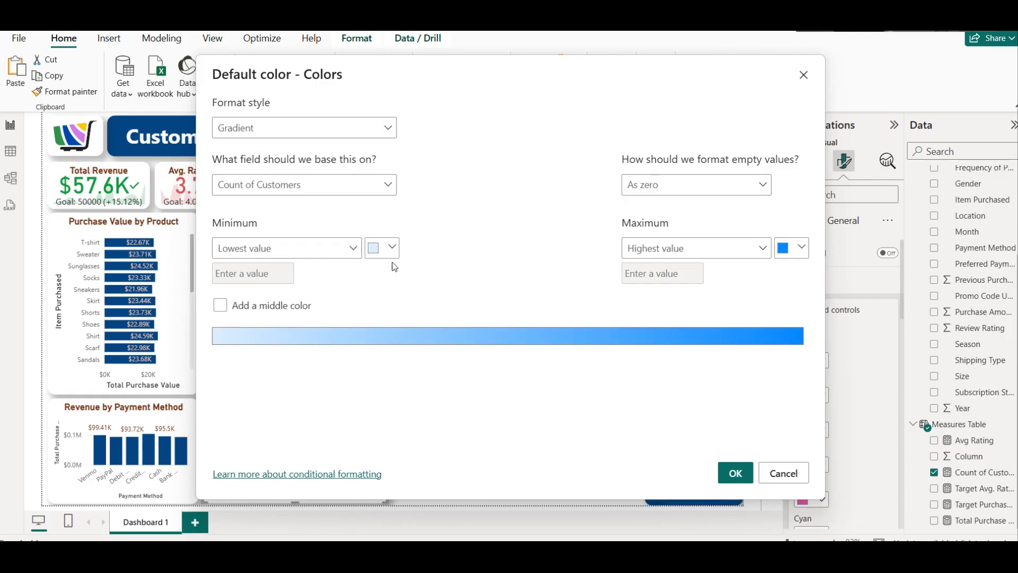
{"action": "left_click", "coordinate": [793, 247]}
{"action": "left_click", "coordinate": [653, 378]}
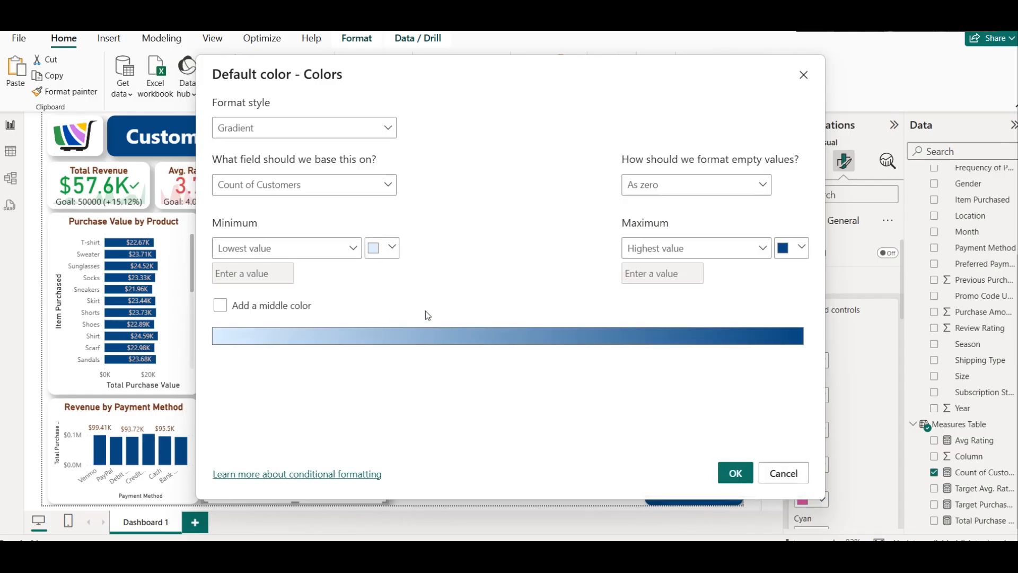
{"action": "left_click", "coordinate": [720, 479]}
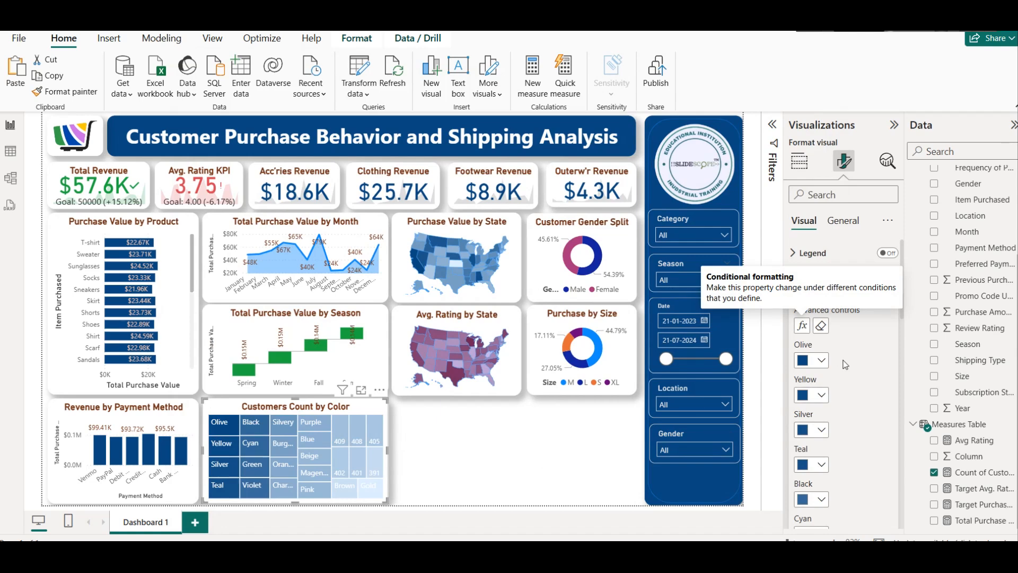
Change the treemap gradient's lowest-value color to light pink and apply it
{"action": "left_click", "coordinate": [801, 324]}
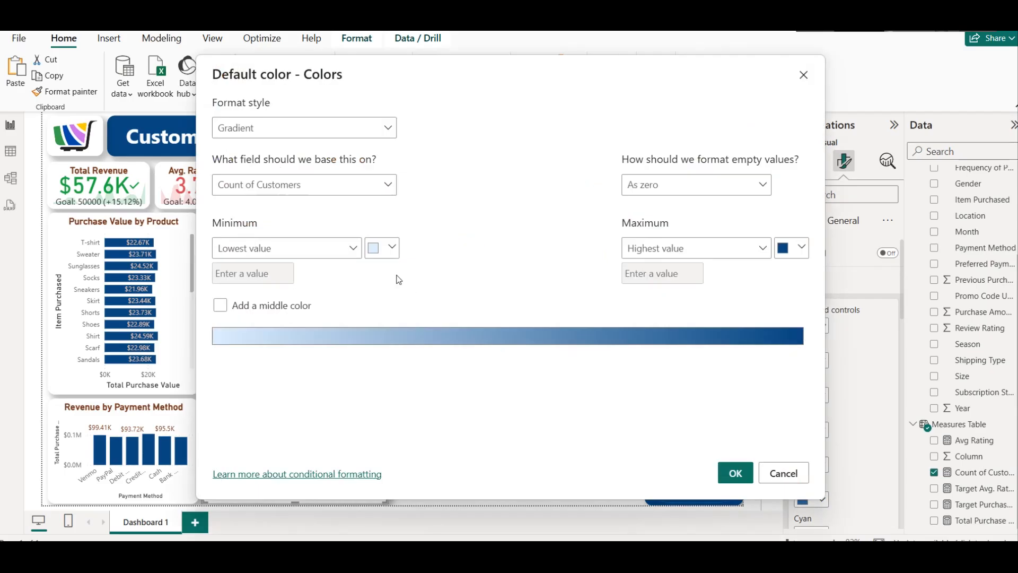
{"action": "left_click", "coordinate": [385, 248]}
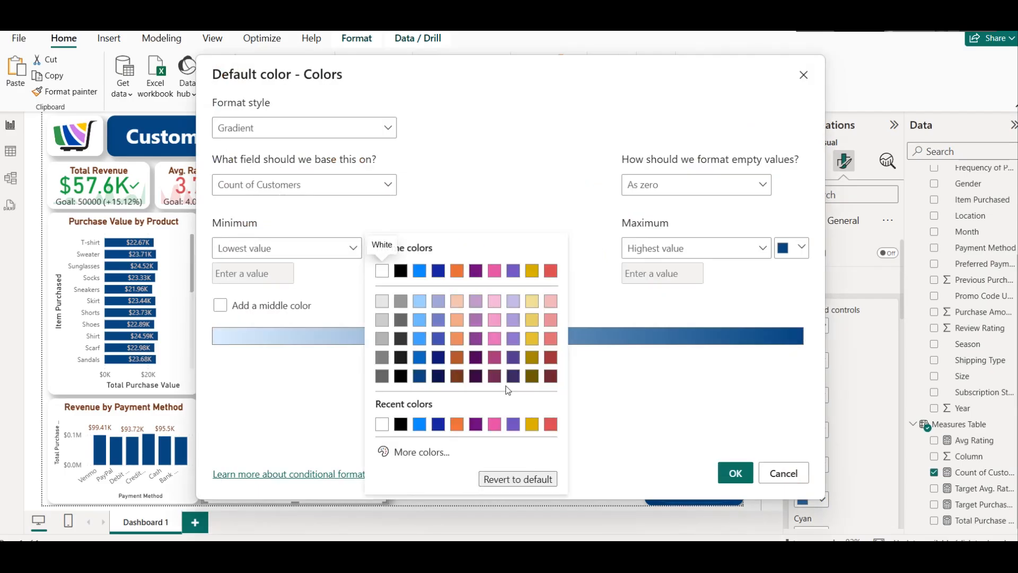
{"action": "left_click", "coordinate": [493, 300]}
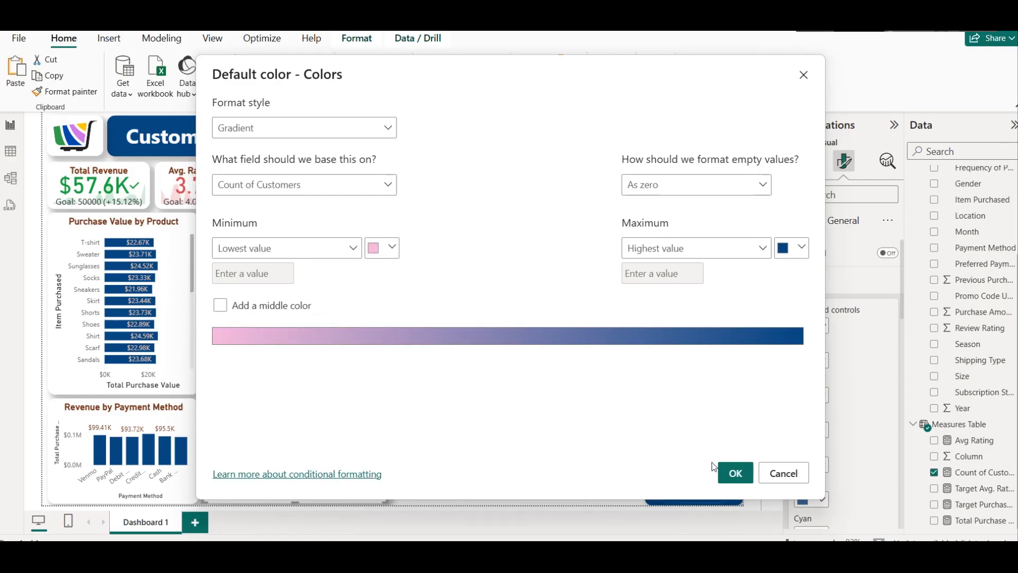
{"action": "left_click", "coordinate": [727, 469]}
{"action": "left_click", "coordinate": [510, 473]}
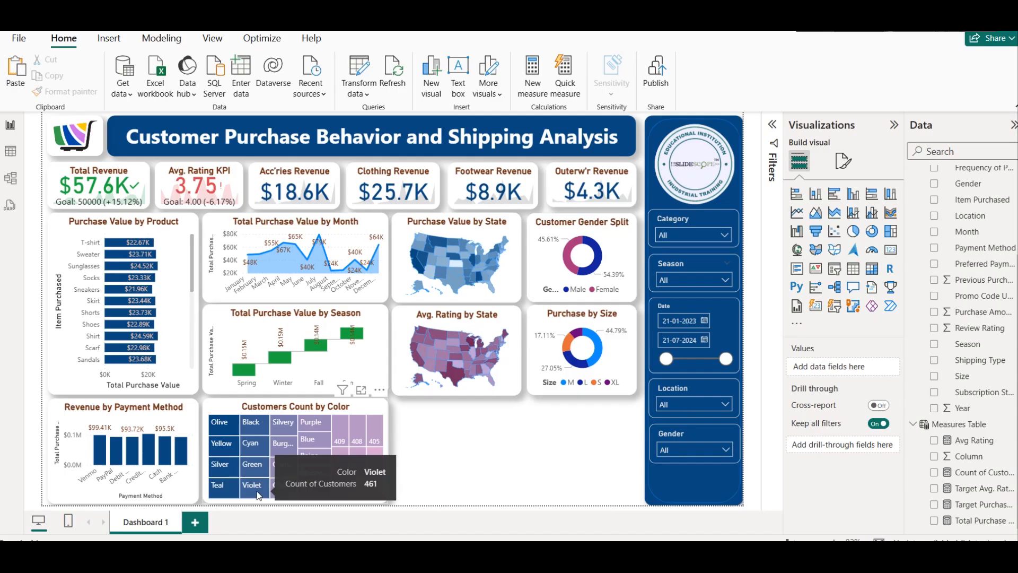
Duplicate the Gender slicer and place the copy directly below the original in the blue slicer column
{"action": "mouse_move", "coordinate": [255, 447]}
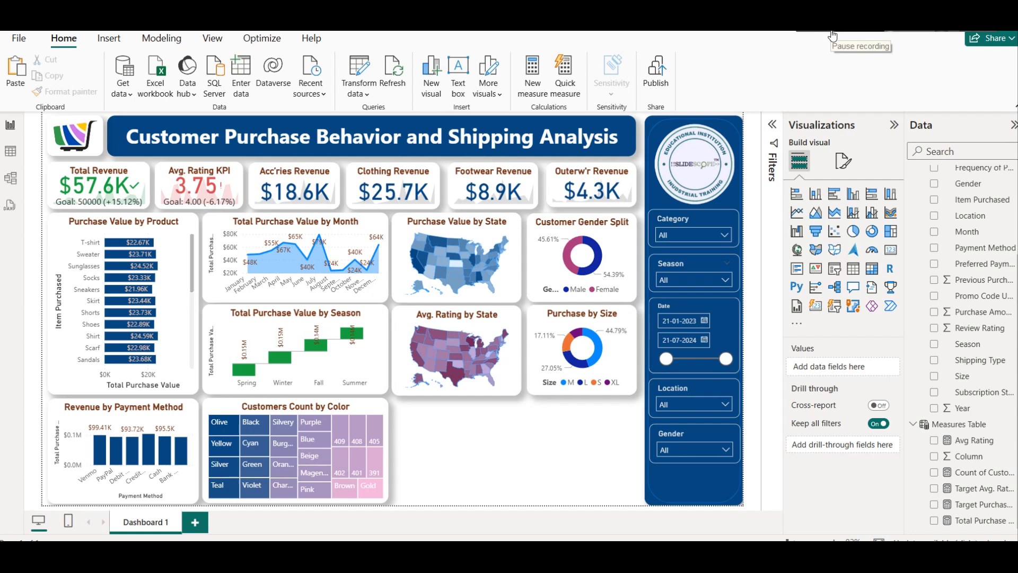
{"action": "left_click", "coordinate": [676, 435]}
{"action": "left_click_drag", "start_coordinate": [675, 431], "coordinate": [674, 434]}
{"action": "key", "text": "Down"}
{"action": "key", "text": "Down"}
{"action": "key", "text": "Down"}
{"action": "key", "text": "Down"}
{"action": "key", "text": "Down"}
{"action": "key", "text": "Down"}
{"action": "key", "text": "Down"}
{"action": "key", "text": "Down"}
{"action": "key", "text": "Down"}
{"action": "key", "text": "Down"}
{"action": "key", "text": "Down"}
{"action": "key", "text": "Down"}
{"action": "key", "text": "Down"}
{"action": "key", "text": "Down"}
{"action": "key", "text": "Down"}
{"action": "key", "text": "Down"}
{"action": "key", "text": "Down"}
{"action": "key", "text": "Down"}
{"action": "key", "text": "Down"}
{"action": "key", "text": "Down"}
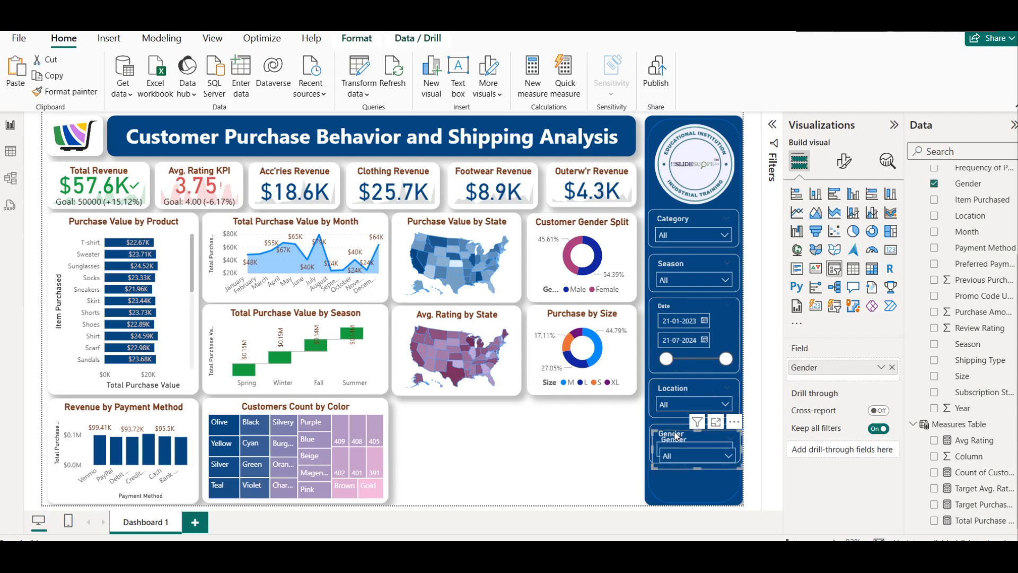
{"action": "key", "text": "Down"}
{"action": "key", "text": "Down"}
{"action": "key", "text": "Down"}
{"action": "key", "text": "Down"}
{"action": "key", "text": "Down"}
{"action": "key", "text": "Down"}
{"action": "key", "text": "Down"}
{"action": "key", "text": "Down"}
{"action": "key", "text": "Down"}
{"action": "key", "text": "Down"}
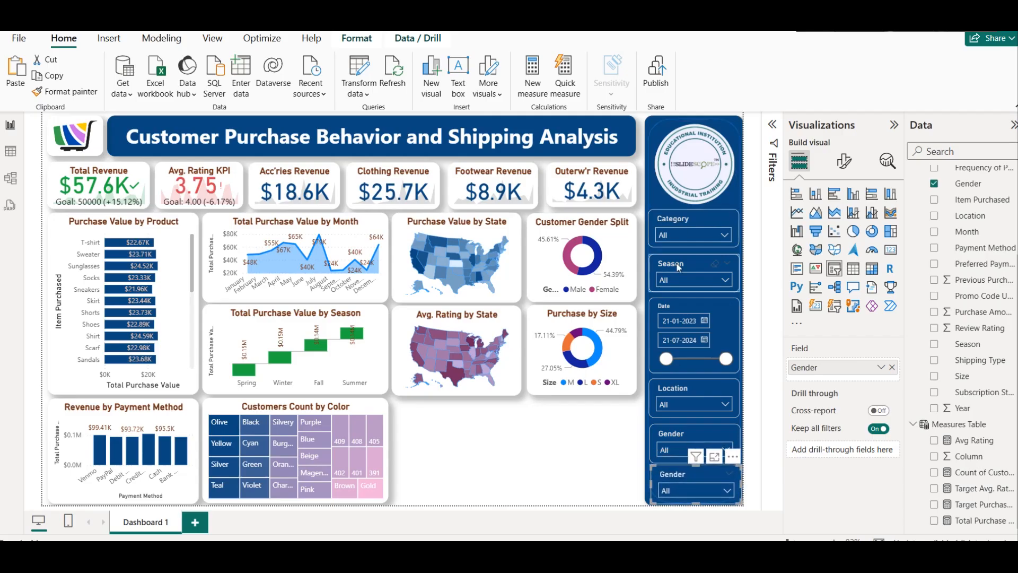
Nudge the Season, Date, Location and both Gender slicers slightly upward to even out their spacing in the blue column
{"action": "left_click", "coordinate": [678, 304]}
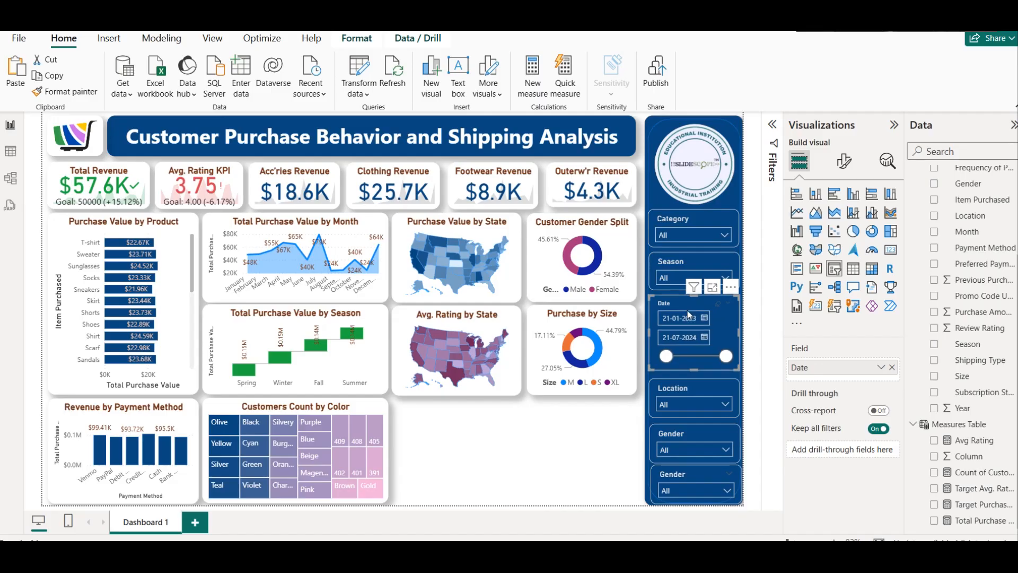
{"action": "left_click", "coordinate": [670, 387]}
{"action": "left_click", "coordinate": [674, 426]}
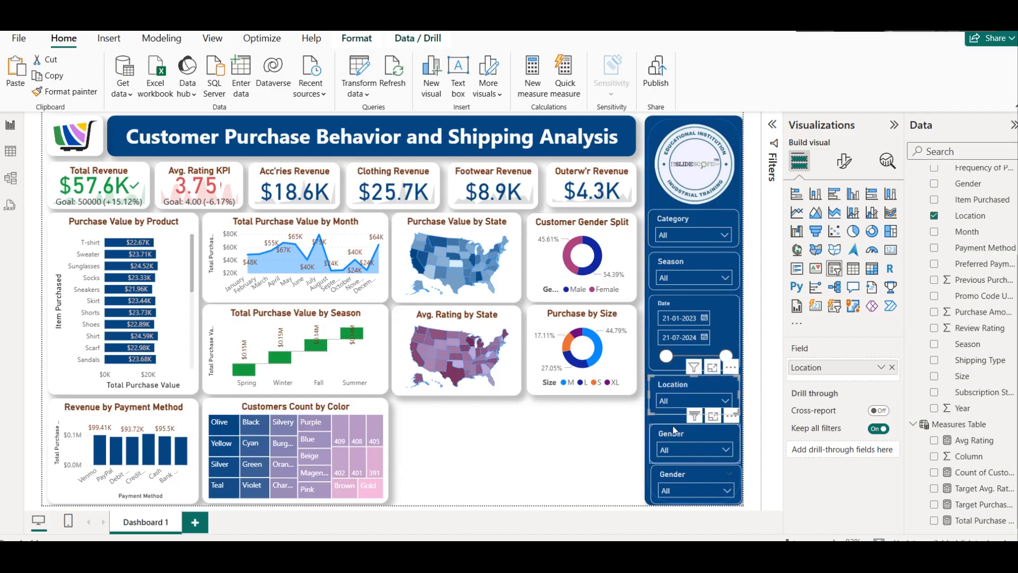
{"action": "key", "text": "Up"}
{"action": "key", "text": "Up"}
{"action": "key", "text": "Up"}
{"action": "key", "text": "Up"}
{"action": "key", "text": "Up"}
{"action": "key", "text": "Up"}
{"action": "key", "text": "Up"}
{"action": "key", "text": "Up"}
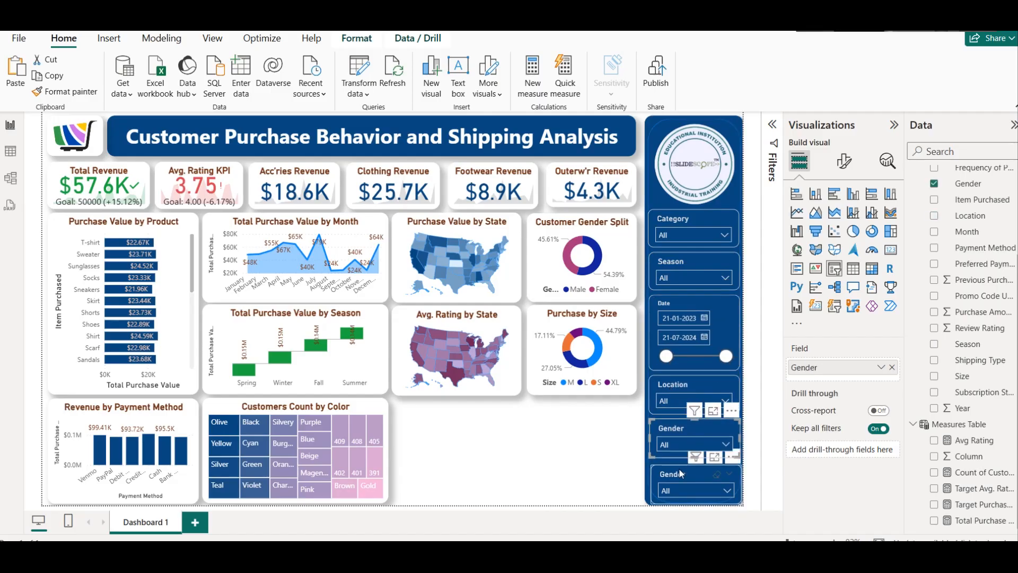
{"action": "left_click", "coordinate": [679, 468]}
{"action": "key", "text": "Up"}
{"action": "key", "text": "Up"}
{"action": "key", "text": "Up"}
{"action": "key", "text": "Up"}
{"action": "key", "text": "Up"}
{"action": "key", "text": "Up"}
{"action": "key", "text": "Up"}
{"action": "key", "text": "Up"}
{"action": "key", "text": "Right"}
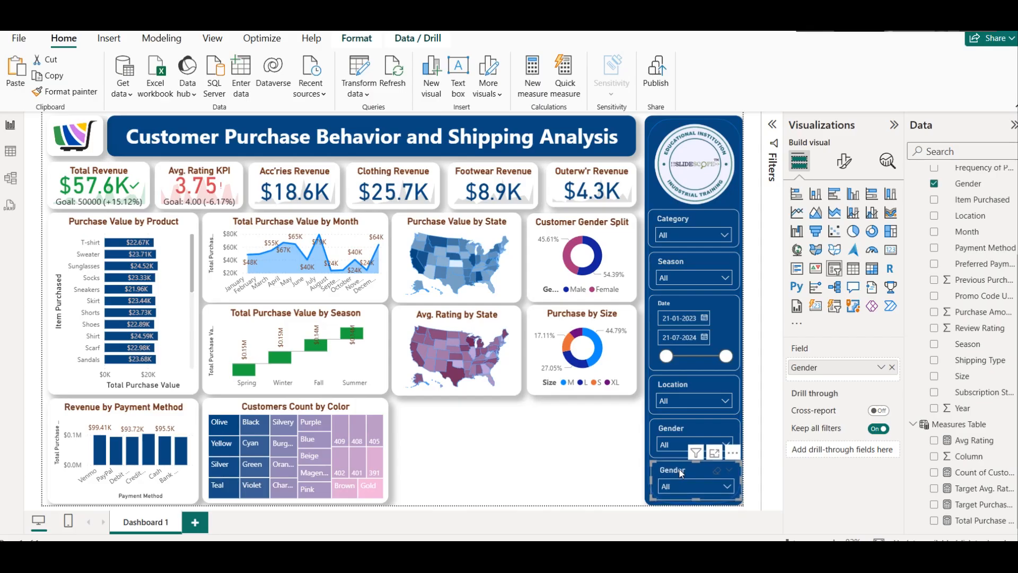
Replace the Gender field with Color in the lowest slicer and deselect it
{"action": "left_click", "coordinate": [894, 368]}
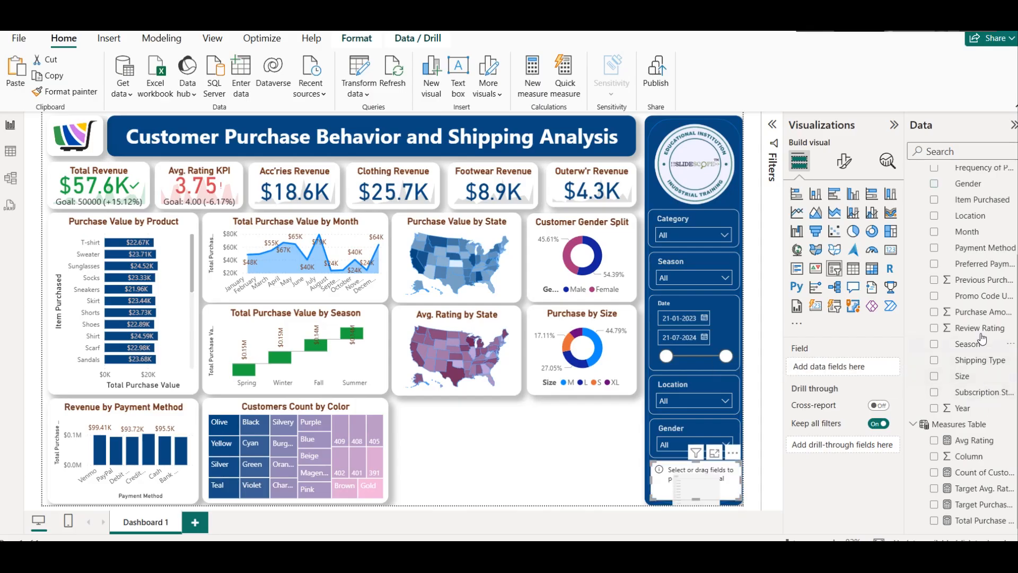
{"action": "scroll", "coordinate": [976, 244], "scroll_direction": "up", "scroll_amount": 2}
{"action": "scroll", "coordinate": [975, 245], "scroll_direction": "up", "scroll_amount": 1}
{"action": "left_click_drag", "start_coordinate": [978, 223], "coordinate": [836, 376]}
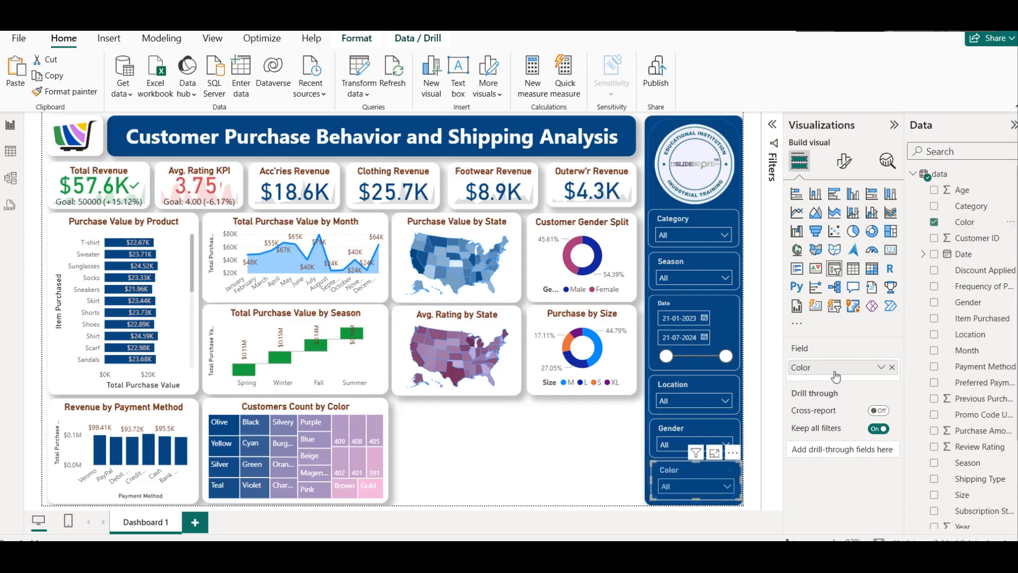
{"action": "left_click", "coordinate": [580, 472]}
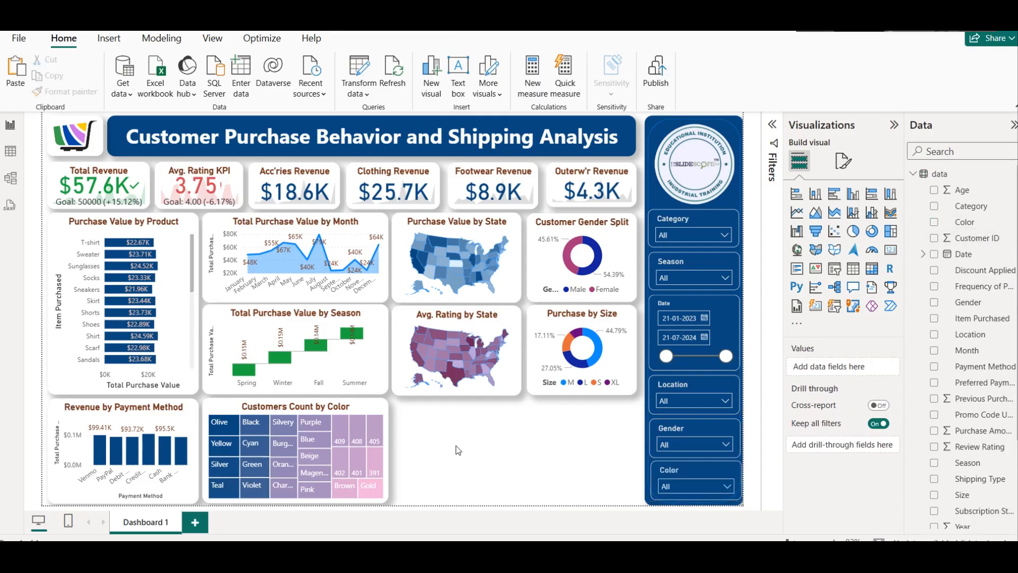
Examine the data table's columns, including the values in Subscription Status, Discount Applied and Promo Code Used
{"action": "left_click", "coordinate": [10, 151]}
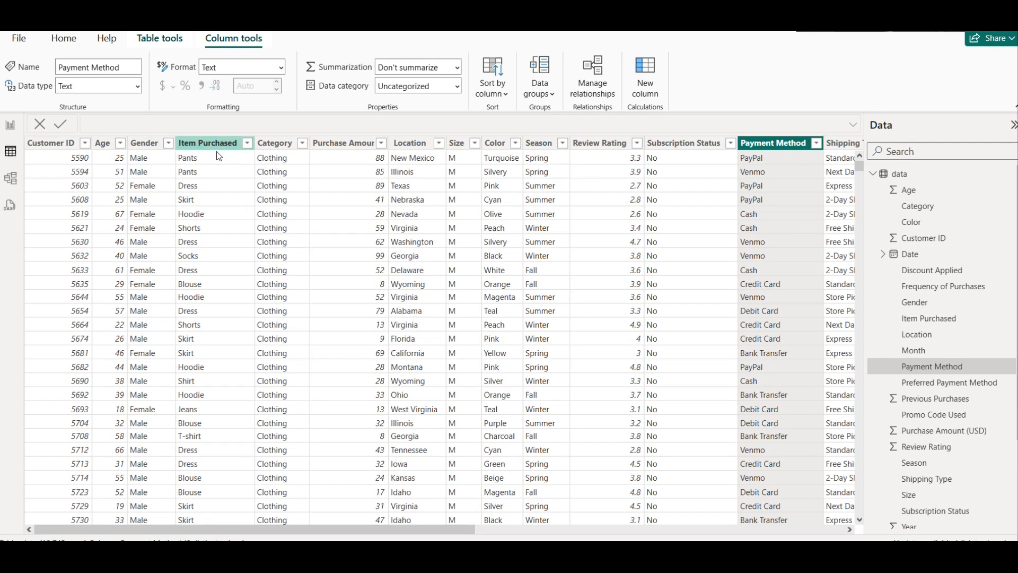
{"action": "left_click", "coordinate": [731, 143]}
{"action": "left_click", "coordinate": [747, 112]}
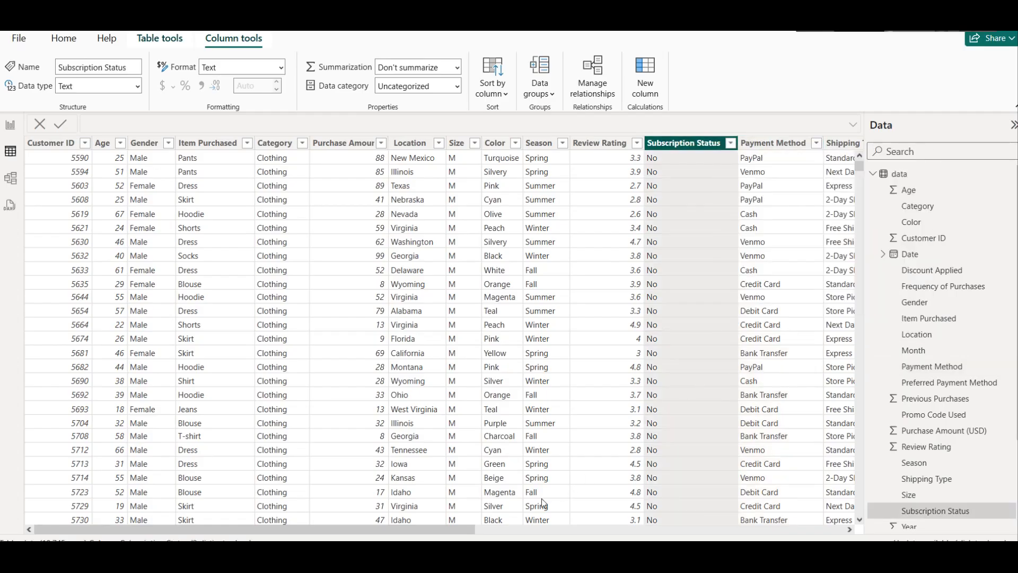
{"action": "left_click_drag", "start_coordinate": [462, 529], "coordinate": [676, 526]}
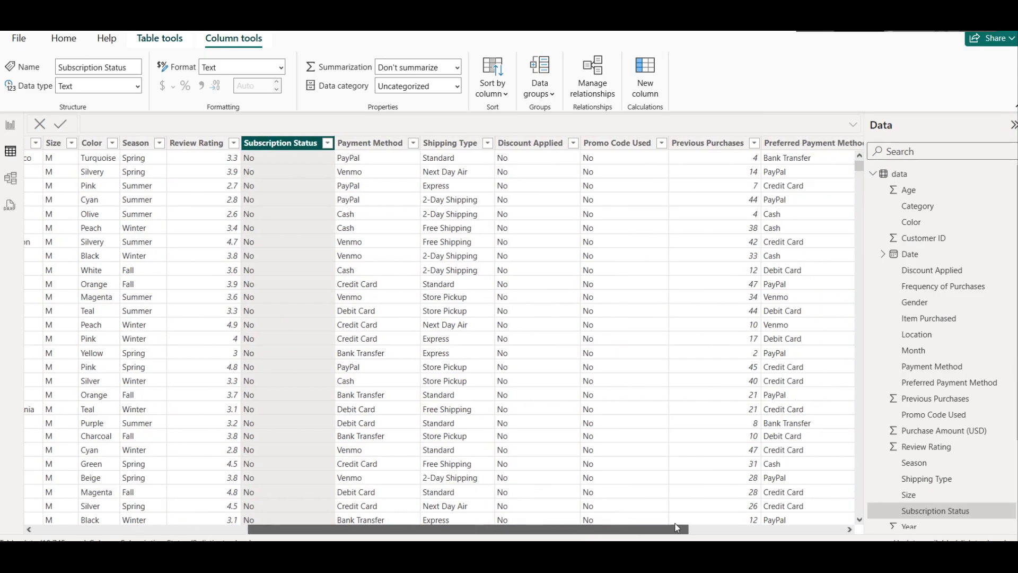
{"action": "left_click", "coordinate": [573, 145]}
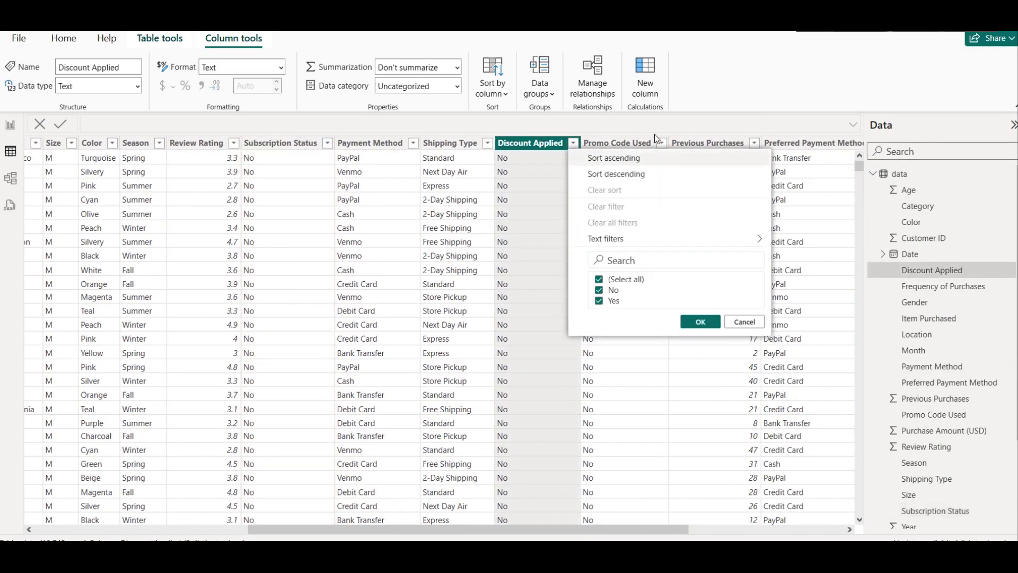
{"action": "left_click", "coordinate": [661, 142]}
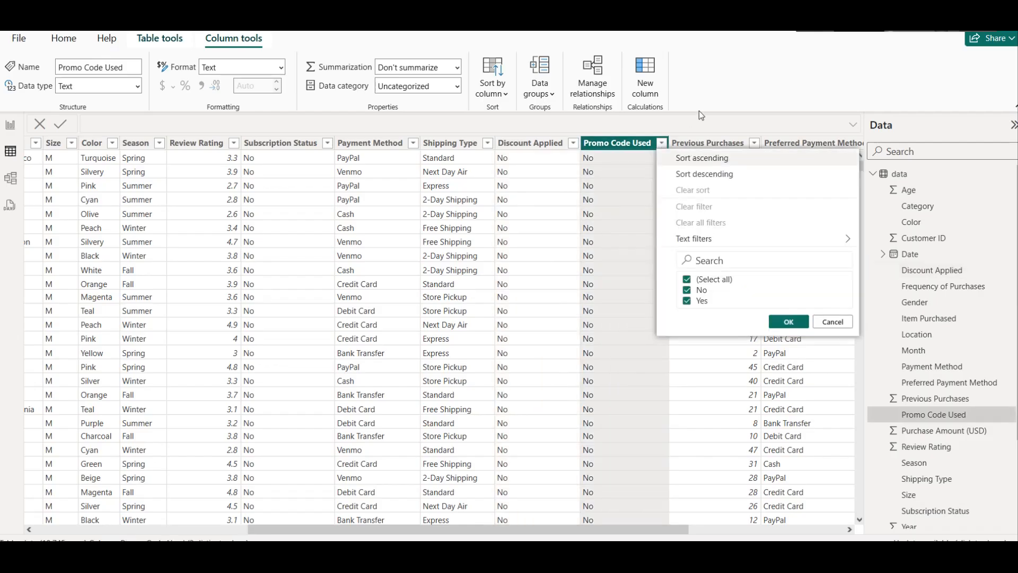
{"action": "left_click", "coordinate": [698, 110]}
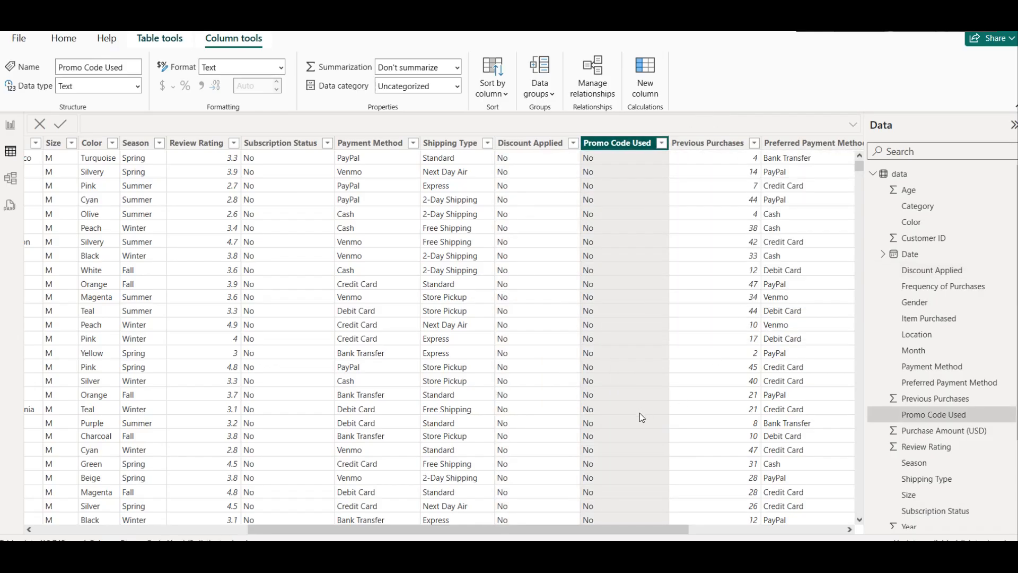
{"action": "left_click_drag", "start_coordinate": [663, 526], "coordinate": [446, 485]}
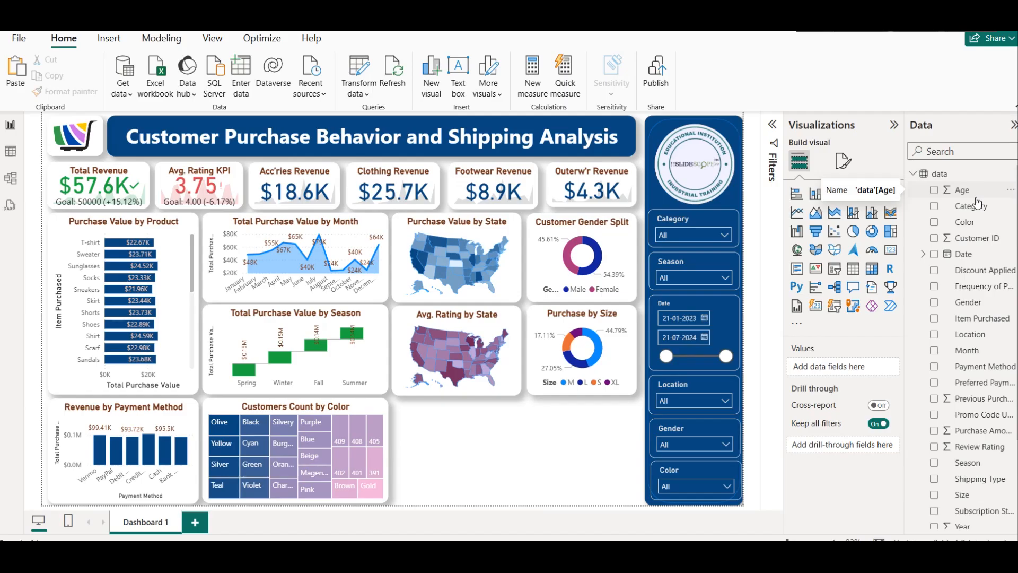
Create a bin group from the Age field with the bin type Number of bins and a bin count of 10
{"action": "left_click", "coordinate": [1010, 192]}
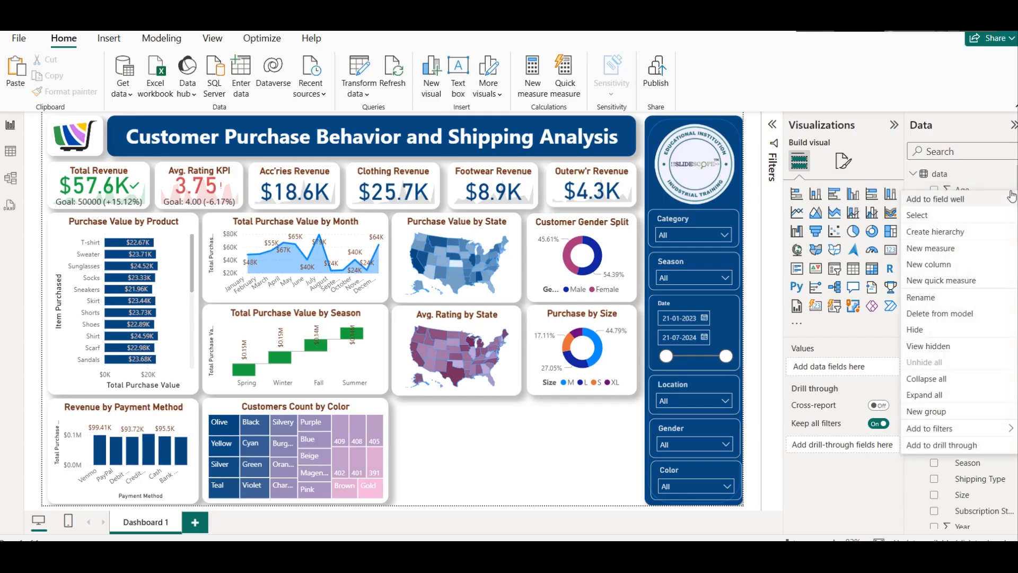
{"action": "left_click", "coordinate": [931, 411]}
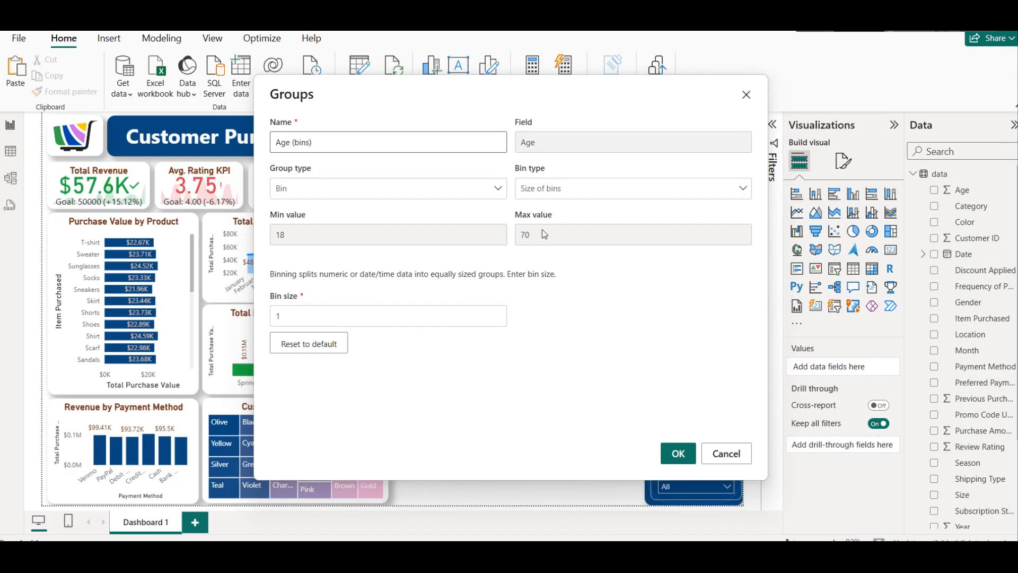
{"action": "left_click", "coordinate": [471, 306]}
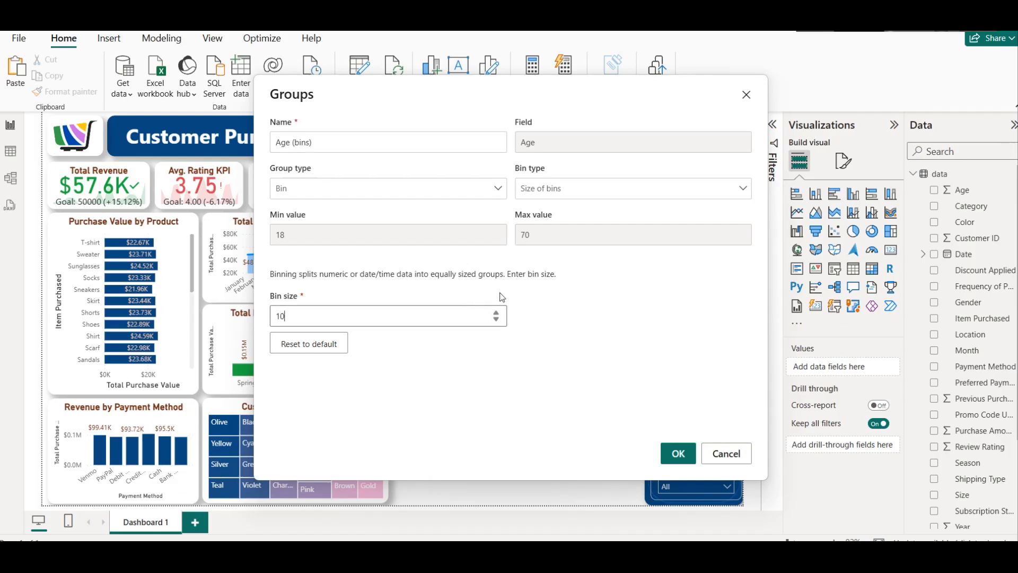
{"action": "left_click", "coordinate": [568, 197]}
{"action": "left_click", "coordinate": [566, 230]}
{"action": "left_click", "coordinate": [401, 317]}
{"action": "key", "text": "ctrl+a"}
{"action": "type", "text": "10"}
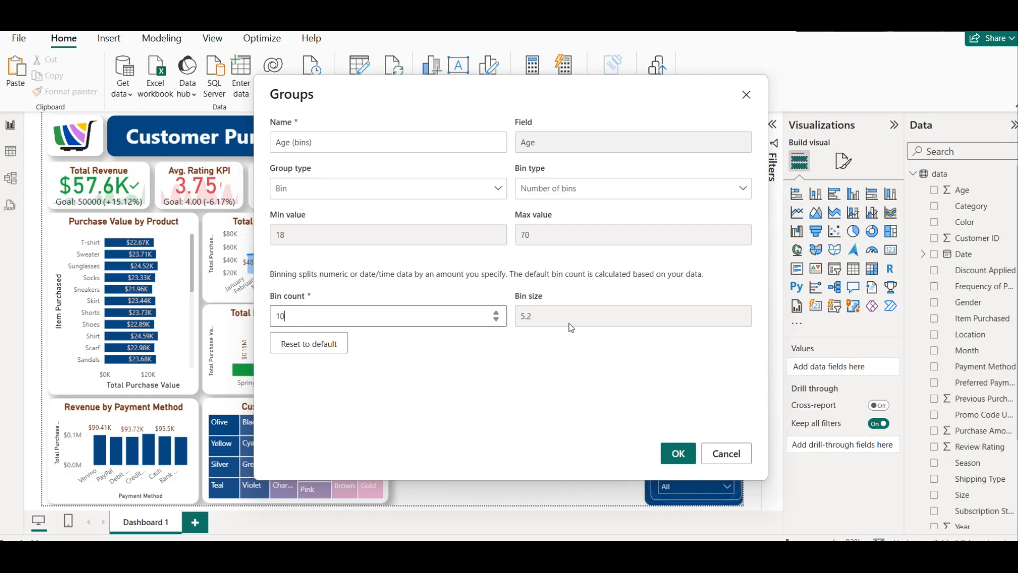
{"action": "left_click", "coordinate": [667, 456]}
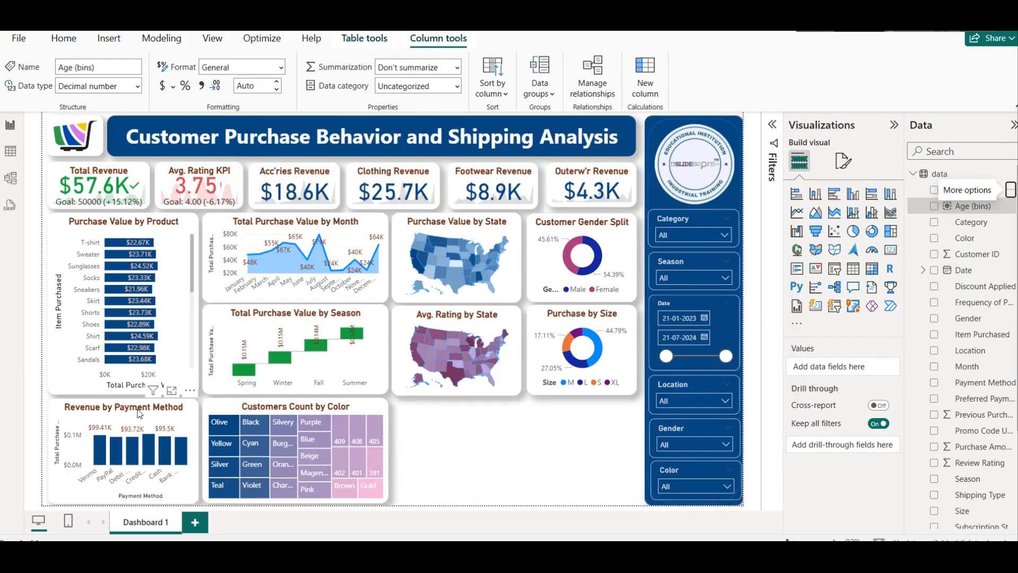
Duplicate the Revenue by Payment Method chart, place the copy beside the color treemap and widen it to the donut charts' outer edge
{"action": "left_click", "coordinate": [166, 430]}
{"action": "key", "text": "ctrl+c"}
{"action": "key", "text": "ctrl+v"}
{"action": "left_click_drag", "start_coordinate": [166, 430], "coordinate": [475, 438]}
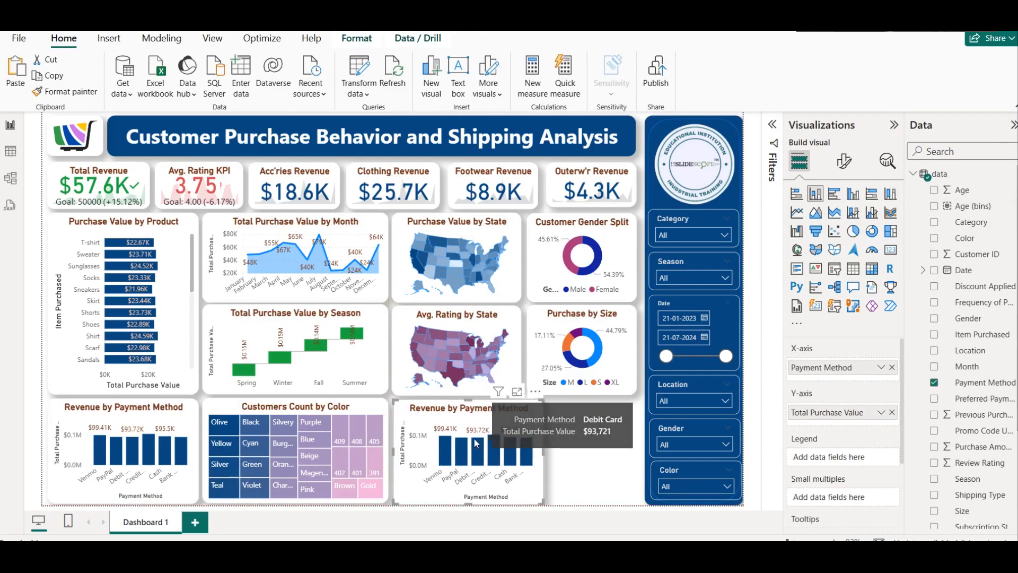
{"action": "left_click_drag", "start_coordinate": [544, 448], "coordinate": [636, 456]}
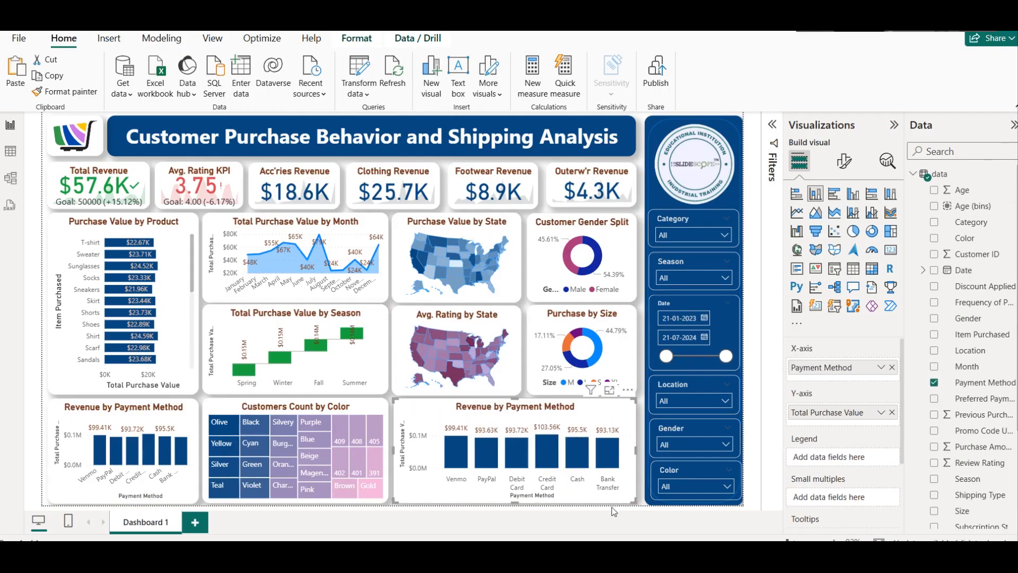
Replace the copied column chart's fields with Category on the X-axis and Count of Customers on the Y-axis
{"action": "left_click", "coordinate": [893, 367]}
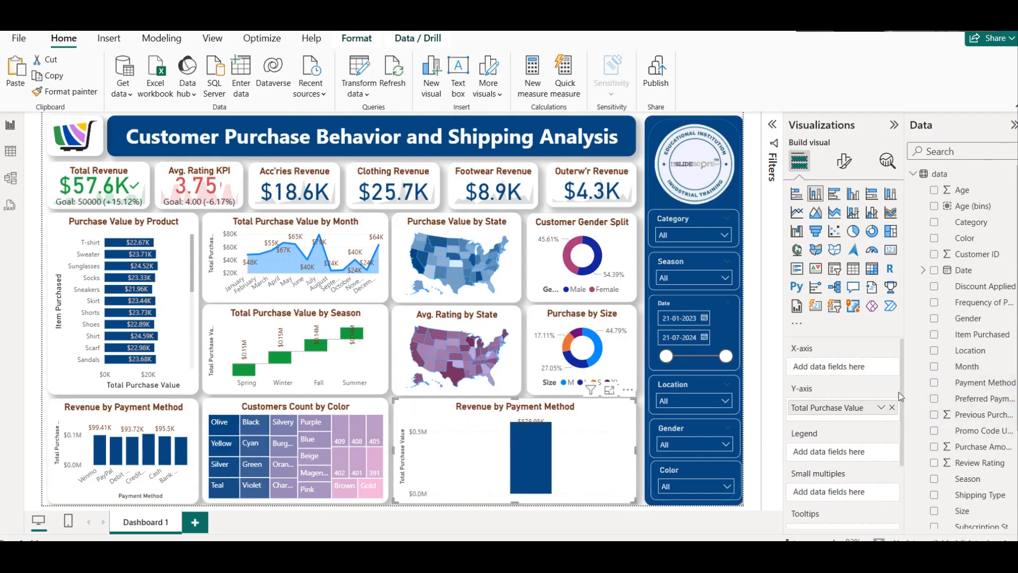
{"action": "left_click", "coordinate": [892, 409]}
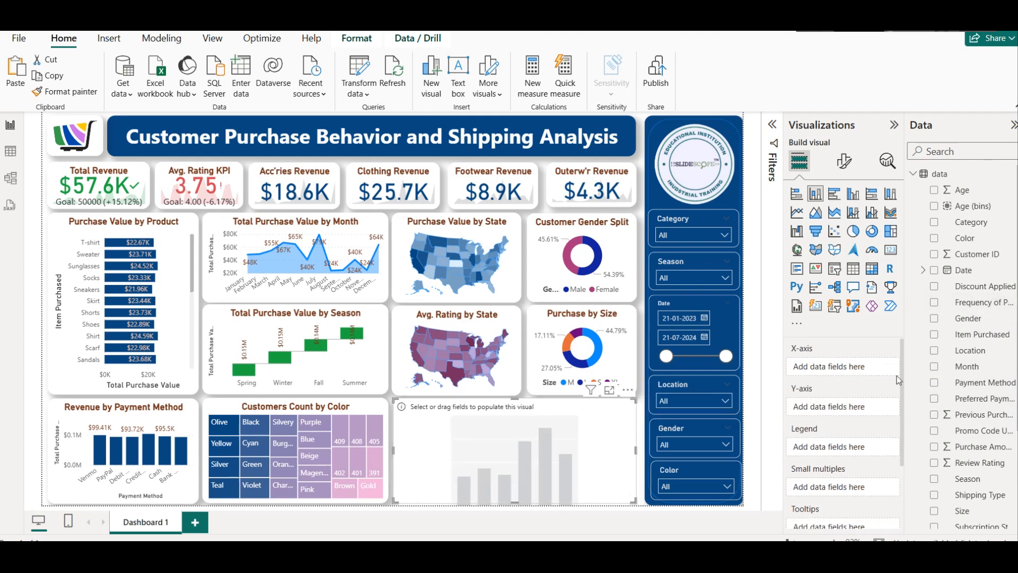
{"action": "left_click_drag", "start_coordinate": [970, 222], "coordinate": [843, 365]}
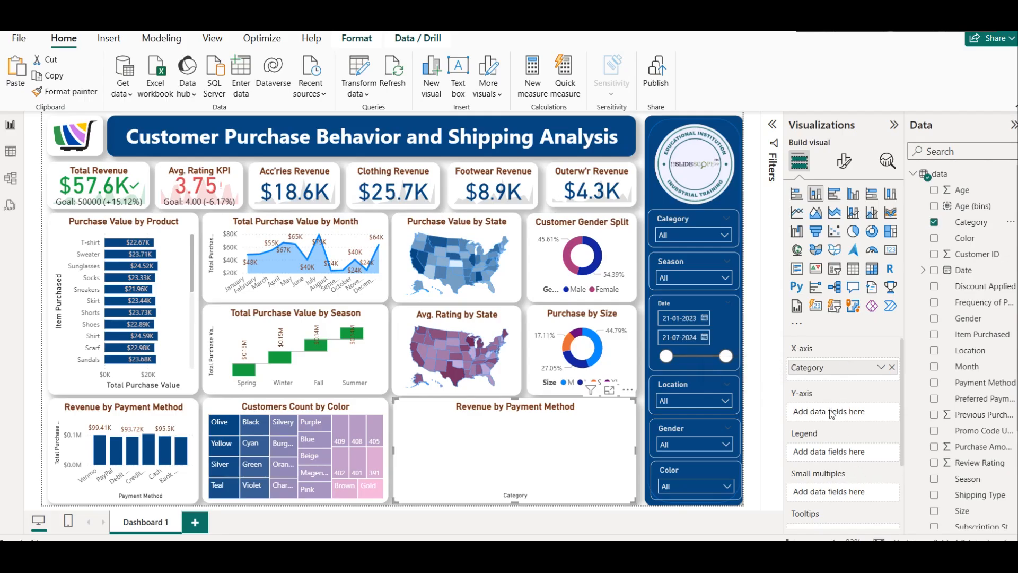
{"action": "scroll", "coordinate": [988, 455], "scroll_direction": "down", "scroll_amount": 3}
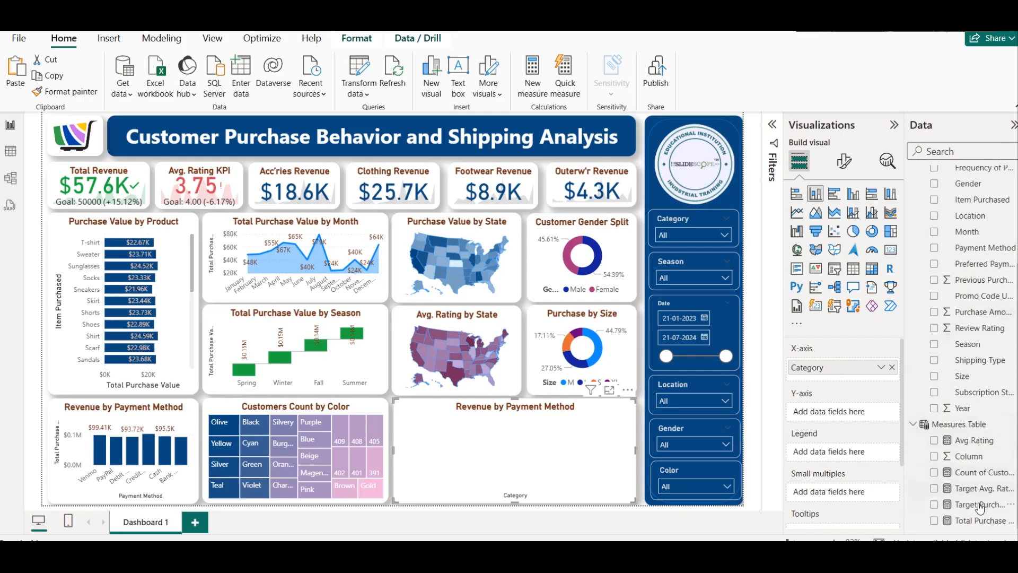
{"action": "left_click_drag", "start_coordinate": [978, 472], "coordinate": [846, 418]}
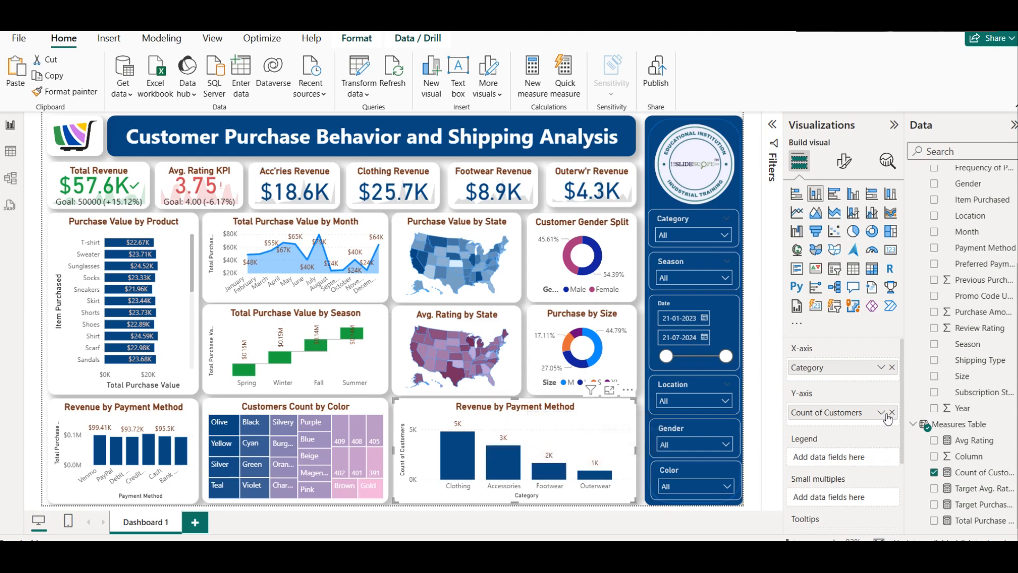
Replace Category with Age (bins) on the X-axis of the copied column chart
{"action": "left_click", "coordinate": [891, 367]}
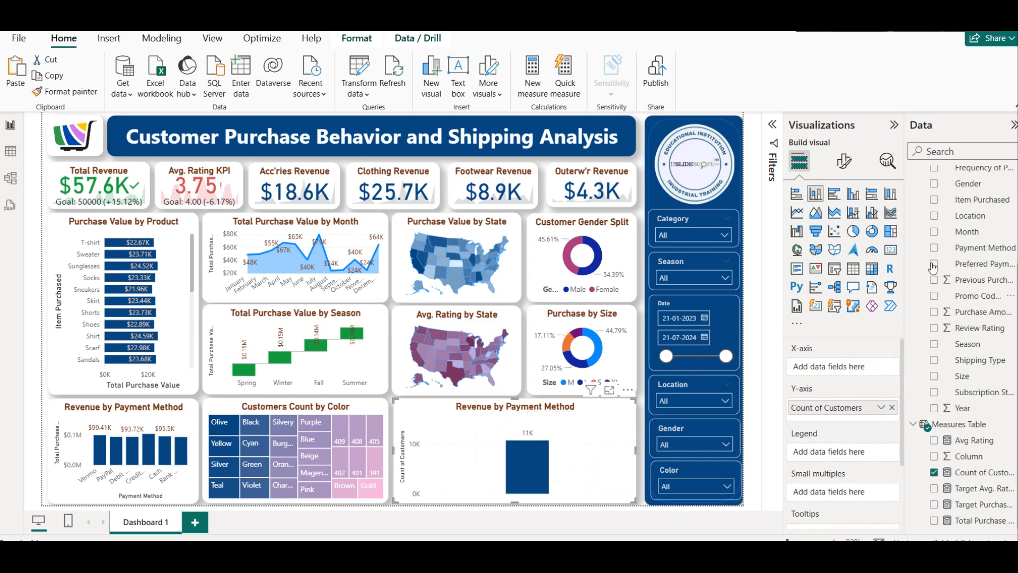
{"action": "scroll", "coordinate": [933, 267], "scroll_direction": "up", "scroll_amount": 5}
{"action": "left_click_drag", "start_coordinate": [970, 205], "coordinate": [846, 366]}
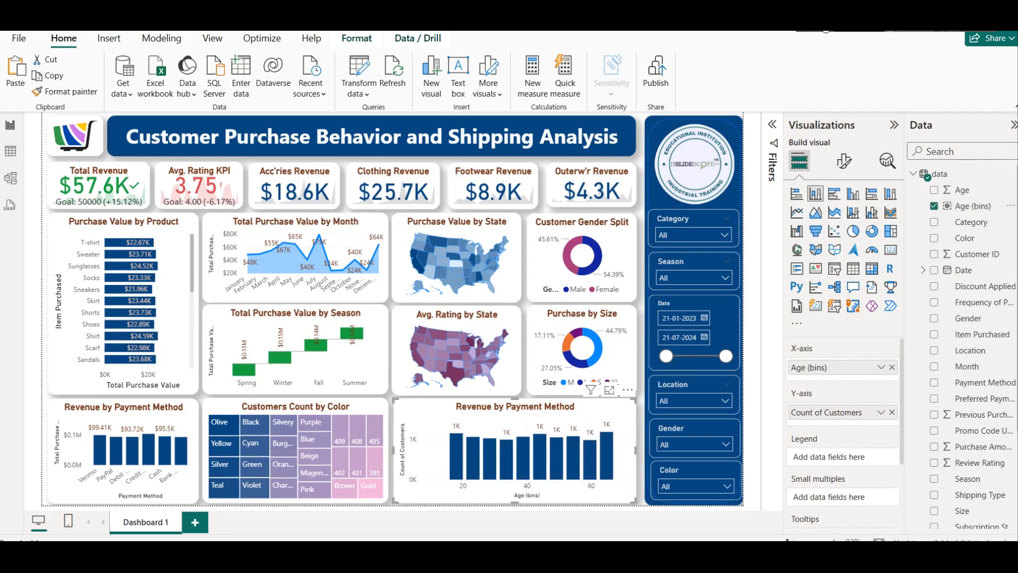
Title the copied column chart "Revenue Category by Age Group" and view it enlarged in focus mode before returning to the report
{"action": "scroll", "coordinate": [959, 345], "scroll_direction": "down", "scroll_amount": 5}
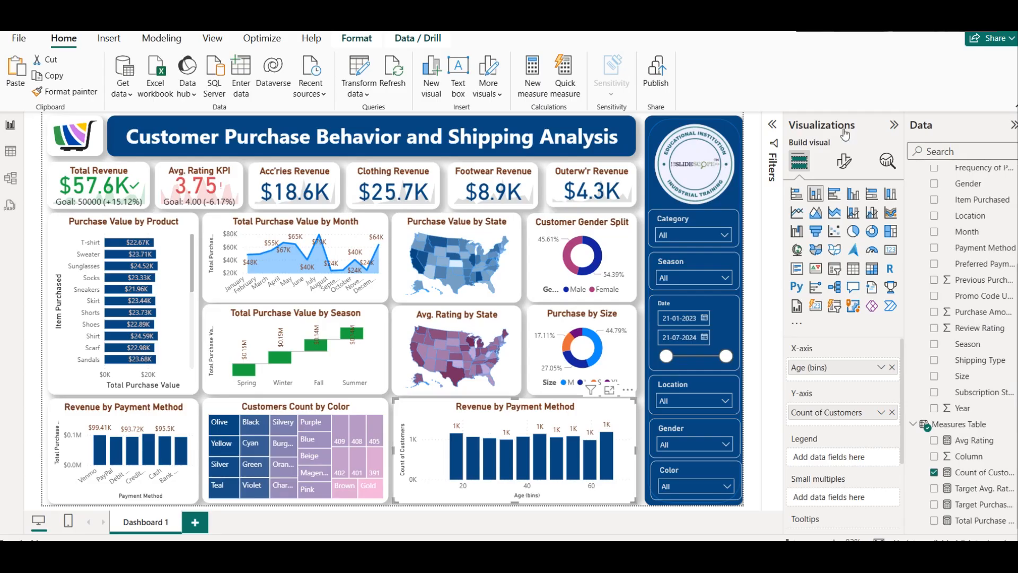
{"action": "left_click", "coordinate": [844, 159]}
{"action": "left_click", "coordinate": [846, 222]}
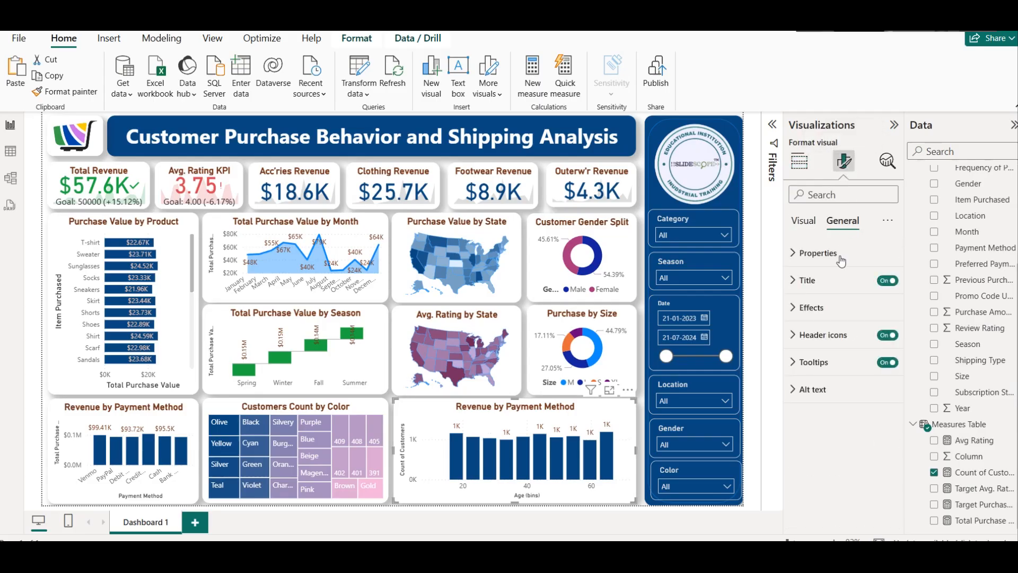
{"action": "left_click", "coordinate": [817, 280]}
{"action": "left_click", "coordinate": [825, 348]}
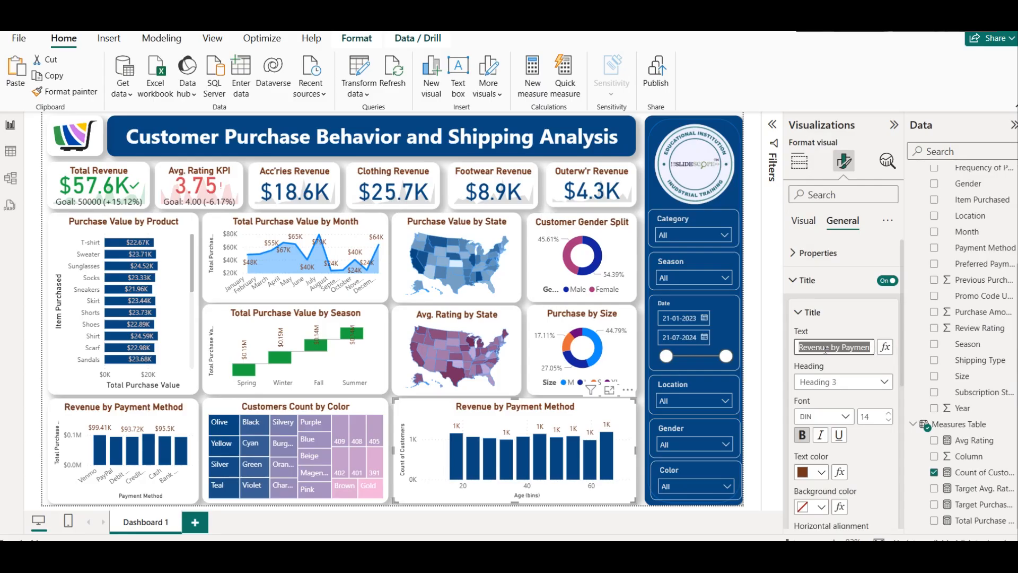
{"action": "type", "text": "Reve"}
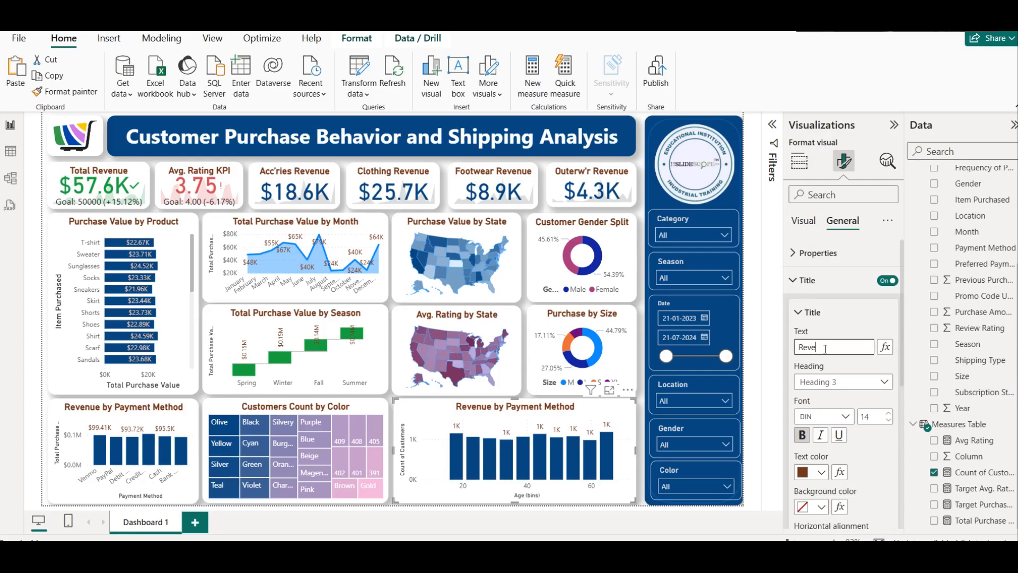
{"action": "type", "text": "nue Category by"}
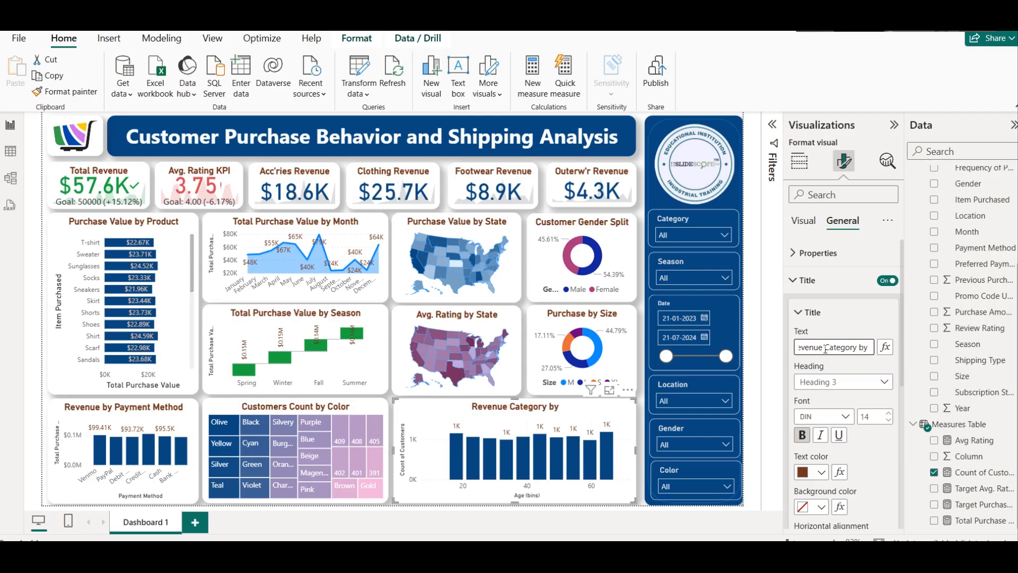
{"action": "type", "text": " Age Group"}
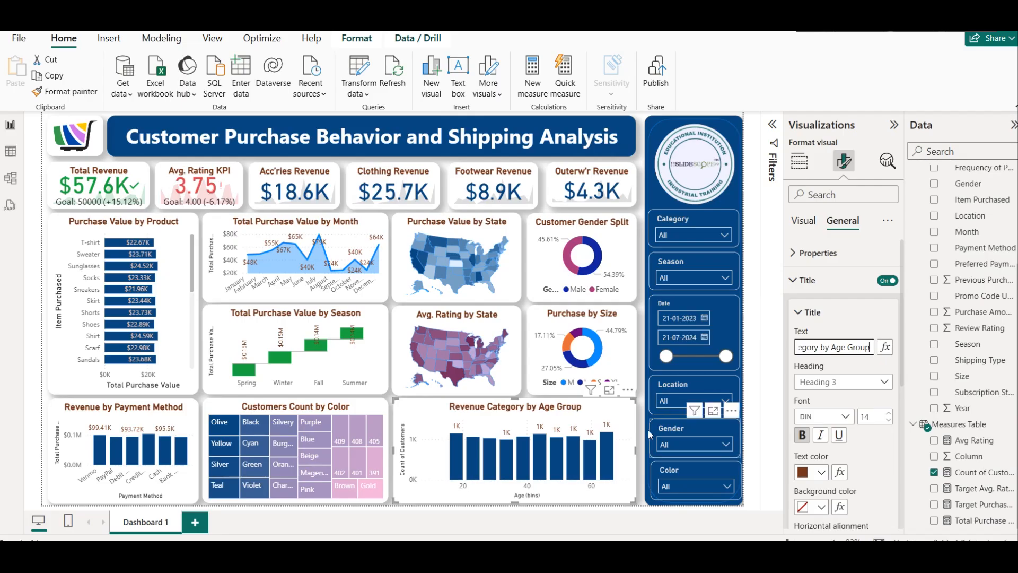
{"action": "left_click", "coordinate": [610, 390]}
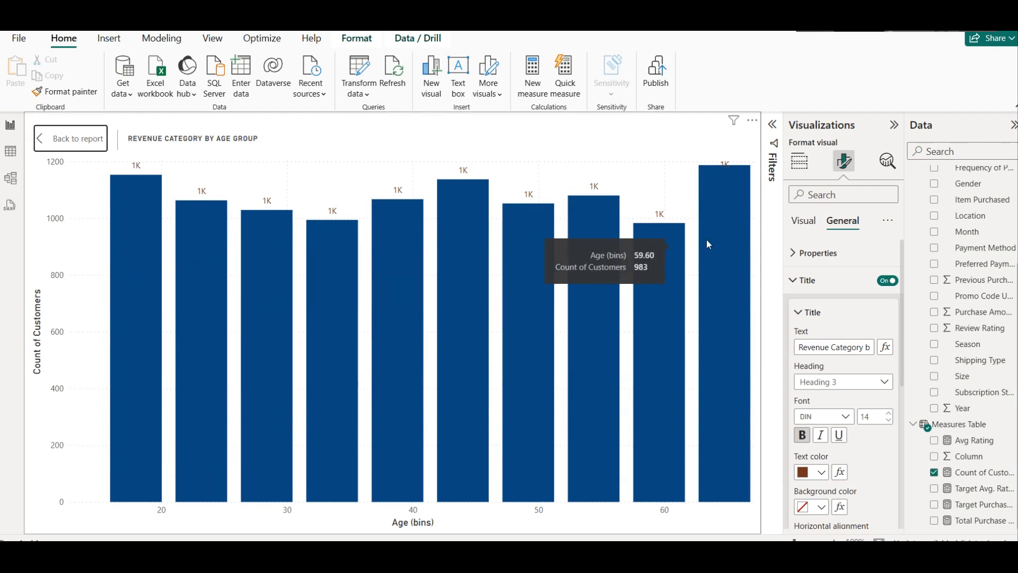
{"action": "left_click", "coordinate": [68, 142]}
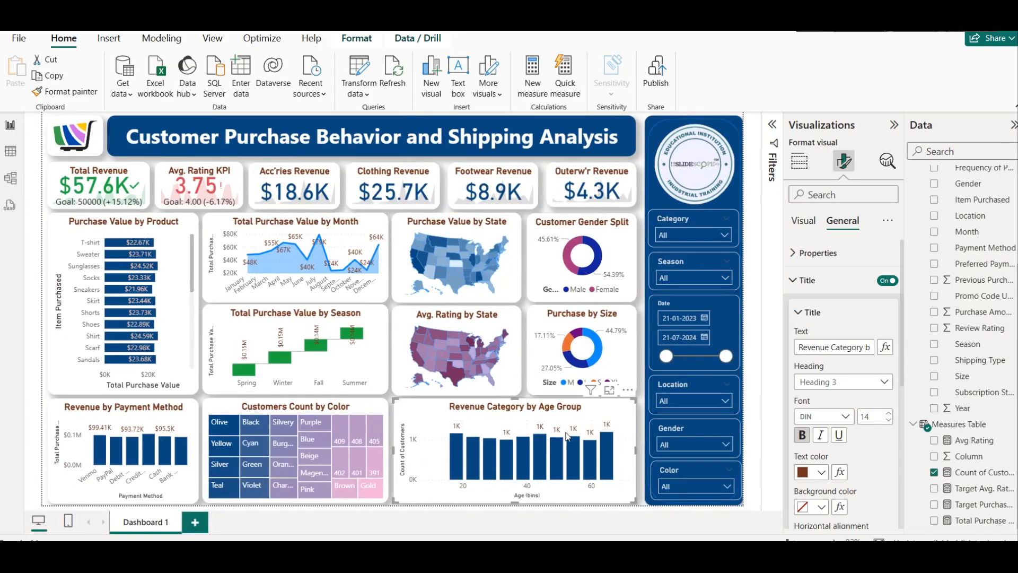
Set the display units of the age group chart's data label values to None
{"action": "scroll", "coordinate": [837, 450], "scroll_direction": "down", "scroll_amount": 5}
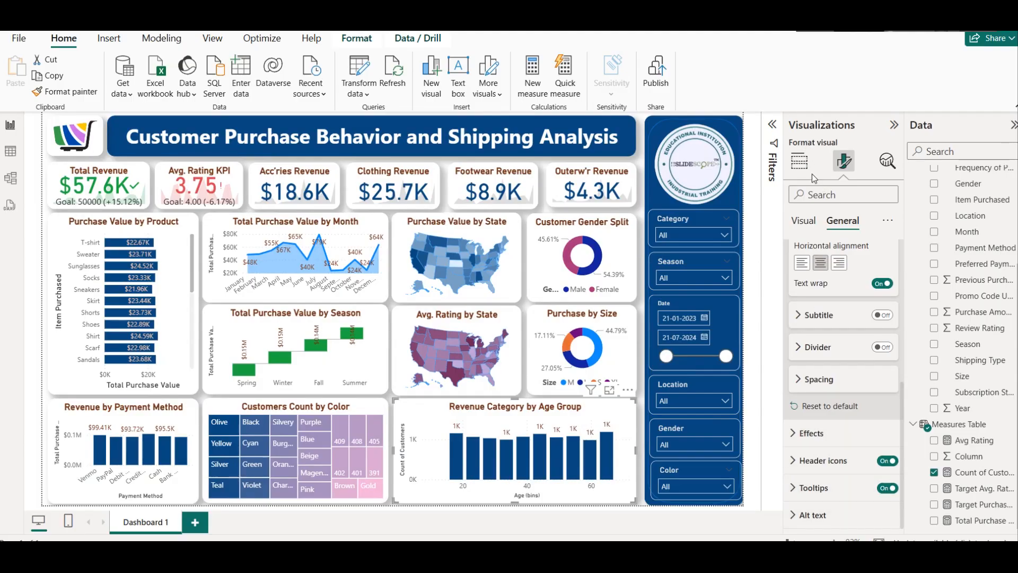
{"action": "scroll", "coordinate": [822, 339], "scroll_direction": "up", "scroll_amount": 4}
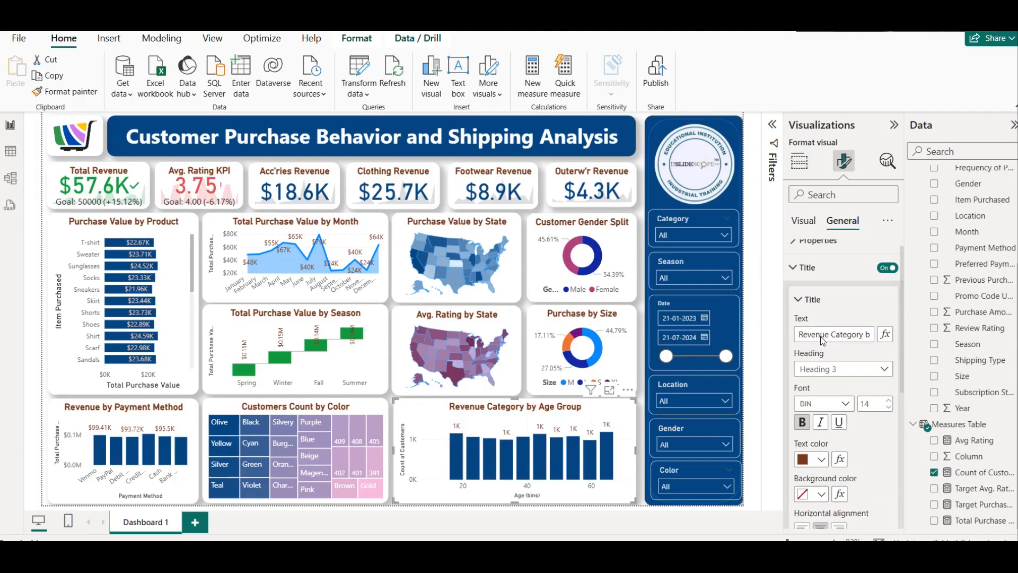
{"action": "left_click", "coordinate": [803, 220]}
{"action": "left_click", "coordinate": [828, 477]}
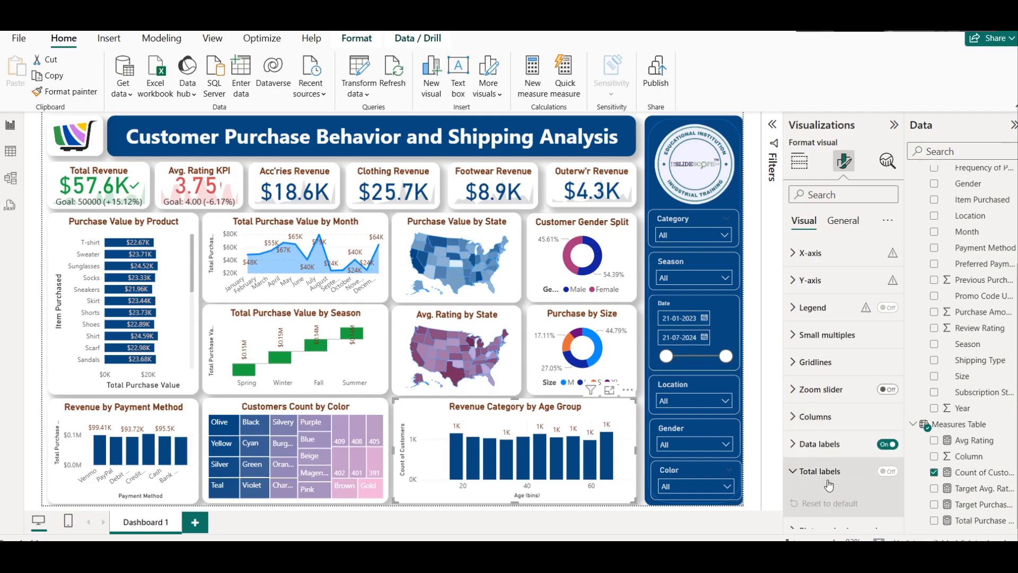
{"action": "left_click", "coordinate": [813, 443]}
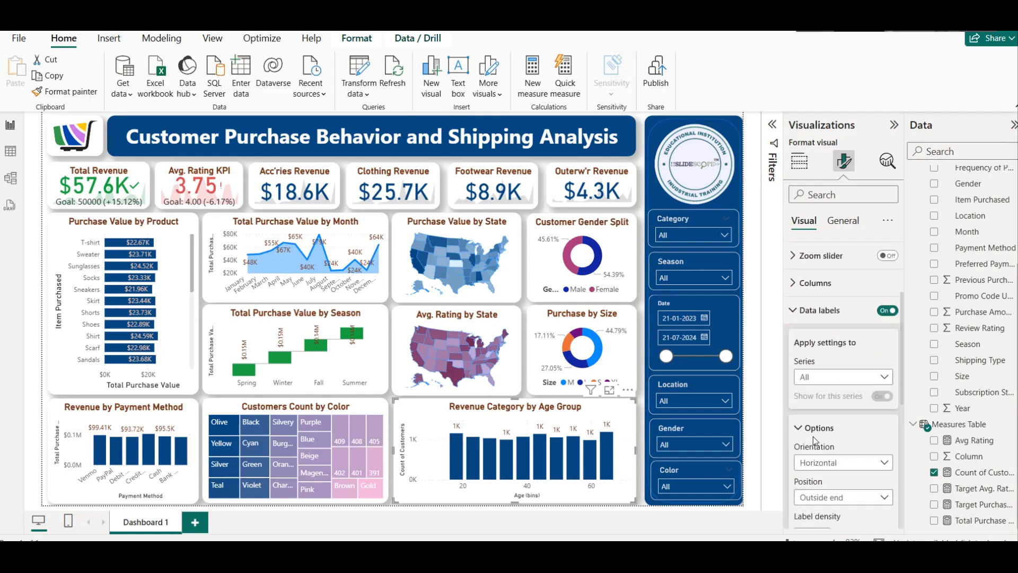
{"action": "scroll", "coordinate": [812, 440], "scroll_direction": "down", "scroll_amount": 3}
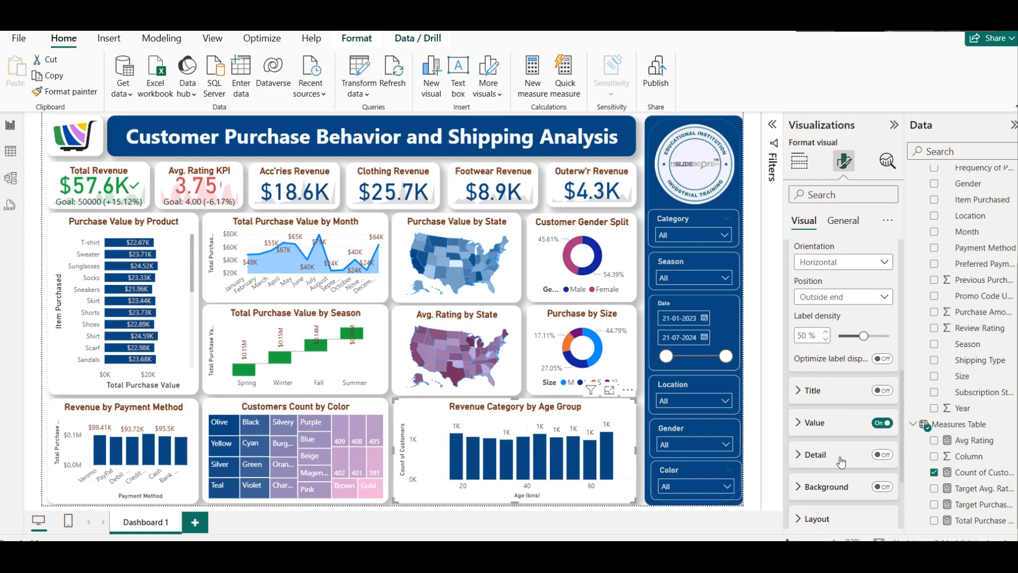
{"action": "left_click", "coordinate": [827, 429]}
{"action": "scroll", "coordinate": [825, 449], "scroll_direction": "down", "scroll_amount": 3}
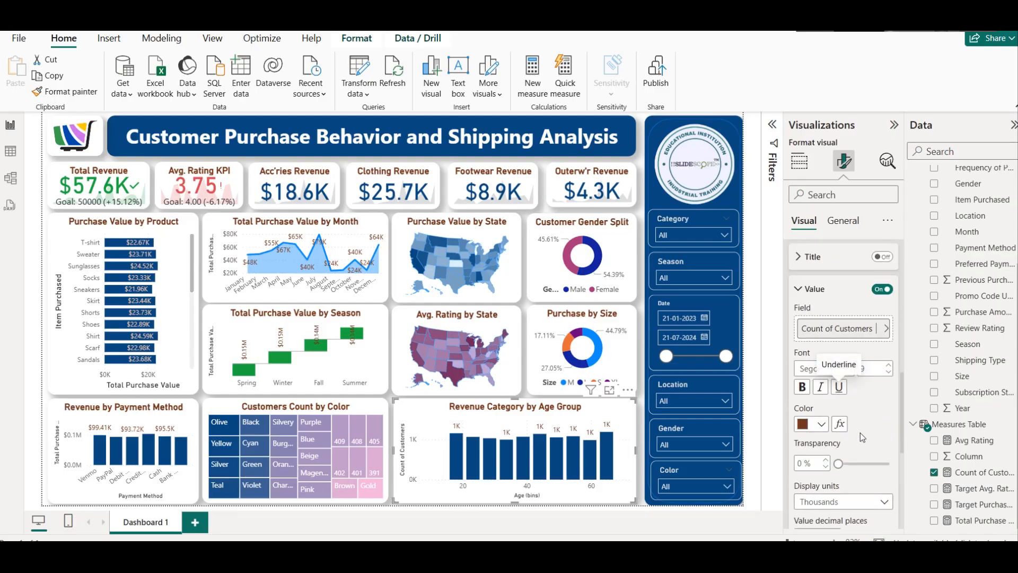
{"action": "scroll", "coordinate": [858, 429], "scroll_direction": "down", "scroll_amount": 1}
{"action": "left_click", "coordinate": [842, 433]}
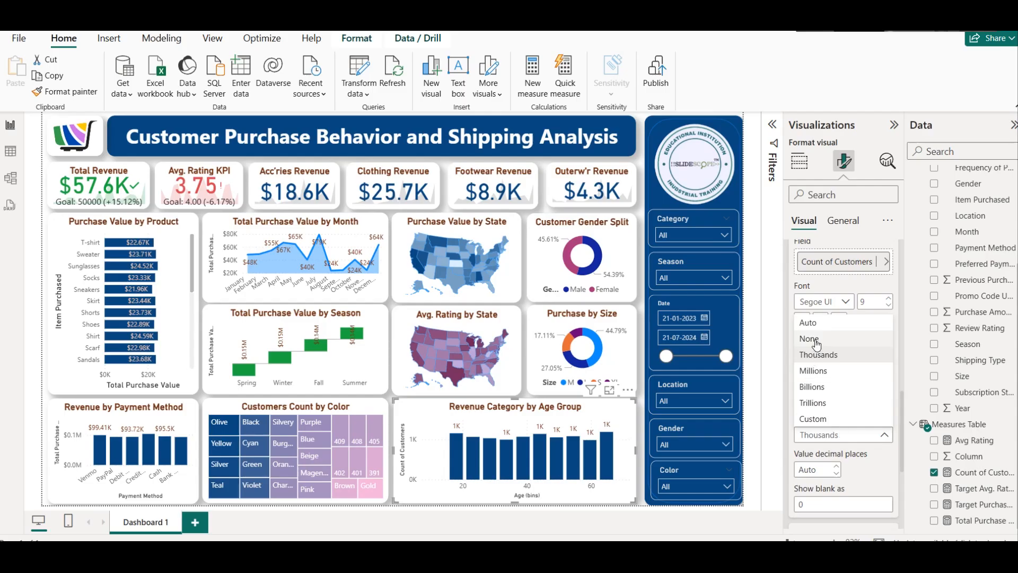
{"action": "left_click", "coordinate": [812, 338]}
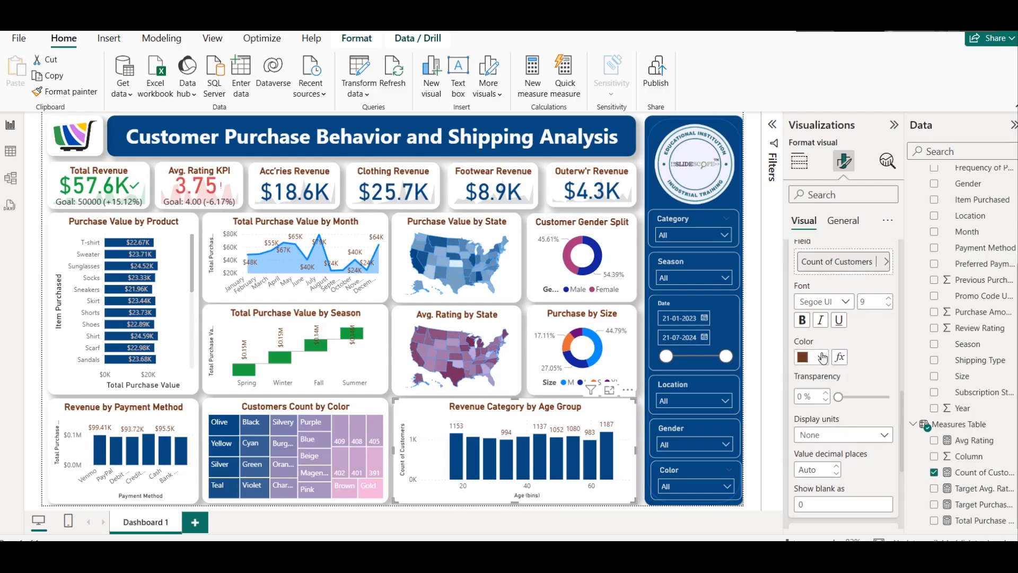
Examine the age group chart's column labels and last age bin in focus mode, and return to the report
{"action": "left_click", "coordinate": [609, 391]}
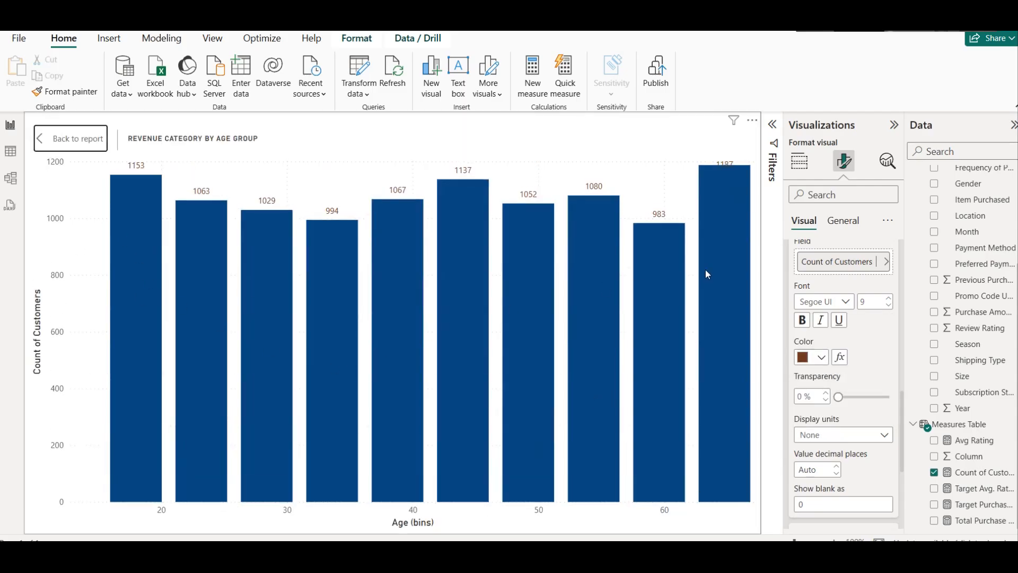
{"action": "mouse_move", "coordinate": [725, 269]}
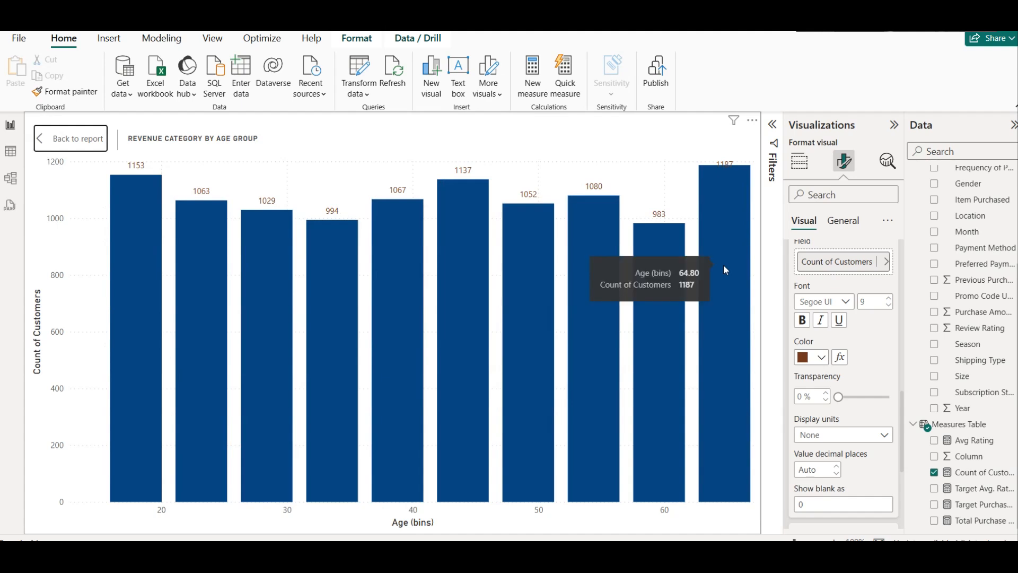
{"action": "left_click", "coordinate": [84, 139]}
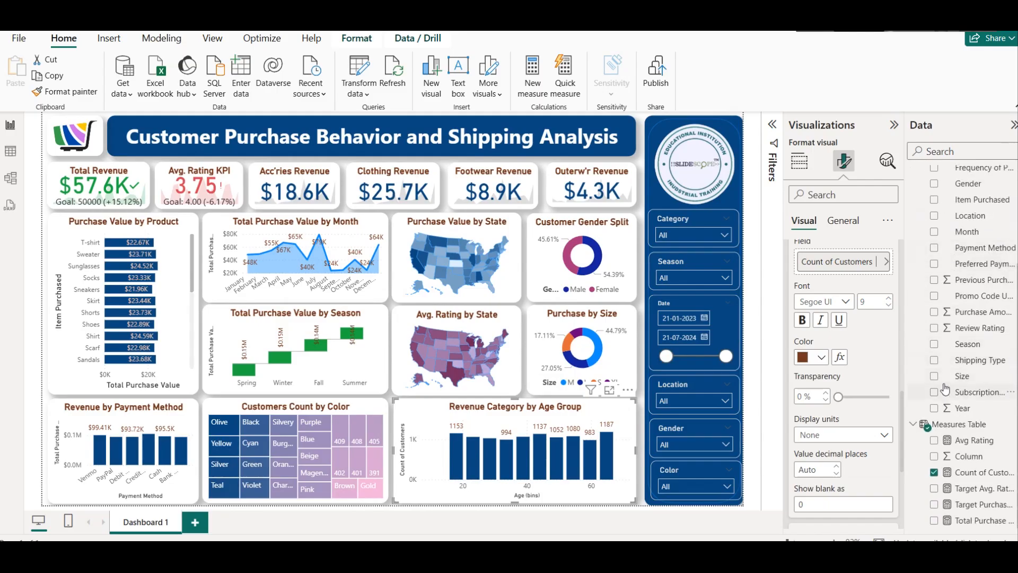
Start a Purchase Category calculated column in the data table using SWITCH on Purchase Amount: <= 33 "Low", <= 66 "Medium", otherwise "High"
{"action": "scroll", "coordinate": [946, 392], "scroll_direction": "up", "scroll_amount": 3}
{"action": "right_click", "coordinate": [924, 181]}
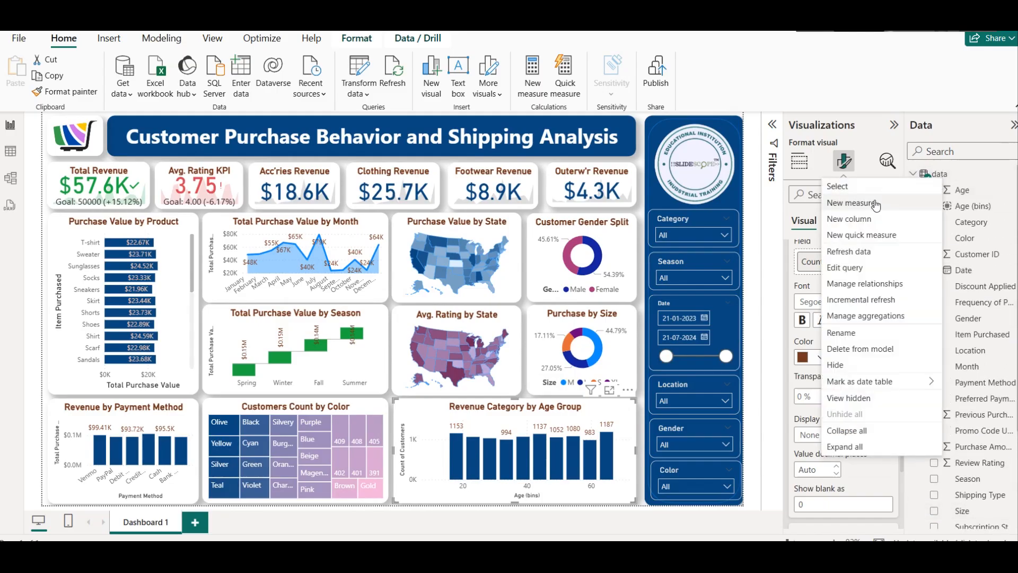
{"action": "left_click", "coordinate": [889, 219]}
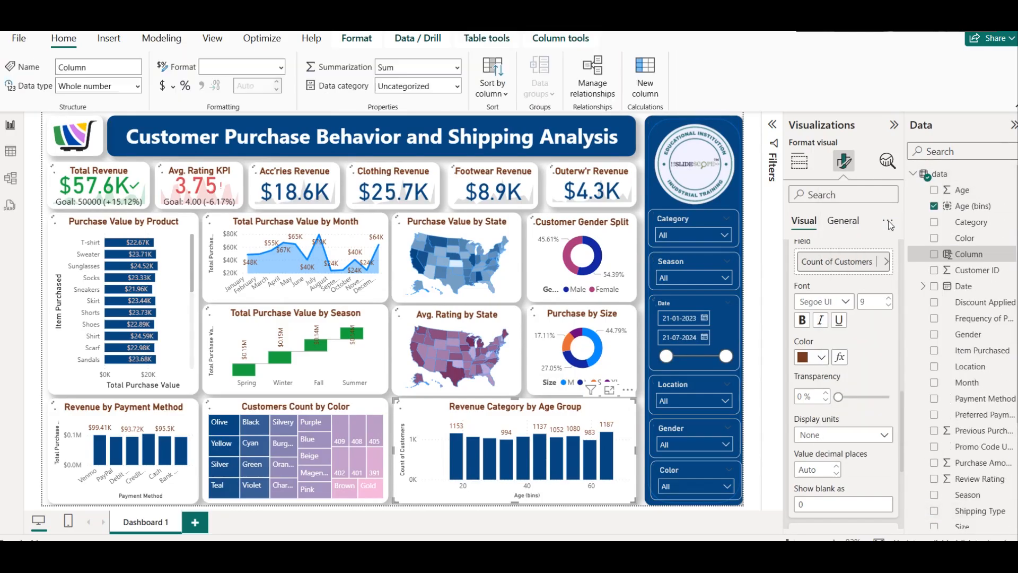
{"action": "type", "text": "Purchase Category = SWITCH(     TRUE(),     'YourTable'[Purchase Amount] <= 33, \"Low\",     'YourTable'[Purchase Amount] <= 66, \"Medium\",     \"High\" )"}
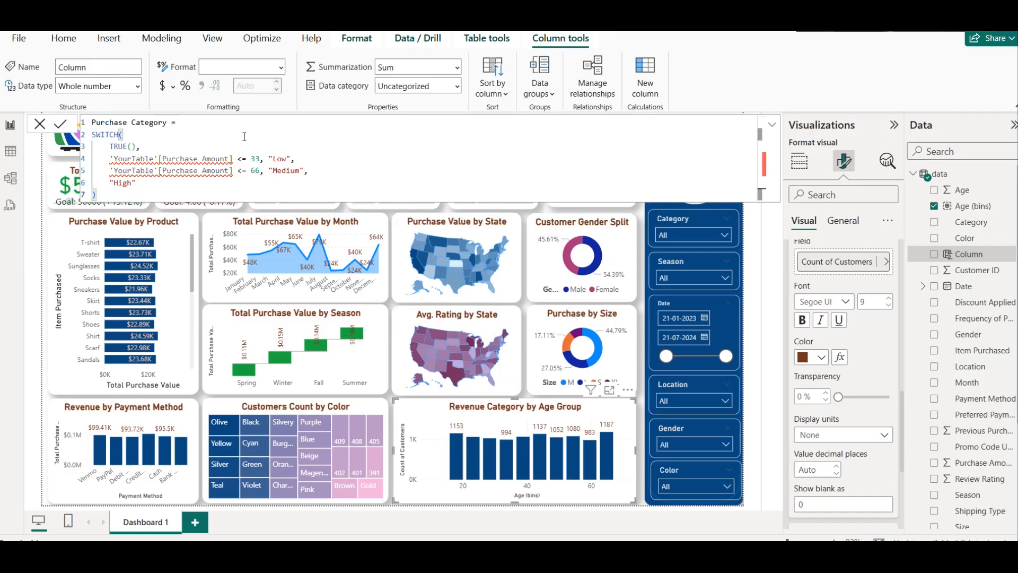
Replace the placeholder reference in the formula's "Low" condition with 'data'[Purchase Amount (USD)]
{"action": "double_click", "coordinate": [141, 160]}
{"action": "type", "text": "Data"}
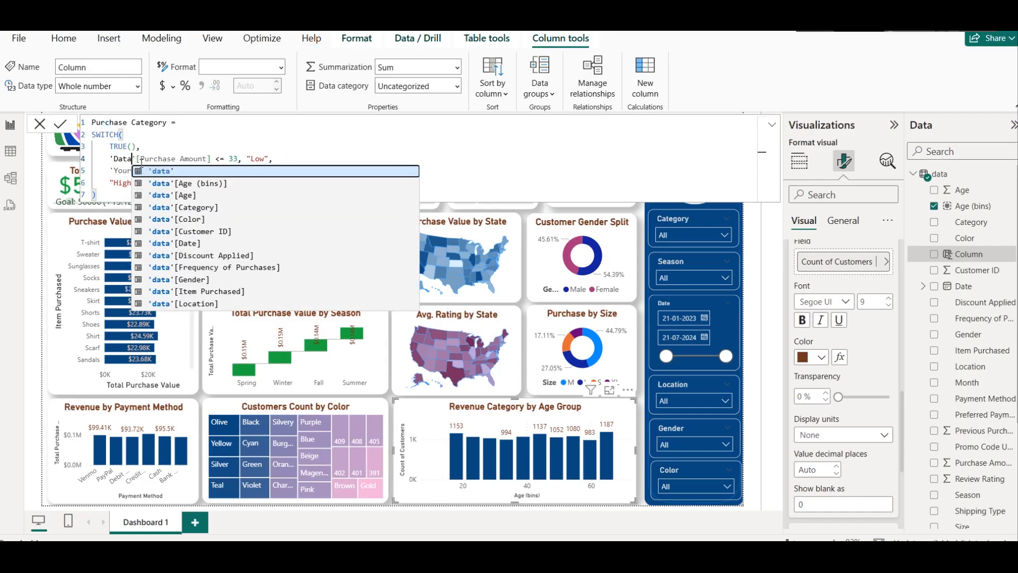
{"action": "key", "text": "Tab"}
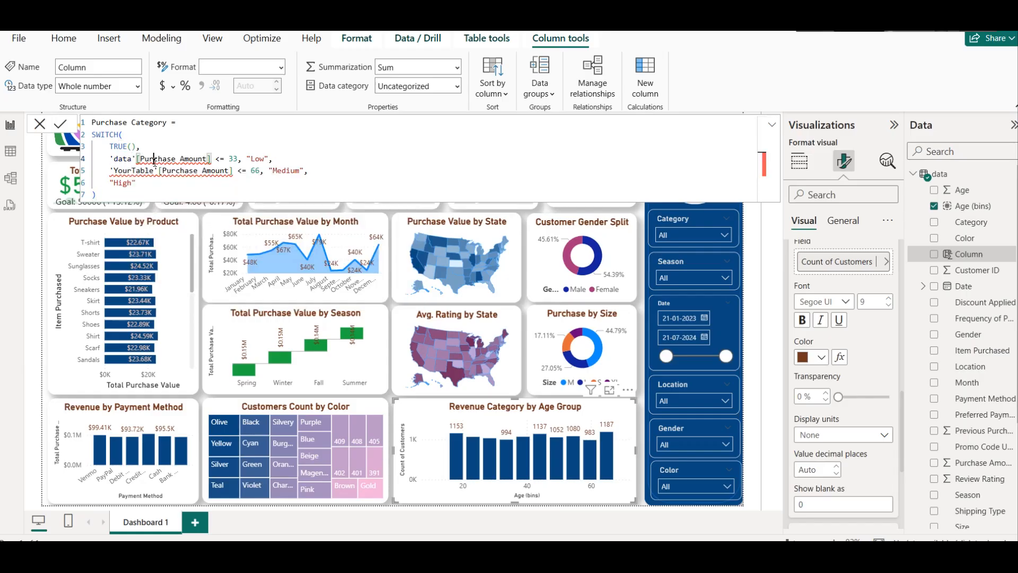
{"action": "left_click", "coordinate": [154, 158]}
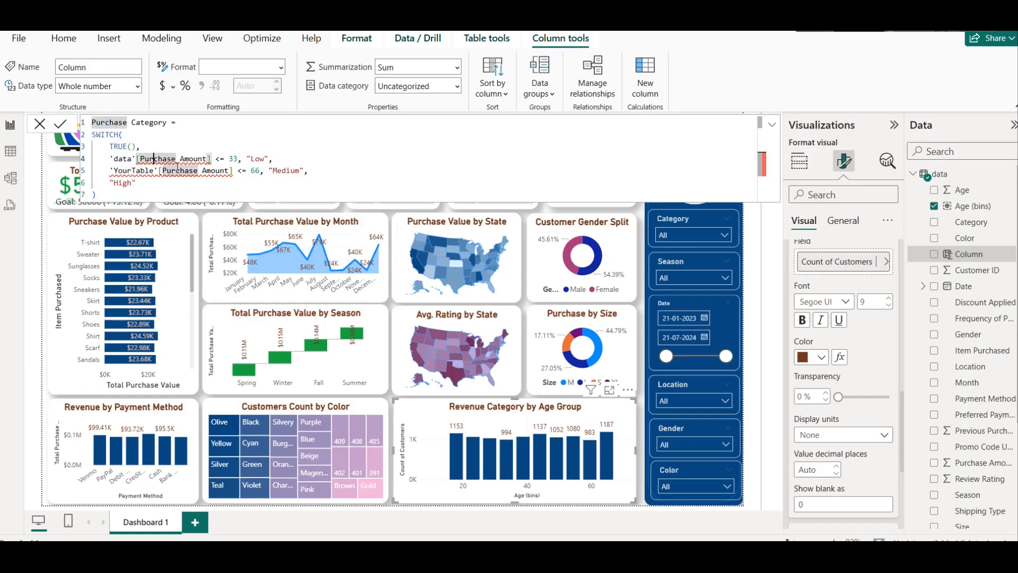
{"action": "left_click", "coordinate": [209, 159]}
{"action": "key", "text": "BackSpace"}
{"action": "key", "text": "BackSpace"}
{"action": "key", "text": "BackSpace"}
{"action": "key", "text": "BackSpace"}
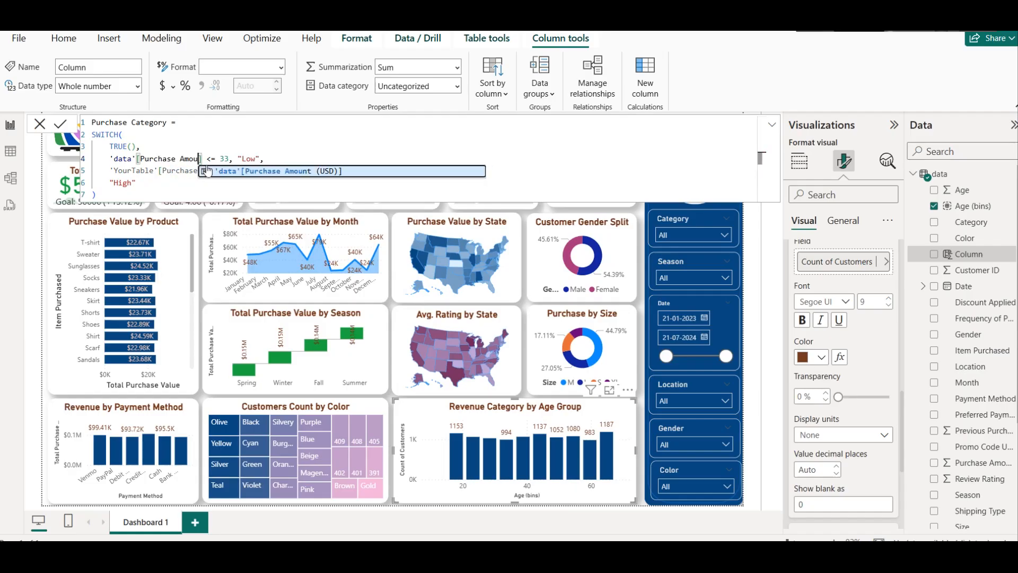
{"action": "key", "text": "BackSpace"}
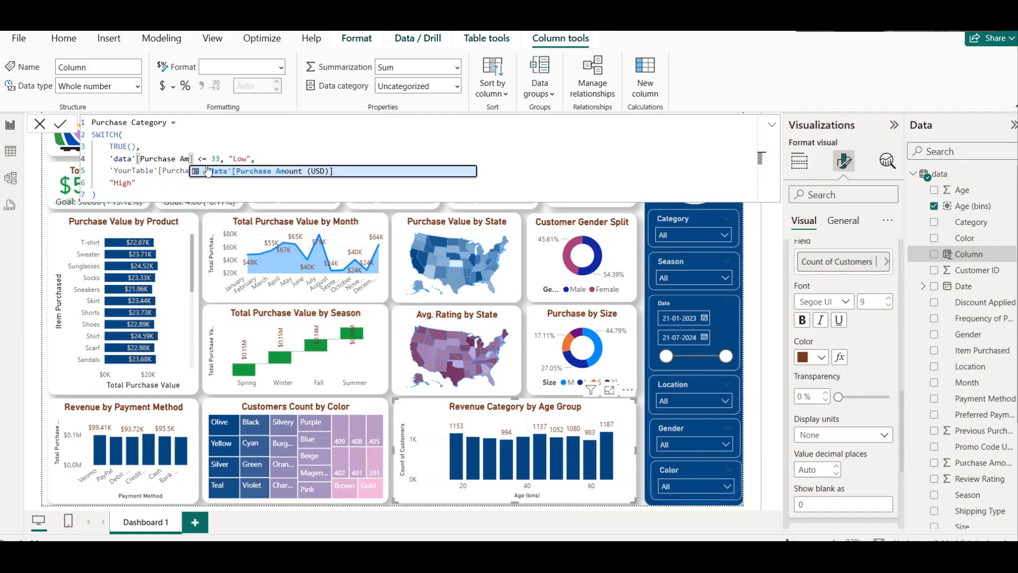
{"action": "left_click", "coordinate": [208, 171]}
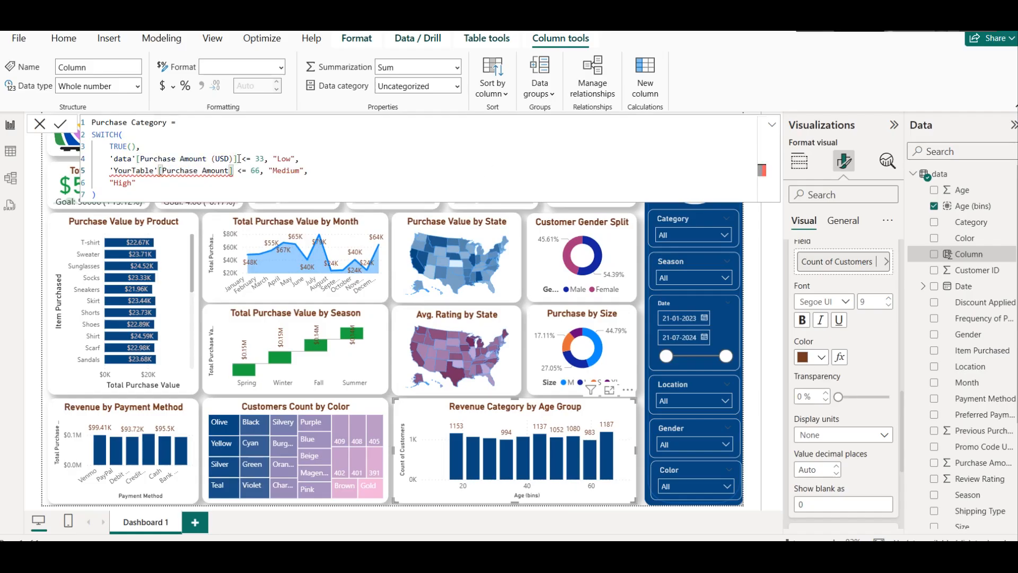
Copy the 'data'[Purchase Amount (USD)] reference into the "Medium" condition and commit the Purchase Category column
{"action": "left_click_drag", "start_coordinate": [237, 159], "coordinate": [107, 159]}
{"action": "key", "text": "ctrl+c"}
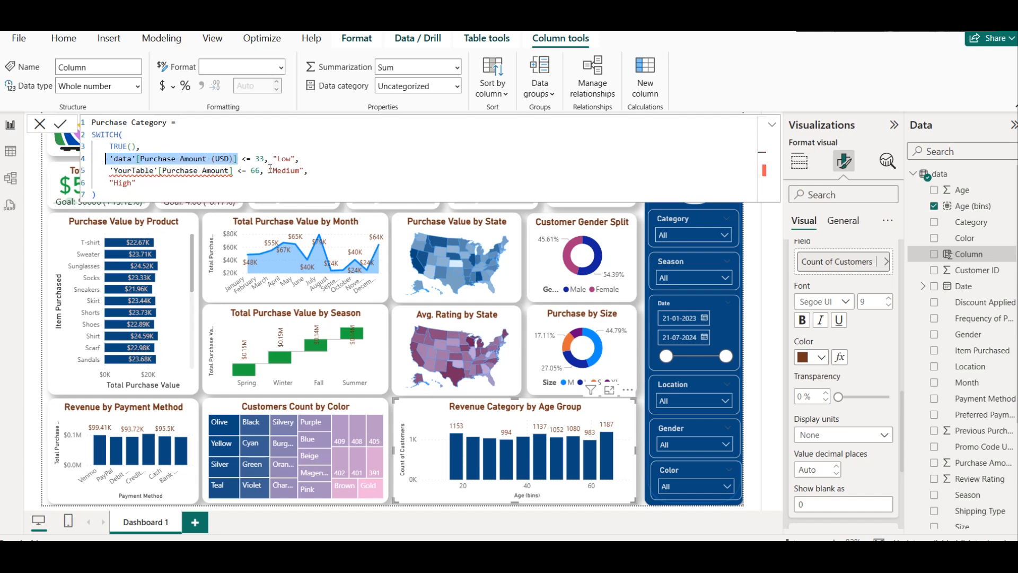
{"action": "left_click_drag", "start_coordinate": [233, 174], "coordinate": [114, 174]}
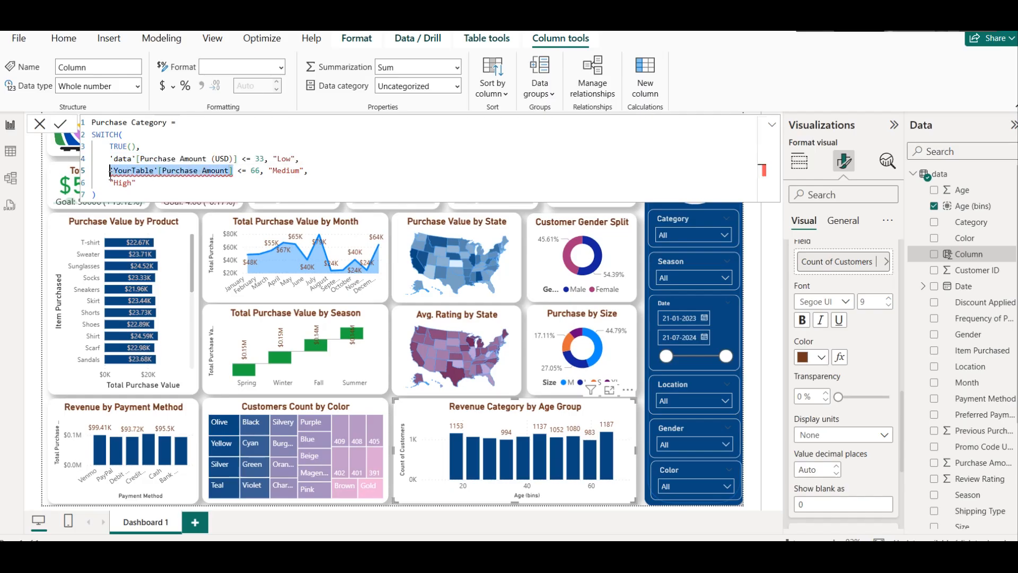
{"action": "key", "text": "ctrl+v"}
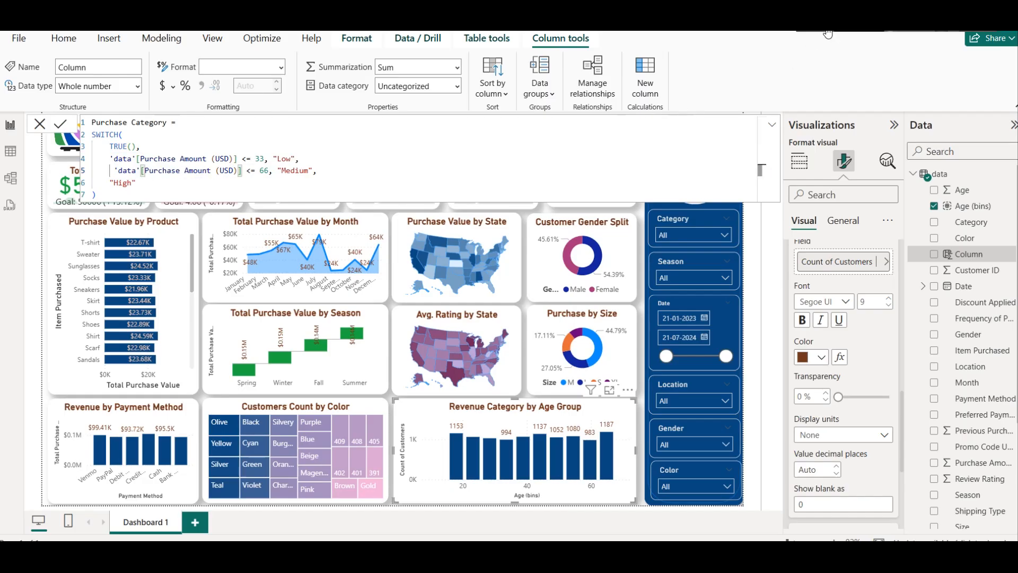
{"action": "key", "text": "Return"}
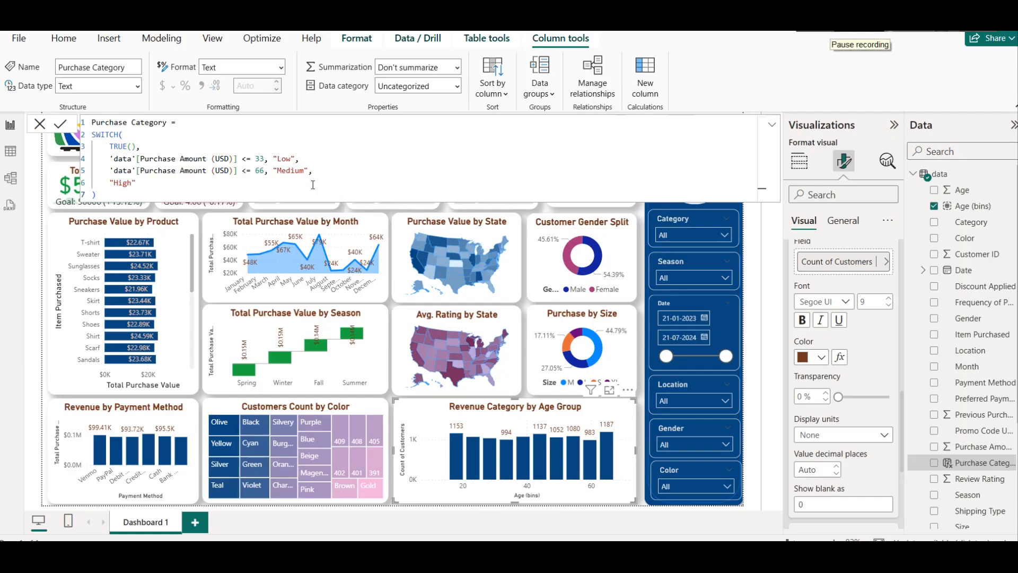
Check the range of Purchase Amount (USD) values in the data table's column filter list and return to the report
{"action": "left_click", "coordinate": [10, 151]}
{"action": "left_click", "coordinate": [381, 143]}
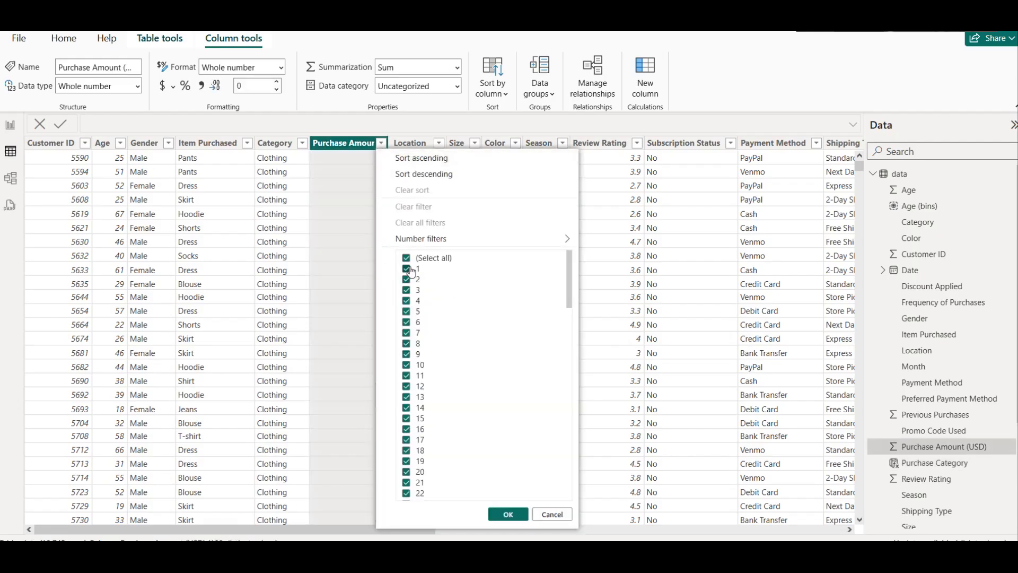
{"action": "left_click_drag", "start_coordinate": [569, 267], "coordinate": [599, 463]}
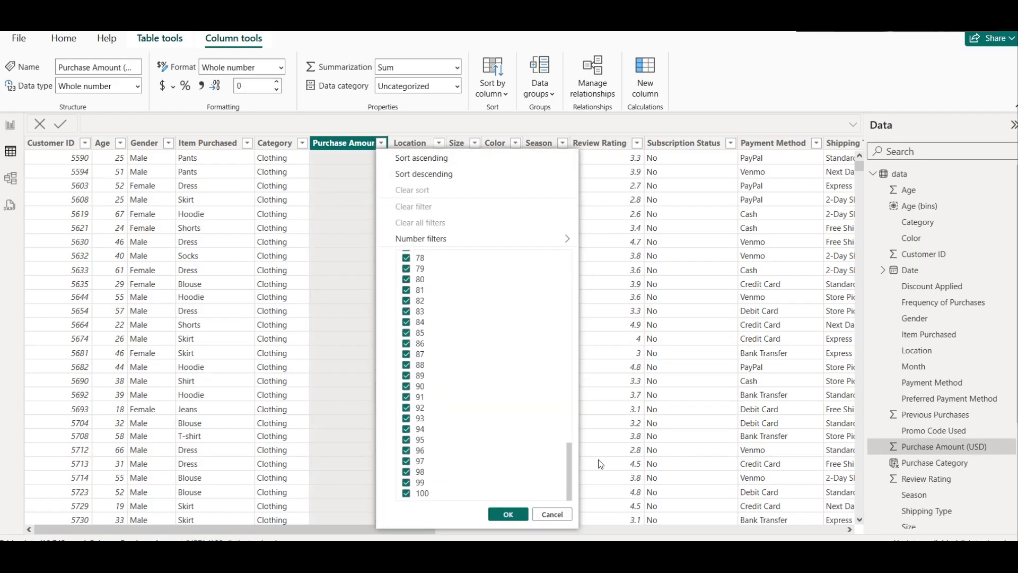
{"action": "left_click", "coordinate": [10, 130]}
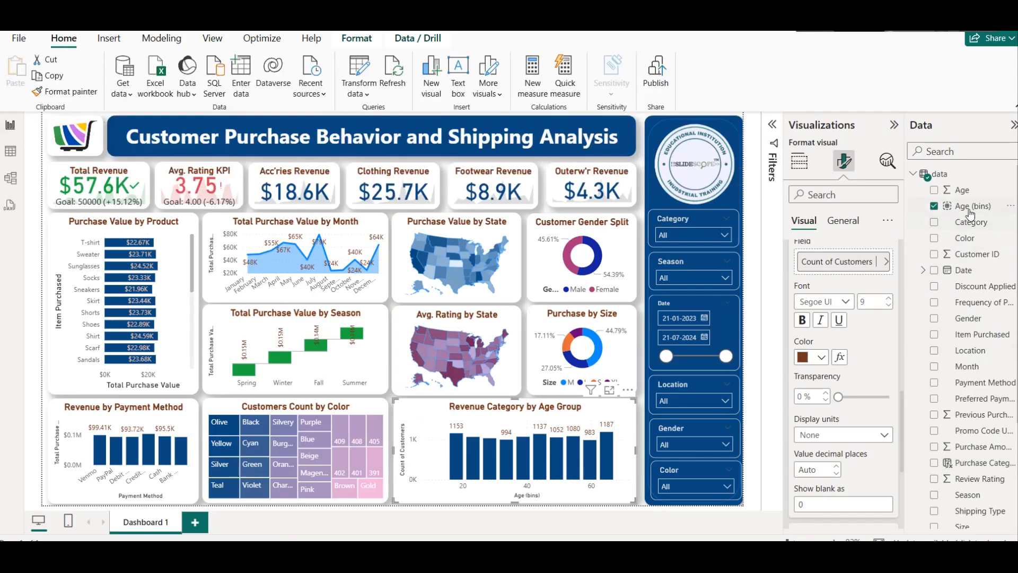
Add Purchase Category as the legend of the Revenue Category by Age Group chart and inspect the enlarged chart
{"action": "scroll", "coordinate": [970, 365], "scroll_direction": "down", "scroll_amount": 3}
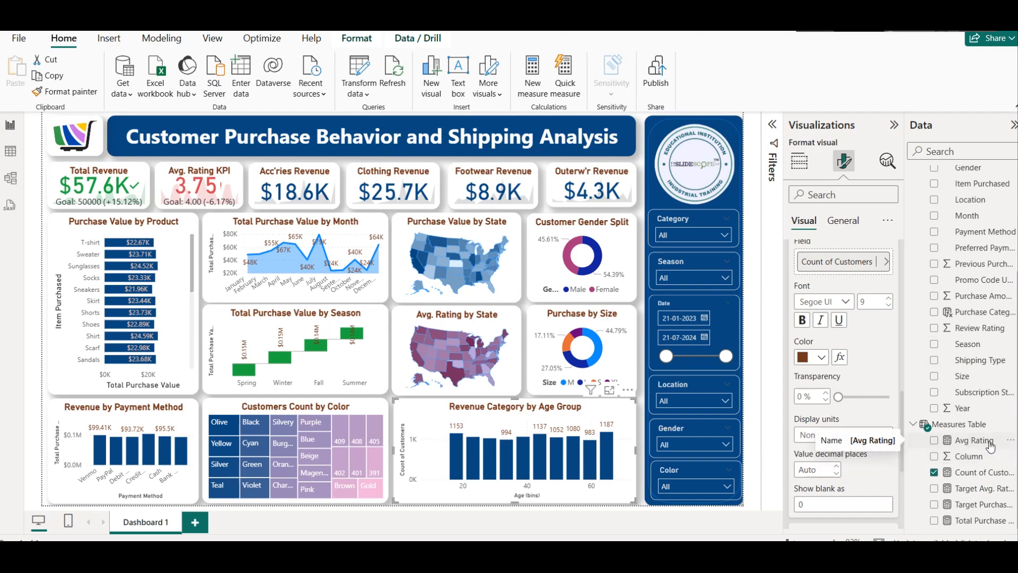
{"action": "left_click", "coordinate": [974, 317]}
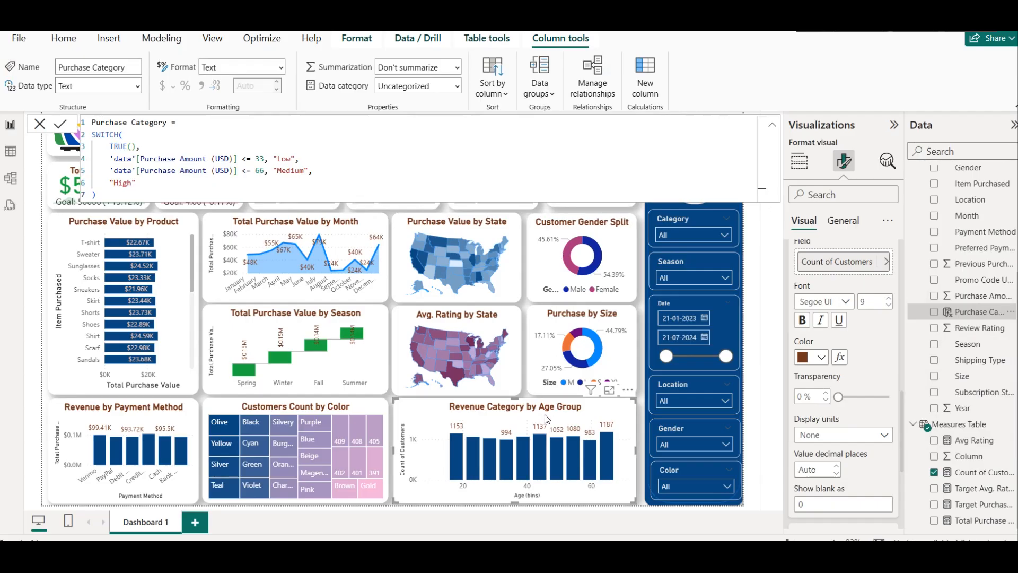
{"action": "left_click", "coordinate": [799, 162]}
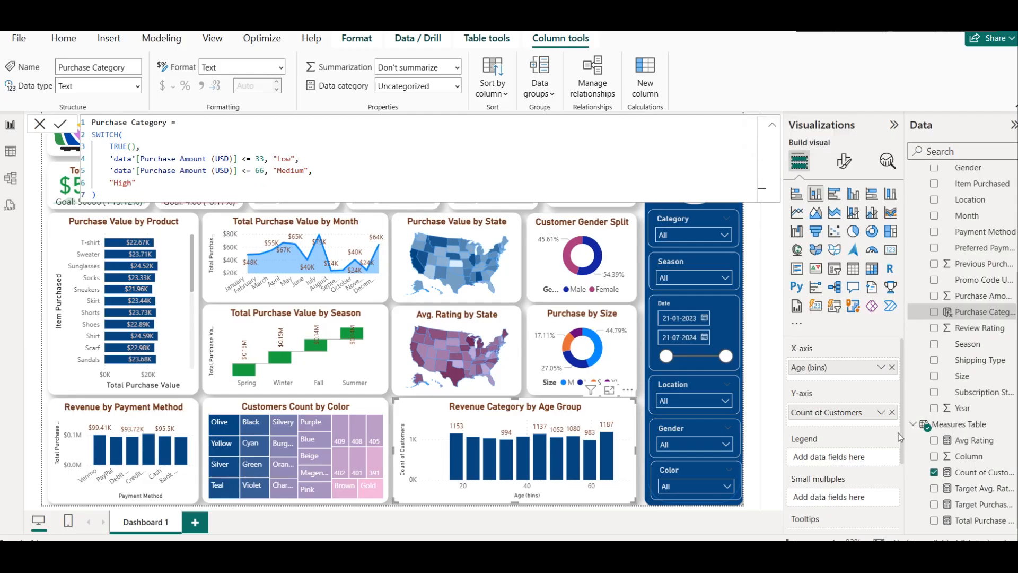
{"action": "left_click_drag", "start_coordinate": [970, 317], "coordinate": [846, 466]}
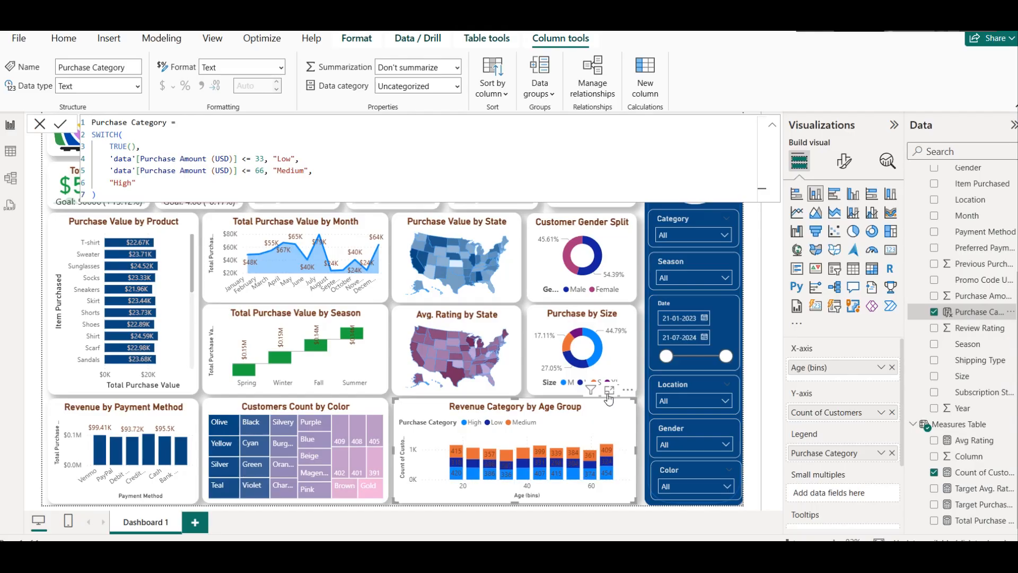
{"action": "left_click", "coordinate": [608, 390]}
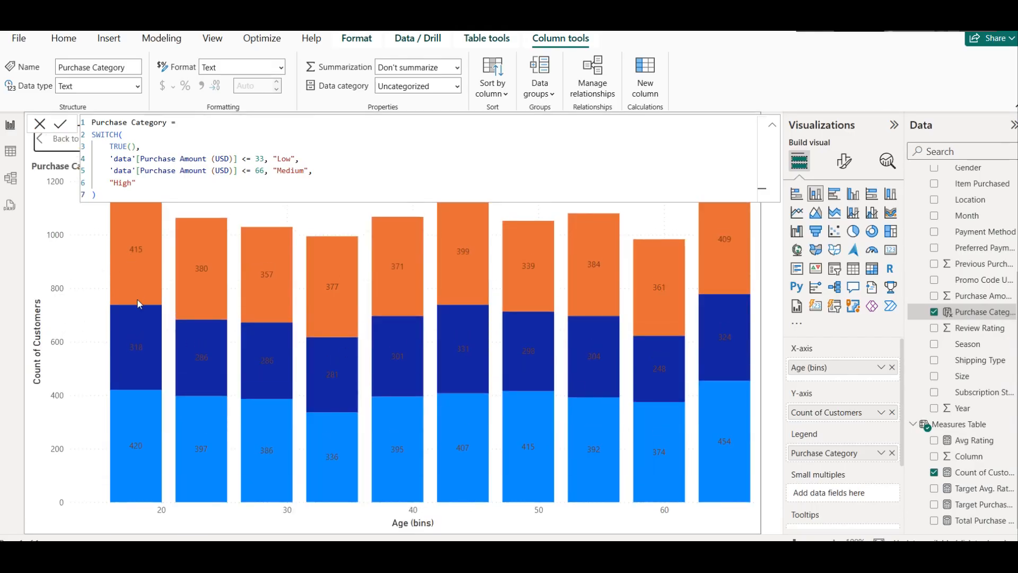
{"action": "mouse_move", "coordinate": [145, 438]}
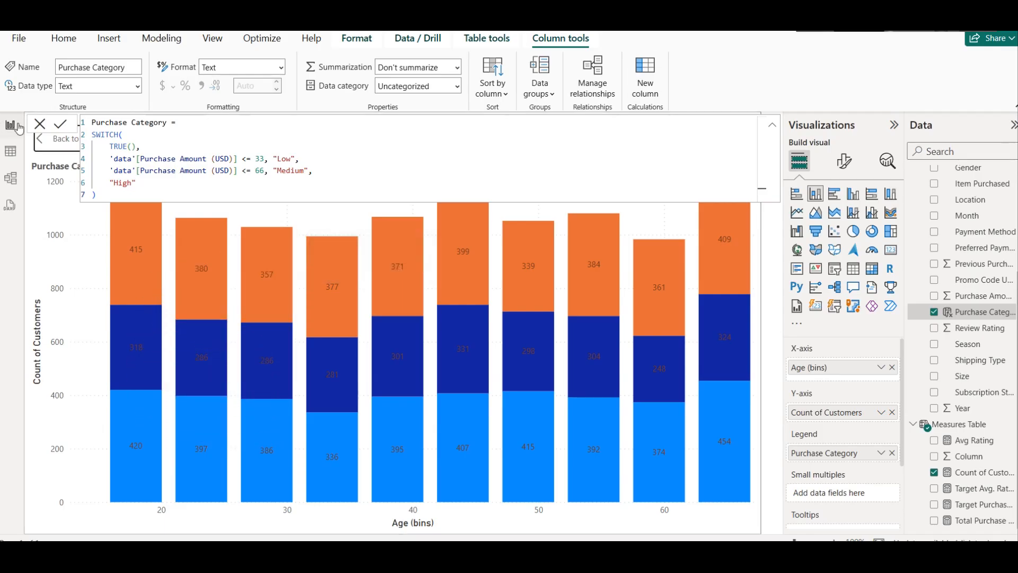
{"action": "left_click", "coordinate": [775, 126]}
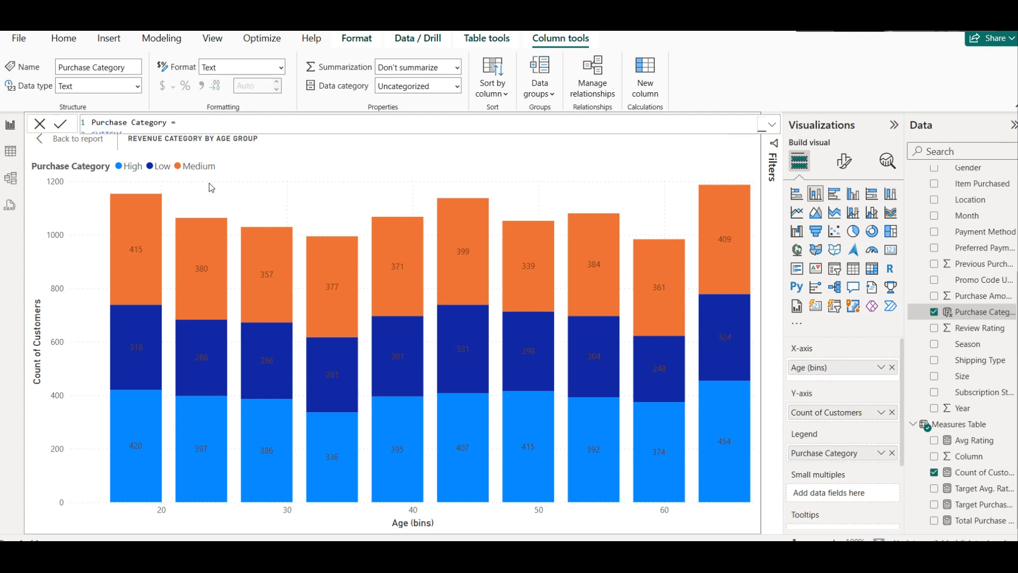
{"action": "left_click", "coordinate": [47, 141]}
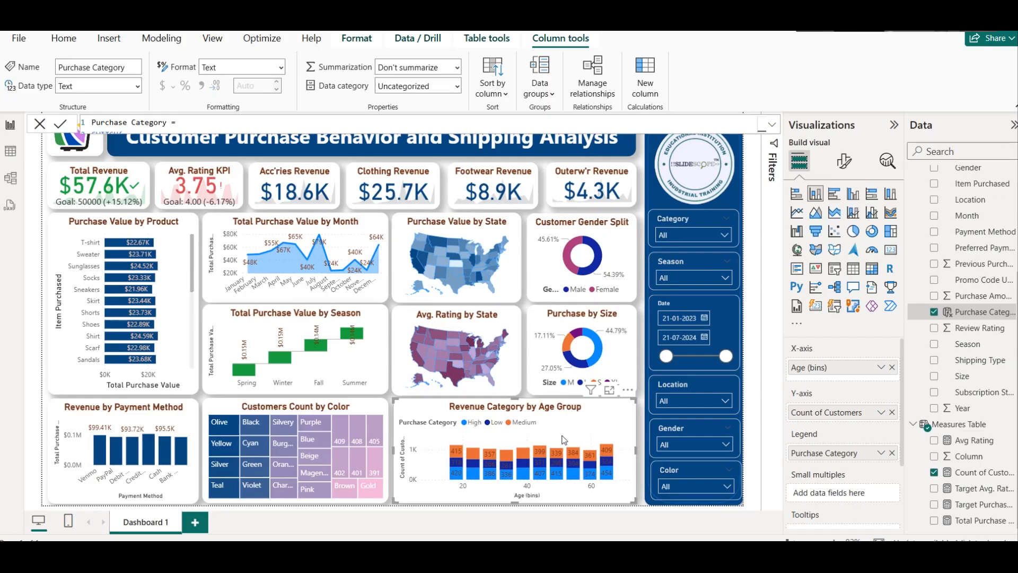
Convert the Revenue Category by Age Group visual to a ribbon chart and inspect it enlarged
{"action": "left_click", "coordinate": [892, 213]}
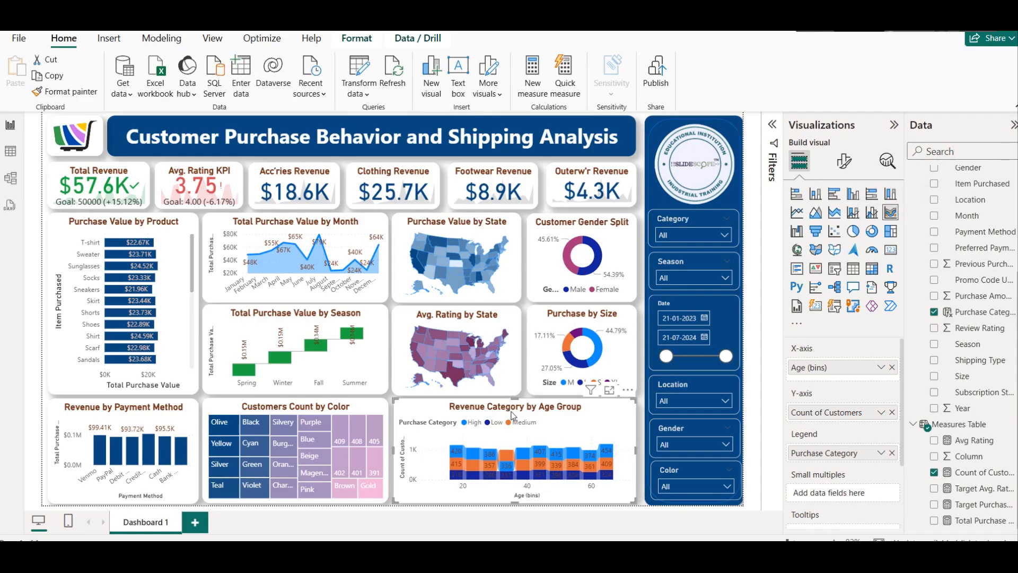
{"action": "left_click", "coordinate": [609, 390]}
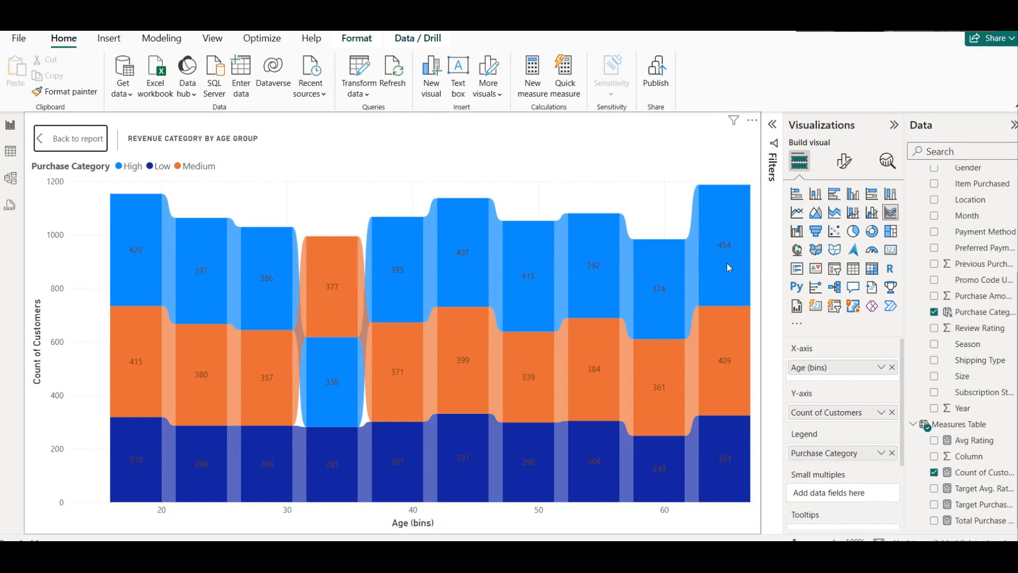
{"action": "mouse_move", "coordinate": [727, 264]}
{"action": "left_click", "coordinate": [46, 141]}
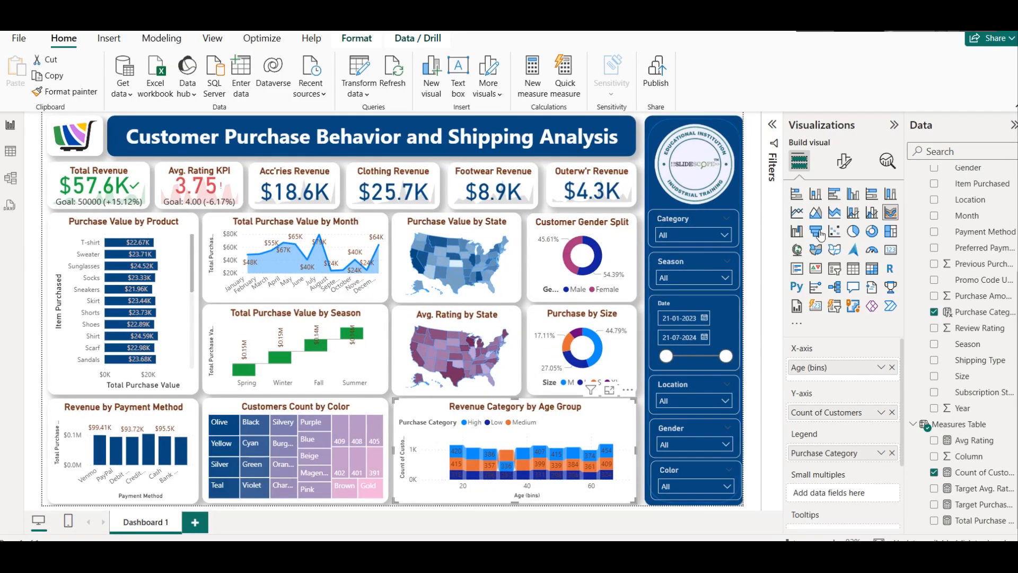
Color the ribbon chart's High series columns dark blue
{"action": "left_click", "coordinate": [843, 160]}
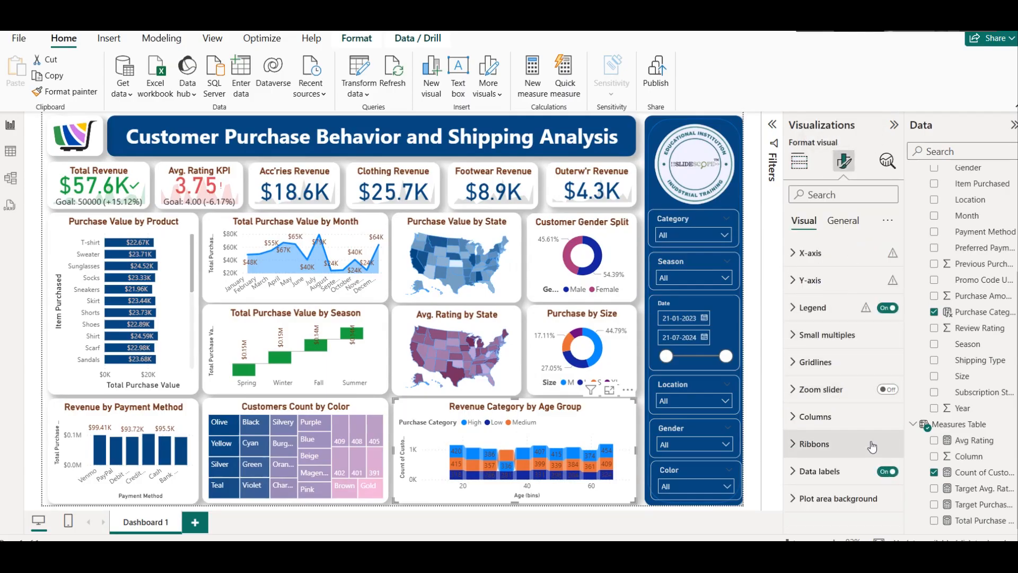
{"action": "left_click", "coordinate": [844, 420]}
{"action": "scroll", "coordinate": [850, 437], "scroll_direction": "down", "scroll_amount": 2}
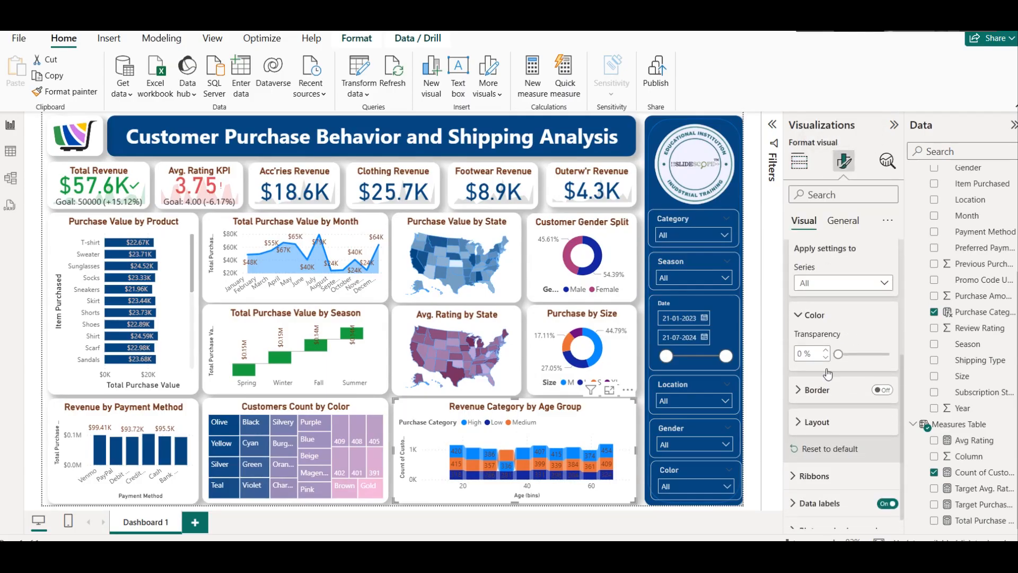
{"action": "left_click", "coordinate": [823, 286]}
{"action": "left_click", "coordinate": [820, 324]}
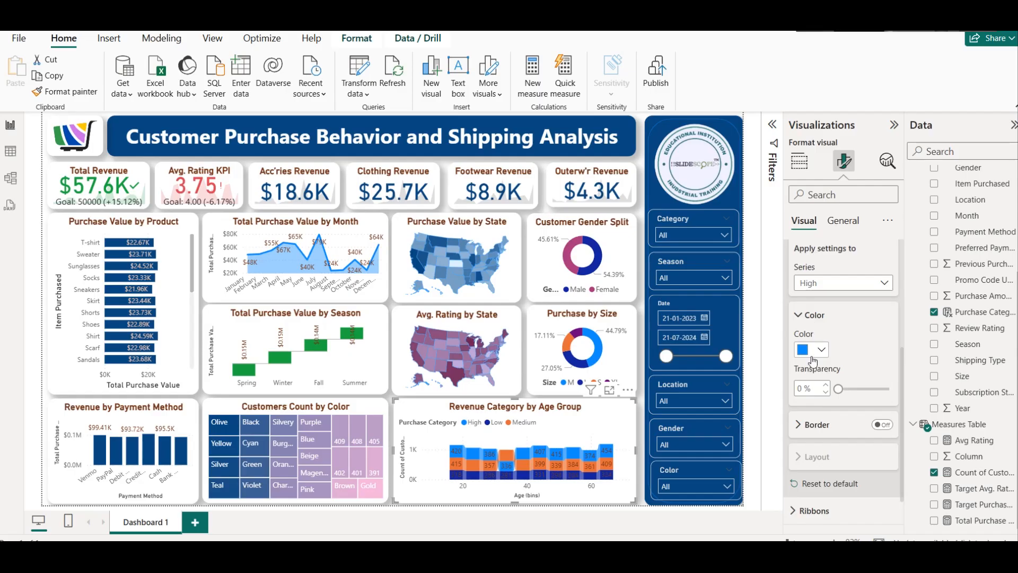
{"action": "left_click", "coordinate": [811, 350]}
{"action": "left_click", "coordinate": [849, 242]}
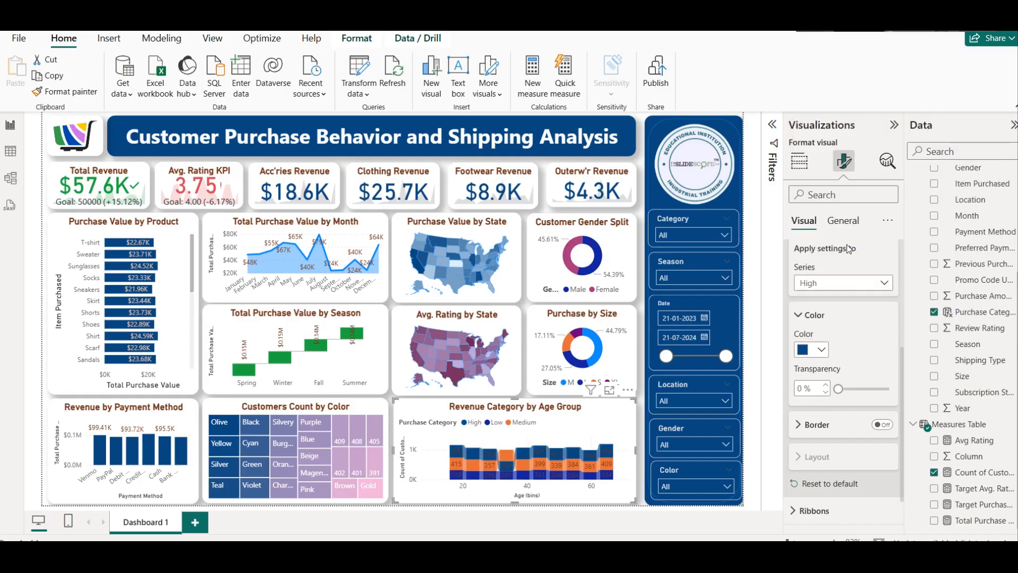
Color the ribbon chart's Medium series columns dark plum
{"action": "left_click", "coordinate": [807, 285]}
{"action": "left_click", "coordinate": [811, 346]}
{"action": "left_click", "coordinate": [820, 349]}
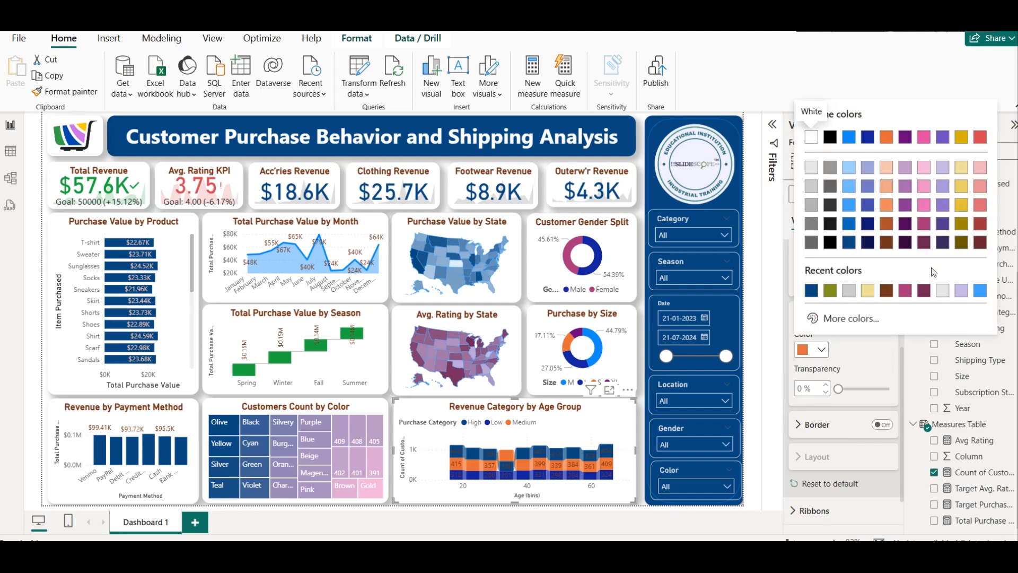
{"action": "left_click", "coordinate": [924, 243]}
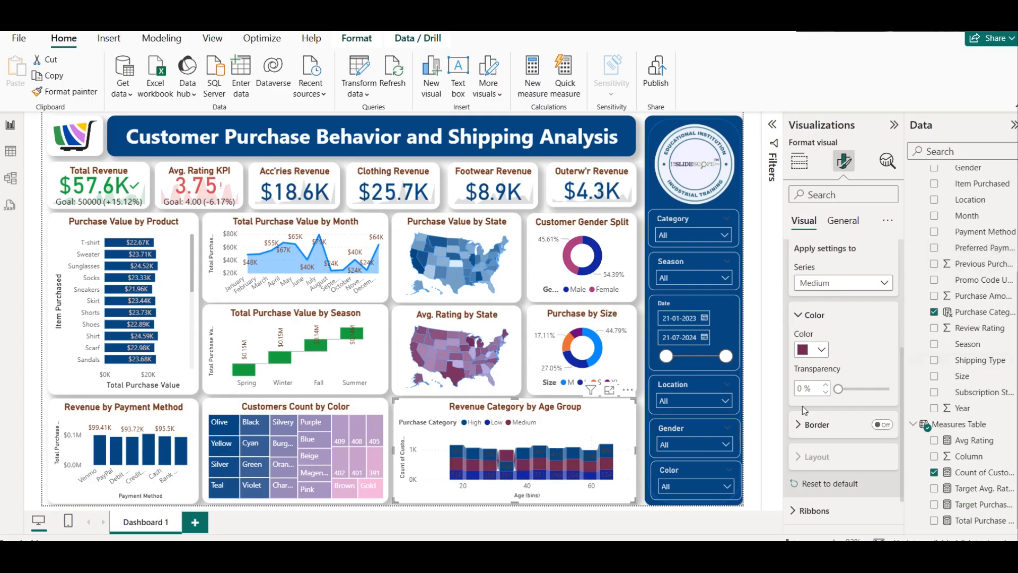
Set the ribbon chart's data label values to light orange, turn the values off, and check the enlarged chart
{"action": "scroll", "coordinate": [843, 385], "scroll_direction": "down", "scroll_amount": 2}
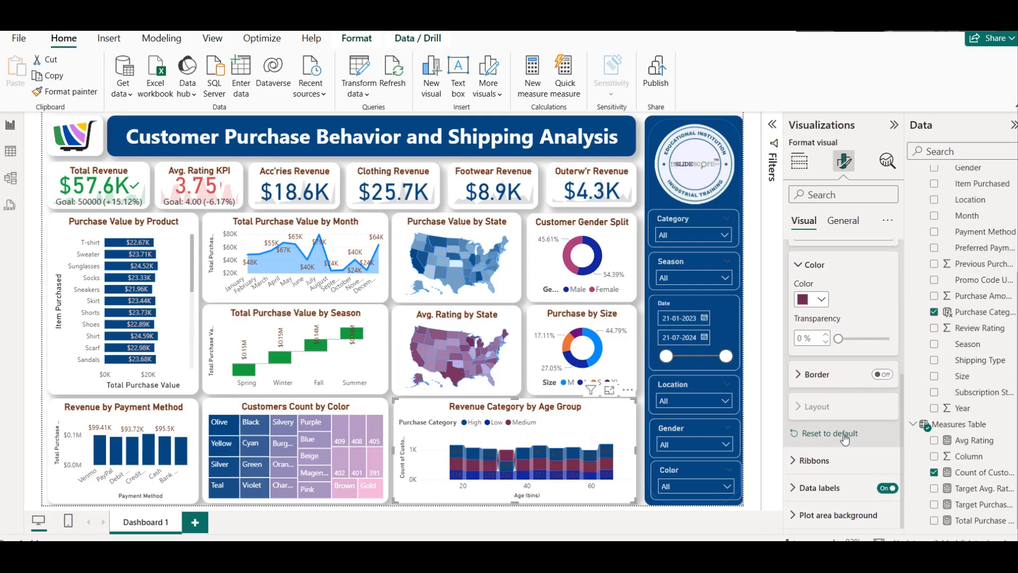
{"action": "left_click", "coordinate": [818, 489]}
{"action": "scroll", "coordinate": [822, 466], "scroll_direction": "down", "scroll_amount": 4}
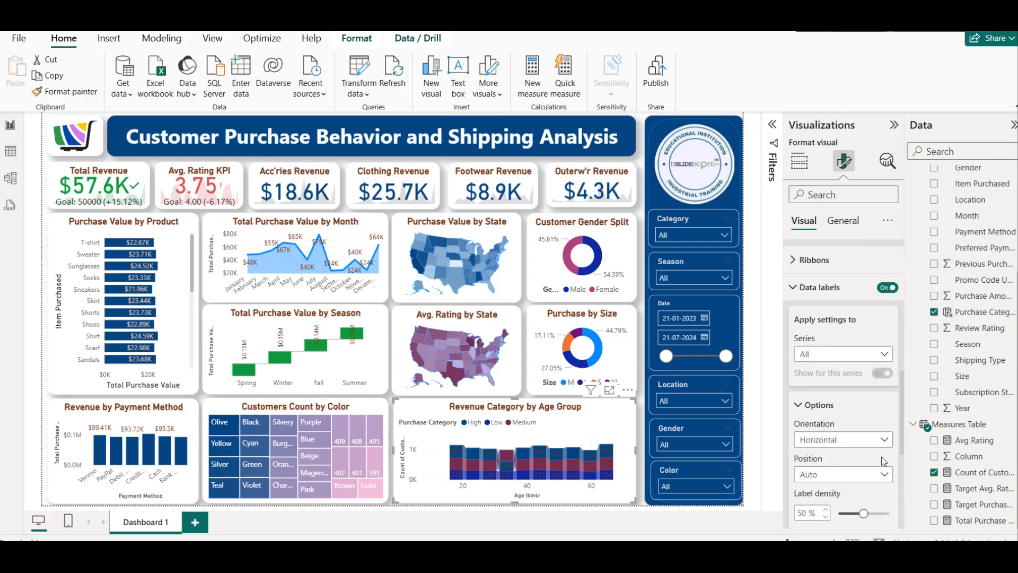
{"action": "scroll", "coordinate": [824, 440], "scroll_direction": "down", "scroll_amount": 4}
{"action": "left_click", "coordinate": [830, 425]}
{"action": "scroll", "coordinate": [830, 429], "scroll_direction": "down", "scroll_amount": 3}
{"action": "left_click", "coordinate": [811, 419]}
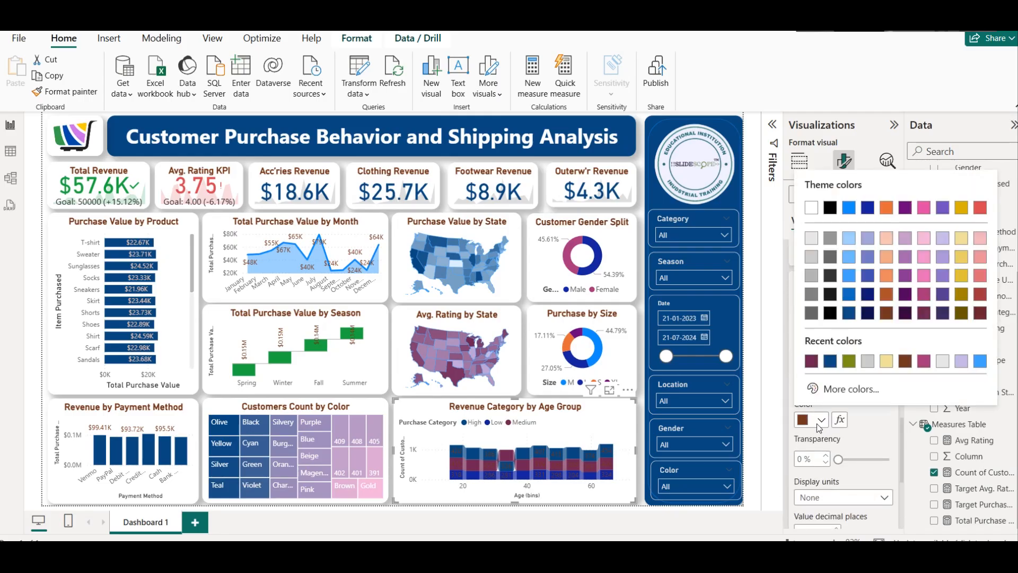
{"action": "left_click", "coordinate": [883, 242]}
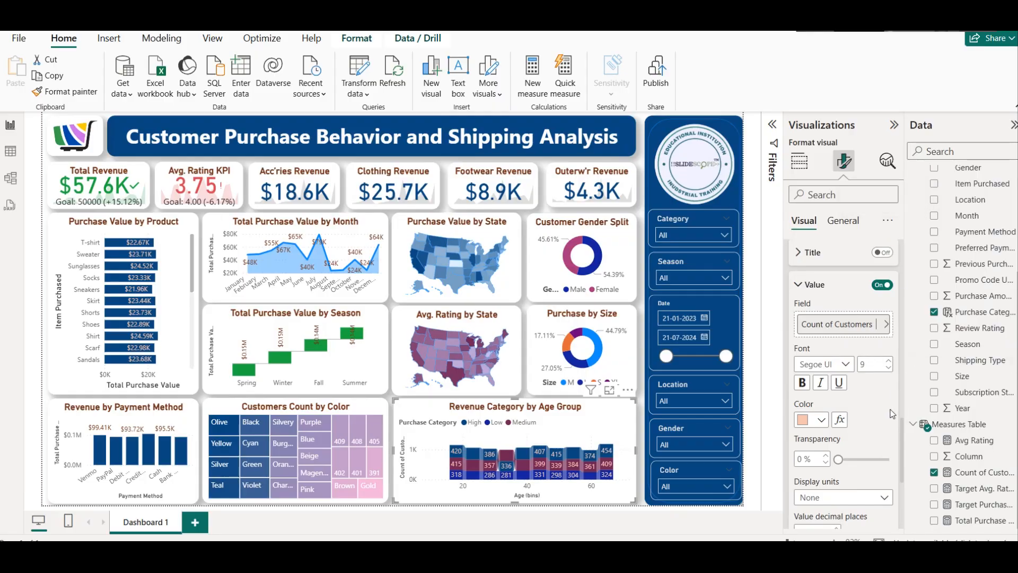
{"action": "left_click", "coordinate": [882, 285]}
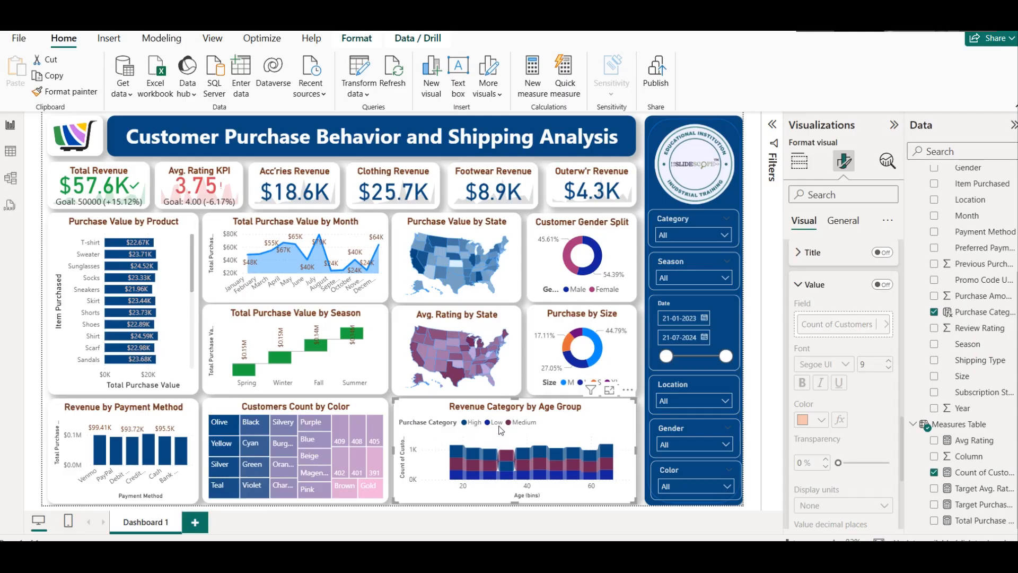
{"action": "left_click", "coordinate": [608, 391]}
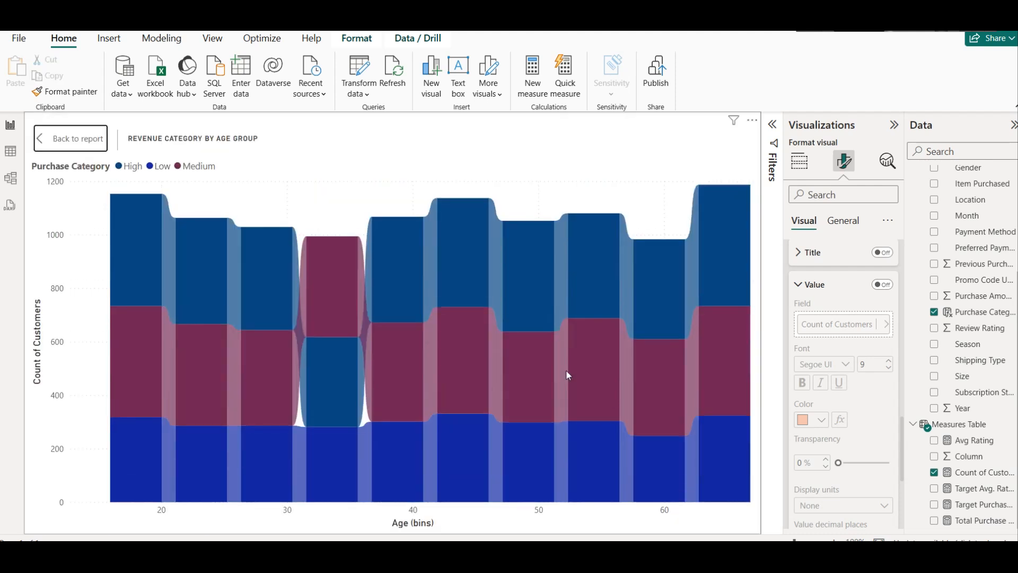
{"action": "left_click", "coordinate": [68, 139]}
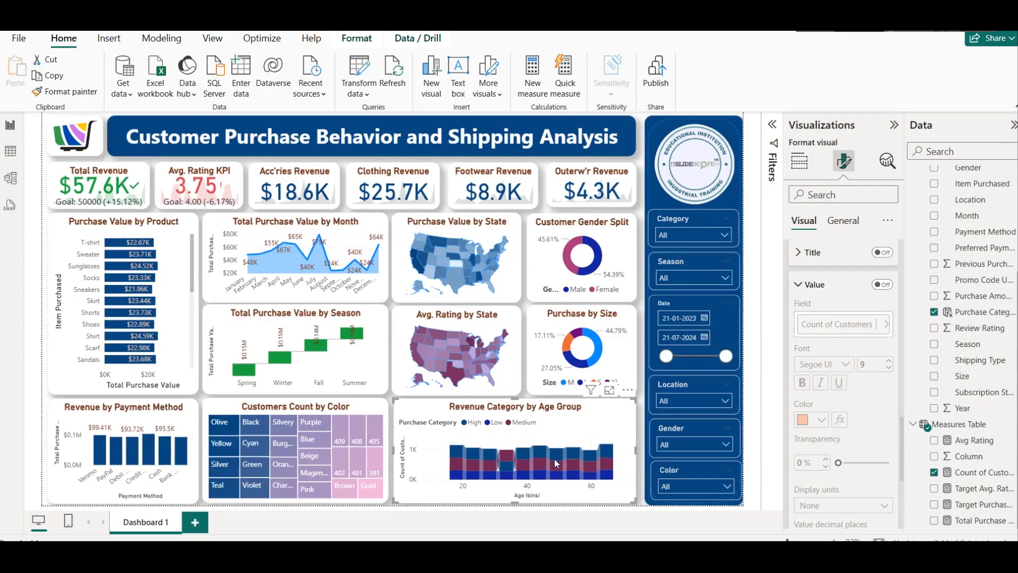
Color the ribbon chart's Low series columns olive green and deselect the chart
{"action": "scroll", "coordinate": [838, 360], "scroll_direction": "up", "scroll_amount": 5}
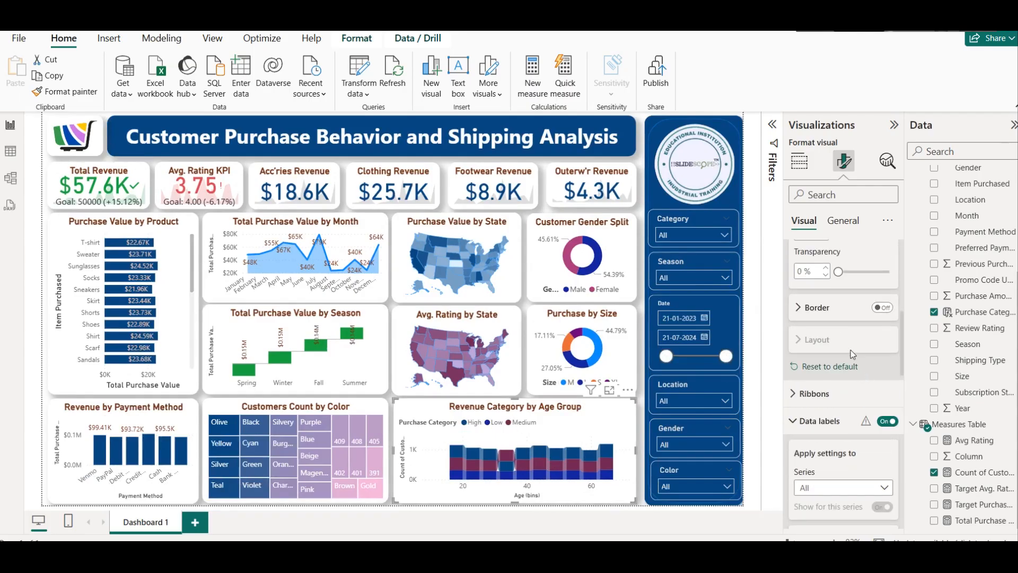
{"action": "scroll", "coordinate": [827, 368], "scroll_direction": "up", "scroll_amount": 5}
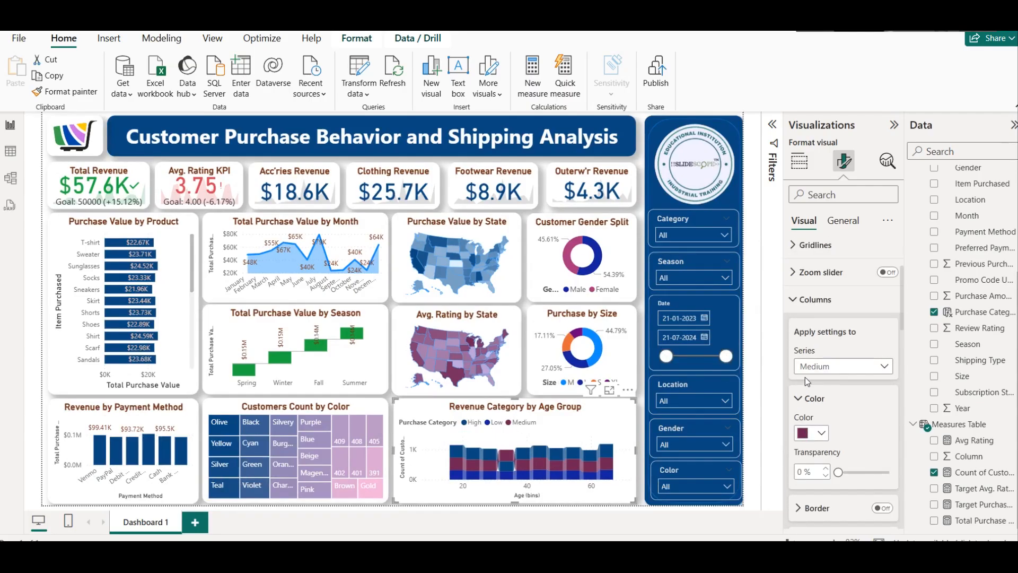
{"action": "left_click", "coordinate": [814, 370]}
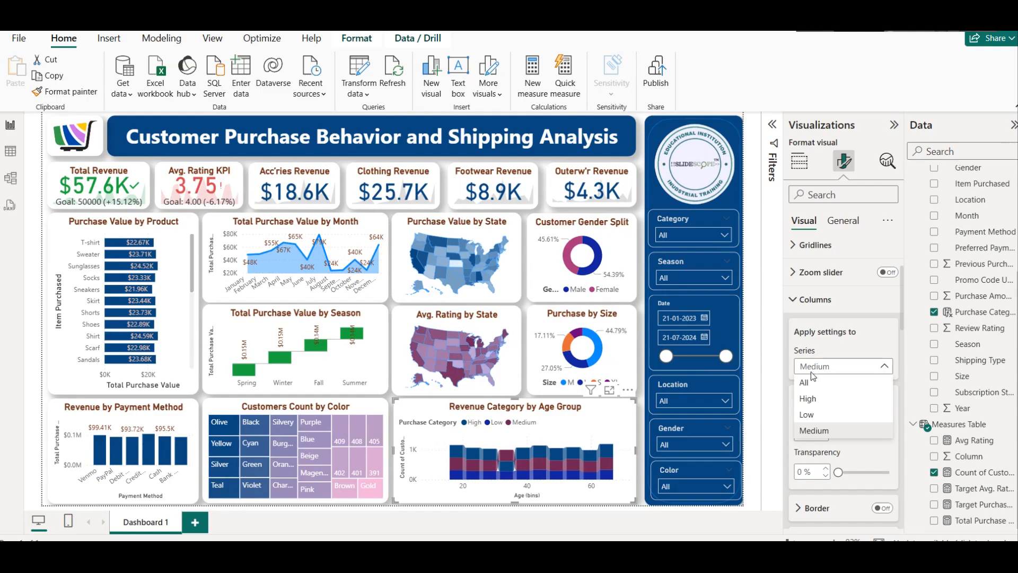
{"action": "left_click", "coordinate": [826, 414]}
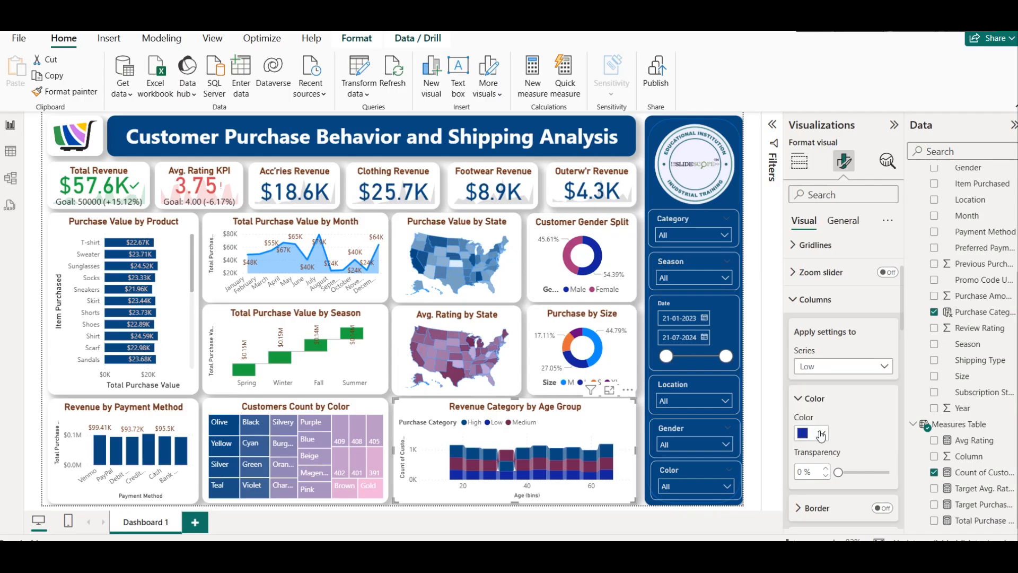
{"action": "left_click", "coordinate": [821, 434]}
{"action": "left_click", "coordinate": [865, 375]}
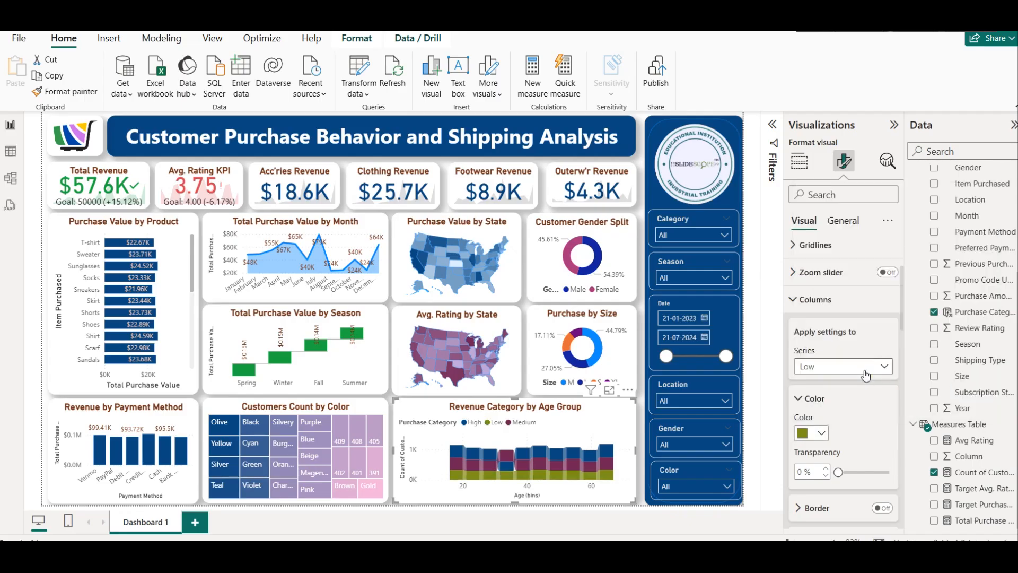
{"action": "left_click", "coordinate": [647, 501]}
{"action": "left_click", "coordinate": [641, 502]}
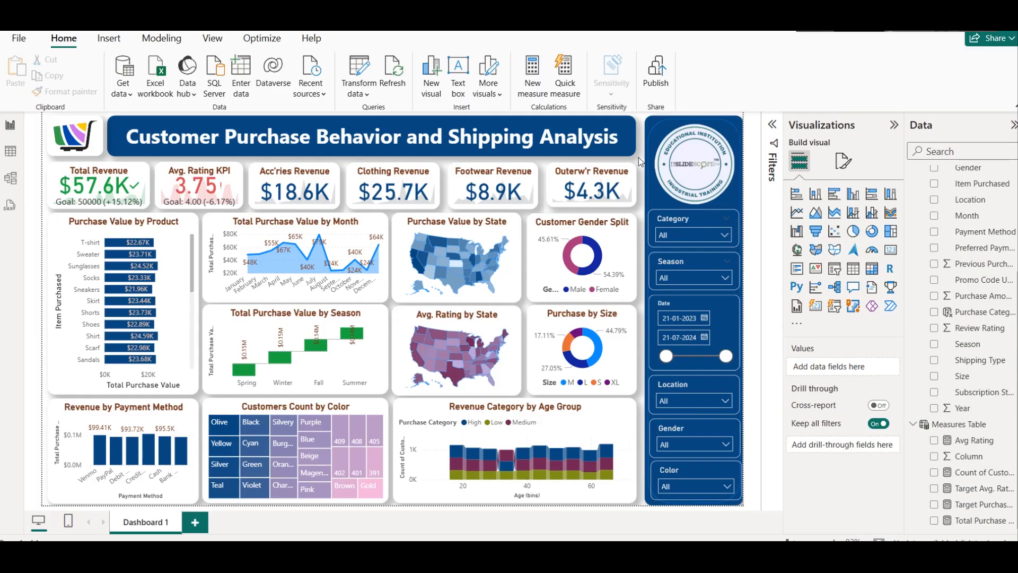
Align the Outerw'r Revenue card's lower edge with the neighboring cards and adjust the Revenue by Payment Method chart's lower edge
{"action": "left_click", "coordinate": [893, 125]}
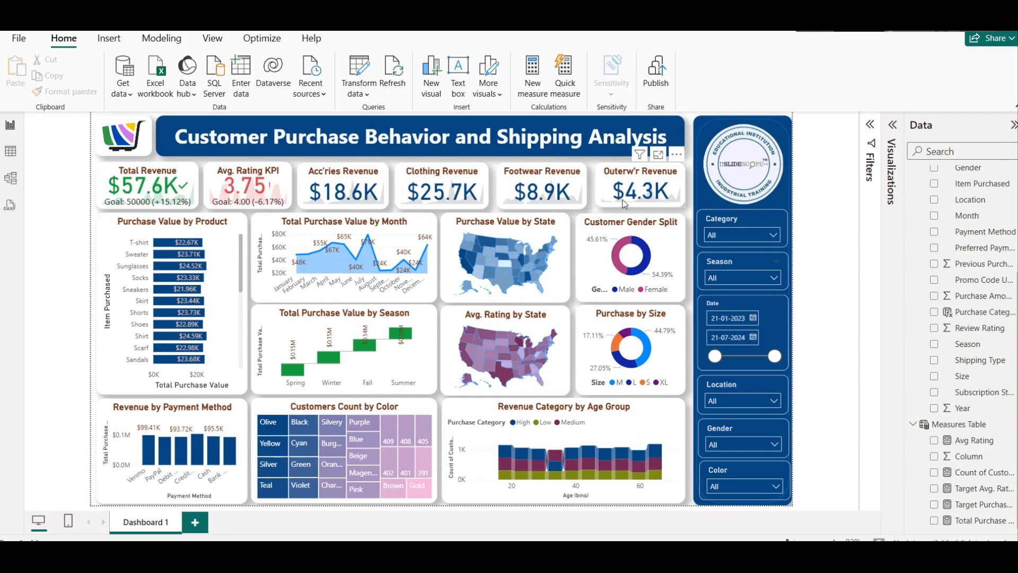
{"action": "left_click", "coordinate": [639, 207]}
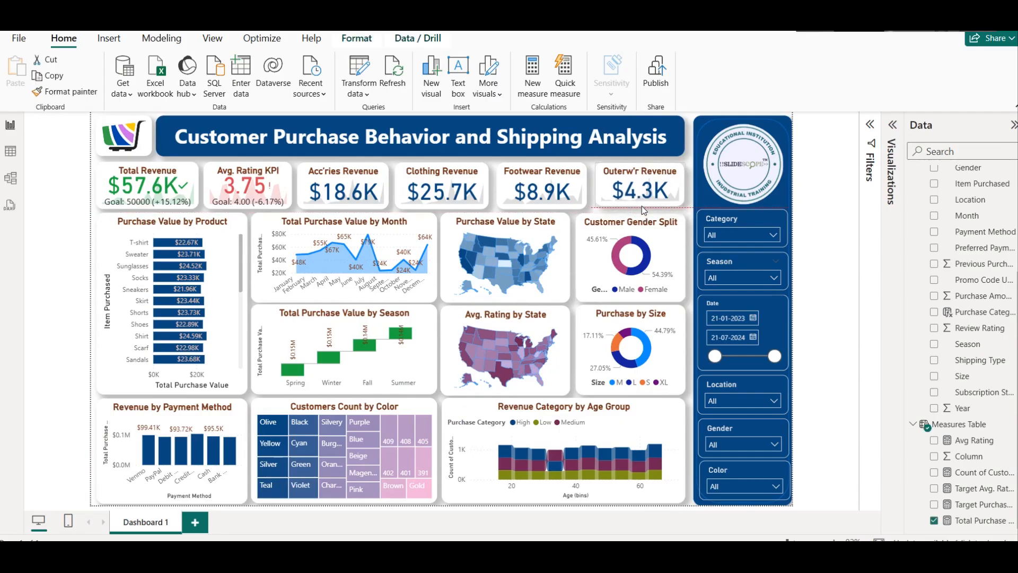
{"action": "left_click", "coordinate": [809, 241]}
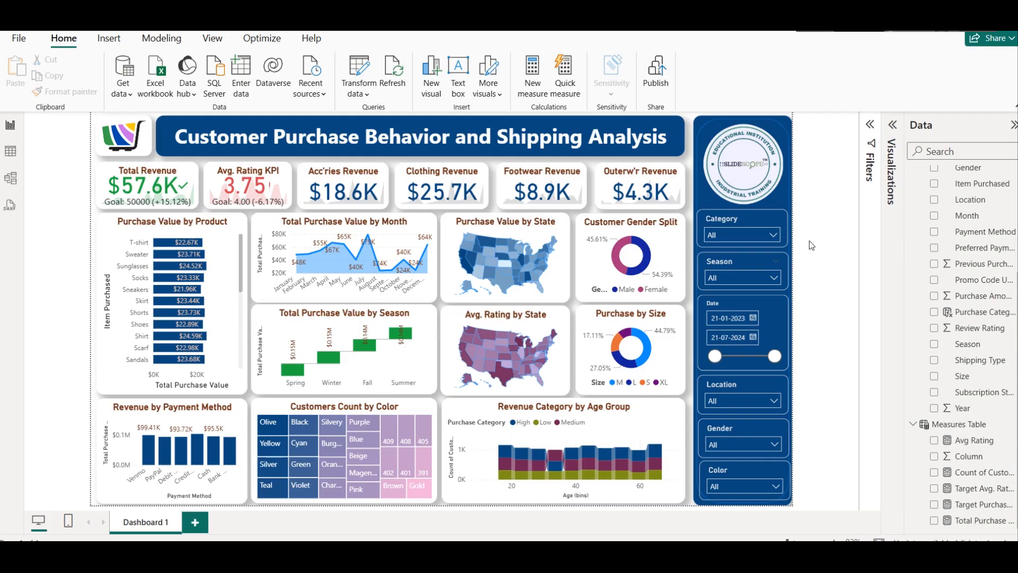
{"action": "left_click", "coordinate": [170, 501]}
{"action": "left_click_drag", "start_coordinate": [170, 501], "coordinate": [196, 507]}
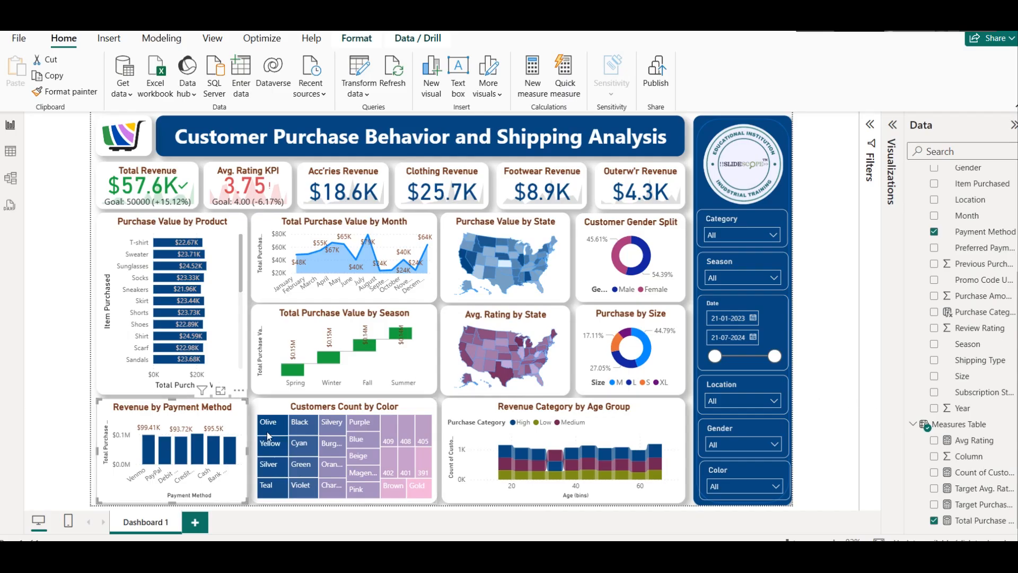
{"action": "left_click", "coordinate": [253, 399]}
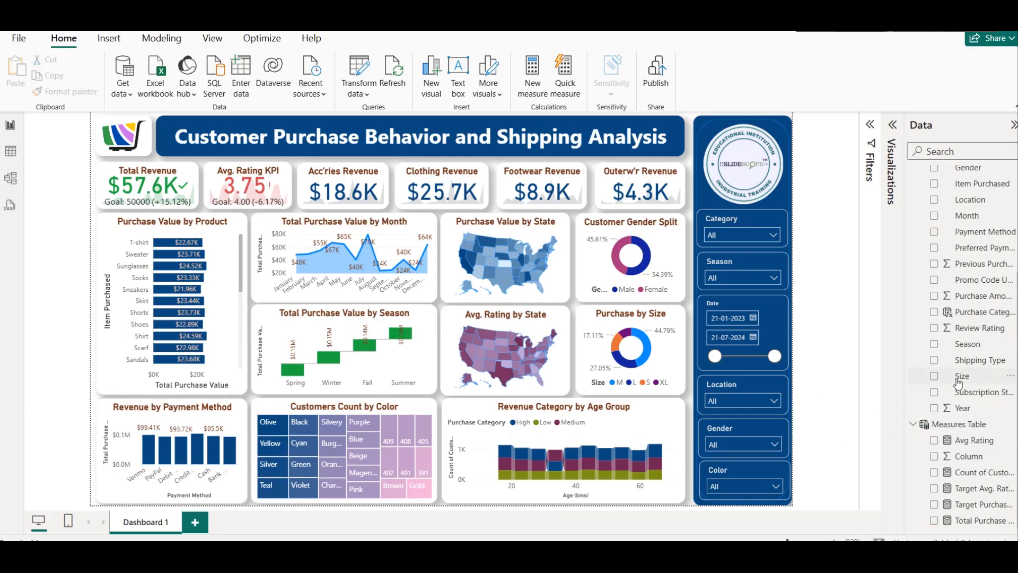